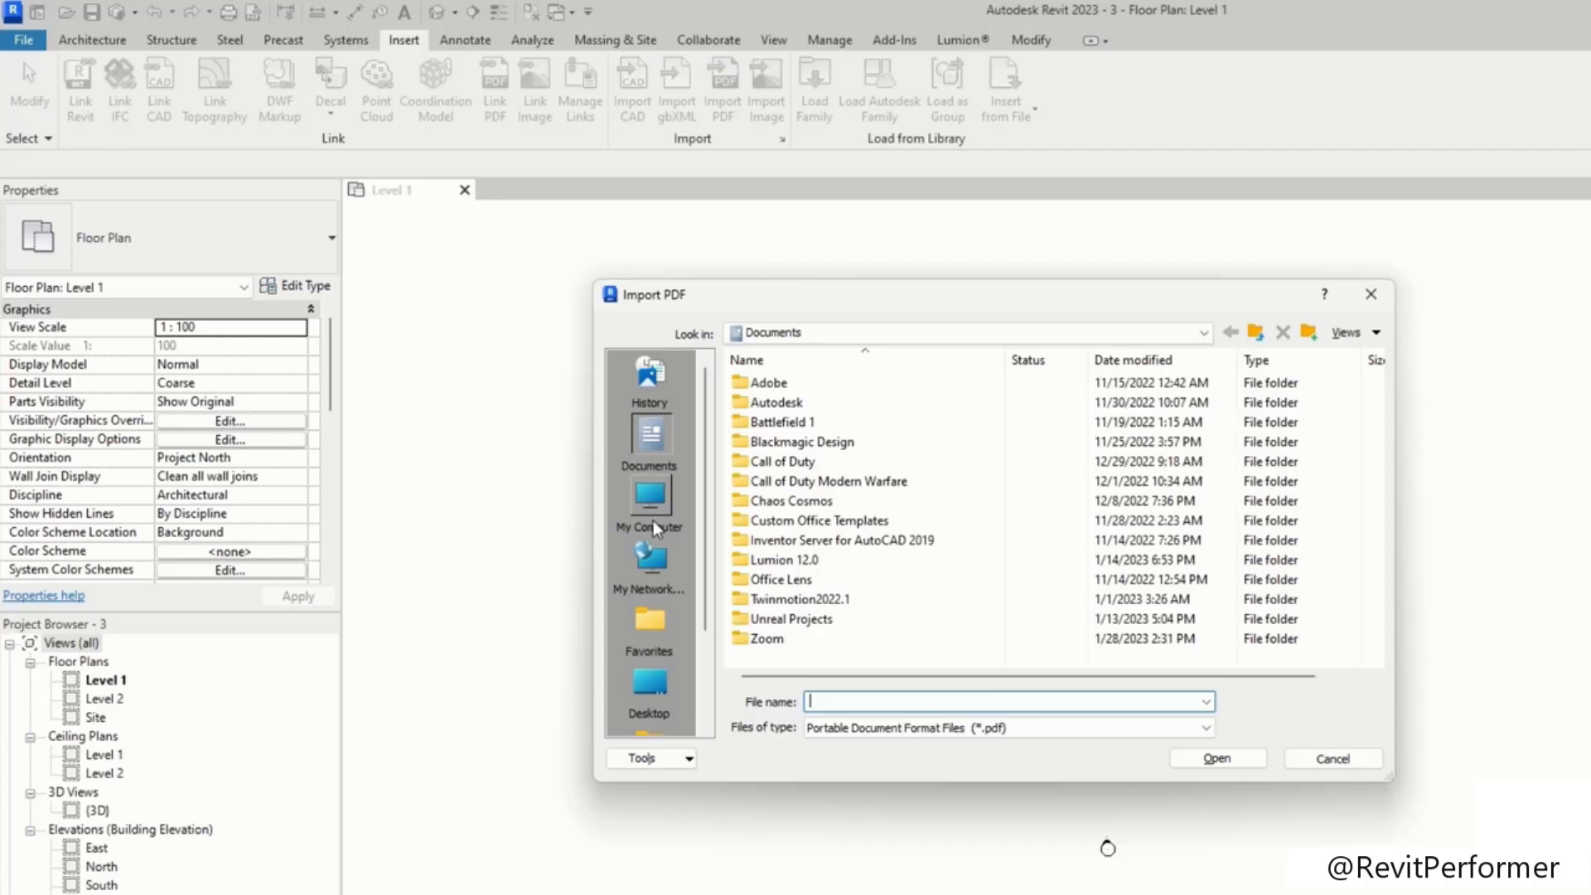
Step: Browse to the Desktop and open the PDF sheet Final - Sheet - A110 for import
{"action": "left_click", "coordinate": [650, 684]}
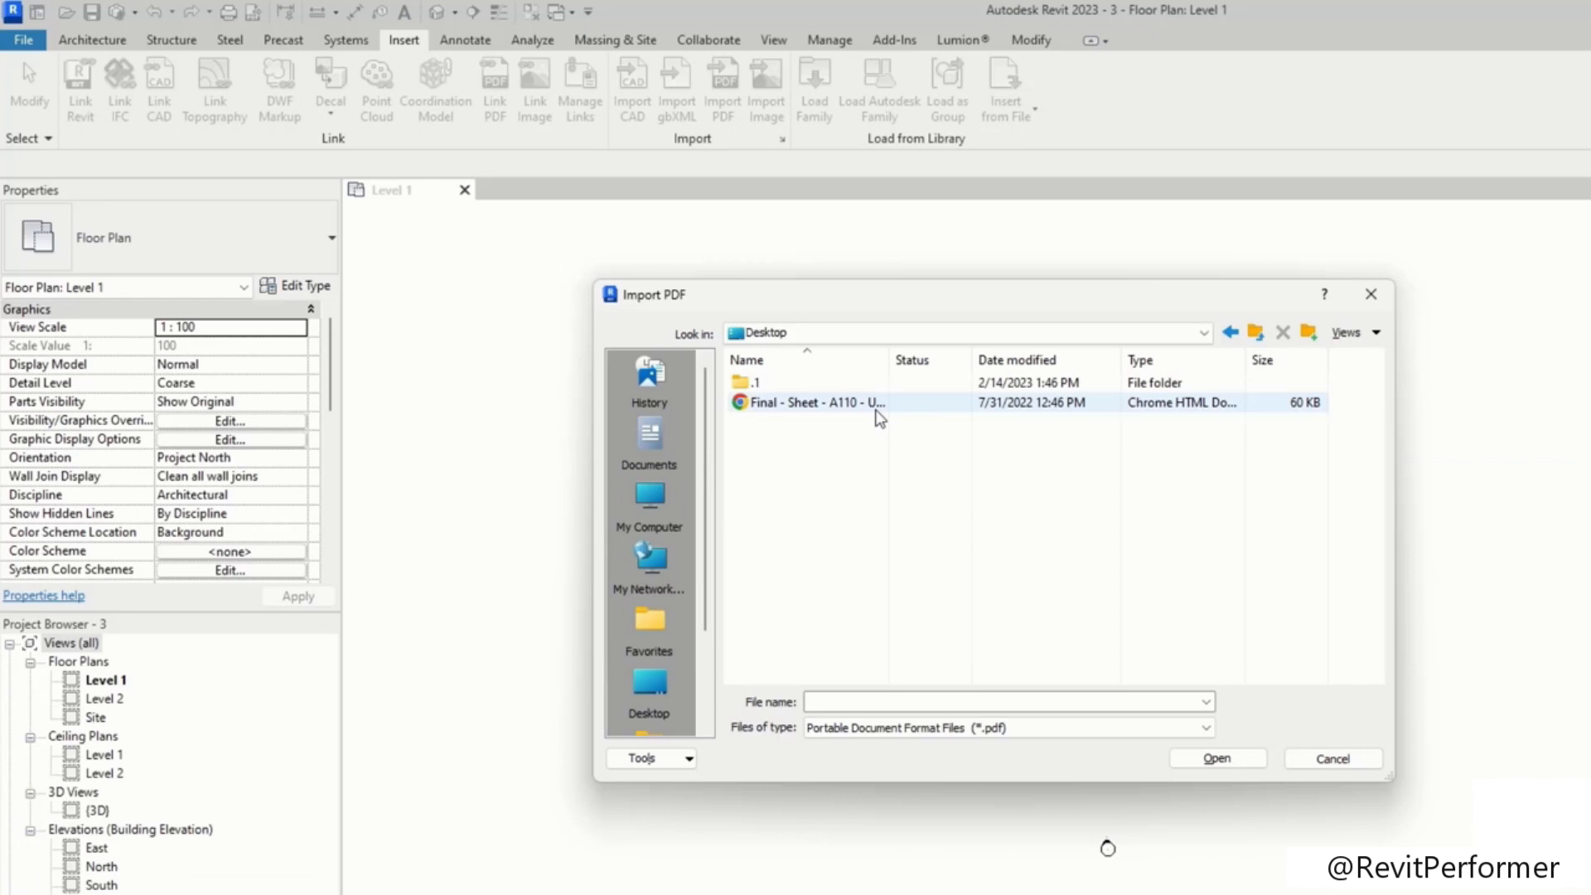
{"action": "left_click", "coordinate": [878, 405]}
{"action": "left_click", "coordinate": [1216, 757]}
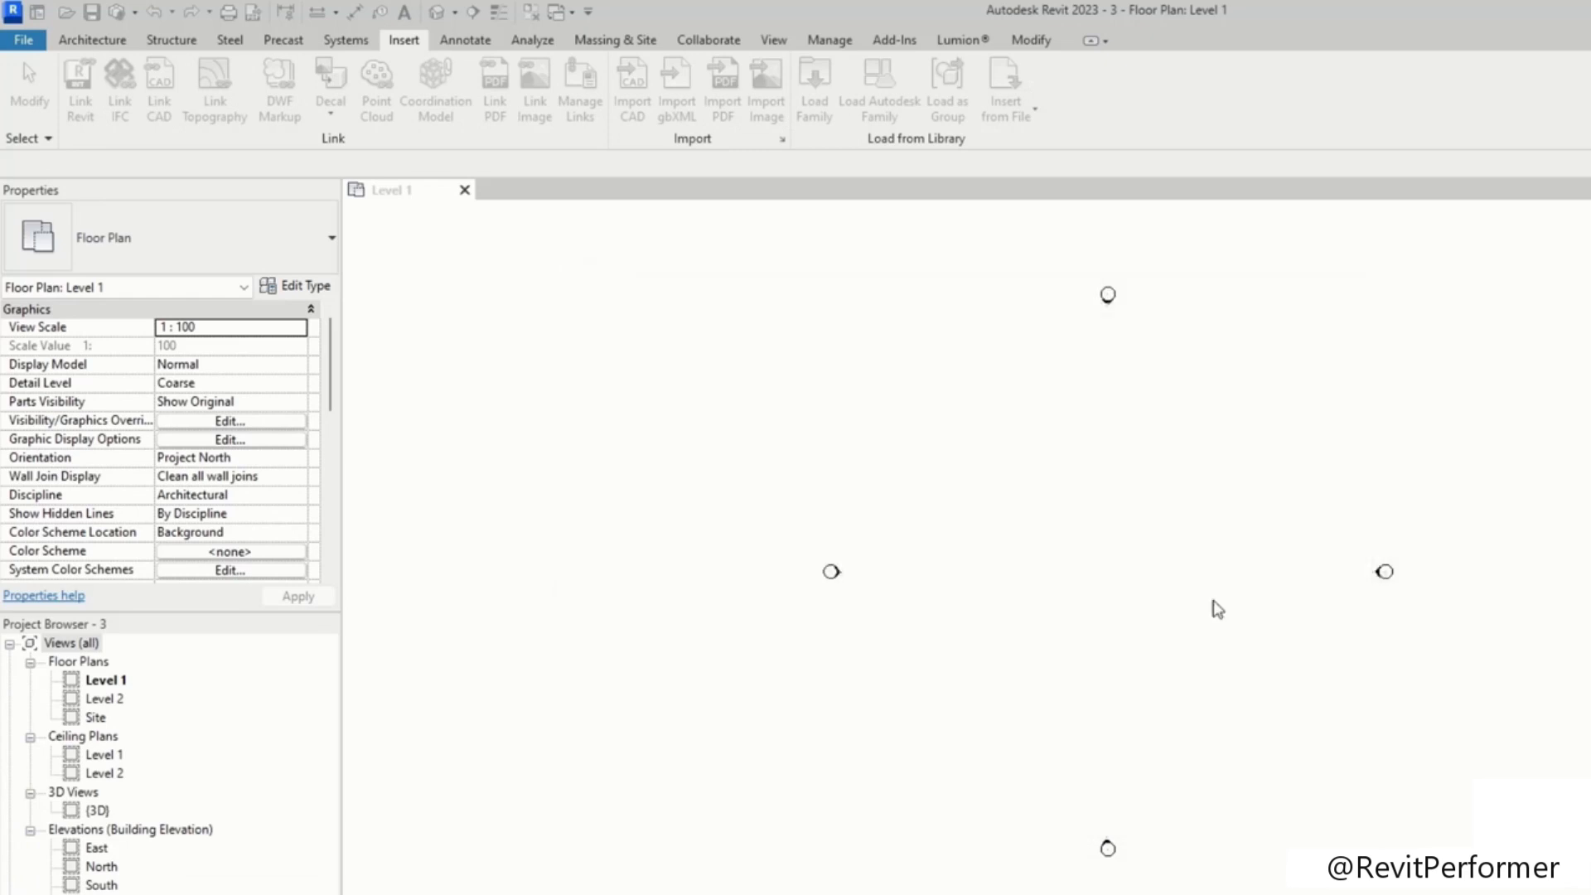
Step: Import the PDF page at 300 DPI and place it in the Level 1 floor plan
{"action": "left_click", "coordinate": [897, 716]}
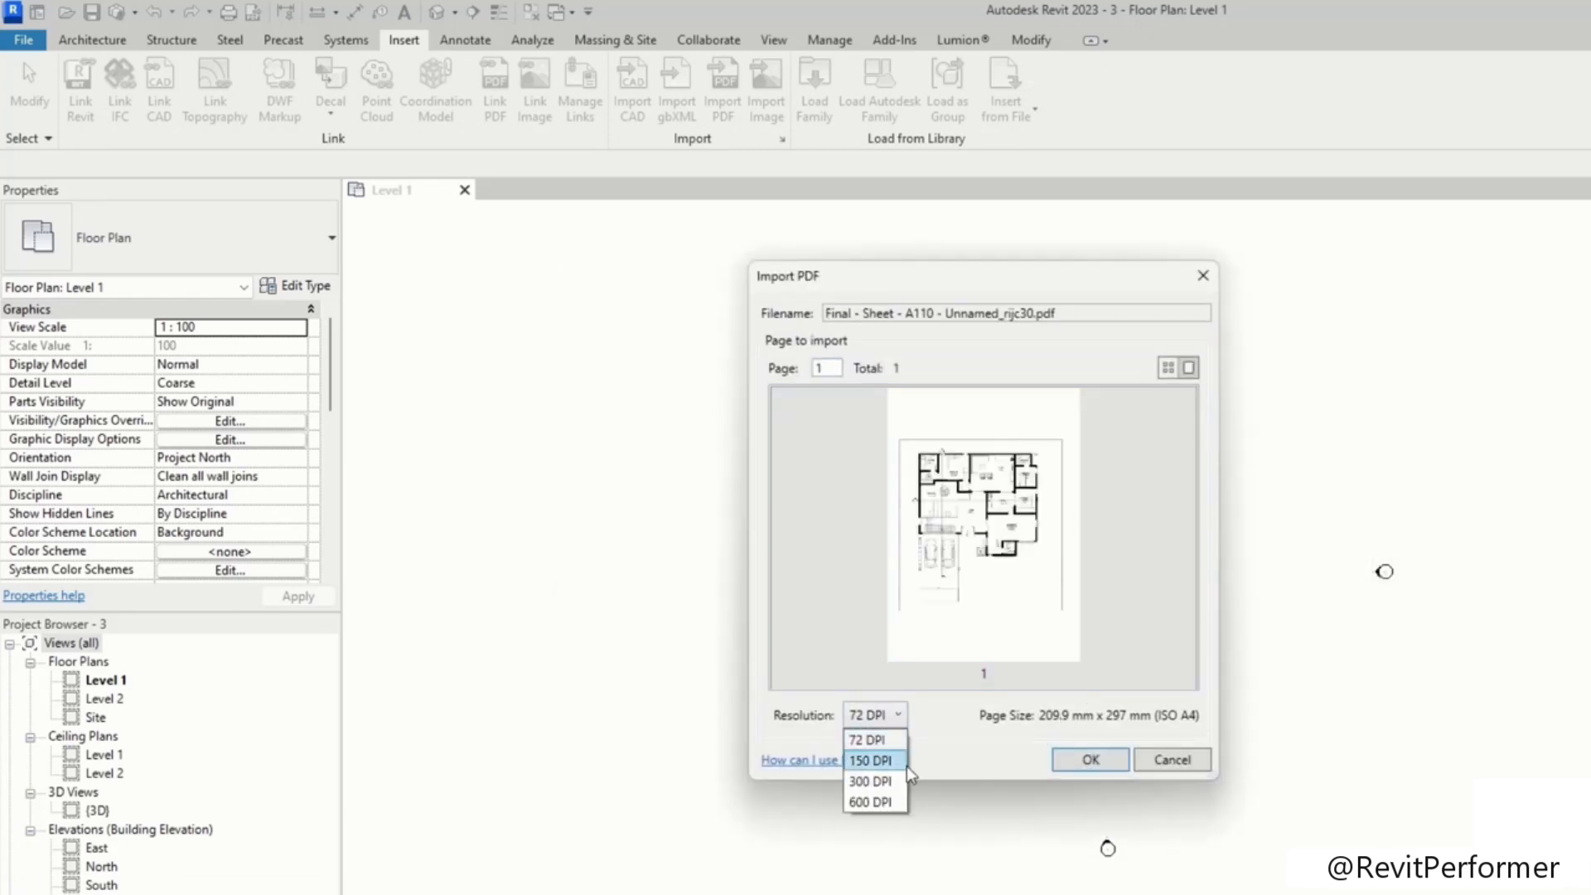
{"action": "left_click", "coordinate": [867, 778]}
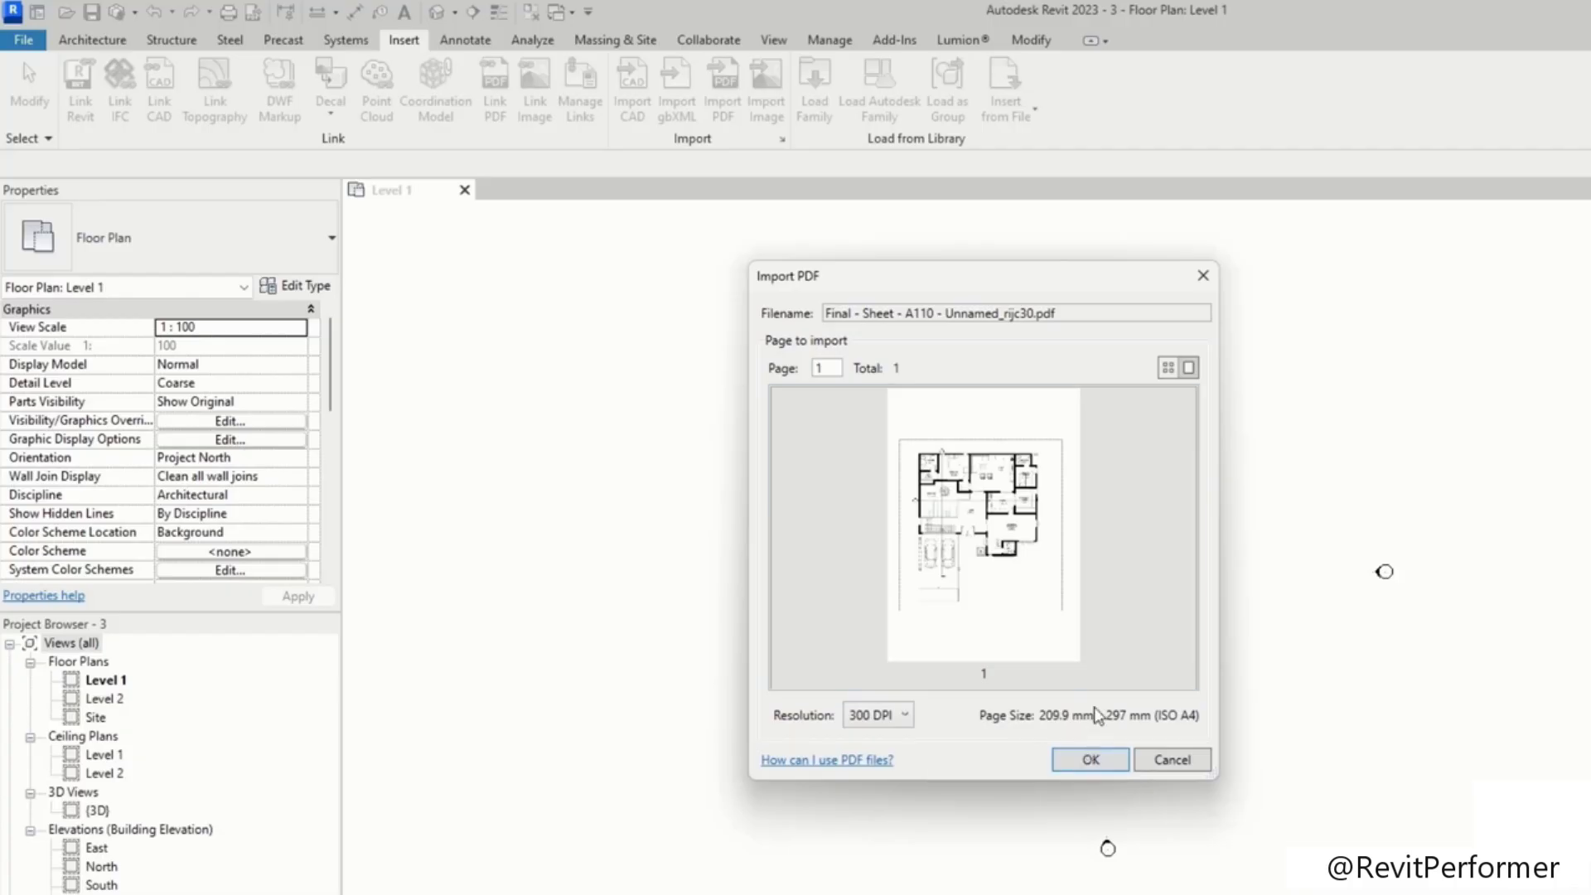
{"action": "left_click", "coordinate": [1093, 760]}
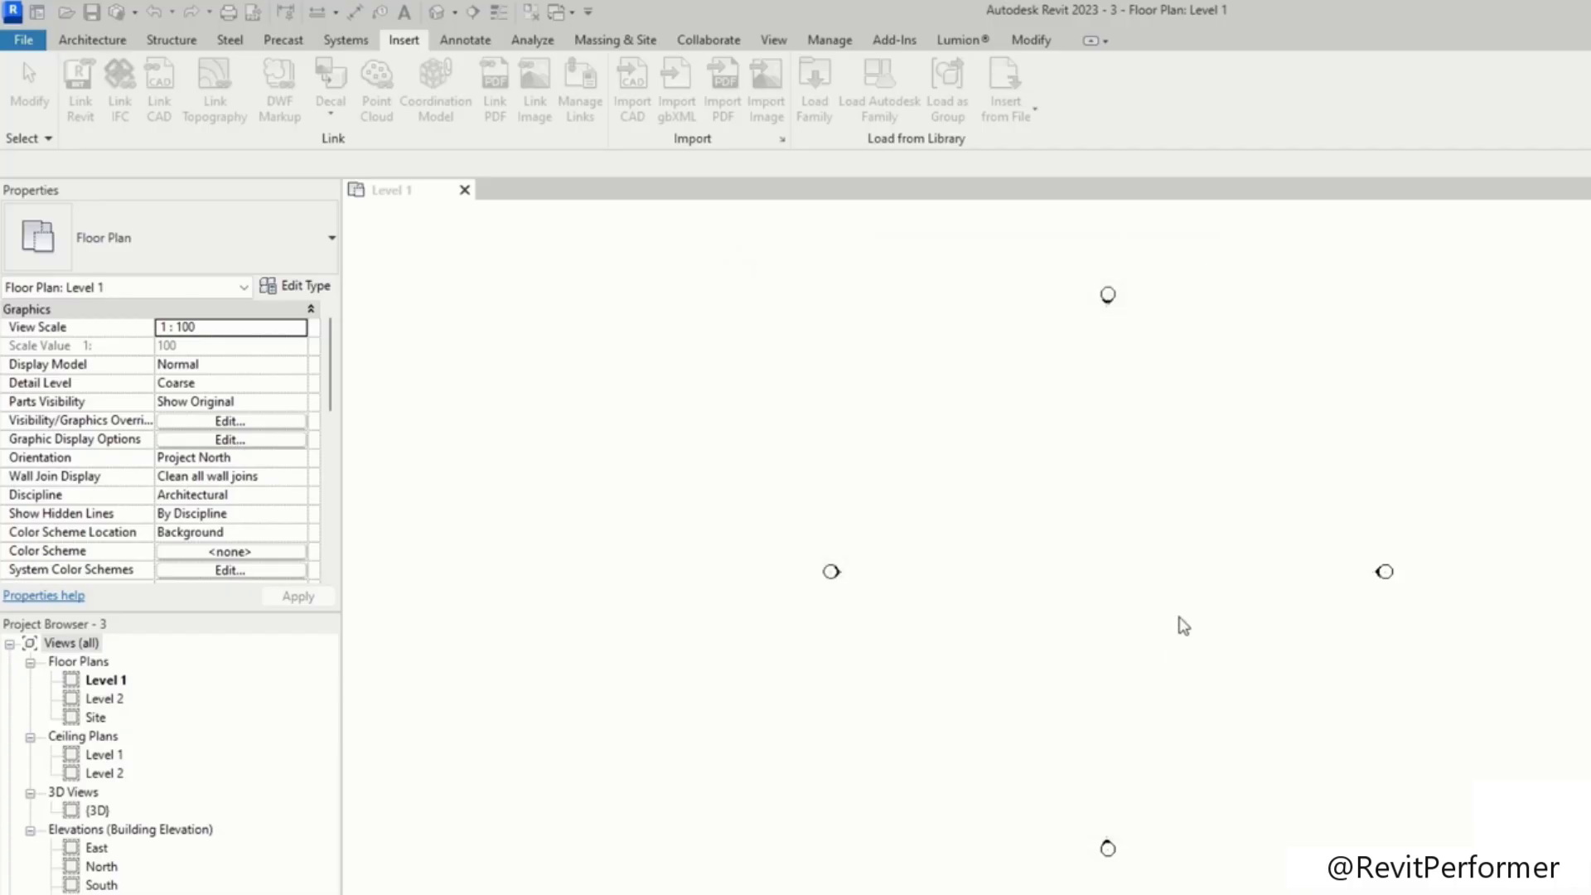
{"action": "left_click", "coordinate": [1127, 574]}
{"action": "left_click", "coordinate": [1294, 489]}
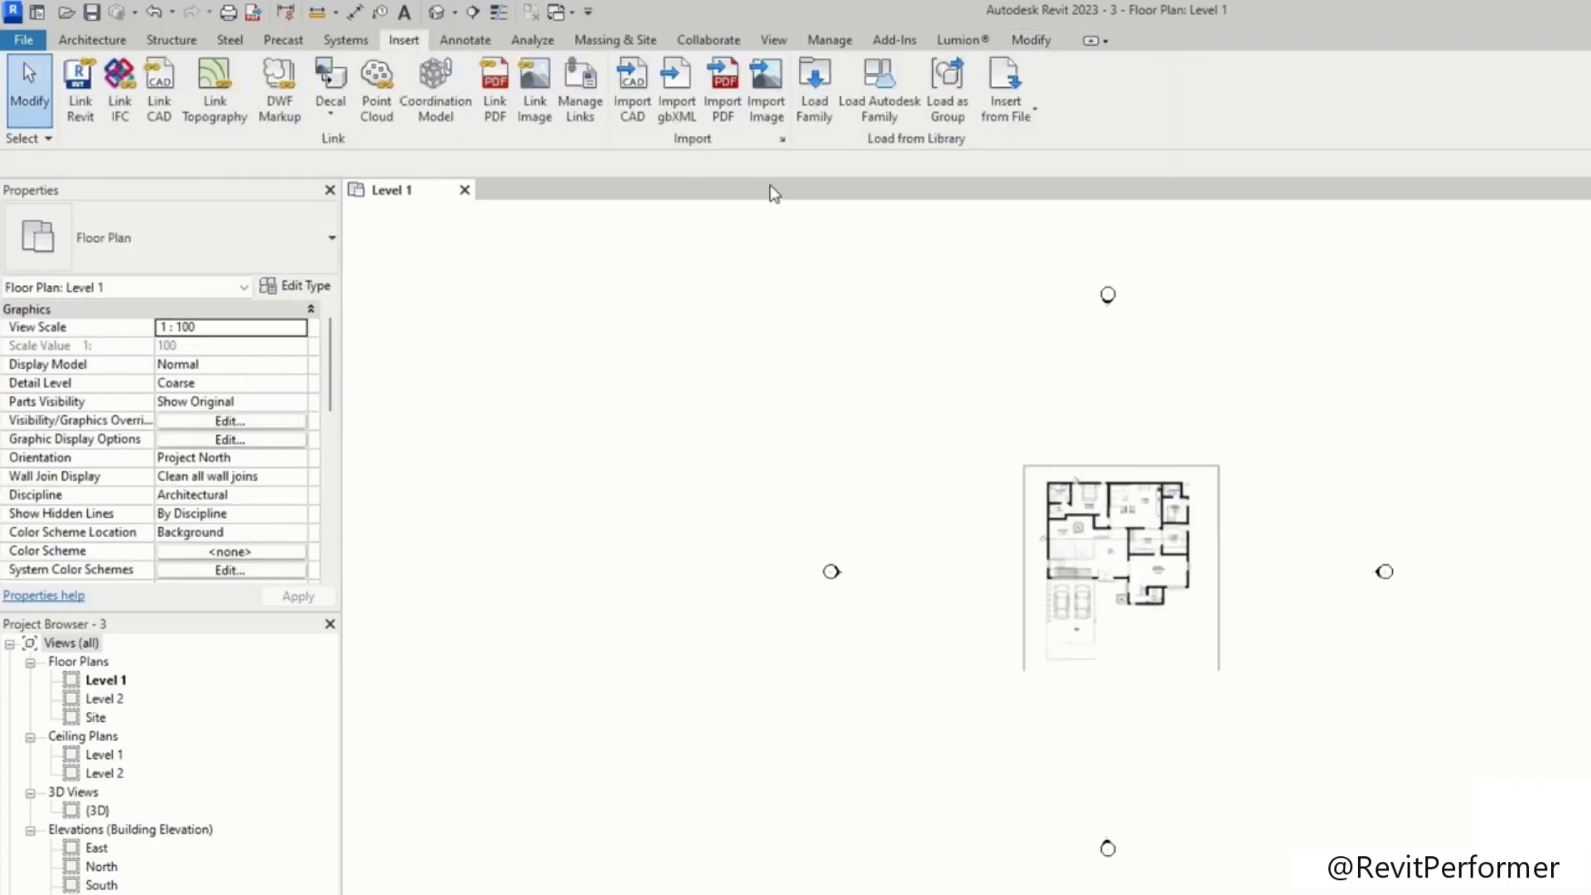
{"action": "left_click", "coordinate": [777, 108]}
{"action": "left_click", "coordinate": [751, 605]}
{"action": "left_click", "coordinate": [1234, 762]}
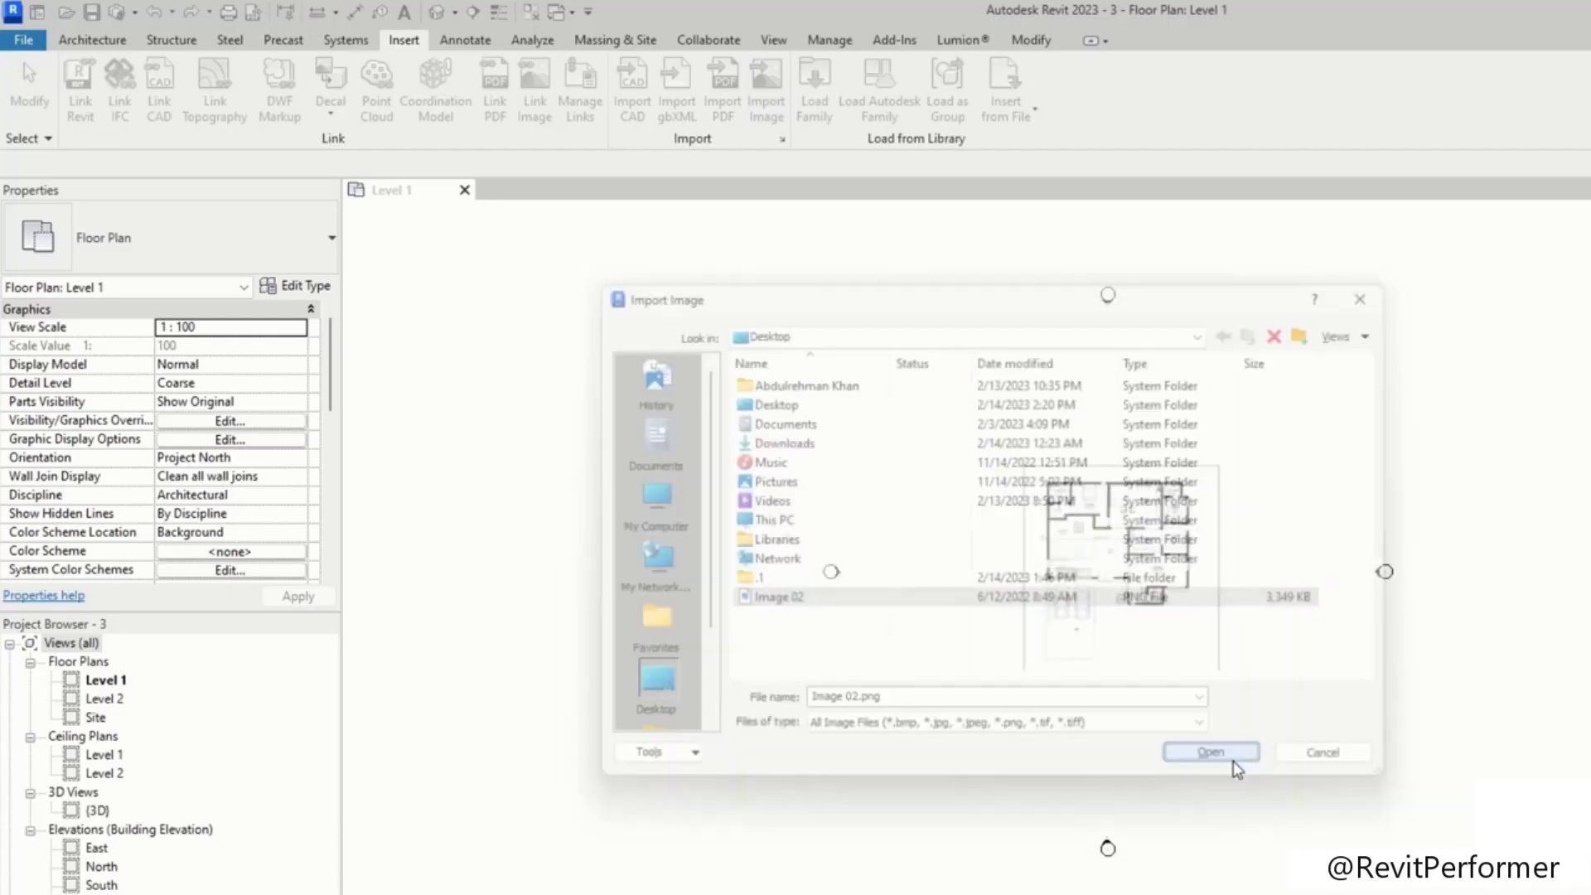
{"action": "scroll", "coordinate": [1467, 401], "scroll_direction": "down", "scroll_amount": 3}
{"action": "middle_click_drag", "start_coordinate": [1477, 402], "coordinate": [1344, 713]}
{"action": "scroll", "coordinate": [1144, 464], "scroll_direction": "down", "scroll_amount": 1}
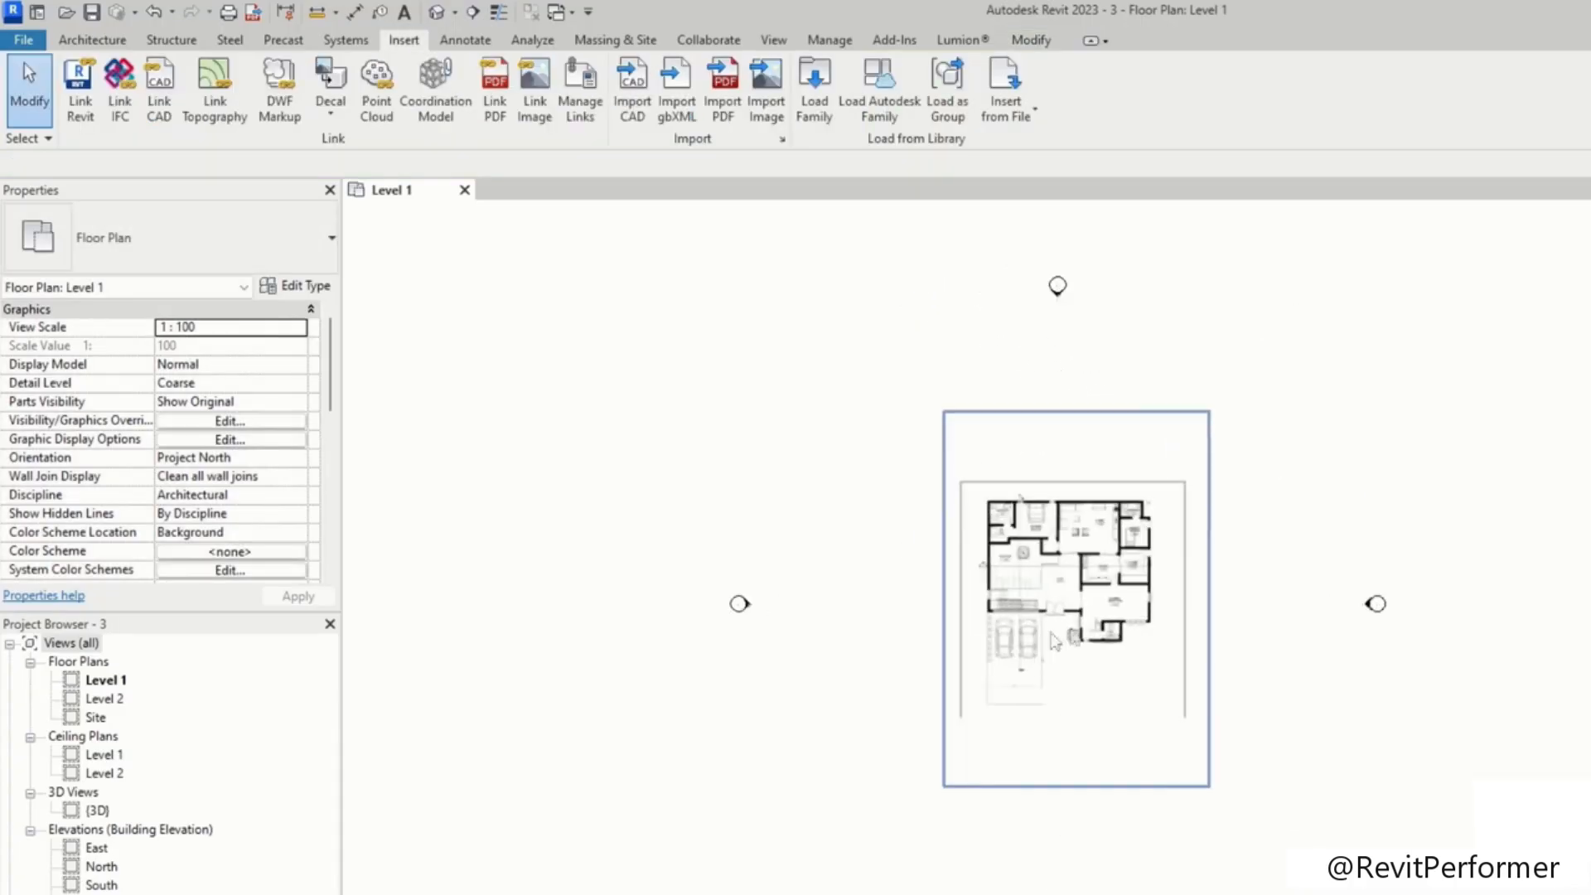
Step: Zoom and pan across the imported PDF plan to inspect its clarity
{"action": "scroll", "coordinate": [1095, 617], "scroll_direction": "up", "scroll_amount": 3}
{"action": "scroll", "coordinate": [1067, 580], "scroll_direction": "up", "scroll_amount": 5}
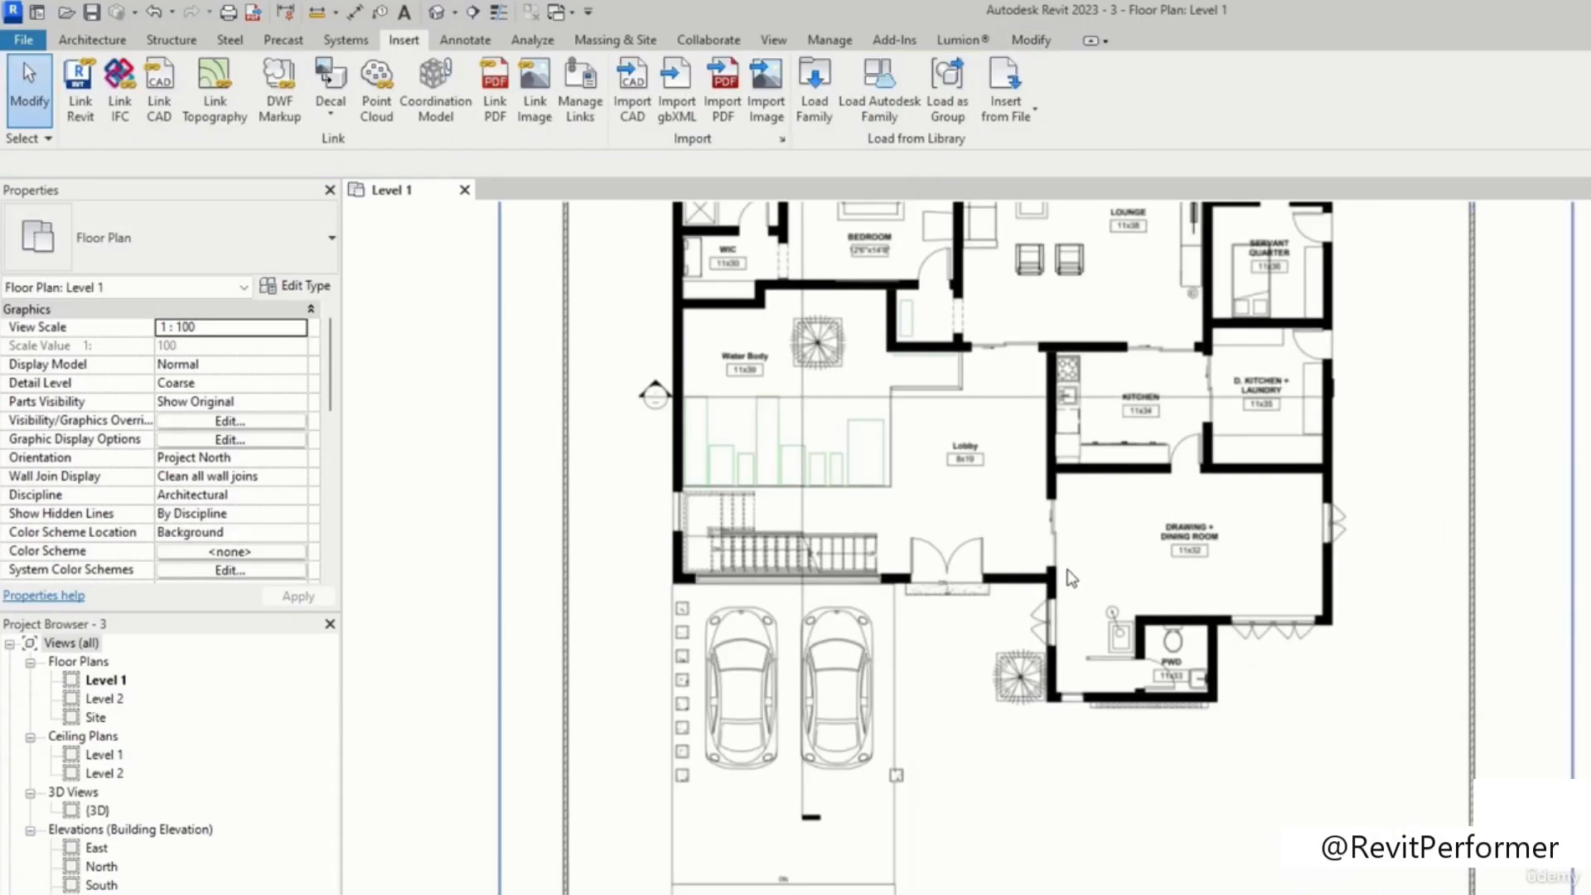
{"action": "scroll", "coordinate": [1071, 579], "scroll_direction": "down", "scroll_amount": 5}
{"action": "middle_click_drag", "start_coordinate": [1127, 531], "coordinate": [1243, 603]}
{"action": "scroll", "coordinate": [1395, 497], "scroll_direction": "down", "scroll_amount": 1}
{"action": "scroll", "coordinate": [1181, 634], "scroll_direction": "up", "scroll_amount": 3}
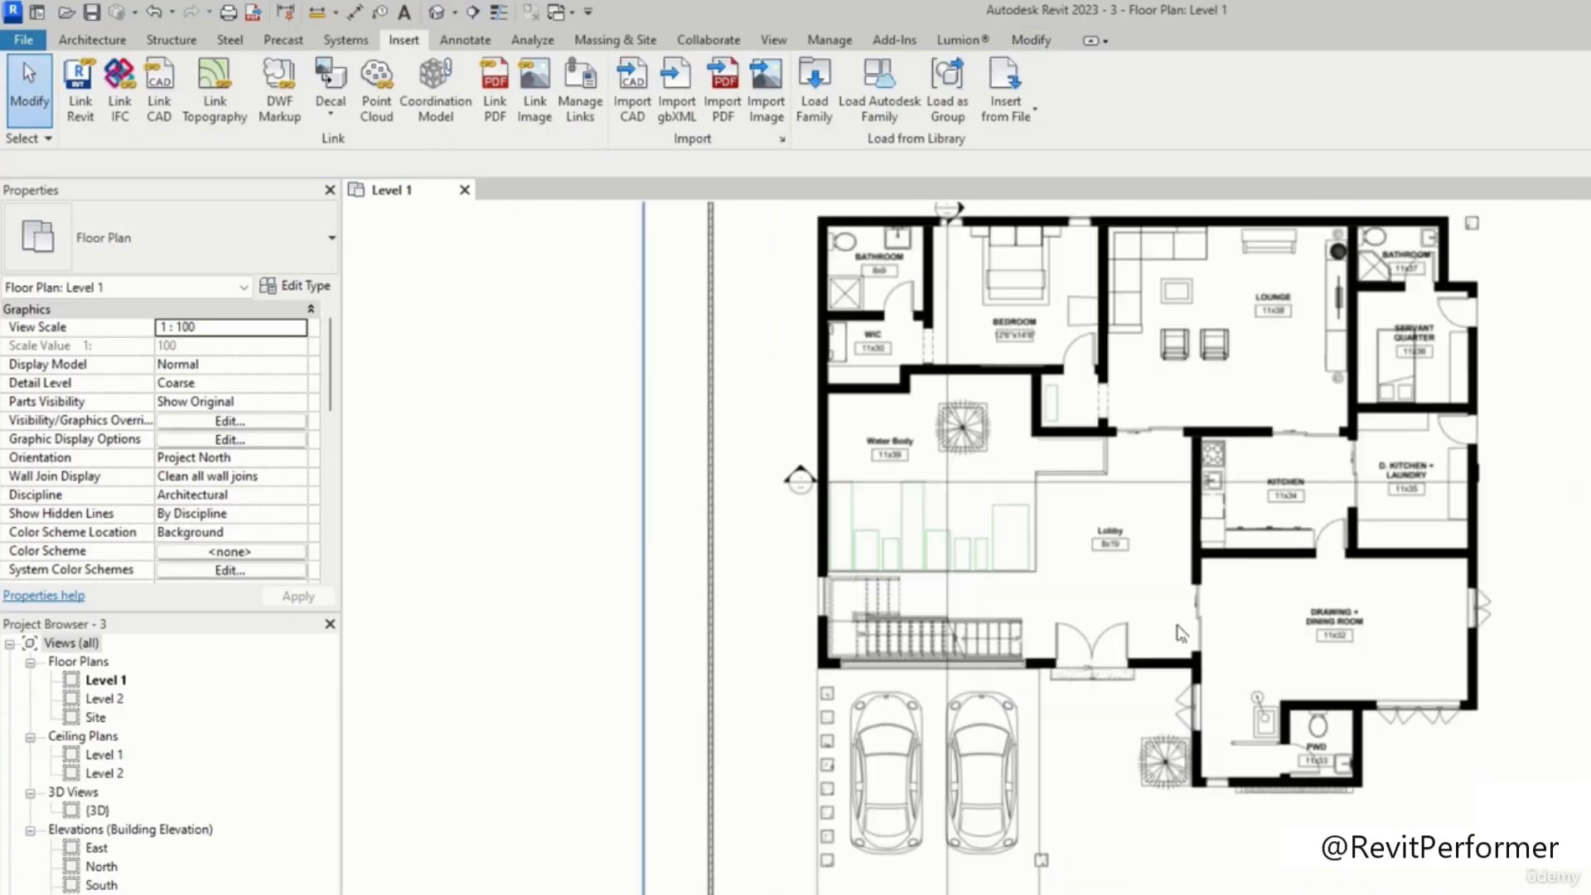
{"action": "scroll", "coordinate": [1380, 580], "scroll_direction": "down", "scroll_amount": 2}
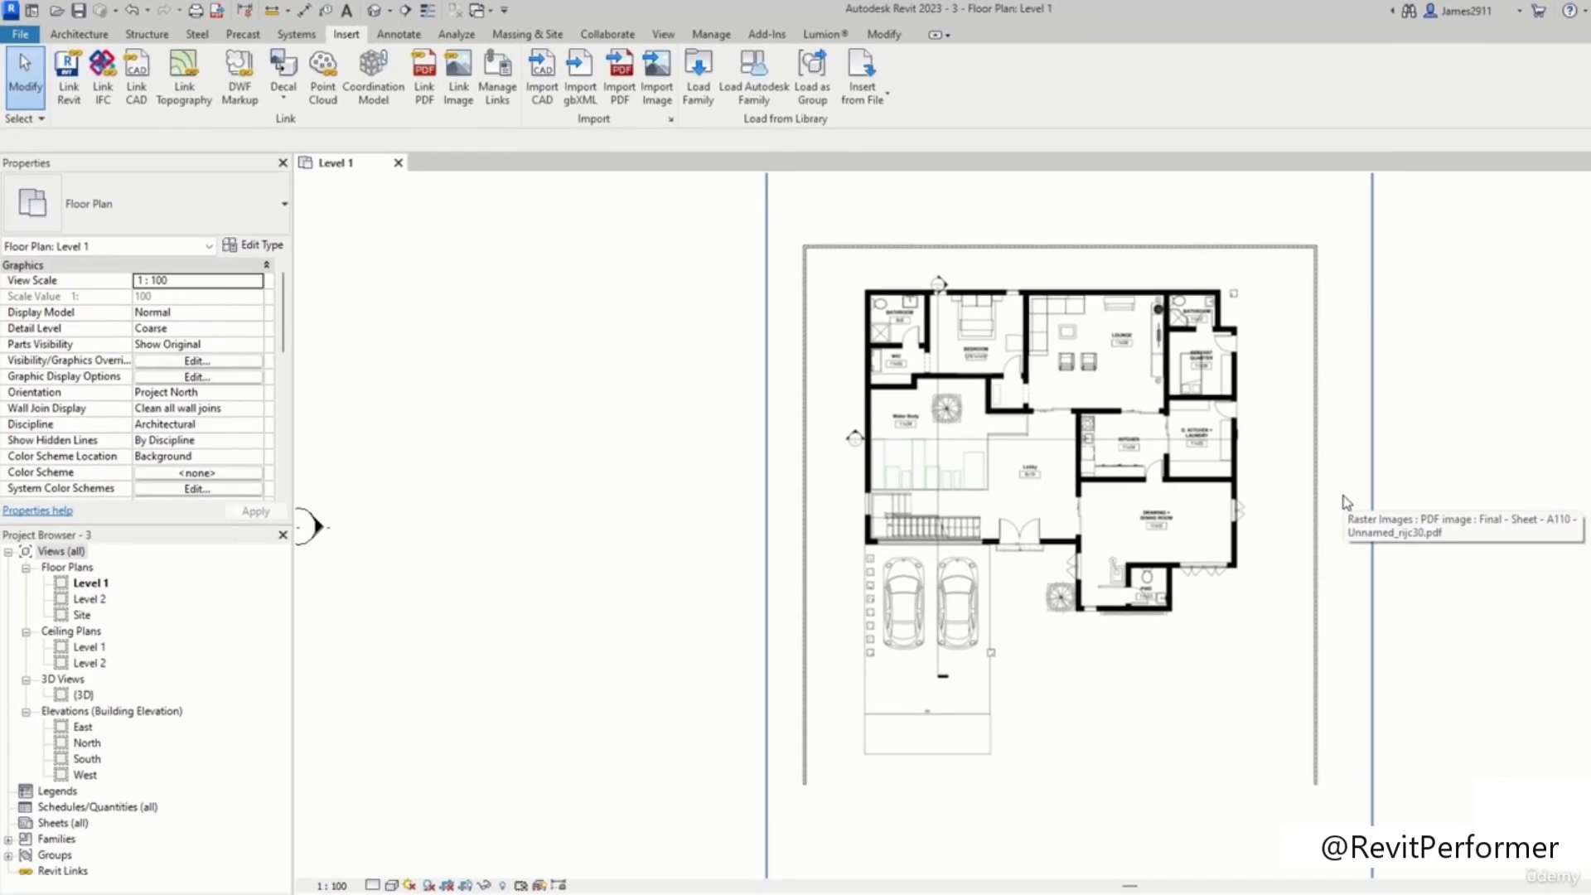
{"action": "scroll", "coordinate": [1160, 372], "scroll_direction": "down", "scroll_amount": 4}
{"action": "scroll", "coordinate": [1047, 337], "scroll_direction": "up", "scroll_amount": 3}
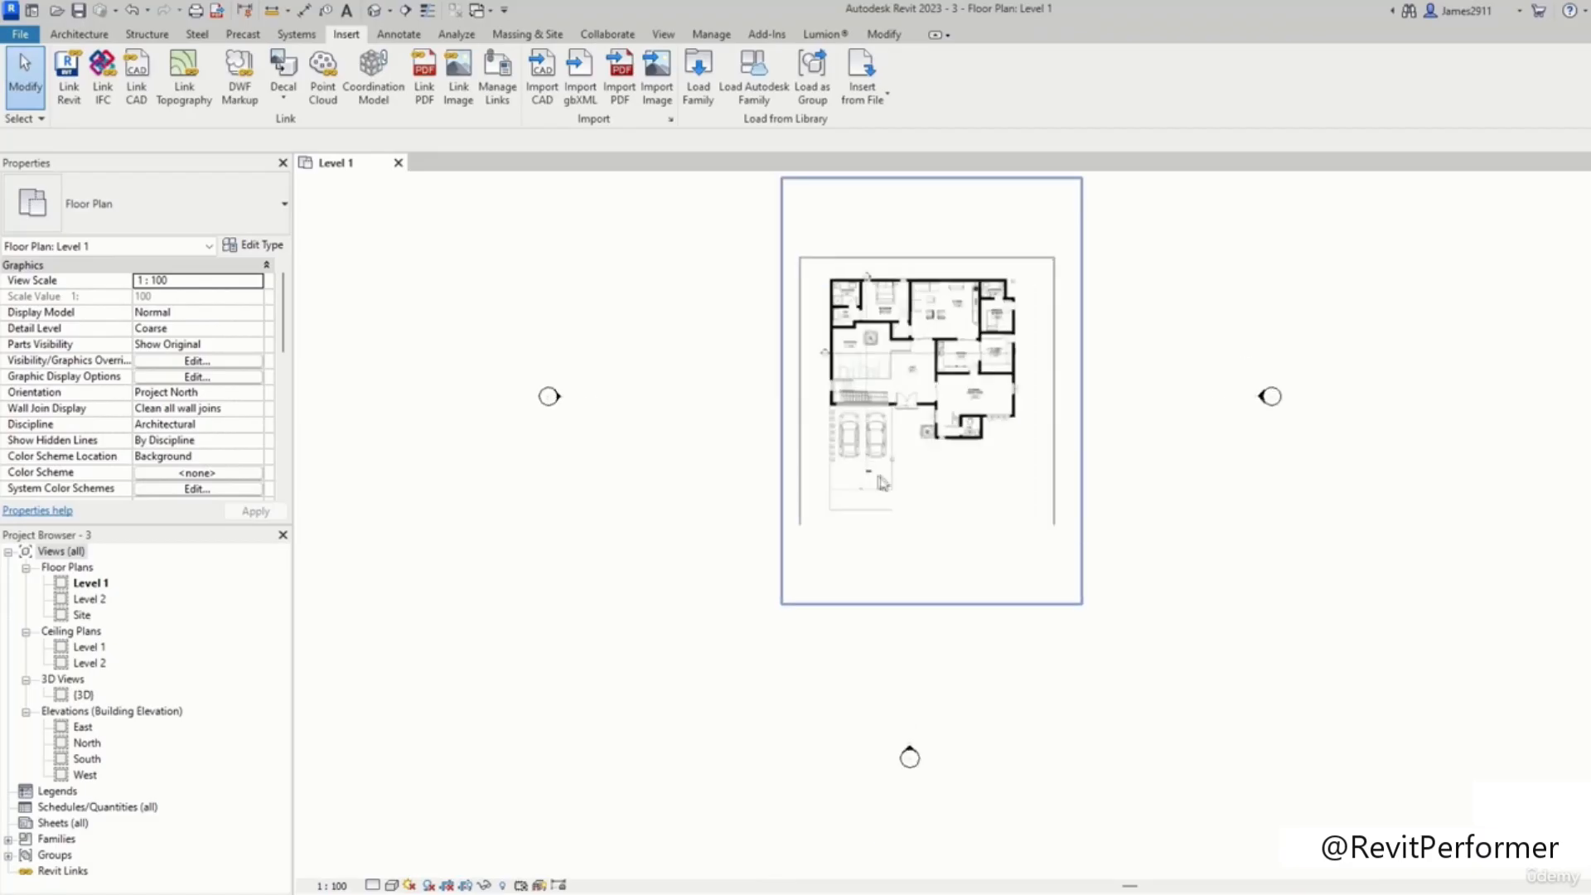
{"action": "scroll", "coordinate": [981, 448], "scroll_direction": "up", "scroll_amount": 2}
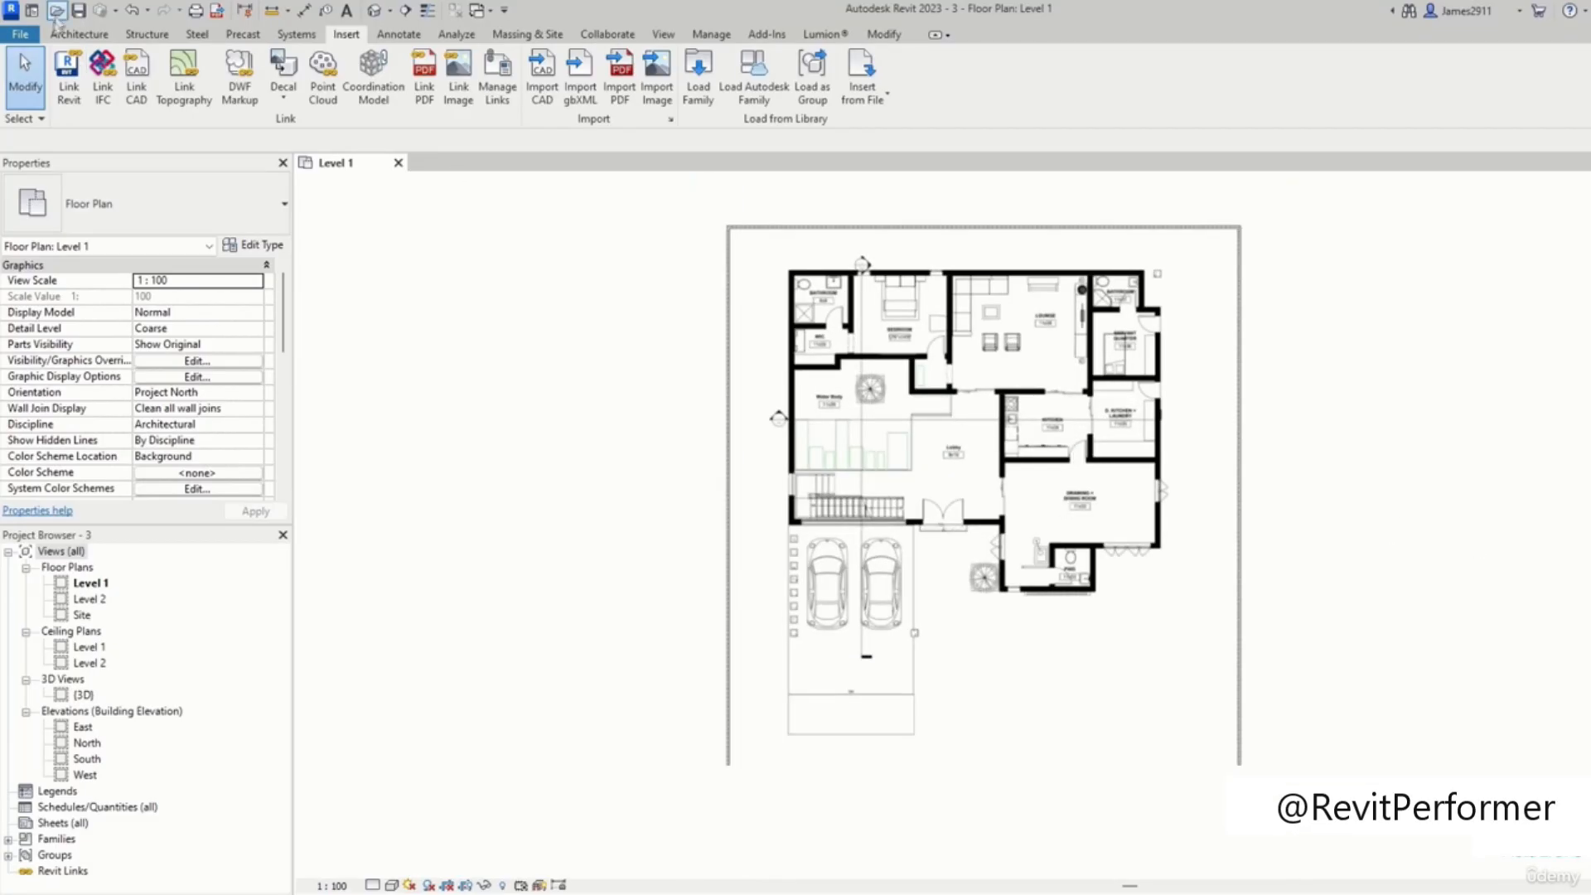
Step: Select the PDF image and resize it by its corner to a width of about 23068
{"action": "left_click", "coordinate": [79, 34]}
{"action": "left_click", "coordinate": [964, 353]}
{"action": "scroll", "coordinate": [963, 353], "scroll_direction": "down", "scroll_amount": 4}
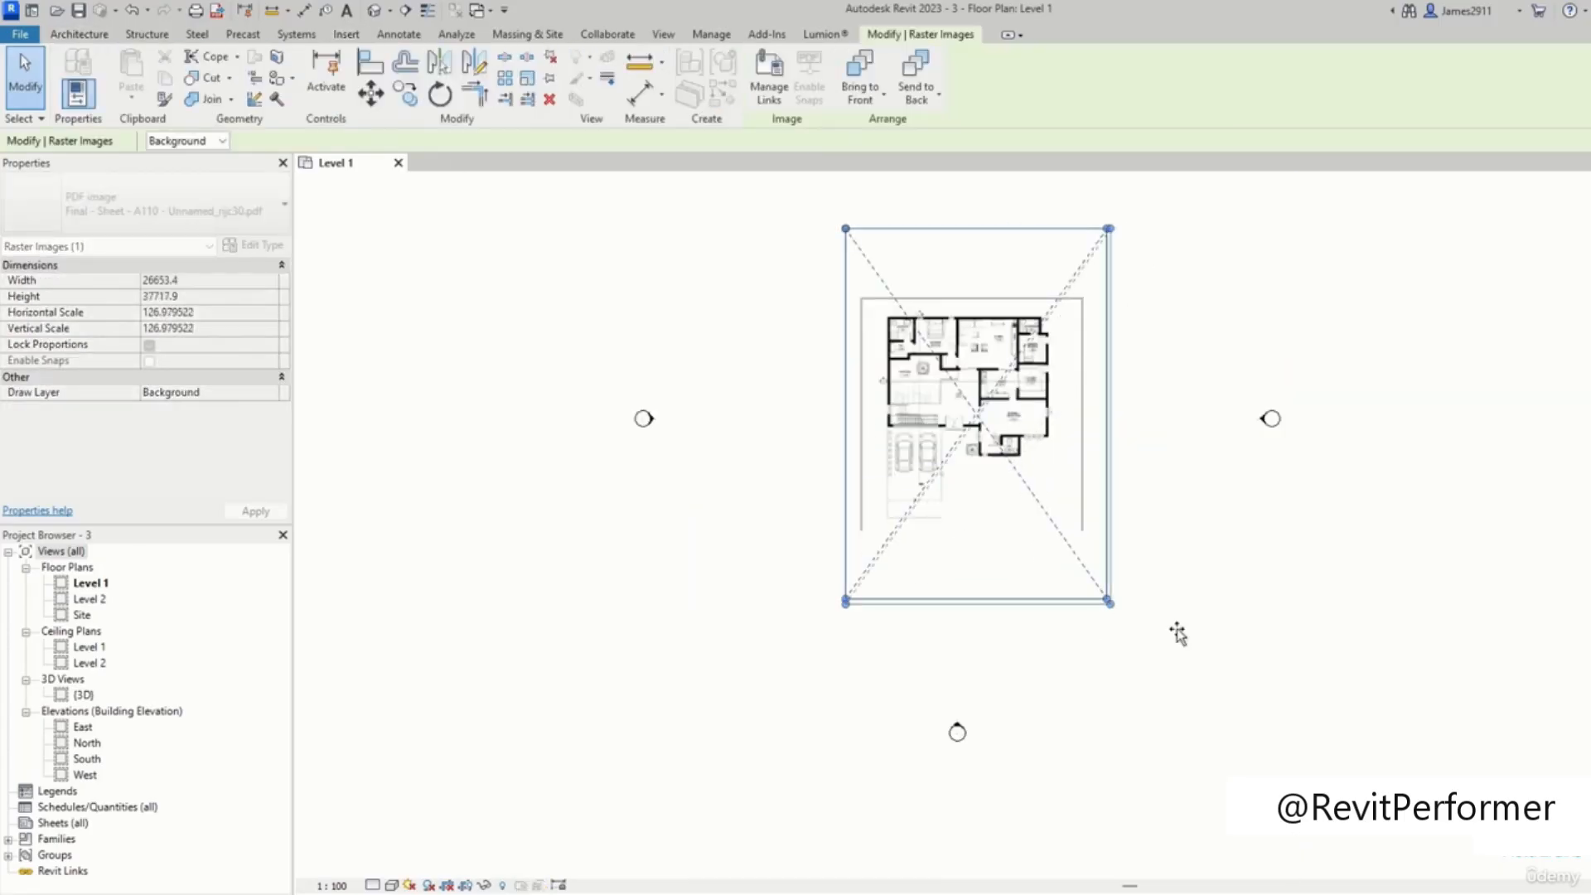
{"action": "left_click_drag", "start_coordinate": [1199, 580], "coordinate": [1128, 549]}
{"action": "left_click", "coordinate": [1186, 398]}
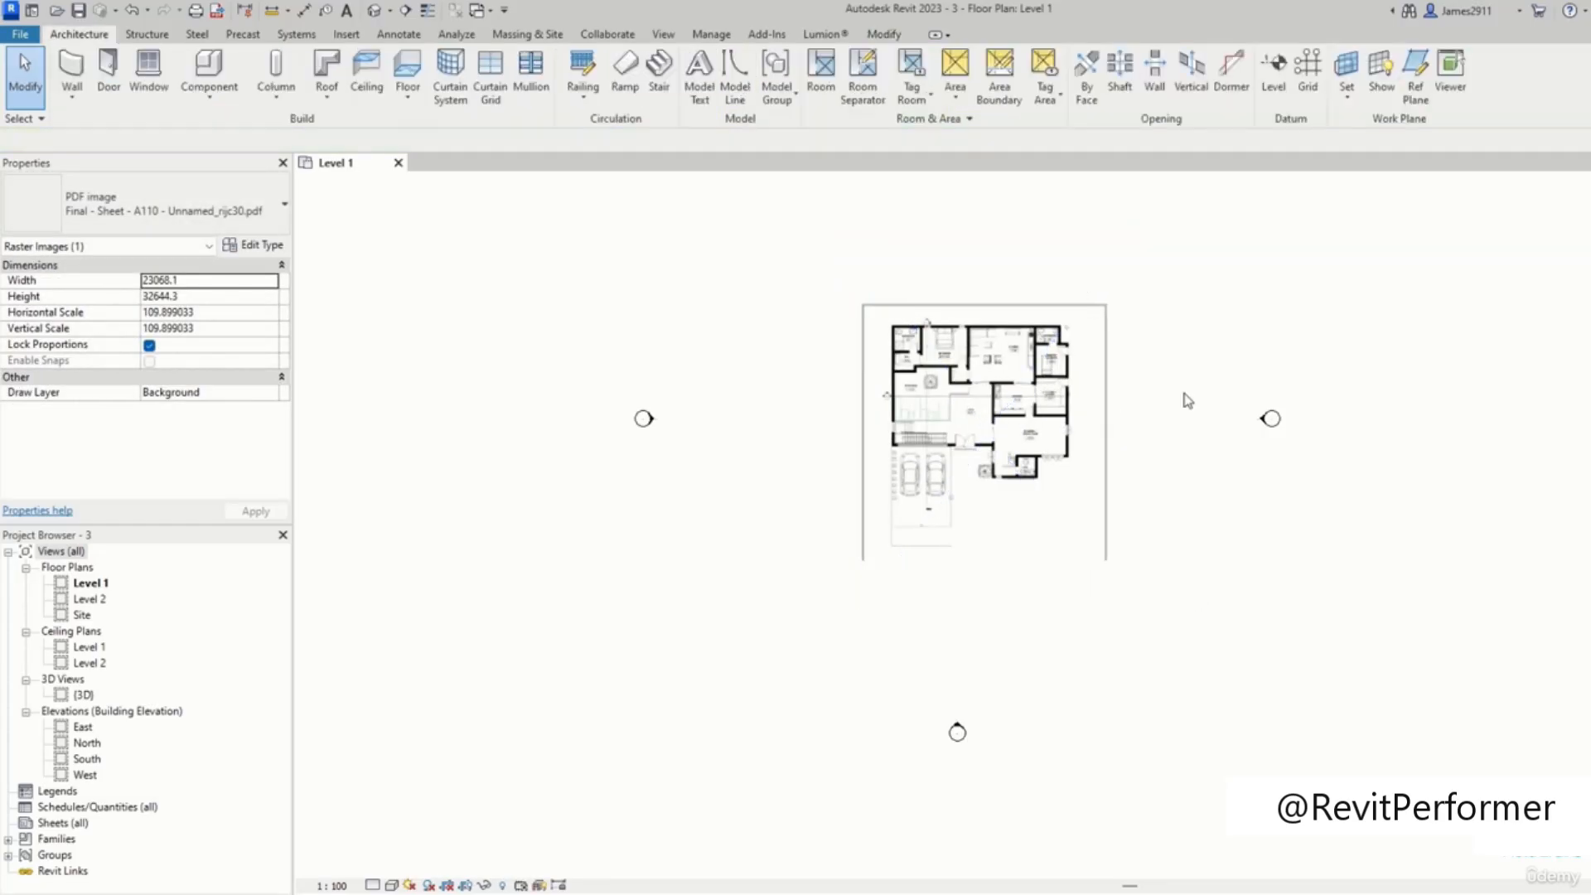
Step: Zoom and pan around the resized plan to examine the room labels and walls
{"action": "scroll", "coordinate": [967, 449], "scroll_direction": "up", "scroll_amount": 2}
{"action": "scroll", "coordinate": [955, 439], "scroll_direction": "up", "scroll_amount": 11}
{"action": "scroll", "coordinate": [991, 399], "scroll_direction": "down", "scroll_amount": 1}
{"action": "middle_click_drag", "start_coordinate": [980, 439], "coordinate": [993, 669]}
{"action": "scroll", "coordinate": [972, 552], "scroll_direction": "down", "scroll_amount": 1}
{"action": "middle_click_drag", "start_coordinate": [972, 553], "coordinate": [992, 665]}
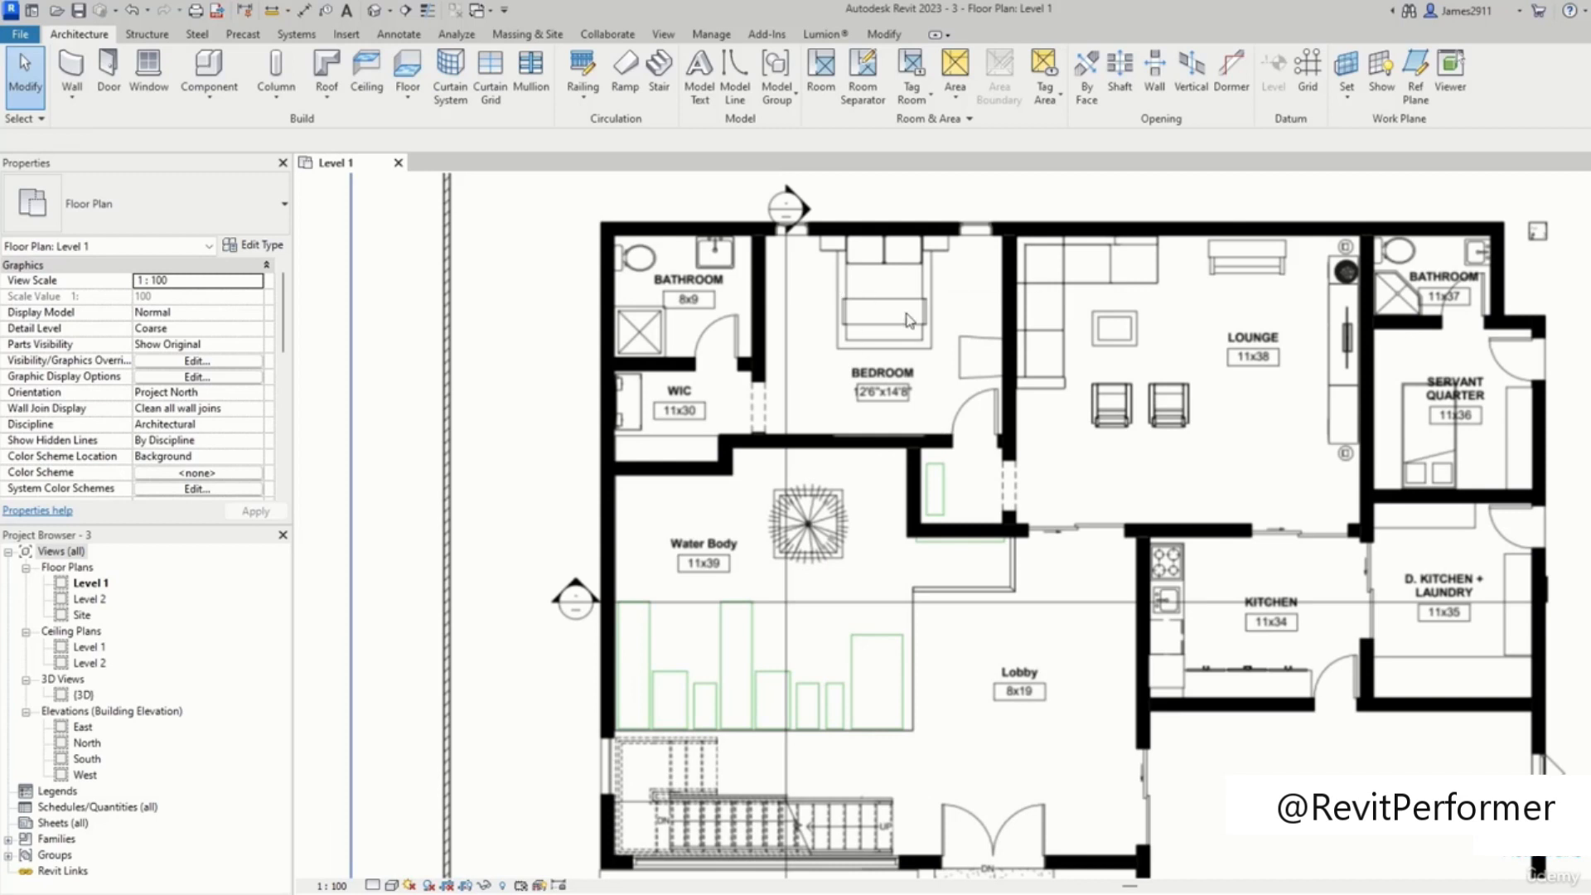
{"action": "scroll", "coordinate": [909, 321], "scroll_direction": "down", "scroll_amount": 2}
{"action": "middle_click_drag", "start_coordinate": [1253, 607], "coordinate": [1103, 442]}
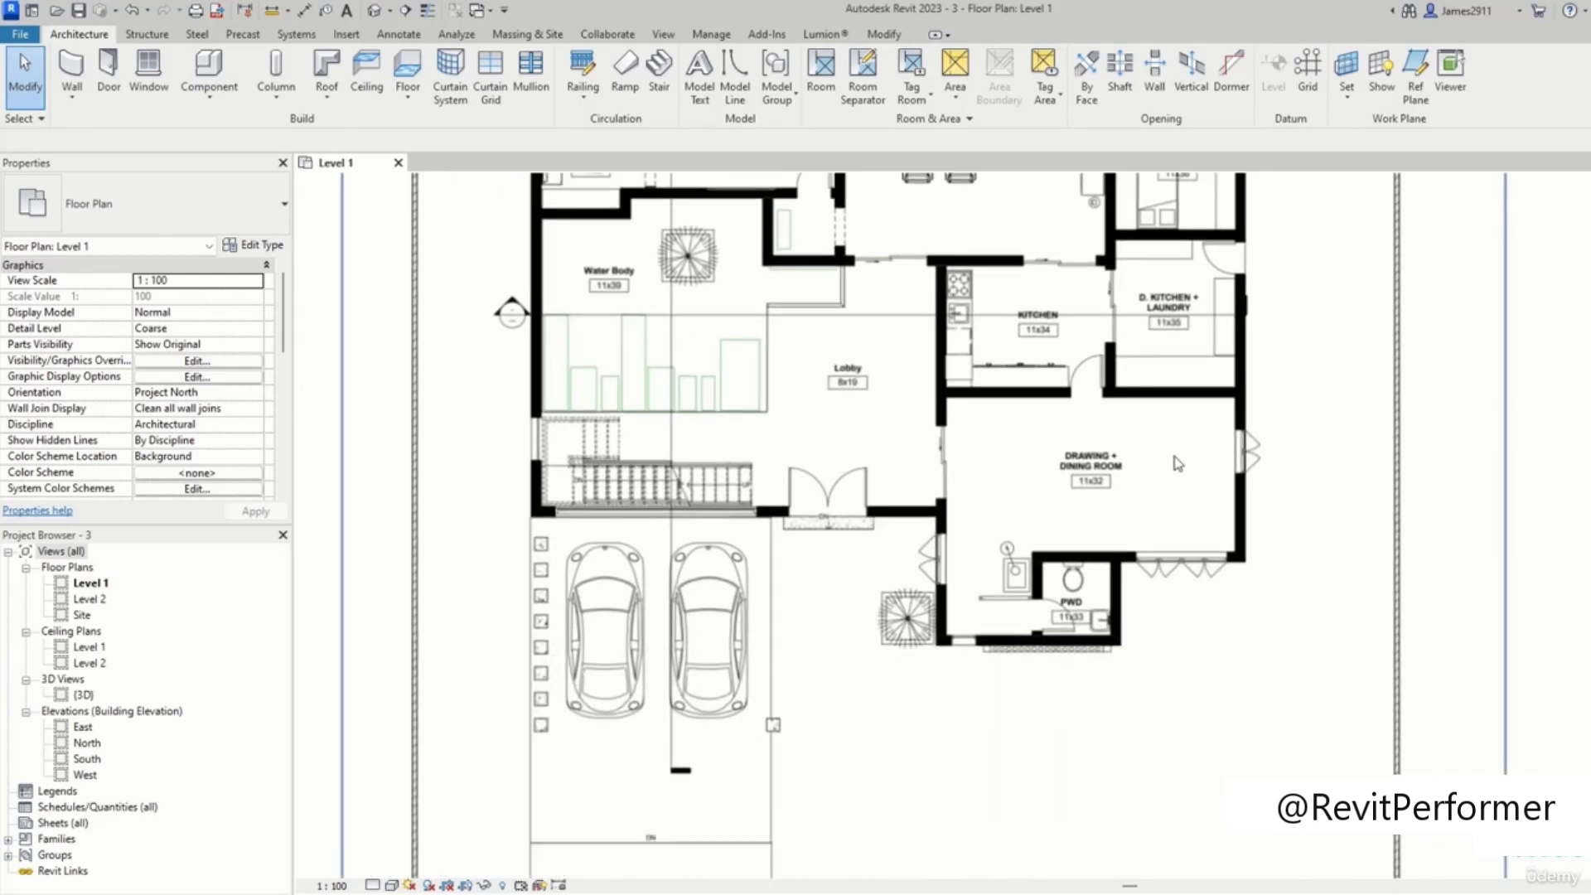
{"action": "scroll", "coordinate": [890, 464], "scroll_direction": "down", "scroll_amount": 2}
{"action": "scroll", "coordinate": [1016, 547], "scroll_direction": "up", "scroll_amount": 2}
{"action": "scroll", "coordinate": [995, 547], "scroll_direction": "down", "scroll_amount": 2}
{"action": "mouse_move", "coordinate": [956, 544]}
{"action": "middle_mouse_down"}
{"action": "mouse_move", "coordinate": [913, 527]}
{"action": "mouse_move", "coordinate": [955, 556]}
{"action": "middle_mouse_up"}
{"action": "scroll", "coordinate": [891, 609], "scroll_direction": "down", "scroll_amount": 2}
{"action": "scroll", "coordinate": [988, 514], "scroll_direction": "up", "scroll_amount": 5}
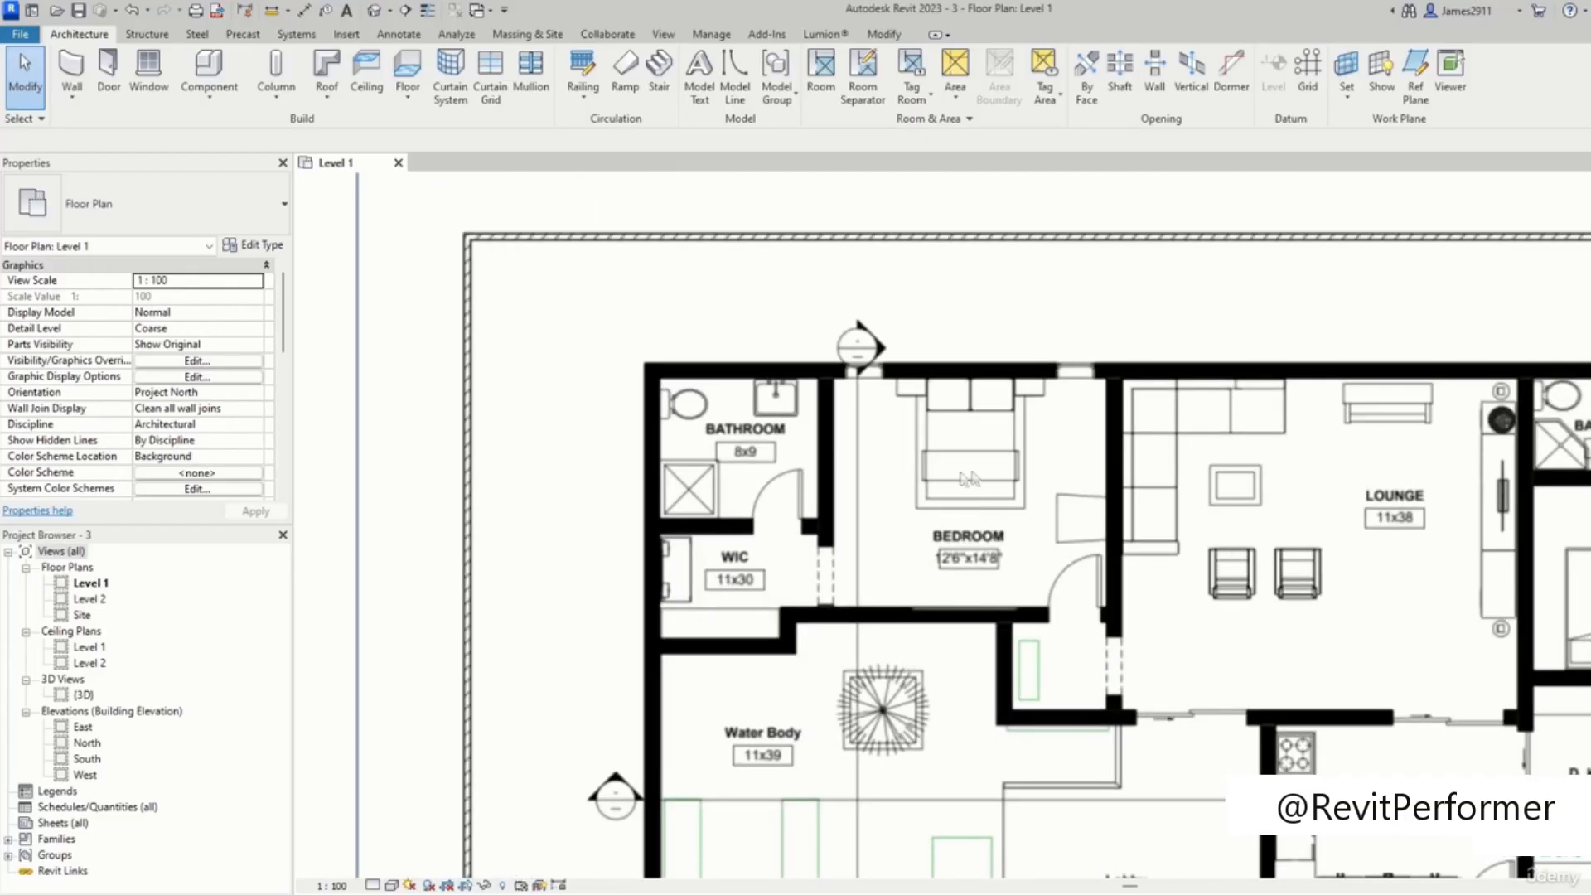
Step: Scale the PDF image graphically with the Scale tool
{"action": "left_click", "coordinate": [892, 37]}
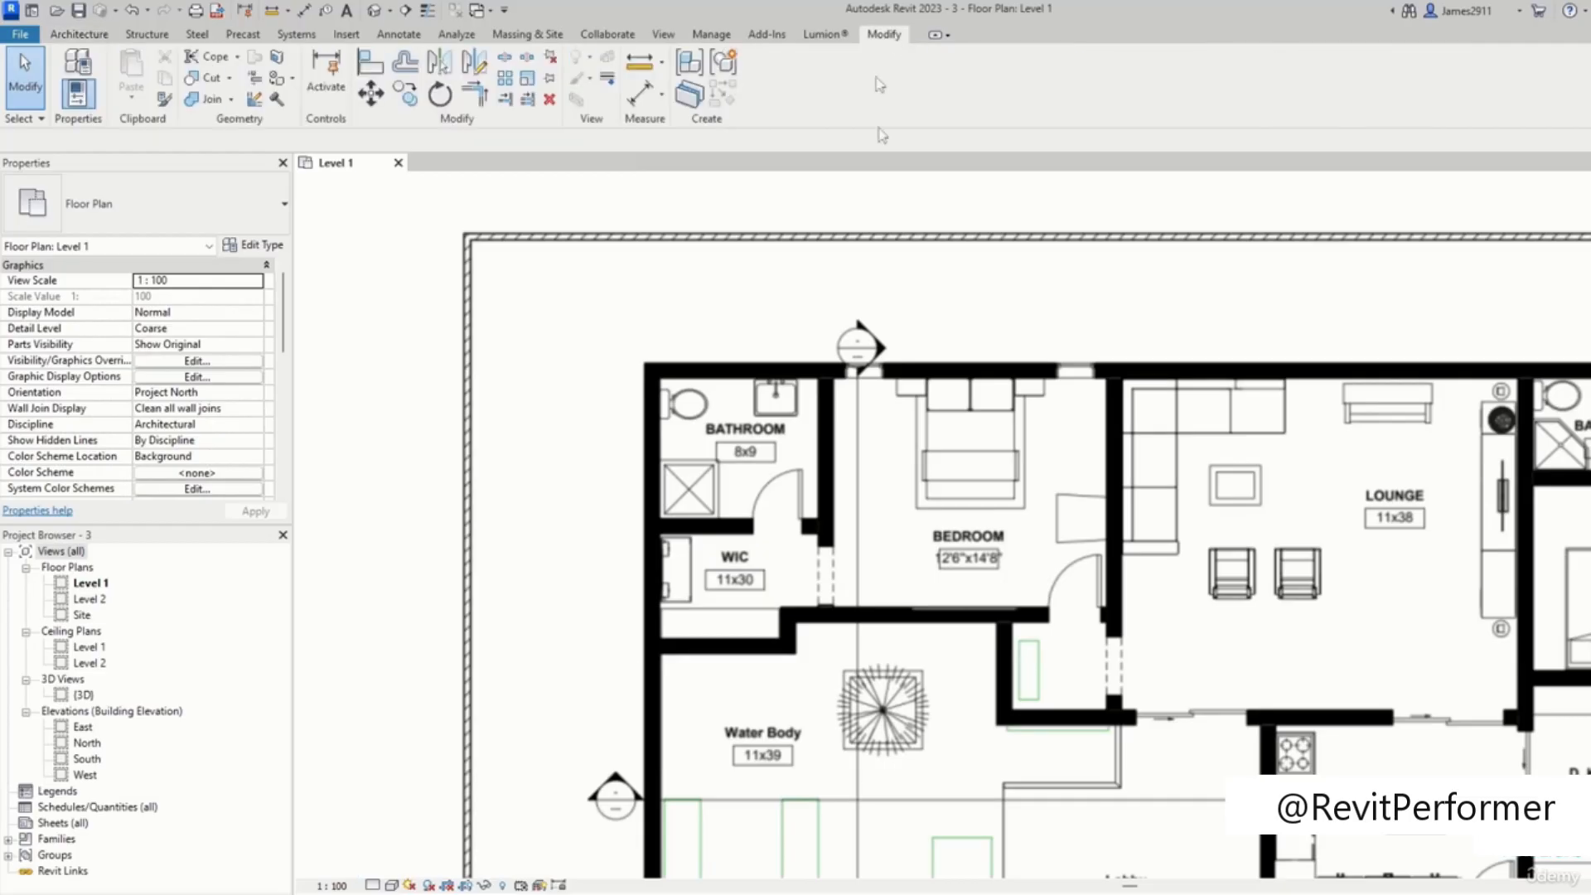
{"action": "scroll", "coordinate": [910, 247], "scroll_direction": "down", "scroll_amount": 3}
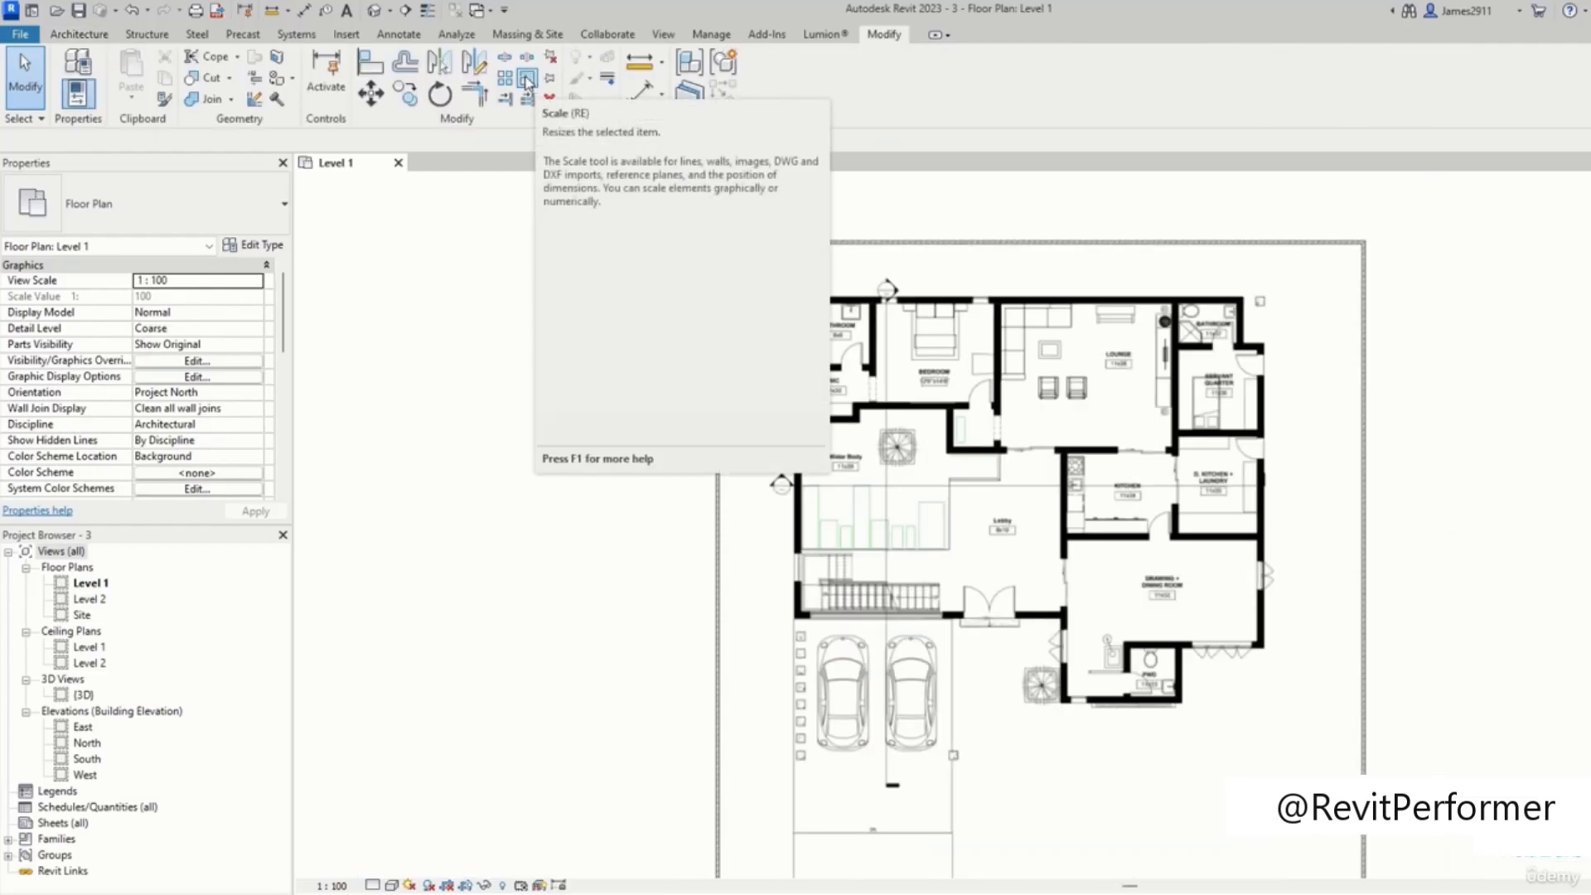
{"action": "left_click", "coordinate": [528, 80]}
{"action": "scroll", "coordinate": [983, 398], "scroll_direction": "down", "scroll_amount": 3}
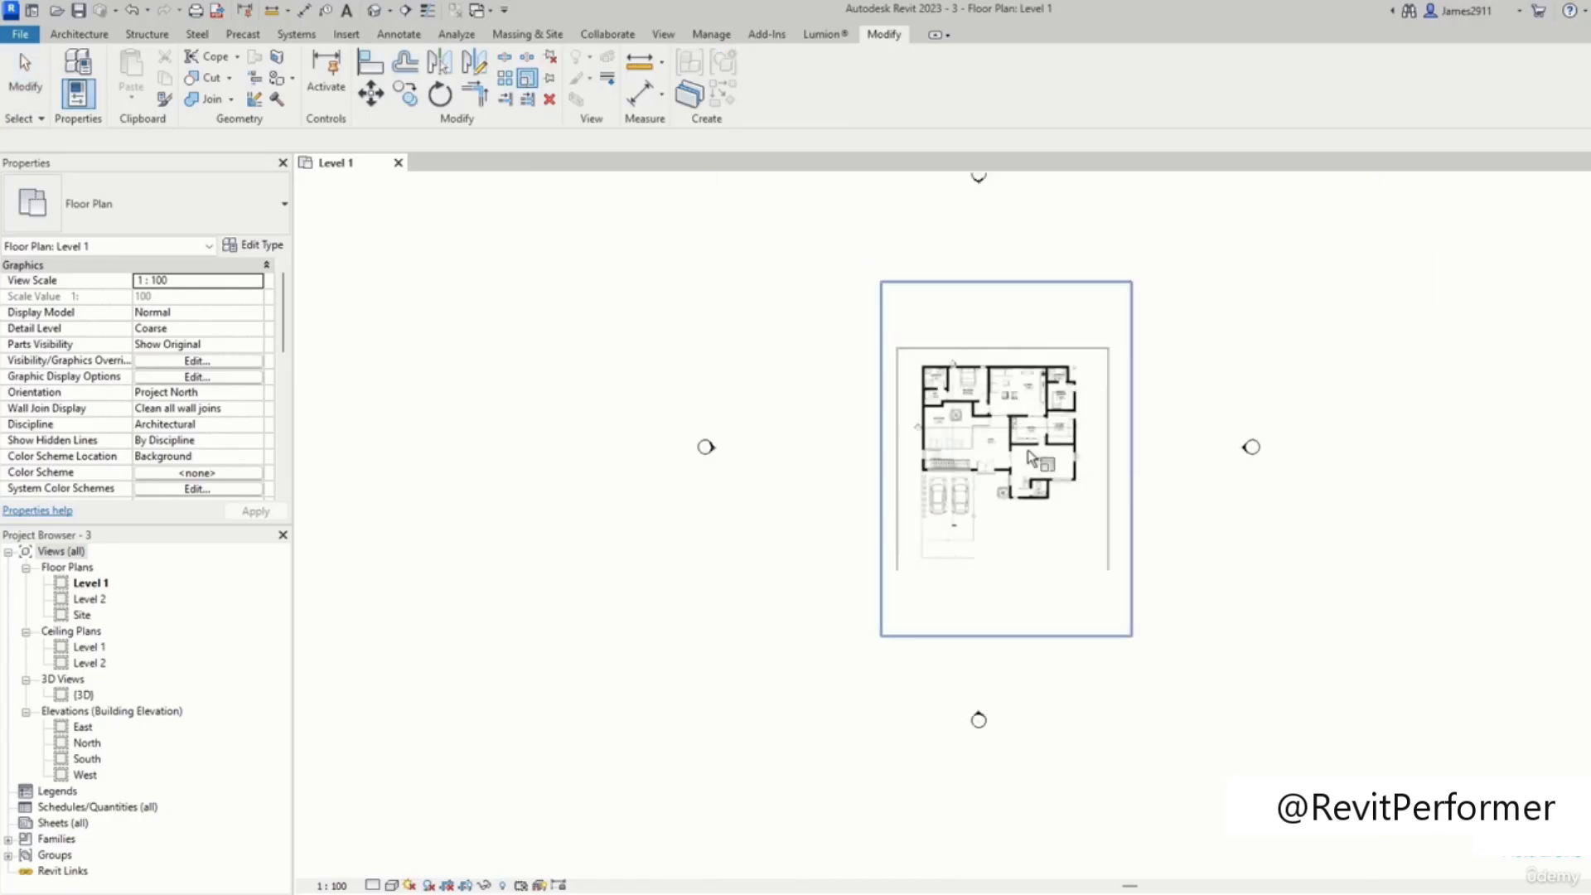
{"action": "key", "text": "Return"}
{"action": "scroll", "coordinate": [976, 437], "scroll_direction": "up", "scroll_amount": 5}
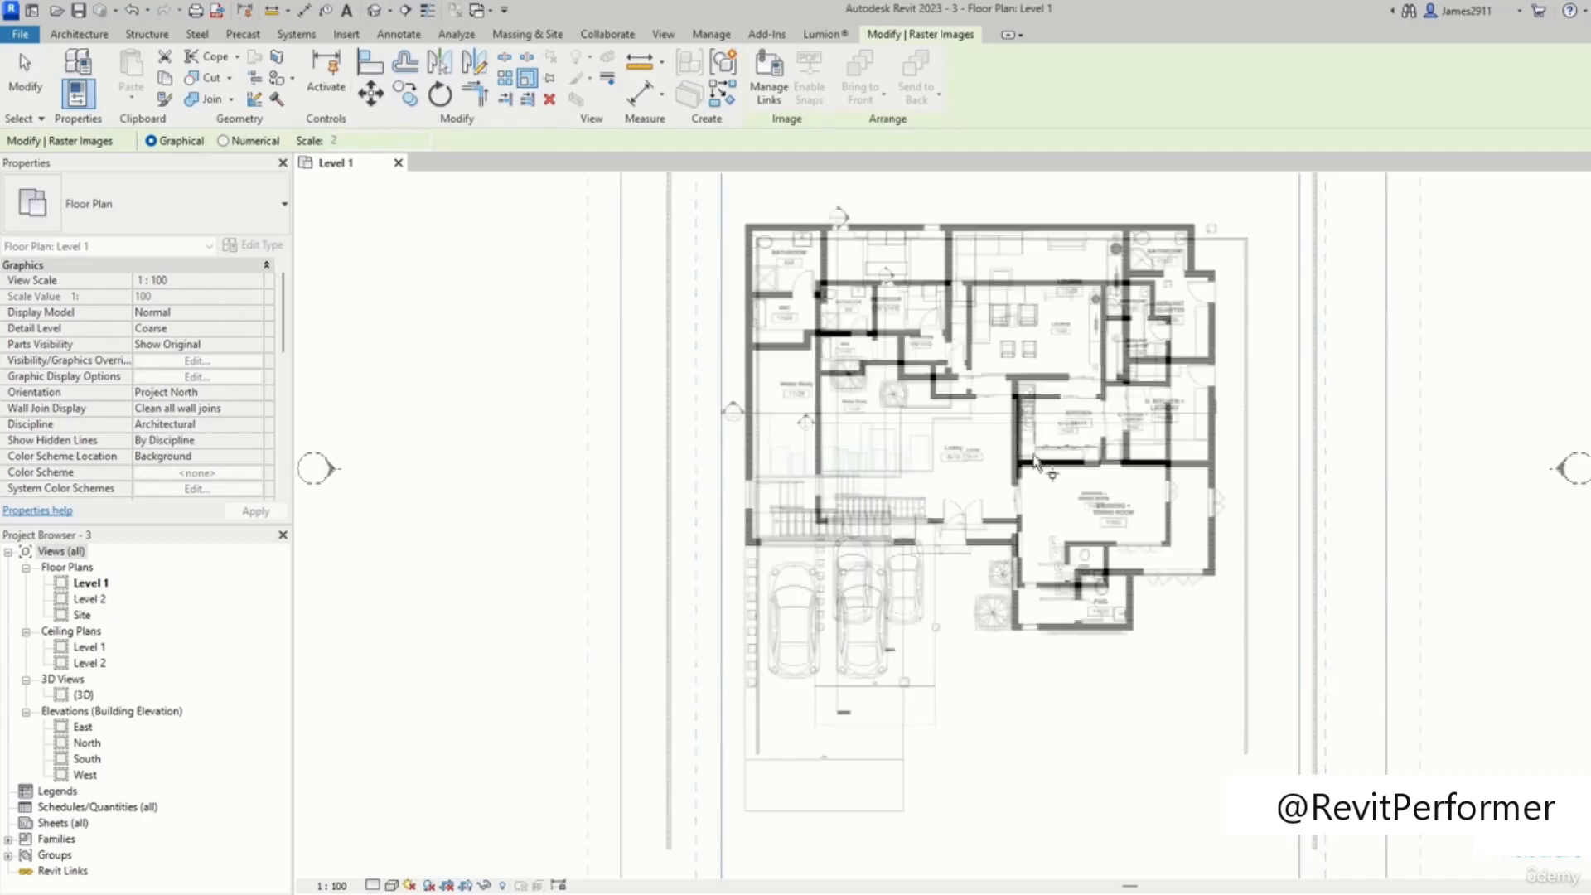
{"action": "scroll", "coordinate": [1009, 388], "scroll_direction": "down", "scroll_amount": 3}
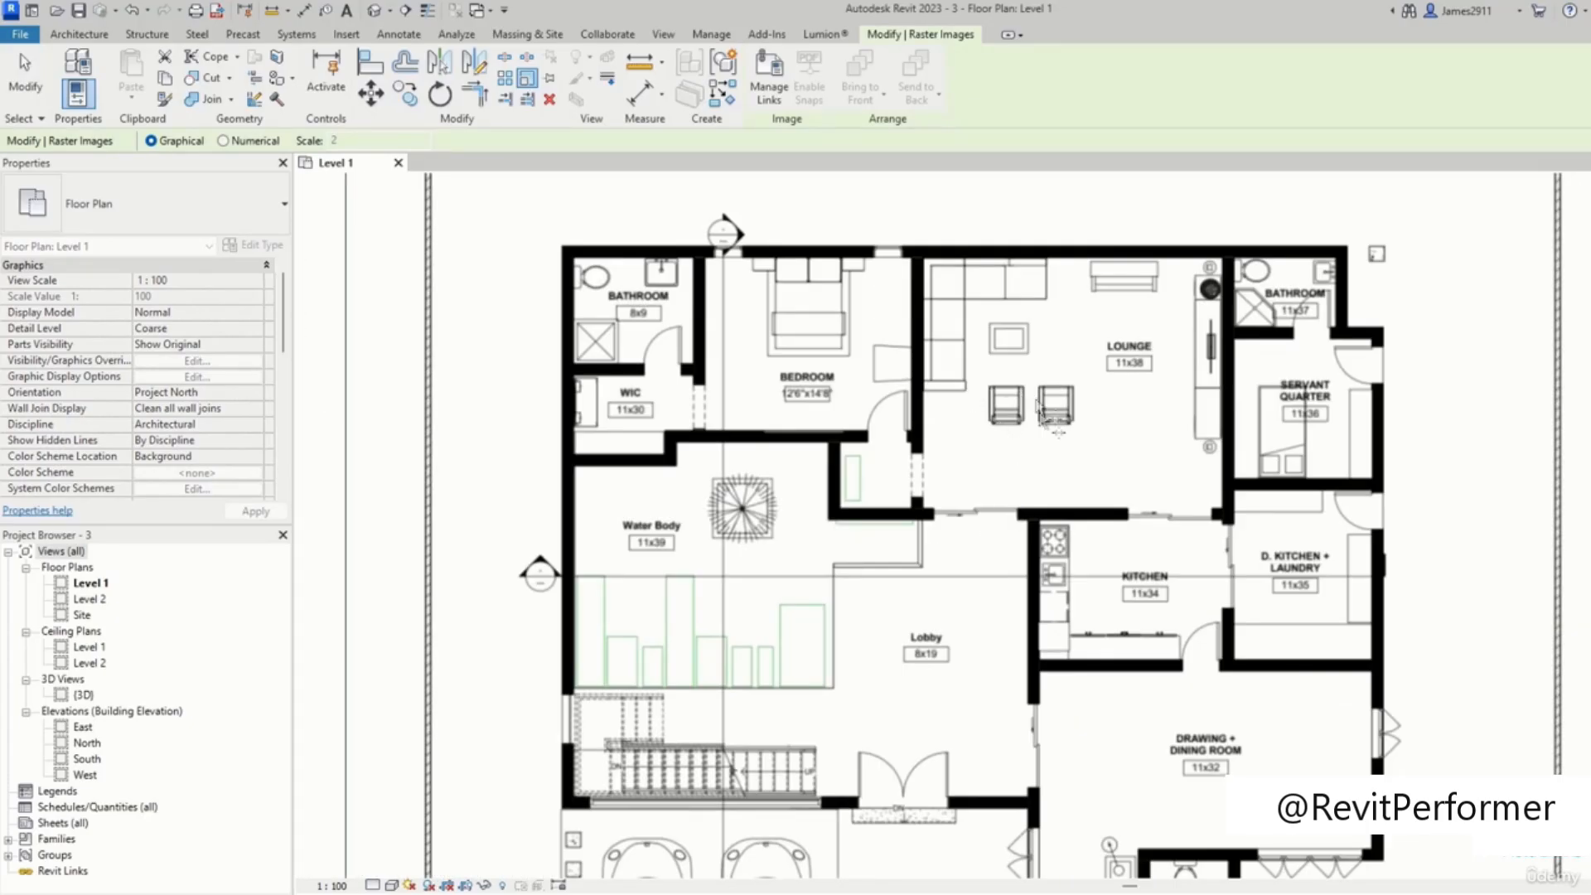
{"action": "scroll", "coordinate": [1097, 413], "scroll_direction": "down", "scroll_amount": 1}
{"action": "middle_click_drag", "start_coordinate": [1151, 455], "coordinate": [1151, 252]}
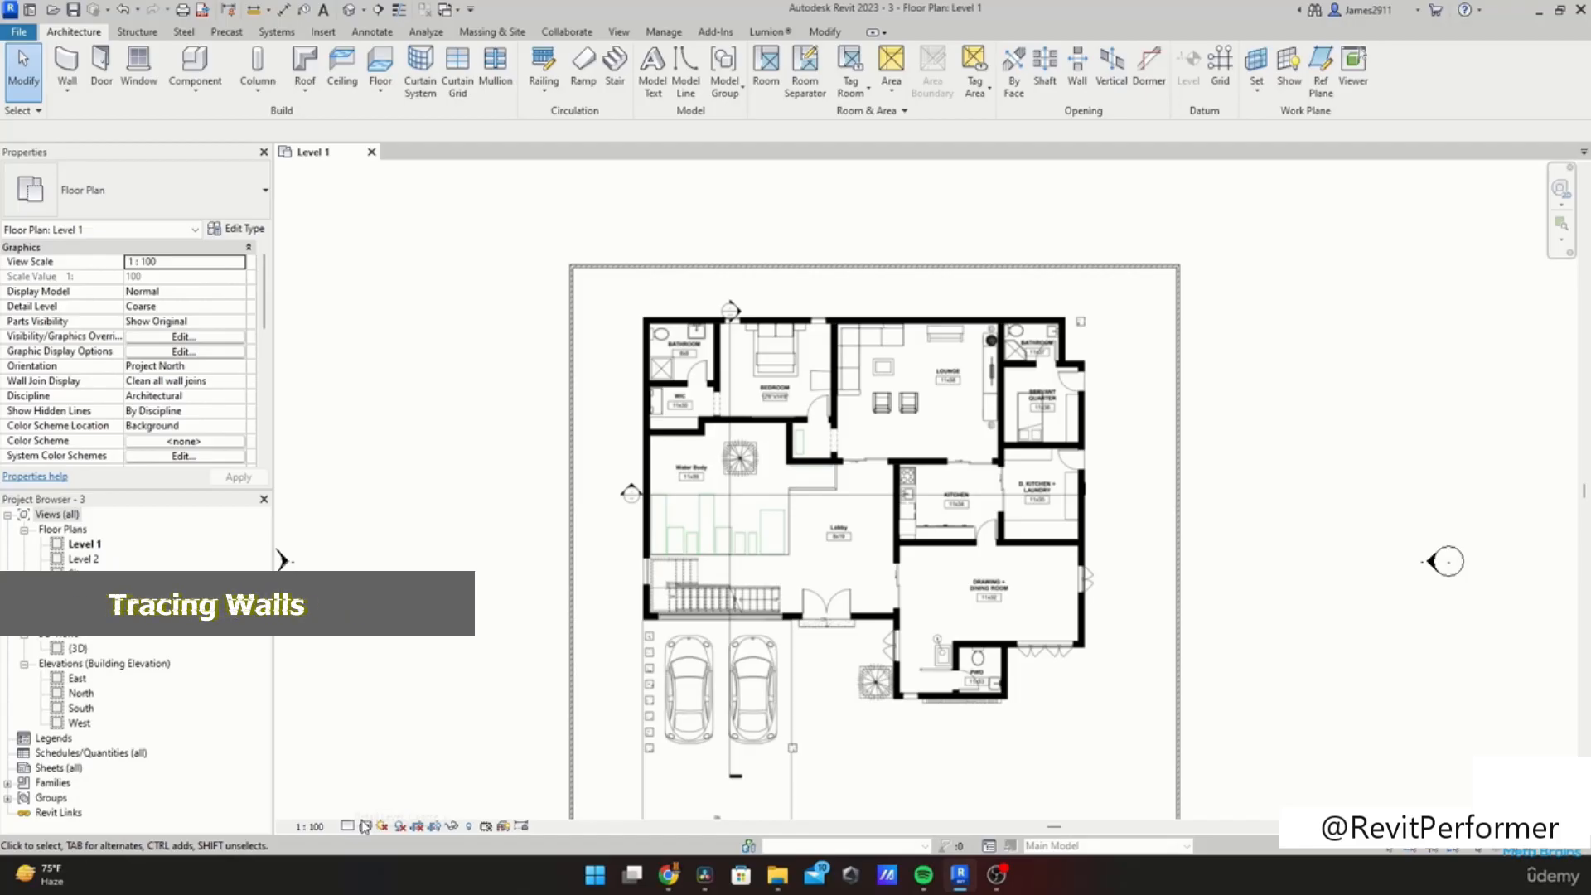
Step: Set the view's detail level to Fine and its visual style to Wireframe
{"action": "left_click", "coordinate": [361, 827]}
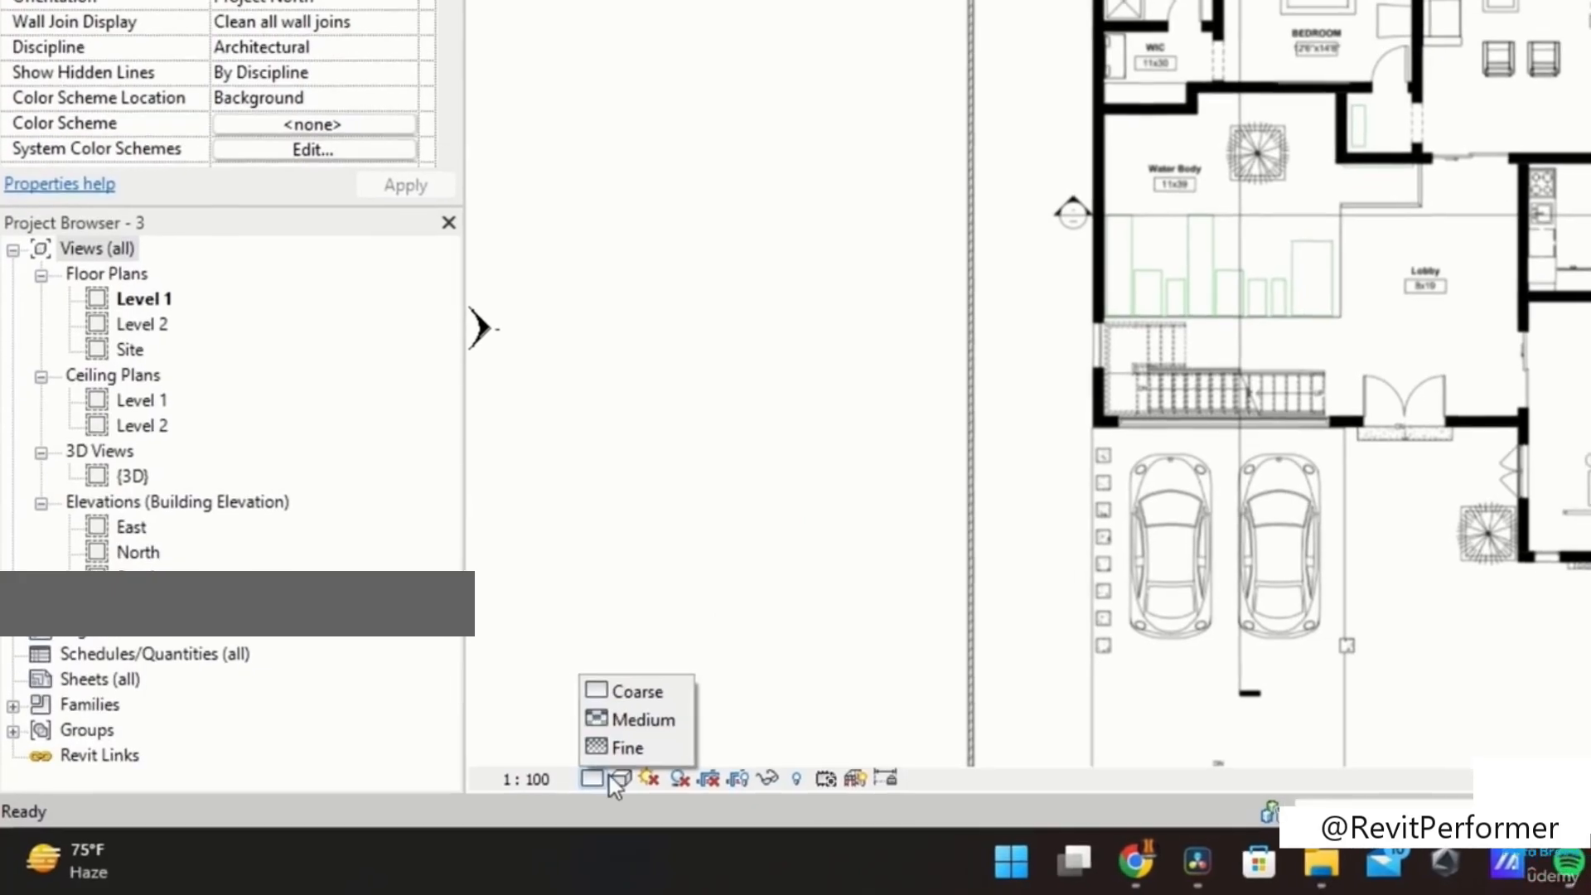
{"action": "left_click", "coordinate": [621, 779]}
{"action": "left_click", "coordinate": [621, 779]}
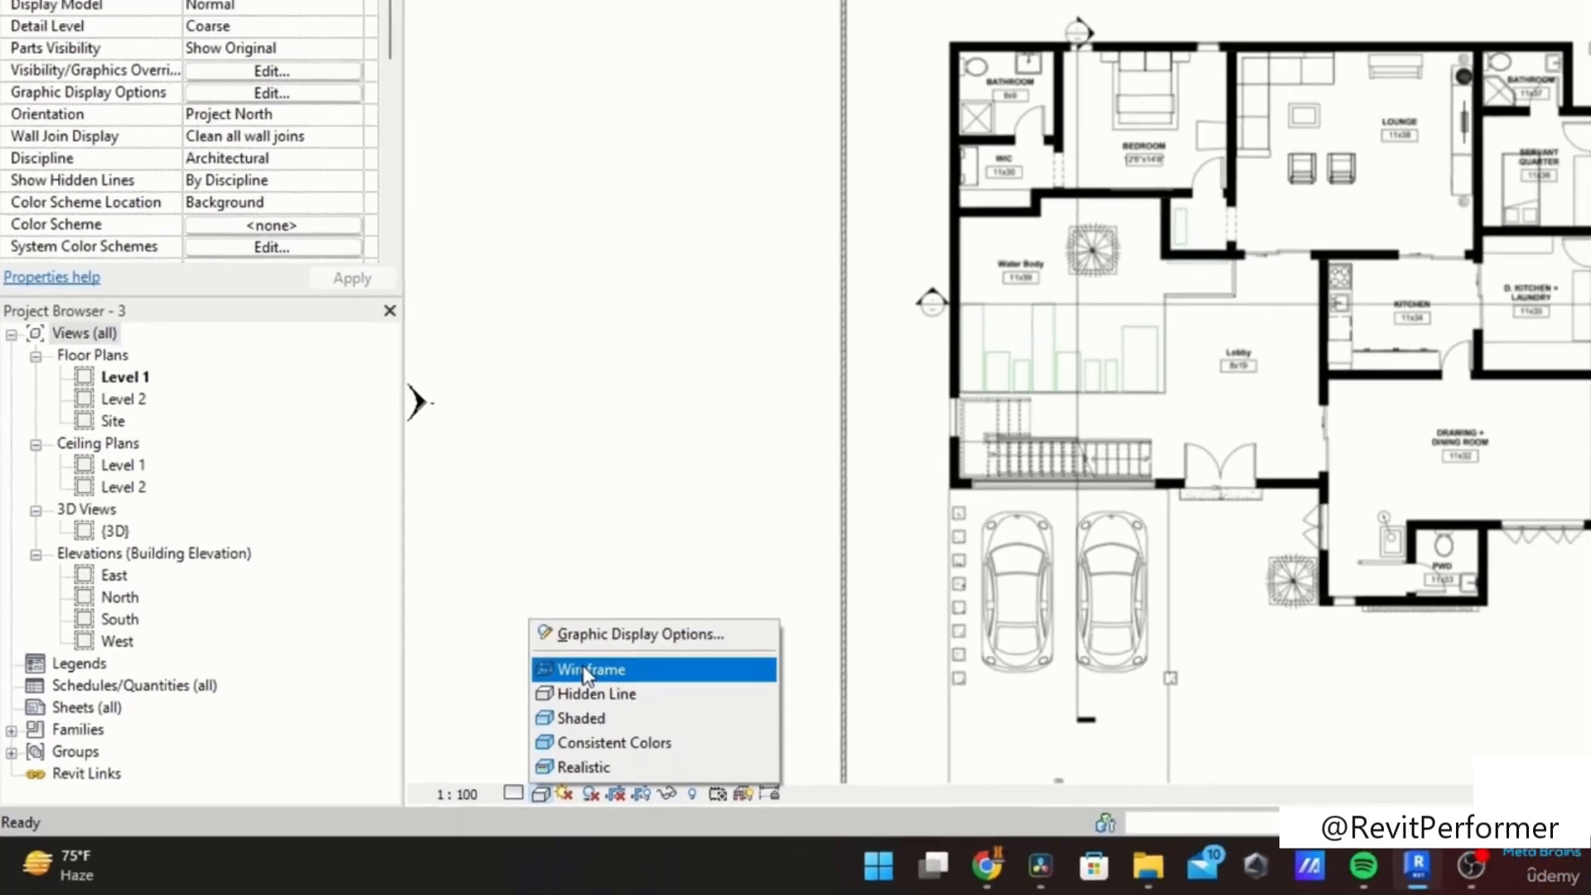
{"action": "left_click", "coordinate": [676, 635]}
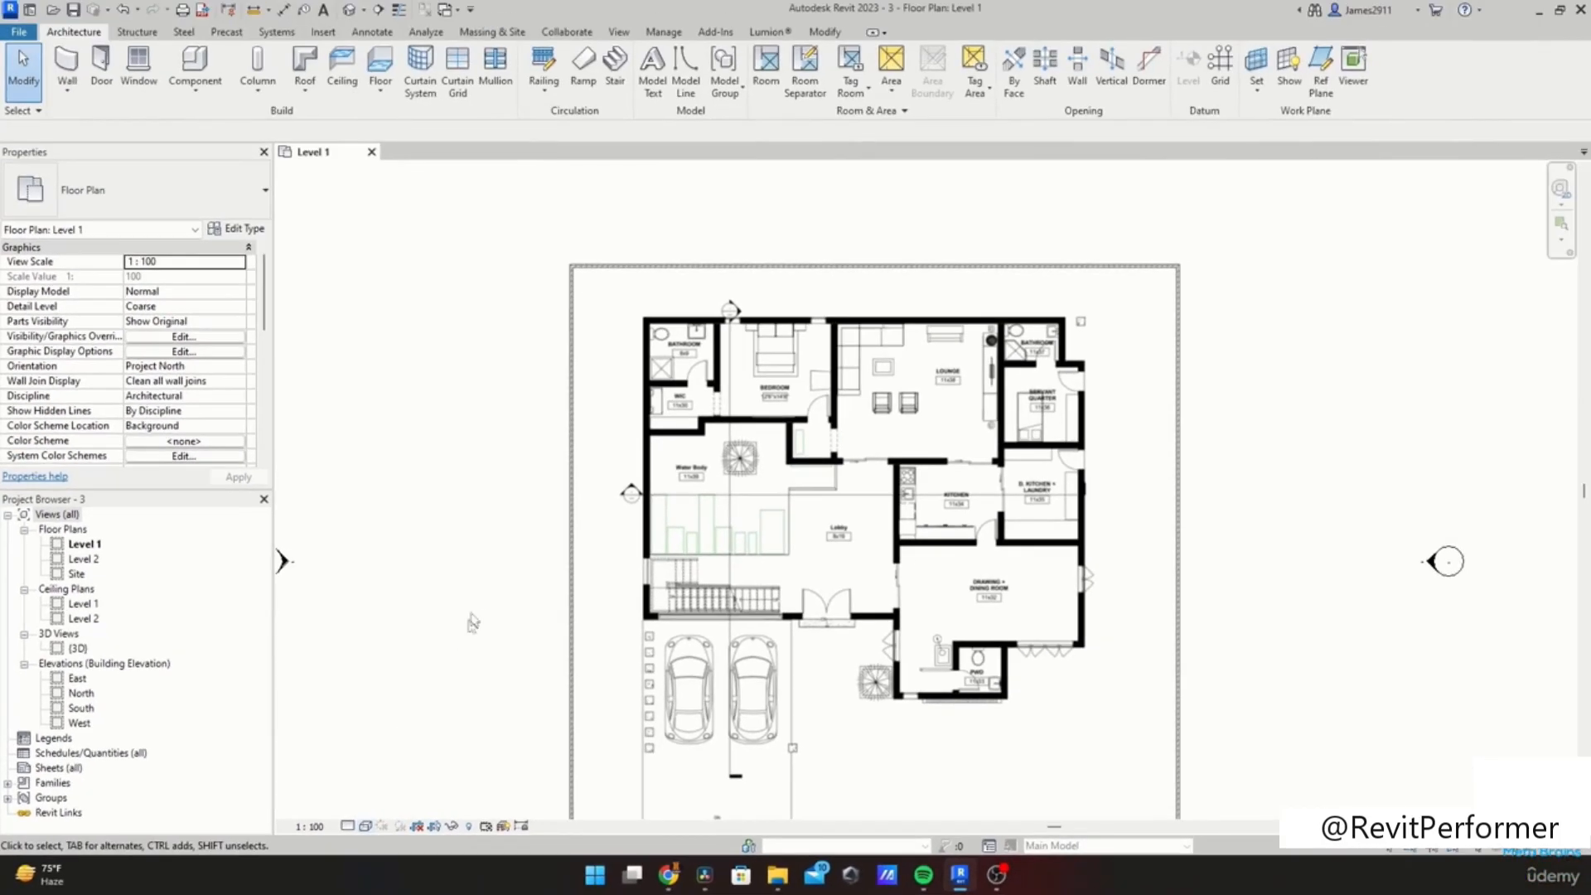
{"action": "scroll", "coordinate": [630, 495], "scroll_direction": "up", "scroll_amount": 1}
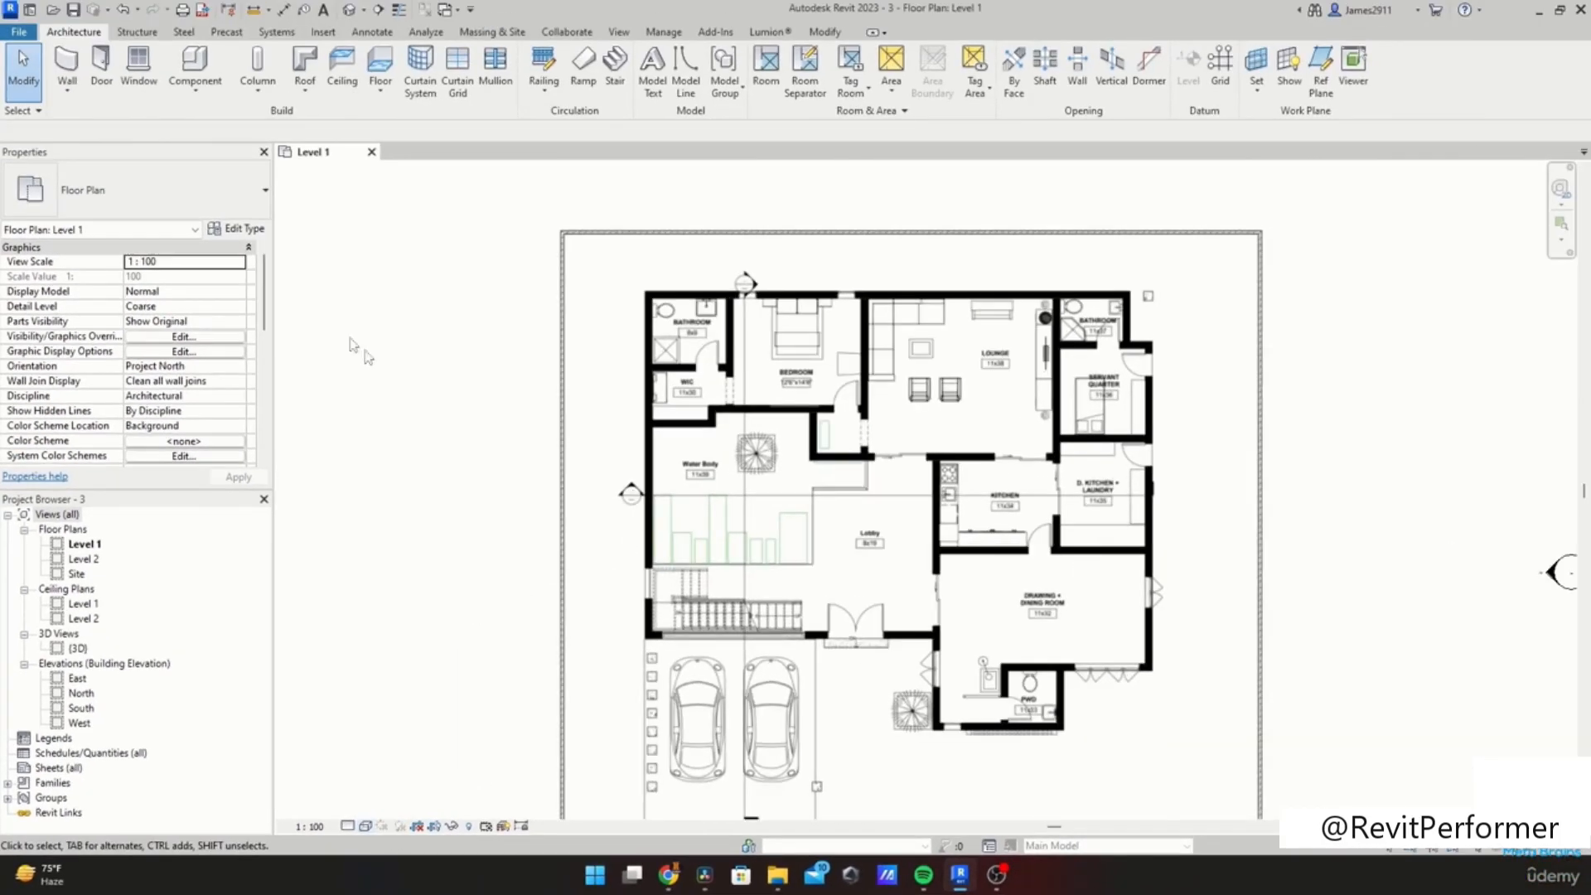
{"action": "left_click", "coordinate": [364, 826]}
{"action": "left_click", "coordinate": [401, 759]}
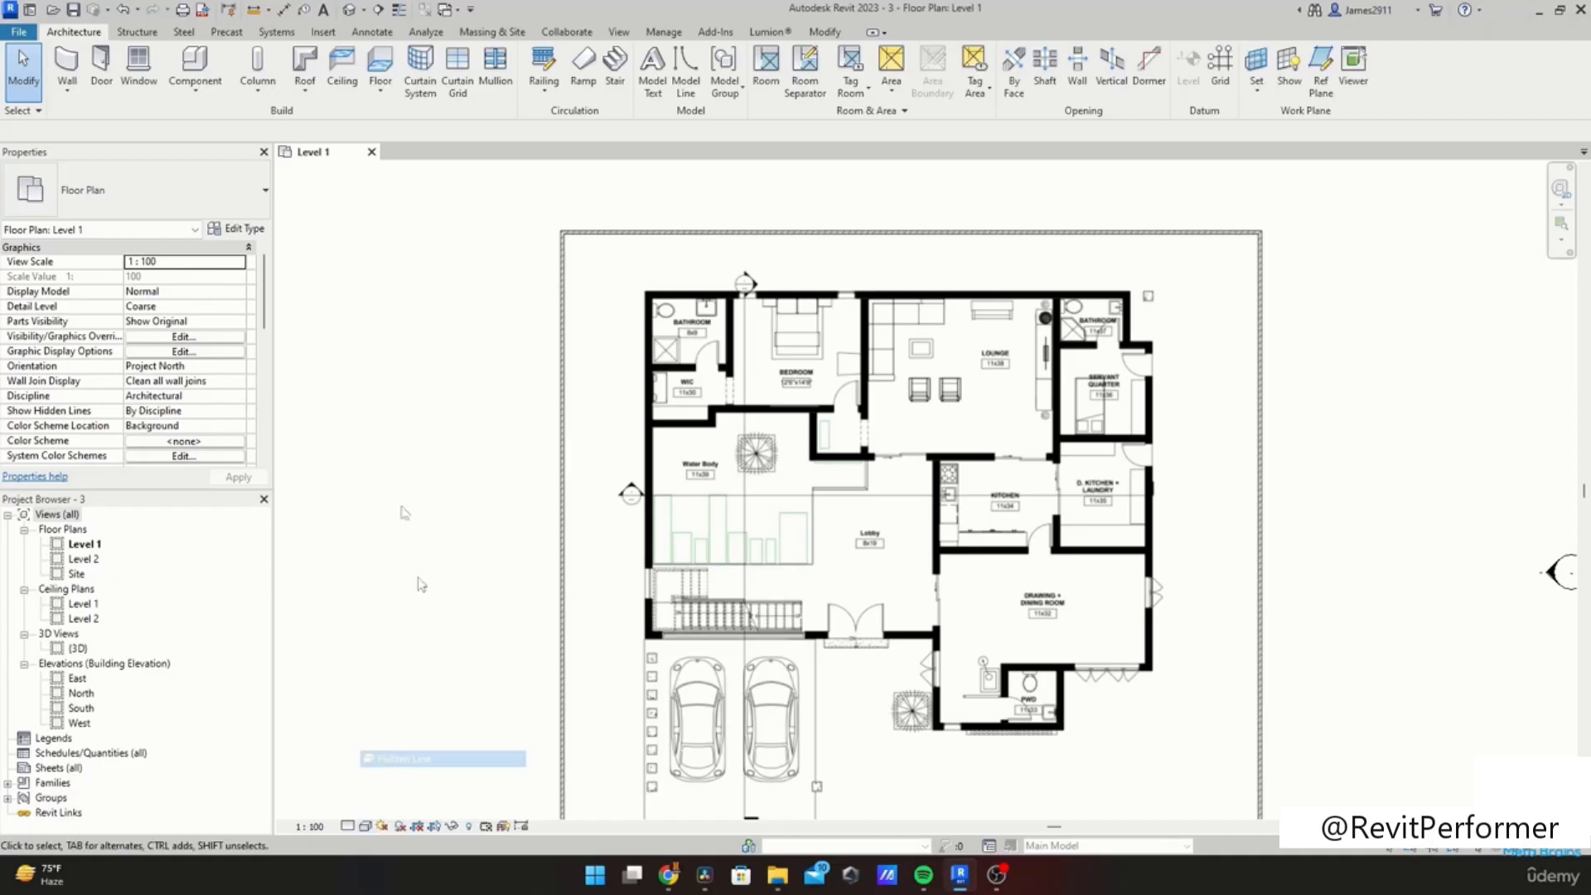
Step: Draw a Generic - 200mm wall along the plan's left exterior wall from the bathroom corner down past the WIC
{"action": "left_click", "coordinate": [66, 66]}
{"action": "left_click", "coordinate": [165, 178]}
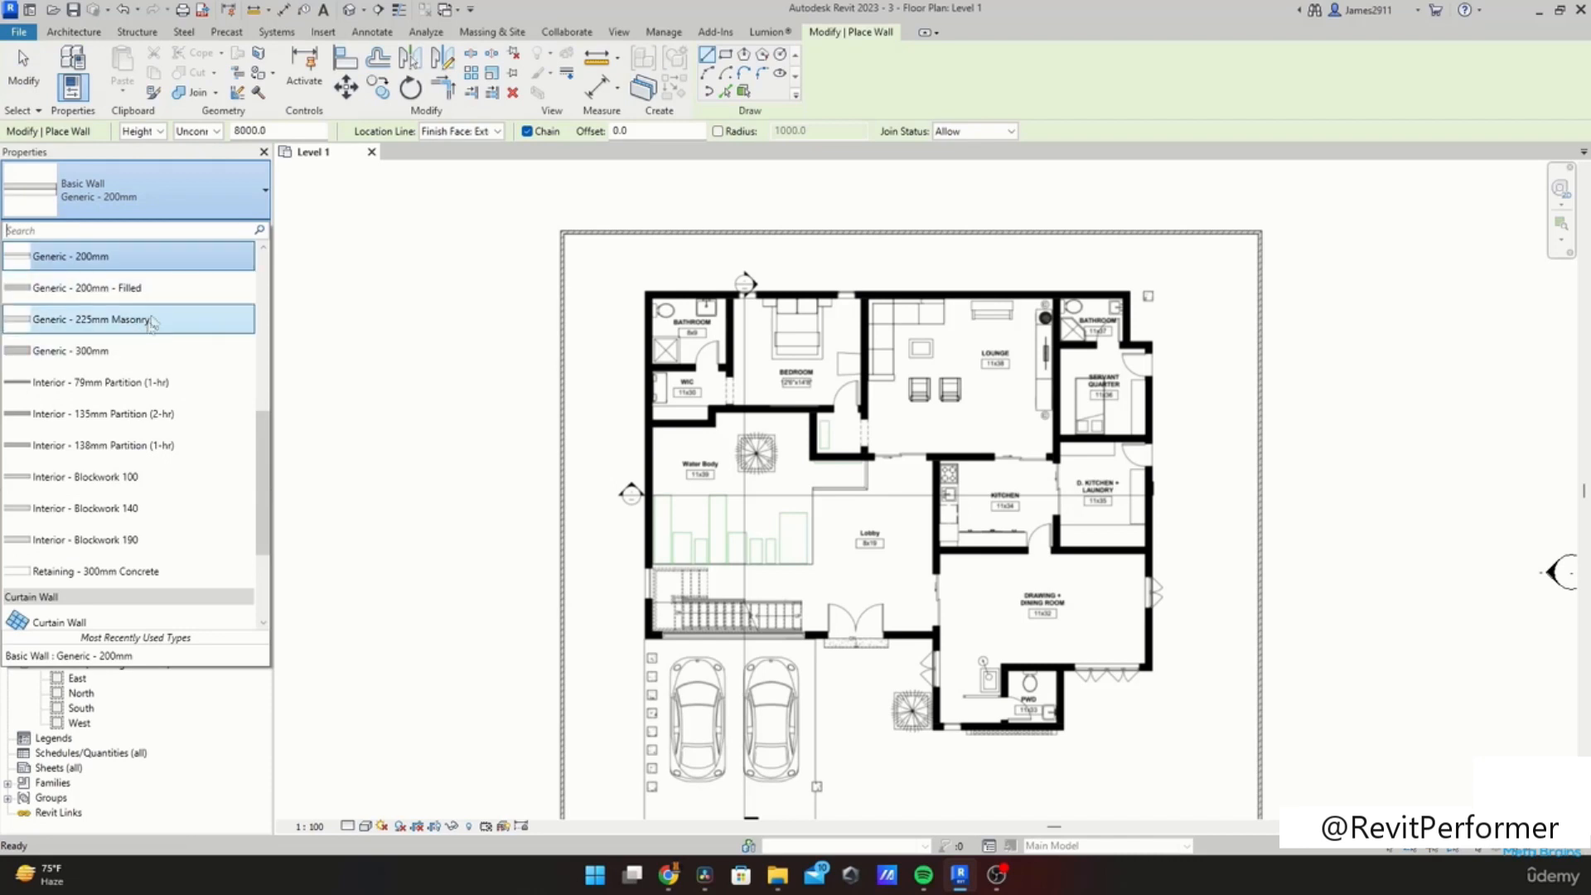
{"action": "left_click", "coordinate": [124, 257]}
{"action": "scroll", "coordinate": [582, 353], "scroll_direction": "up", "scroll_amount": 4}
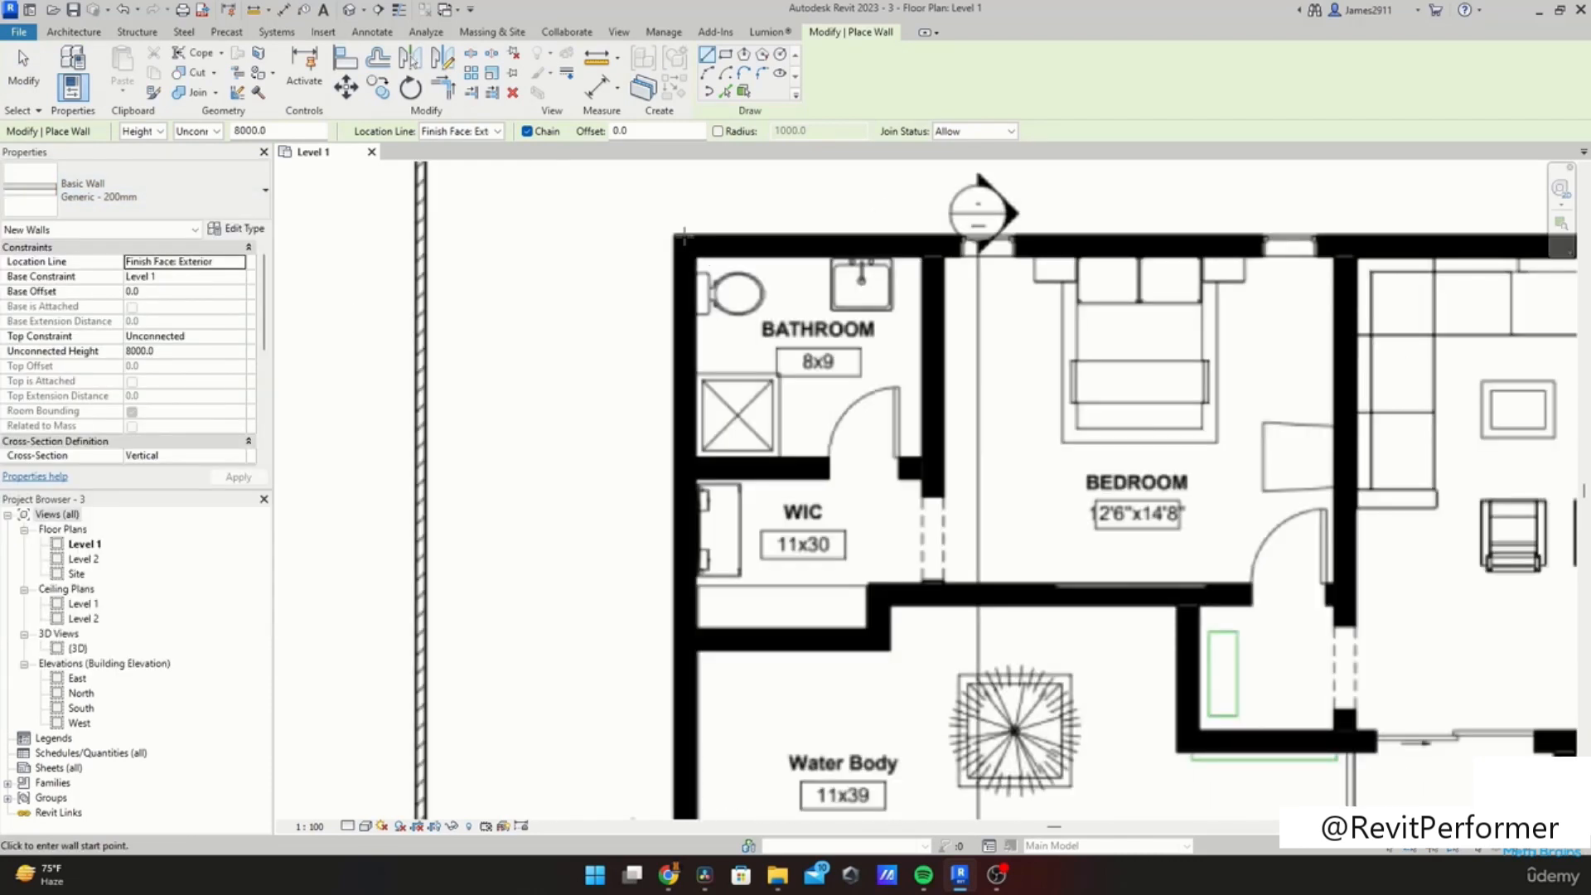
{"action": "left_click", "coordinate": [684, 235]}
{"action": "left_click", "coordinate": [683, 675]}
{"action": "key", "text": "Escape"}
{"action": "key", "text": "Escape"}
Step: Select the new wall and zoom around to check its alignment with the traced exterior wall
{"action": "left_click", "coordinate": [681, 460]}
{"action": "left_click", "coordinate": [695, 460]}
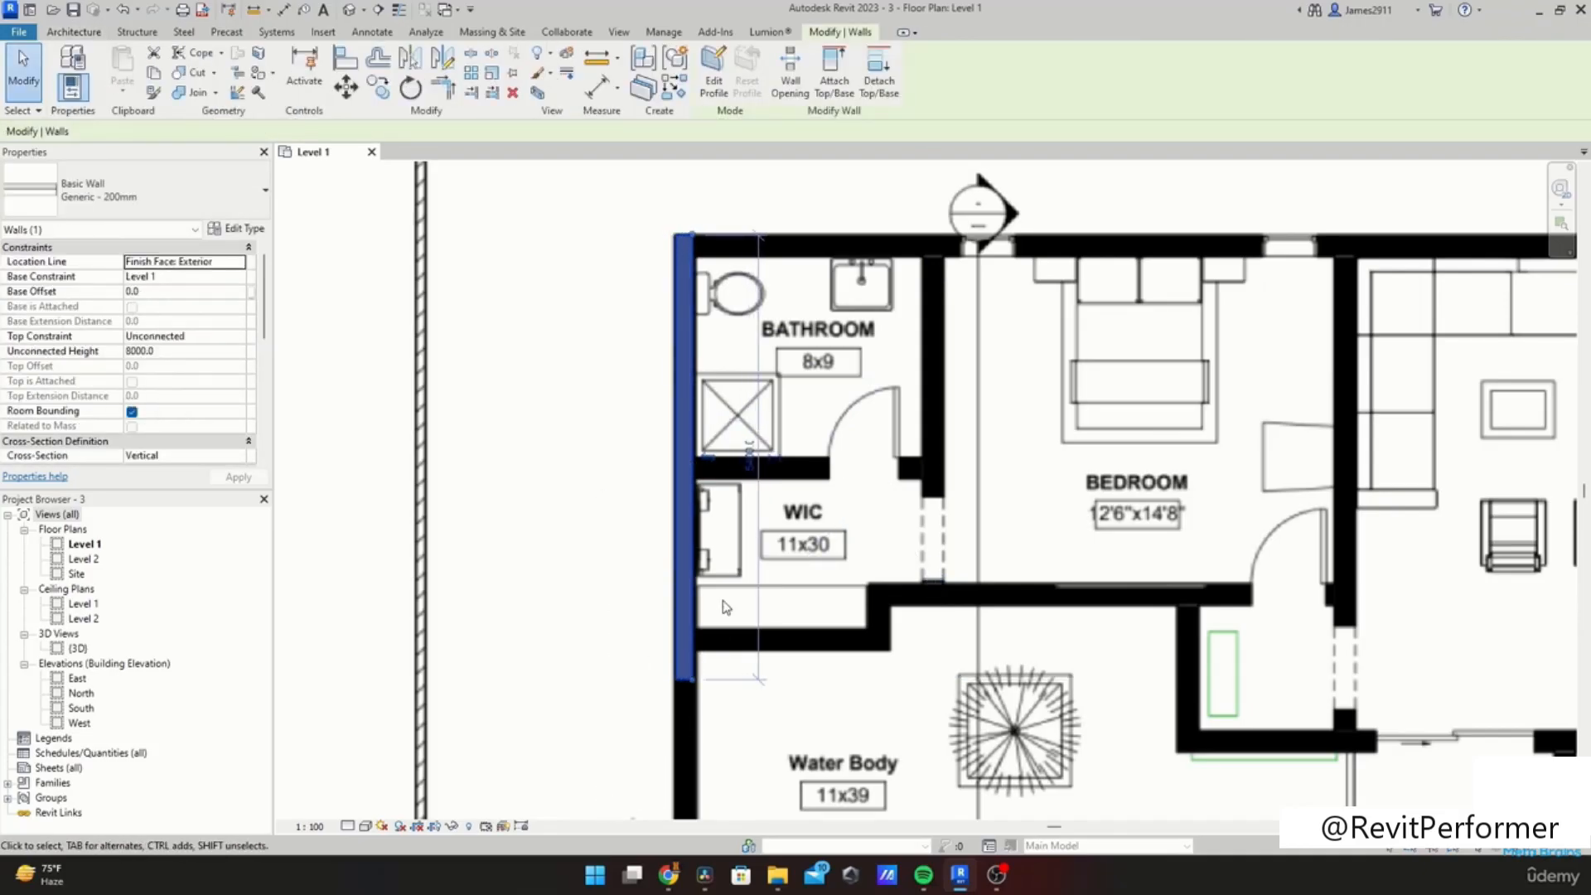
{"action": "key", "text": "Escape"}
{"action": "scroll", "coordinate": [779, 603], "scroll_direction": "down", "scroll_amount": 5}
{"action": "middle_click_drag", "start_coordinate": [784, 655], "coordinate": [709, 606]}
{"action": "scroll", "coordinate": [715, 443], "scroll_direction": "down", "scroll_amount": 3}
{"action": "left_click", "coordinate": [370, 828]}
{"action": "left_click", "coordinate": [406, 740]}
{"action": "scroll", "coordinate": [678, 495], "scroll_direction": "up", "scroll_amount": 3}
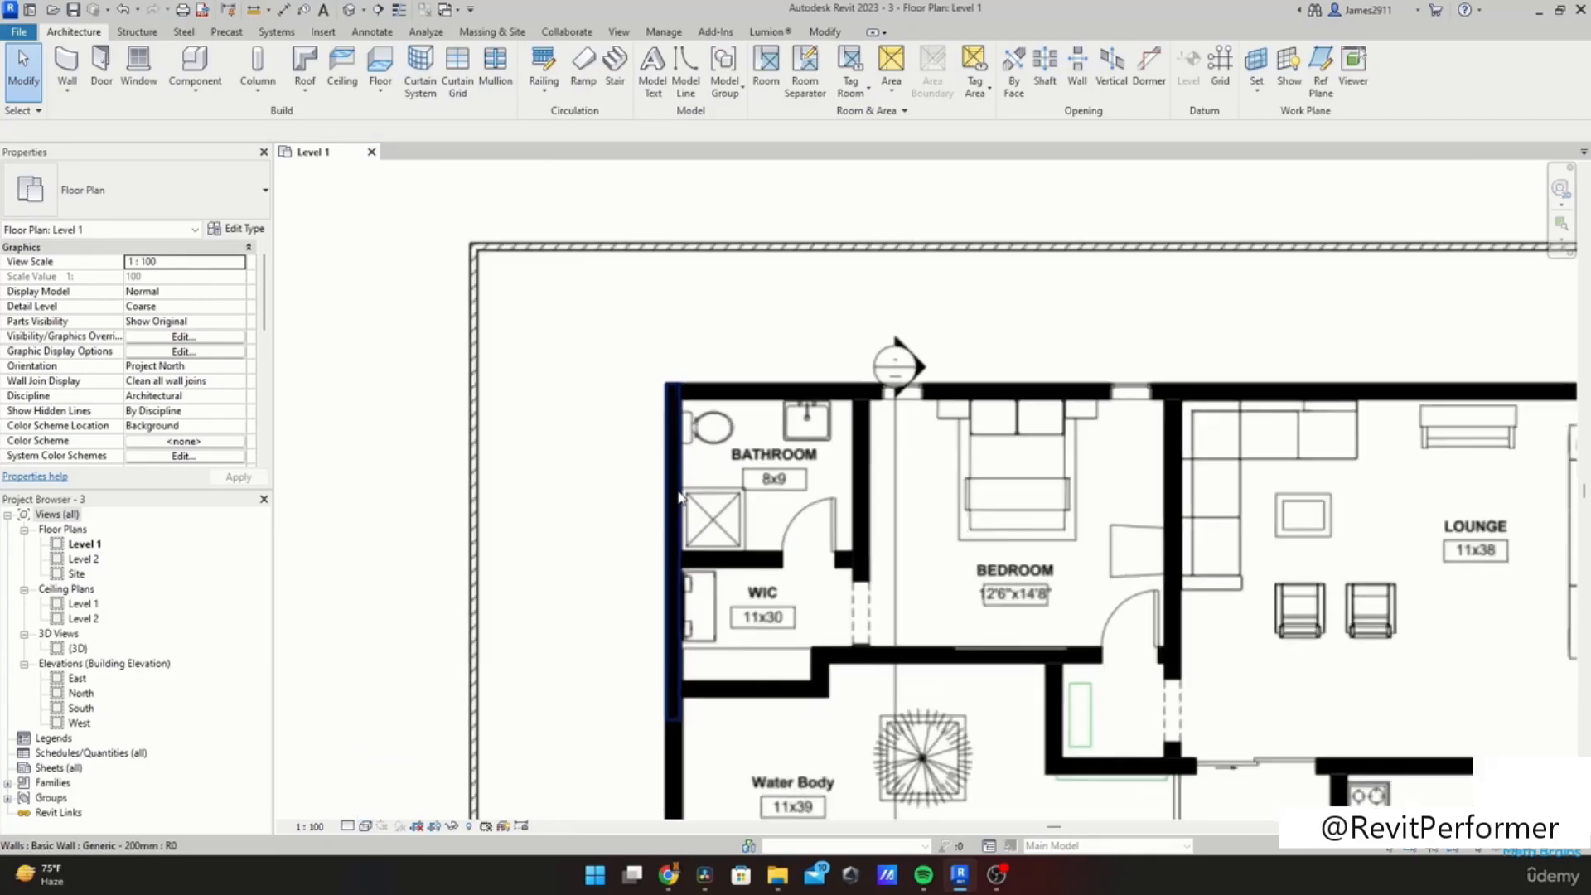
{"action": "scroll", "coordinate": [677, 495], "scroll_direction": "down", "scroll_amount": 2}
{"action": "left_click", "coordinate": [681, 464]}
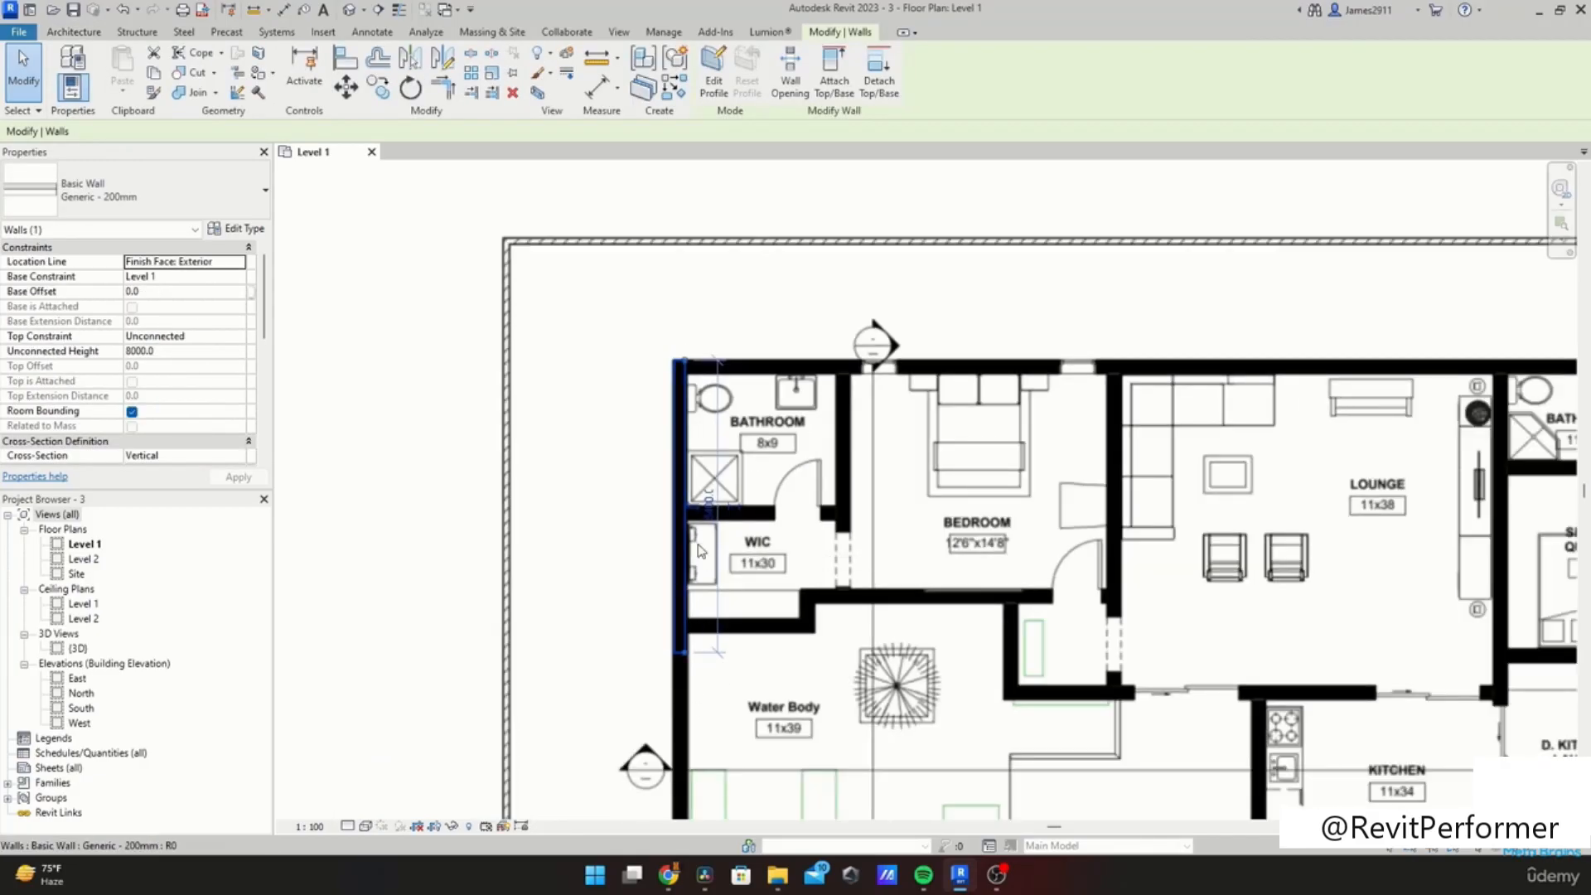
{"action": "scroll", "coordinate": [726, 638], "scroll_direction": "down", "scroll_amount": 3}
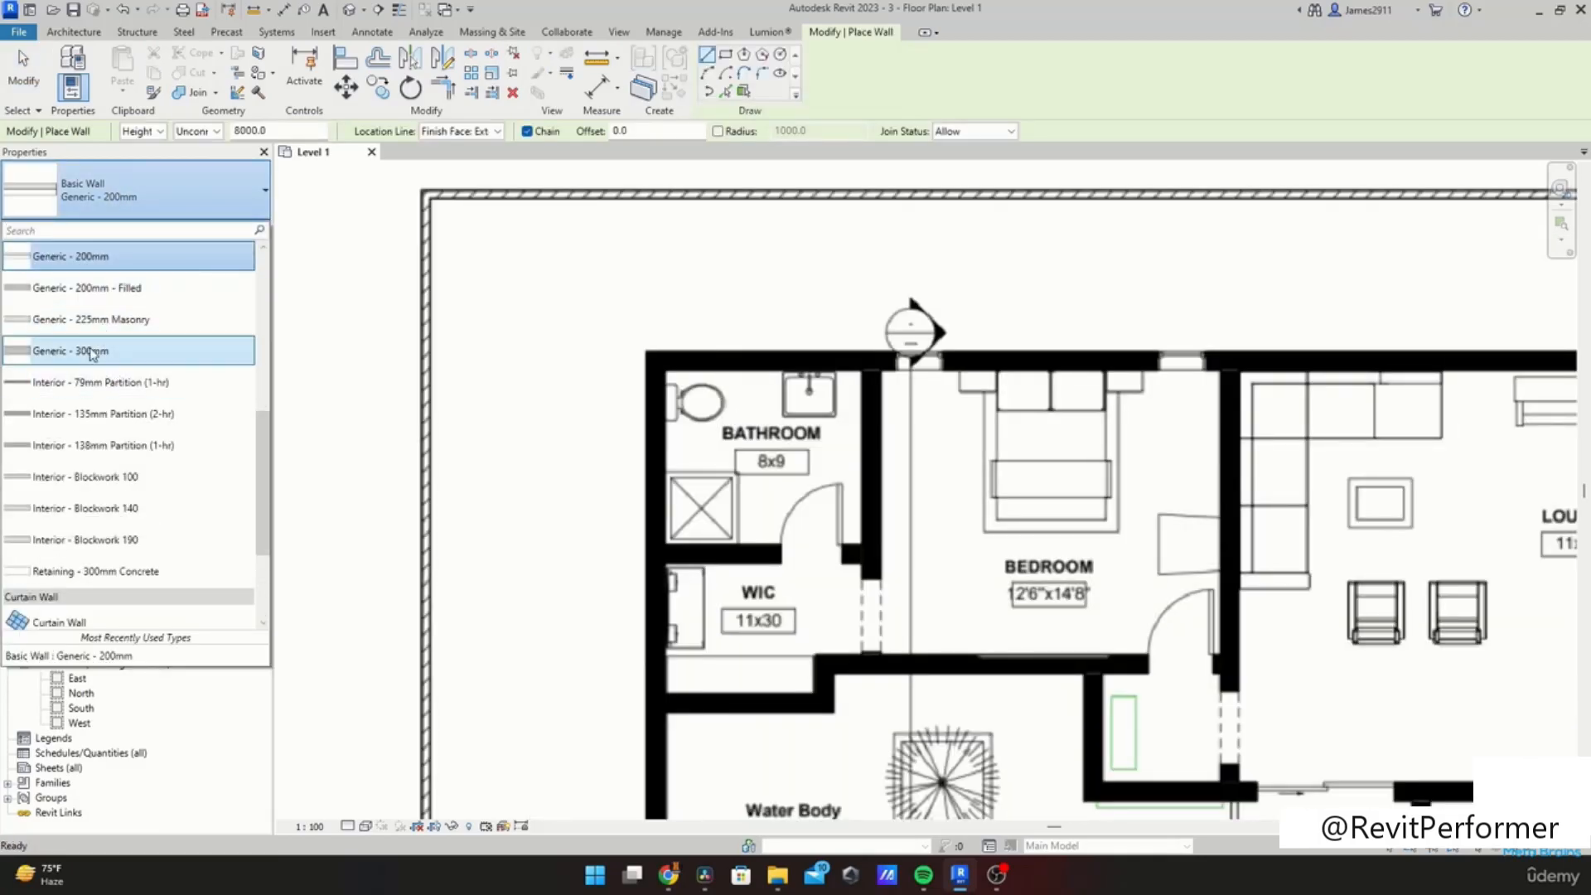
Step: Switch the wall type to Generic - 300mm and draw the left exterior wall from the bathroom corner down past the stair
{"action": "left_click", "coordinate": [94, 351]}
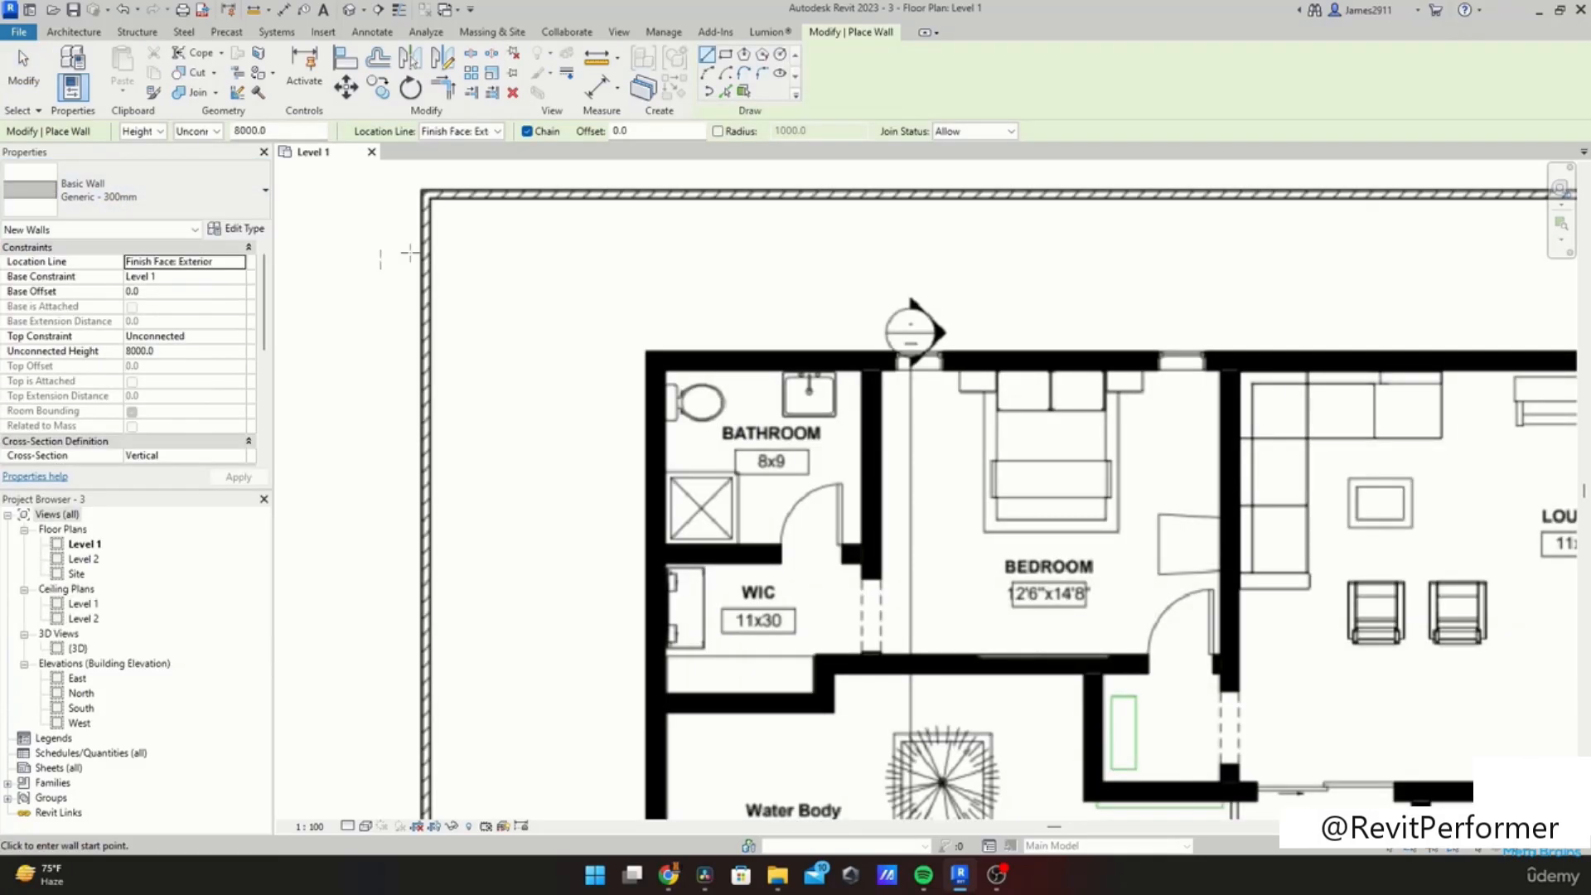
{"action": "scroll", "coordinate": [651, 358], "scroll_direction": "up", "scroll_amount": 2}
{"action": "left_click", "coordinate": [663, 361]}
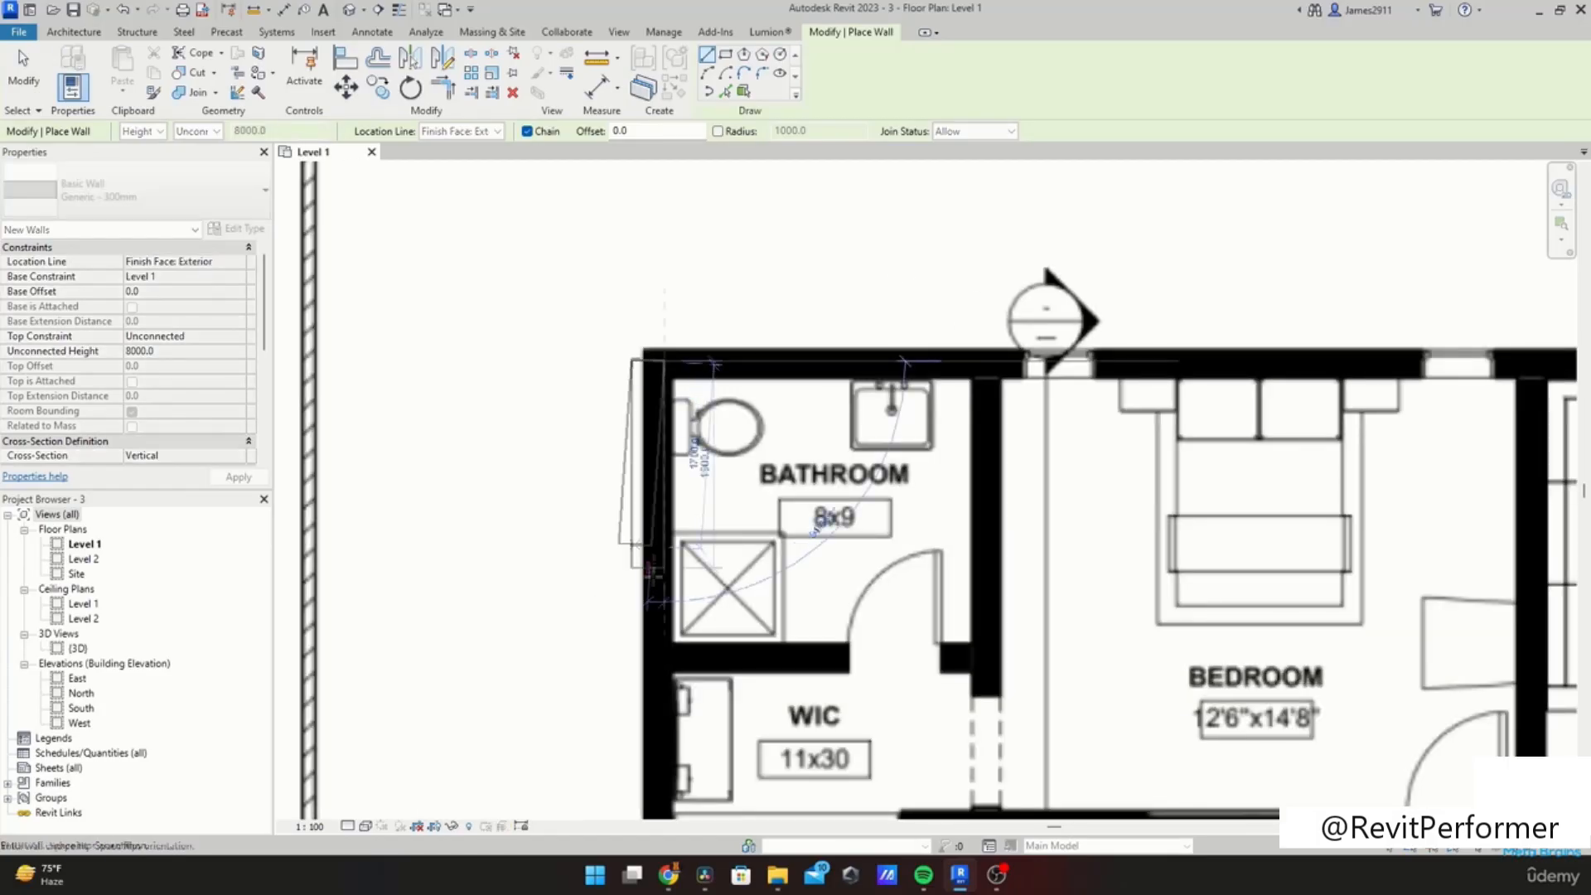
{"action": "scroll", "coordinate": [638, 783], "scroll_direction": "down", "scroll_amount": 2}
{"action": "middle_click_drag", "start_coordinate": [638, 783], "coordinate": [638, 287]}
{"action": "scroll", "coordinate": [643, 516], "scroll_direction": "down", "scroll_amount": 2}
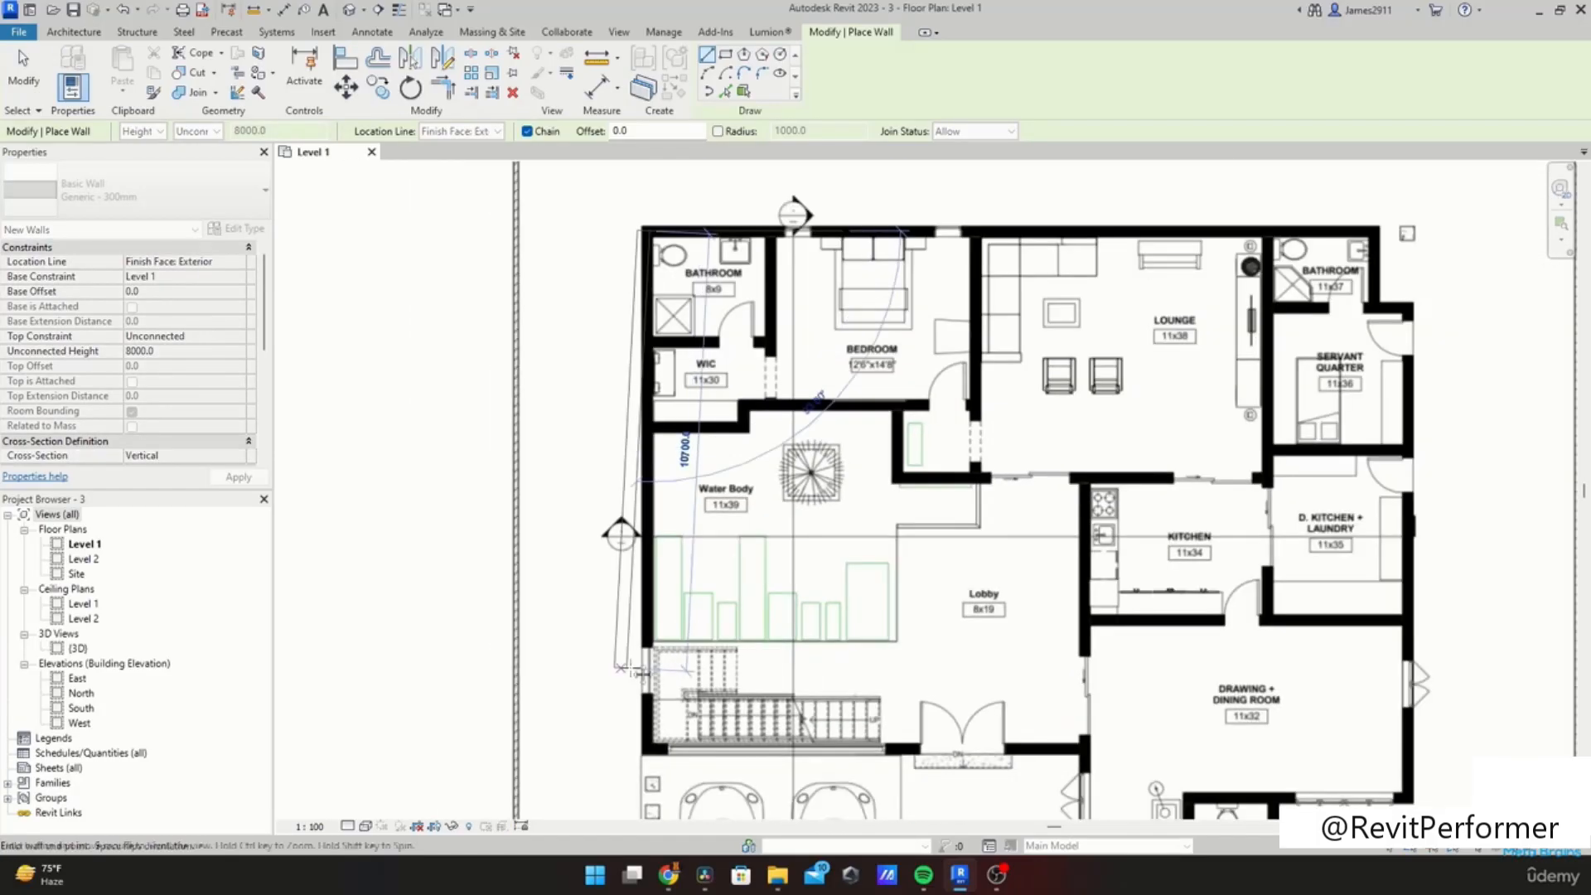
{"action": "middle_click_drag", "start_coordinate": [665, 718], "coordinate": [691, 491]}
{"action": "scroll", "coordinate": [673, 520], "scroll_direction": "up", "scroll_amount": 2}
{"action": "left_click", "coordinate": [668, 524]}
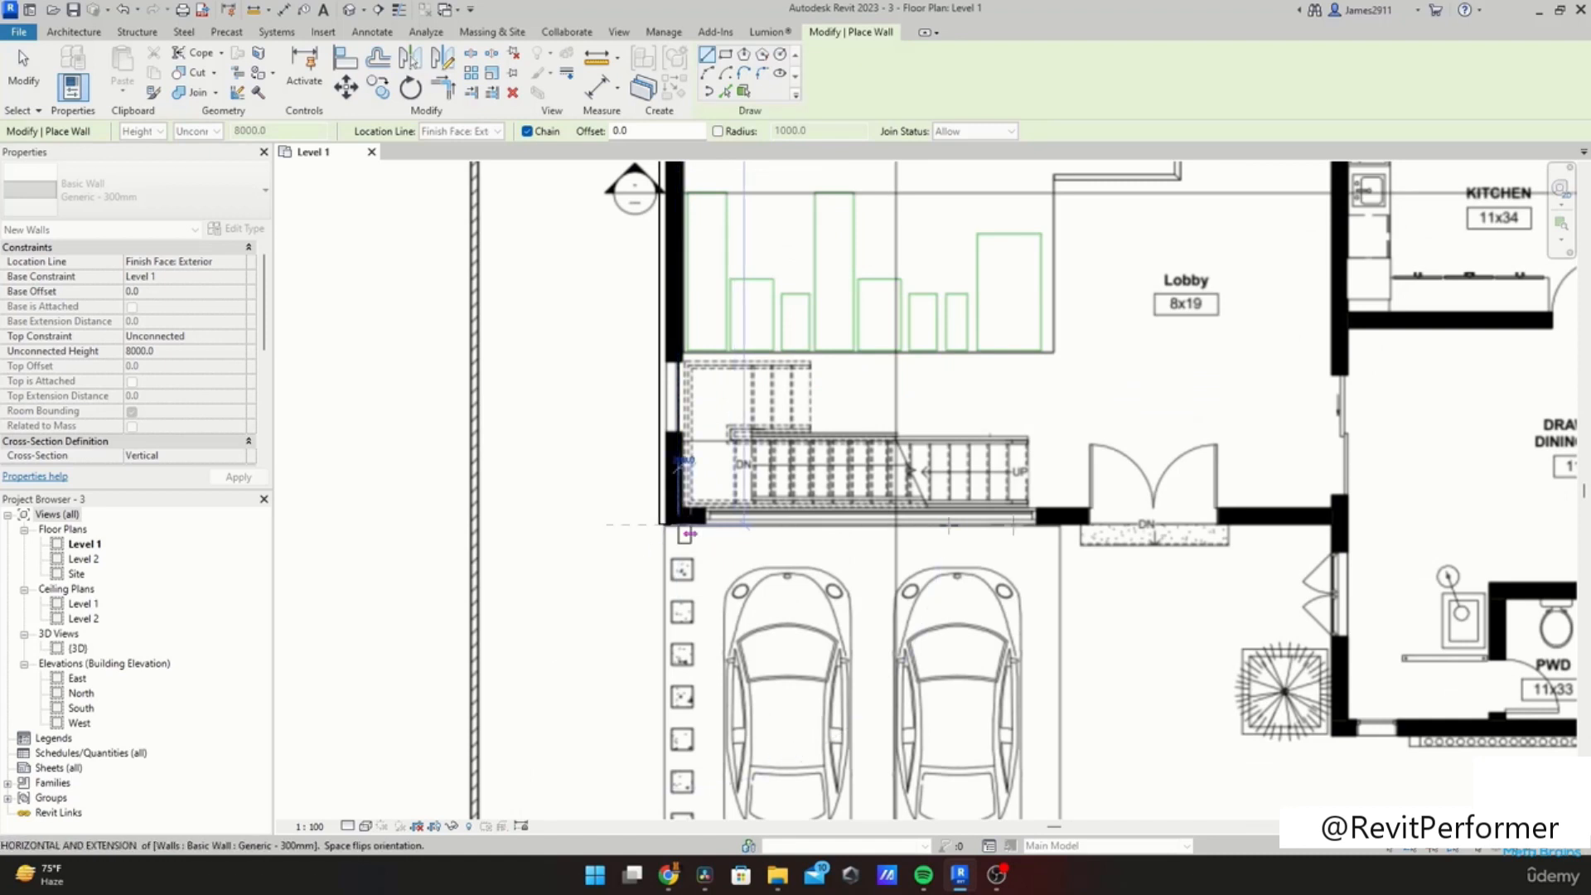
Step: Continue the wall chain along the bottom, right and top exterior walls, closing back at the starting corner
{"action": "left_click", "coordinate": [1335, 532]}
{"action": "left_click", "coordinate": [1353, 736]}
{"action": "middle_click_drag", "start_coordinate": [1524, 704], "coordinate": [847, 576]}
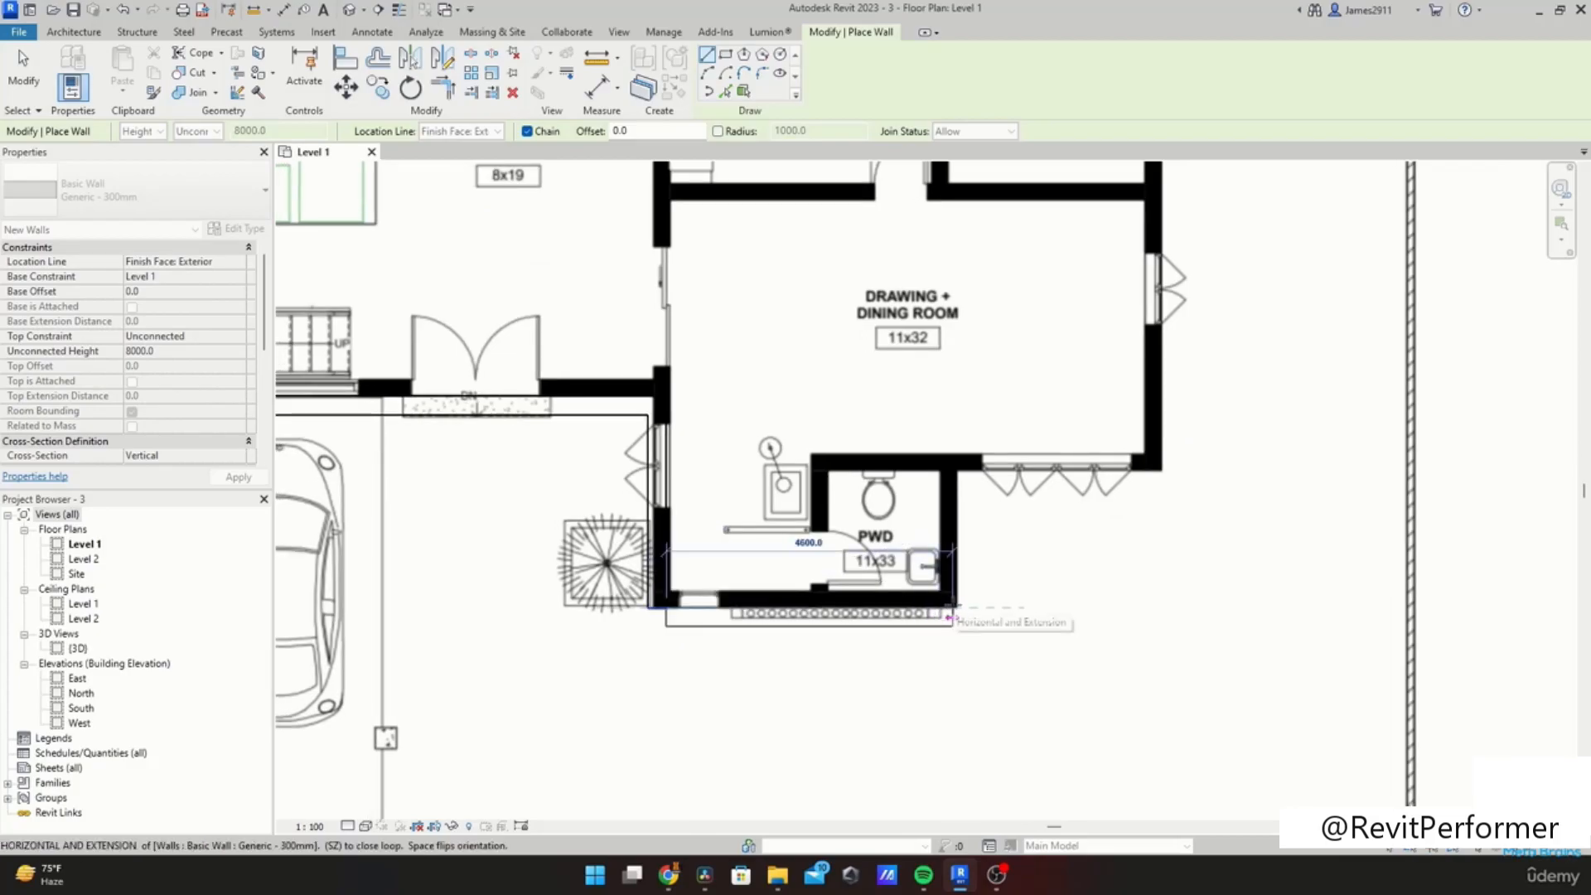
{"action": "left_click", "coordinate": [957, 610]}
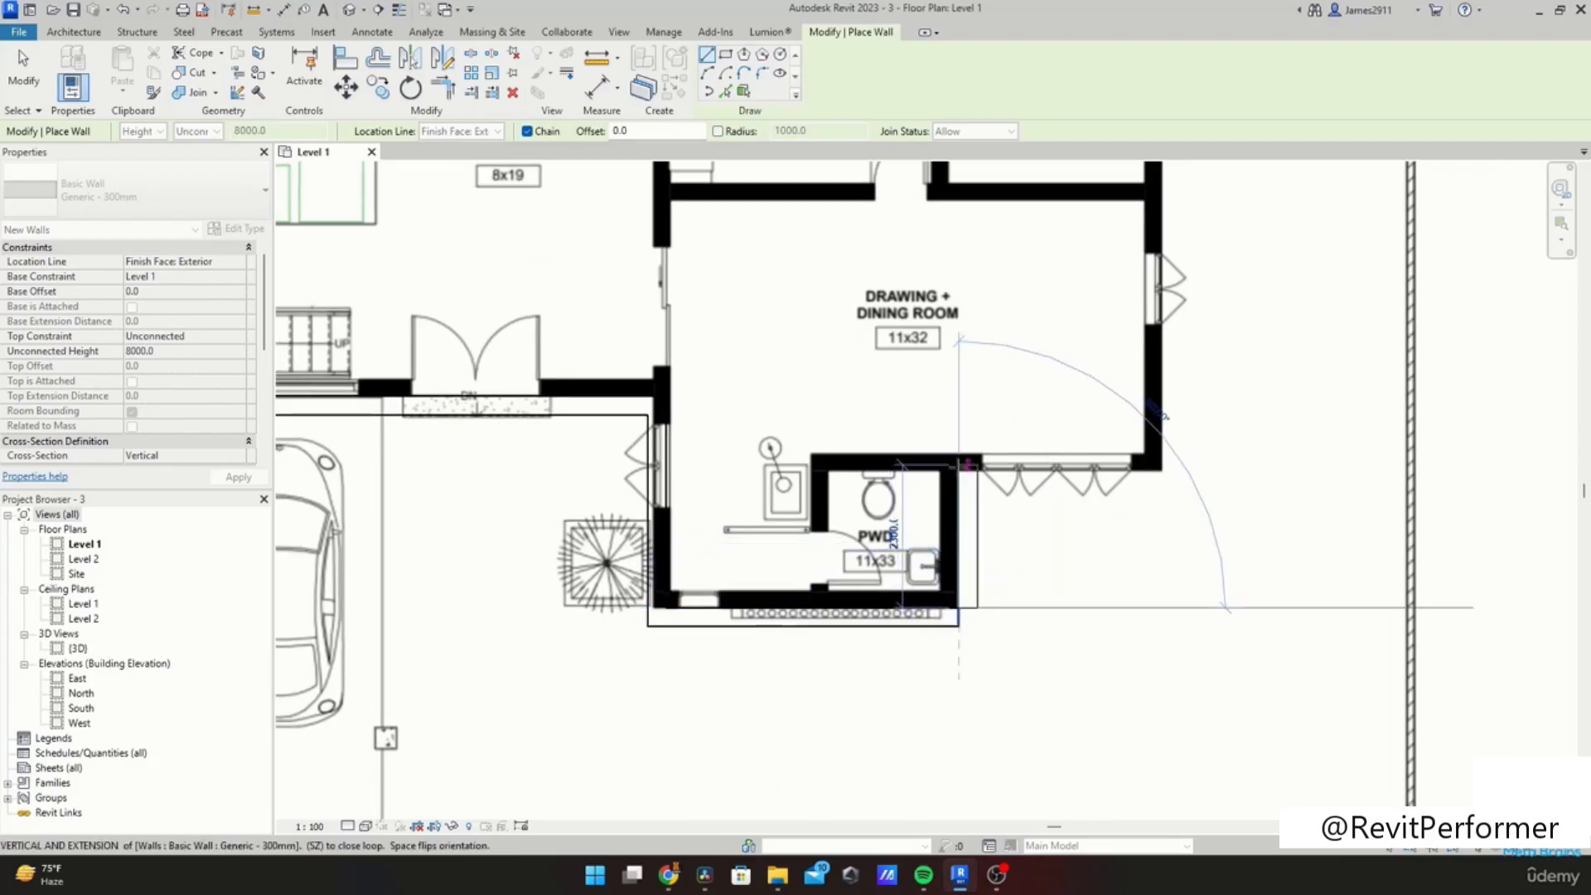
{"action": "left_click", "coordinate": [959, 465]}
{"action": "left_click", "coordinate": [1160, 466]}
{"action": "middle_click_drag", "start_coordinate": [1163, 272], "coordinate": [1194, 591]}
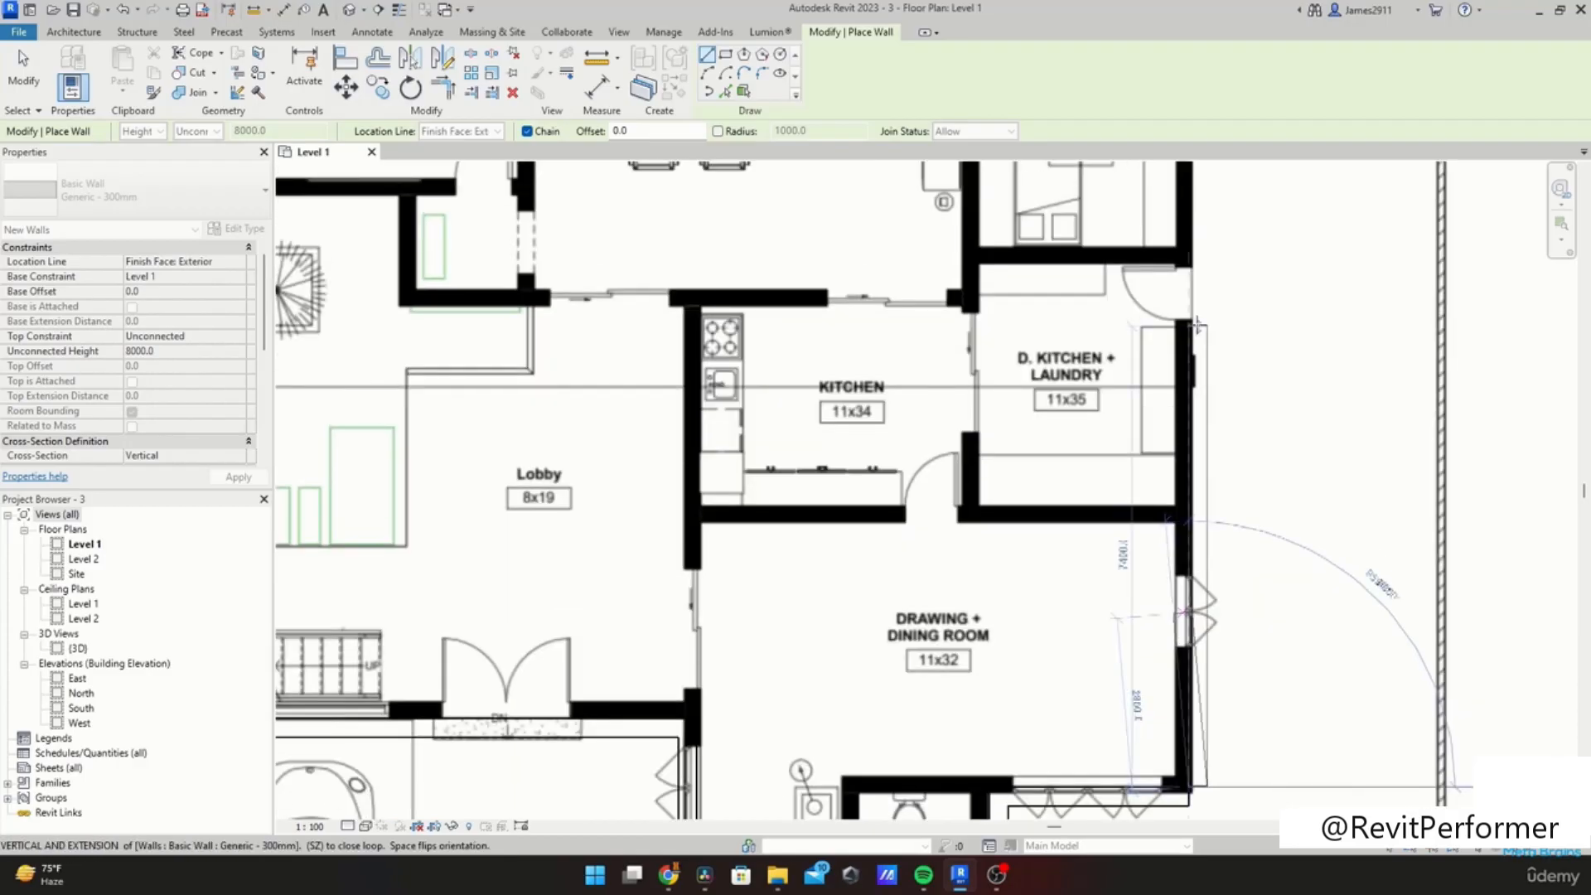
{"action": "middle_click_drag", "start_coordinate": [1198, 325], "coordinate": [1195, 758]}
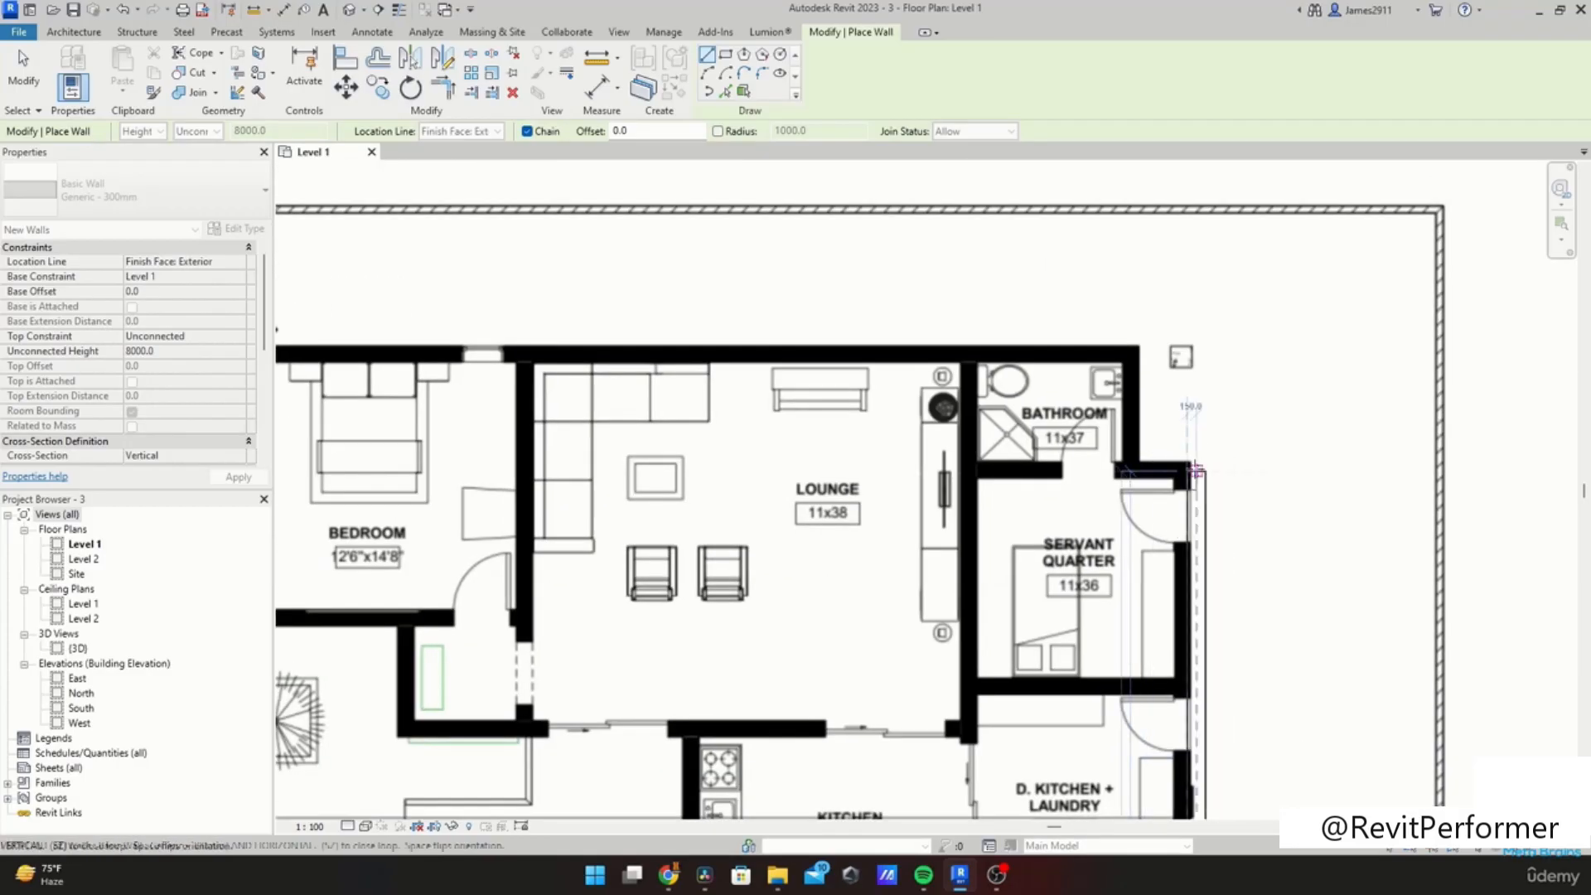
{"action": "left_click", "coordinate": [1119, 463]}
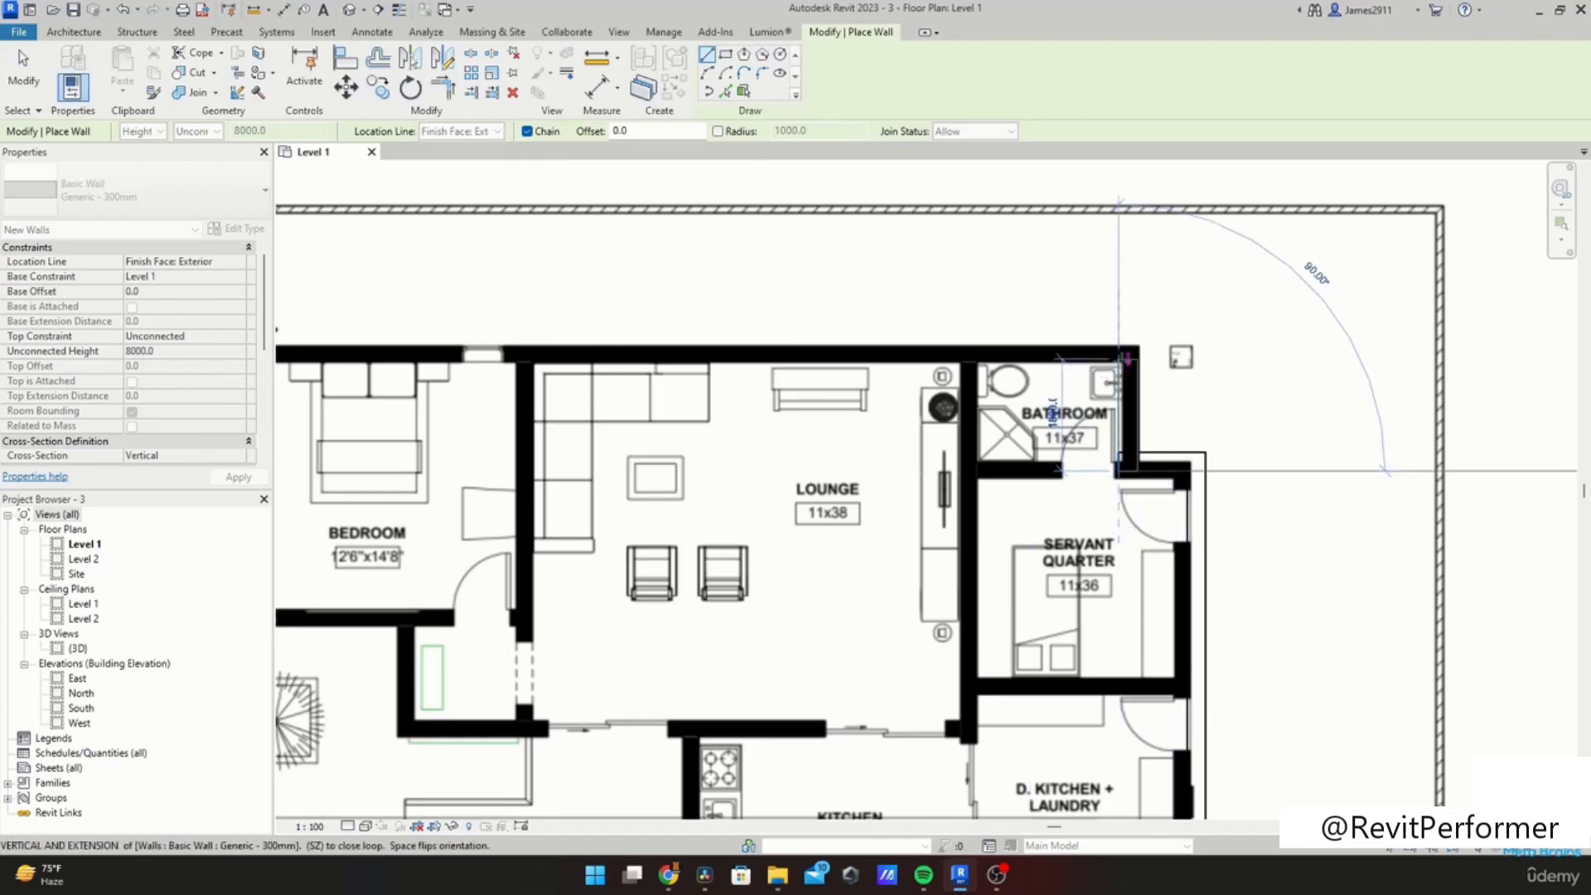
{"action": "left_click", "coordinate": [1125, 346]}
{"action": "middle_click_drag", "start_coordinate": [553, 357], "coordinate": [1172, 376]}
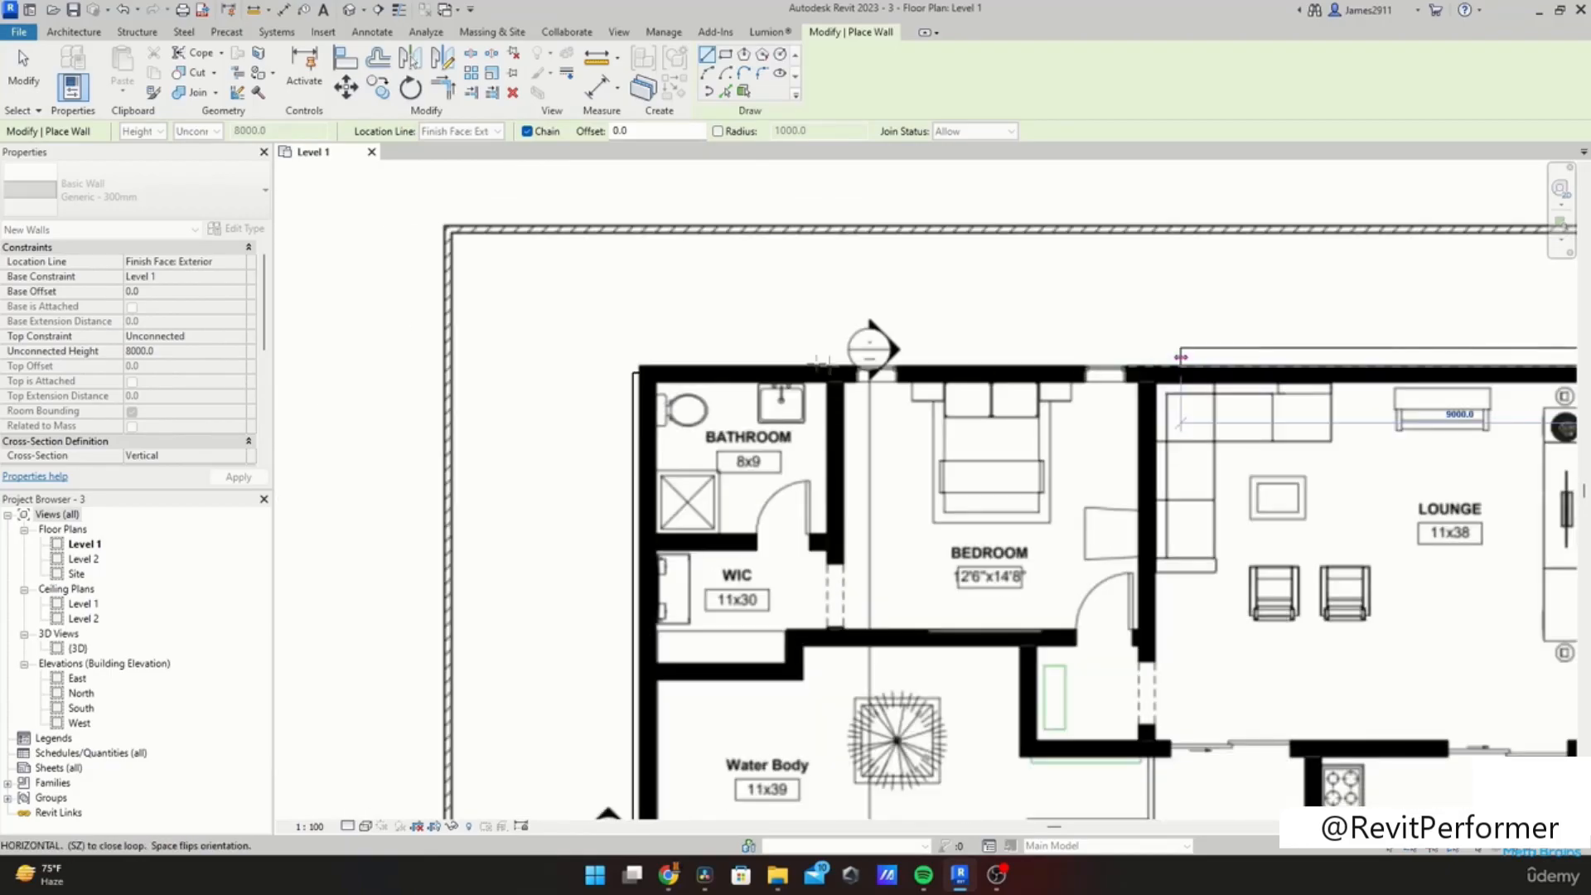
{"action": "left_click", "coordinate": [648, 372]}
{"action": "scroll", "coordinate": [737, 412], "scroll_direction": "down", "scroll_amount": 3}
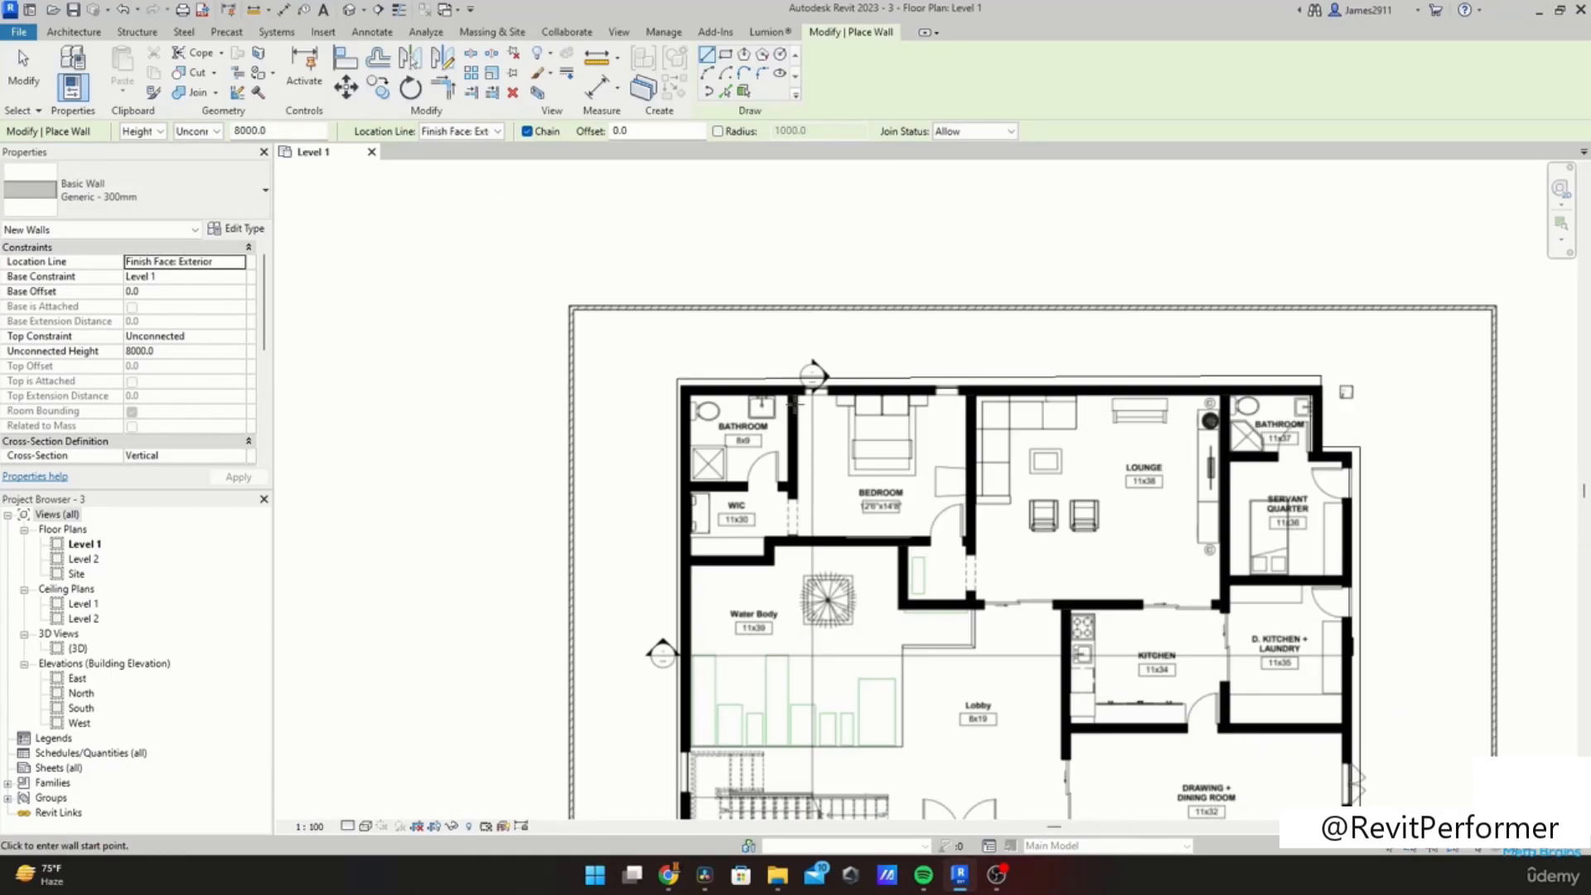
{"action": "scroll", "coordinate": [795, 427], "scroll_direction": "up", "scroll_amount": 2}
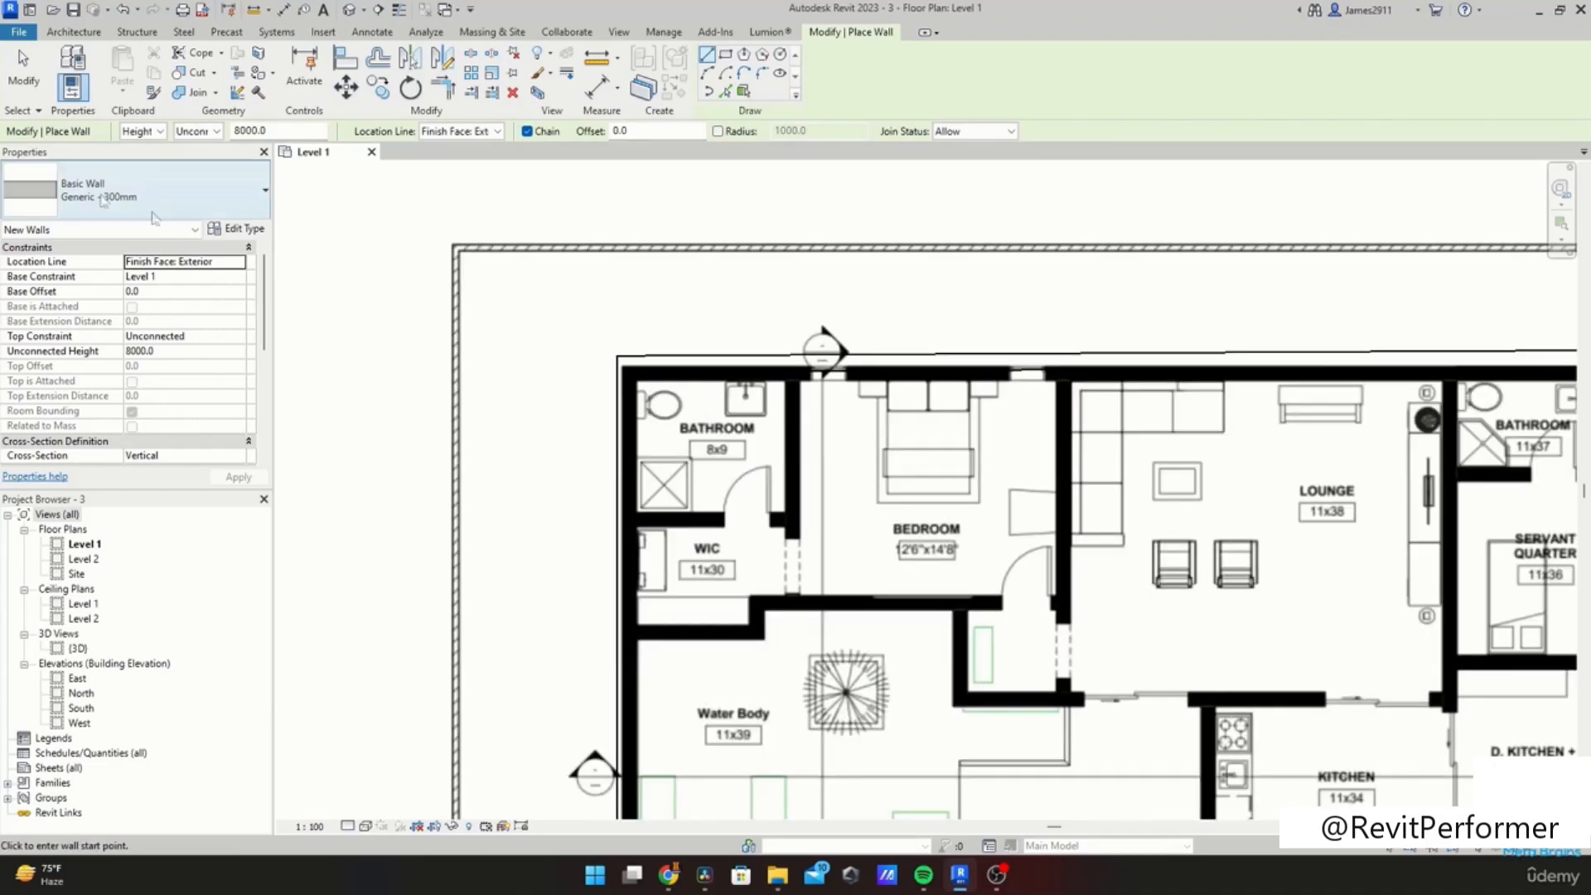
{"action": "scroll", "coordinate": [829, 405], "scroll_direction": "up", "scroll_amount": 2}
{"action": "key", "text": "Escape"}
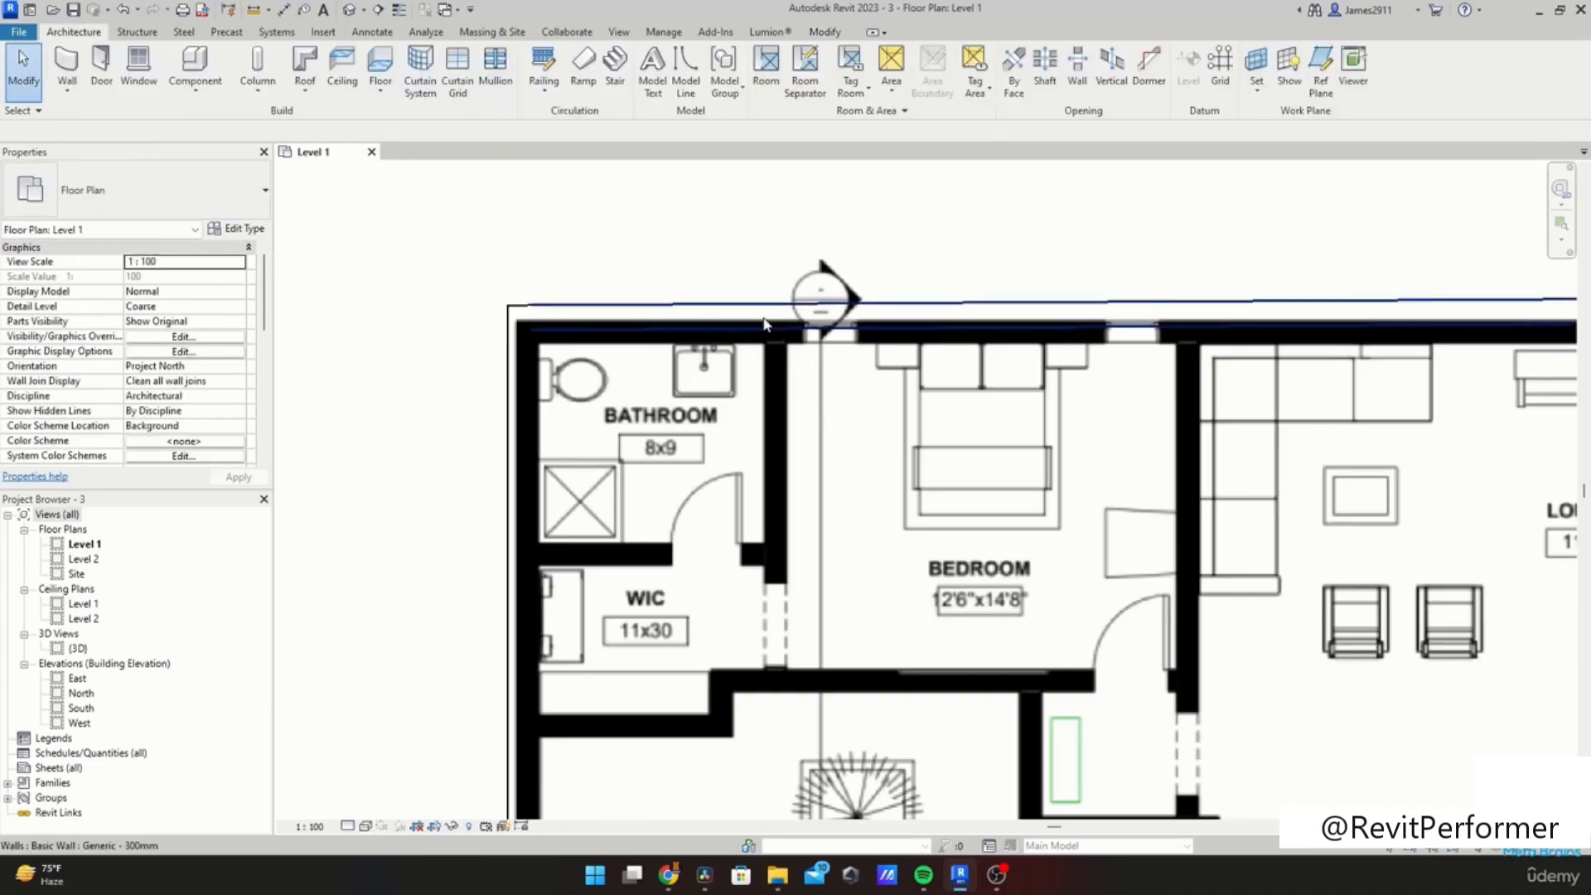
Step: Set the selected top exterior wall's location line to Wall Centerline
{"action": "scroll", "coordinate": [763, 323], "scroll_direction": "down", "scroll_amount": 2}
{"action": "key", "text": "r"}
{"action": "key", "text": "s"}
{"action": "key", "text": "Escape"}
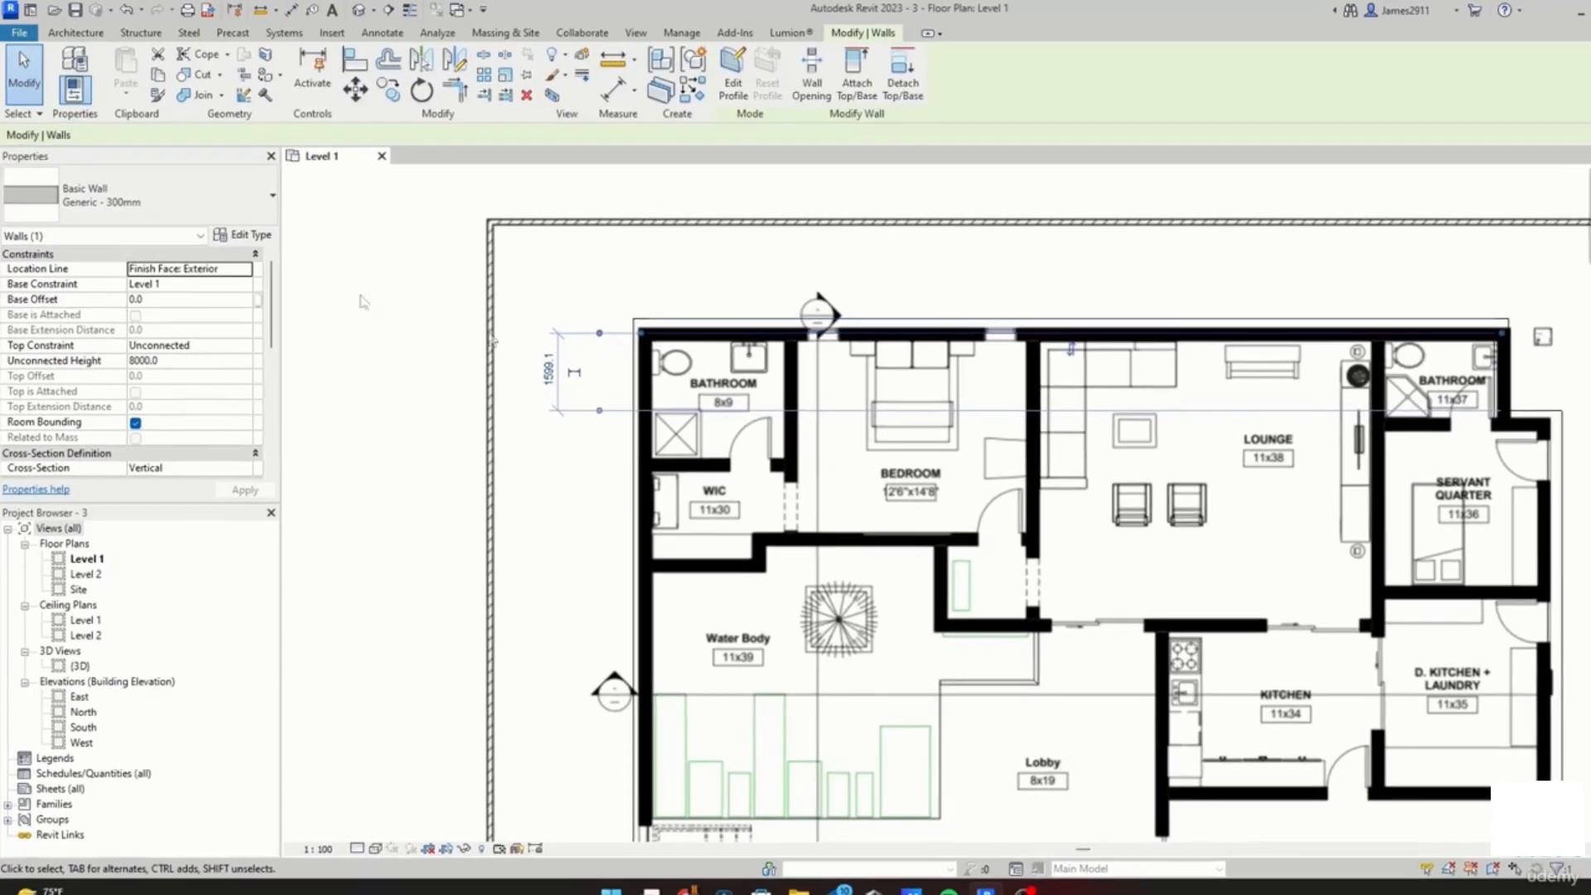
{"action": "left_click", "coordinate": [238, 263]}
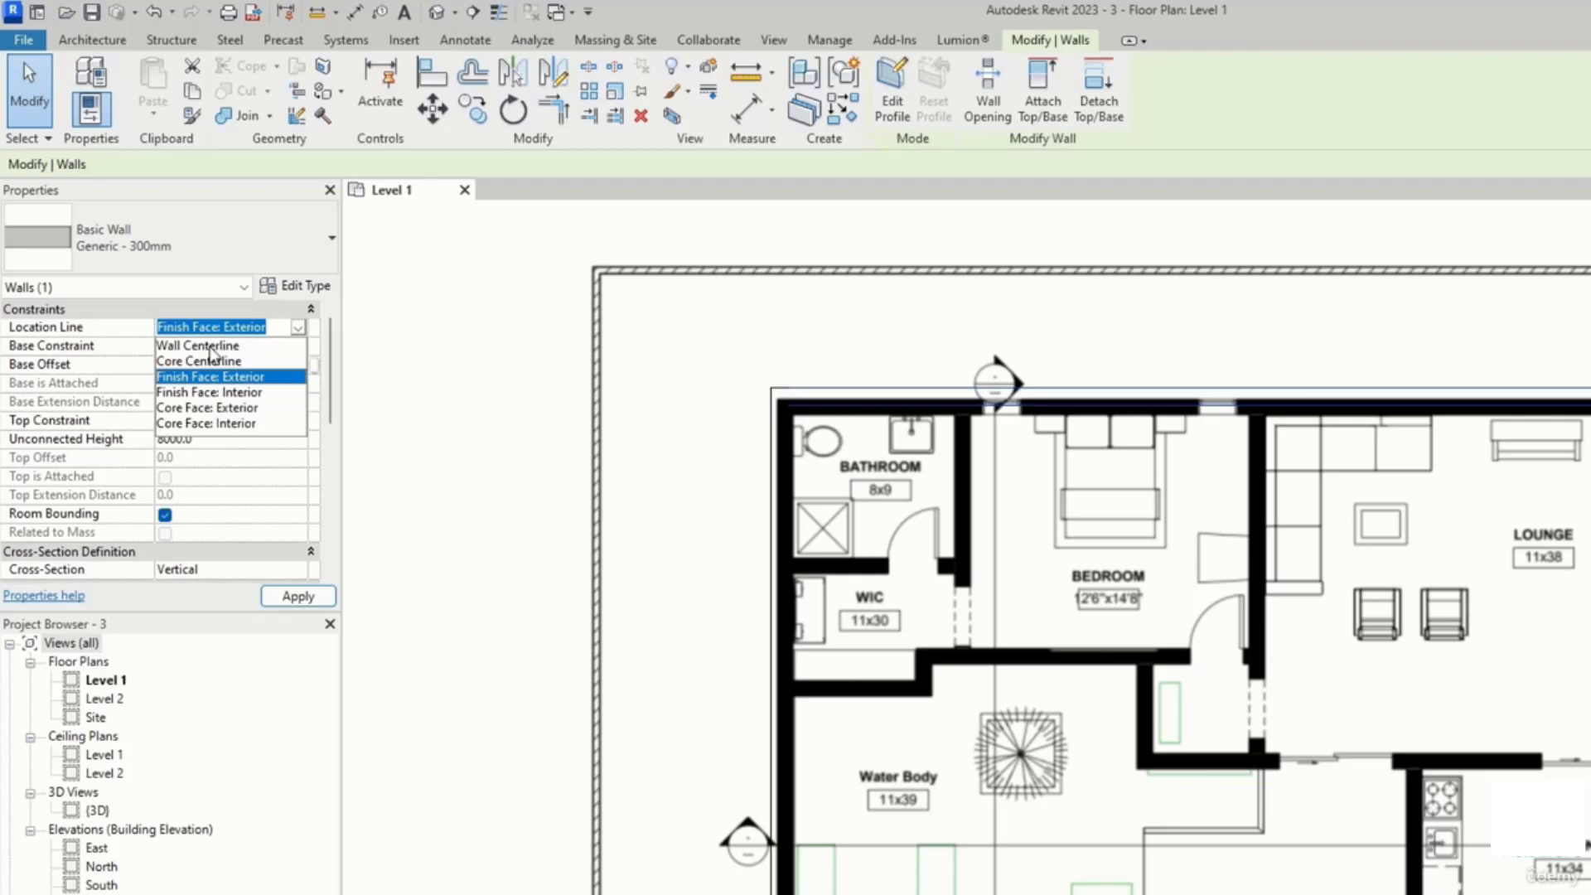
{"action": "left_click", "coordinate": [209, 346]}
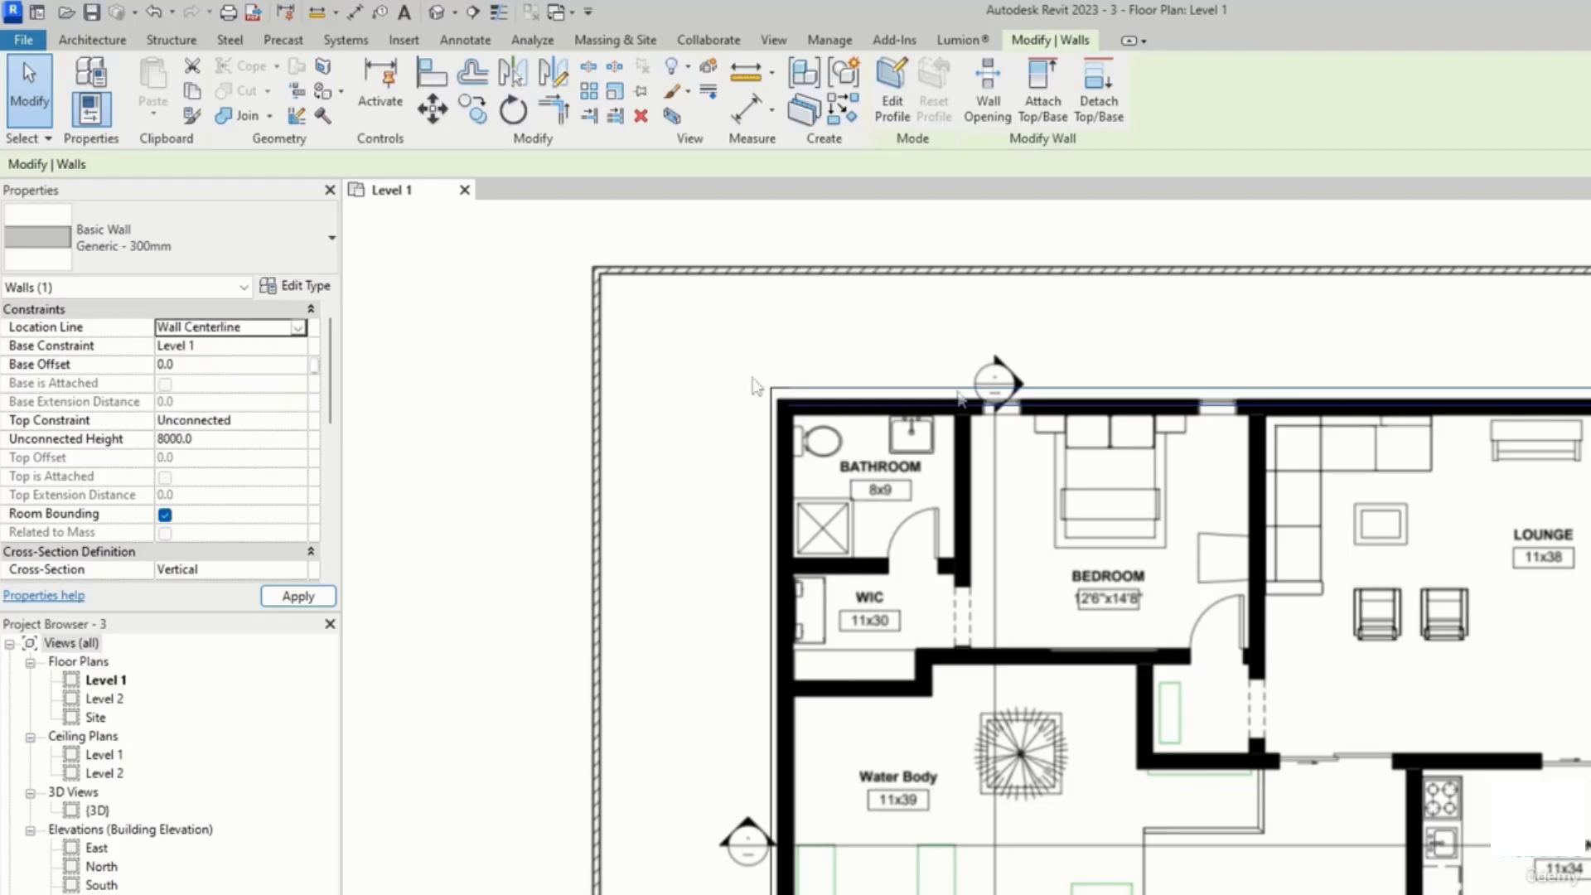
{"action": "left_click", "coordinate": [754, 384]}
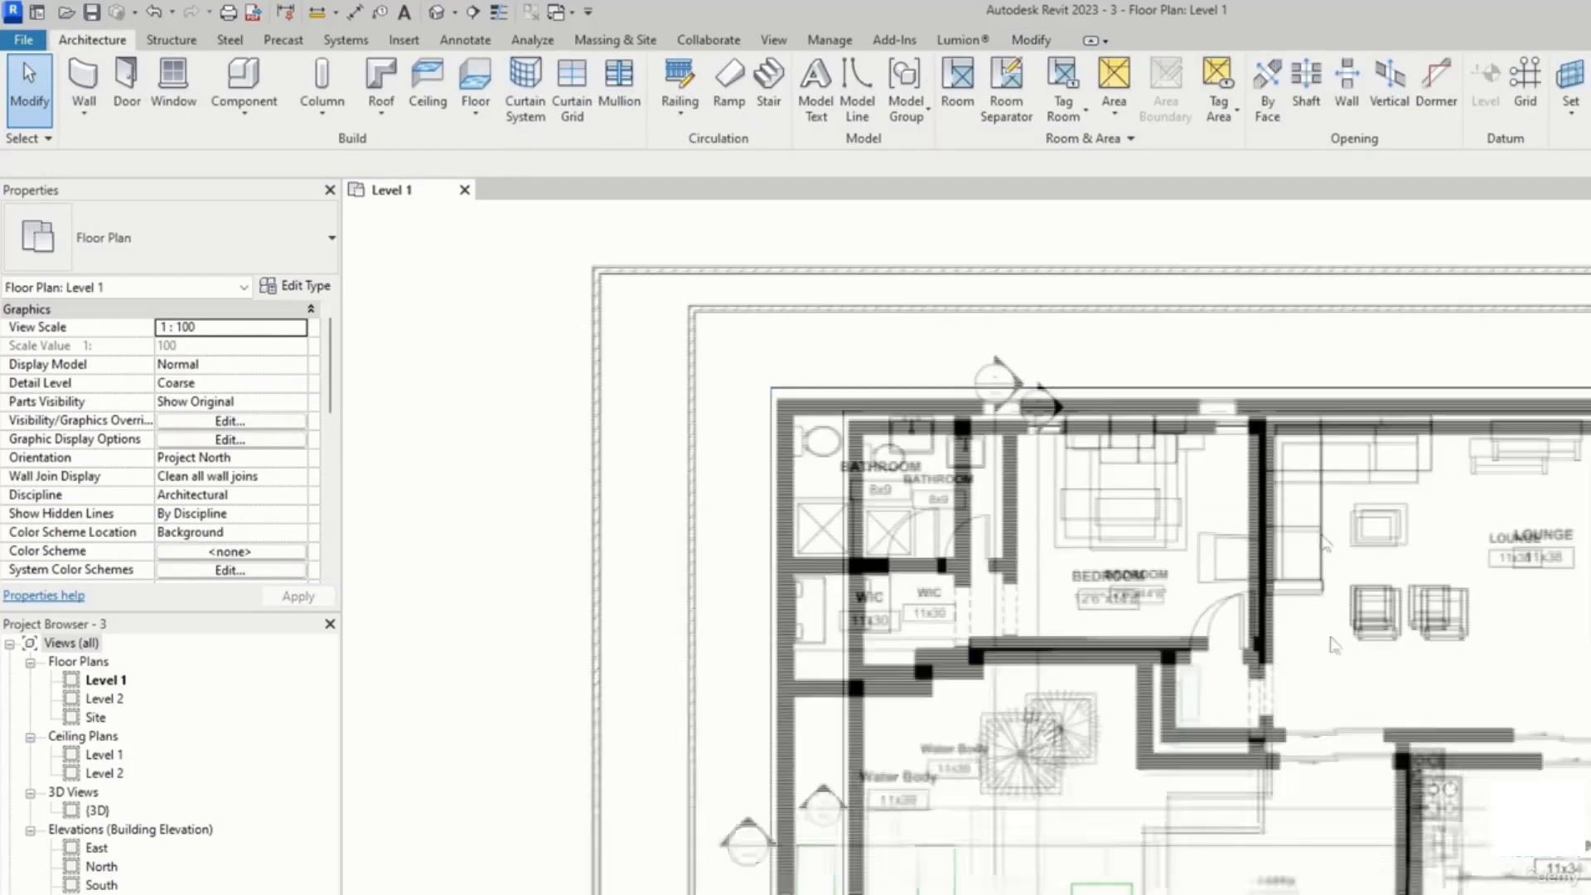
Step: Nudge the bottom exterior wall by the stair upward to align with the plan's wall
{"action": "scroll", "coordinate": [878, 597], "scroll_direction": "up", "scroll_amount": 8}
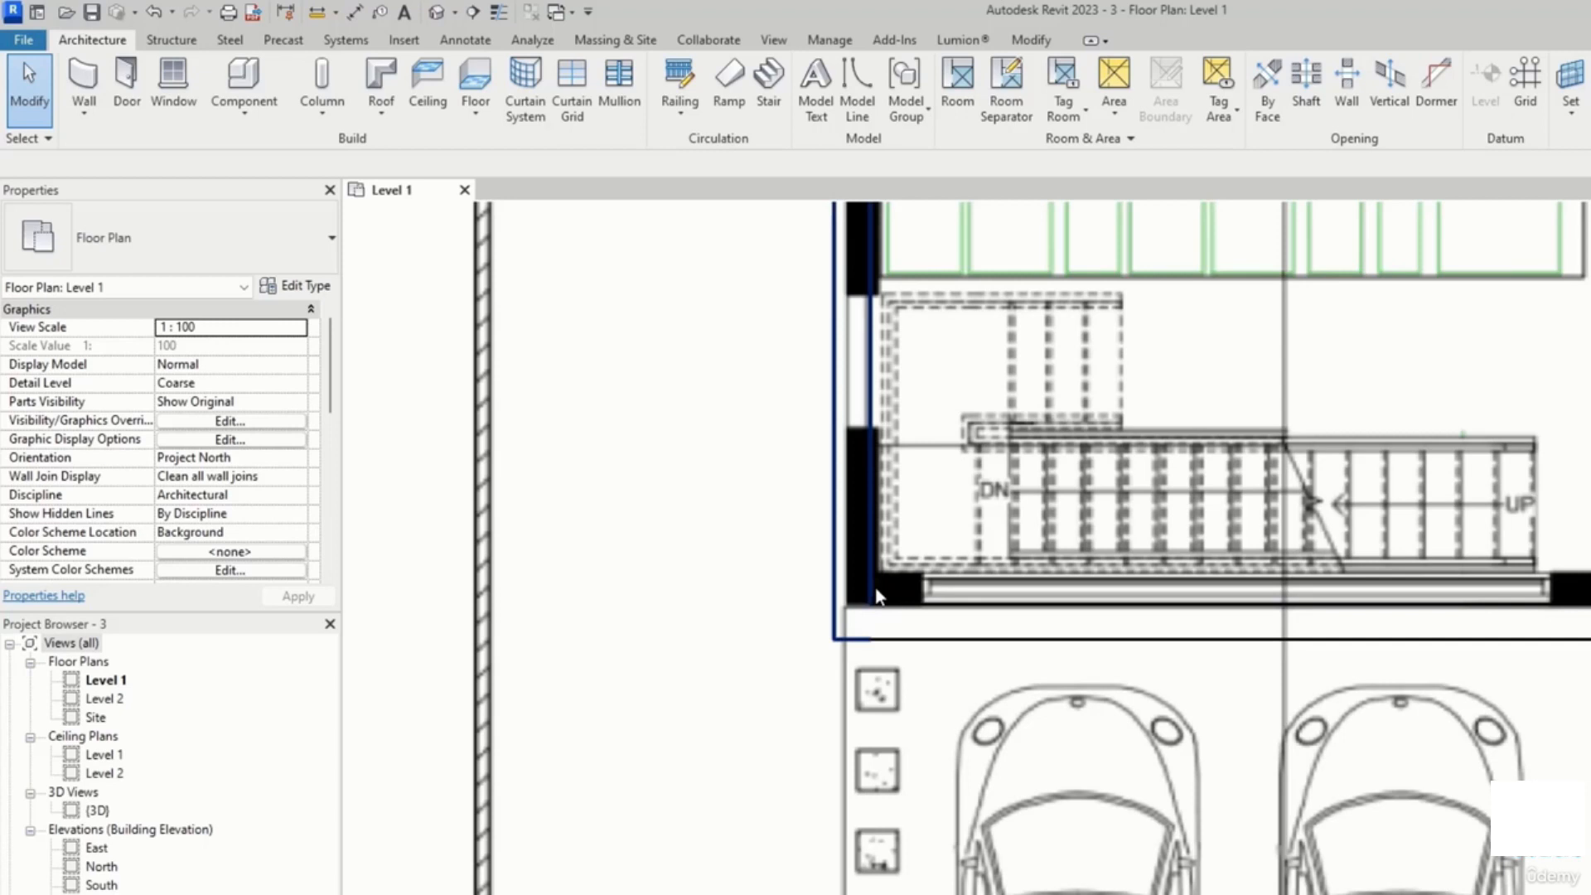
{"action": "left_click", "coordinate": [944, 625]}
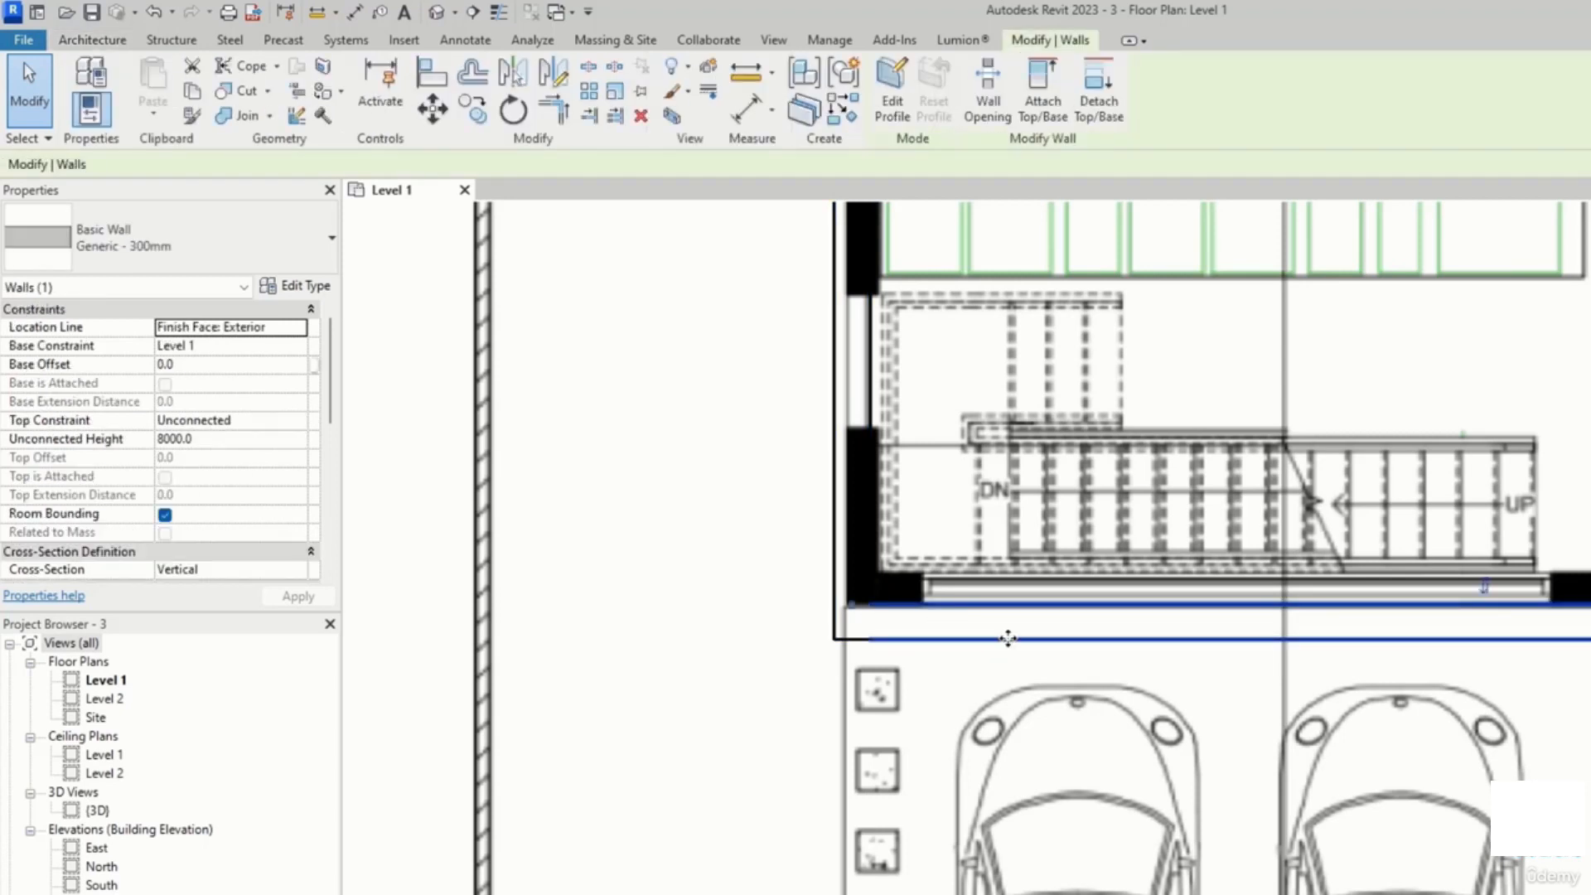
{"action": "key", "text": "Up"}
{"action": "key", "text": "Up"}
{"action": "key", "text": "Up"}
{"action": "key", "text": "Up"}
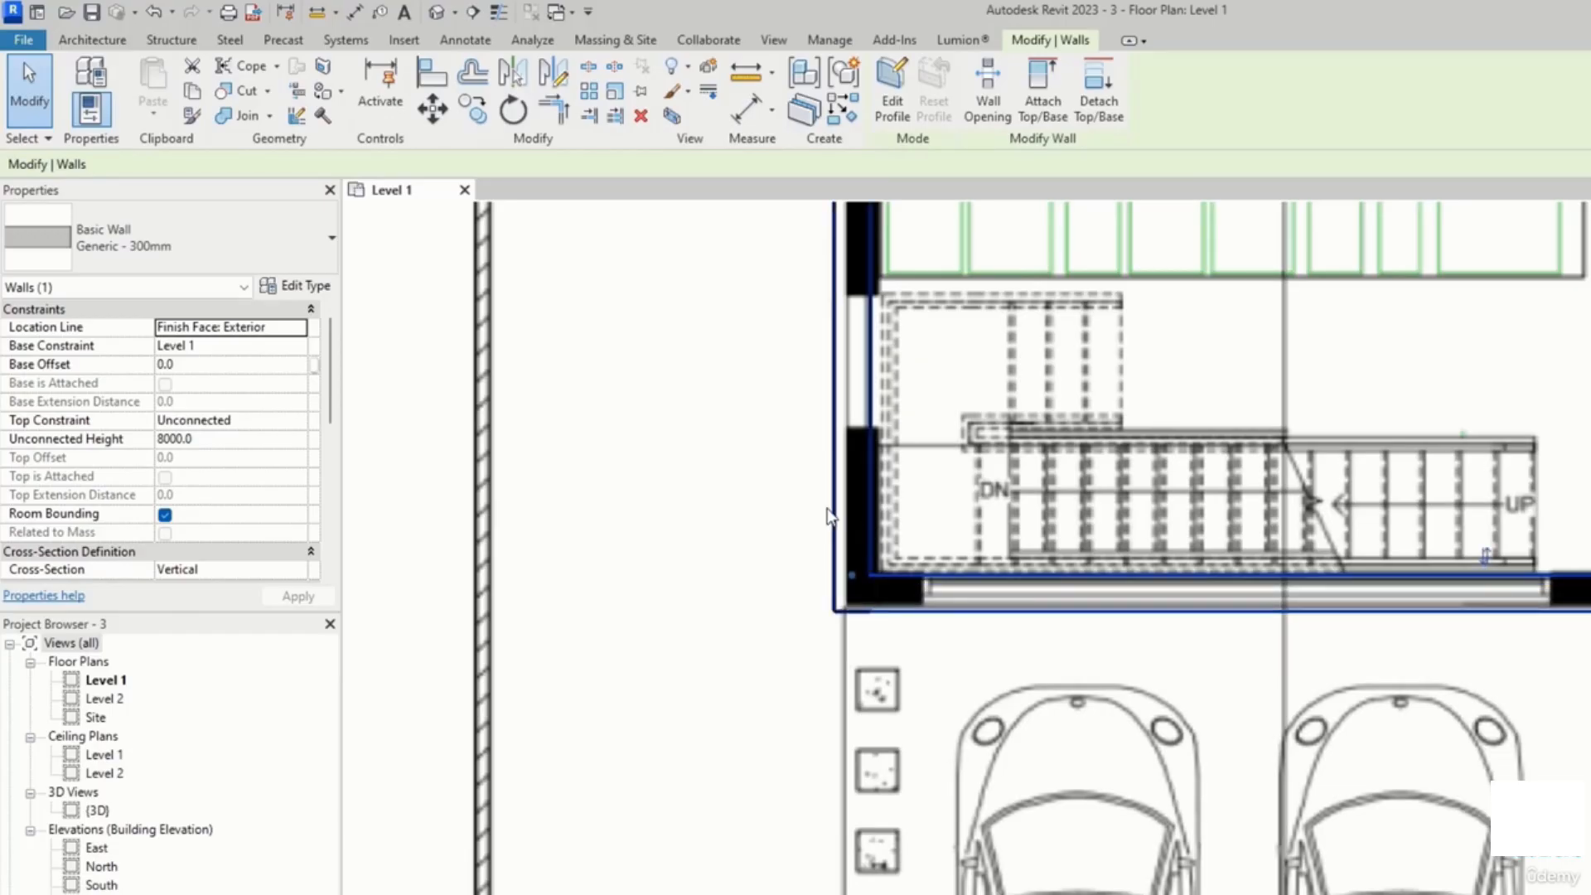
Step: Select the exterior walls around the dining room and PWD and nudge them into line with the plan's walls
{"action": "scroll", "coordinate": [846, 497], "scroll_direction": "down", "scroll_amount": 3}
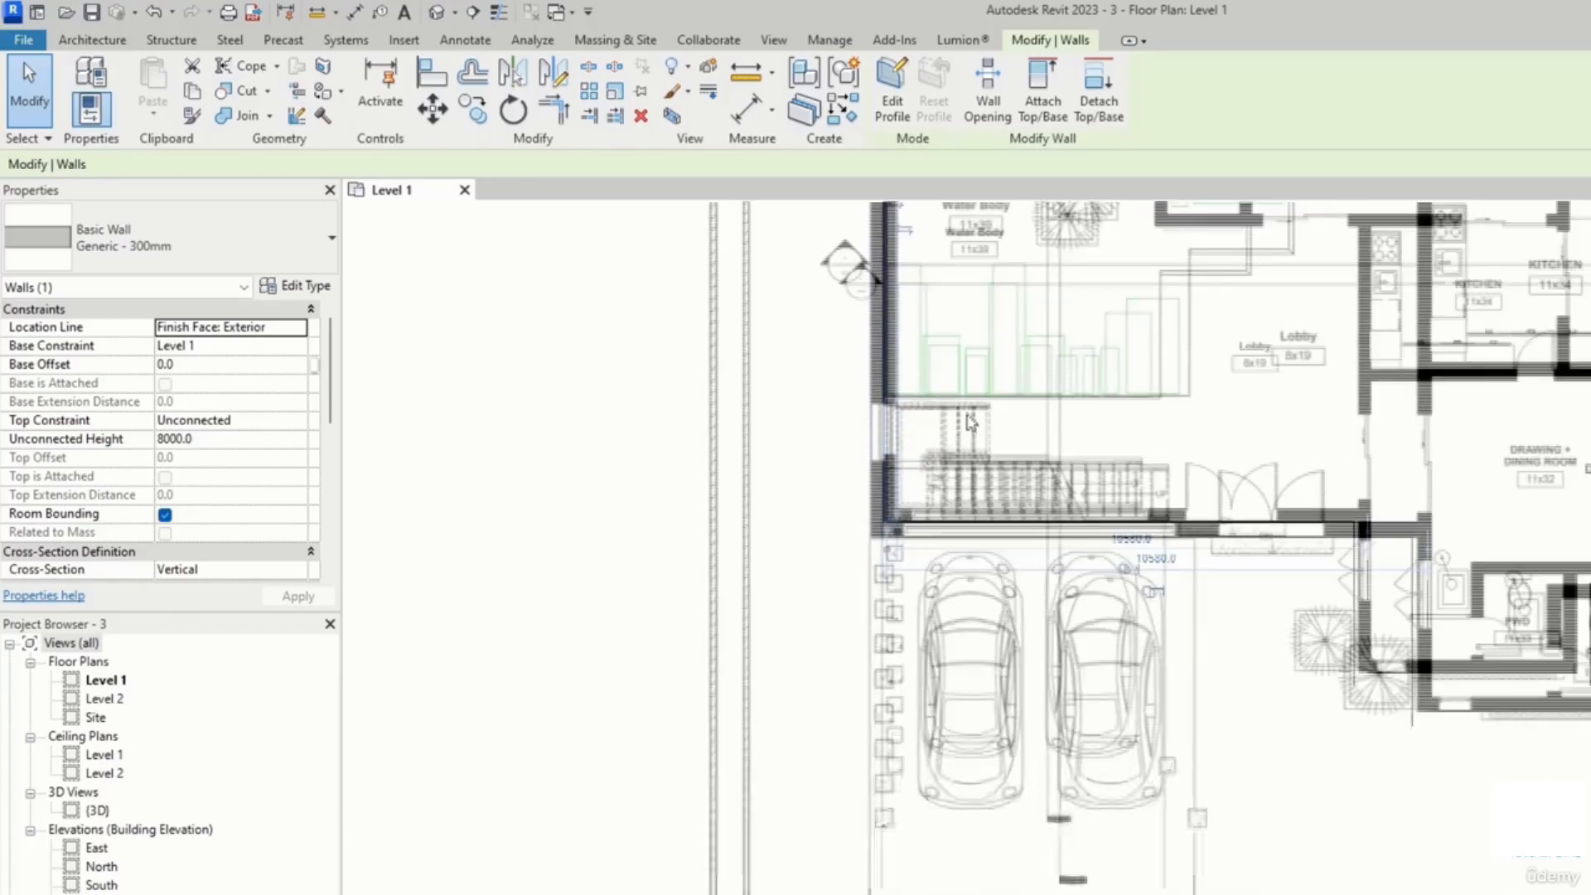
{"action": "scroll", "coordinate": [1155, 650], "scroll_direction": "up", "scroll_amount": 3}
{"action": "left_click", "coordinate": [1083, 729]}
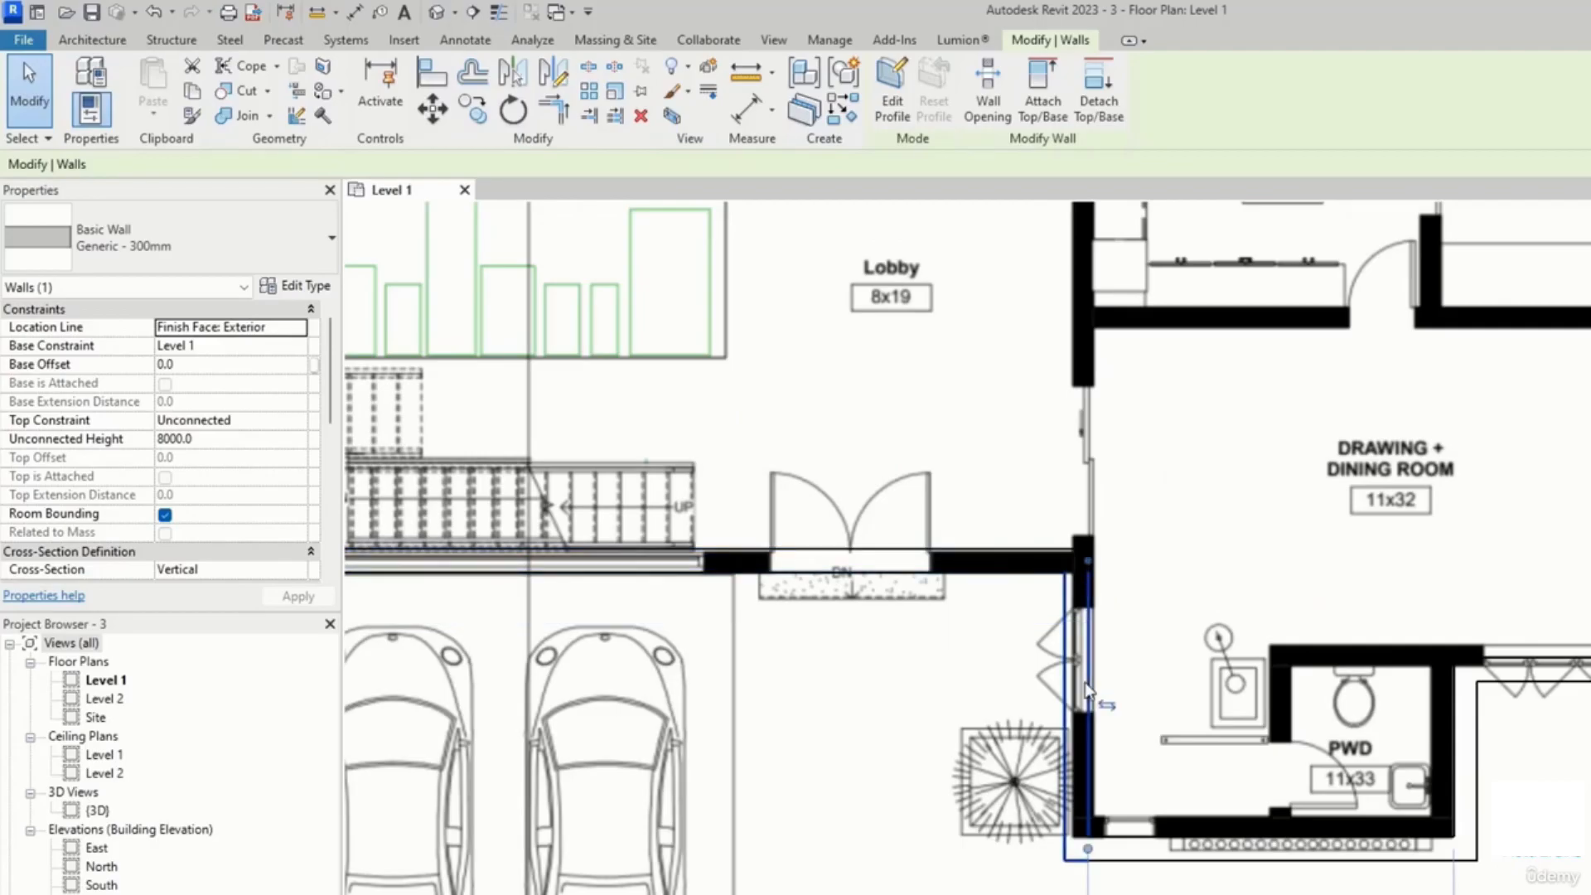
{"action": "left_click", "coordinate": [1201, 838]}
{"action": "key", "text": "Up"}
{"action": "key", "text": "Up"}
{"action": "key", "text": "Up"}
{"action": "middle_click_drag", "start_coordinate": [1510, 701], "coordinate": [1288, 734]}
{"action": "left_click", "coordinate": [1518, 590]}
{"action": "key", "text": "Up"}
{"action": "left_click", "coordinate": [1513, 587]}
{"action": "key", "text": "Left"}
{"action": "key", "text": "Left"}
{"action": "key", "text": "Left"}
{"action": "key", "text": "Left"}
{"action": "key", "text": "Right"}
Step: Nudge the exterior walls around the servant quarter's bathroom to align with the plan's walls
{"action": "scroll", "coordinate": [1397, 533], "scroll_direction": "down", "scroll_amount": 5}
{"action": "scroll", "coordinate": [1419, 489], "scroll_direction": "up", "scroll_amount": 3}
{"action": "scroll", "coordinate": [1417, 486], "scroll_direction": "up", "scroll_amount": 1}
{"action": "left_click", "coordinate": [1414, 474]}
{"action": "key", "text": "Down"}
{"action": "key", "text": "Down"}
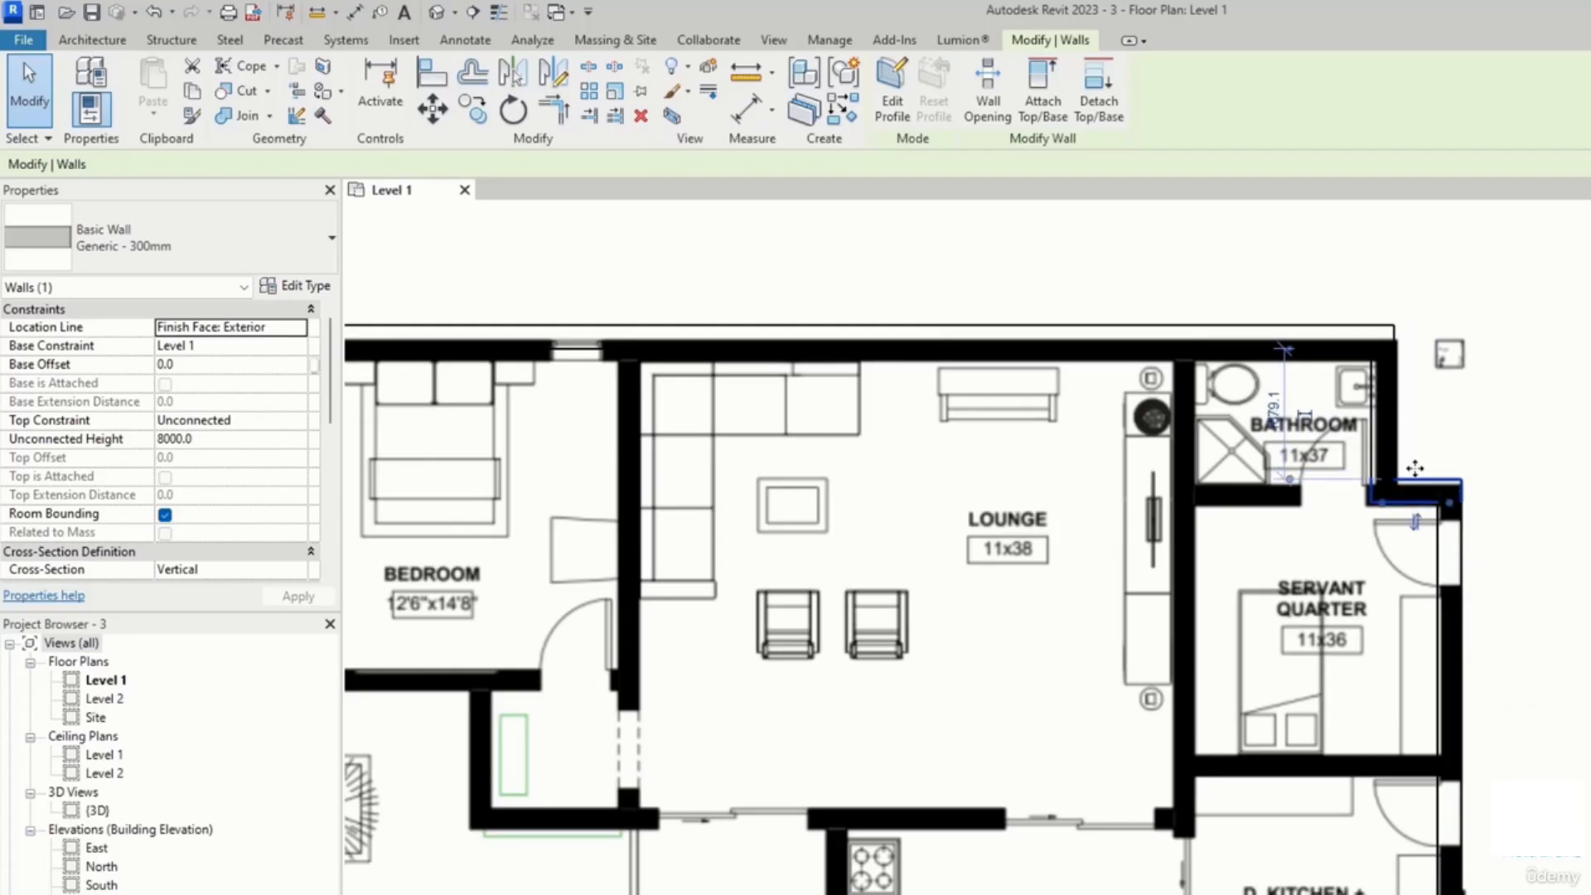
{"action": "left_click", "coordinate": [1371, 441]}
{"action": "key", "text": "Right"}
{"action": "left_click", "coordinate": [1266, 351]}
{"action": "key", "text": "Down"}
{"action": "key", "text": "Down"}
{"action": "scroll", "coordinate": [1274, 375], "scroll_direction": "down", "scroll_amount": 5}
{"action": "key", "text": "Escape"}
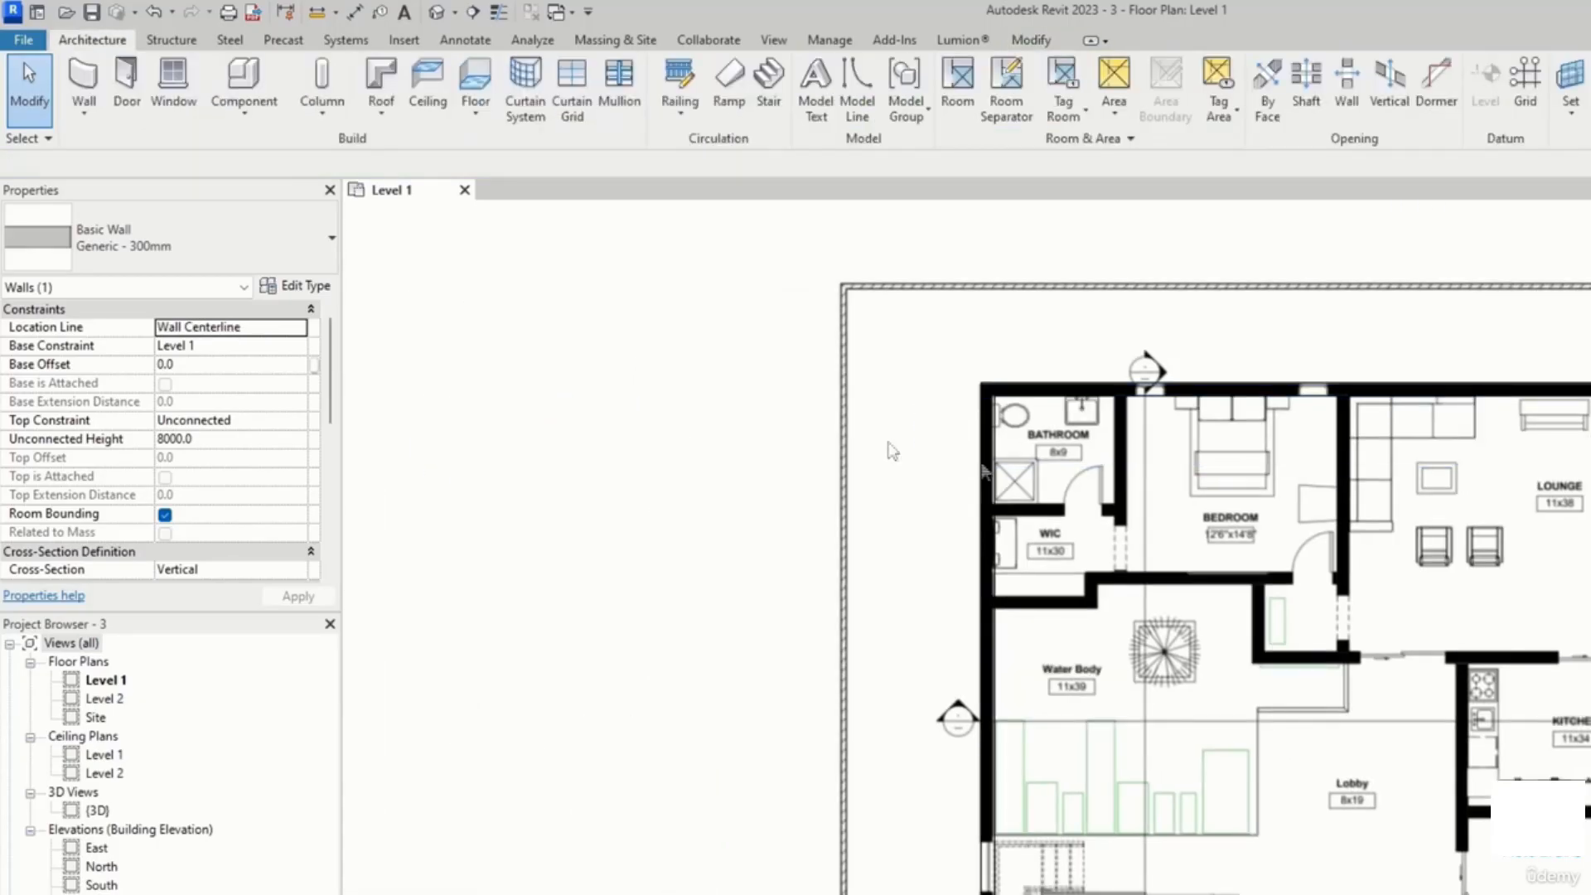
Step: Start the Wall tool and choose the Interior - Blockwork 140 wall type
{"action": "scroll", "coordinate": [1069, 439], "scroll_direction": "up", "scroll_amount": 3}
{"action": "middle_click_drag", "start_coordinate": [1069, 430], "coordinate": [1067, 420]}
{"action": "scroll", "coordinate": [1083, 502], "scroll_direction": "up", "scroll_amount": 2}
{"action": "scroll", "coordinate": [1123, 554], "scroll_direction": "down", "scroll_amount": 1}
{"action": "middle_click_drag", "start_coordinate": [1124, 562], "coordinate": [1029, 572]}
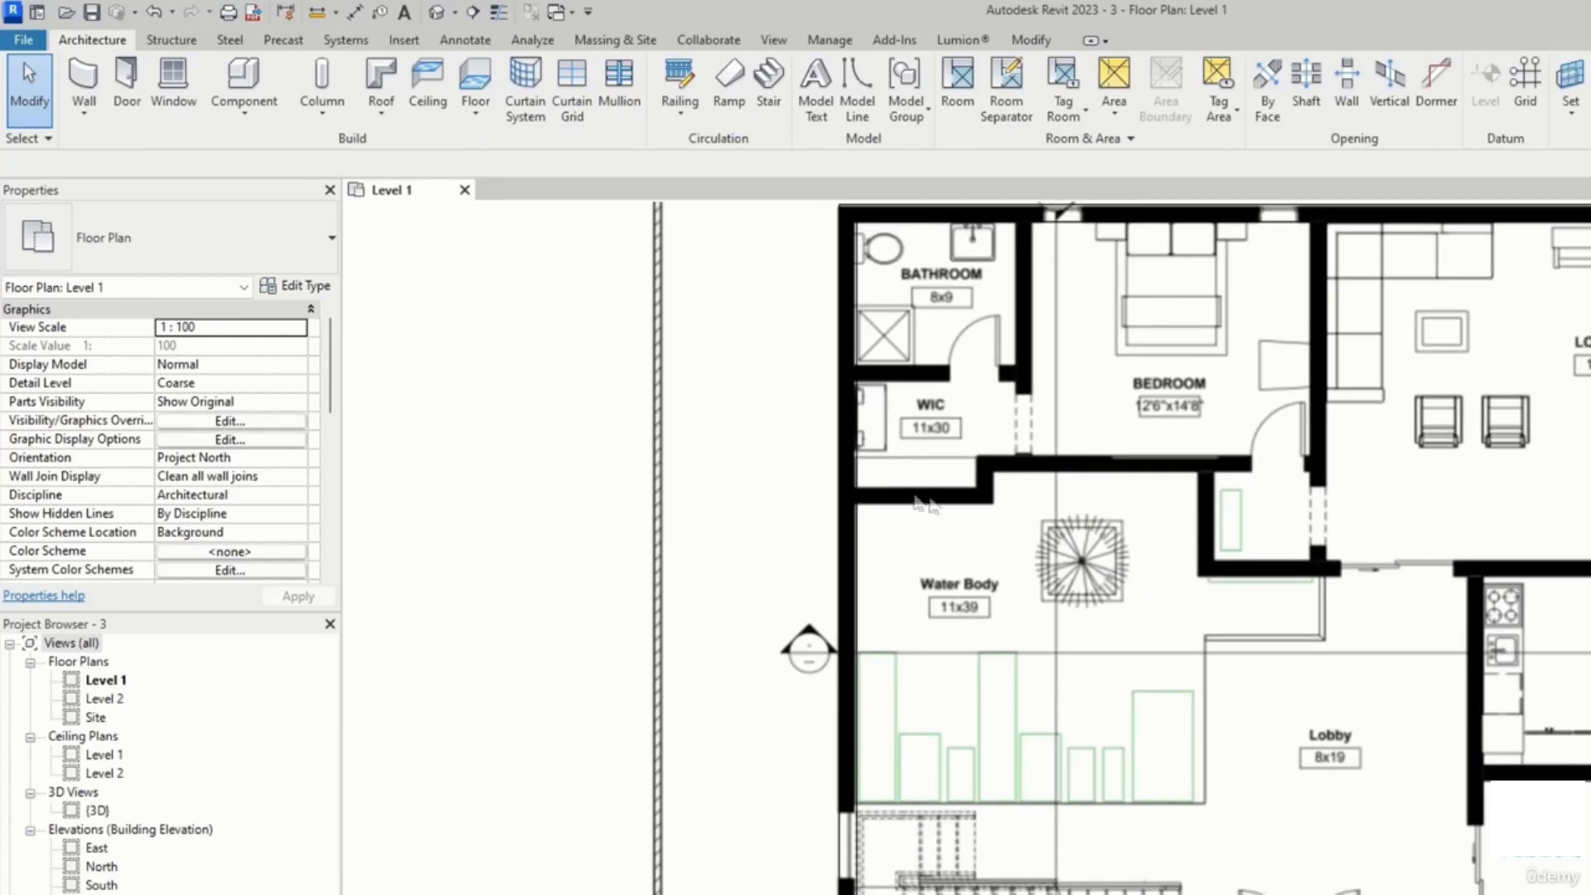
{"action": "left_click", "coordinate": [84, 81]}
{"action": "left_click", "coordinate": [170, 246]}
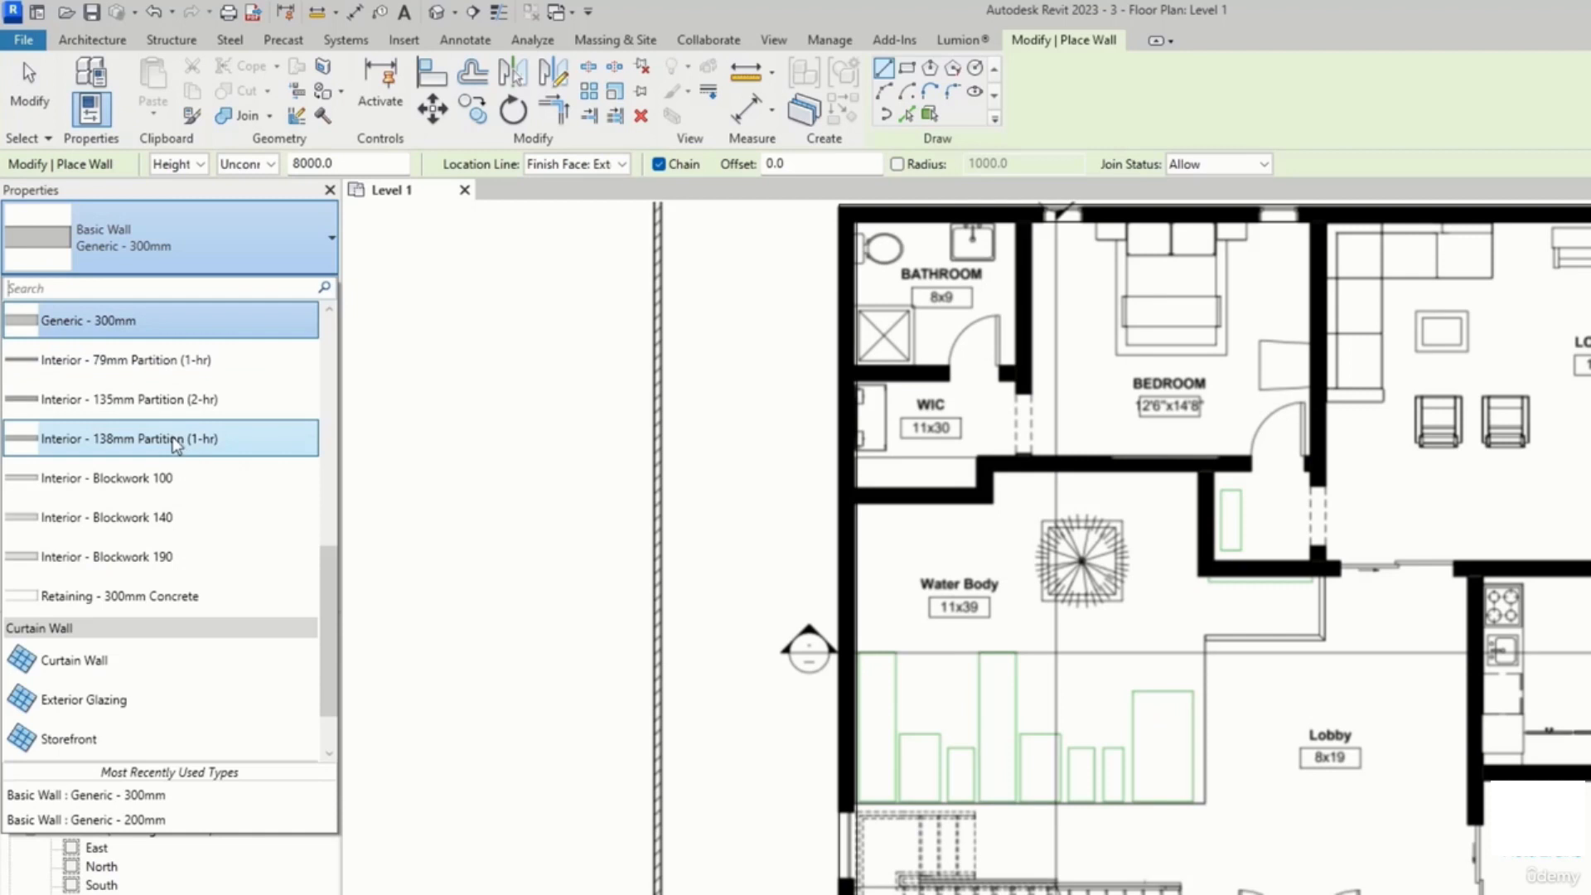
{"action": "scroll", "coordinate": [162, 435], "scroll_direction": "up", "scroll_amount": 3}
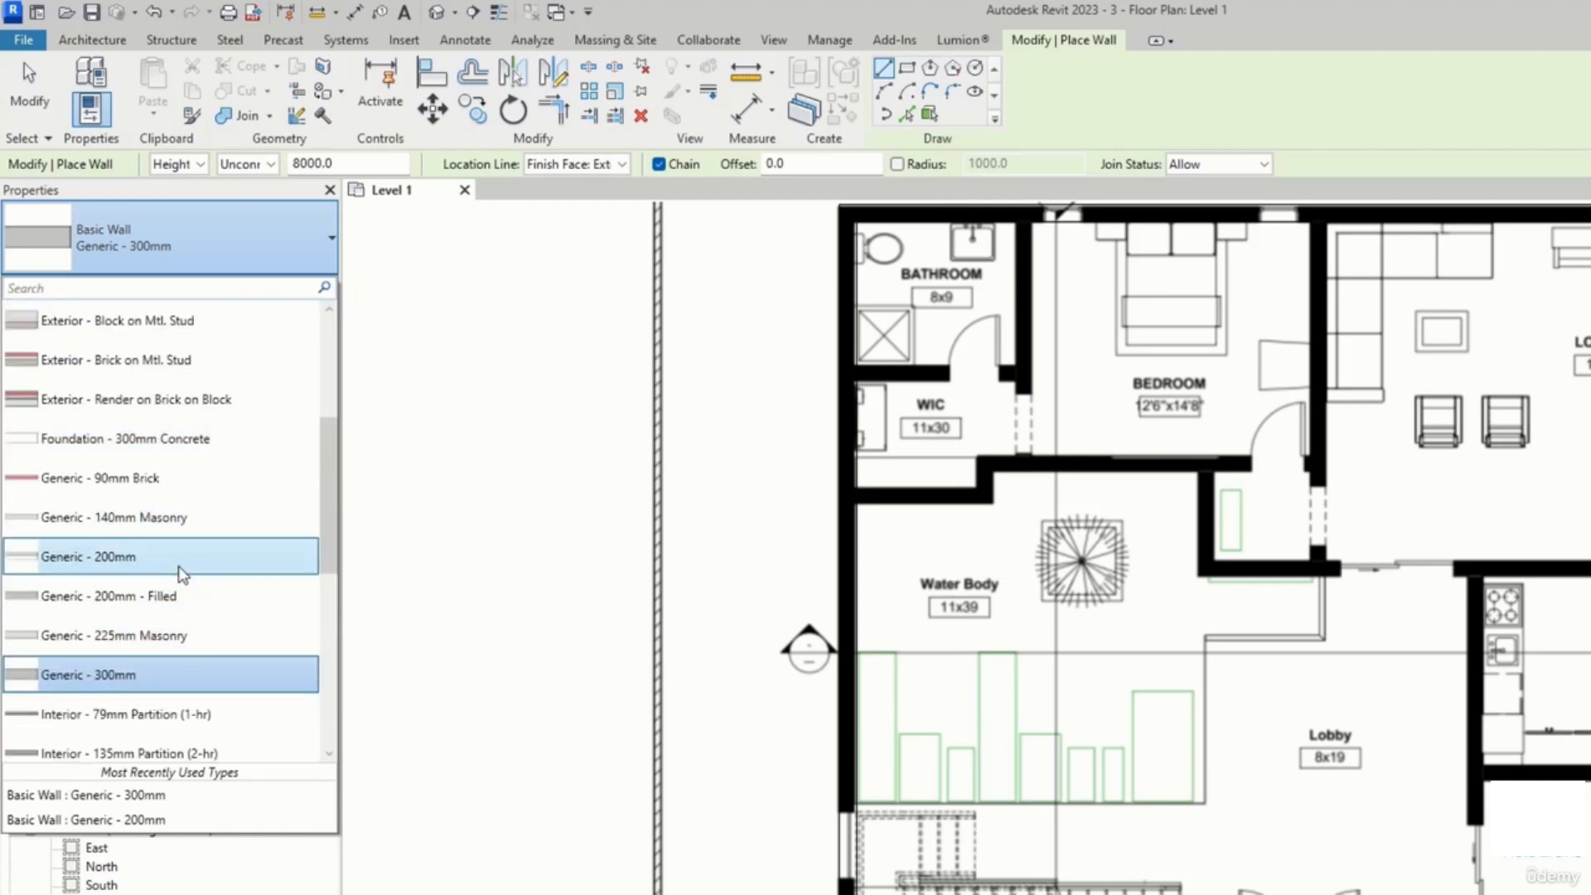
{"action": "scroll", "coordinate": [163, 530], "scroll_direction": "up", "scroll_amount": 1}
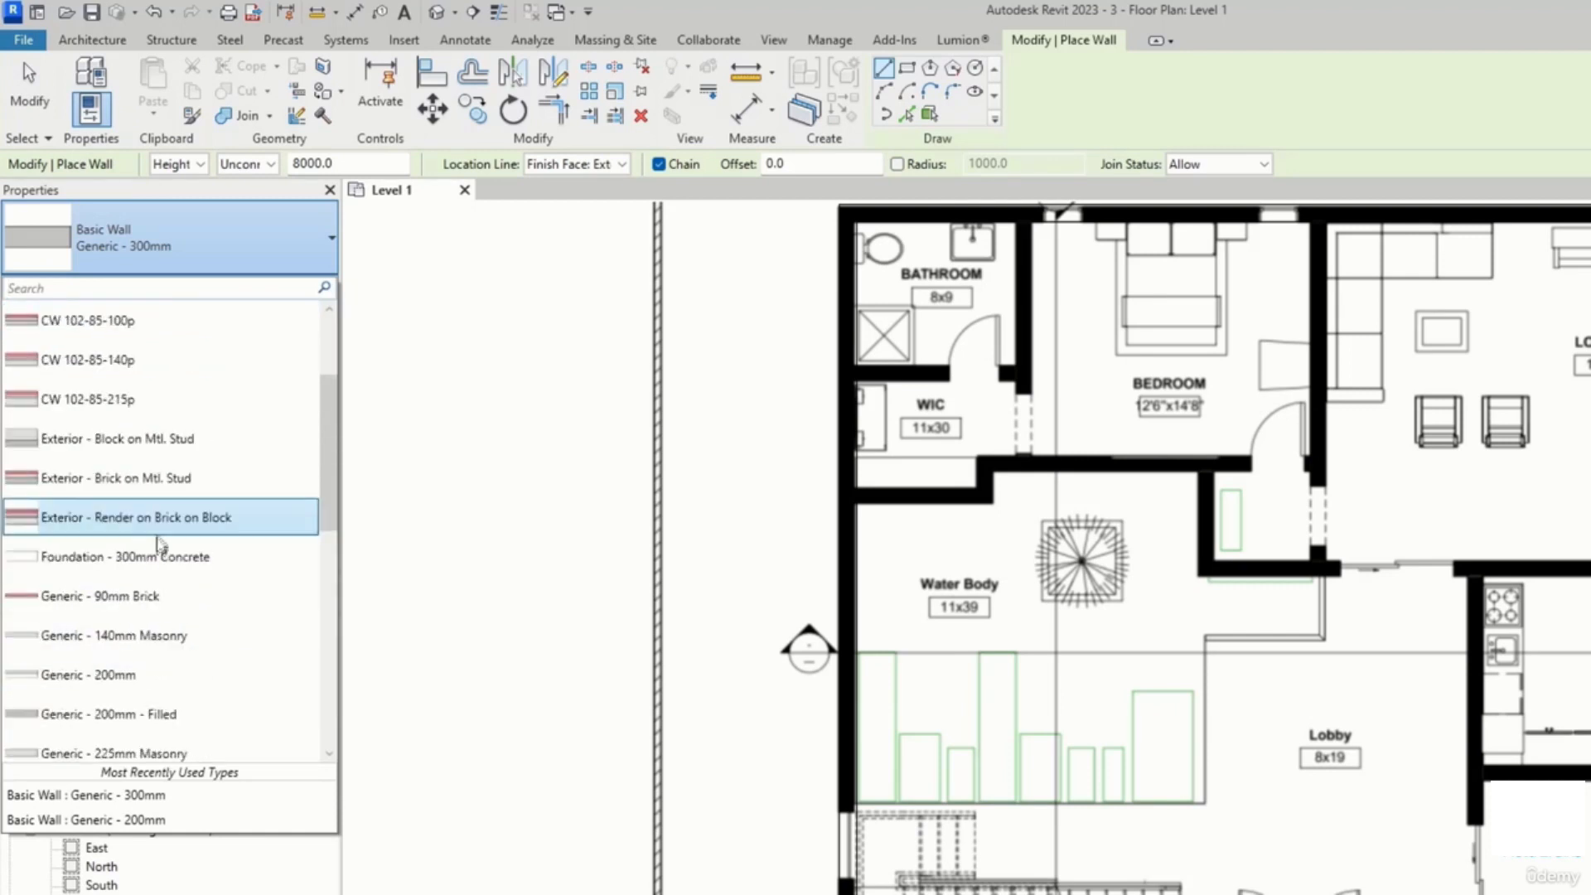
{"action": "scroll", "coordinate": [177, 593], "scroll_direction": "down", "scroll_amount": 3}
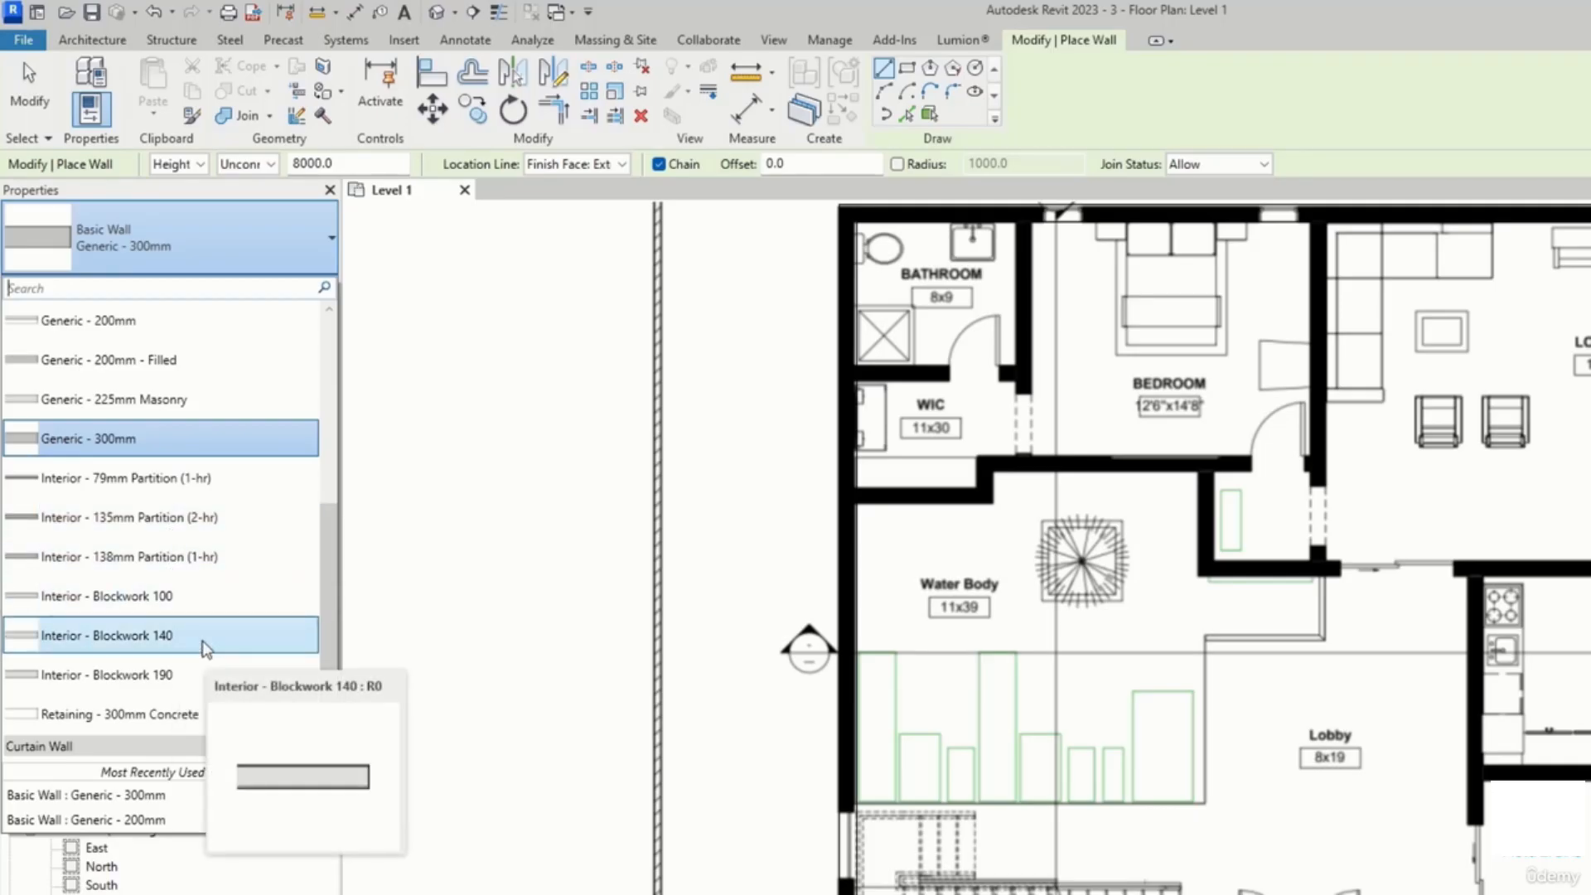
{"action": "left_click", "coordinate": [199, 638]}
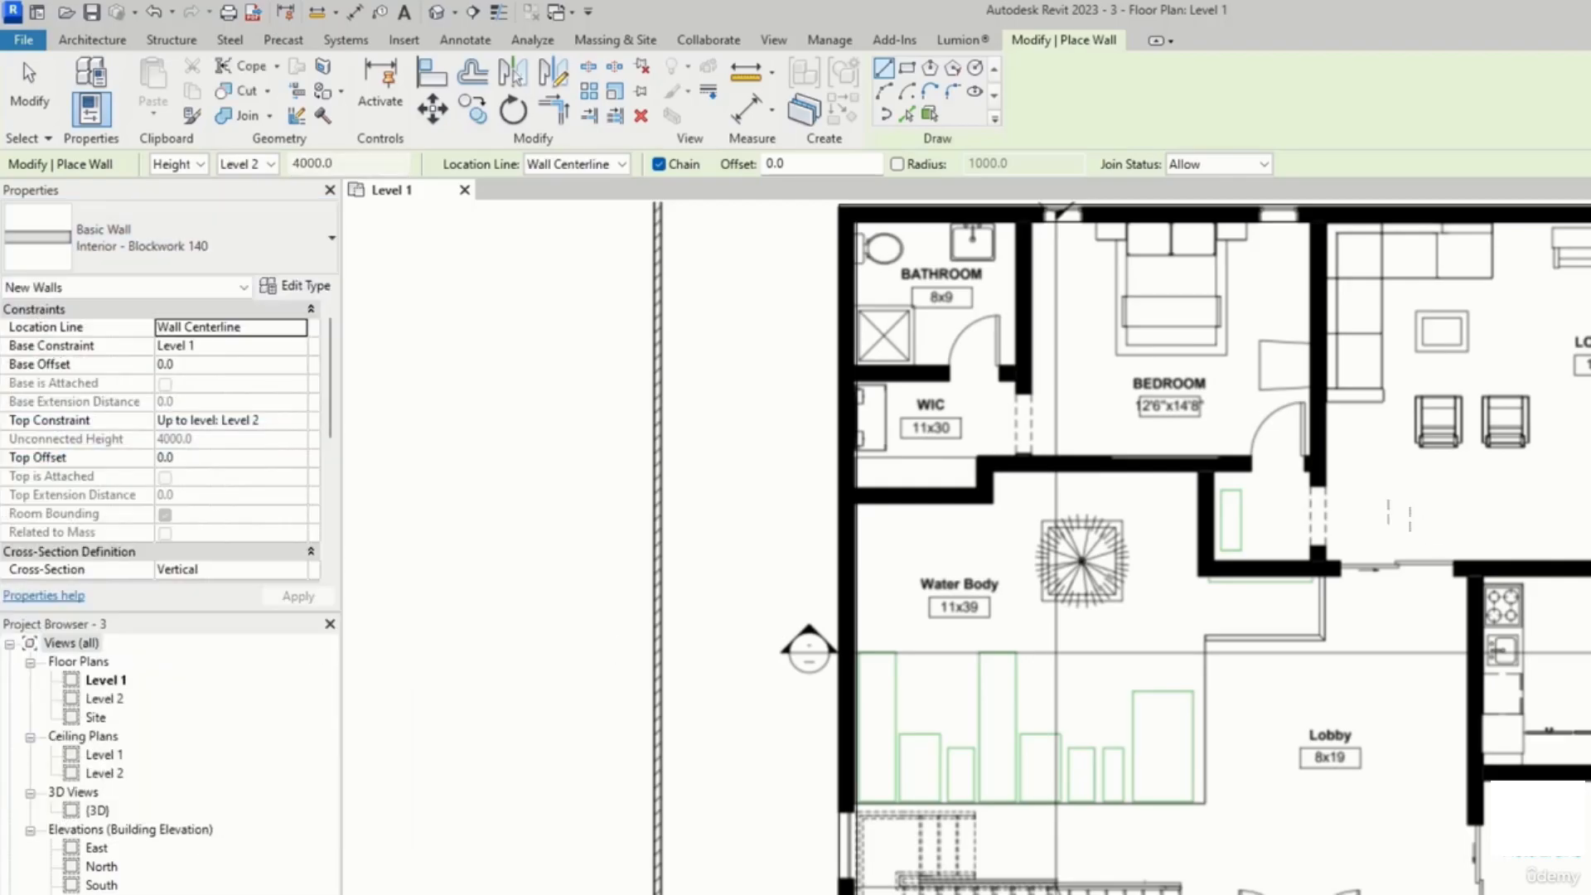
Step: Draw chained interior walls along the wall below the WIC and around the water body's top and right side
{"action": "scroll", "coordinate": [870, 497], "scroll_direction": "up", "scroll_amount": 2}
{"action": "scroll", "coordinate": [872, 494], "scroll_direction": "up", "scroll_amount": 2}
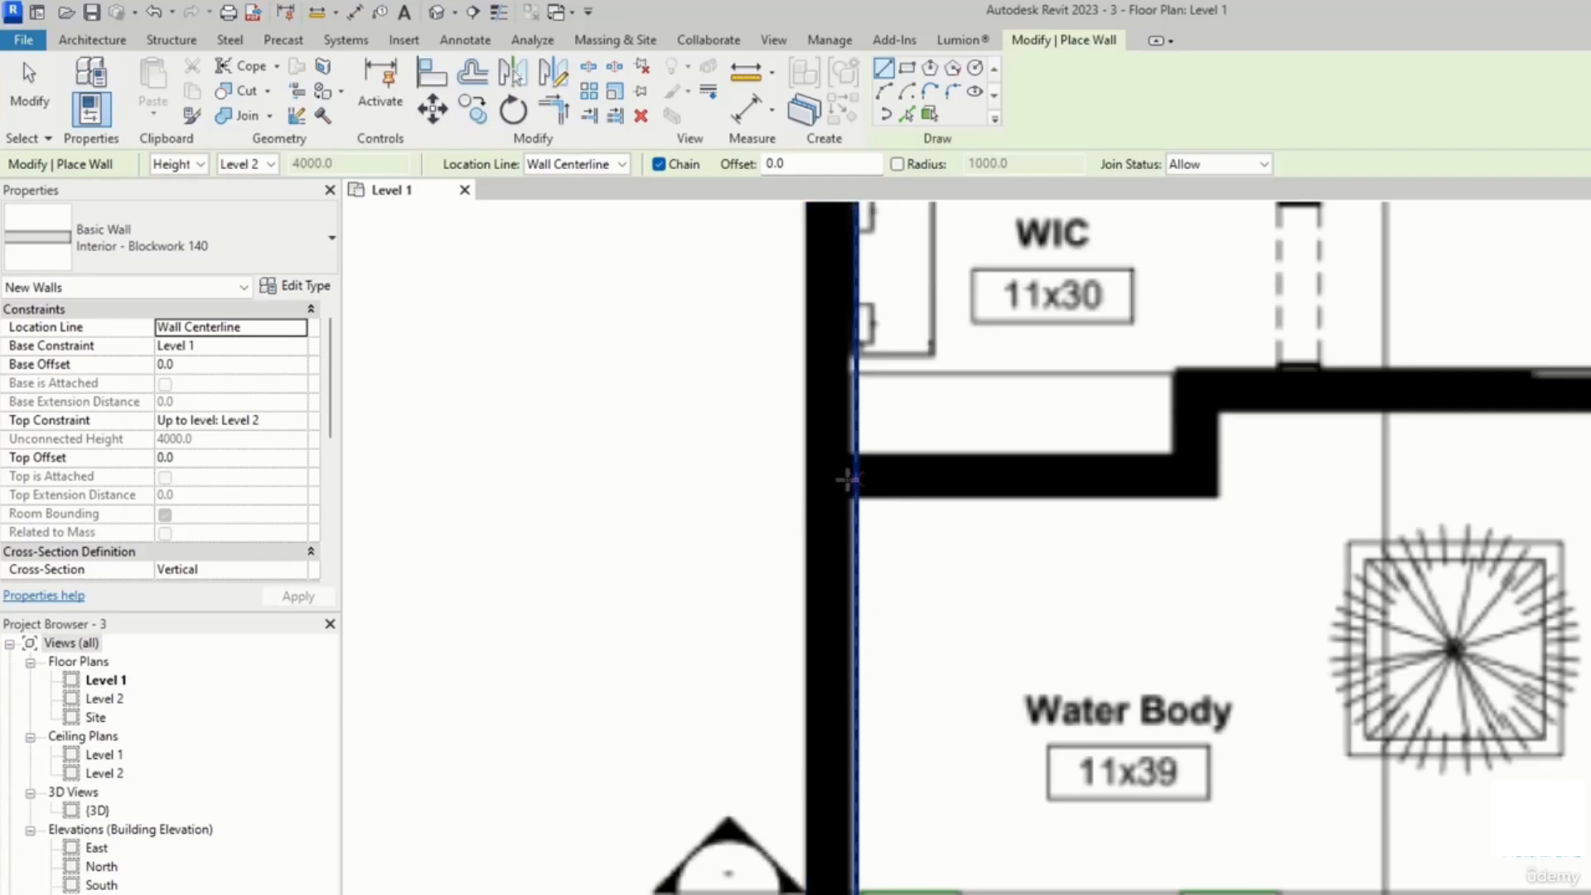
{"action": "left_click", "coordinate": [848, 478]}
{"action": "left_click", "coordinate": [1200, 479]}
{"action": "left_click", "coordinate": [1200, 384]}
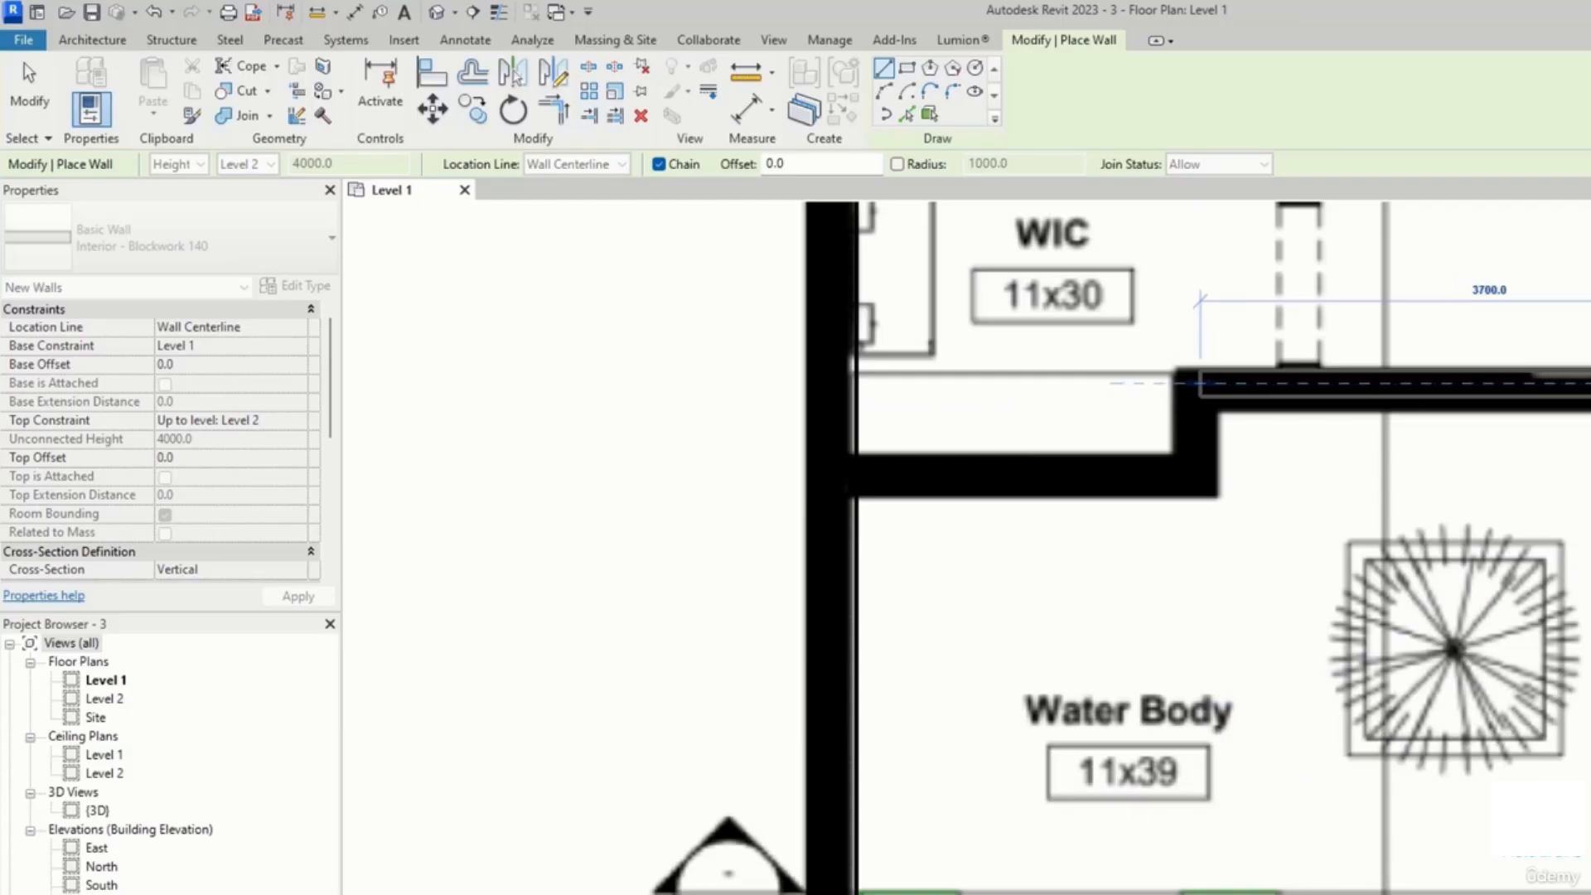
{"action": "left_click", "coordinate": [1590, 384]}
{"action": "middle_click_drag", "start_coordinate": [1590, 608], "coordinate": [1347, 512]}
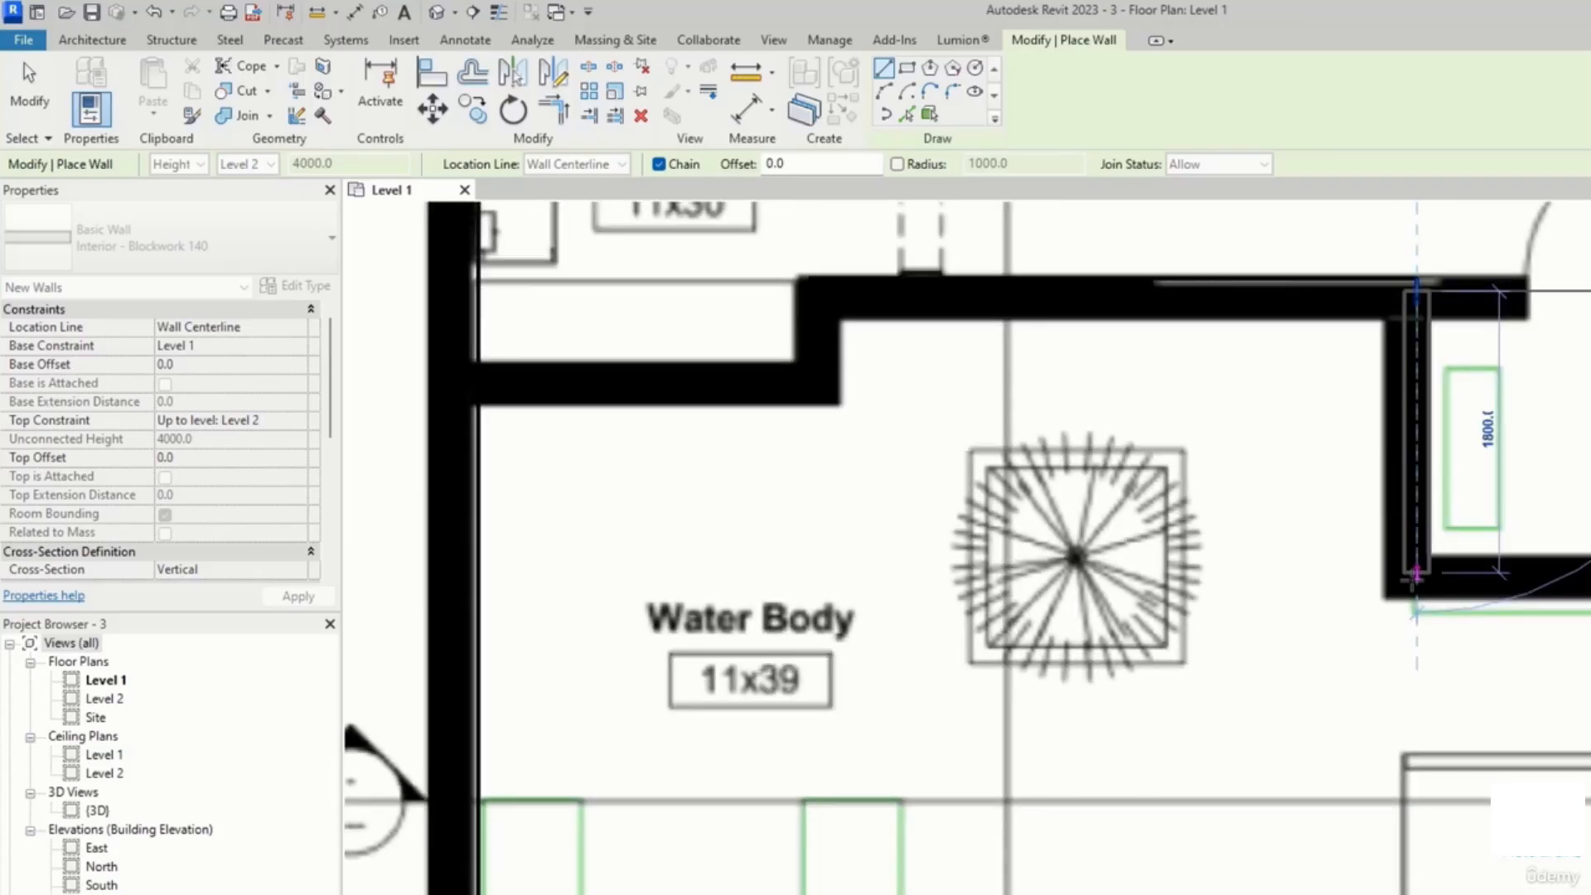
{"action": "left_click", "coordinate": [1415, 576]}
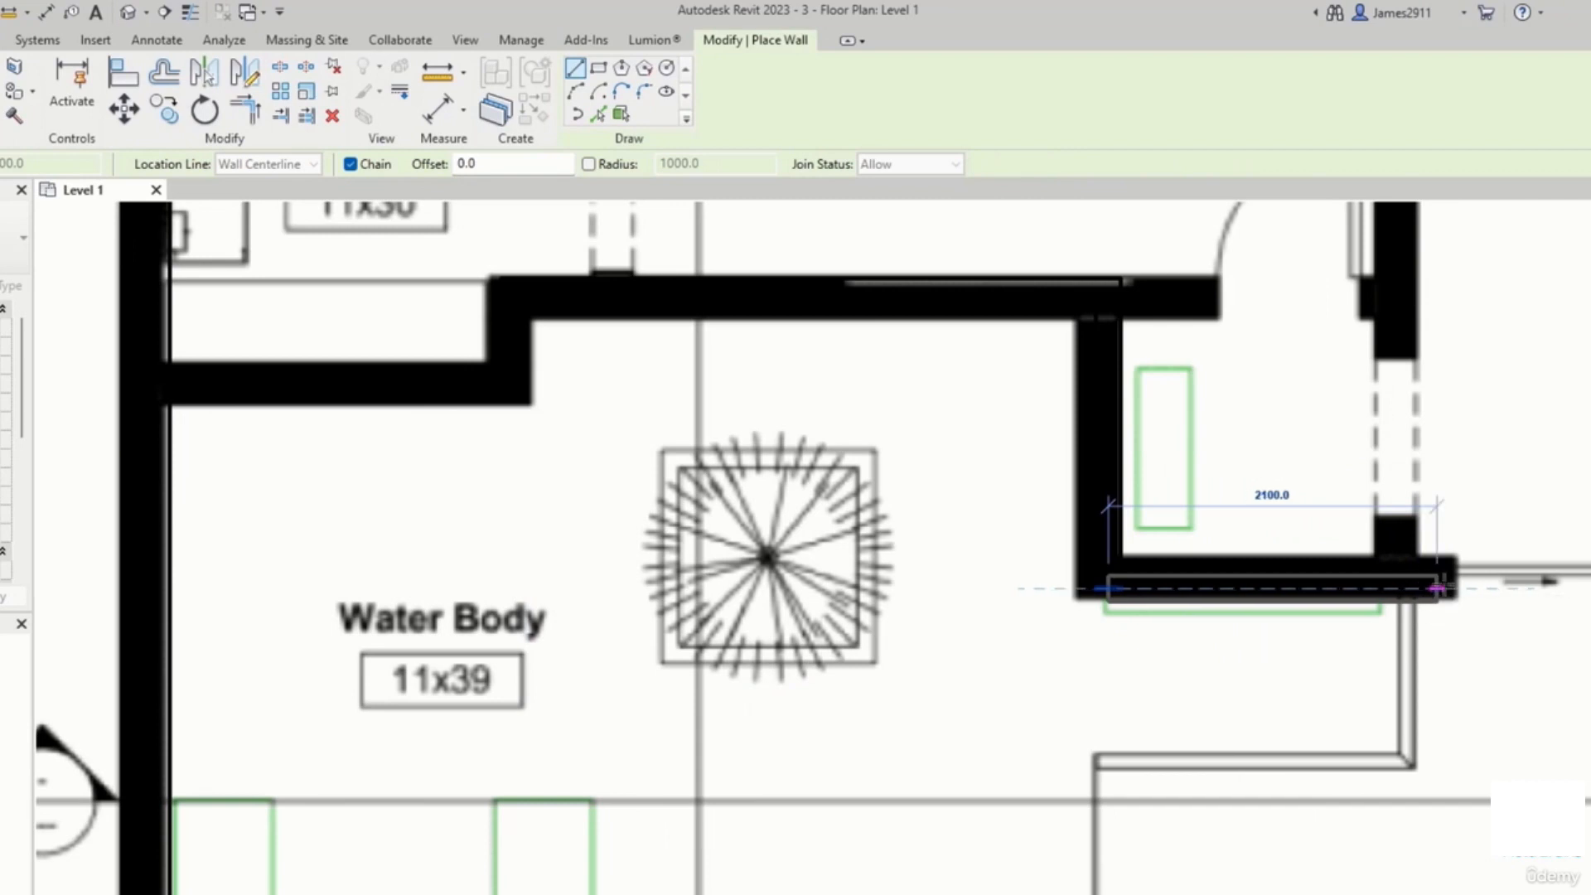
{"action": "scroll", "coordinate": [1462, 585], "scroll_direction": "down", "scroll_amount": 2}
{"action": "middle_click_drag", "start_coordinate": [1474, 586], "coordinate": [617, 635]}
{"action": "left_click", "coordinate": [617, 635]}
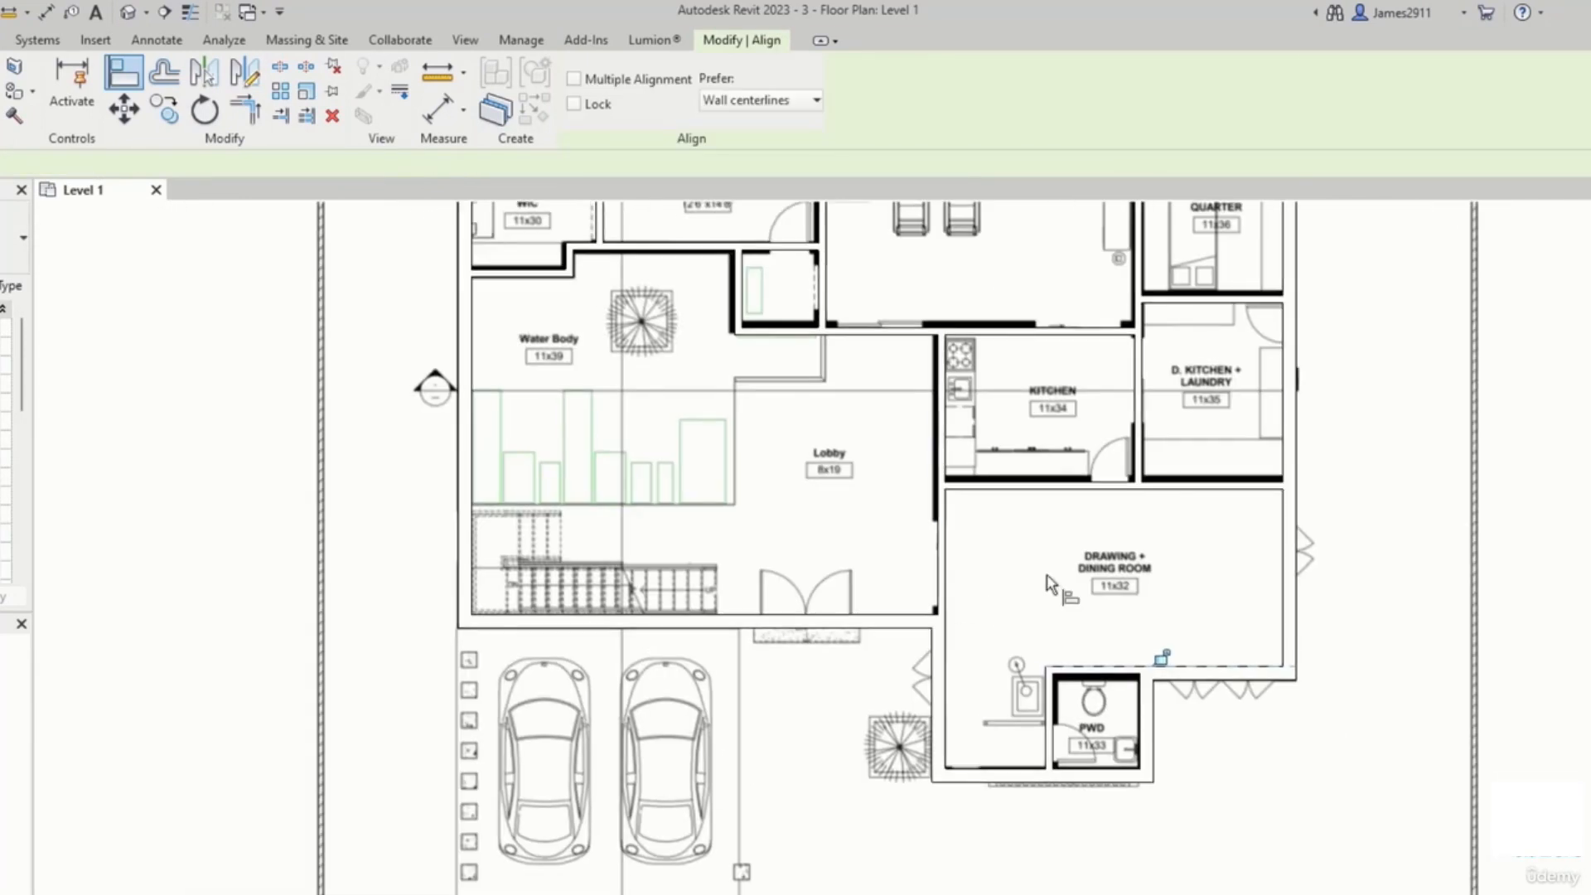
{"action": "key", "text": "Escape"}
Step: Start the Wall tool again and switch the wall type to Generic - 90mm Brick
{"action": "scroll", "coordinate": [879, 675], "scroll_direction": "down", "scroll_amount": 3}
{"action": "middle_click_drag", "start_coordinate": [878, 675], "coordinate": [839, 643]}
{"action": "scroll", "coordinate": [835, 694], "scroll_direction": "up", "scroll_amount": 1}
{"action": "left_click", "coordinate": [93, 39]}
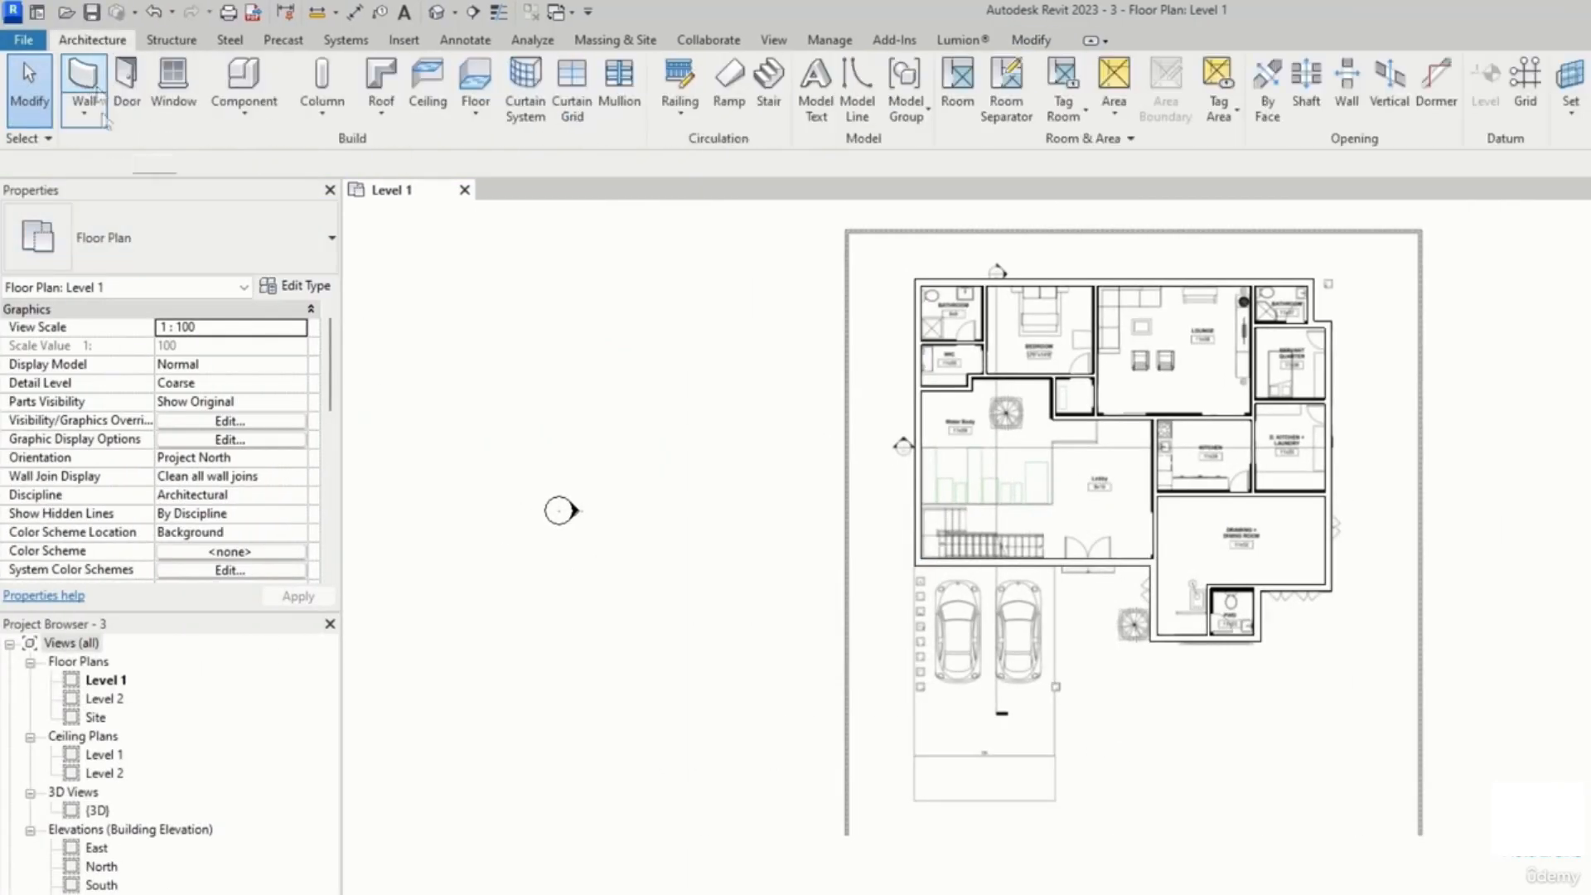
{"action": "left_click", "coordinate": [98, 106]}
{"action": "left_click", "coordinate": [166, 238]}
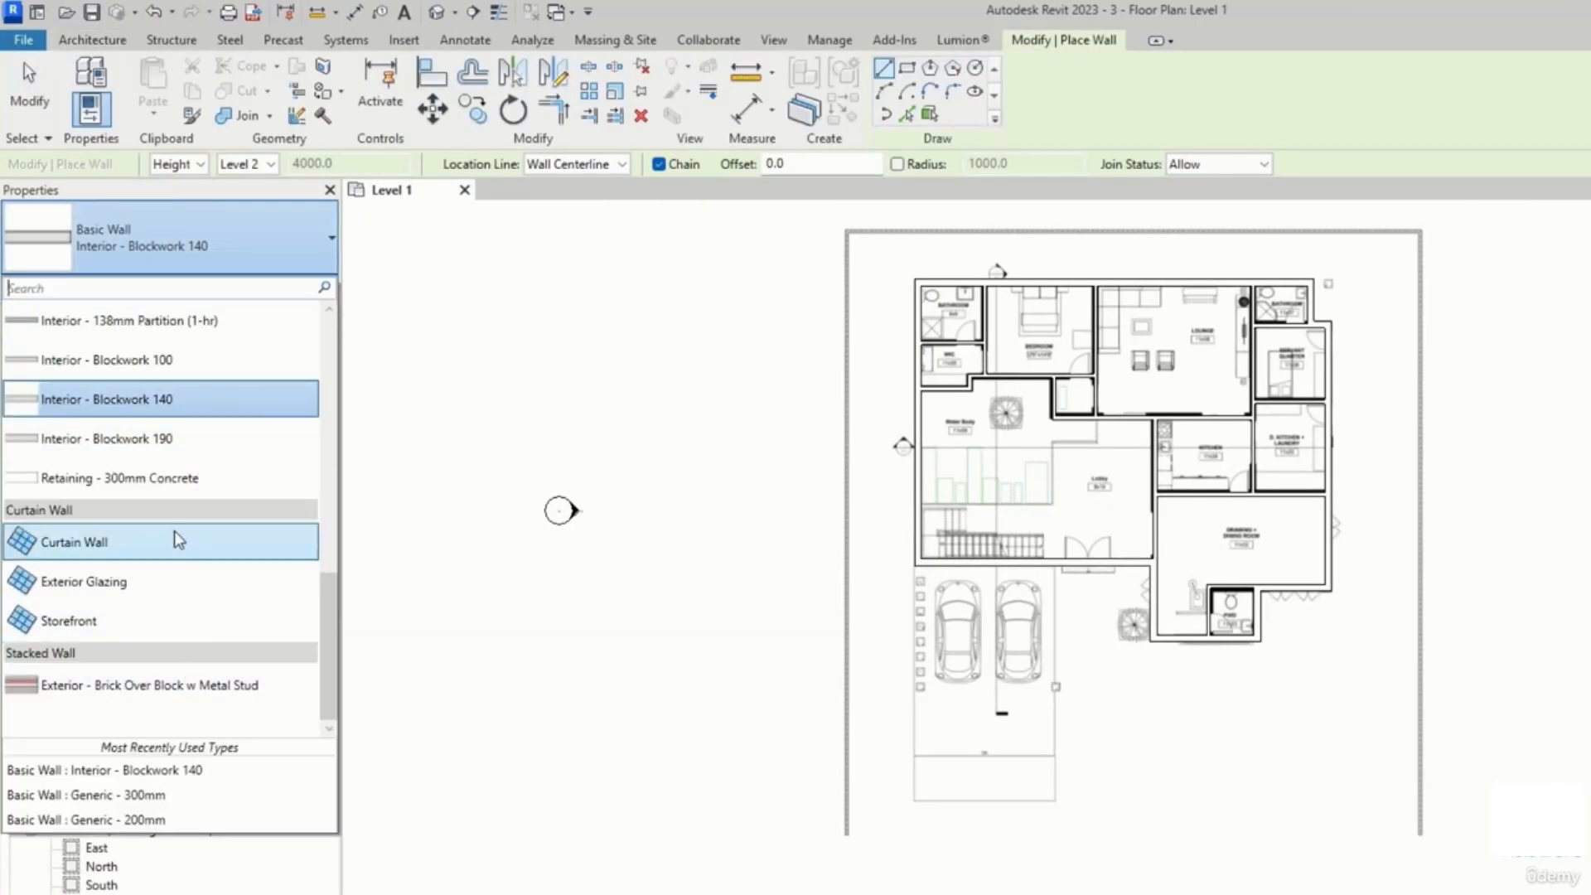
{"action": "scroll", "coordinate": [157, 514], "scroll_direction": "up", "scroll_amount": 5}
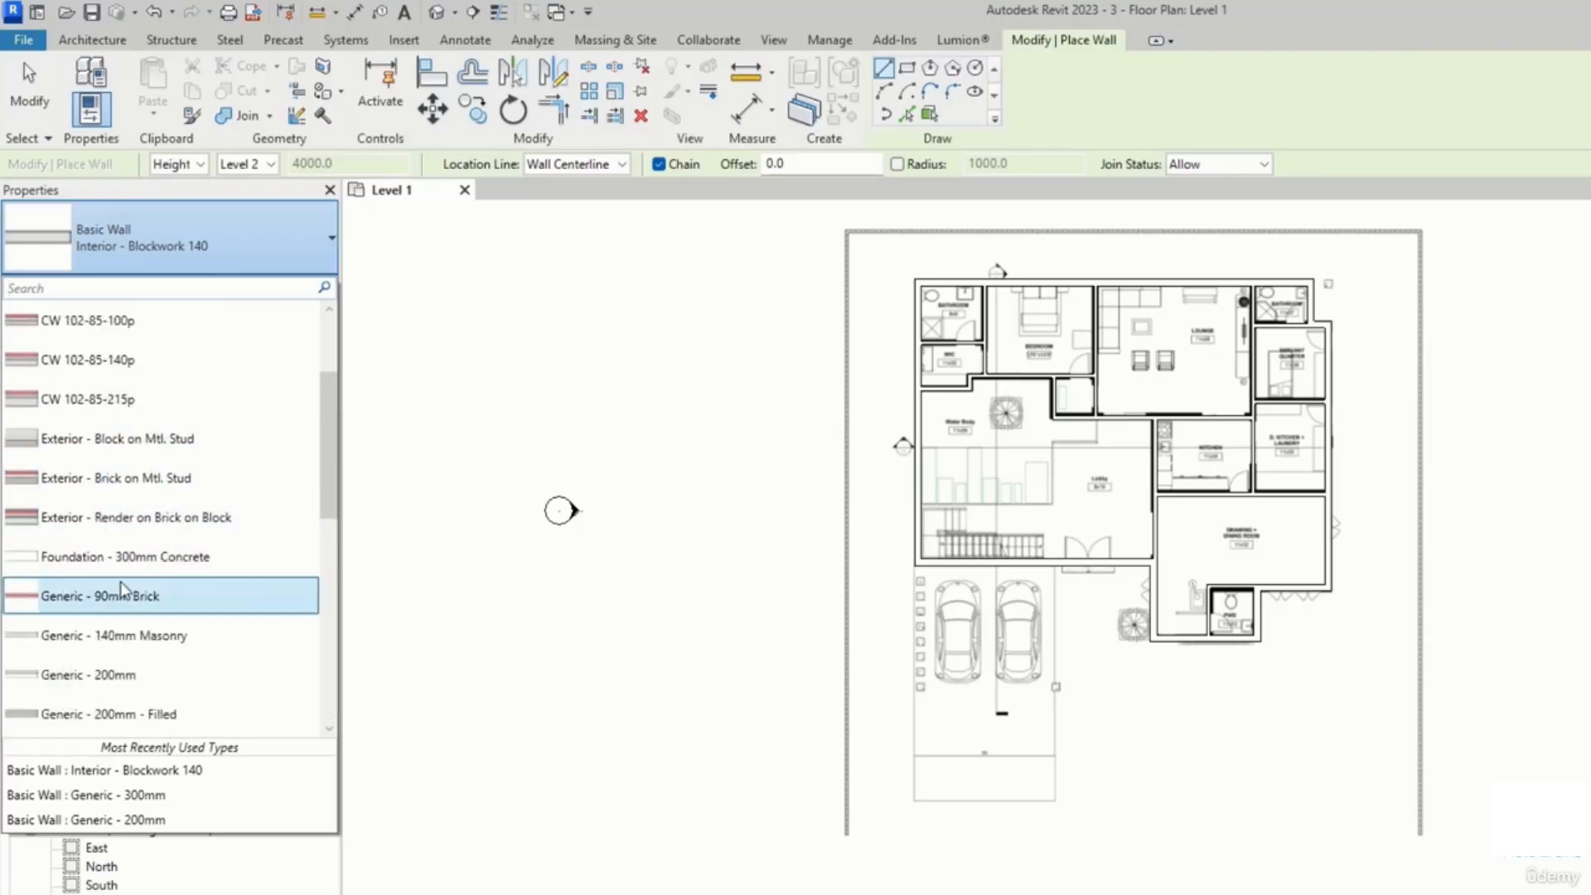
{"action": "left_click", "coordinate": [122, 595]}
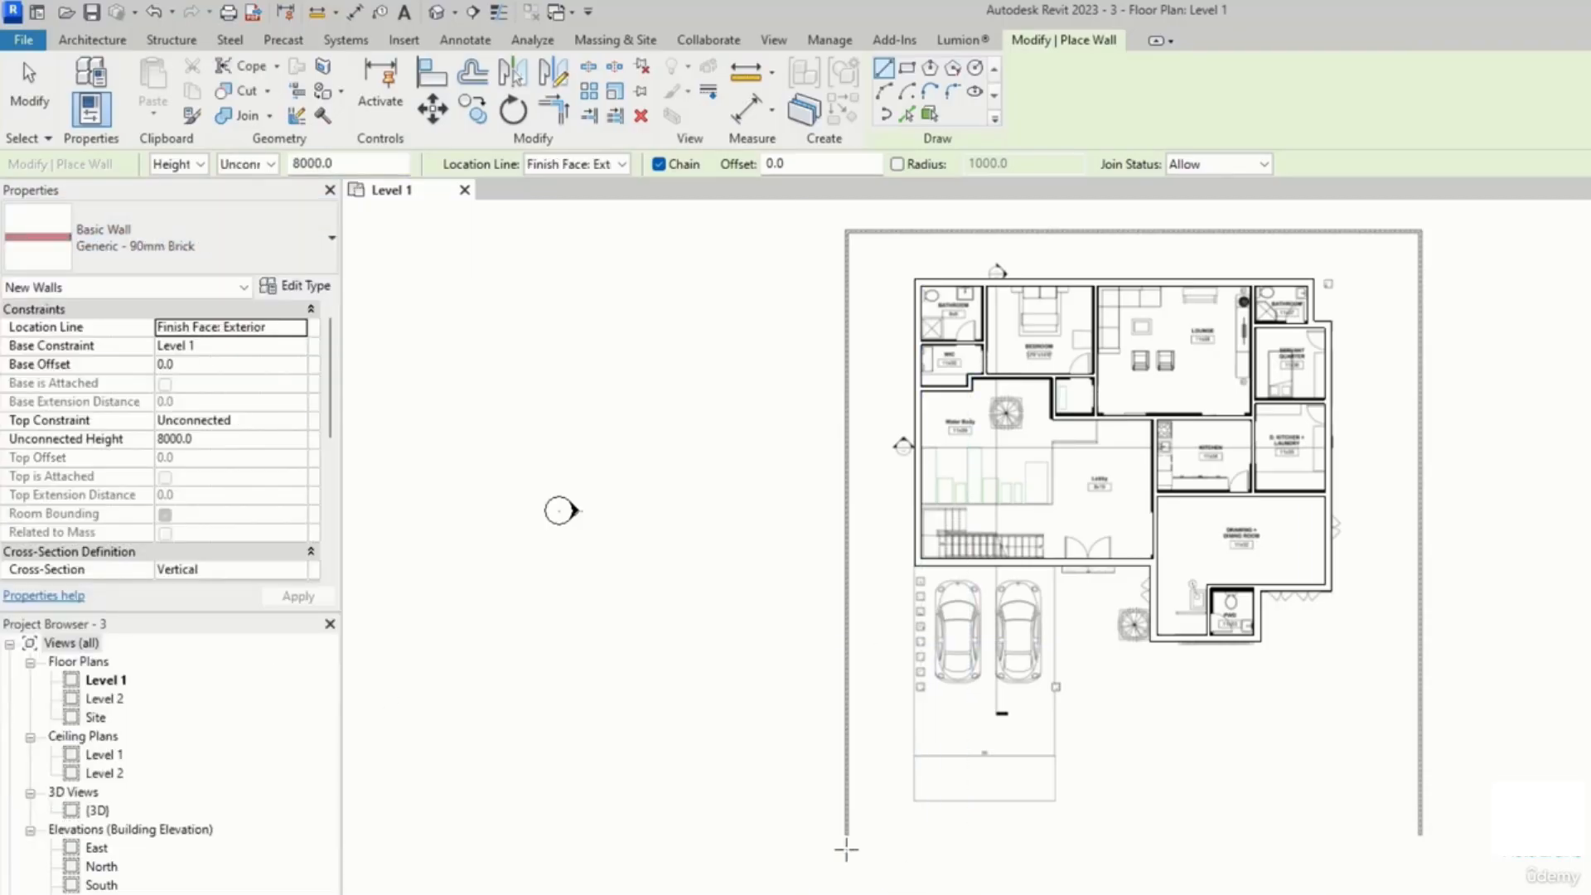
Step: Draw chained brick walls along the site's left, top and right boundary lines, then exit the Wall tool
{"action": "left_click", "coordinate": [846, 834]}
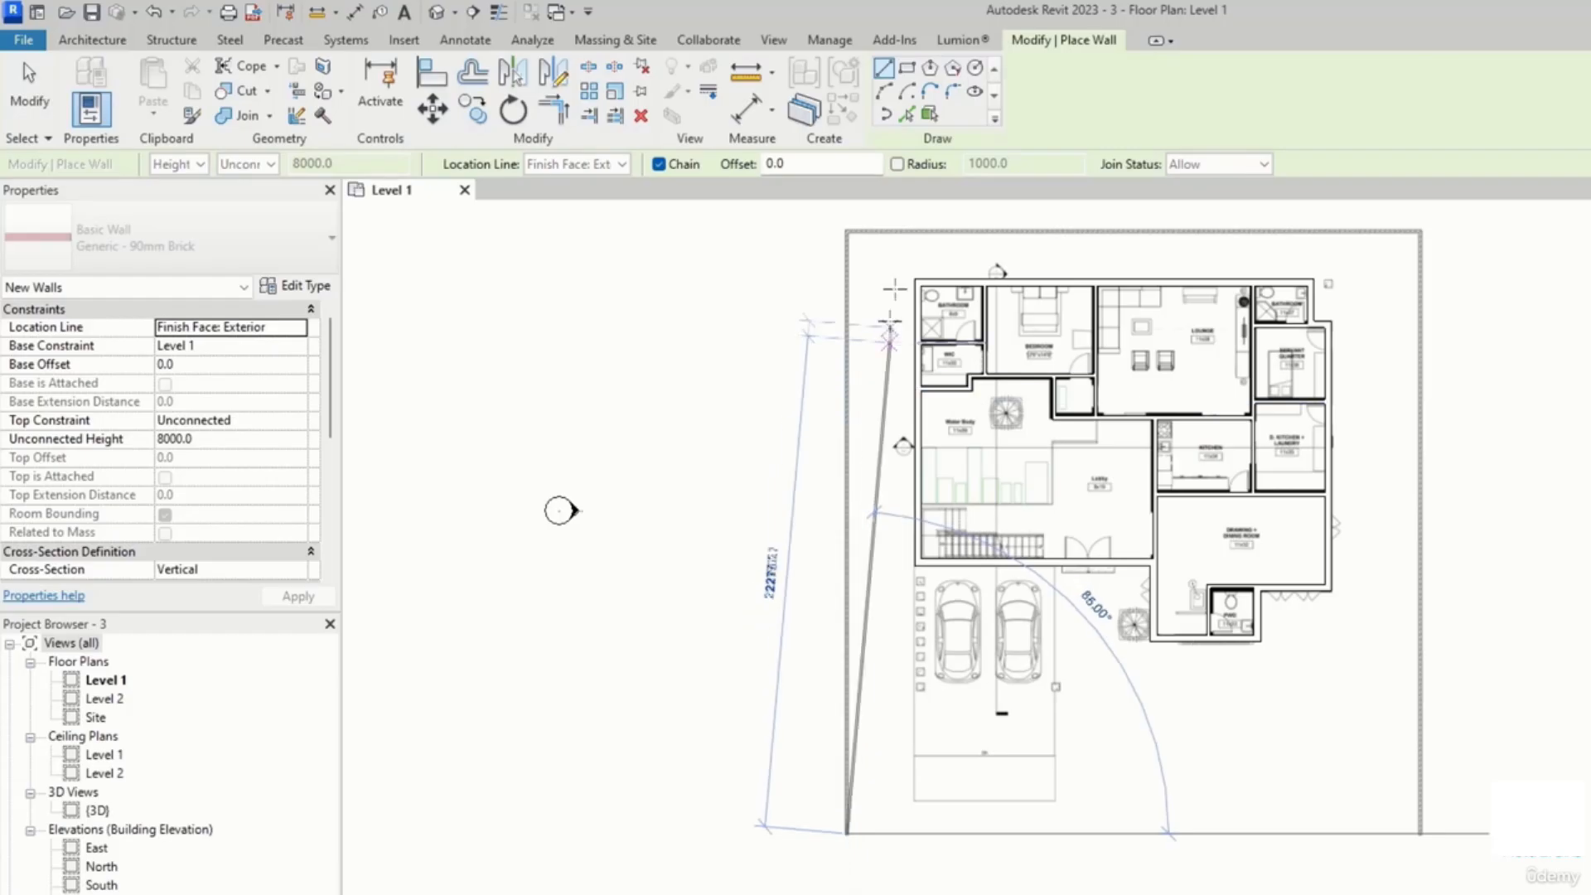
{"action": "left_click", "coordinate": [846, 234]}
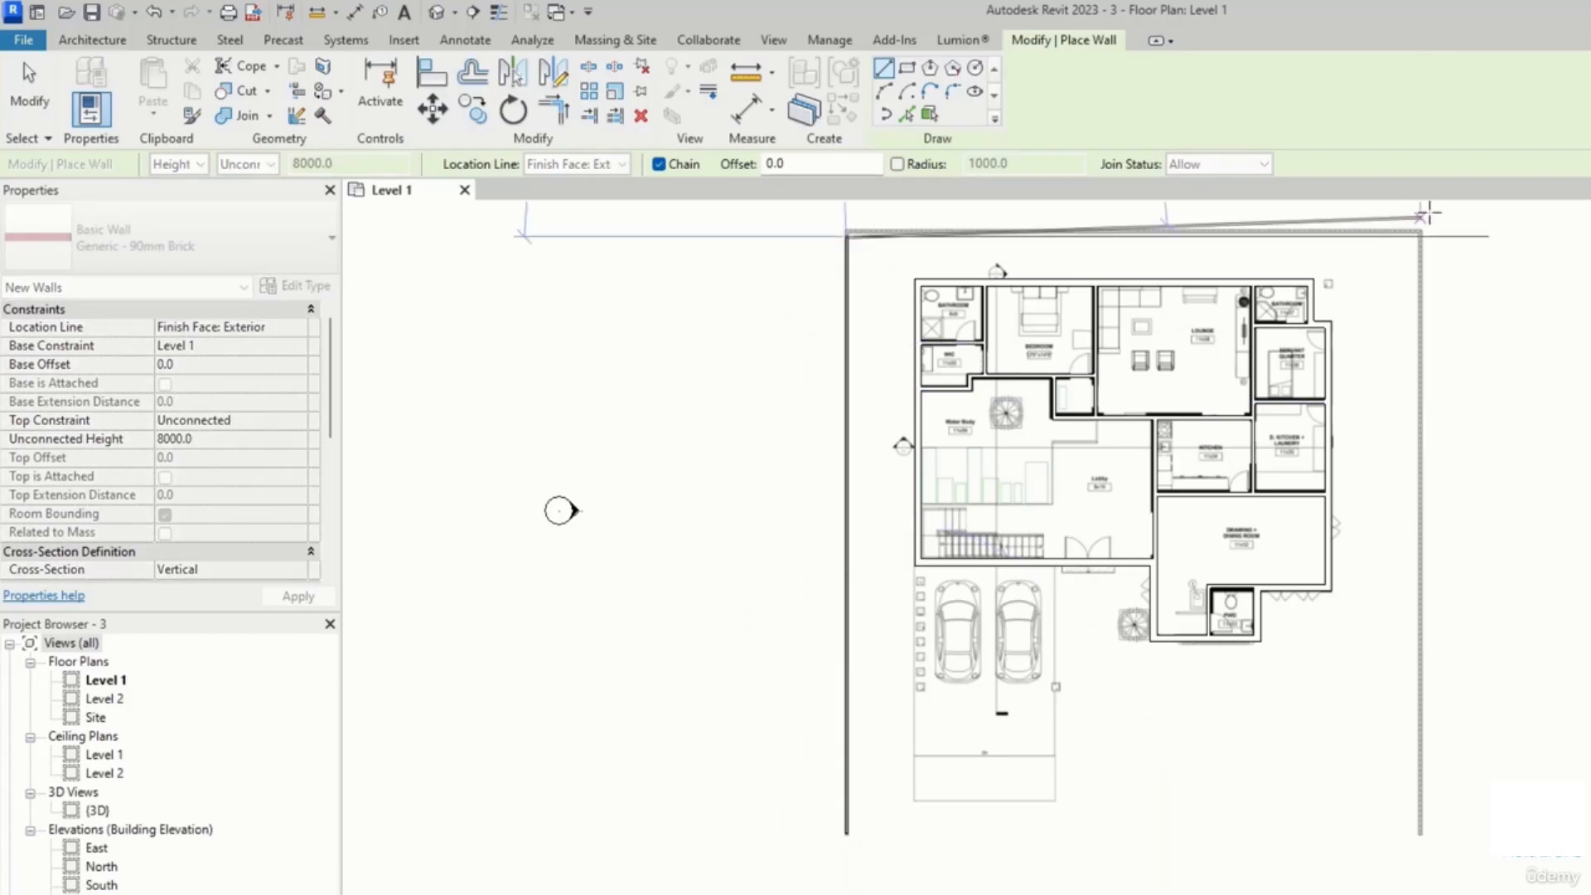
{"action": "left_click", "coordinate": [1421, 237]}
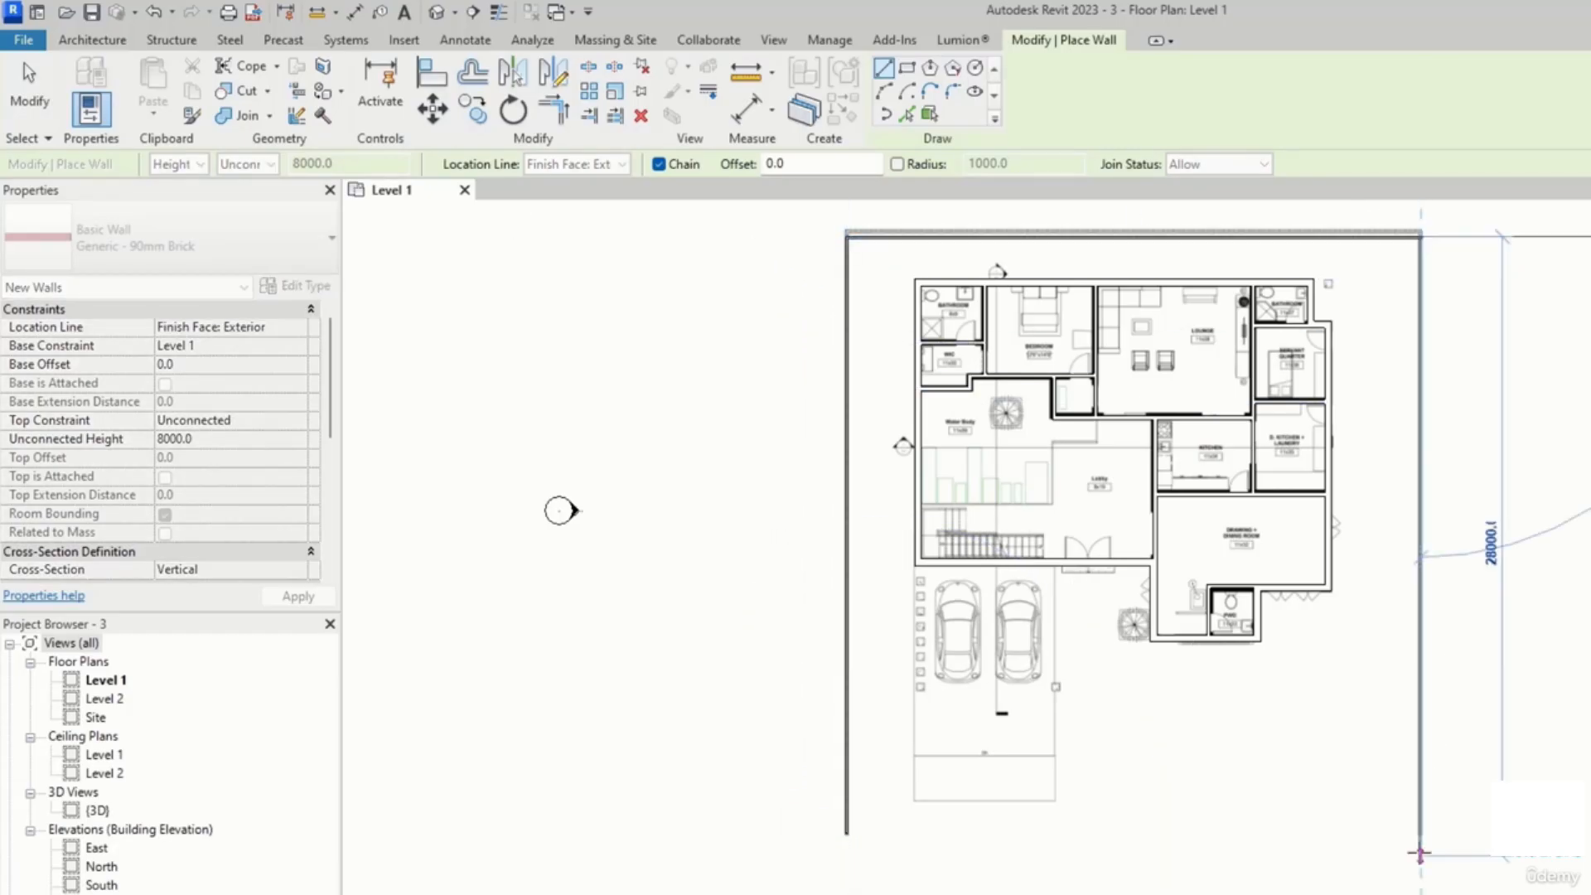
{"action": "left_click", "coordinate": [1421, 834]}
{"action": "key", "text": "Escape"}
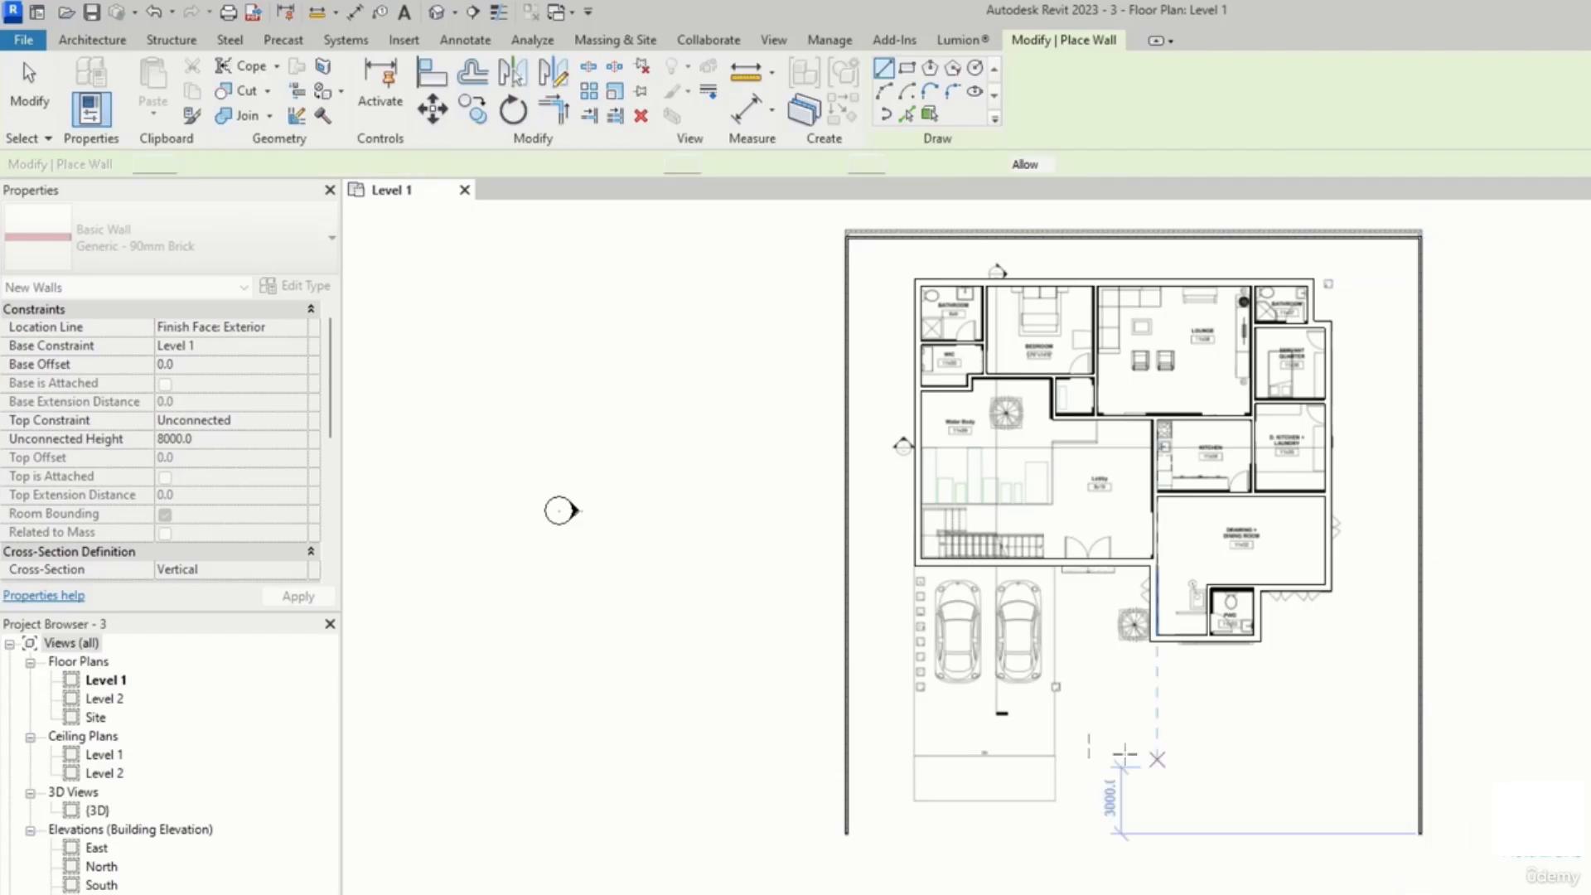
{"action": "scroll", "coordinate": [1035, 702], "scroll_direction": "up", "scroll_amount": 3}
{"action": "key", "text": "Escape"}
Step: Open the default 3D view and orbit around to inspect the modeled walls
{"action": "scroll", "coordinate": [1189, 598], "scroll_direction": "down", "scroll_amount": 3}
{"action": "middle_click_drag", "start_coordinate": [1189, 598], "coordinate": [1112, 690]}
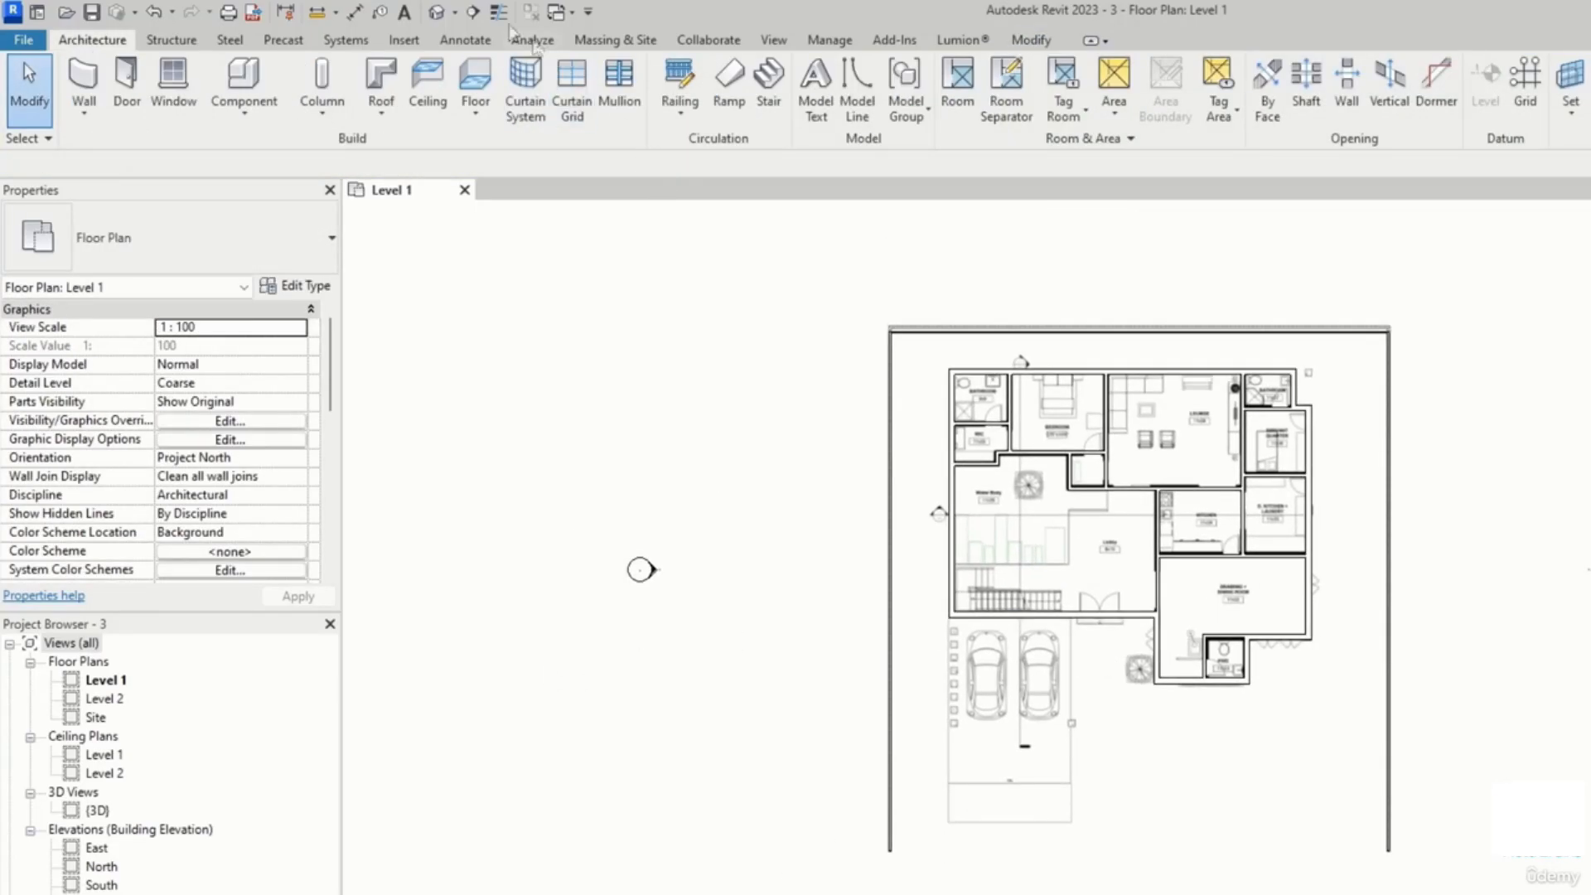
{"action": "left_click", "coordinate": [437, 12]}
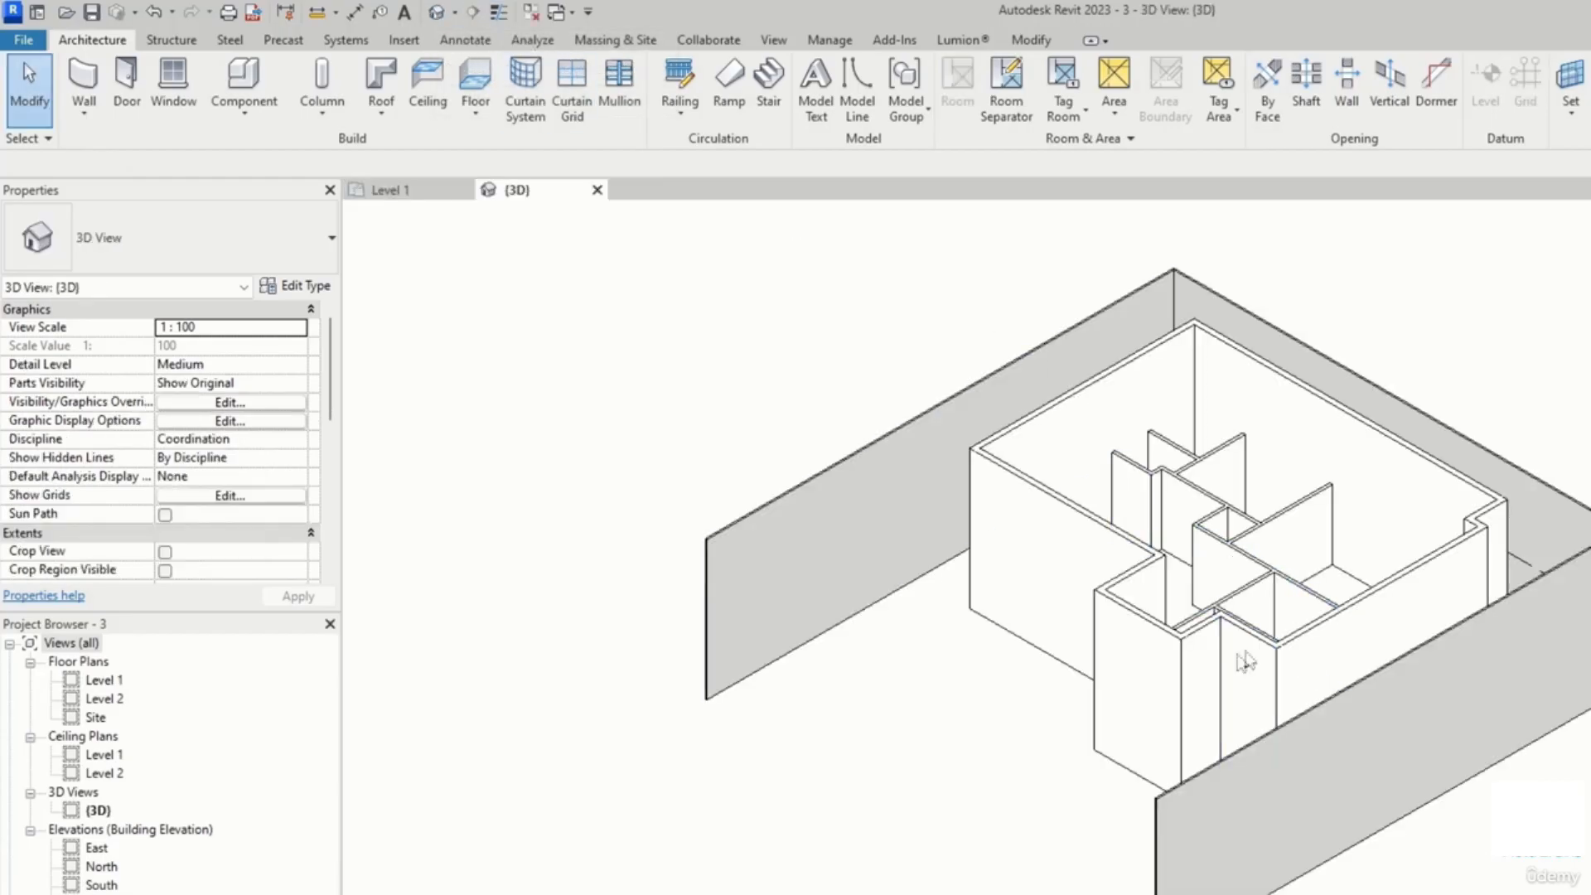
{"action": "scroll", "coordinate": [1067, 671], "scroll_direction": "down", "scroll_amount": 3}
{"action": "middle_click_drag", "start_coordinate": [1020, 693], "coordinate": [1328, 887], "text": "shift"}
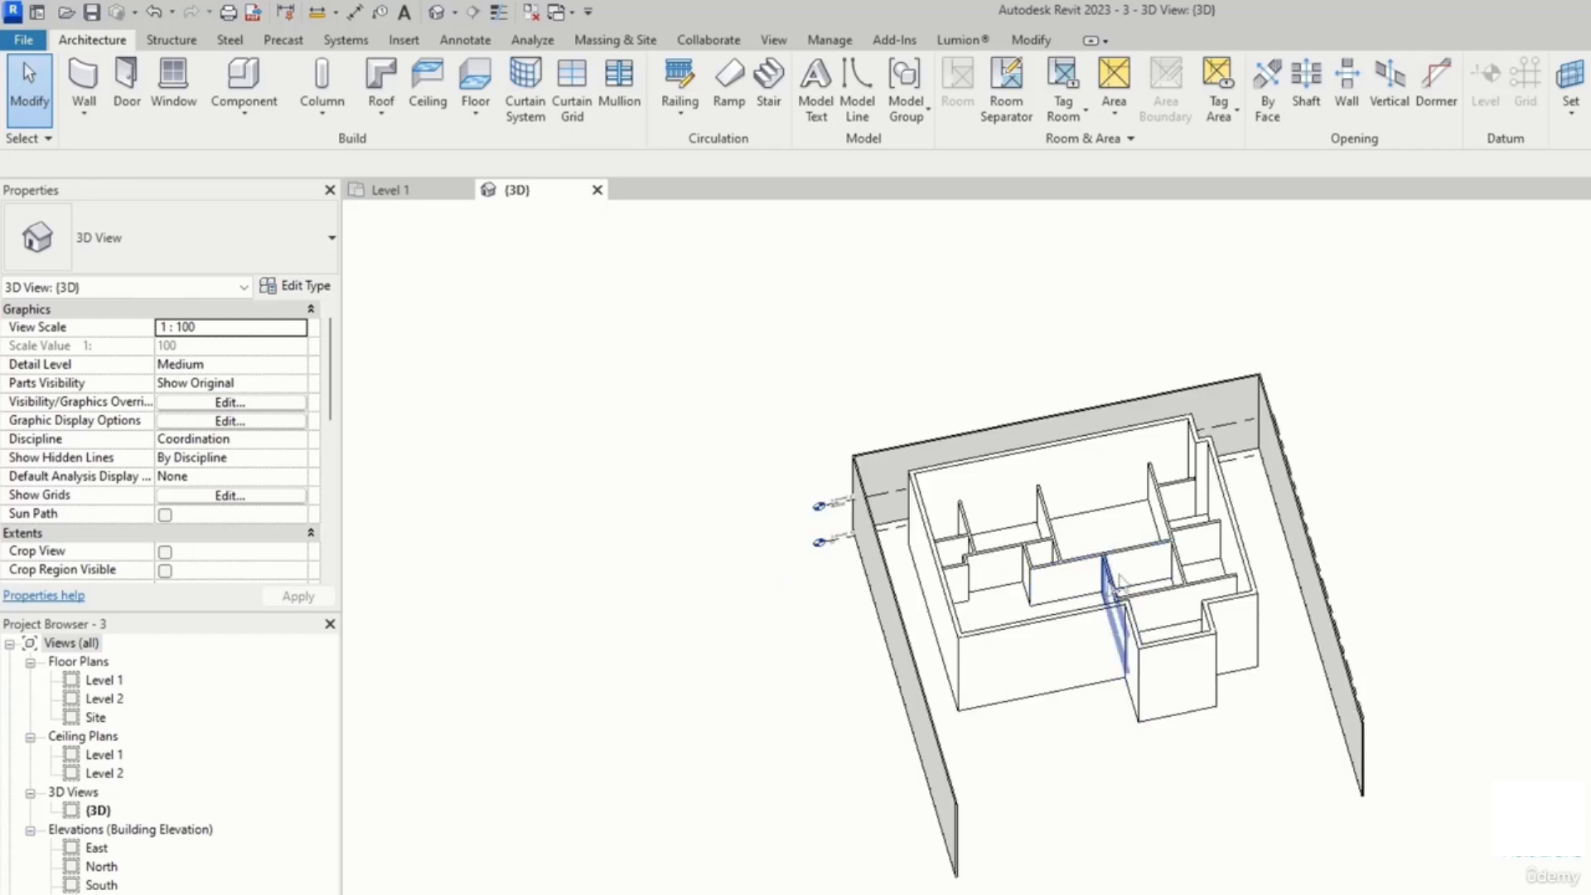
{"action": "scroll", "coordinate": [1120, 580], "scroll_direction": "up", "scroll_amount": 2}
{"action": "scroll", "coordinate": [1120, 580], "scroll_direction": "down", "scroll_amount": 4}
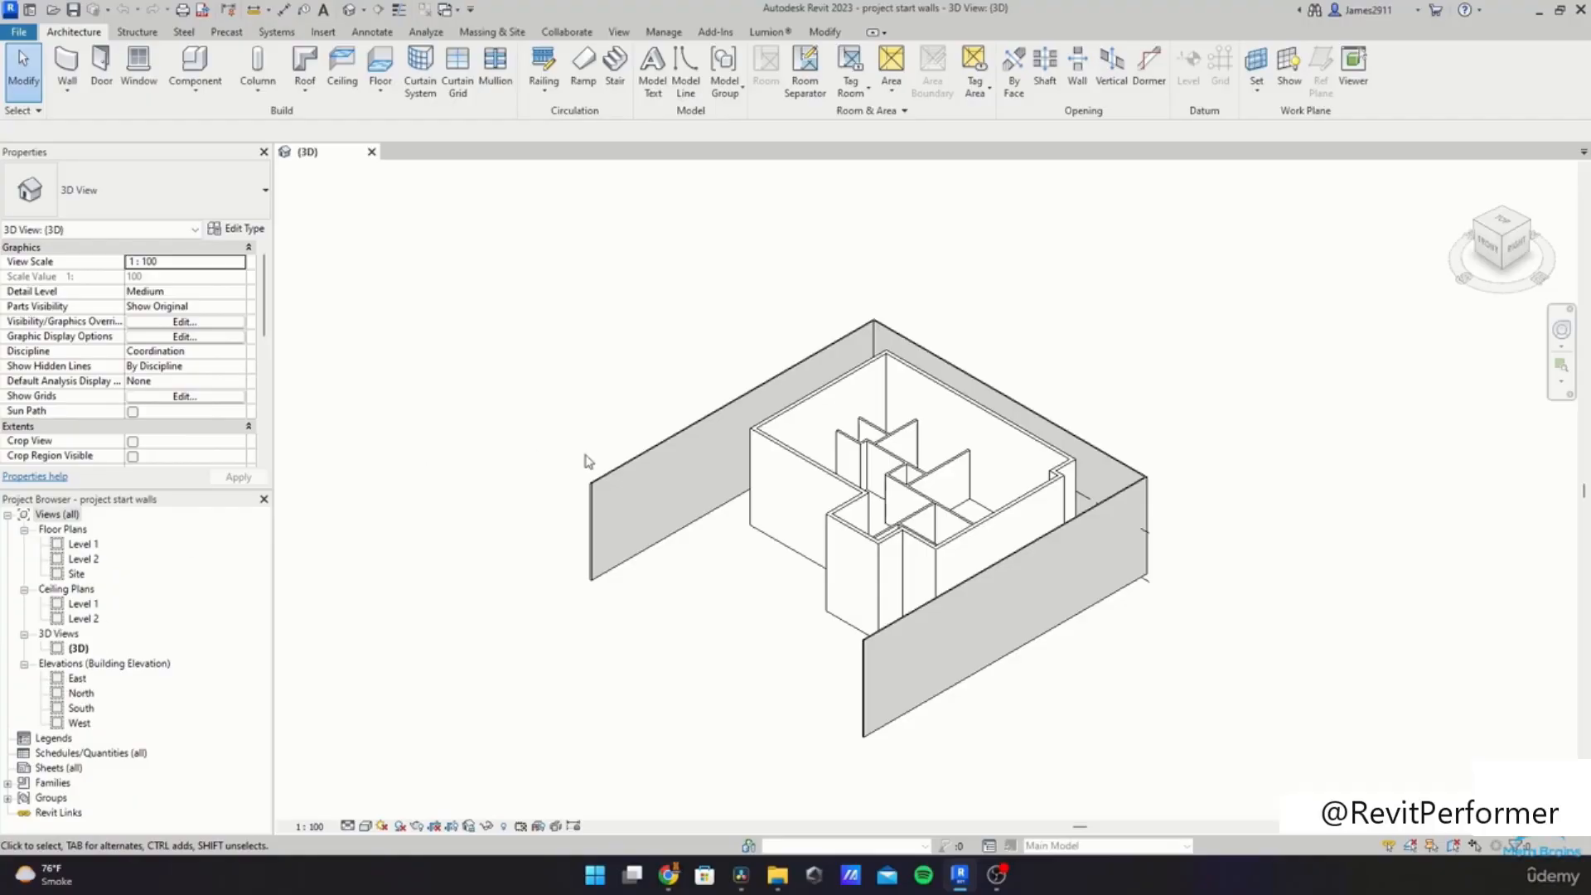
{"action": "scroll", "coordinate": [928, 564], "scroll_direction": "up", "scroll_amount": 1}
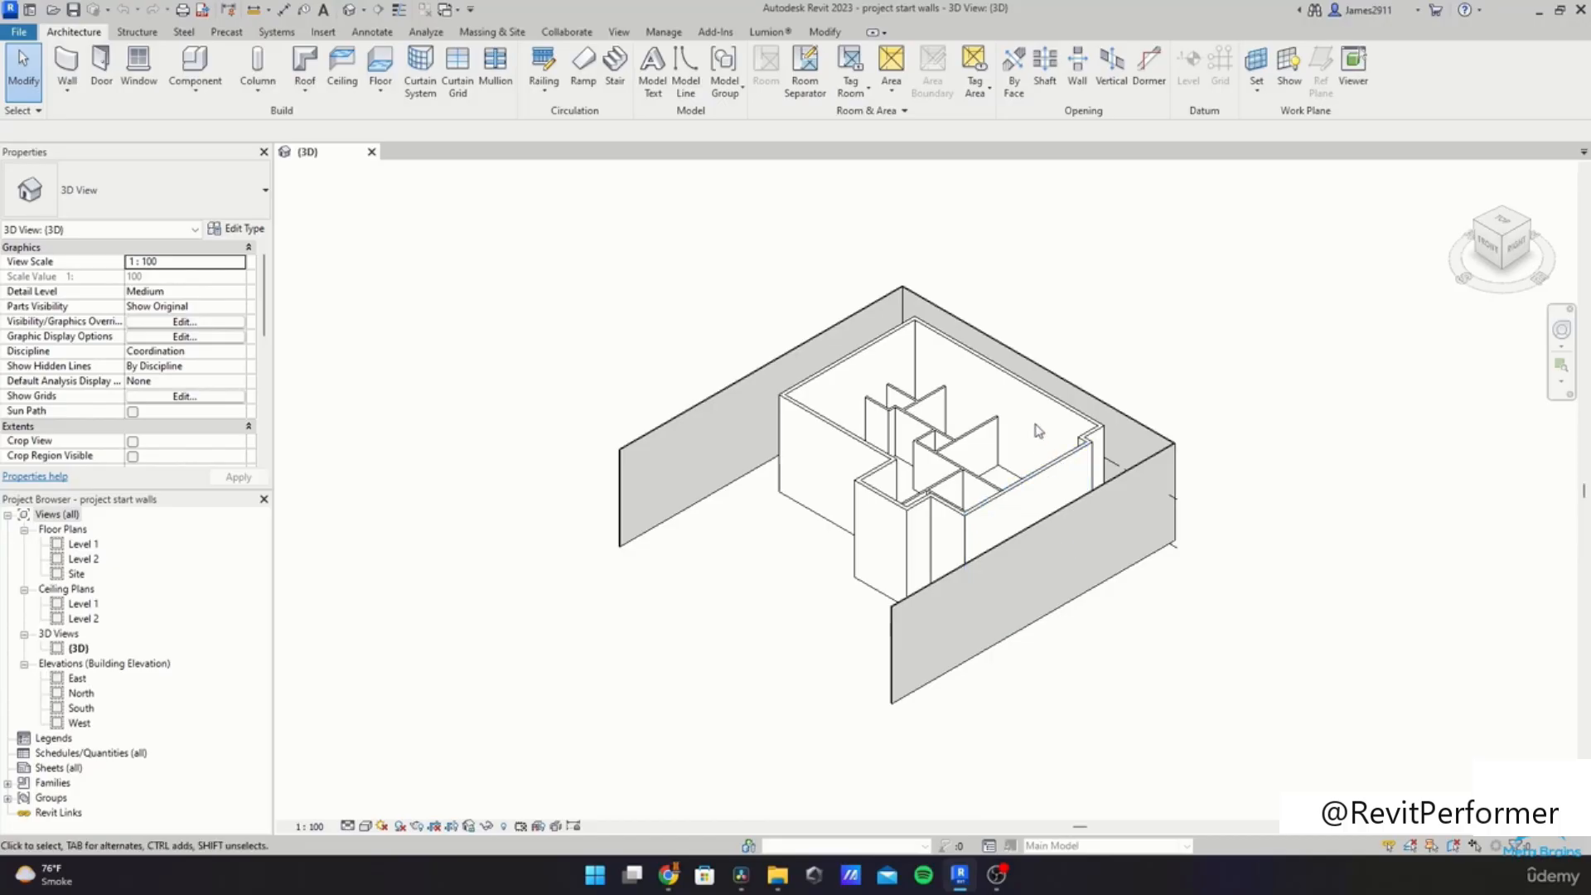
{"action": "scroll", "coordinate": [1050, 428], "scroll_direction": "up", "scroll_amount": 4}
{"action": "scroll", "coordinate": [1051, 428], "scroll_direction": "down", "scroll_amount": 3}
{"action": "middle_click_drag", "start_coordinate": [1125, 421], "coordinate": [731, 515], "text": "shift"}
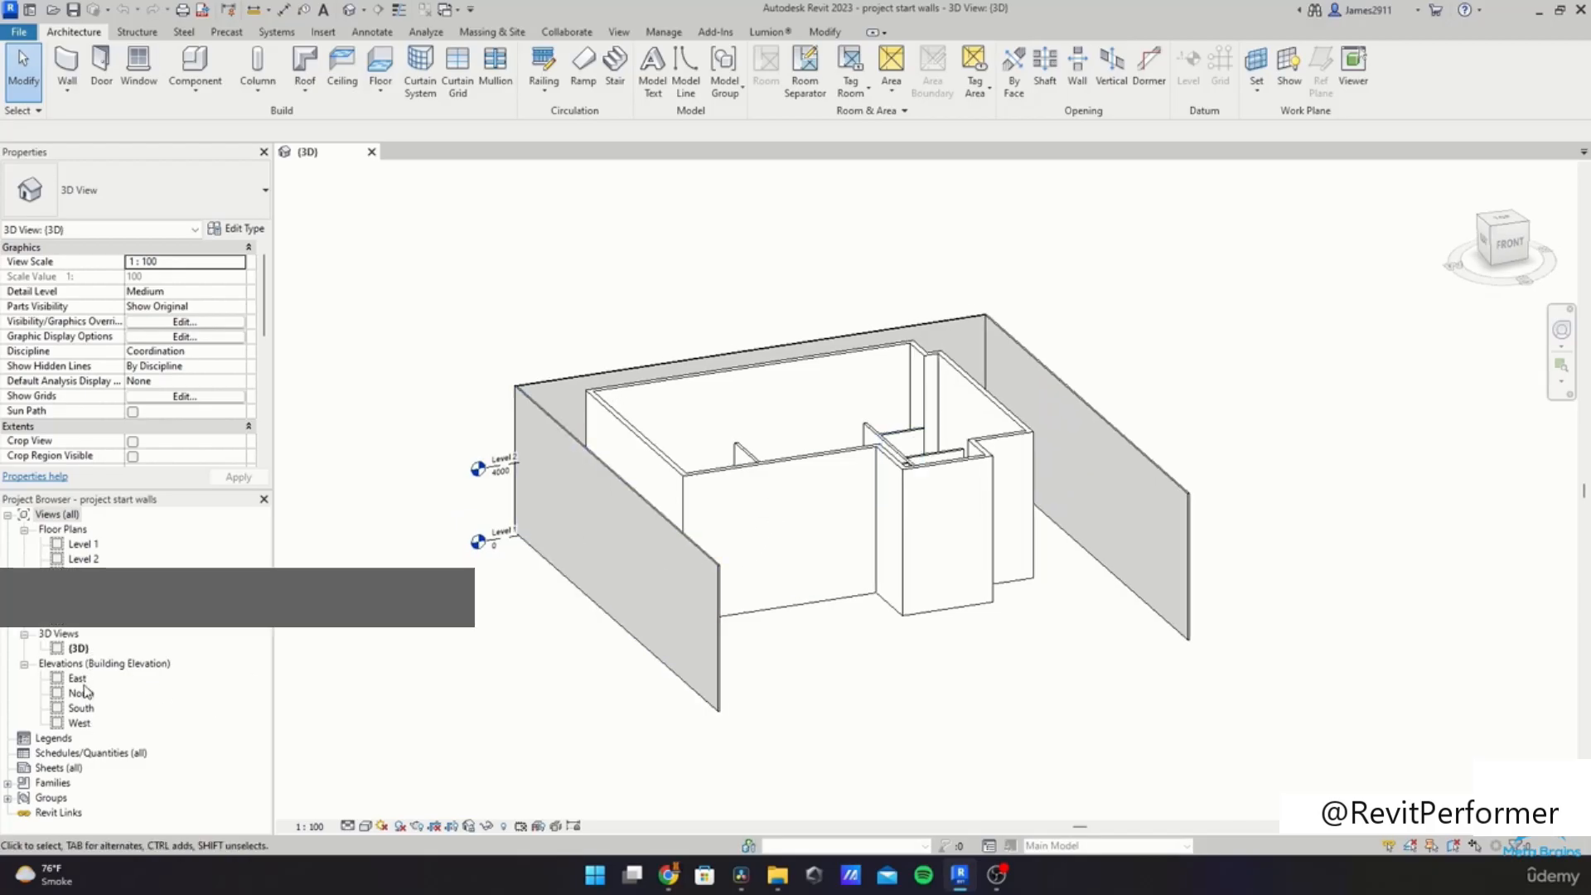
Step: Open the East elevation and examine the Level 1 and Level 2 markers
{"action": "left_click", "coordinate": [78, 679]}
{"action": "left_click", "coordinate": [43, 665]}
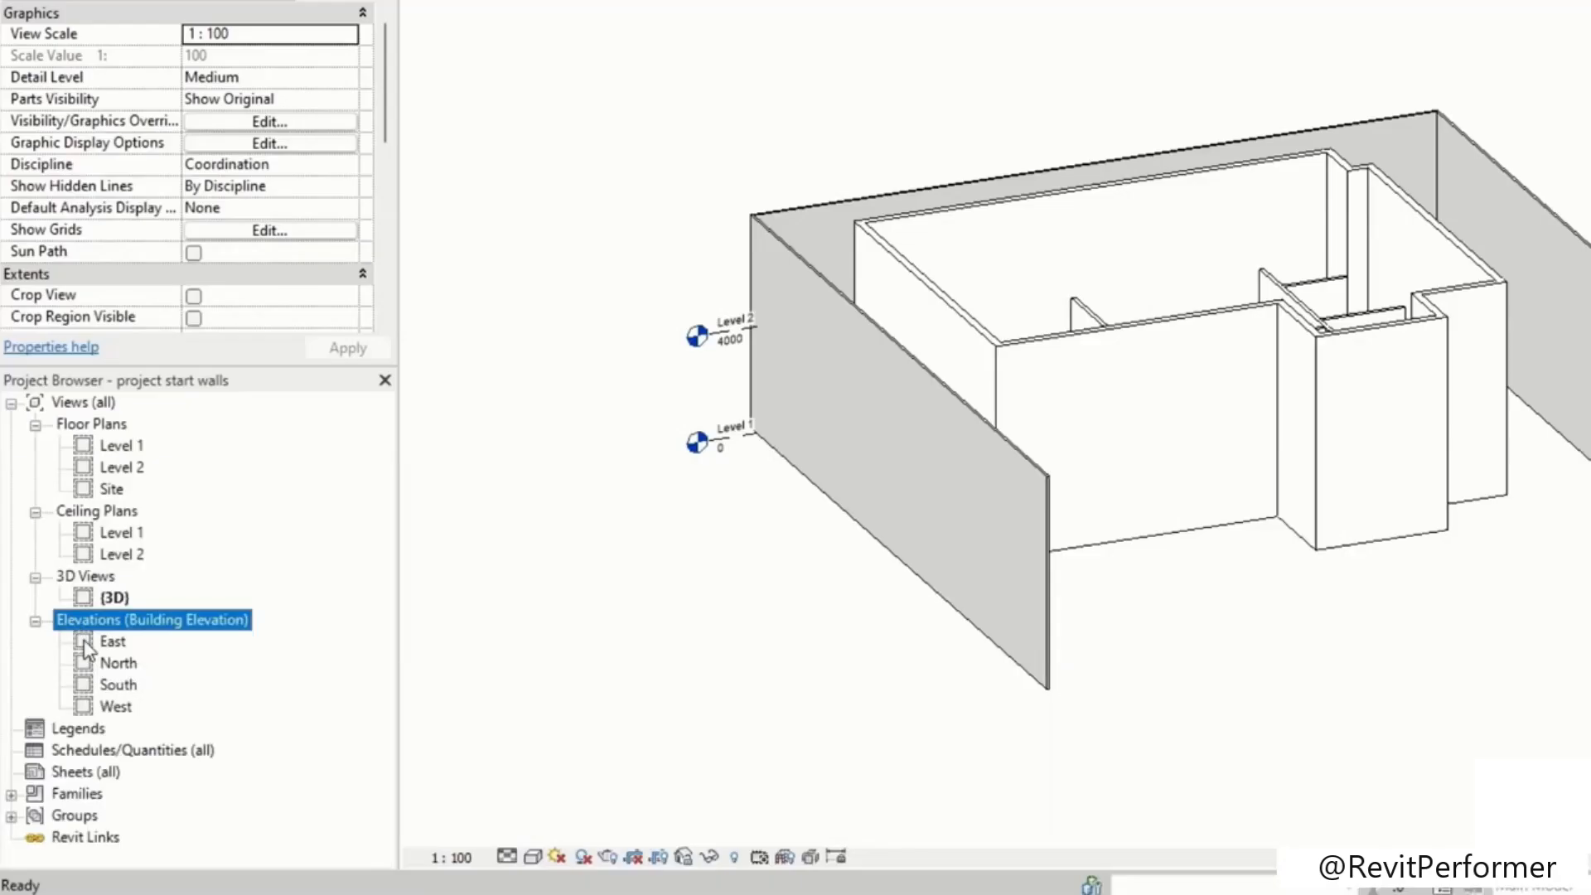
{"action": "double_click", "coordinate": [112, 643]}
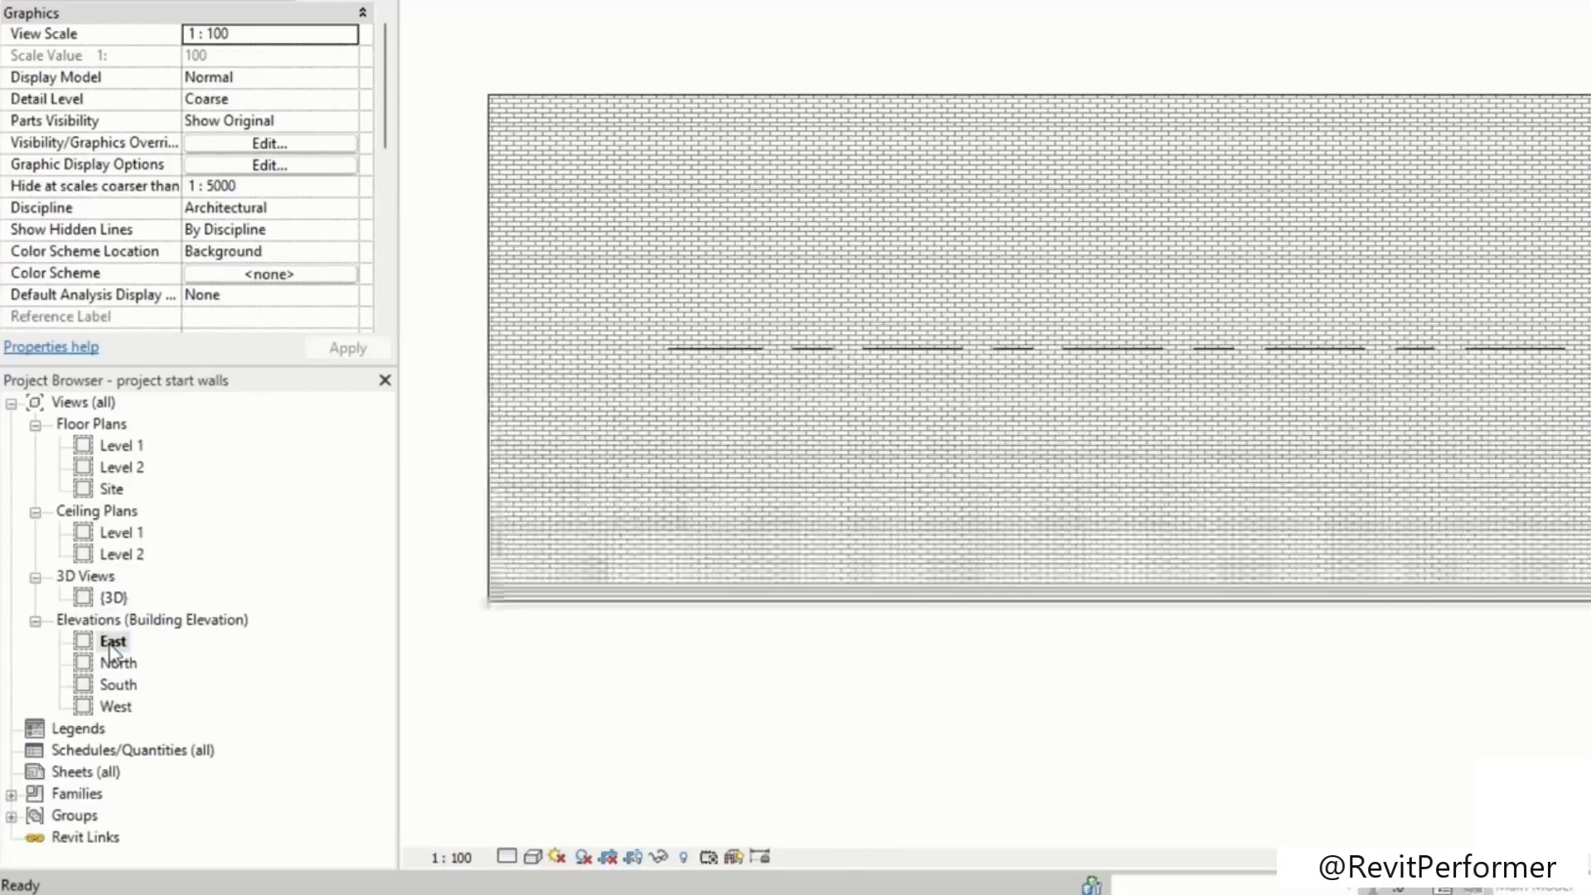
{"action": "scroll", "coordinate": [1337, 360], "scroll_direction": "down", "scroll_amount": 5}
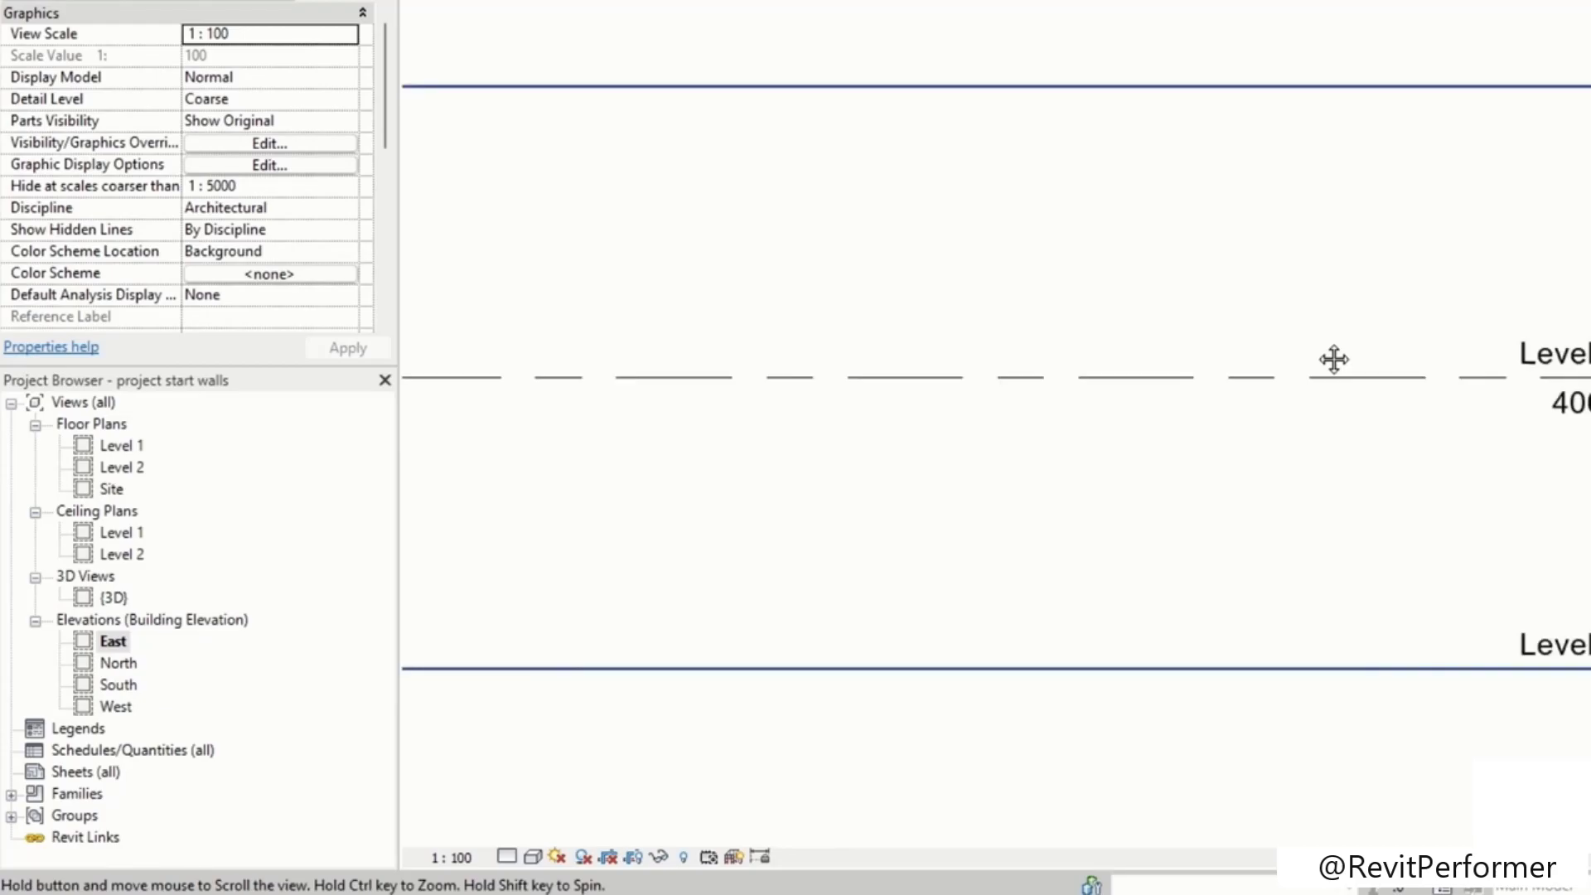
{"action": "scroll", "coordinate": [1466, 373], "scroll_direction": "up", "scroll_amount": 2}
{"action": "scroll", "coordinate": [1512, 420], "scroll_direction": "down", "scroll_amount": 2}
{"action": "scroll", "coordinate": [1520, 642], "scroll_direction": "up", "scroll_amount": 3}
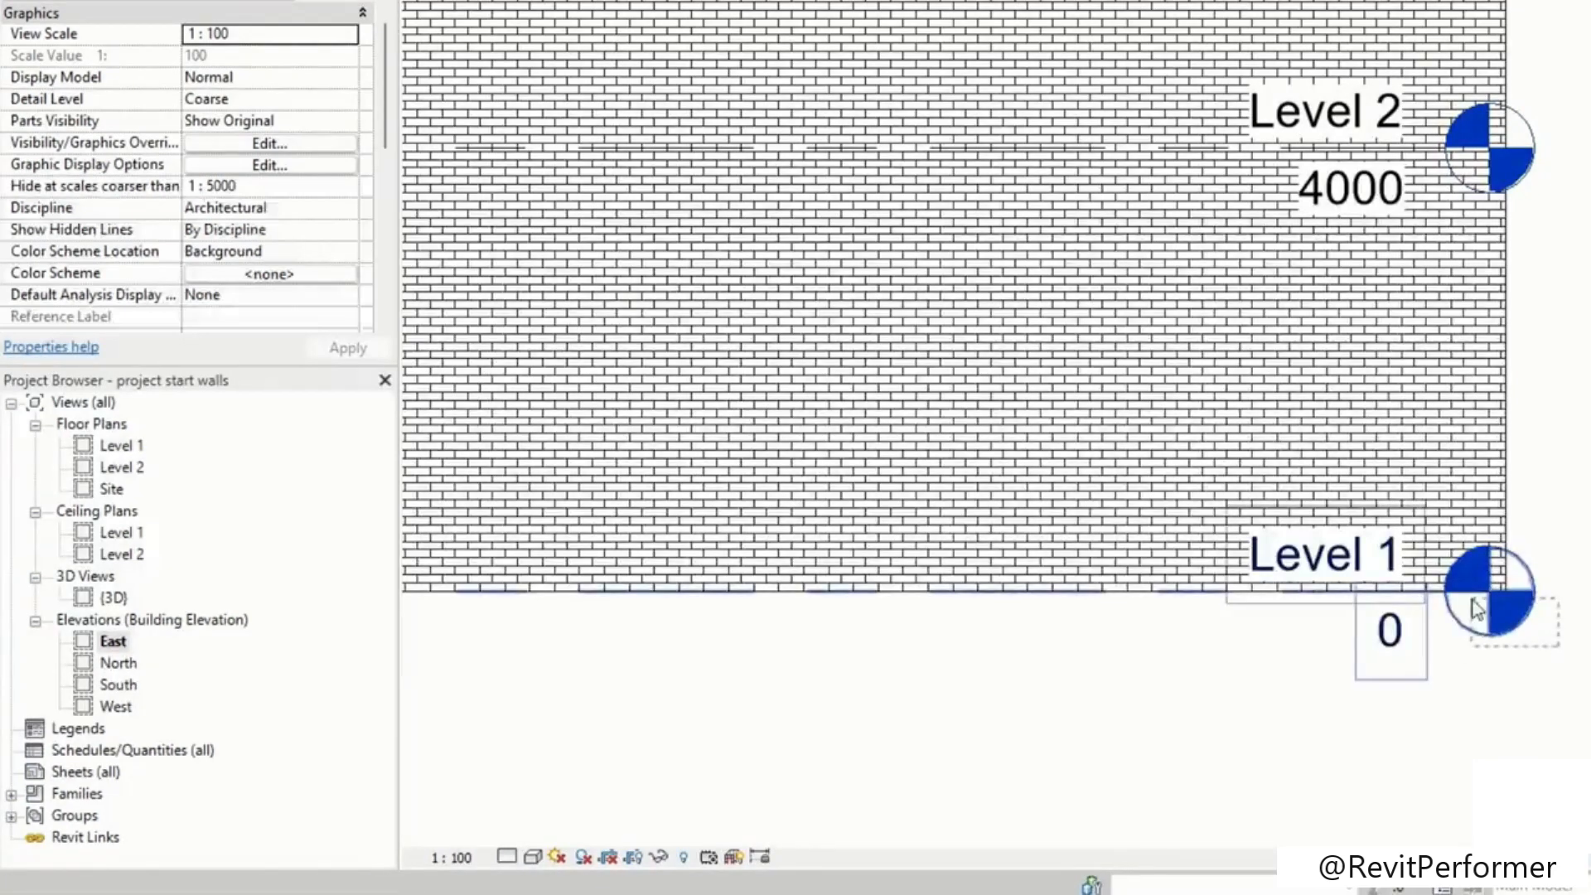
{"action": "left_click", "coordinate": [1466, 589]}
{"action": "scroll", "coordinate": [1450, 609], "scroll_direction": "up", "scroll_amount": 1}
{"action": "mouse_move", "coordinate": [1444, 591]}
{"action": "left_mouse_down"}
{"action": "mouse_move", "coordinate": [1522, 580]}
{"action": "mouse_move", "coordinate": [1421, 638]}
{"action": "mouse_move", "coordinate": [1355, 635]}
{"action": "left_mouse_up"}
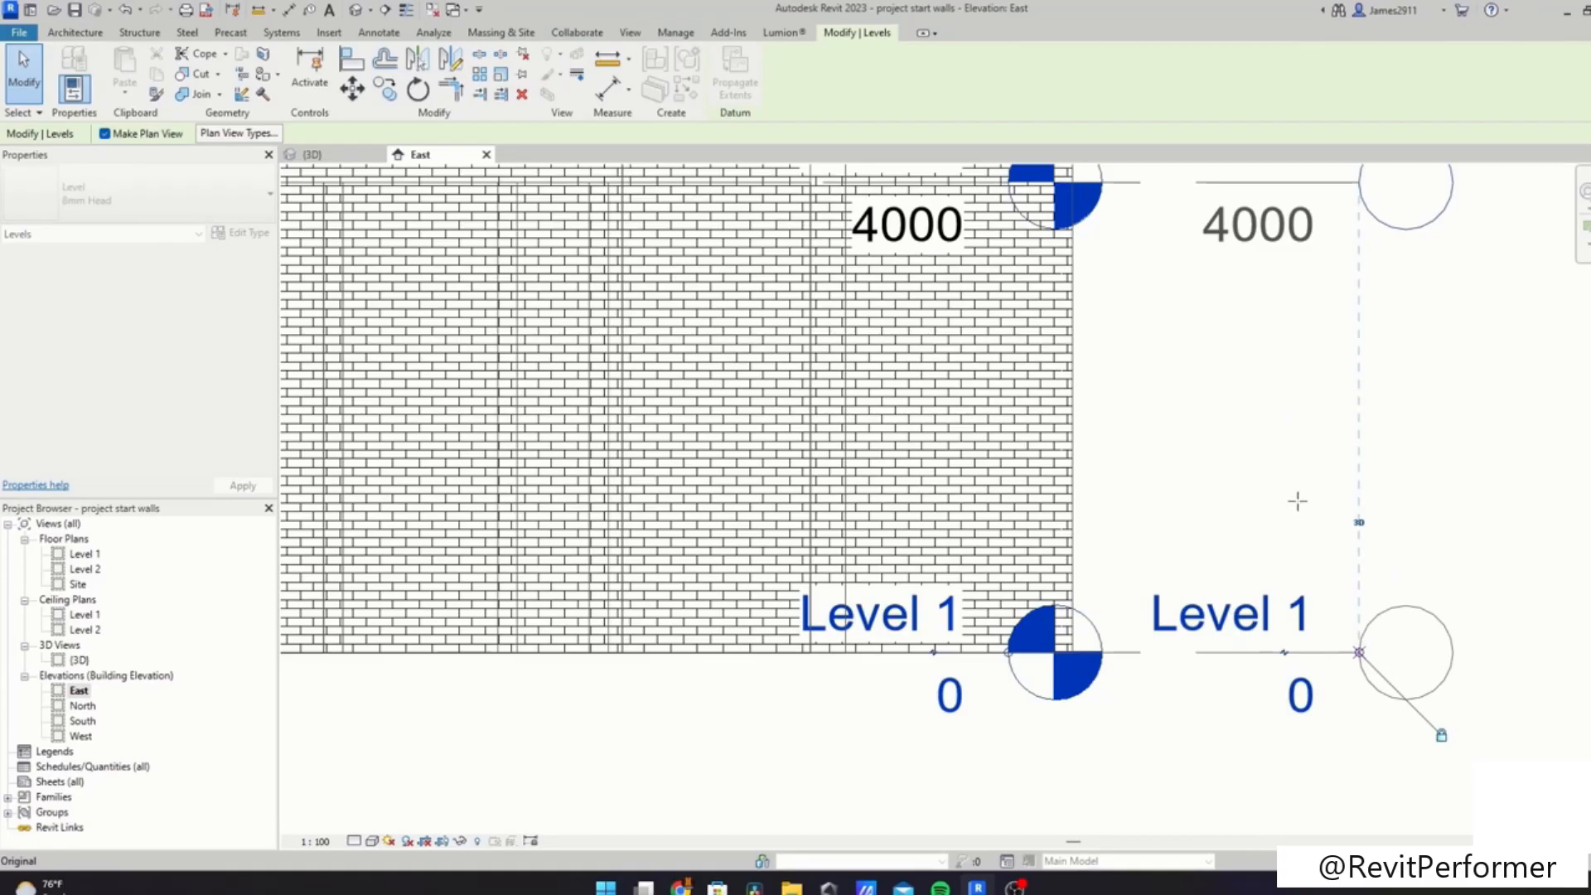
{"action": "scroll", "coordinate": [1298, 500], "scroll_direction": "down", "scroll_amount": 3}
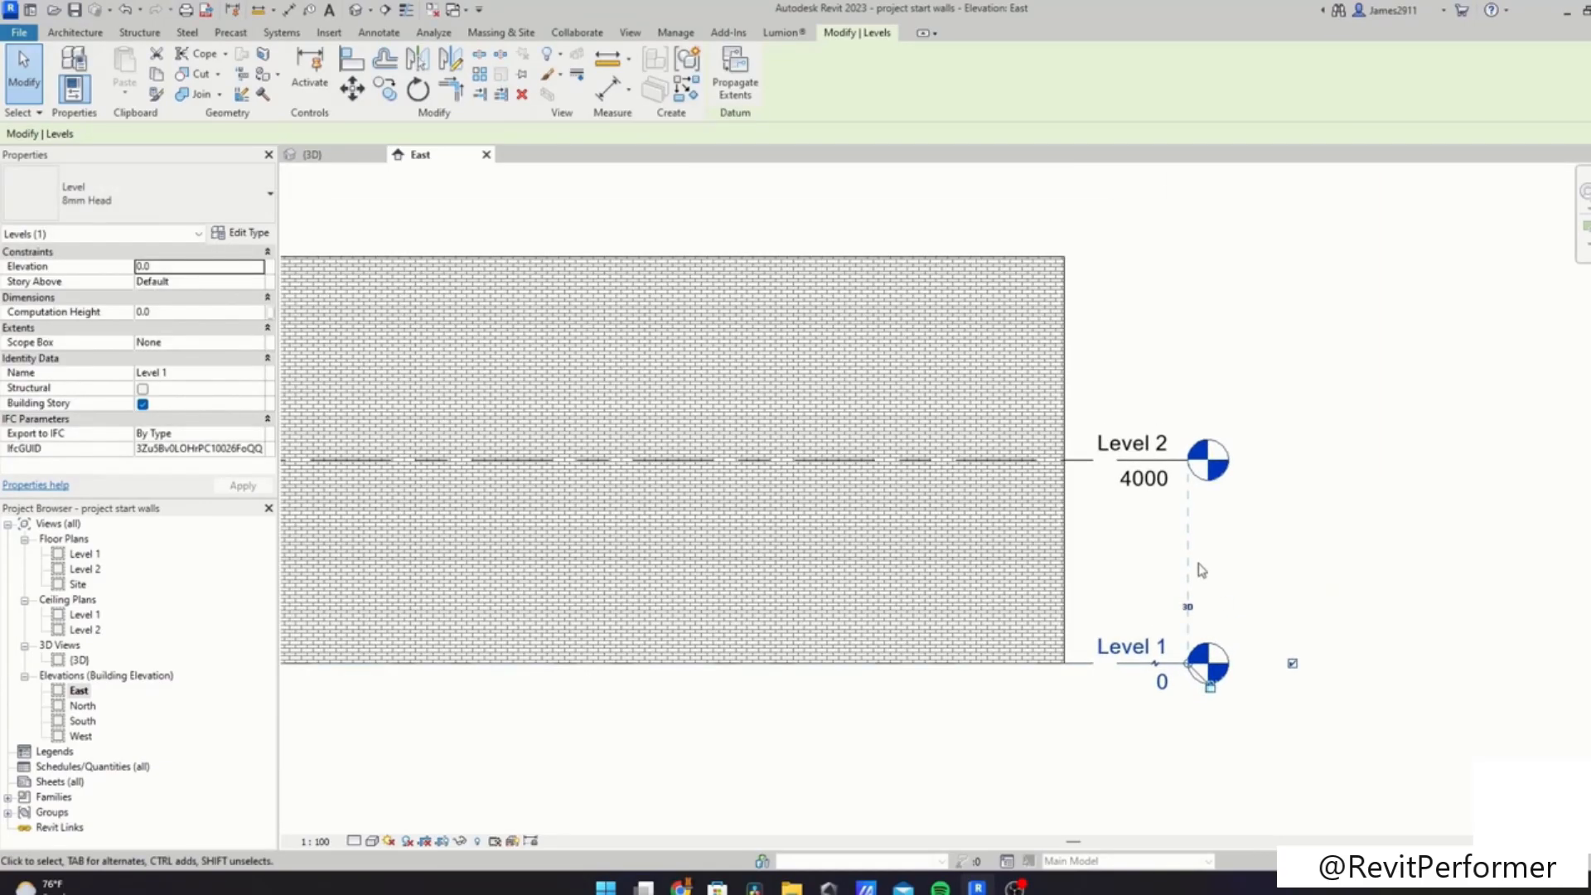
{"action": "left_click", "coordinate": [1285, 547]}
{"action": "left_click", "coordinate": [1155, 460]}
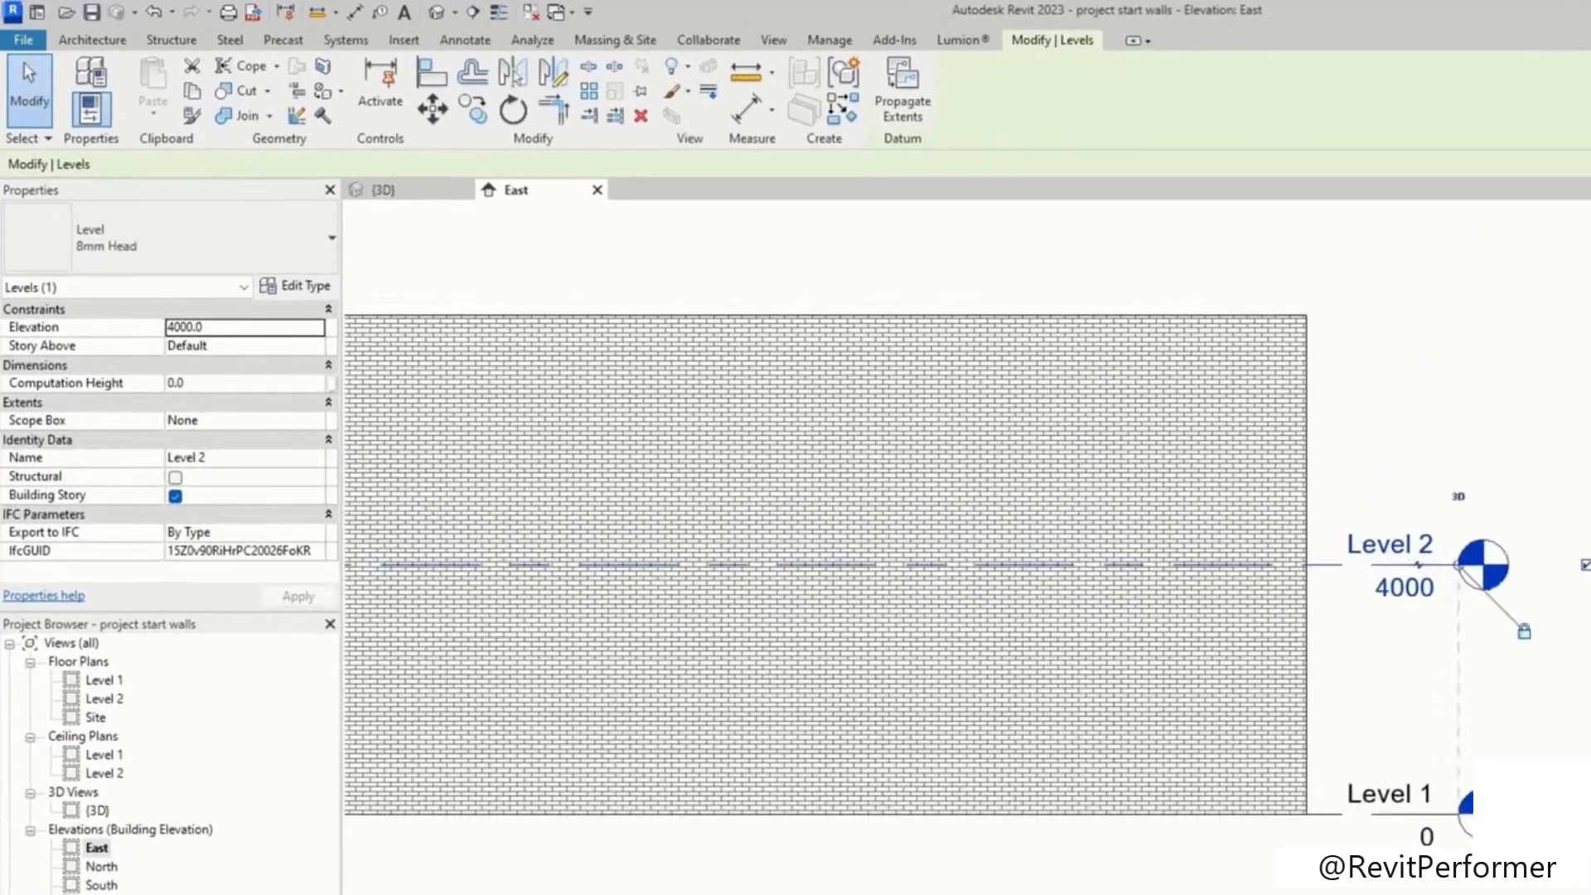
{"action": "scroll", "coordinate": [1572, 517], "scroll_direction": "down", "scroll_amount": 1}
{"action": "middle_click_drag", "start_coordinate": [1573, 517], "coordinate": [1499, 662]}
{"action": "left_click", "coordinate": [1499, 662]}
Step: Create a new level 4000 mm above Level 2 using the Level tool's Pick Lines option
{"action": "left_click", "coordinate": [1477, 83]}
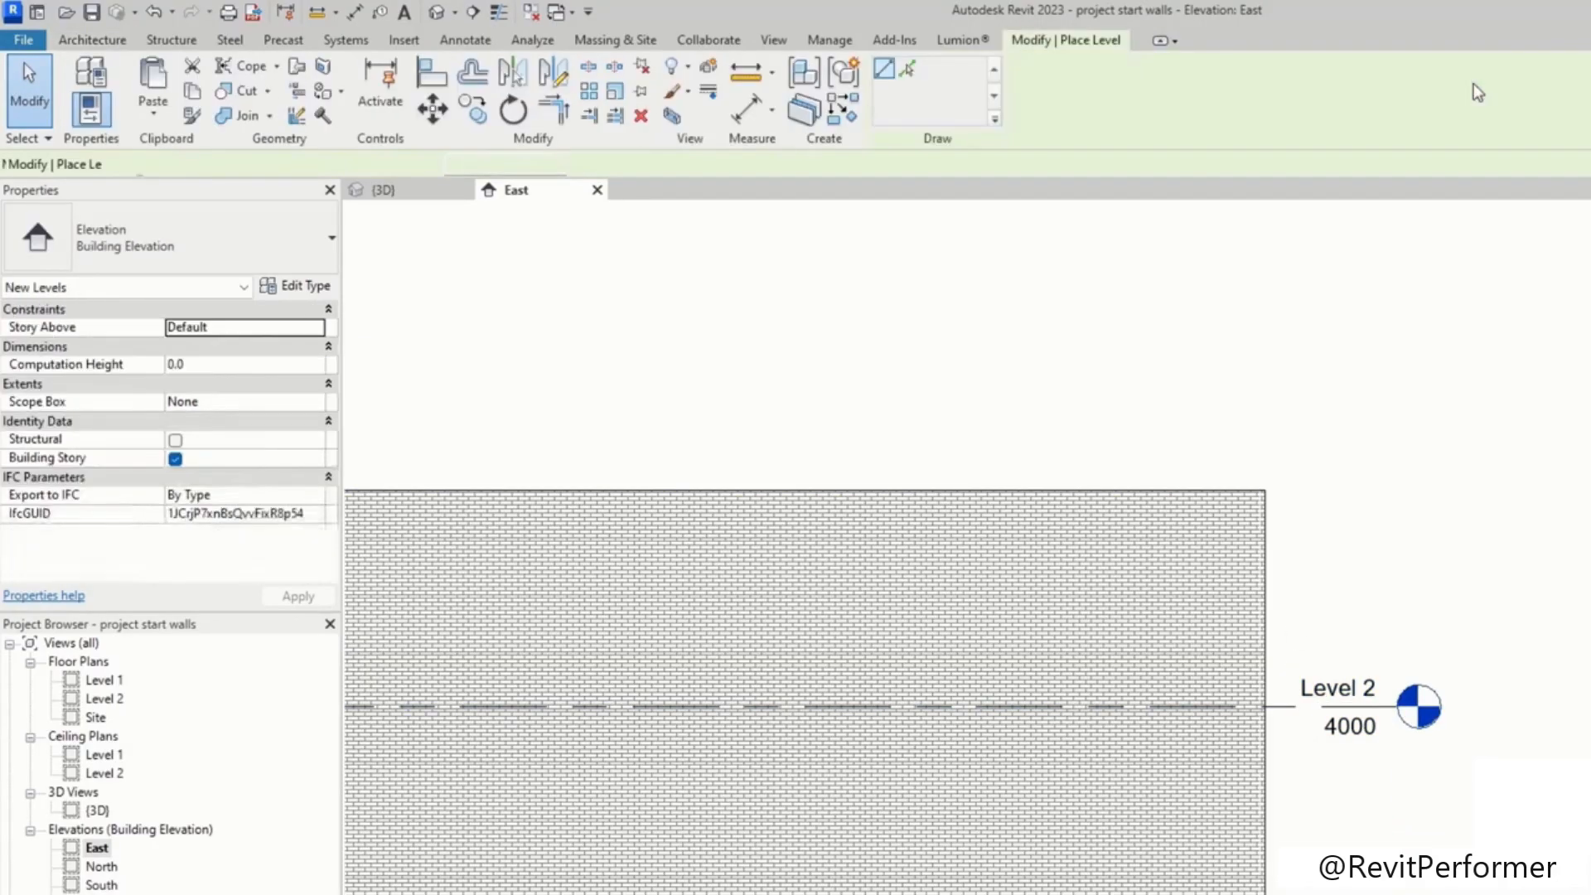
{"action": "left_click", "coordinate": [909, 72]}
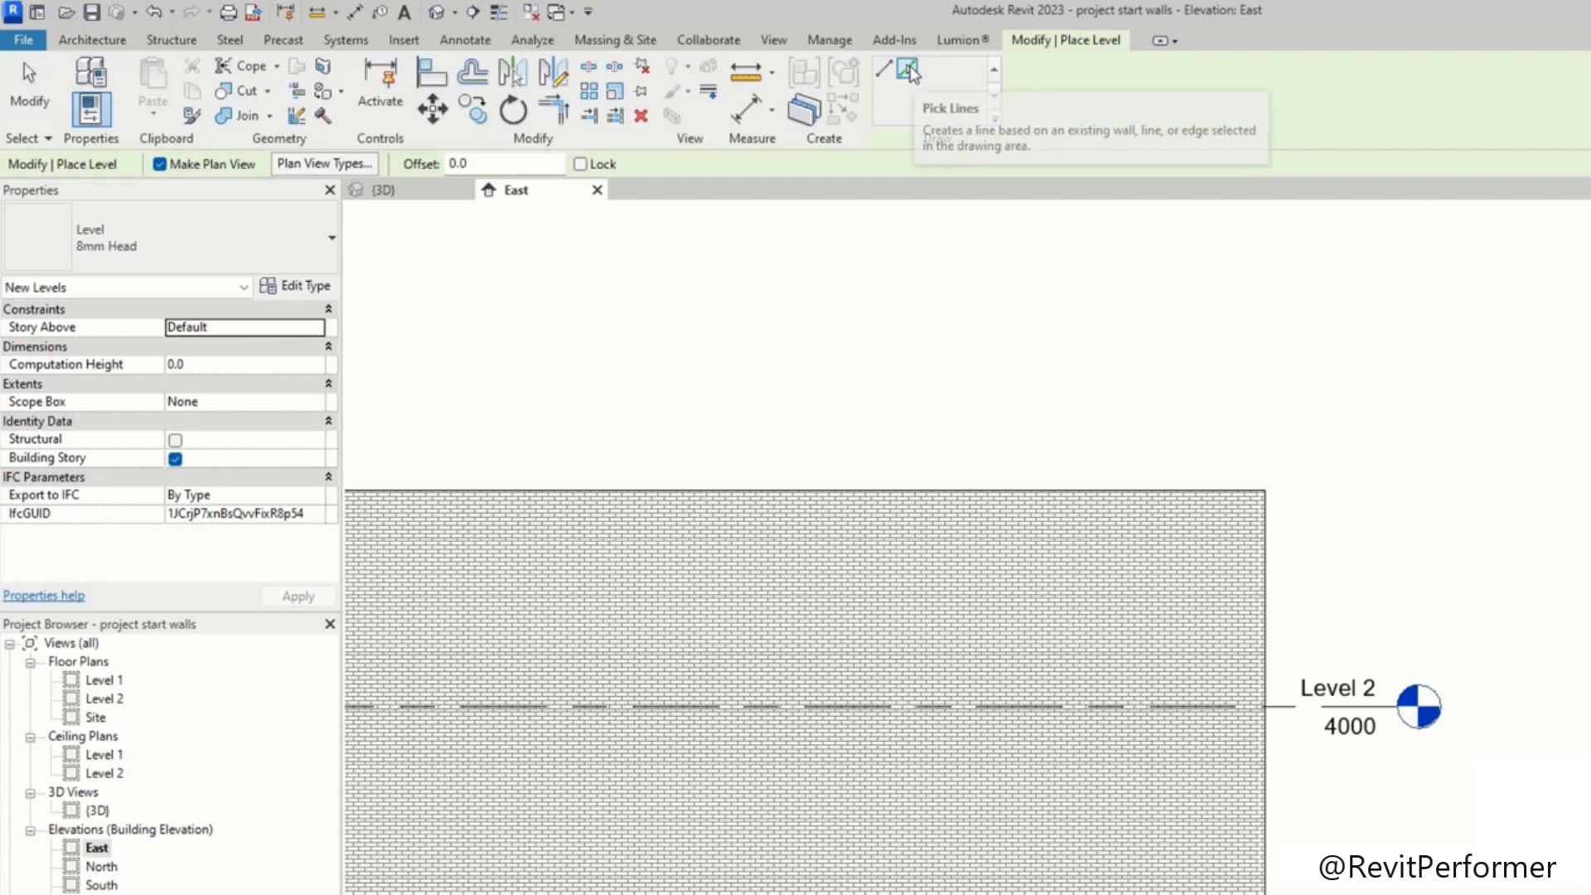
{"action": "left_click", "coordinate": [454, 162]}
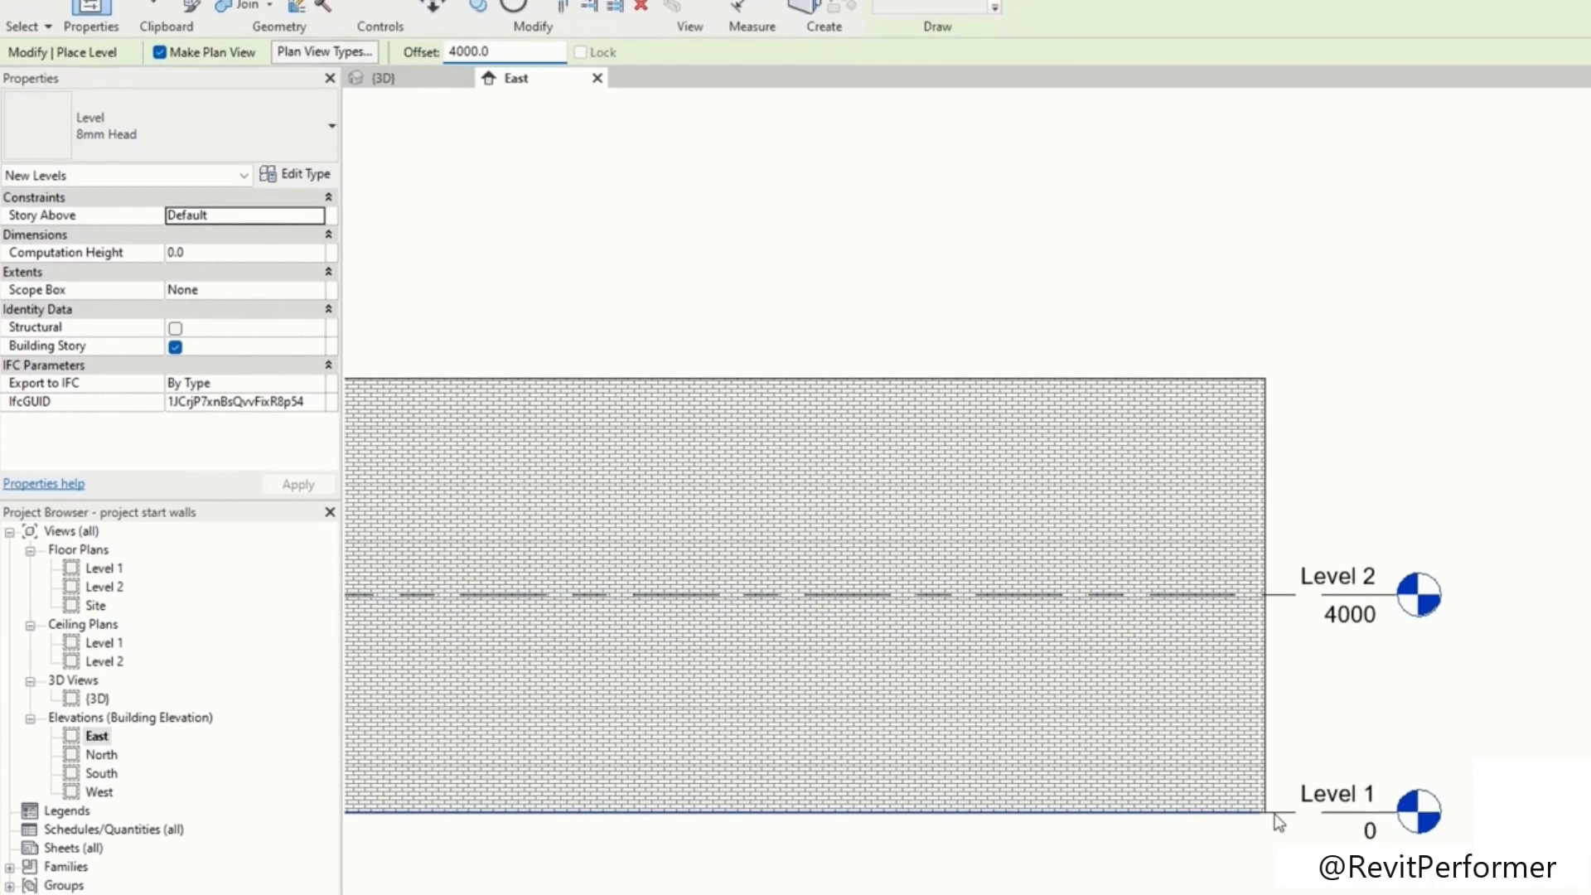
{"action": "middle_click_drag", "start_coordinate": [1306, 803], "coordinate": [1361, 537]}
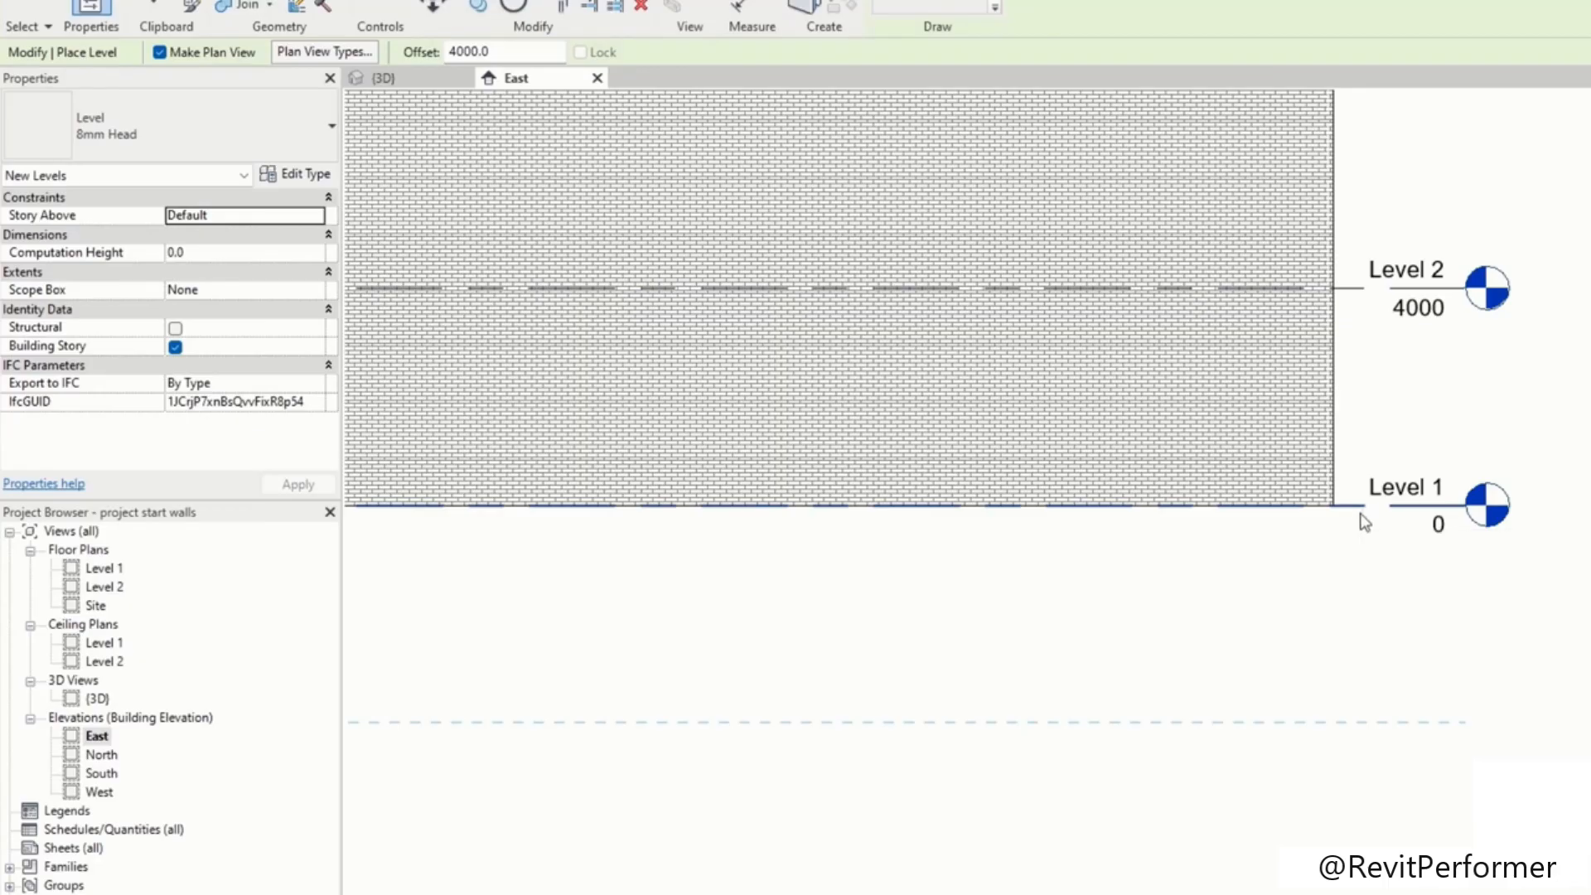
{"action": "middle_click_drag", "start_coordinate": [1391, 335], "coordinate": [1379, 626]}
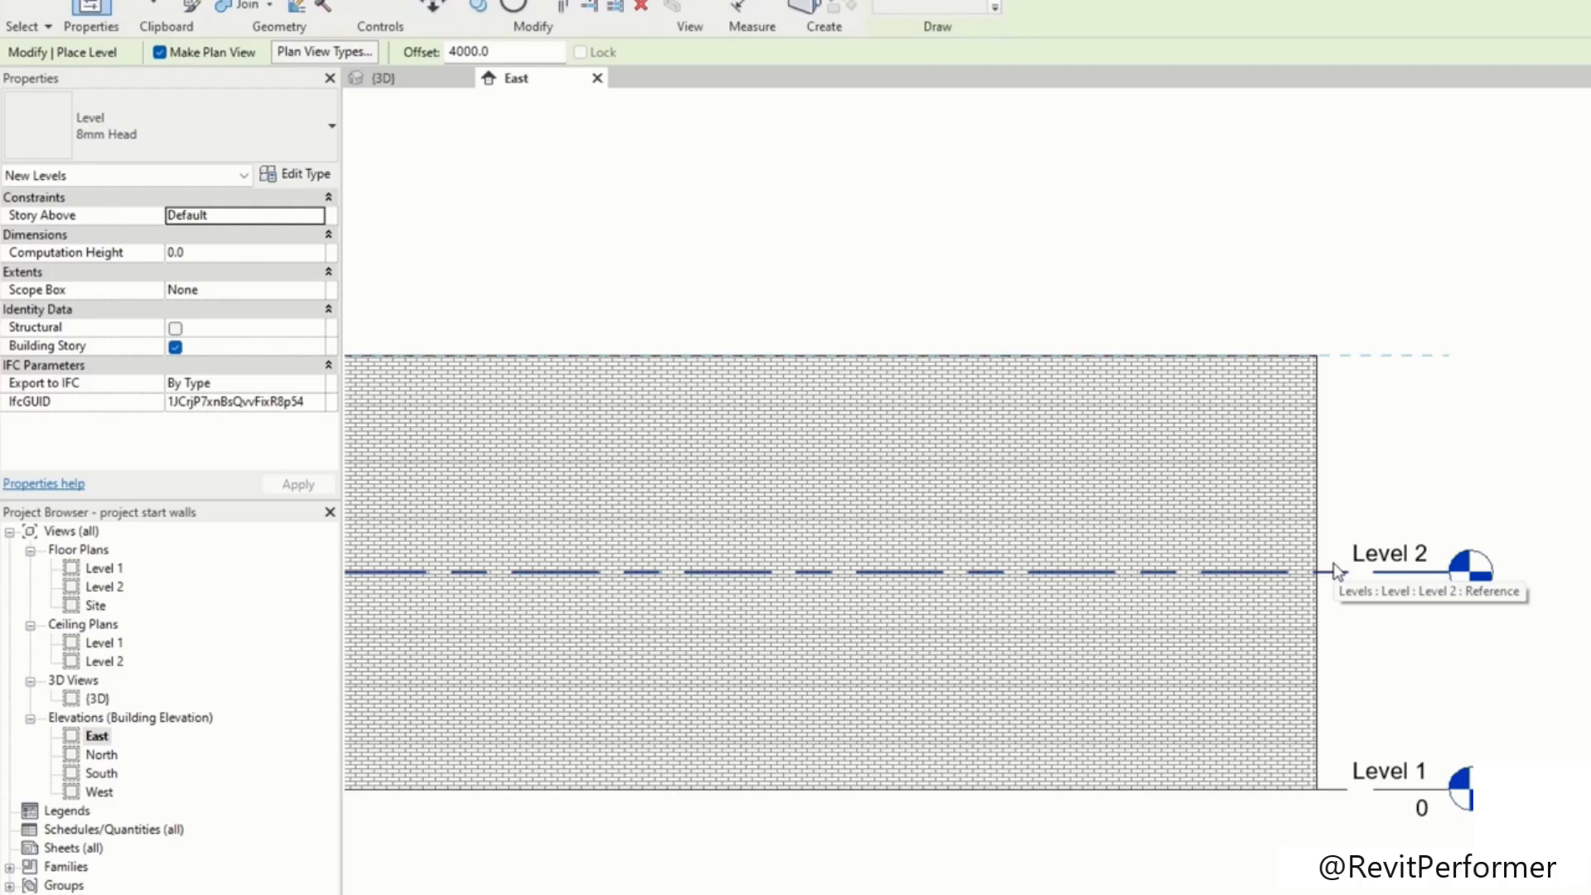
{"action": "left_click", "coordinate": [1336, 570]}
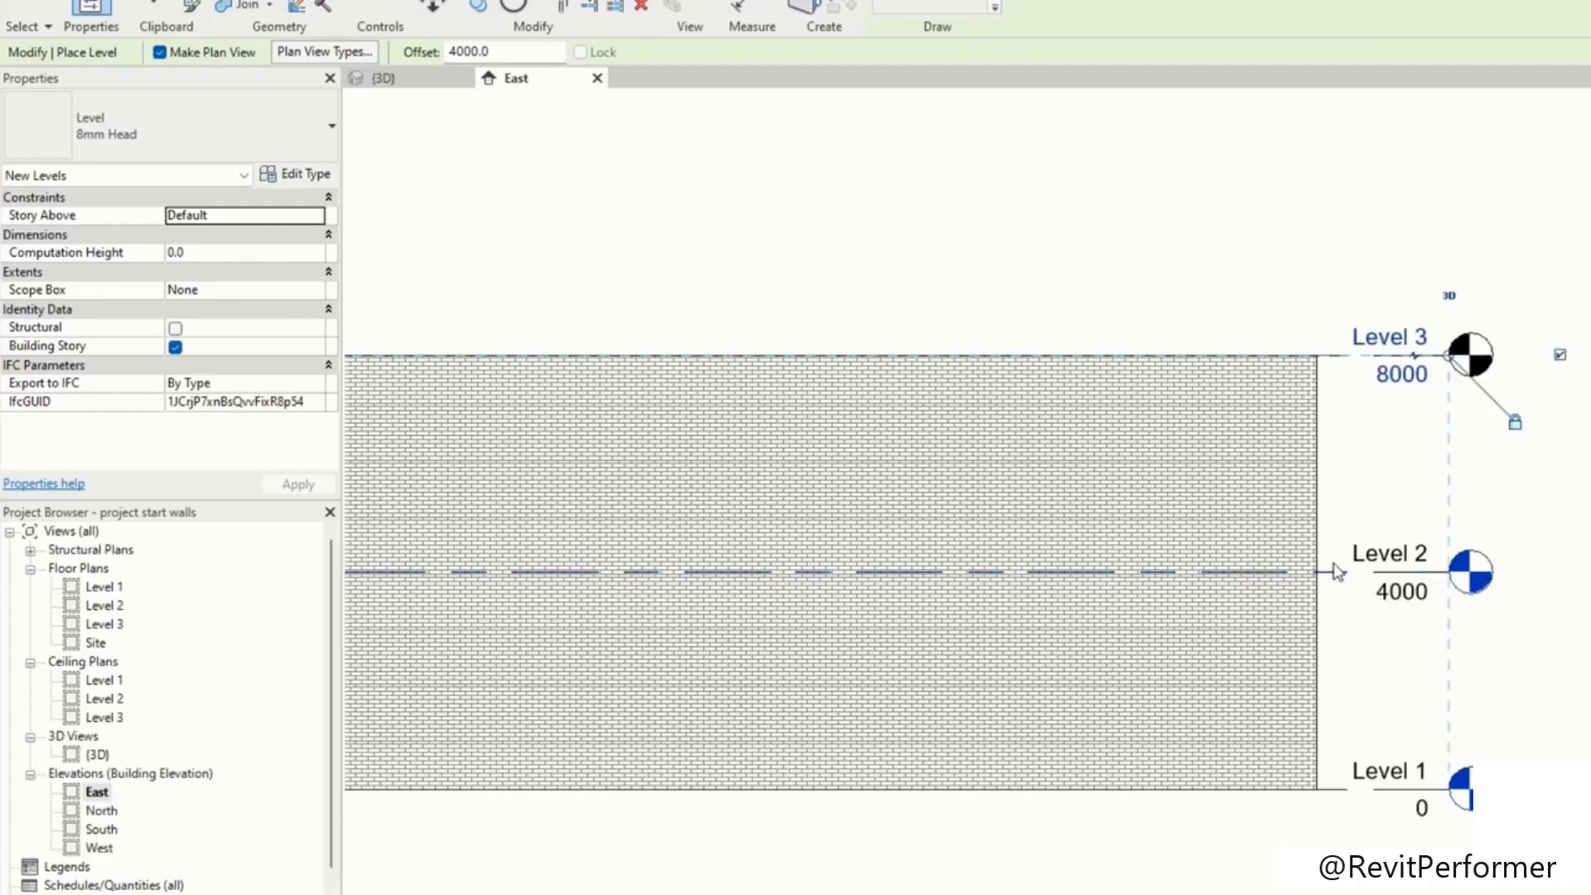
{"action": "scroll", "coordinate": [1408, 356], "scroll_direction": "up", "scroll_amount": 5}
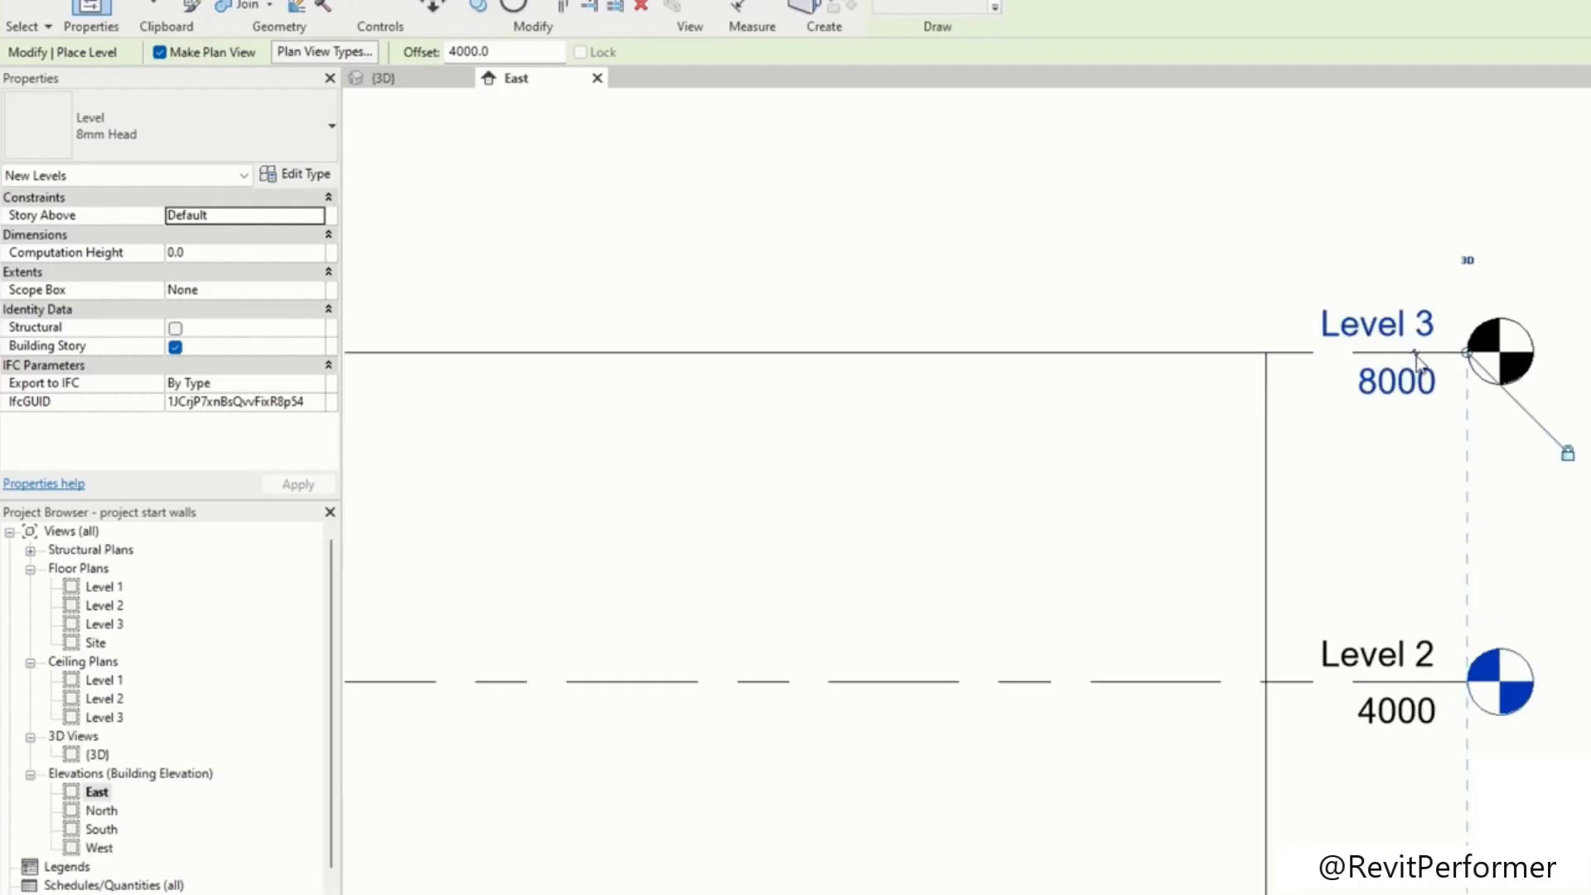
{"action": "scroll", "coordinate": [1356, 378], "scroll_direction": "down", "scroll_amount": 5}
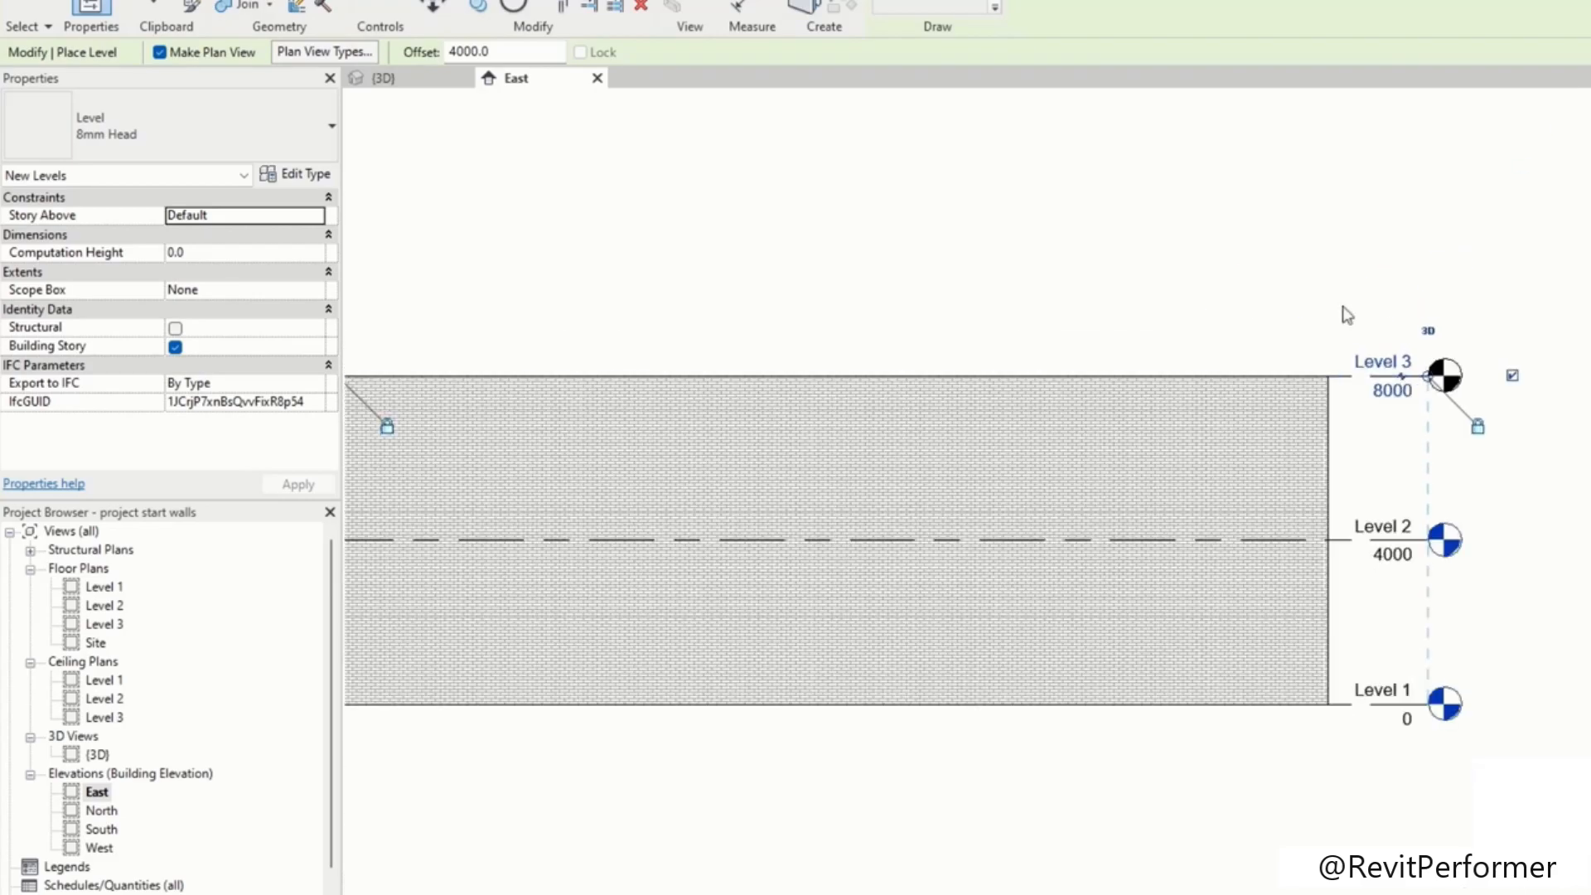
{"action": "left_click", "coordinate": [27, 8]}
Step: Rename Level 1 to Ground
{"action": "scroll", "coordinate": [1333, 503], "scroll_direction": "up", "scroll_amount": 4}
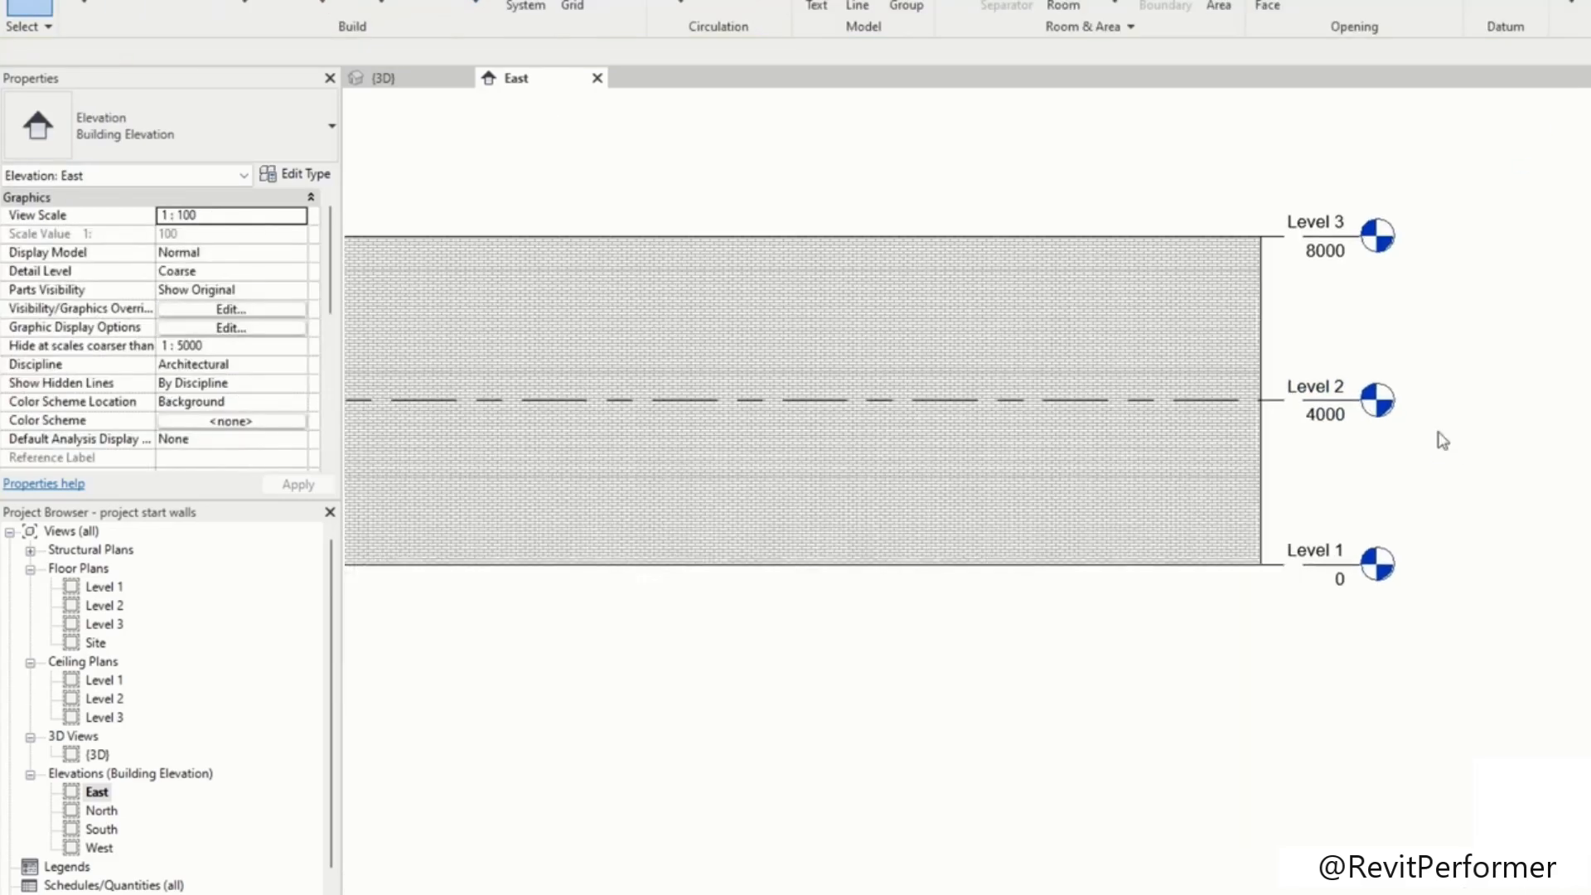
{"action": "scroll", "coordinate": [1333, 564], "scroll_direction": "up", "scroll_amount": 1}
{"action": "left_click", "coordinate": [1326, 604]}
{"action": "left_click", "coordinate": [1324, 607]}
{"action": "type", "text": "Ground"}
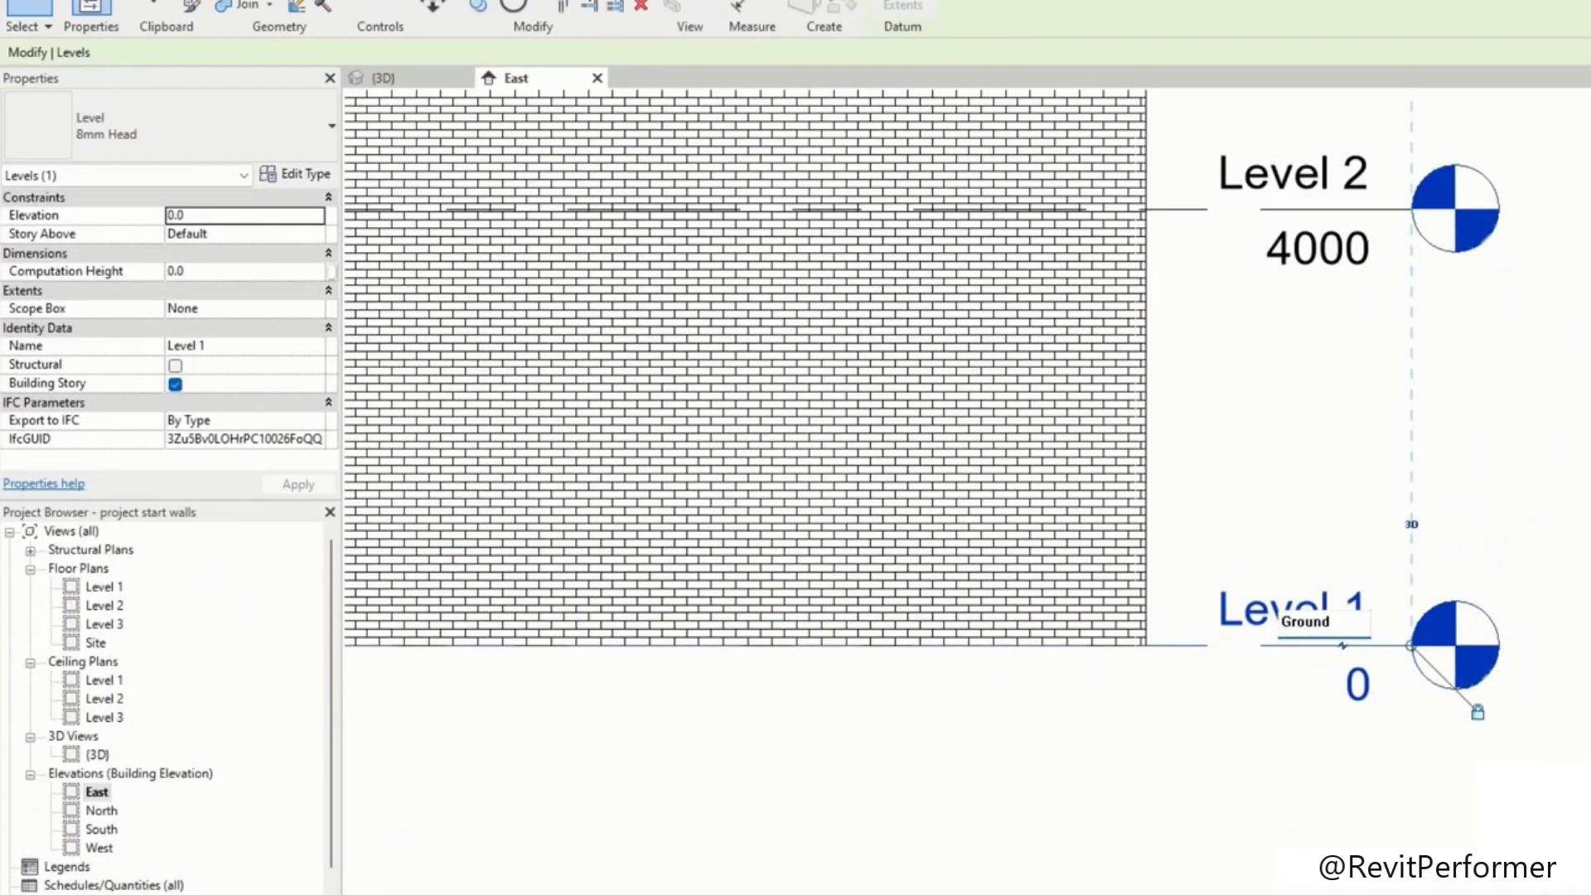
{"action": "key", "text": "Return"}
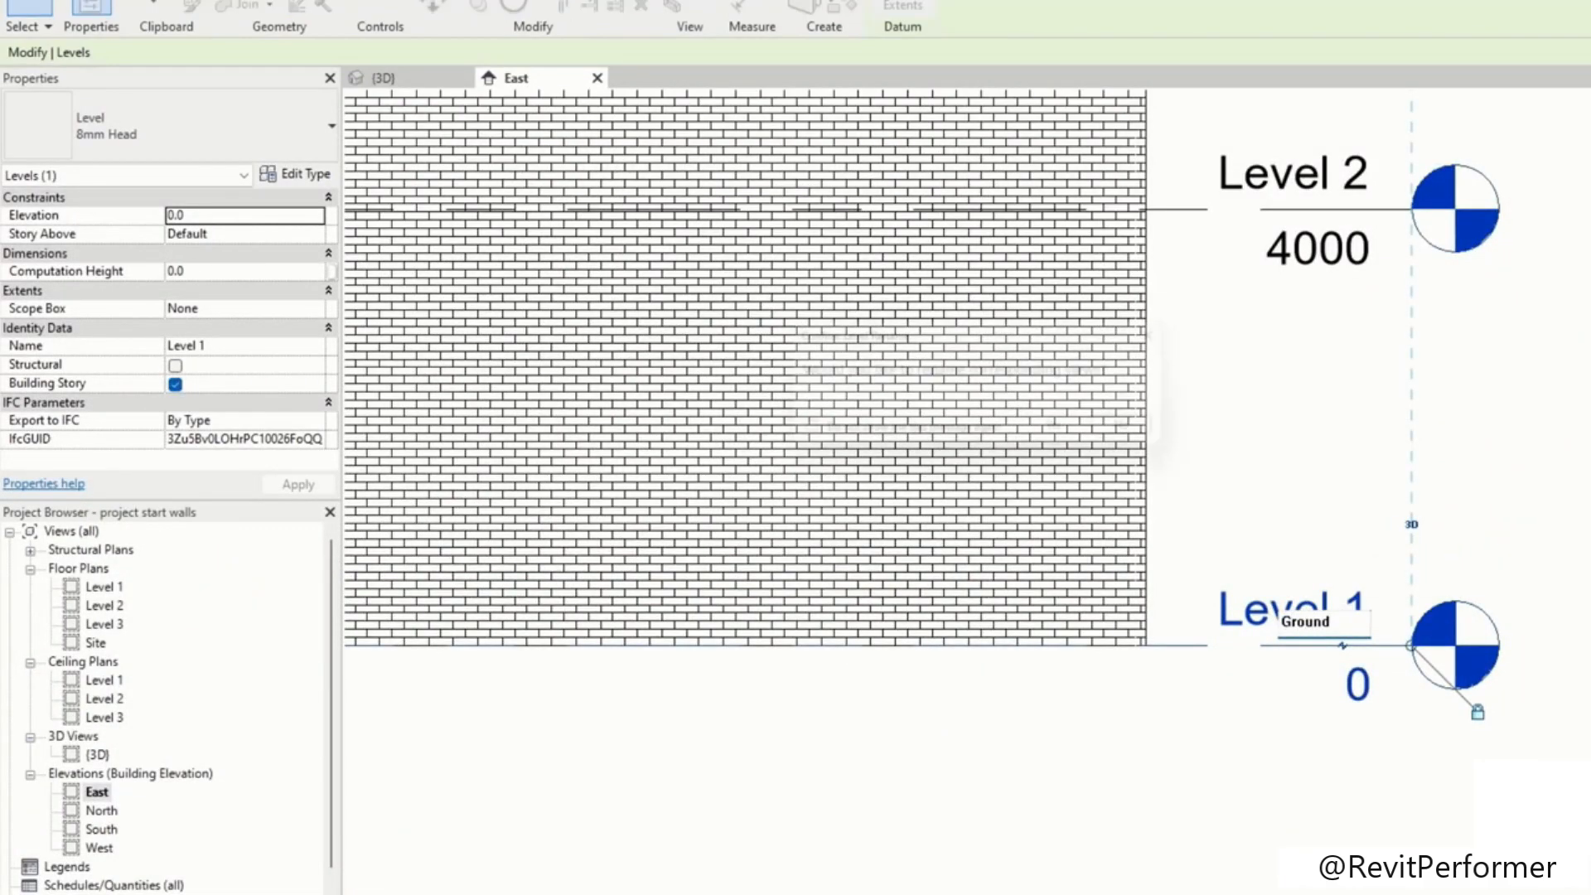
Step: Rename Level 2 to First Floor and accept renaming its corresponding views
{"action": "left_click", "coordinate": [1087, 430]}
{"action": "middle_click_drag", "start_coordinate": [1329, 248], "coordinate": [1260, 507]}
{"action": "left_click", "coordinate": [1218, 439]}
{"action": "left_click", "coordinate": [1218, 439]}
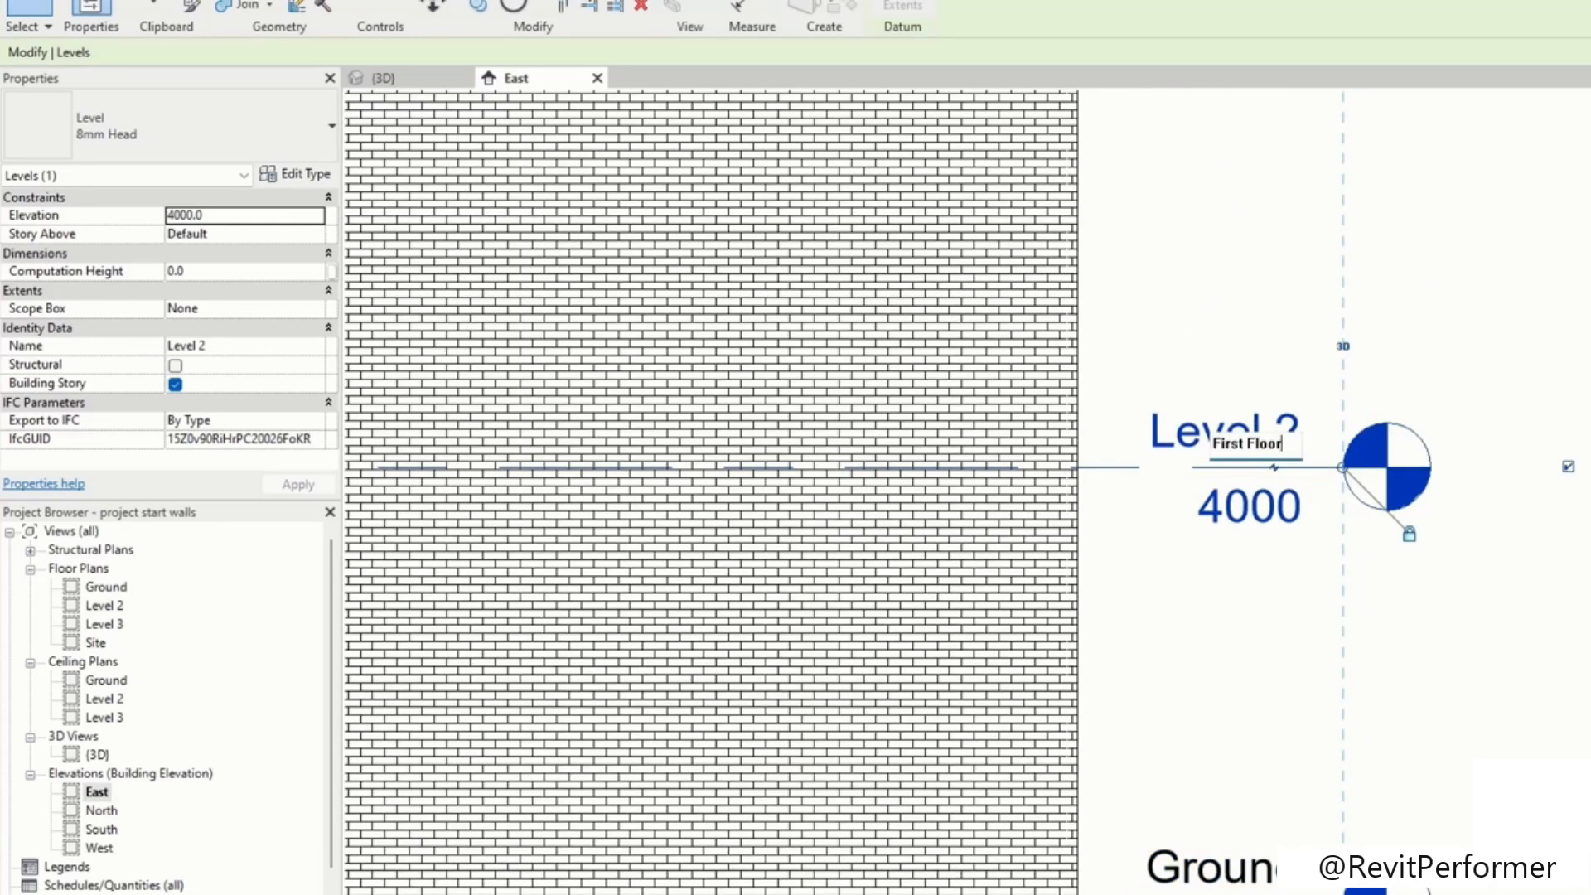
{"action": "left_click", "coordinate": [1515, 405]}
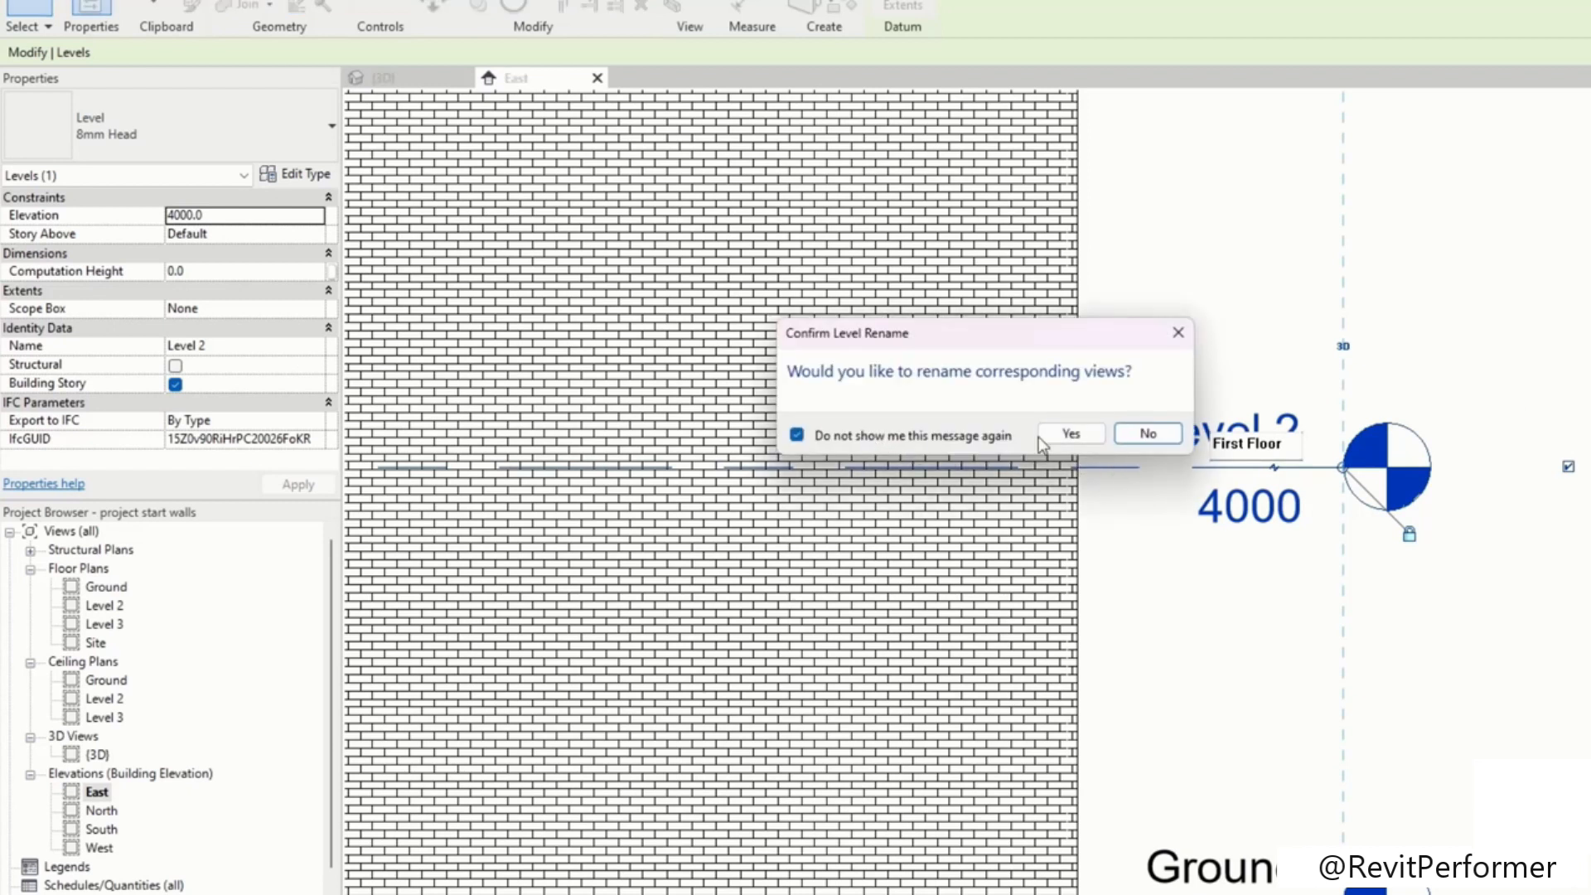
{"action": "left_click", "coordinate": [1069, 432]}
Step: Rename Level 3 to Roof and accept renaming its corresponding views
{"action": "middle_click_drag", "start_coordinate": [1303, 330], "coordinate": [1175, 790]}
{"action": "double_click", "coordinate": [1085, 489]}
{"action": "type", "text": "Roof"}
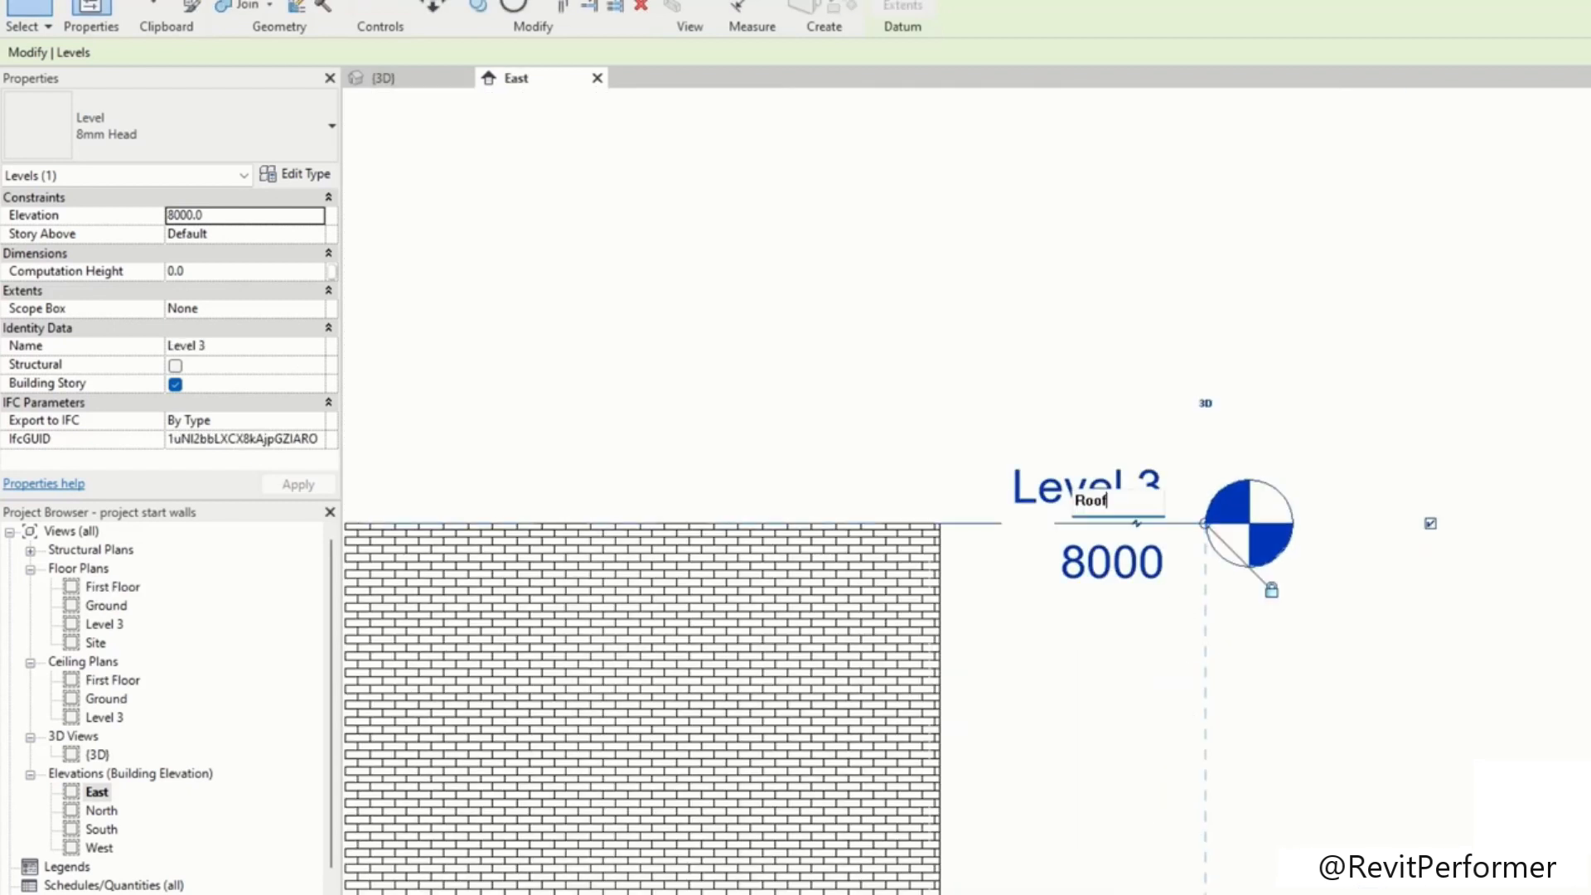
{"action": "left_click", "coordinate": [1081, 330]}
{"action": "scroll", "coordinate": [1261, 530], "scroll_direction": "down", "scroll_amount": 5}
{"action": "middle_click_drag", "start_coordinate": [1425, 690], "coordinate": [1367, 432]}
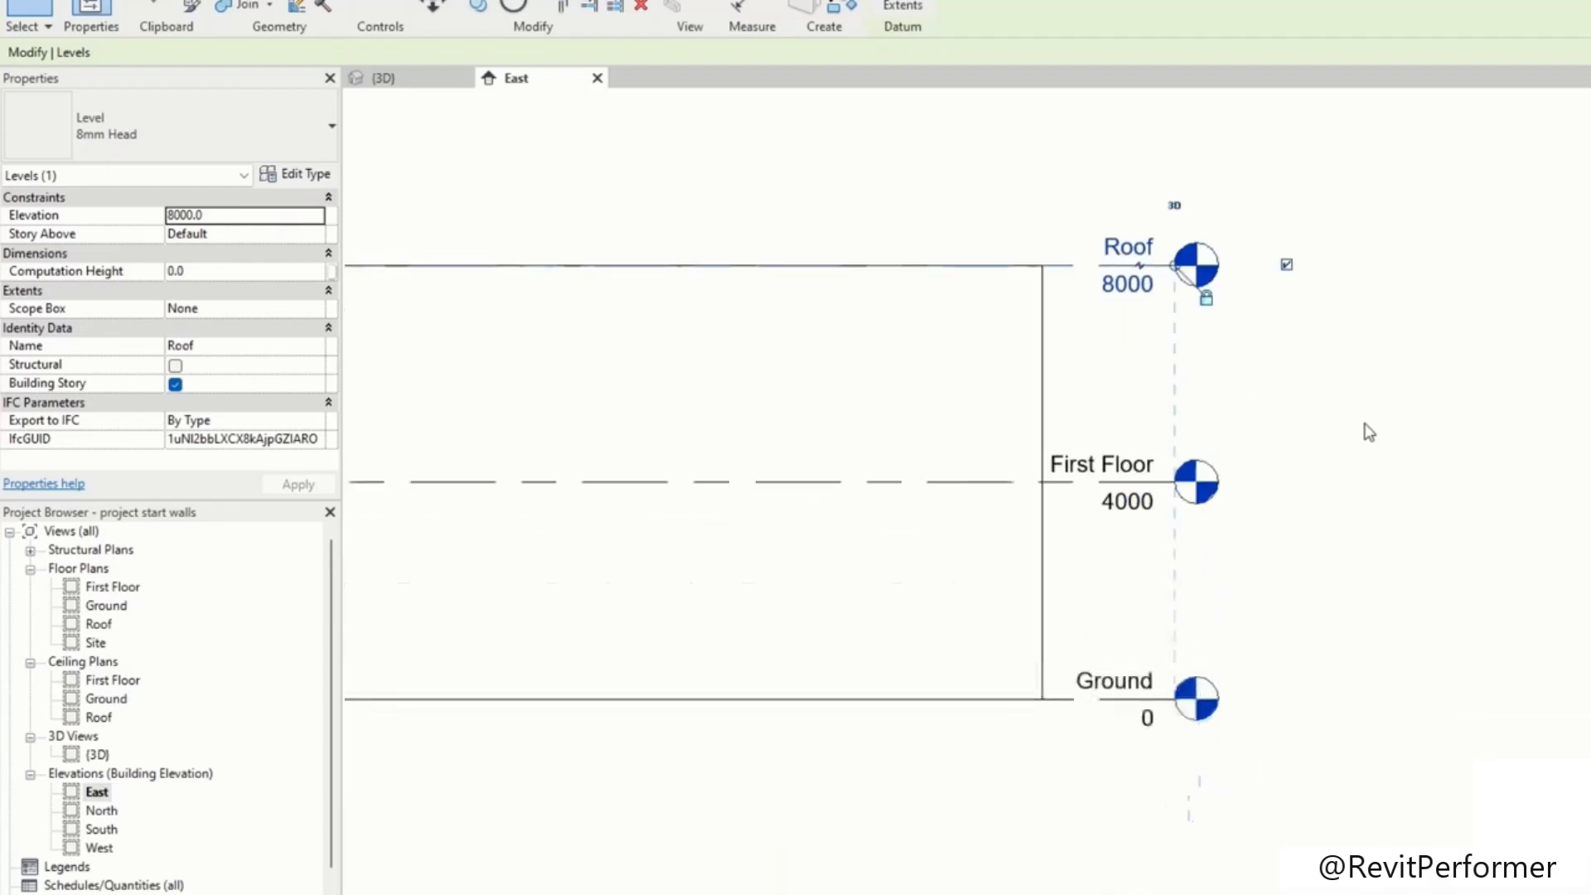
Step: Rename the Ground level to Soil, renaming its corresponding views as well
{"action": "scroll", "coordinate": [1363, 431], "scroll_direction": "down", "scroll_amount": 4}
{"action": "scroll", "coordinate": [1227, 481], "scroll_direction": "up", "scroll_amount": 6}
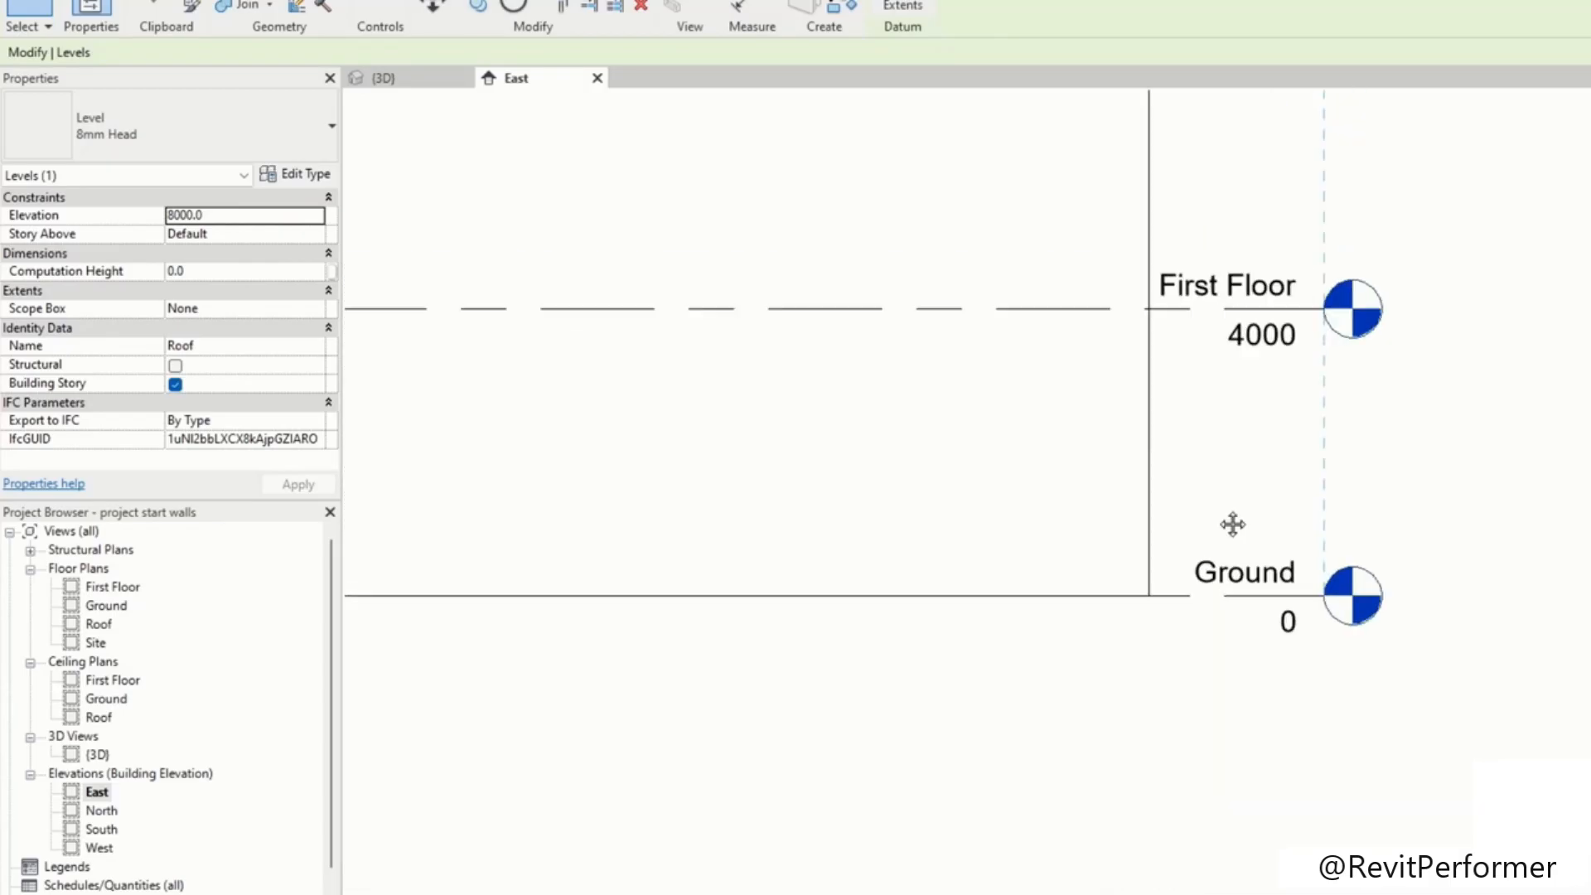
{"action": "scroll", "coordinate": [1181, 477], "scroll_direction": "up", "scroll_amount": 2}
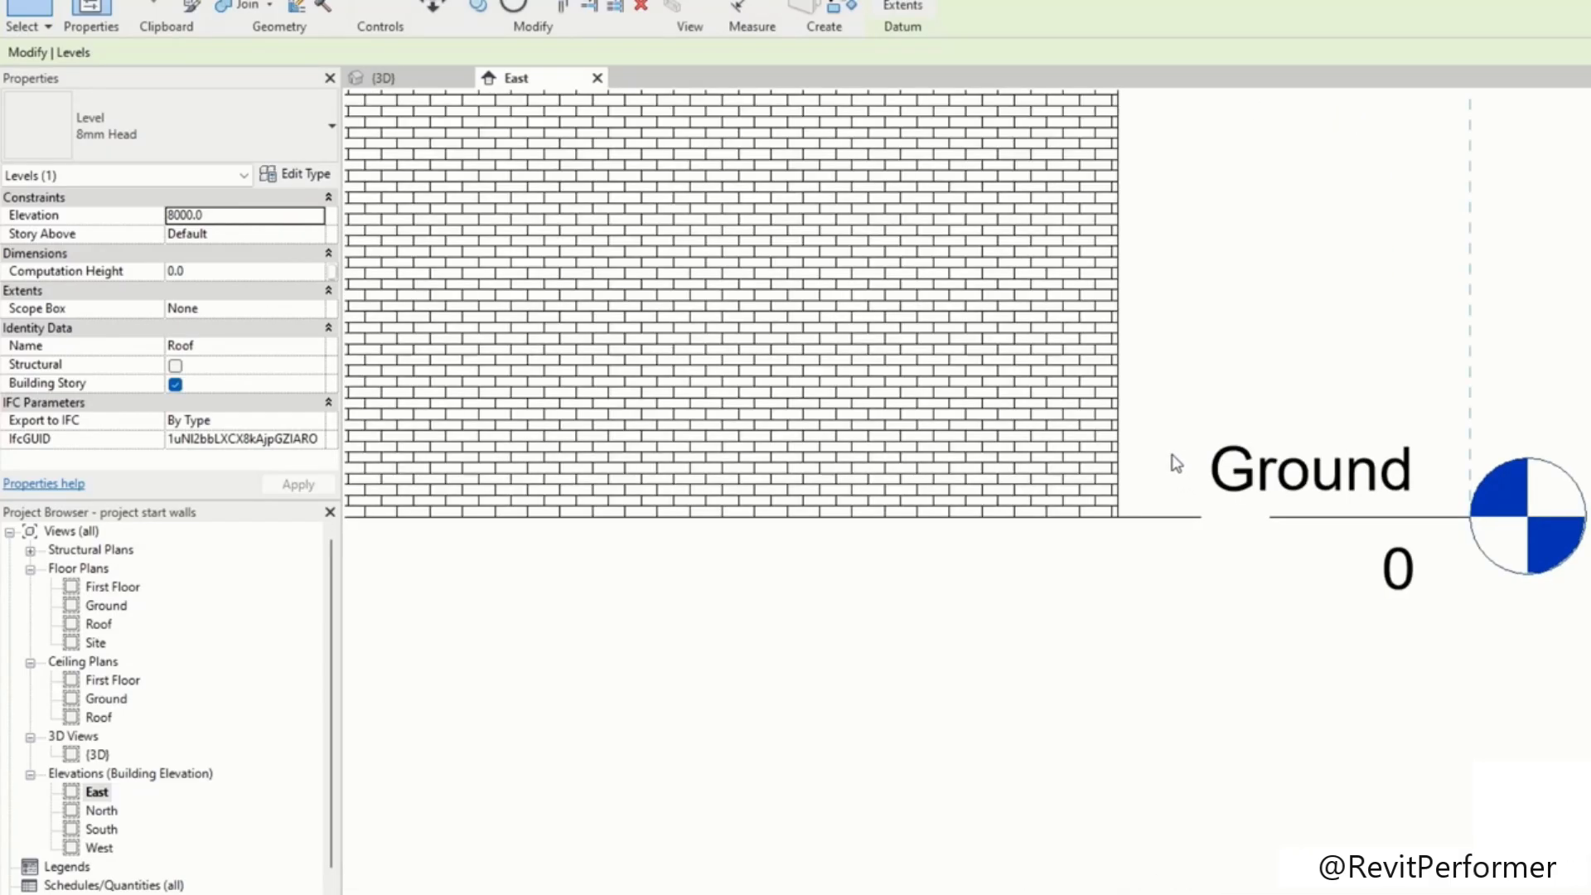
{"action": "left_click", "coordinate": [1474, 342]}
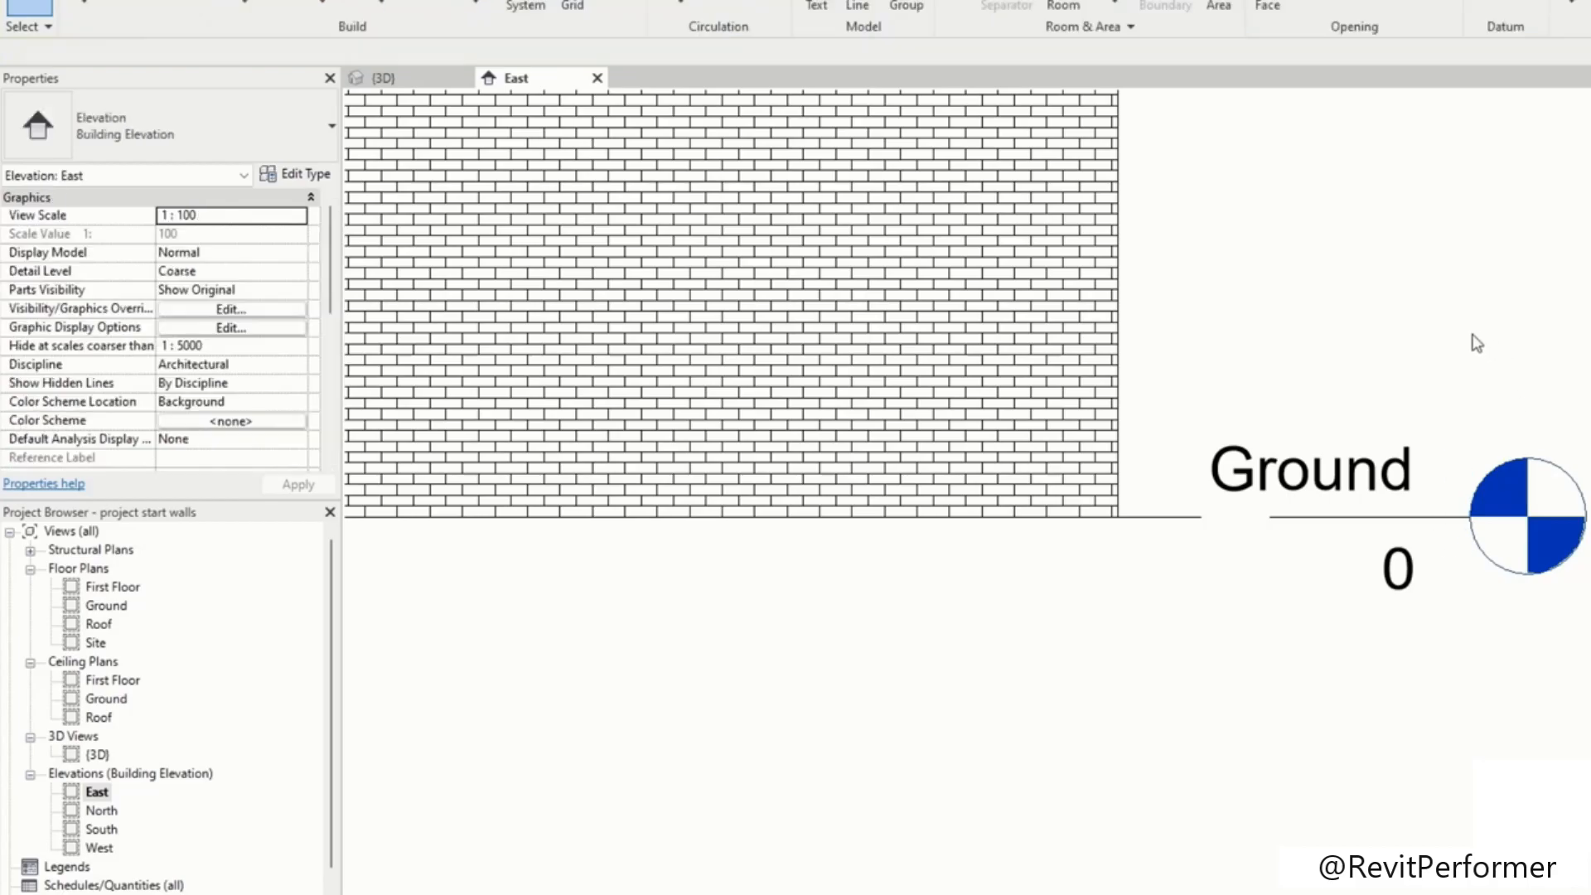
{"action": "left_click", "coordinate": [1417, 512]}
{"action": "scroll", "coordinate": [1417, 512], "scroll_direction": "down", "scroll_amount": 2}
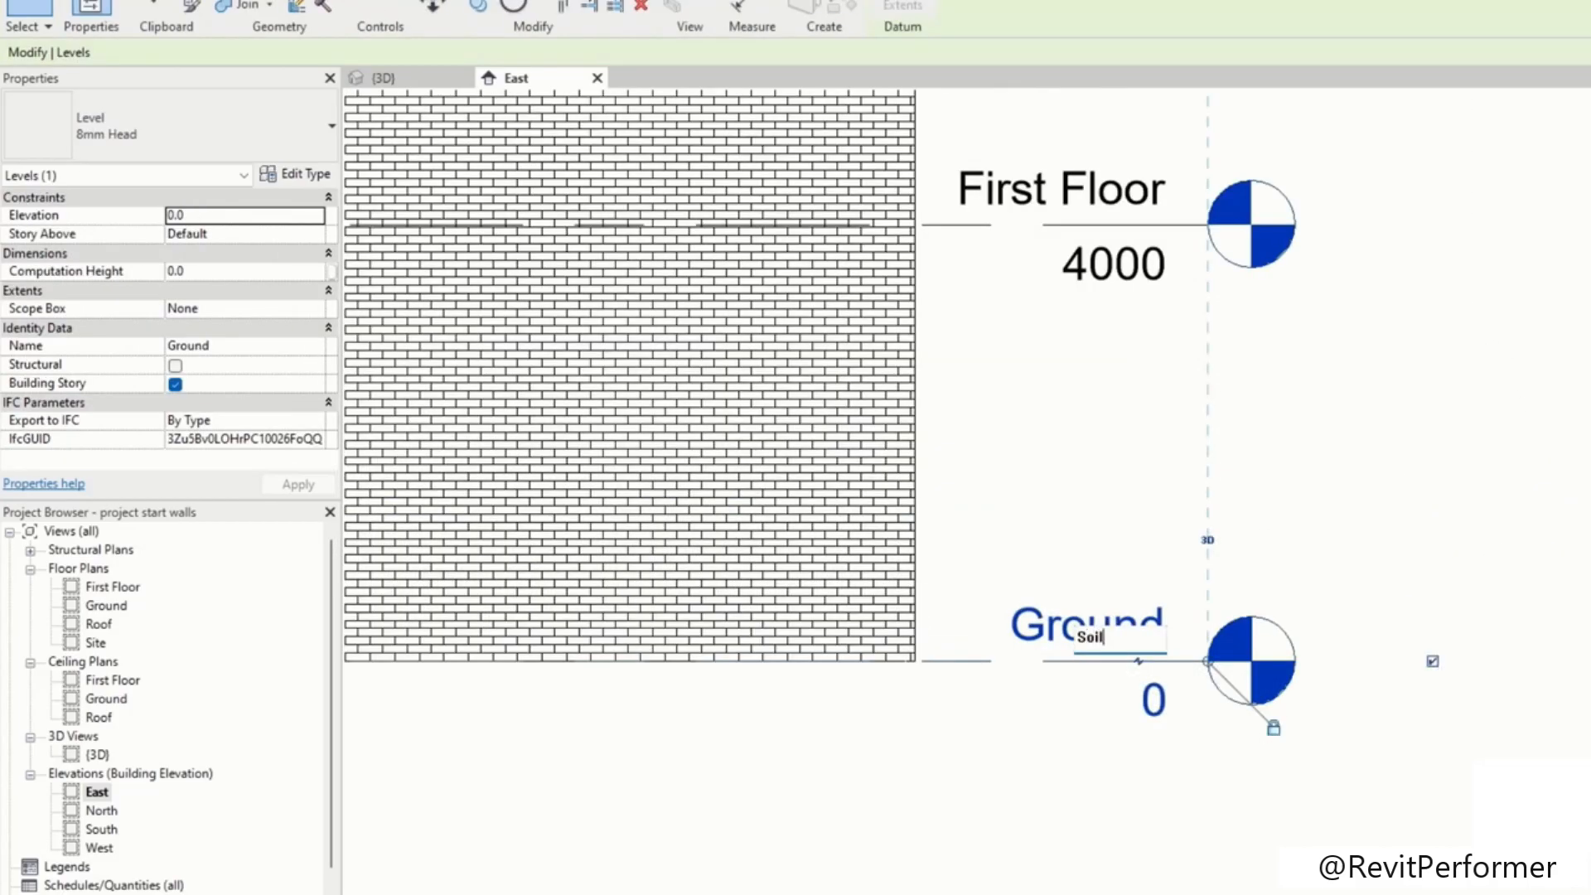
{"action": "key", "text": "Return"}
{"action": "left_click", "coordinate": [1051, 398]}
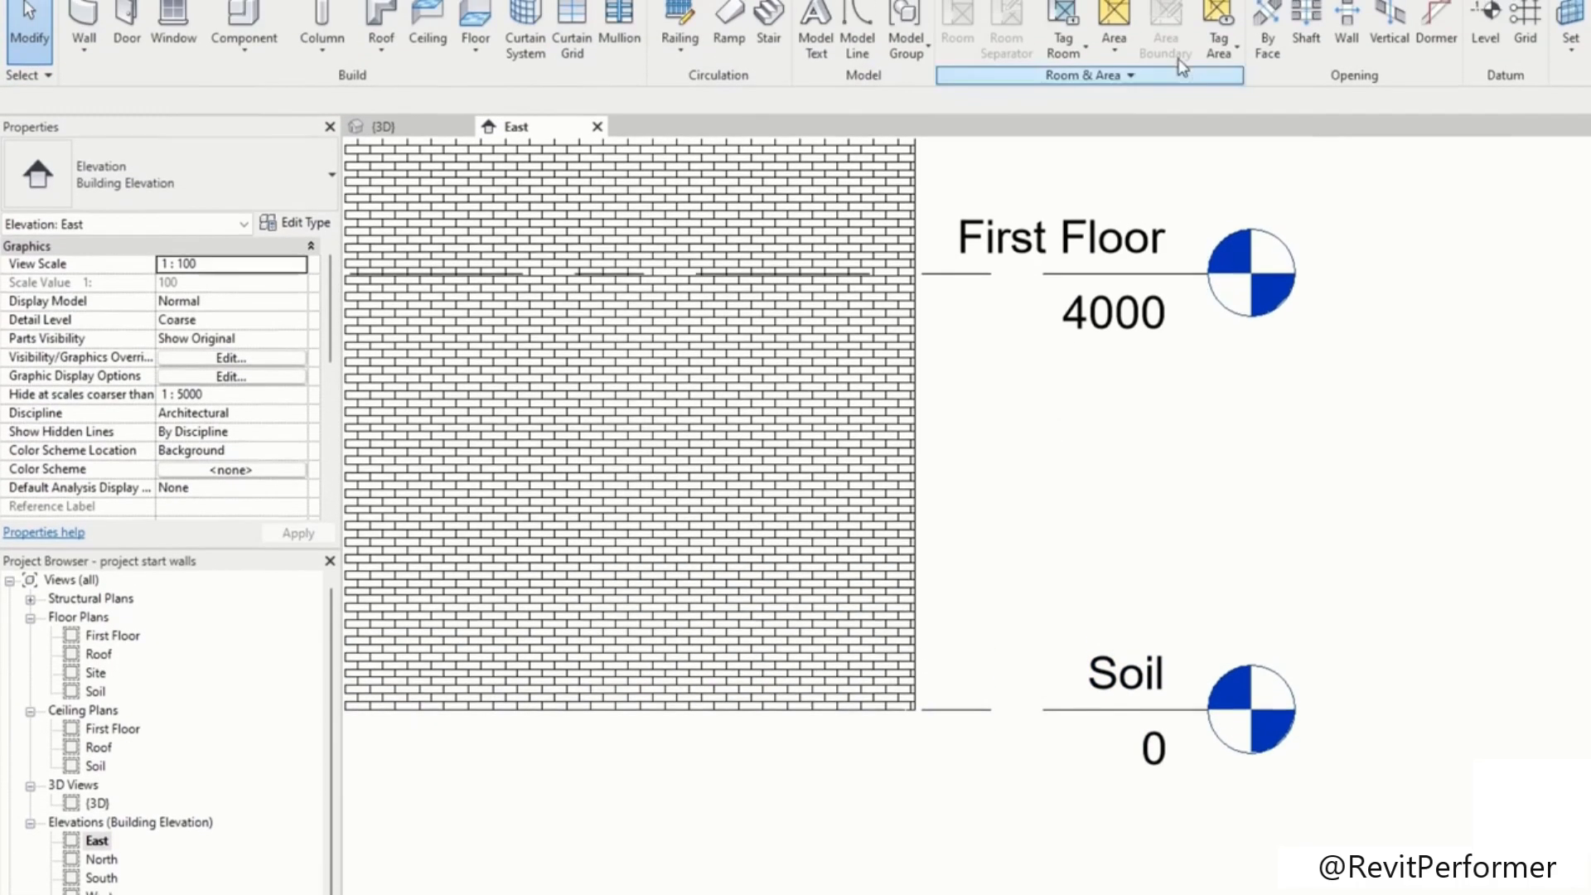
Step: Create a new level 200 mm above Soil using the Level tool's Pick Lines option with a 200 offset
{"action": "left_click", "coordinate": [1485, 87]}
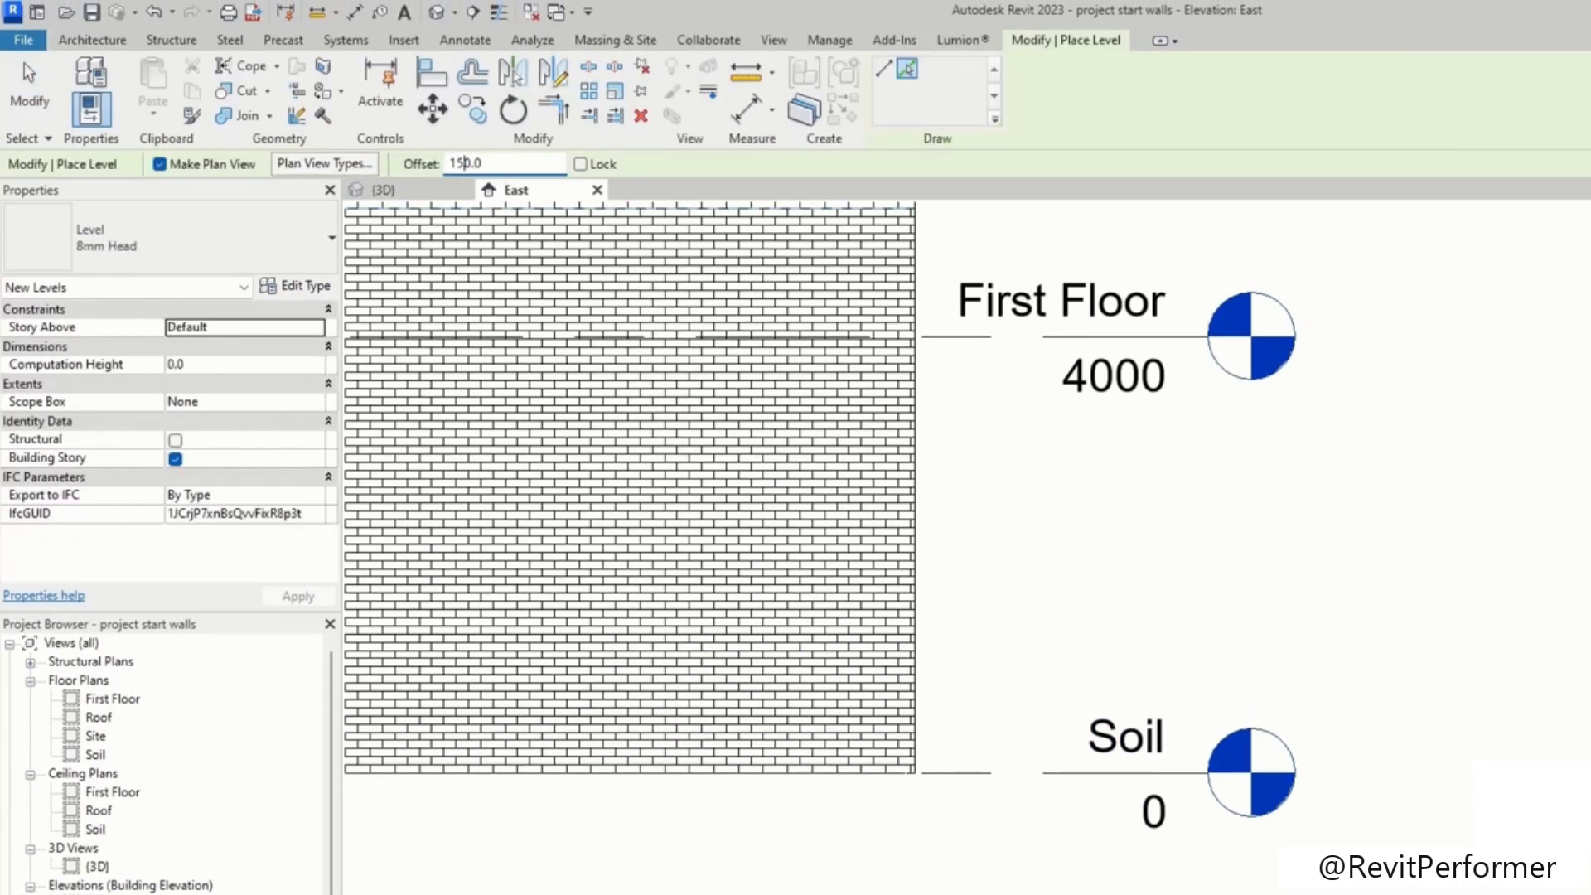
{"action": "left_click_drag", "start_coordinate": [471, 162], "coordinate": [426, 172]}
{"action": "type", "text": "200"}
{"action": "left_click", "coordinate": [1045, 767]}
{"action": "key", "text": "Escape"}
{"action": "key", "text": "Escape"}
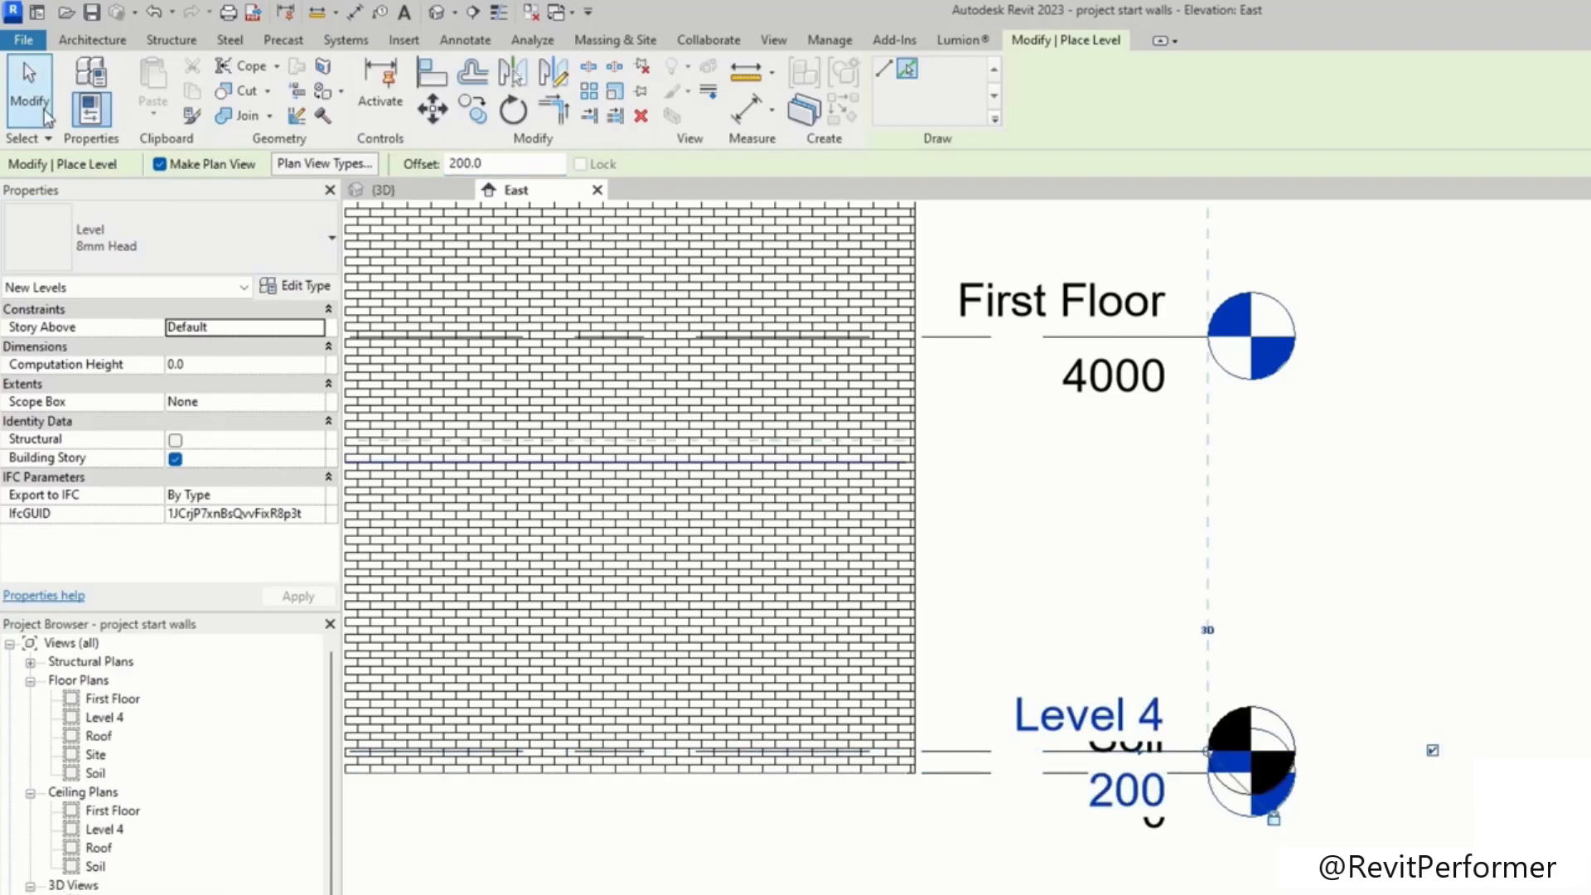
Step: Rename the new Level 4 to Ground and accept renaming its corresponding views
{"action": "left_click", "coordinate": [1079, 708]}
{"action": "left_click", "coordinate": [1079, 709]}
{"action": "type", "text": "Groun"}
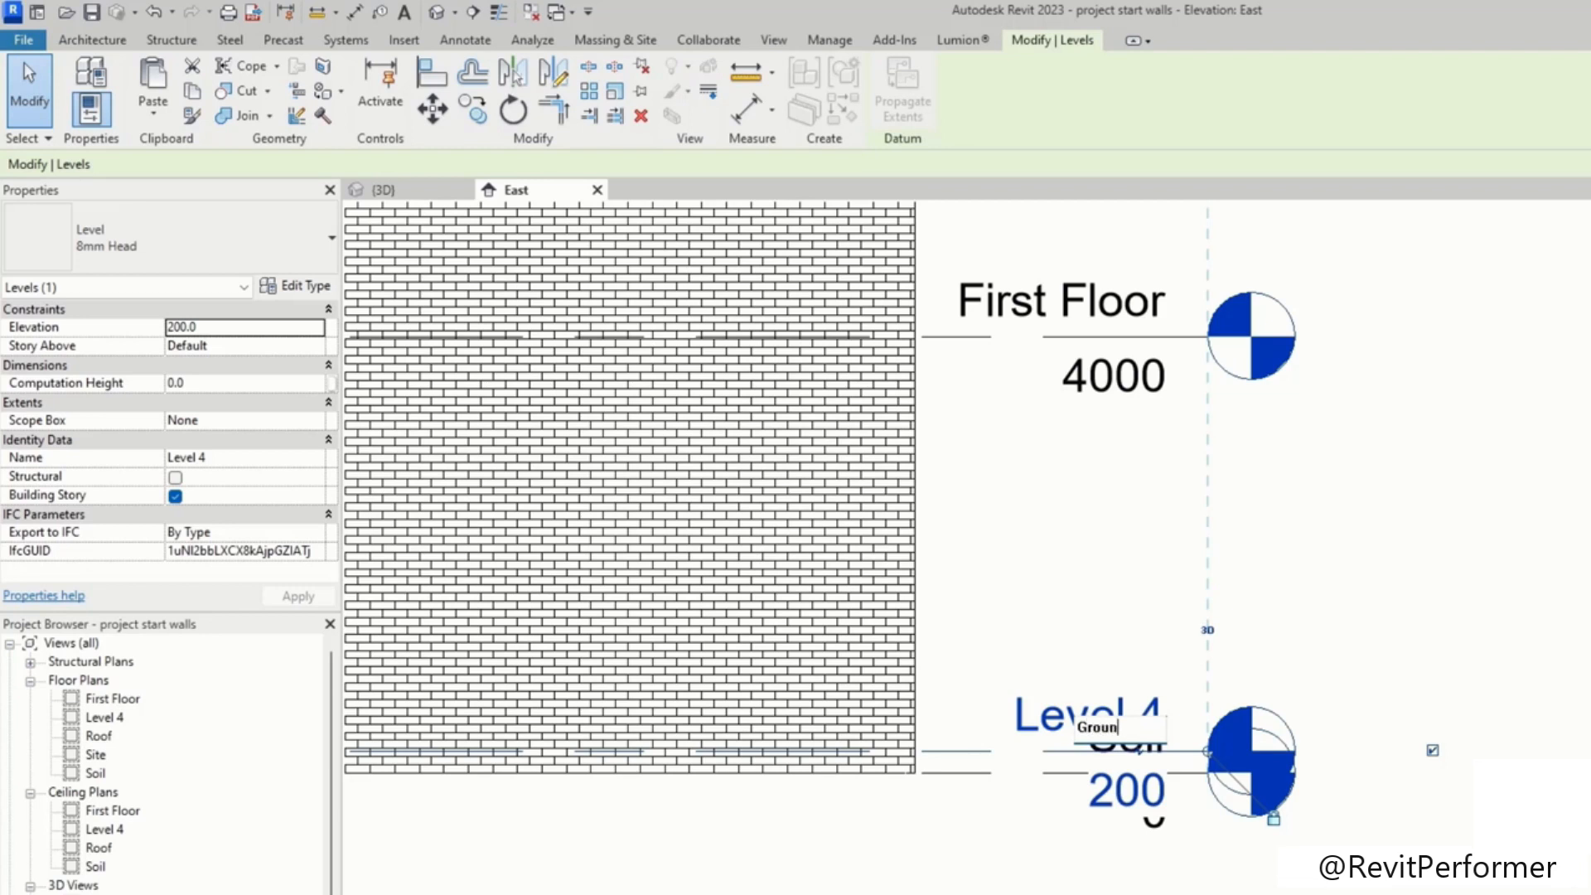
{"action": "scroll", "coordinate": [1470, 572], "scroll_direction": "down", "scroll_amount": 5}
{"action": "middle_click_drag", "start_coordinate": [1470, 572], "coordinate": [1411, 617]}
{"action": "left_click", "coordinate": [1362, 744]}
Step: Set the East elevation's view scale to 1:500
{"action": "scroll", "coordinate": [1336, 744], "scroll_direction": "up", "scroll_amount": 2}
{"action": "scroll", "coordinate": [1109, 610], "scroll_direction": "up", "scroll_amount": 3}
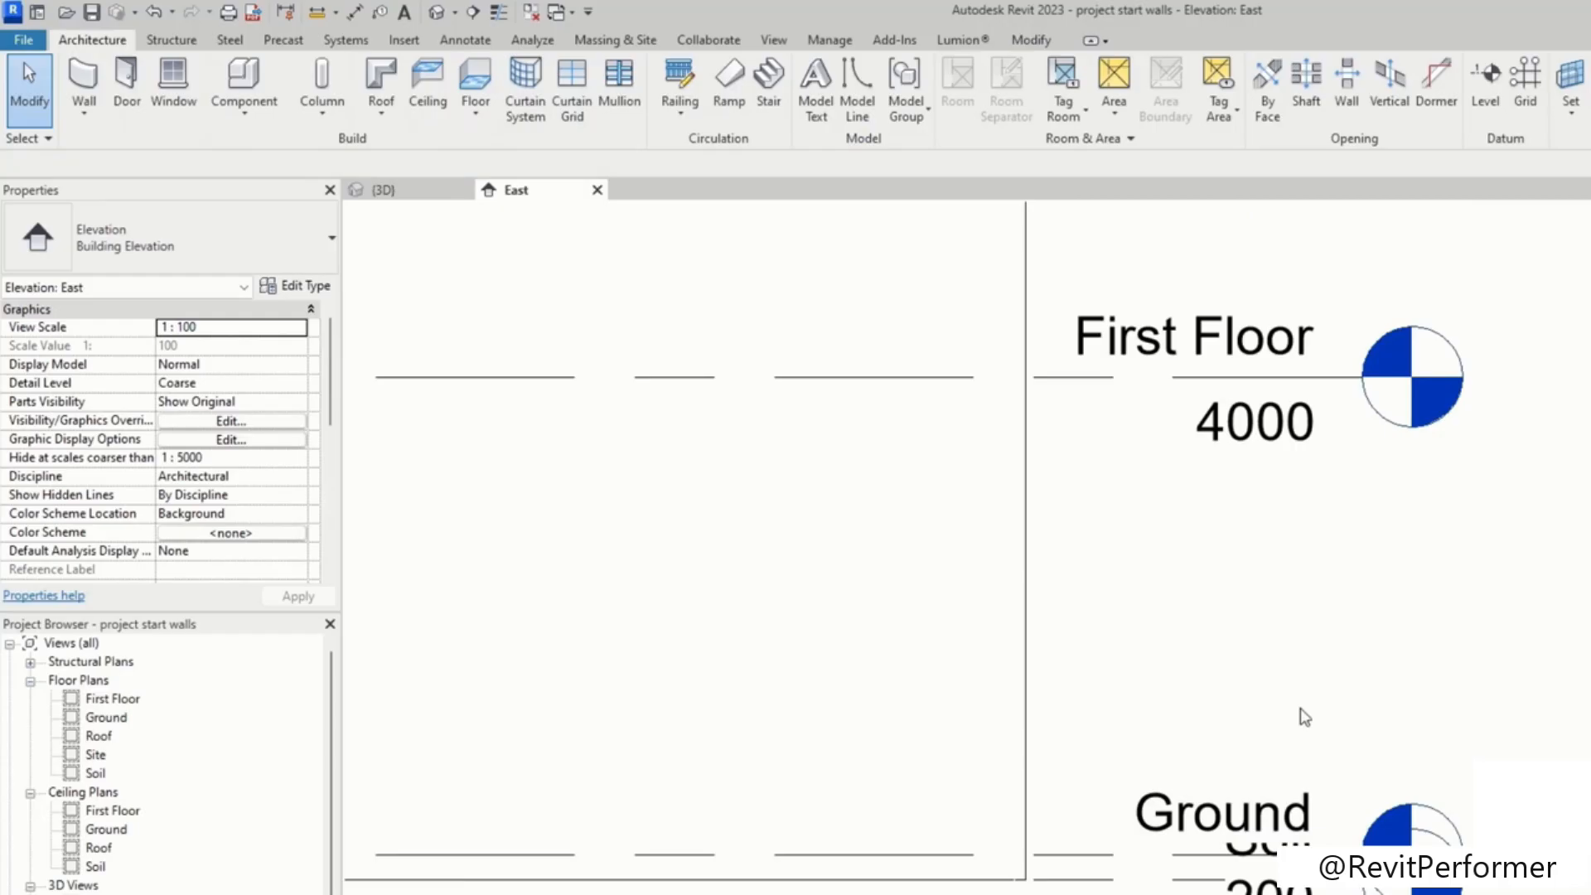
{"action": "middle_click_drag", "start_coordinate": [1300, 708], "coordinate": [1195, 581]}
{"action": "left_click", "coordinate": [232, 327]}
{"action": "left_click", "coordinate": [205, 403]}
{"action": "scroll", "coordinate": [1255, 647], "scroll_direction": "down", "scroll_amount": 1}
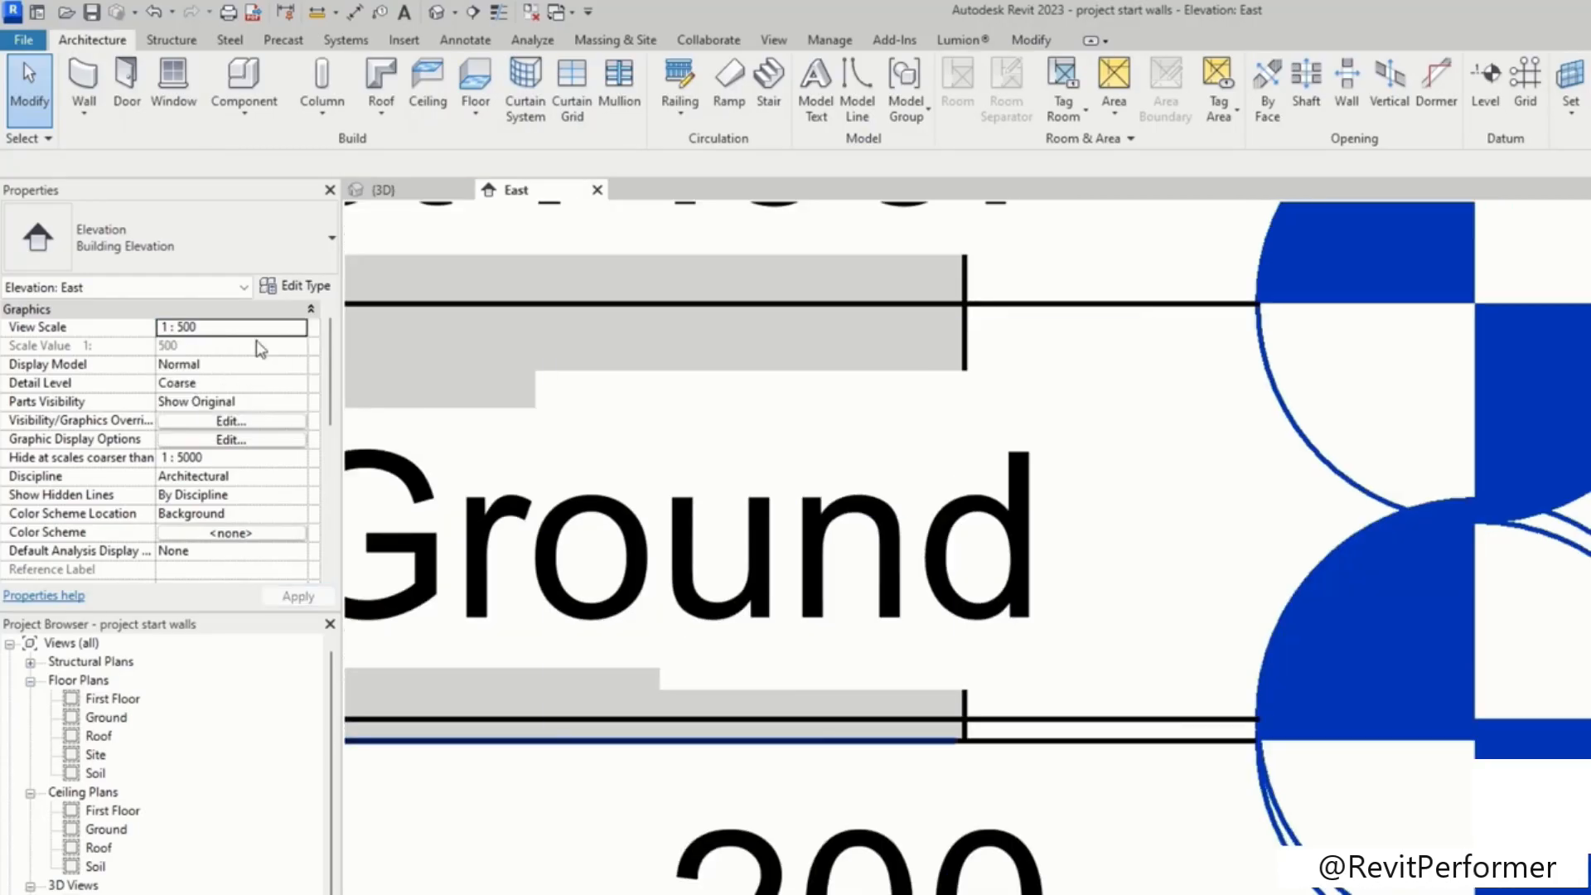
{"action": "scroll", "coordinate": [953, 515], "scroll_direction": "down", "scroll_amount": 5}
{"action": "middle_click_drag", "start_coordinate": [981, 543], "coordinate": [1106, 755]}
Step: Change the East elevation's view scale to 1:25
{"action": "left_click", "coordinate": [299, 326]}
{"action": "left_click", "coordinate": [298, 327]}
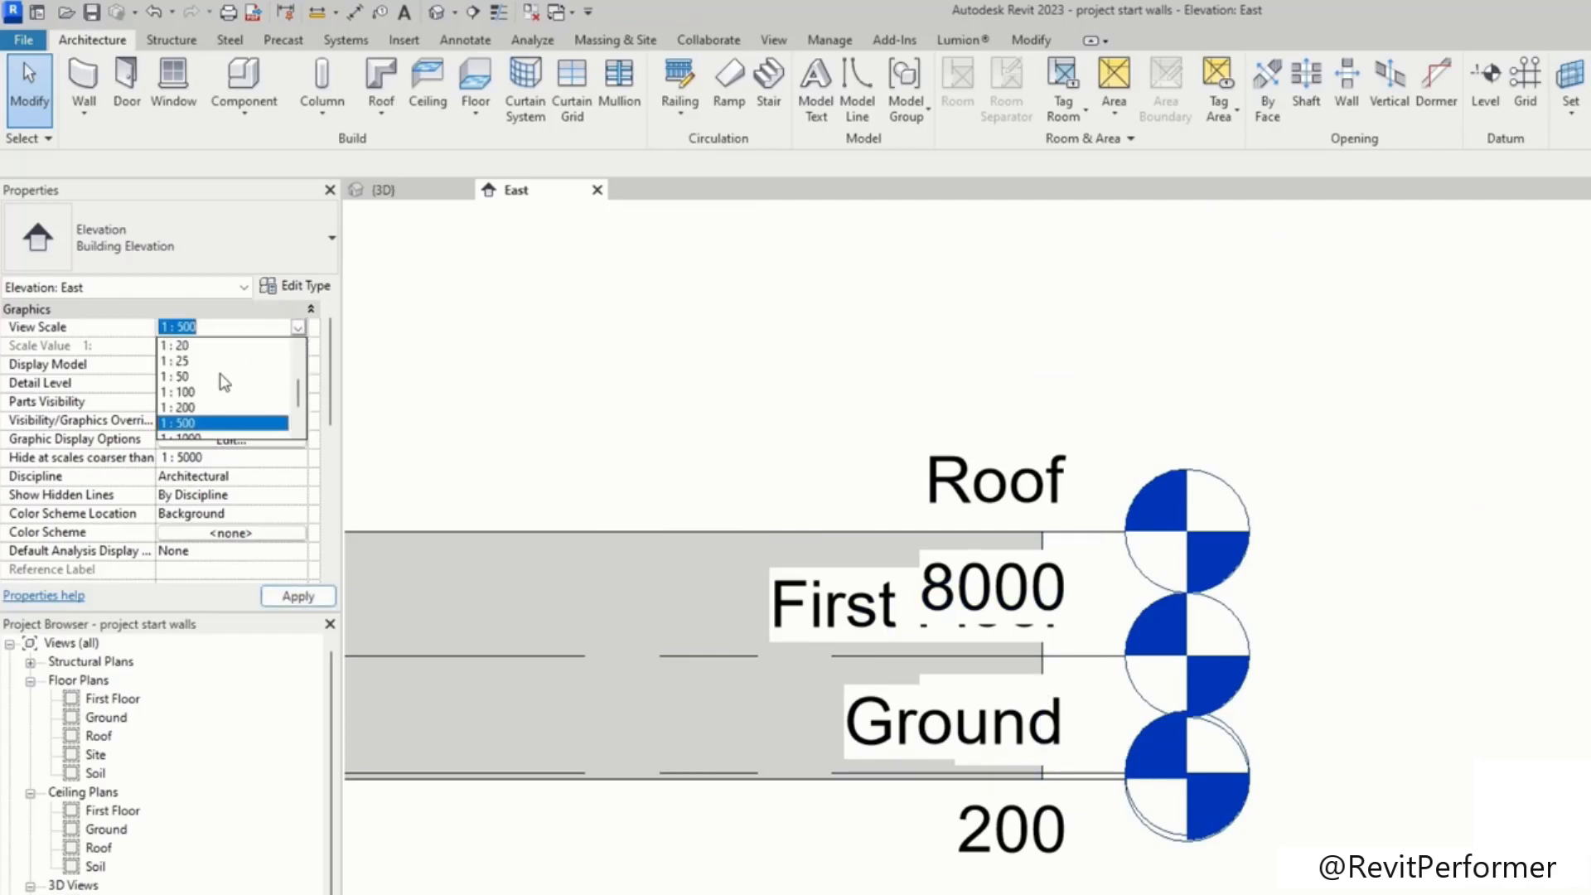
{"action": "left_click", "coordinate": [178, 360]}
{"action": "scroll", "coordinate": [1091, 771], "scroll_direction": "up", "scroll_amount": 5}
{"action": "scroll", "coordinate": [1012, 756], "scroll_direction": "up", "scroll_amount": 3}
{"action": "middle_click_drag", "start_coordinate": [1012, 756], "coordinate": [1052, 668]}
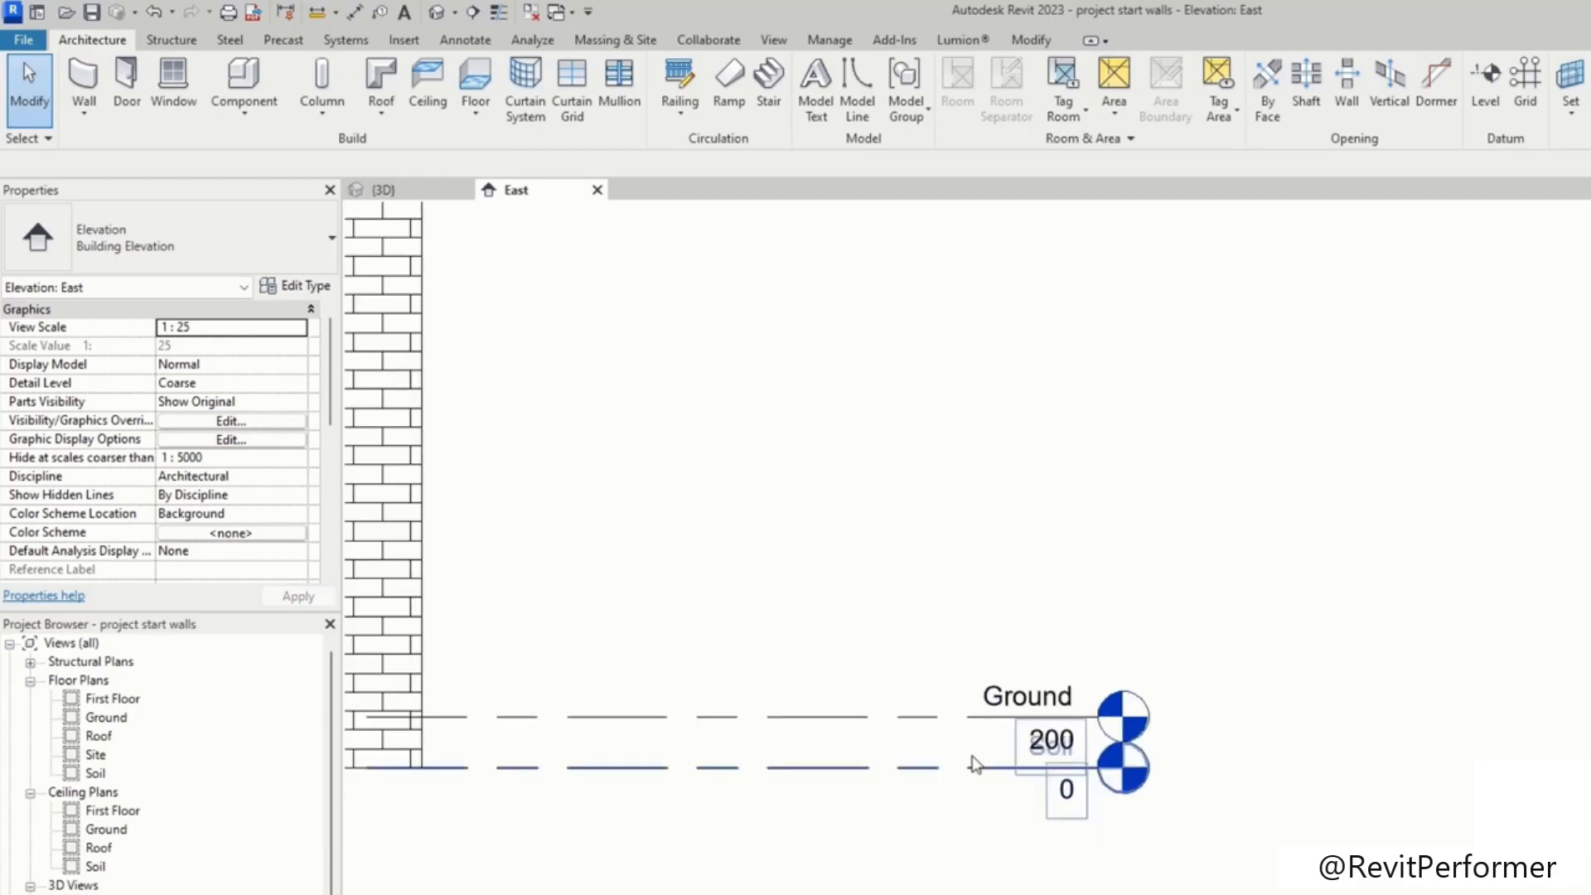
{"action": "mouse_move", "coordinate": [974, 682]}
{"action": "middle_mouse_down"}
{"action": "mouse_move", "coordinate": [1014, 637]}
{"action": "mouse_move", "coordinate": [1130, 569]}
{"action": "middle_mouse_up"}
{"action": "scroll", "coordinate": [1130, 568], "scroll_direction": "up", "scroll_amount": 1}
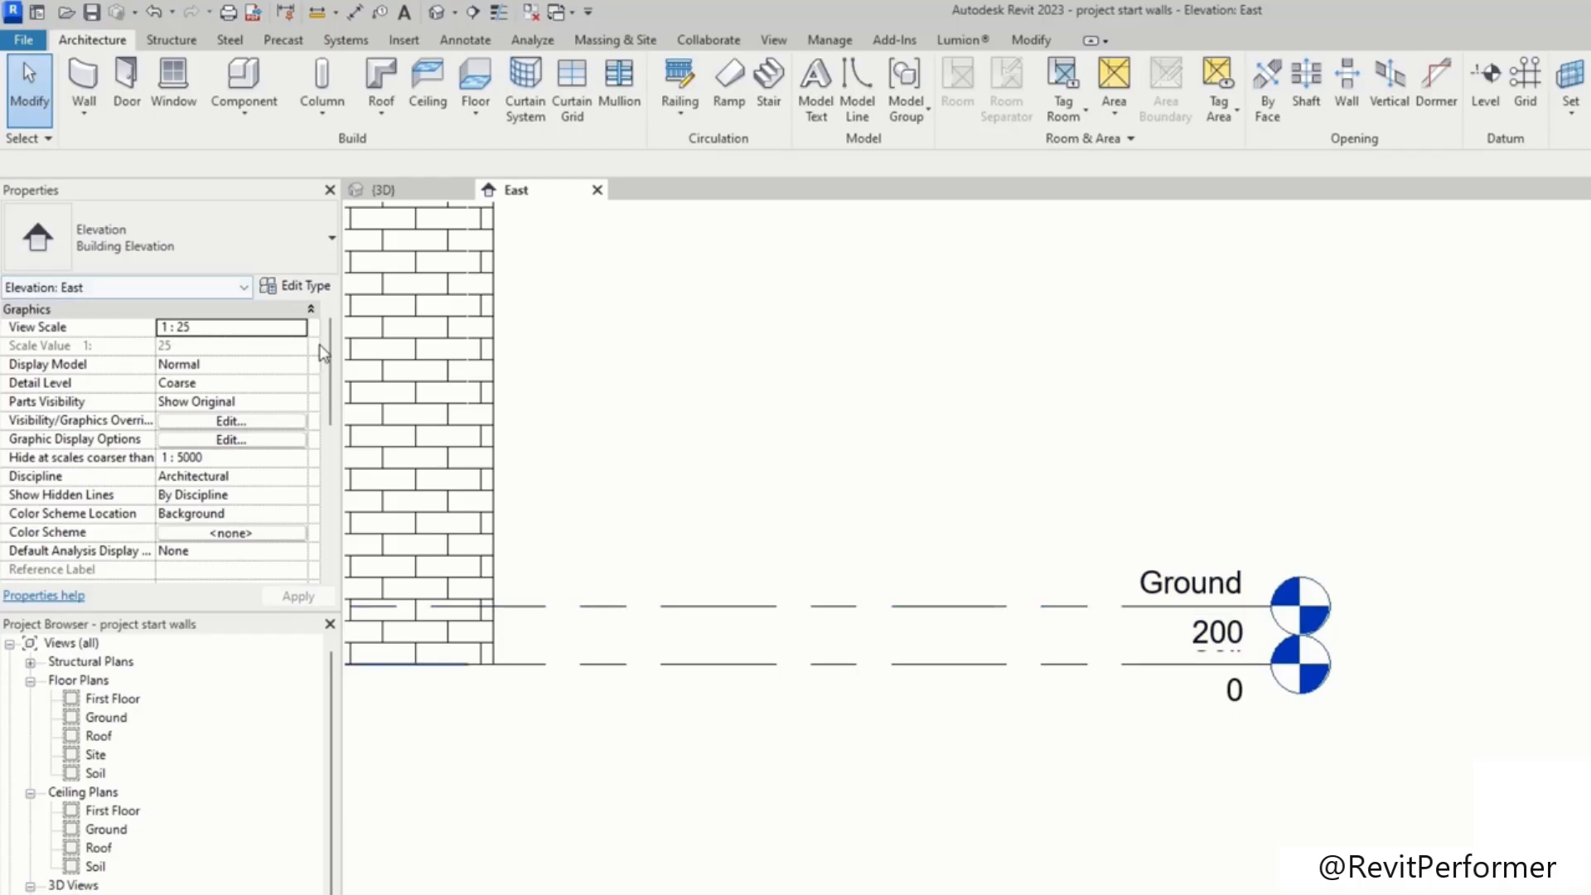
Step: Change the East elevation's view scale to 1:5
{"action": "left_click", "coordinate": [298, 327]}
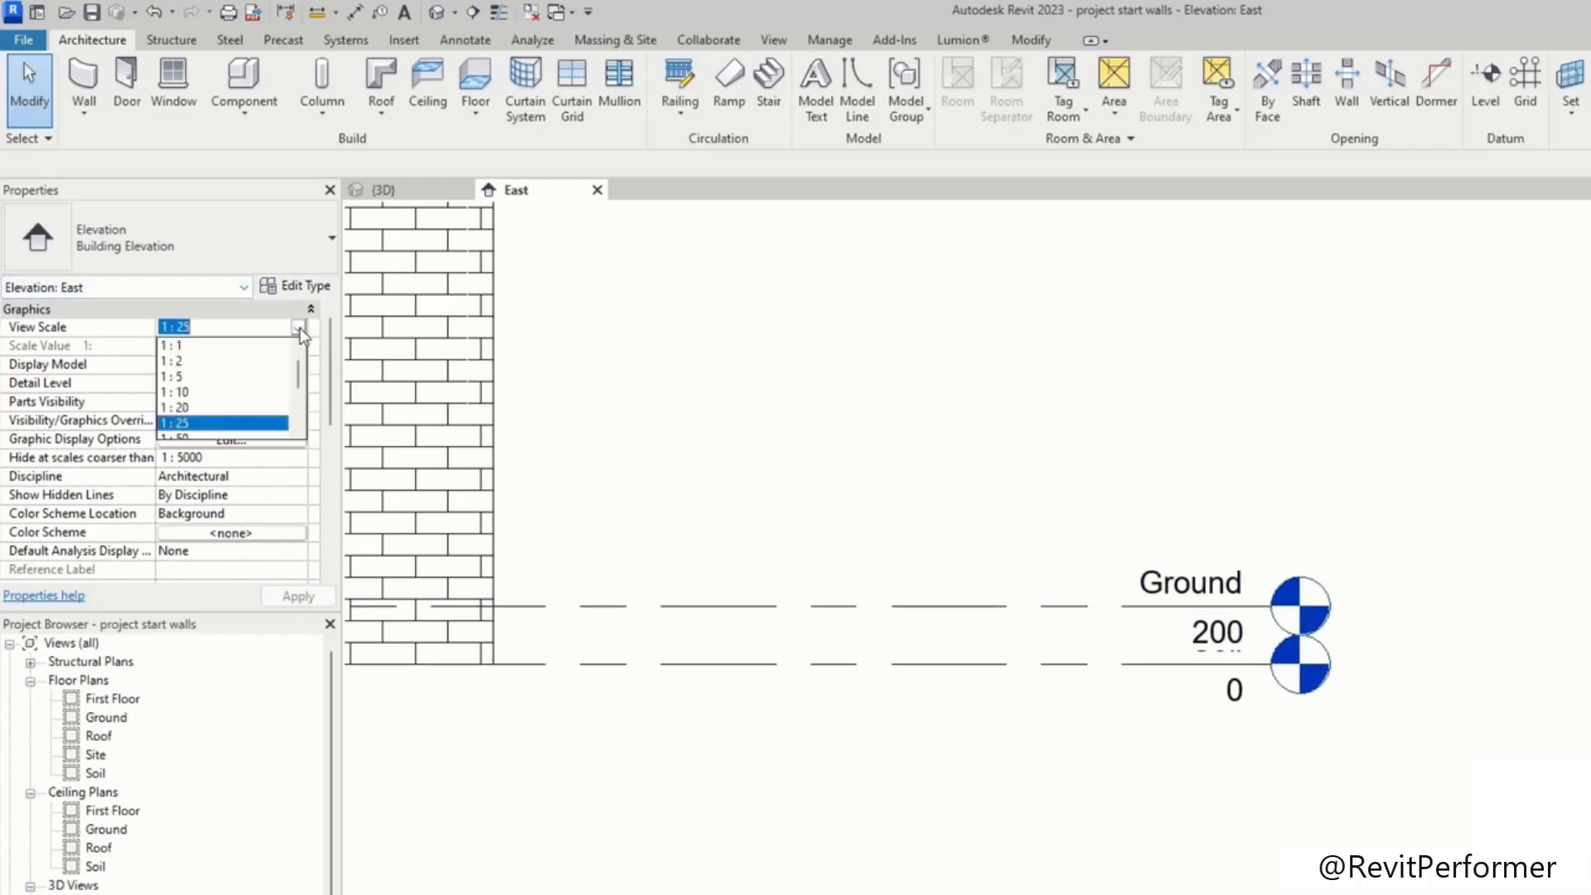
{"action": "left_click", "coordinate": [196, 378]}
{"action": "scroll", "coordinate": [1255, 688], "scroll_direction": "up", "scroll_amount": 5}
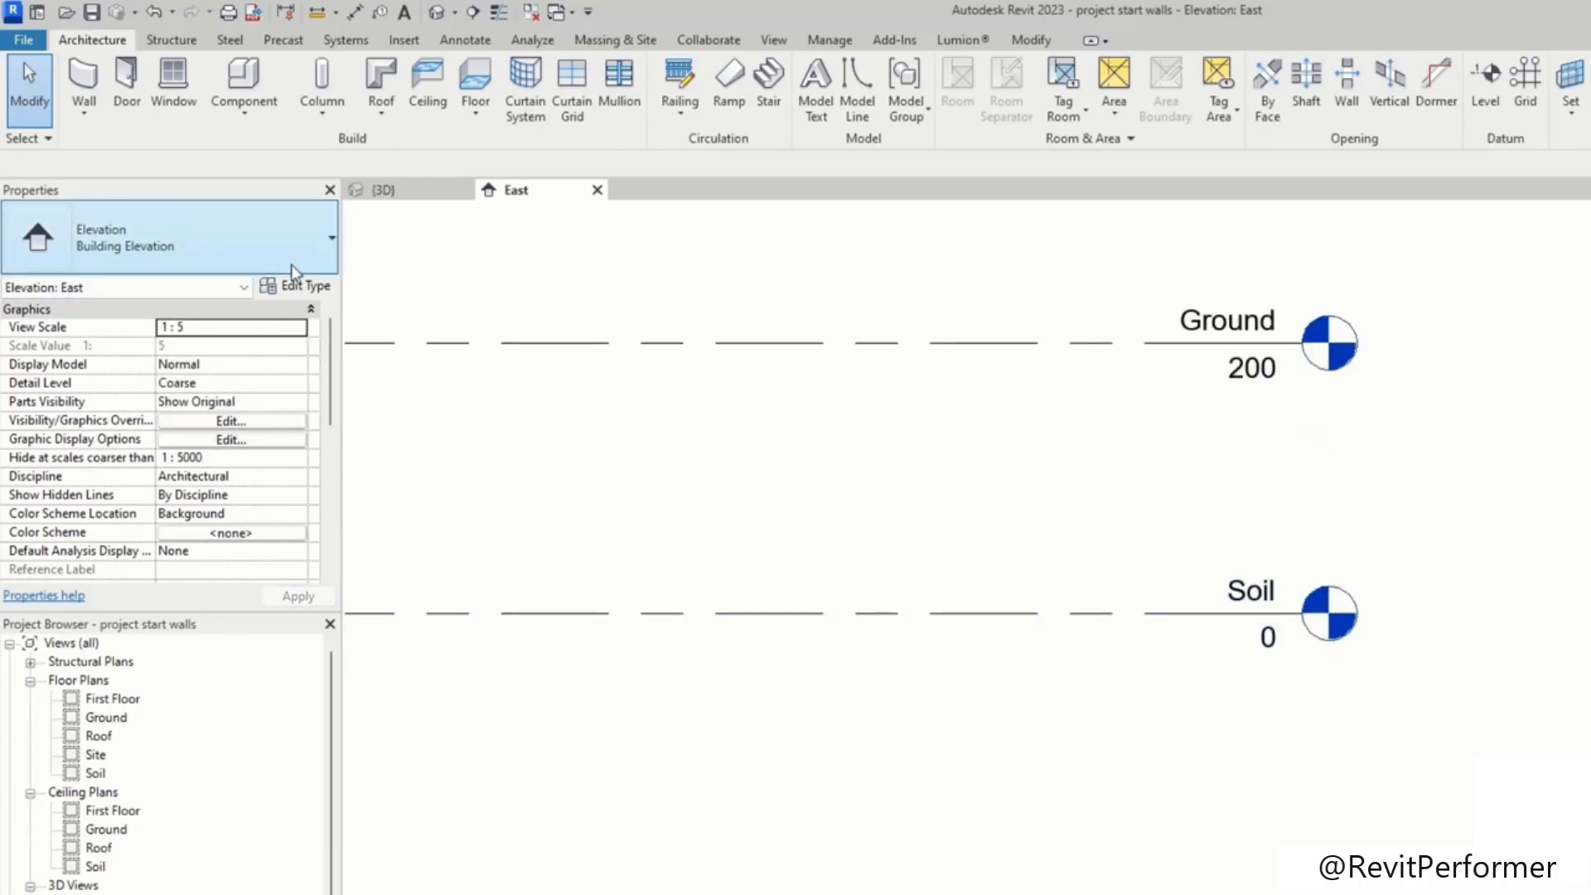
Step: Set the East elevation's view scale to 1:50
{"action": "left_click", "coordinate": [296, 326]}
{"action": "scroll", "coordinate": [229, 464], "scroll_direction": "down", "scroll_amount": 2}
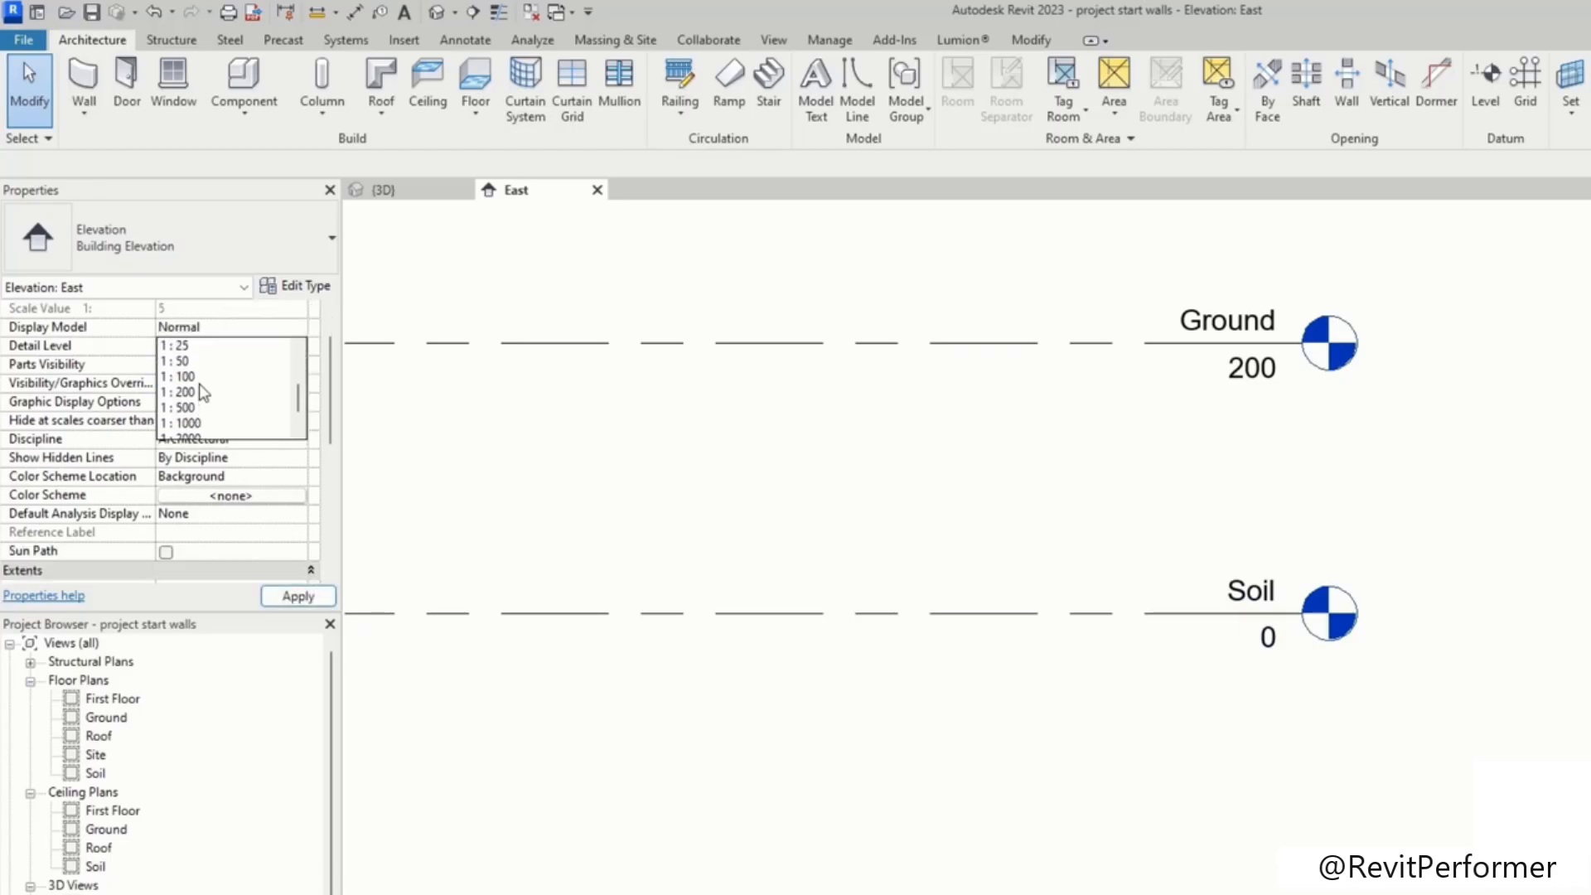
{"action": "left_click", "coordinate": [183, 361]}
{"action": "scroll", "coordinate": [969, 569], "scroll_direction": "down", "scroll_amount": 6}
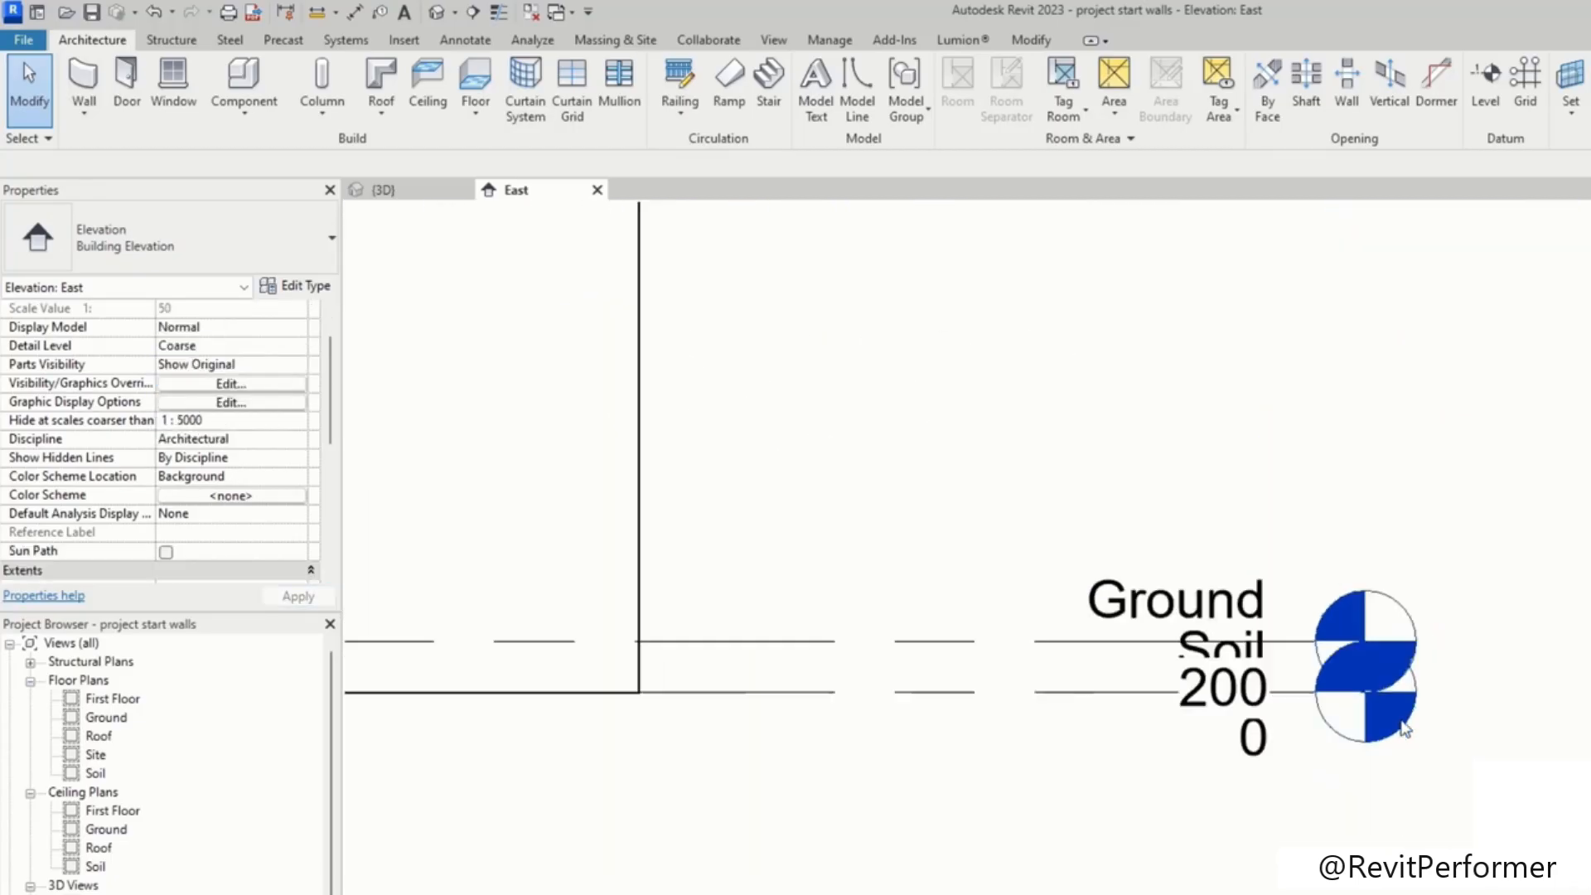
Step: Examine the level markers and the brick wall across the East elevation
{"action": "scroll", "coordinate": [1409, 575], "scroll_direction": "down", "scroll_amount": 2}
{"action": "middle_click_drag", "start_coordinate": [1406, 578], "coordinate": [1371, 674]}
{"action": "scroll", "coordinate": [1295, 582], "scroll_direction": "down", "scroll_amount": 1}
{"action": "middle_click_drag", "start_coordinate": [1293, 582], "coordinate": [1194, 758]}
{"action": "middle_click_drag", "start_coordinate": [1209, 570], "coordinate": [1231, 835]}
{"action": "mouse_move", "coordinate": [1400, 471]}
{"action": "middle_mouse_down"}
{"action": "mouse_move", "coordinate": [1431, 529]}
{"action": "mouse_move", "coordinate": [1318, 647]}
{"action": "mouse_move", "coordinate": [1315, 461]}
{"action": "middle_mouse_up"}
{"action": "scroll", "coordinate": [1434, 520], "scroll_direction": "down", "scroll_amount": 2}
{"action": "scroll", "coordinate": [1335, 829], "scroll_direction": "down", "scroll_amount": 1}
{"action": "middle_click_drag", "start_coordinate": [1335, 829], "coordinate": [1334, 737]}
{"action": "left_click", "coordinate": [1485, 76]}
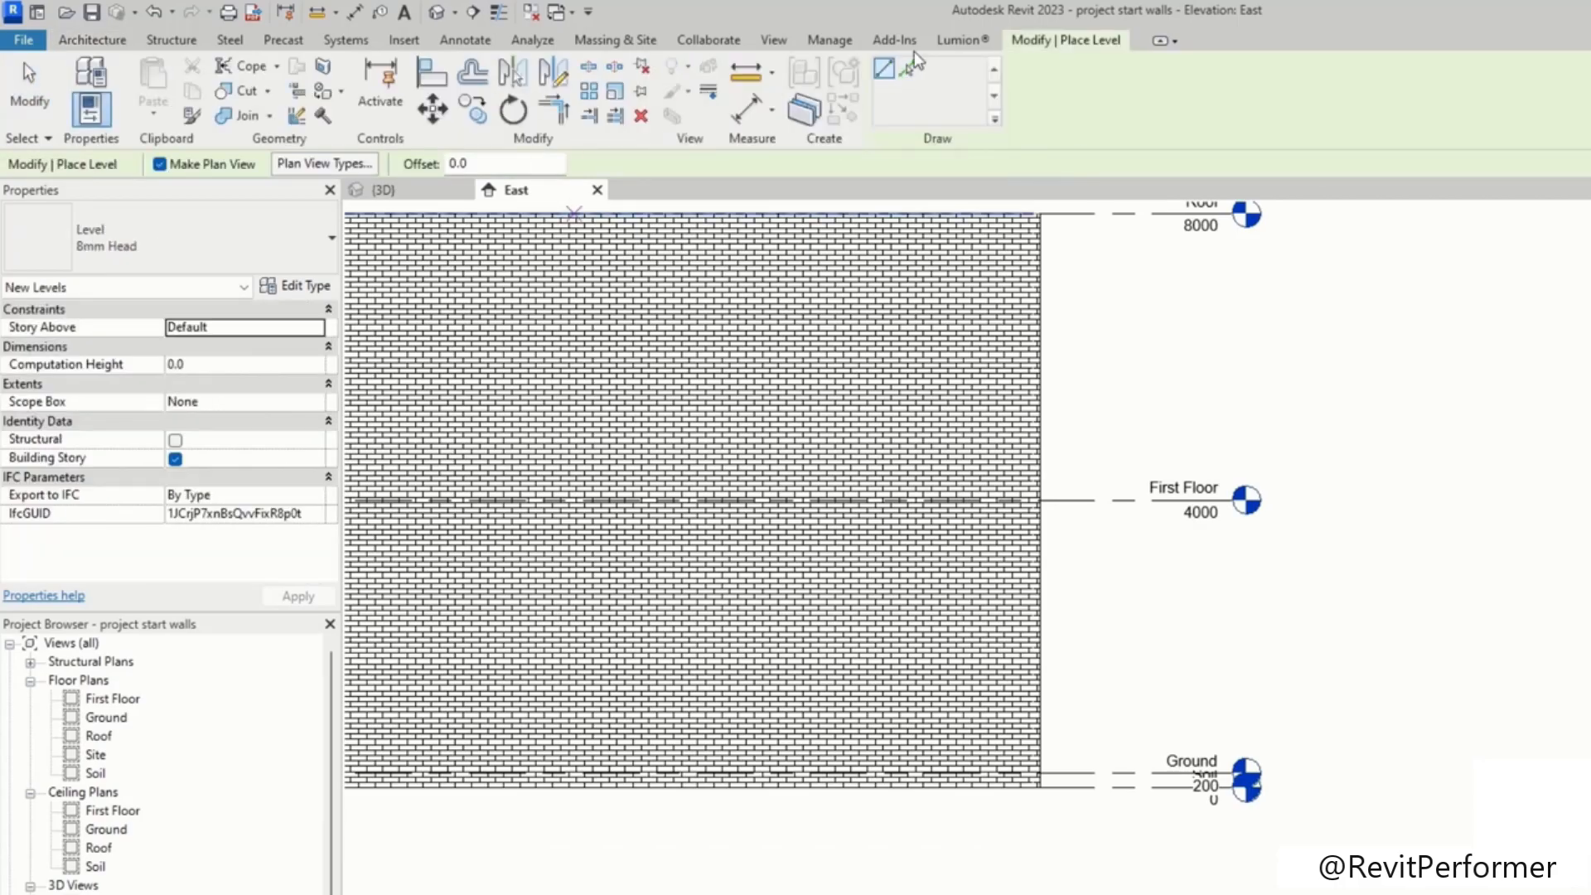
{"action": "scroll", "coordinate": [1315, 398], "scroll_direction": "down", "scroll_amount": 1}
{"action": "scroll", "coordinate": [1315, 398], "scroll_direction": "down", "scroll_amount": 1}
{"action": "middle_click_drag", "start_coordinate": [1042, 468], "coordinate": [1517, 496]}
{"action": "middle_click_drag", "start_coordinate": [489, 445], "coordinate": [1176, 455]}
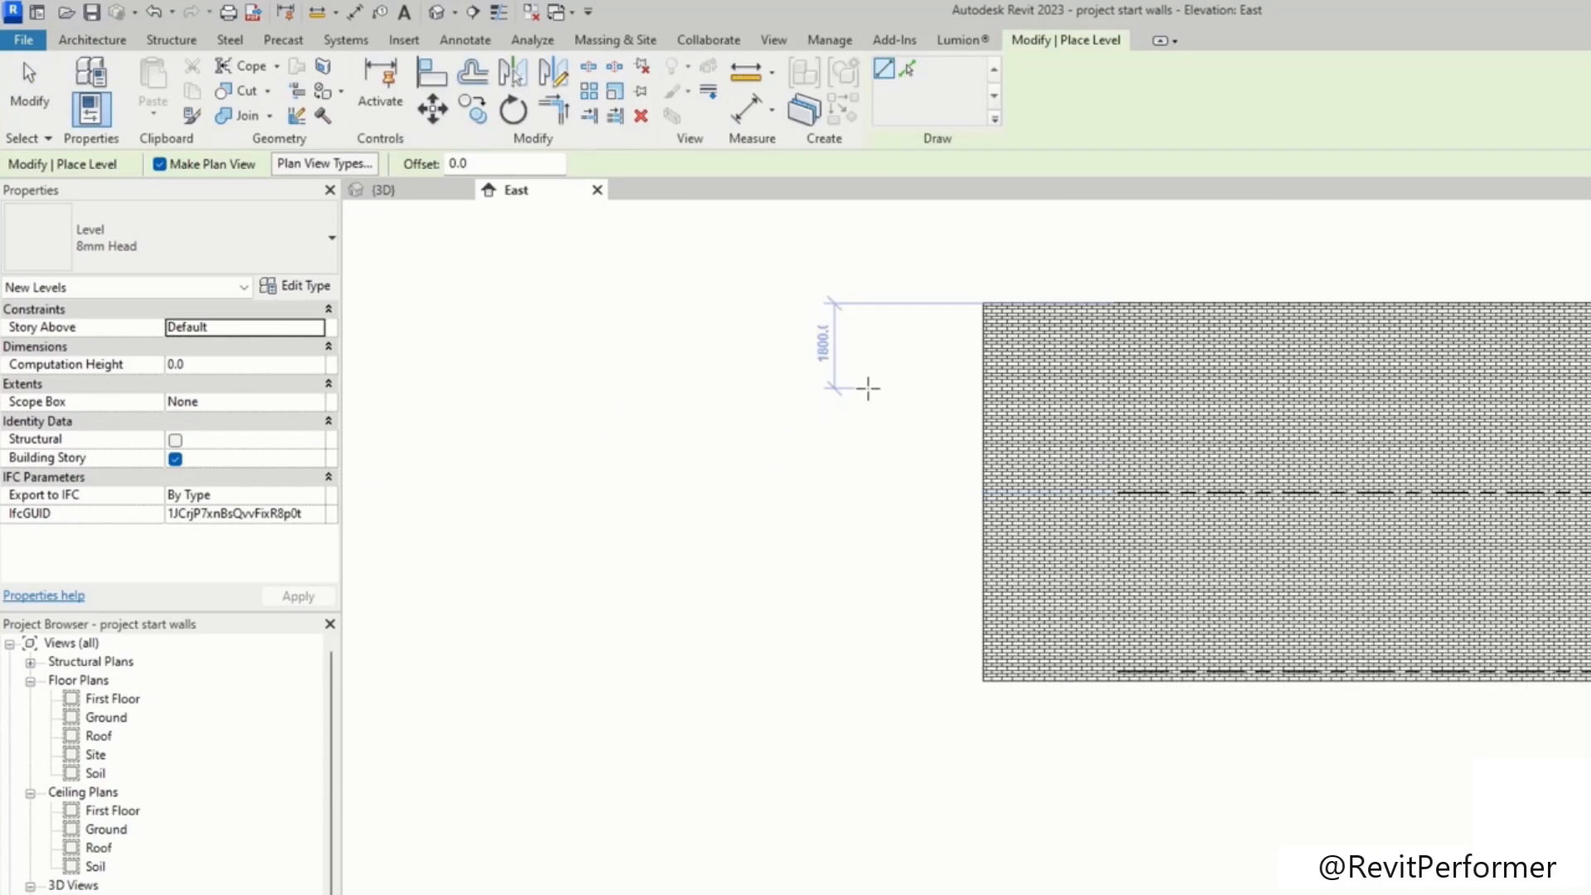
{"action": "left_click", "coordinate": [1140, 245]}
{"action": "mouse_move", "coordinate": [1434, 391]}
{"action": "middle_mouse_down"}
{"action": "mouse_move", "coordinate": [1428, 405]}
{"action": "mouse_move", "coordinate": [694, 502]}
{"action": "middle_mouse_up"}
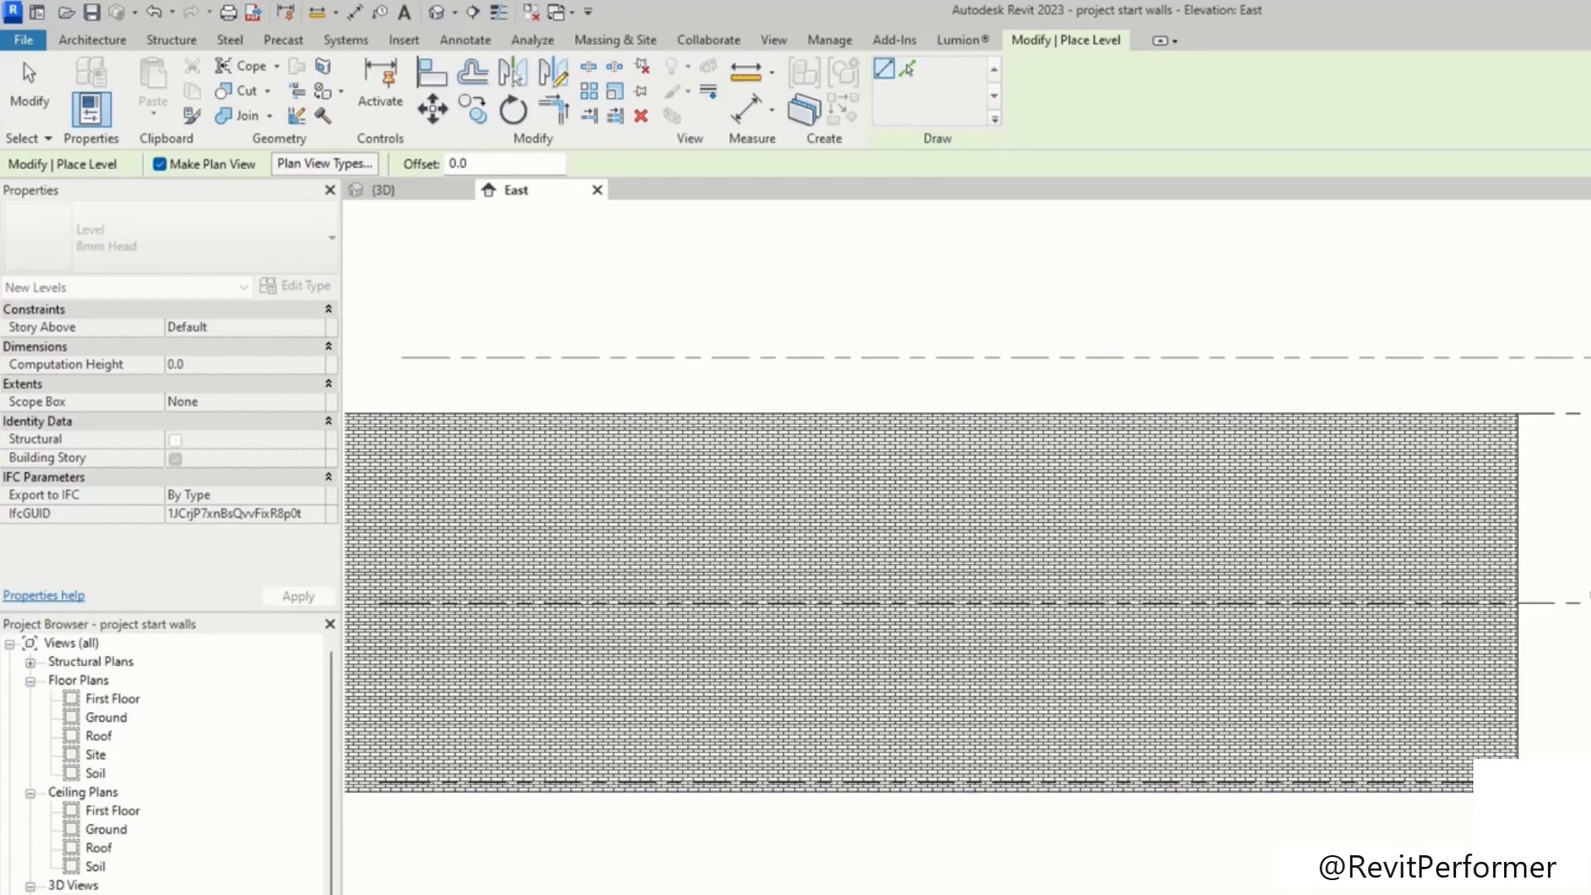
{"action": "left_click", "coordinate": [1558, 414]}
{"action": "left_click", "coordinate": [1559, 414]}
{"action": "key", "text": "Escape"}
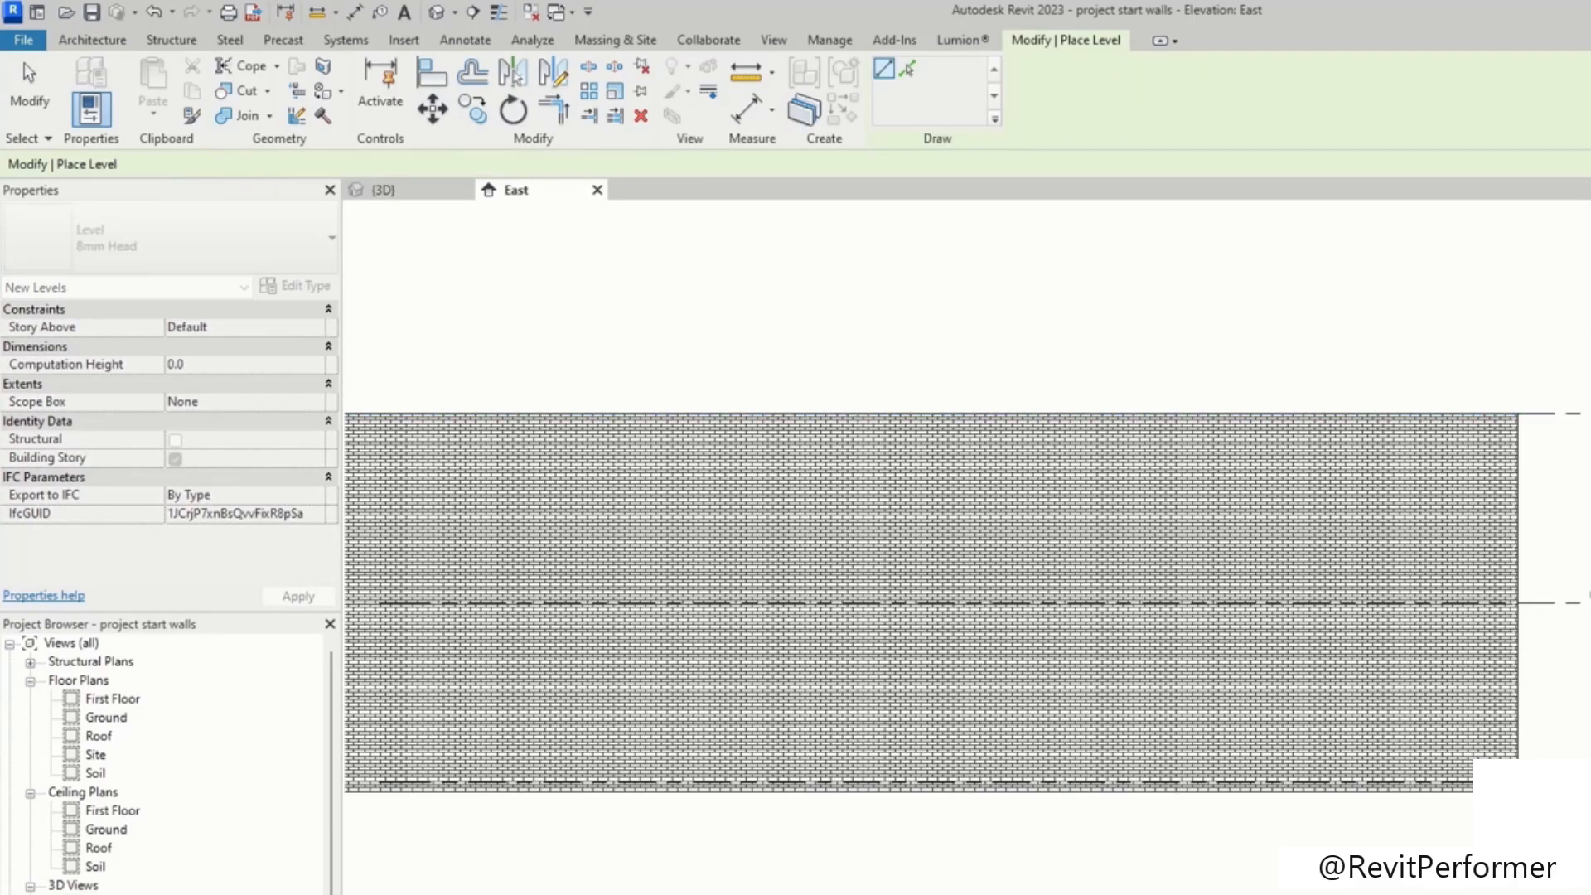
{"action": "left_click", "coordinate": [907, 69]}
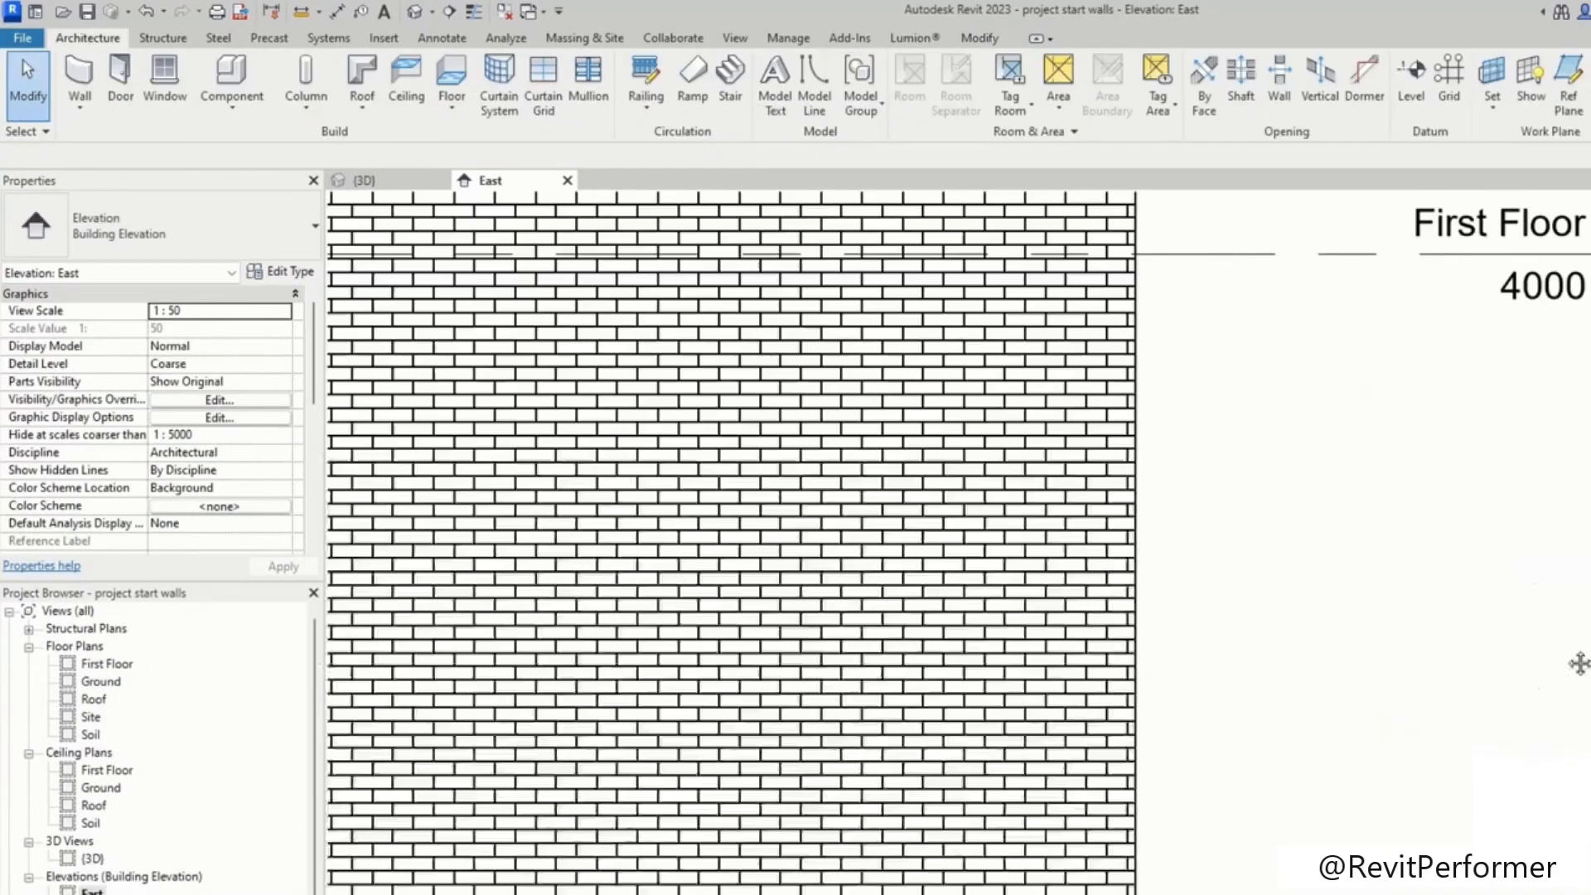
{"action": "middle_click_drag", "start_coordinate": [1580, 664], "coordinate": [1331, 894]}
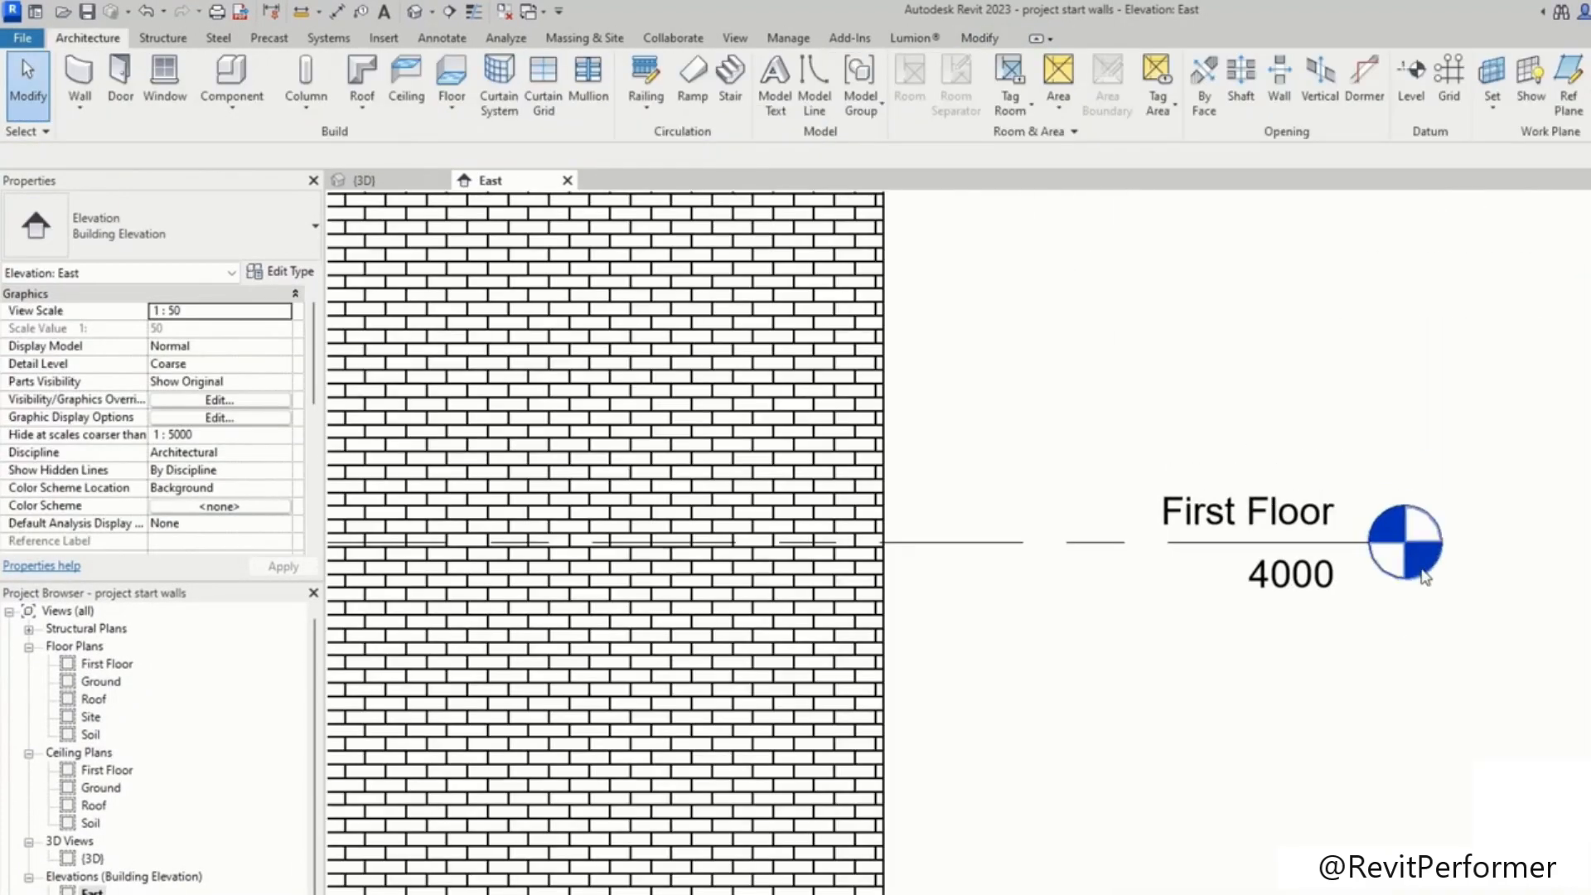
Step: Inspect the Roof, First Floor, Ground and Soil levels against the wall's extent
{"action": "scroll", "coordinate": [1331, 894], "scroll_direction": "down", "scroll_amount": 1}
{"action": "middle_click_drag", "start_coordinate": [1492, 302], "coordinate": [1409, 668]}
{"action": "scroll", "coordinate": [1213, 350], "scroll_direction": "up", "scroll_amount": 1}
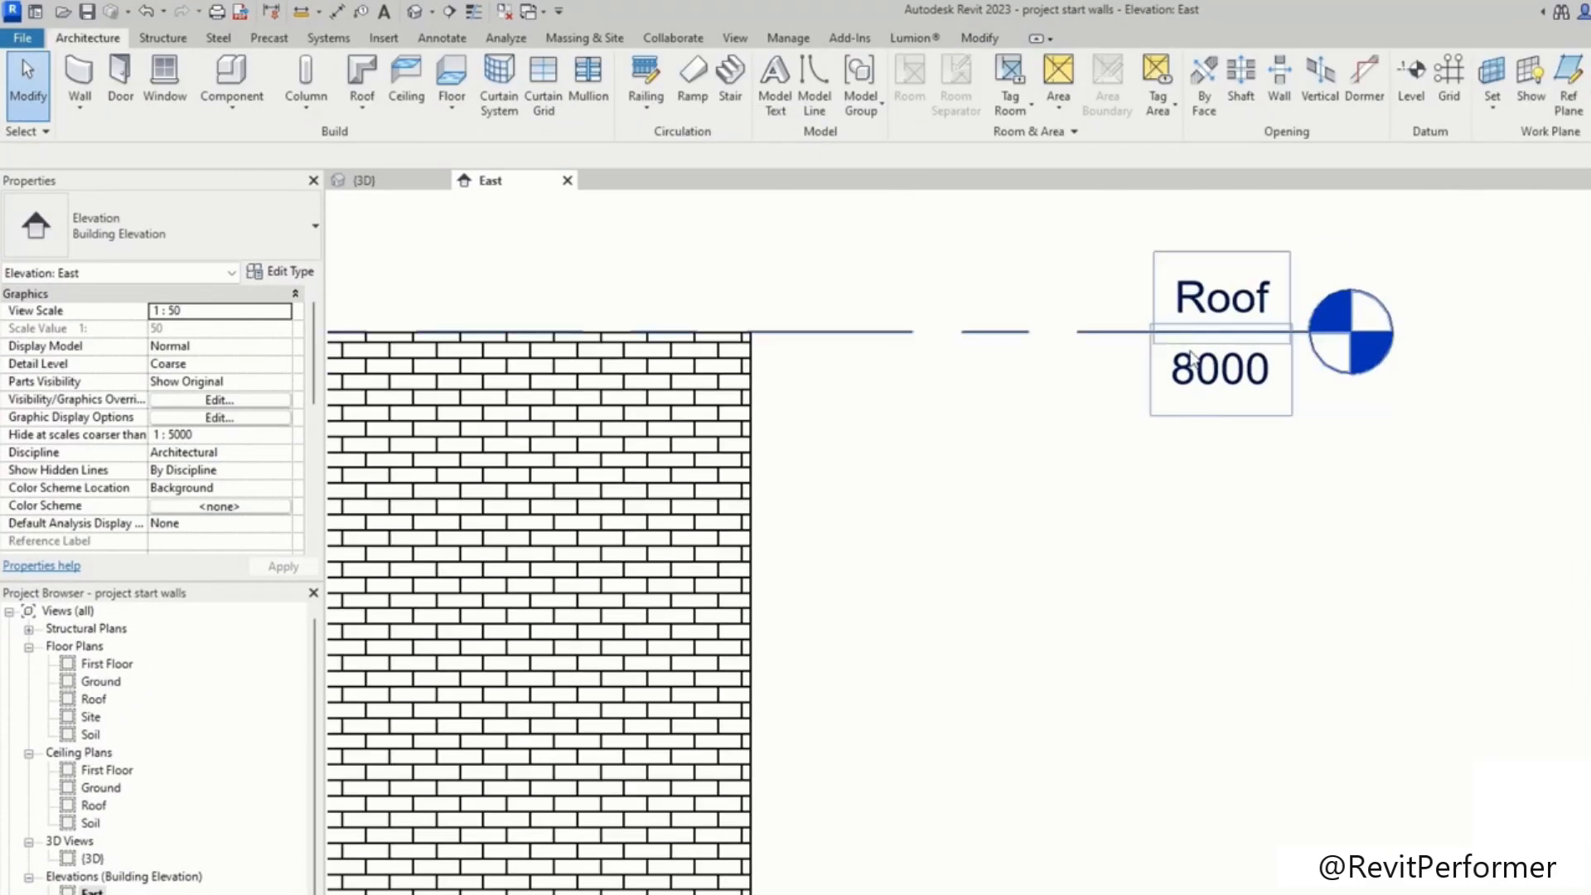
{"action": "middle_click_drag", "start_coordinate": [1148, 774], "coordinate": [1170, 389]}
{"action": "middle_click_drag", "start_coordinate": [1281, 779], "coordinate": [1271, 522]}
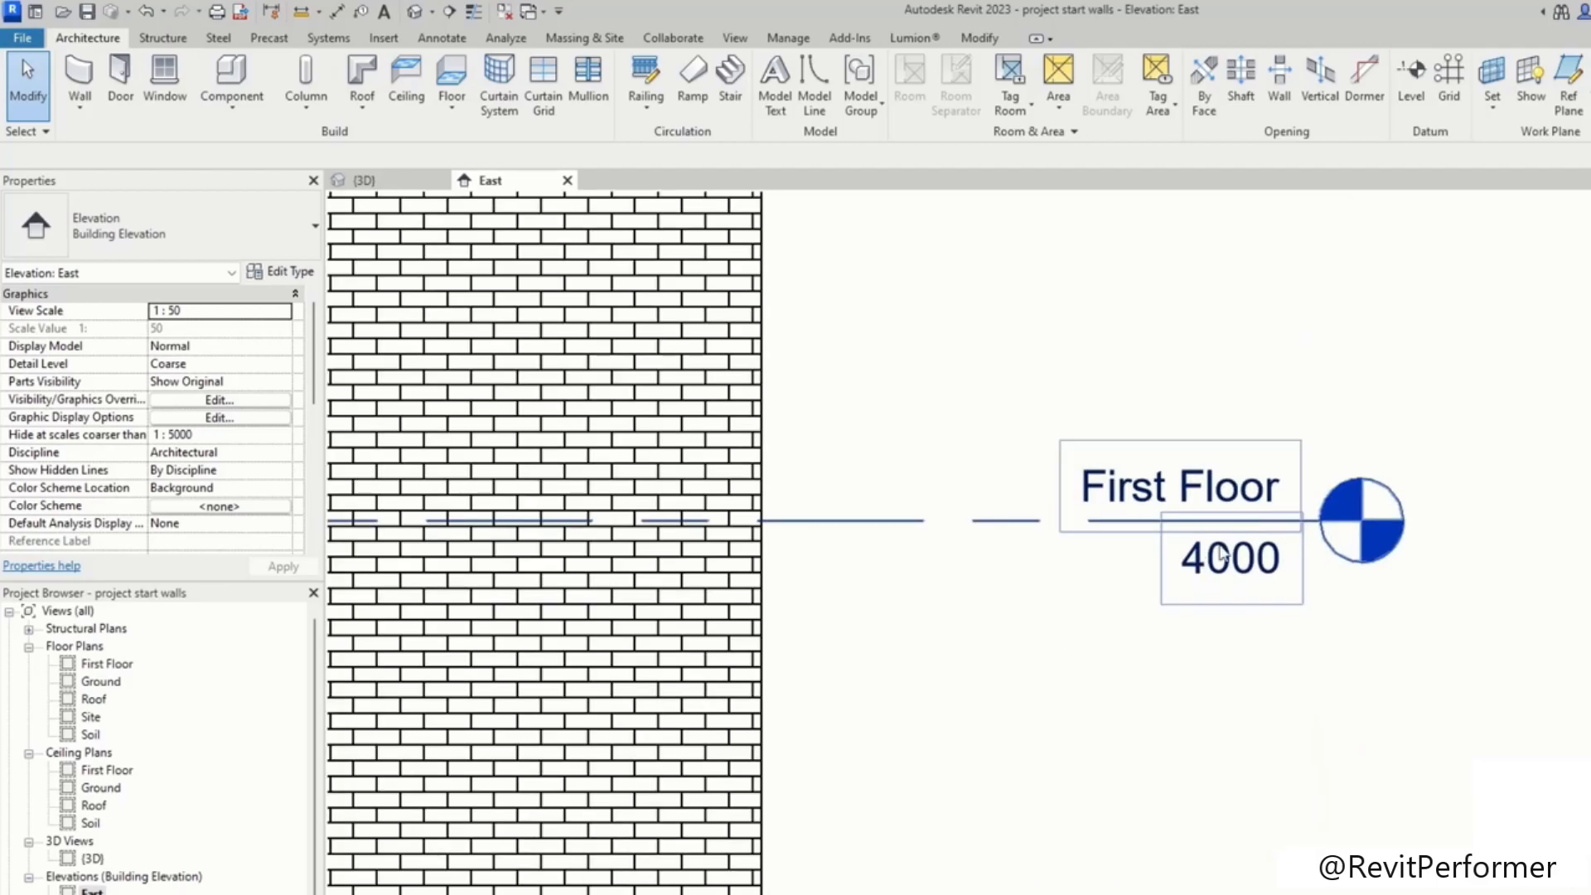
{"action": "middle_click_drag", "start_coordinate": [1224, 723], "coordinate": [1231, 410]}
{"action": "scroll", "coordinate": [1251, 782], "scroll_direction": "down", "scroll_amount": 6}
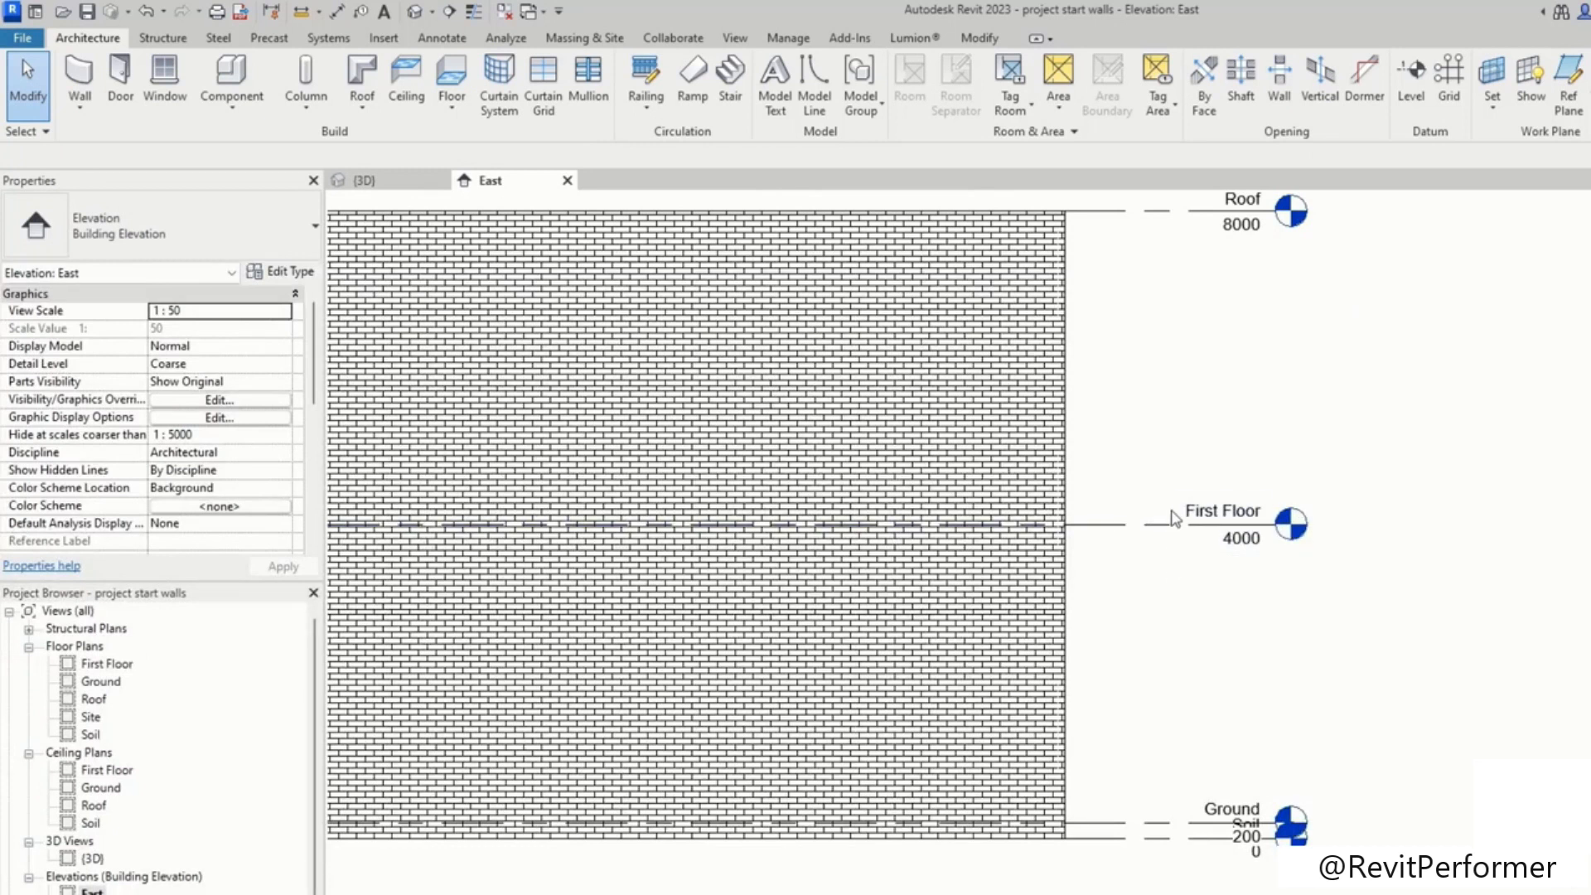
{"action": "middle_click_drag", "start_coordinate": [1259, 423], "coordinate": [1122, 430]}
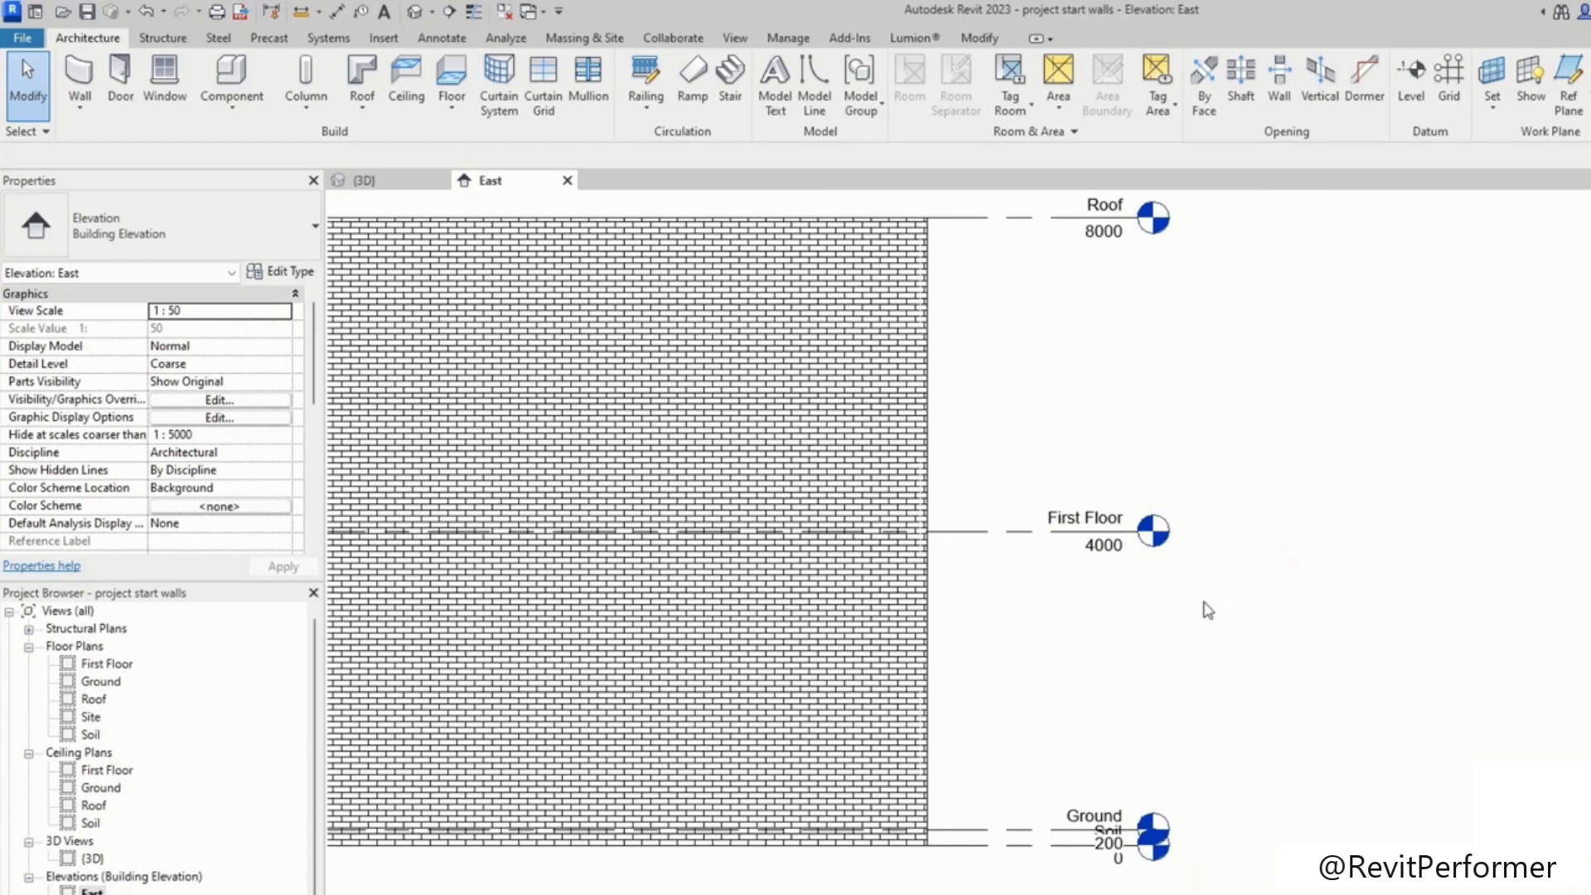
{"action": "middle_click_drag", "start_coordinate": [1046, 281], "coordinate": [1035, 469]}
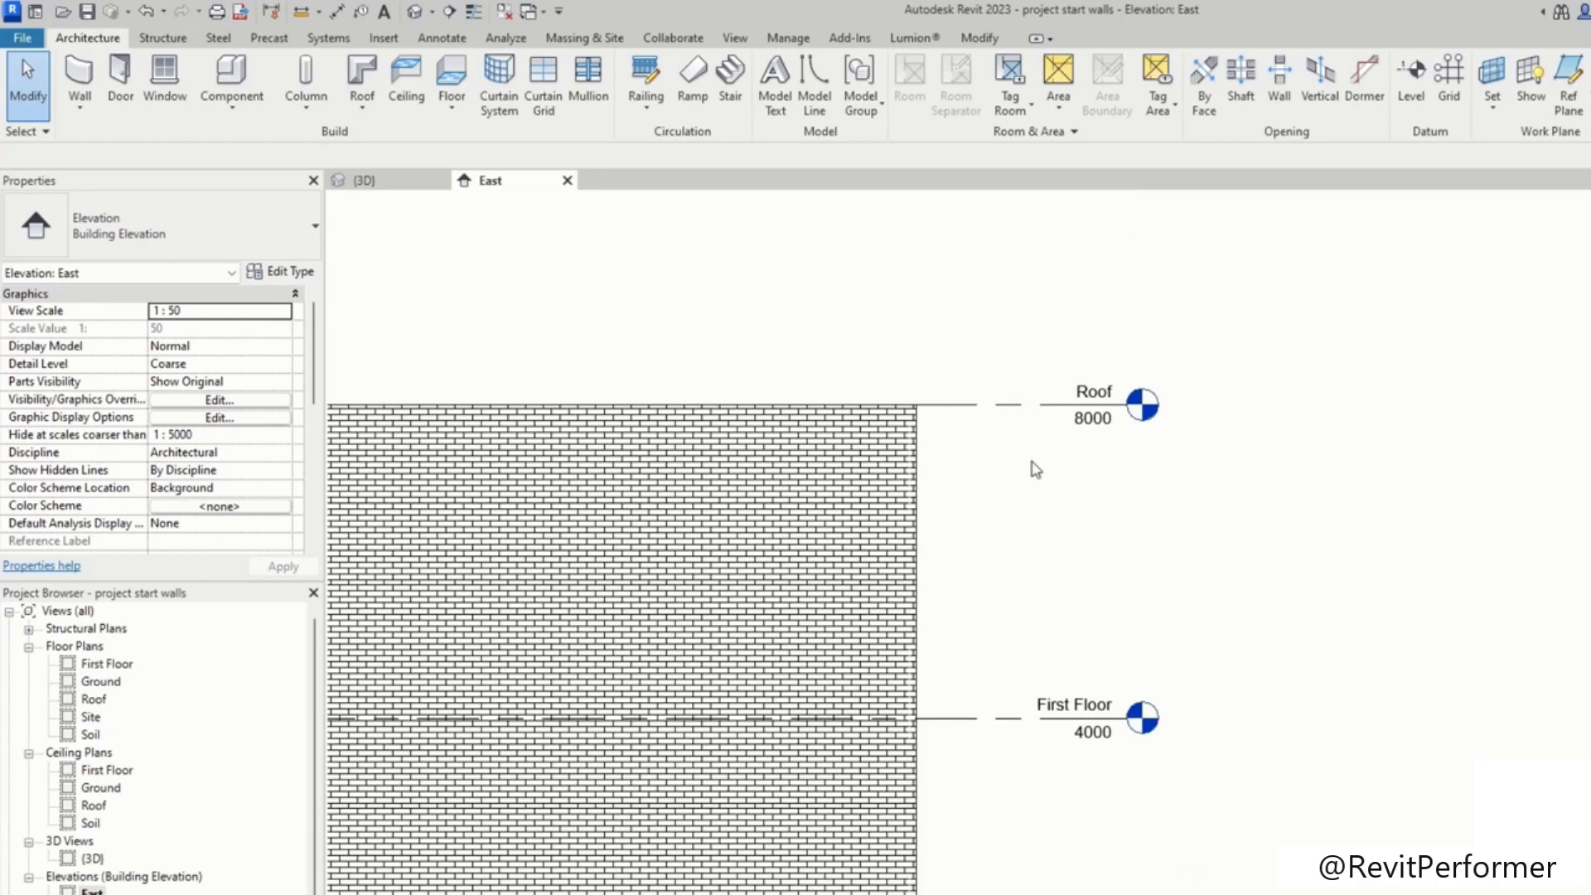
{"action": "middle_click_drag", "start_coordinate": [1059, 621], "coordinate": [1200, 511]}
{"action": "scroll", "coordinate": [1127, 430], "scroll_direction": "down", "scroll_amount": 1}
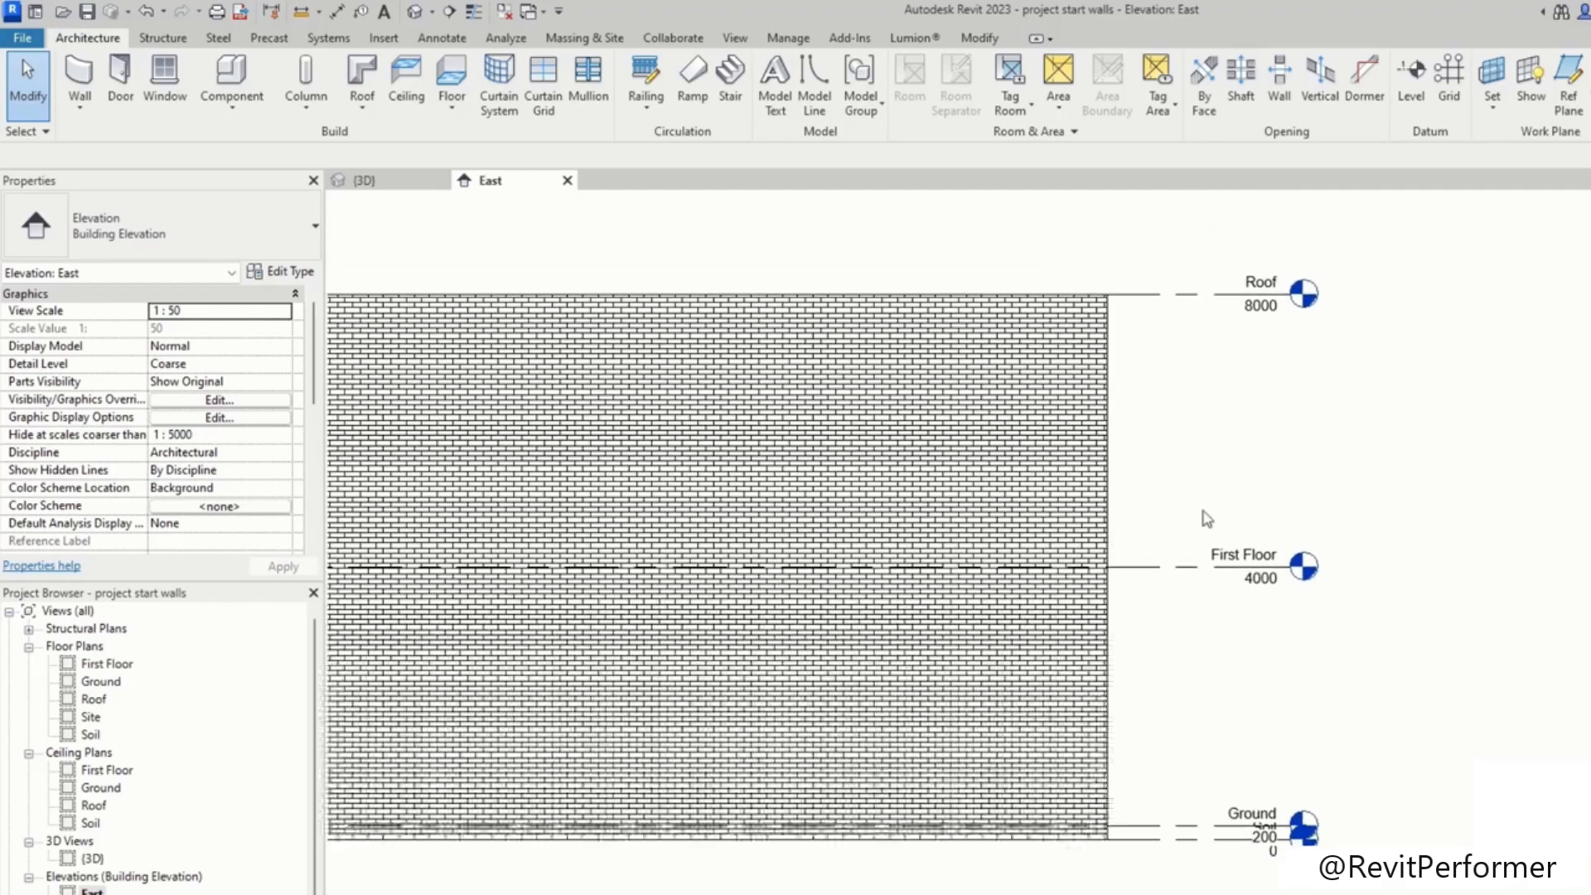
Step: Set the selected brick wall's top constraint to Up to level: First Floor
{"action": "left_click", "coordinate": [1080, 456]}
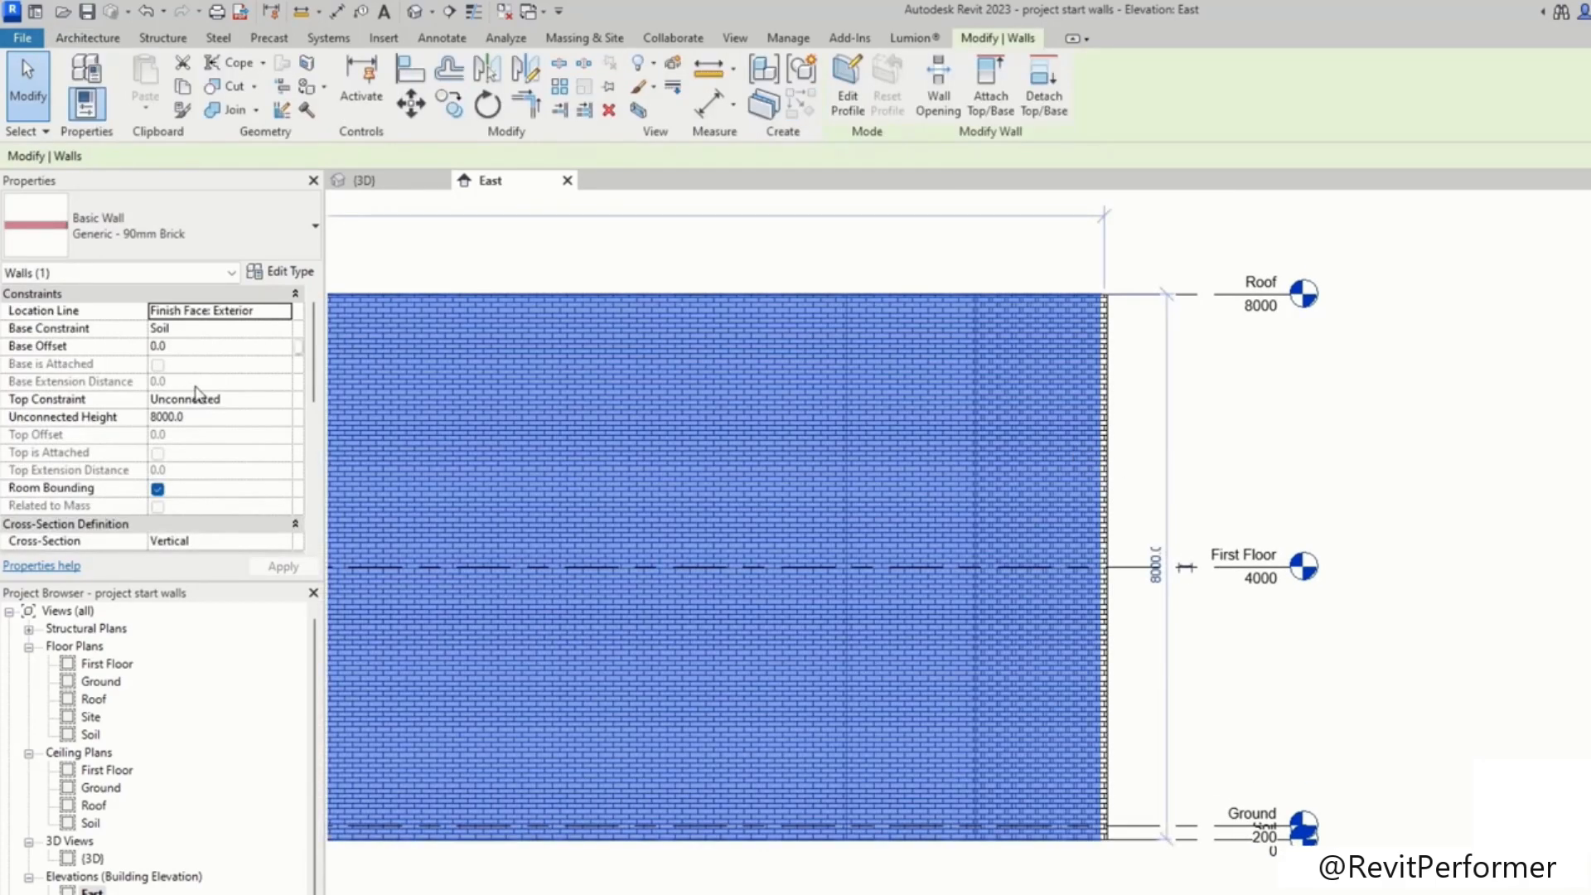
{"action": "left_click", "coordinate": [282, 400]}
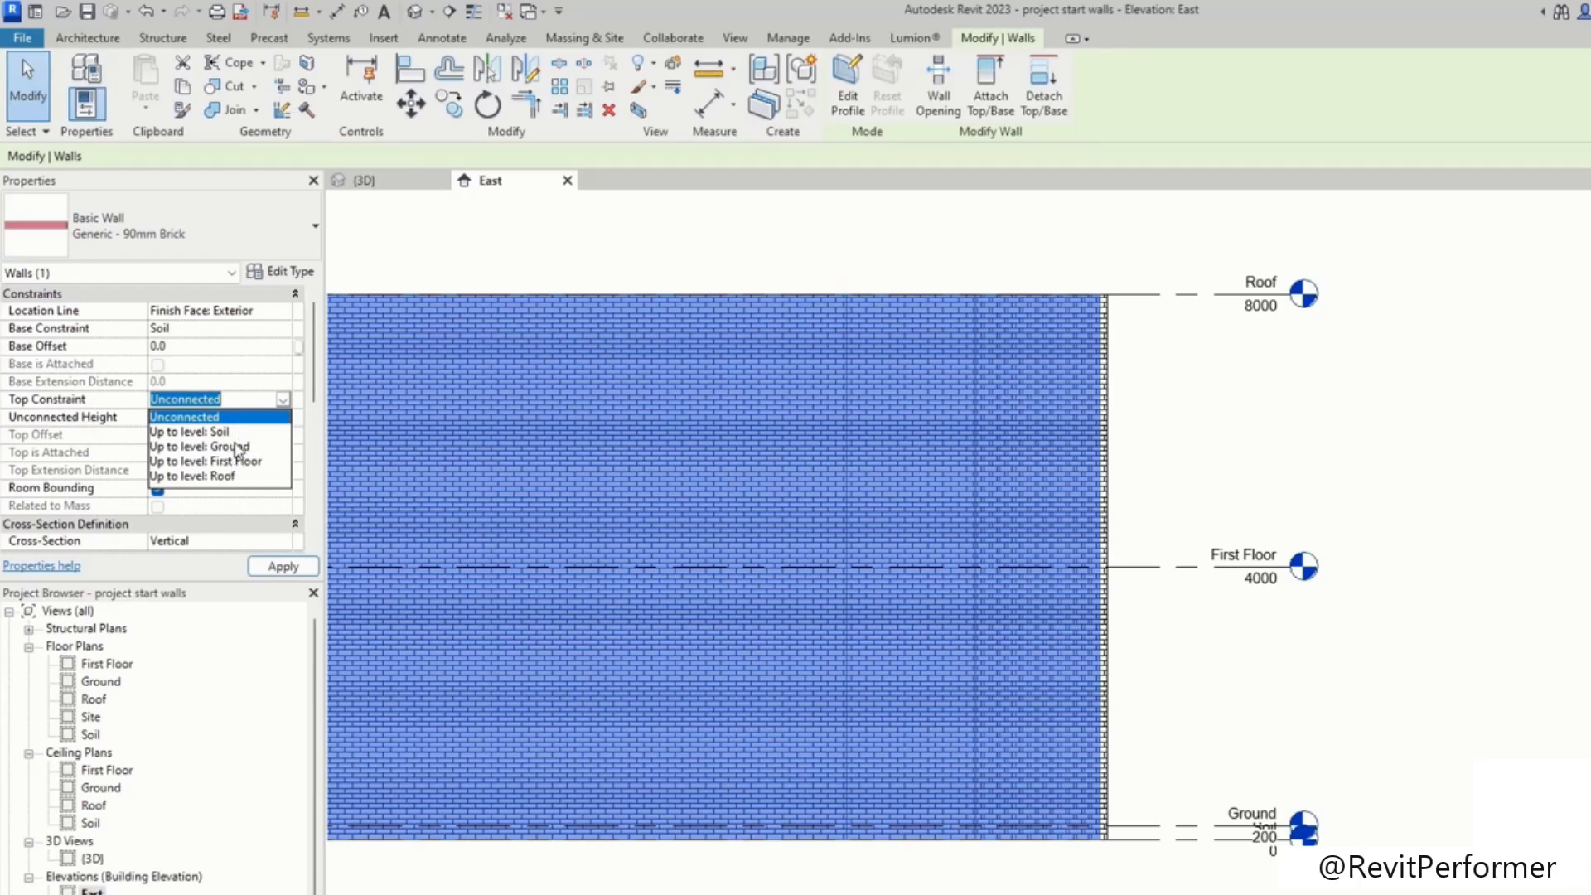
{"action": "left_click", "coordinate": [214, 395]}
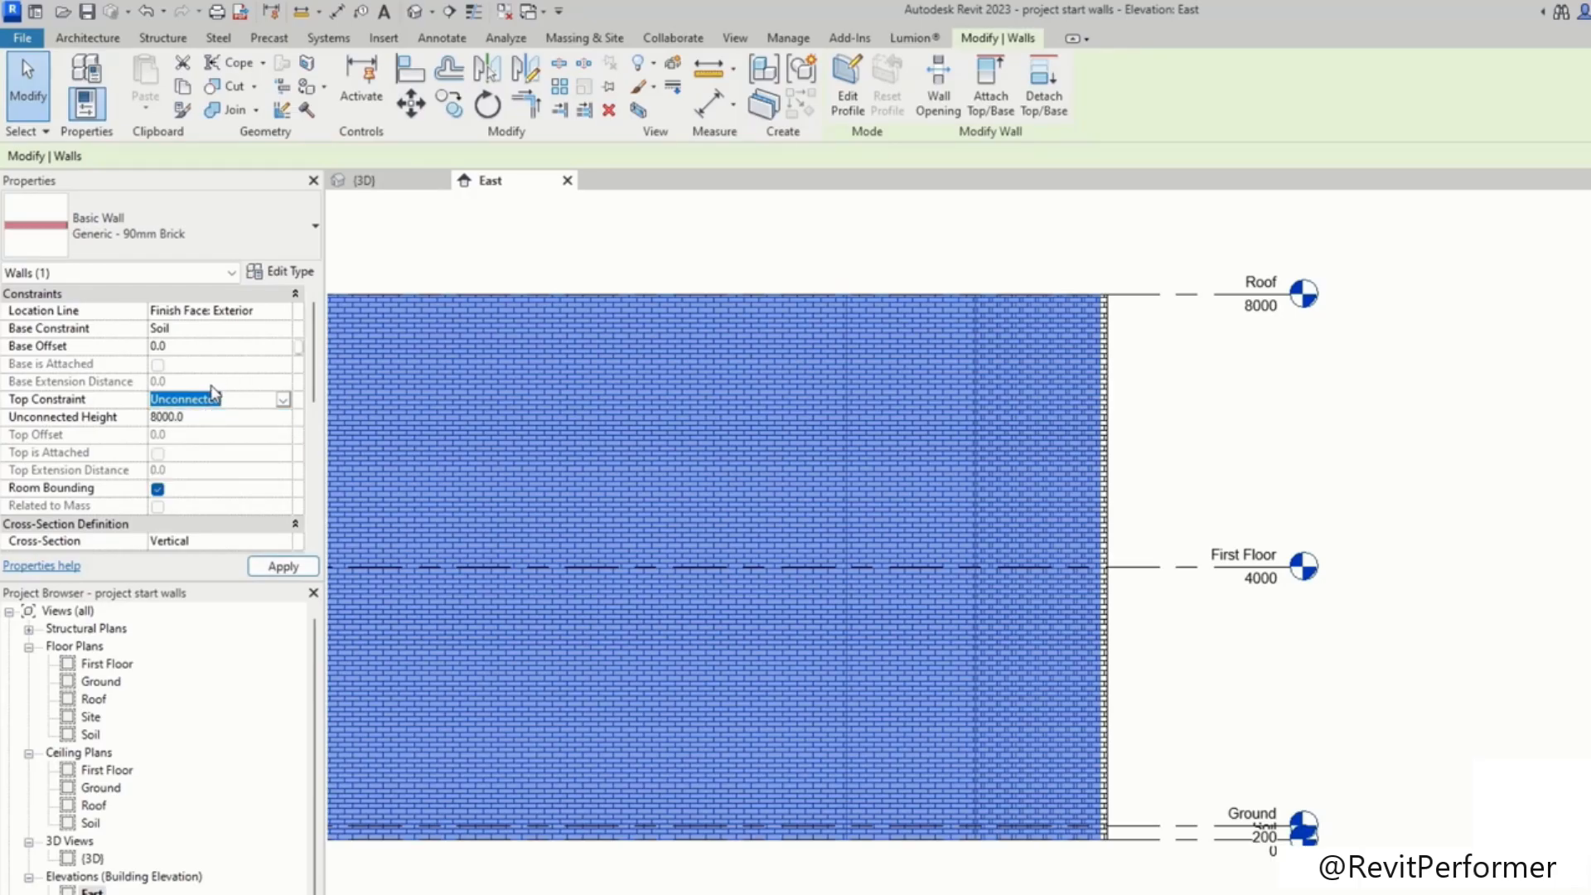
{"action": "left_click", "coordinate": [193, 425]}
{"action": "left_click_drag", "start_coordinate": [189, 417], "coordinate": [130, 419]}
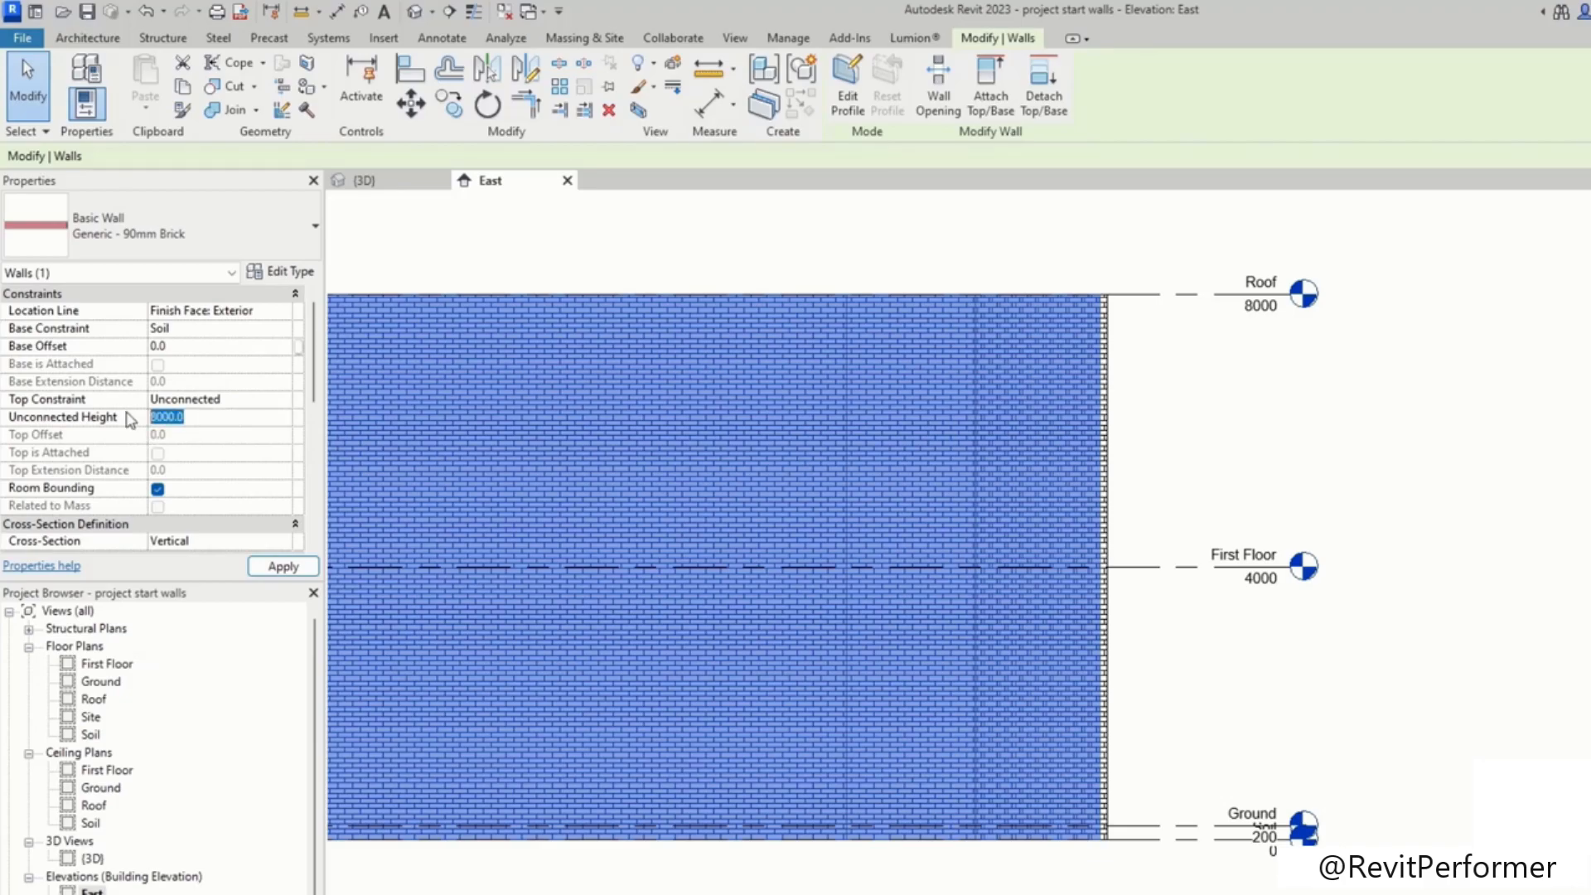
{"action": "left_click", "coordinate": [283, 400]}
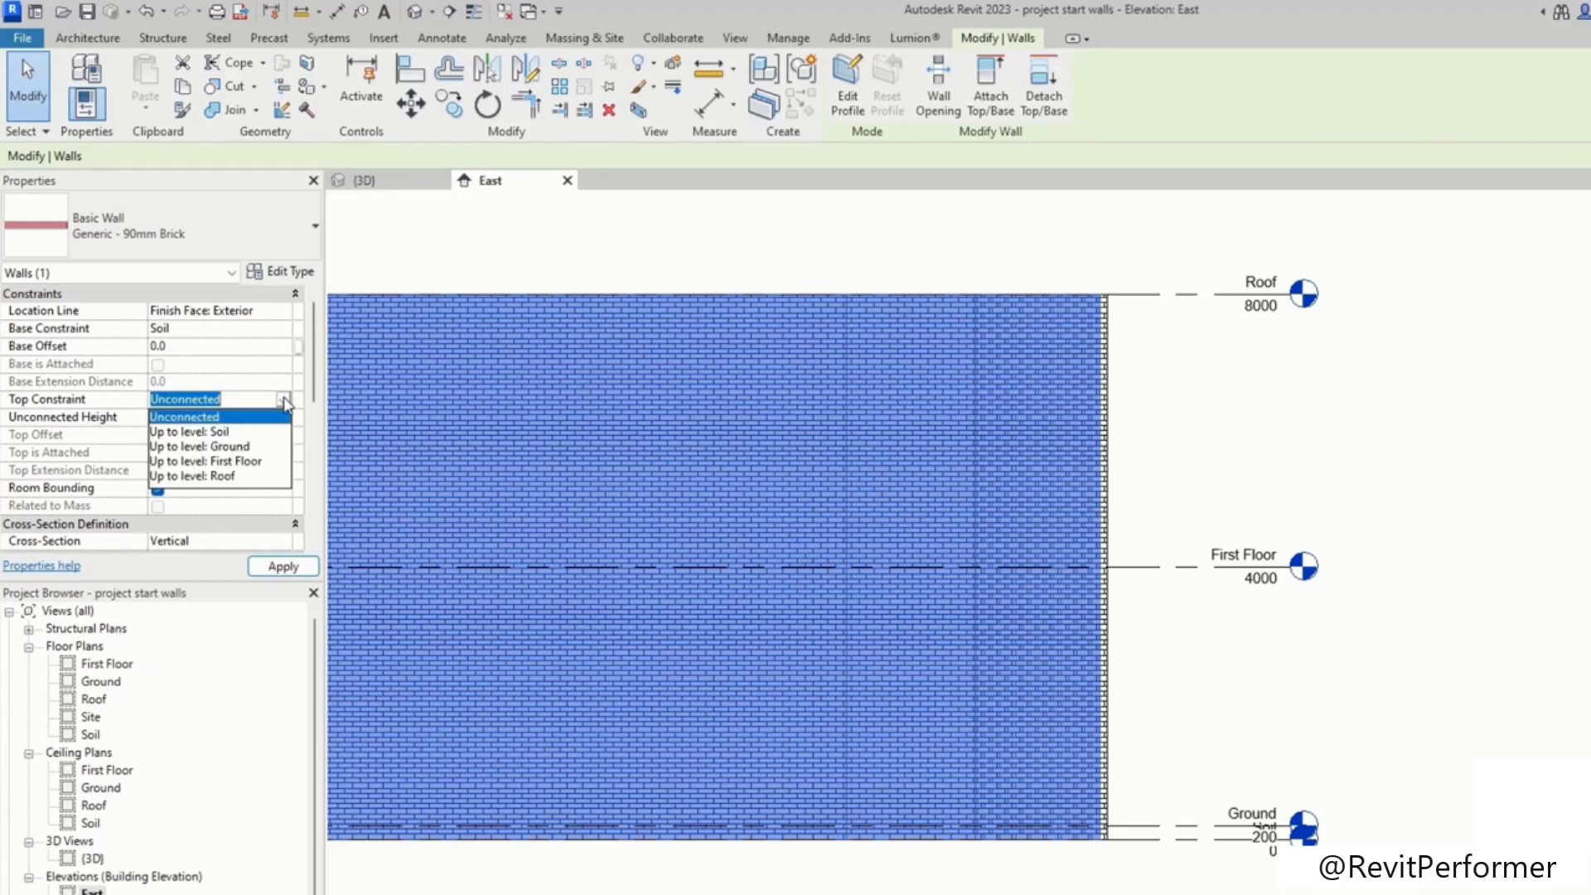
{"action": "left_click", "coordinate": [248, 462]}
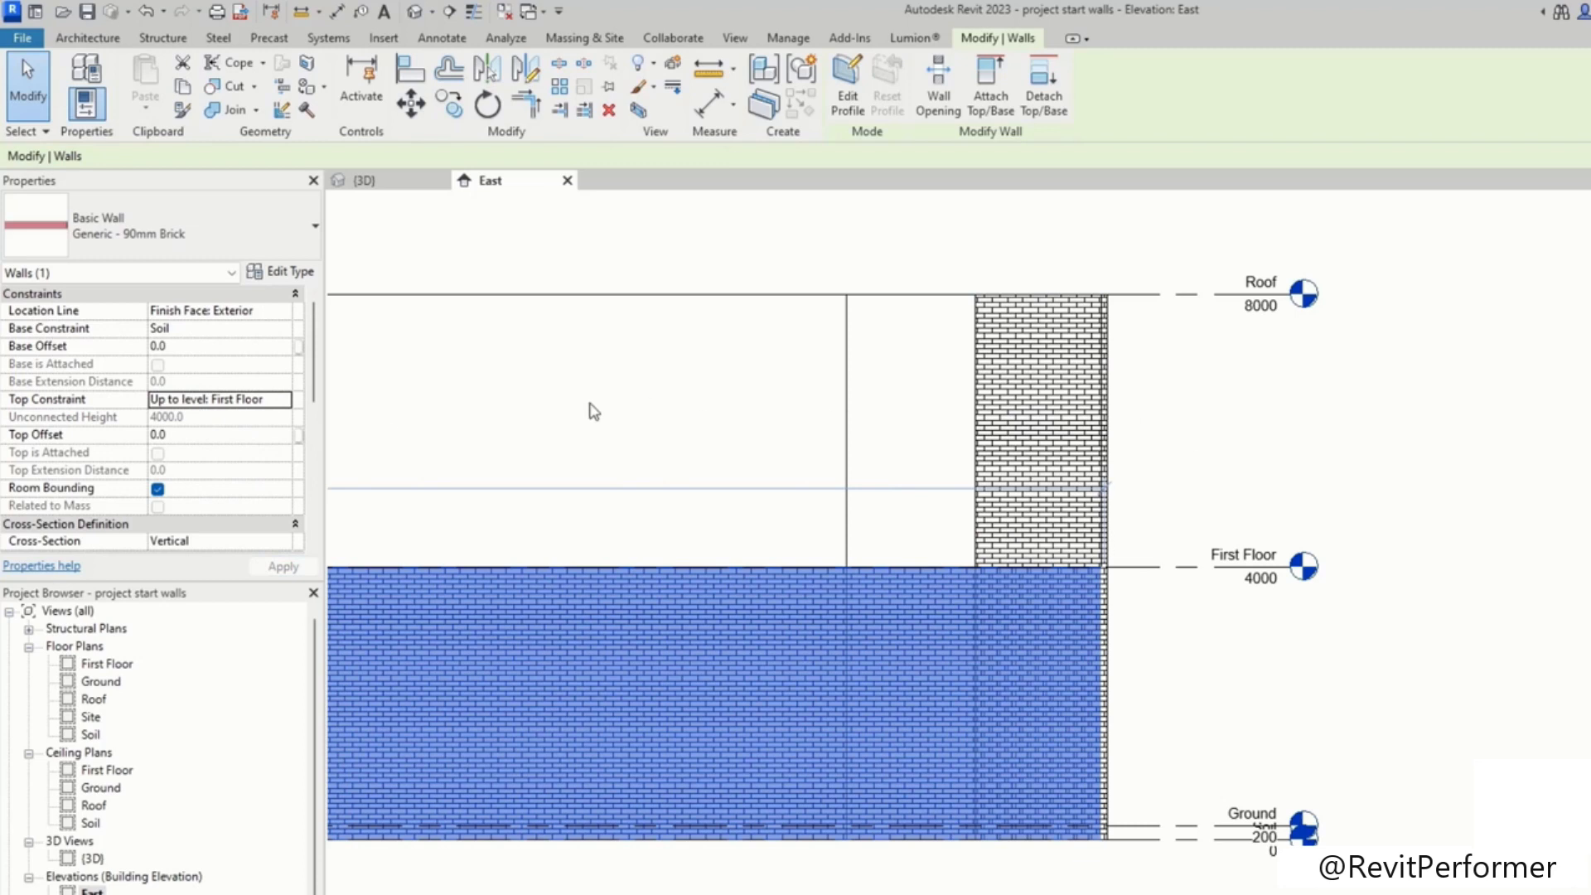
Step: Set the Ground level's elevation to 300
{"action": "scroll", "coordinate": [1193, 584], "scroll_direction": "up", "scroll_amount": 1}
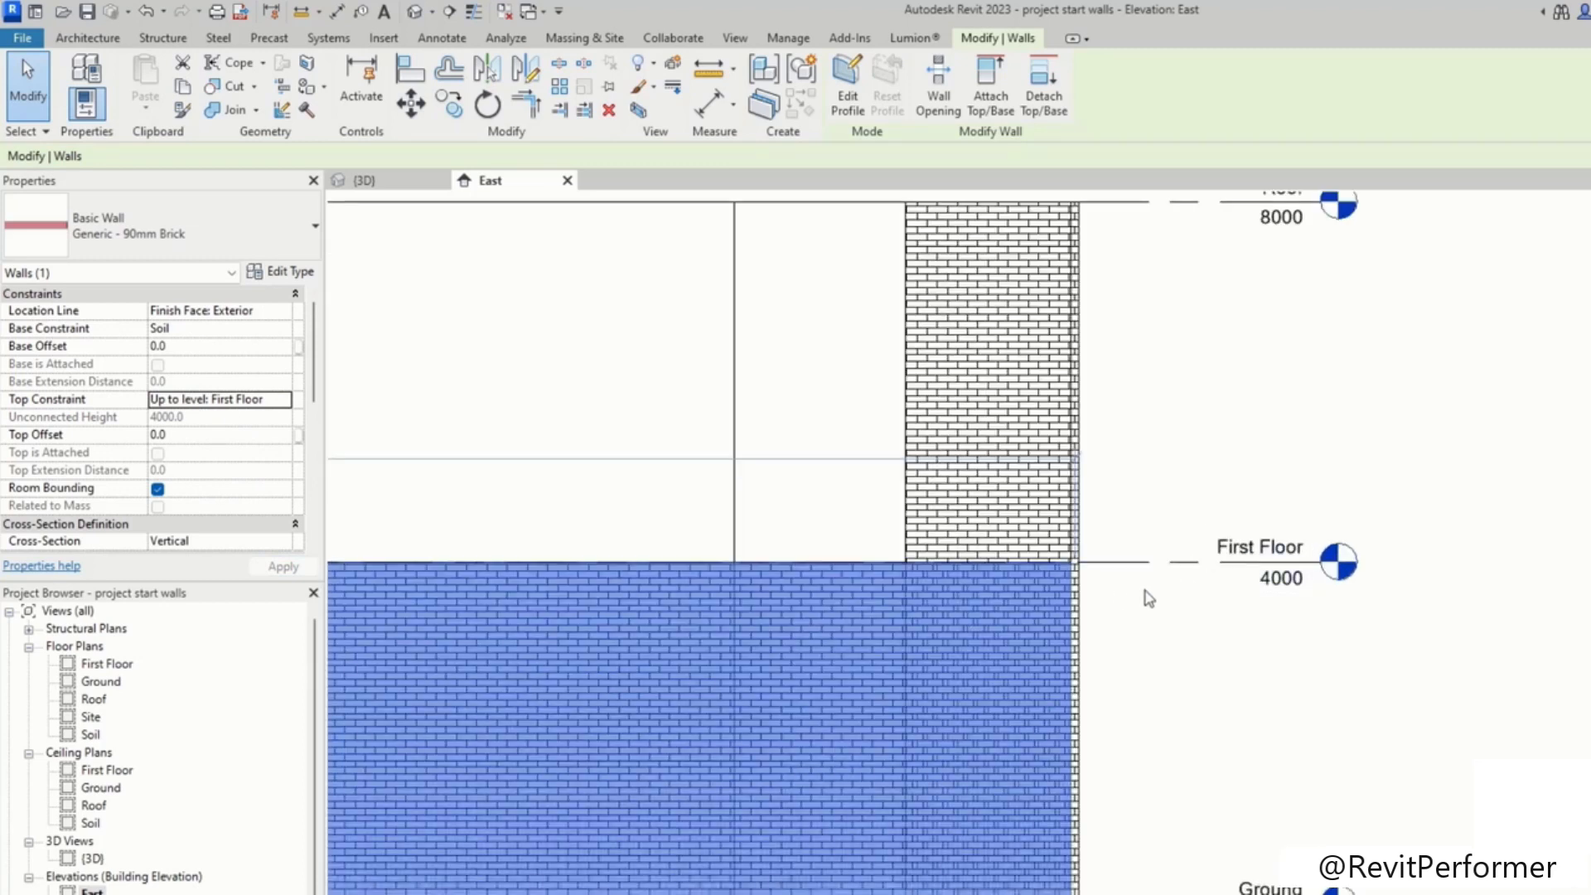
{"action": "left_click", "coordinate": [1196, 466]}
{"action": "scroll", "coordinate": [1201, 460], "scroll_direction": "down", "scroll_amount": 3}
{"action": "scroll", "coordinate": [1253, 444], "scroll_direction": "up", "scroll_amount": 4}
{"action": "scroll", "coordinate": [1395, 511], "scroll_direction": "up", "scroll_amount": 3}
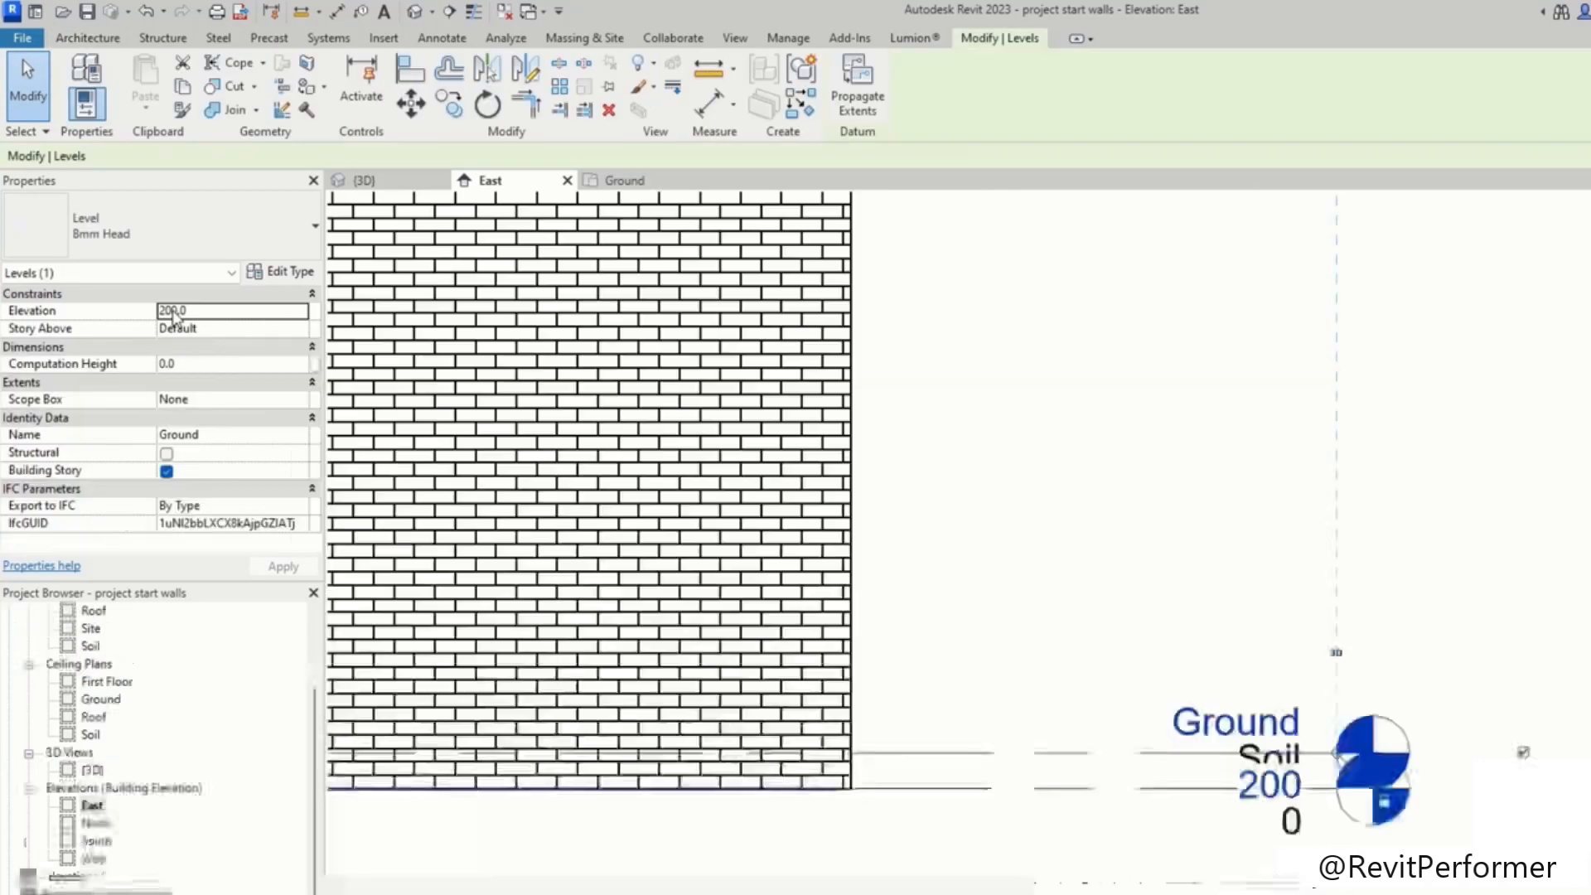
{"action": "key", "text": "Return"}
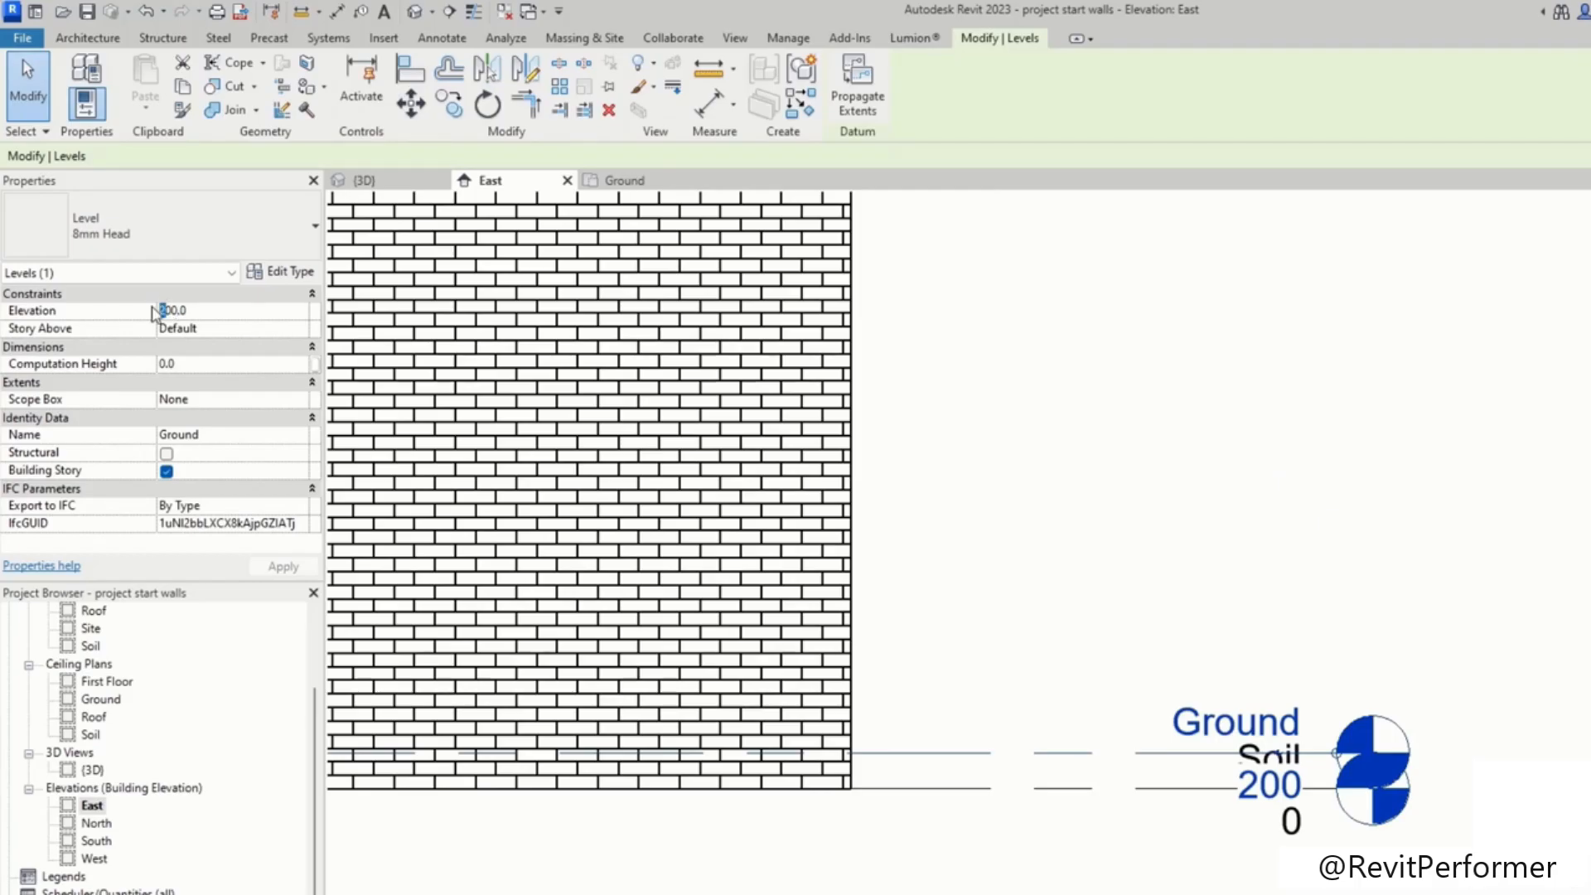
{"action": "type", "text": "3"}
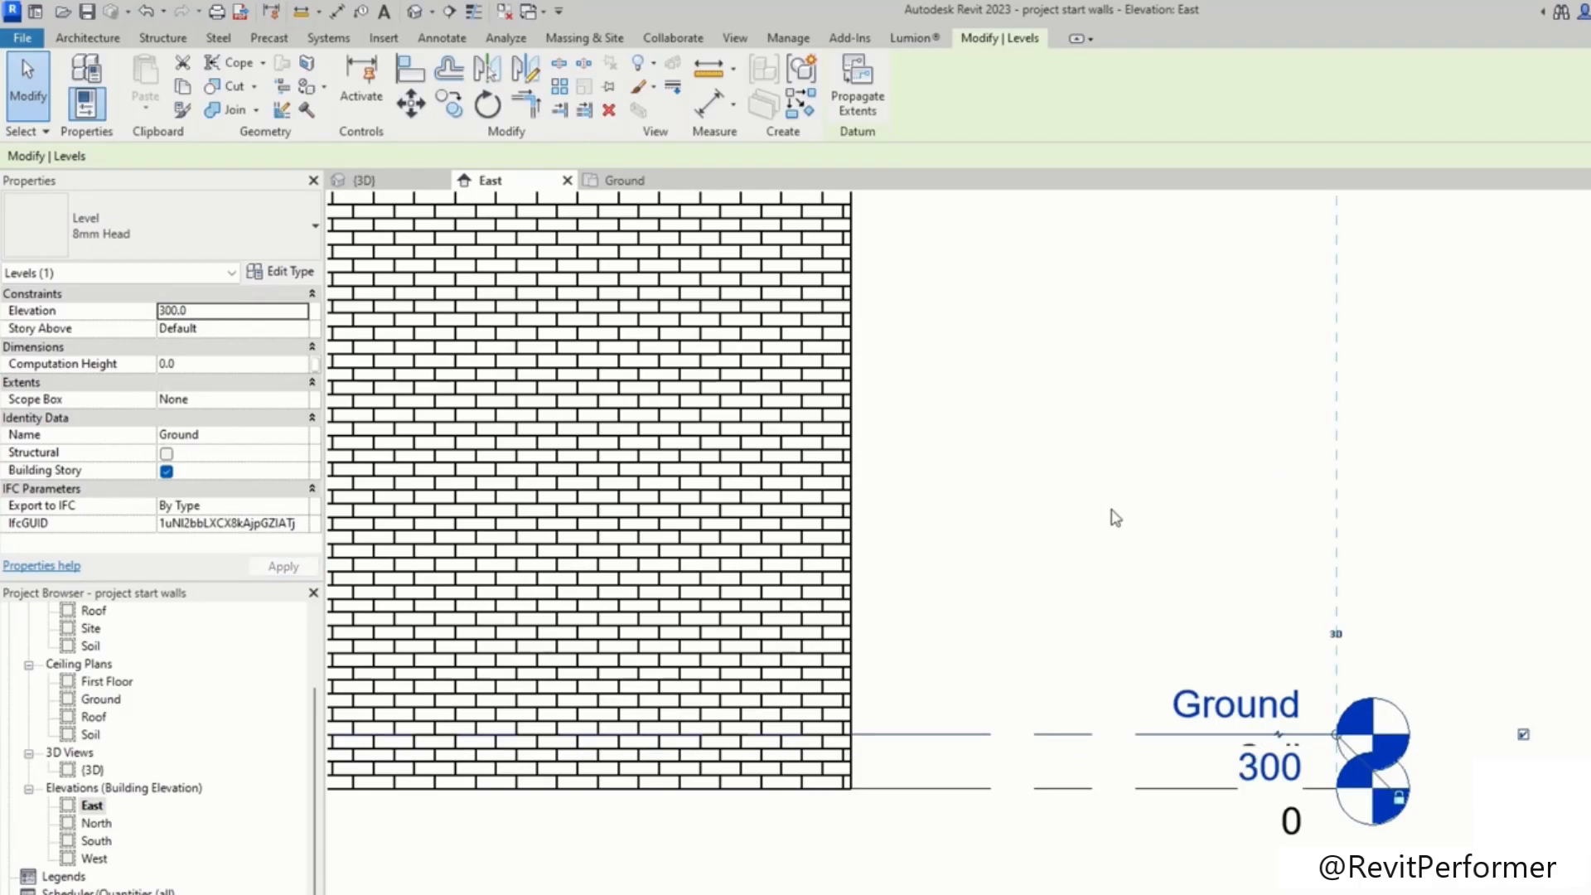
{"action": "left_click", "coordinate": [1015, 412]}
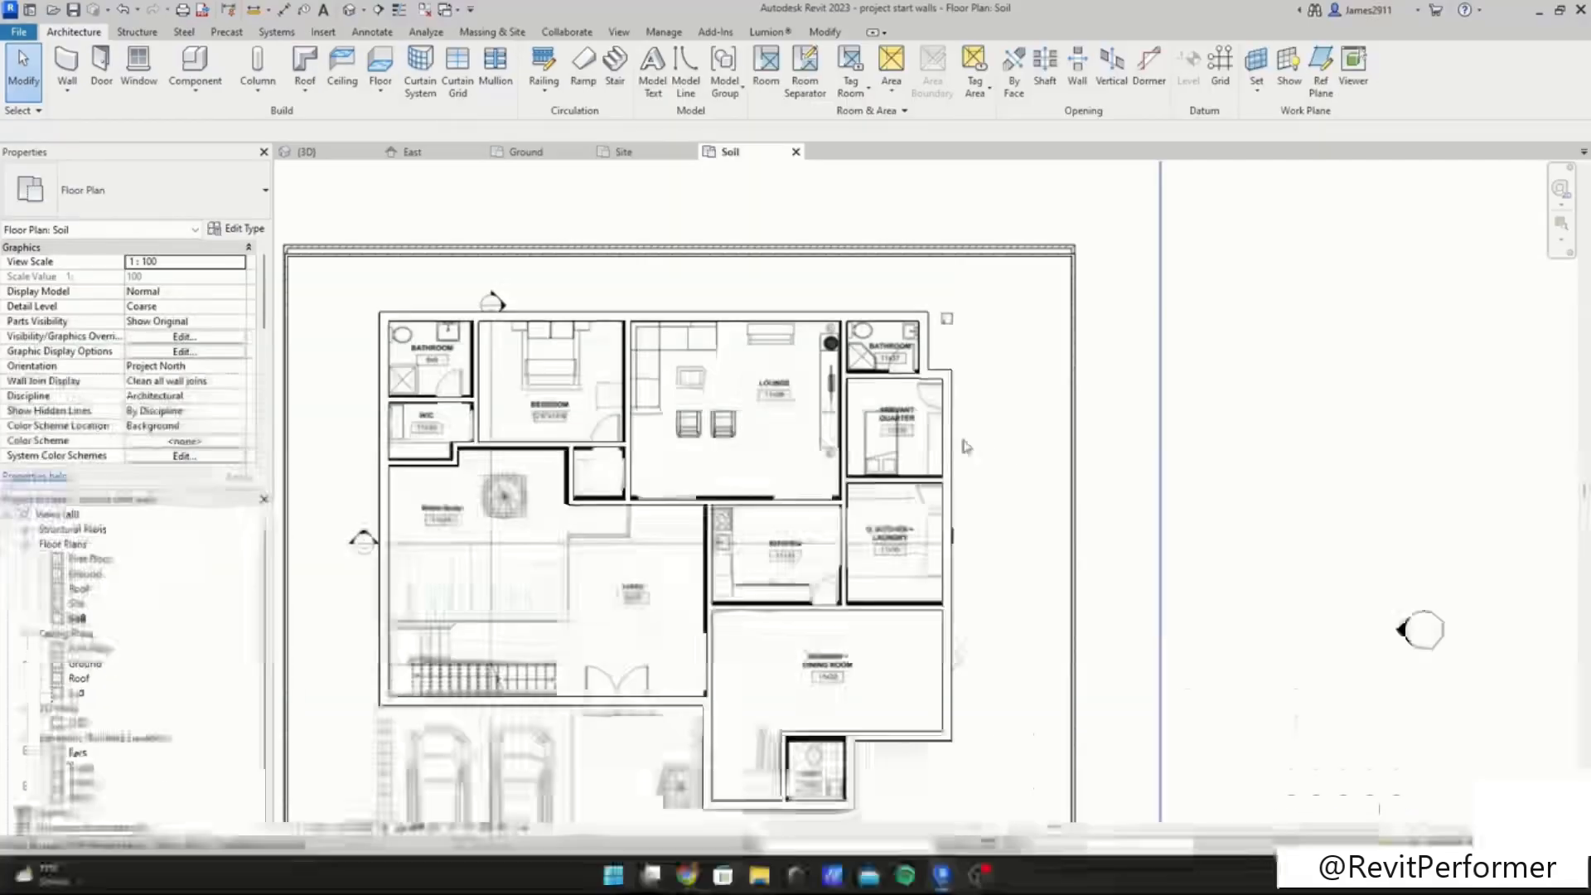
Step: Inspect the PDF floor plan underlay in the Soil floor plan
{"action": "scroll", "coordinate": [1151, 406], "scroll_direction": "up", "scroll_amount": 5}
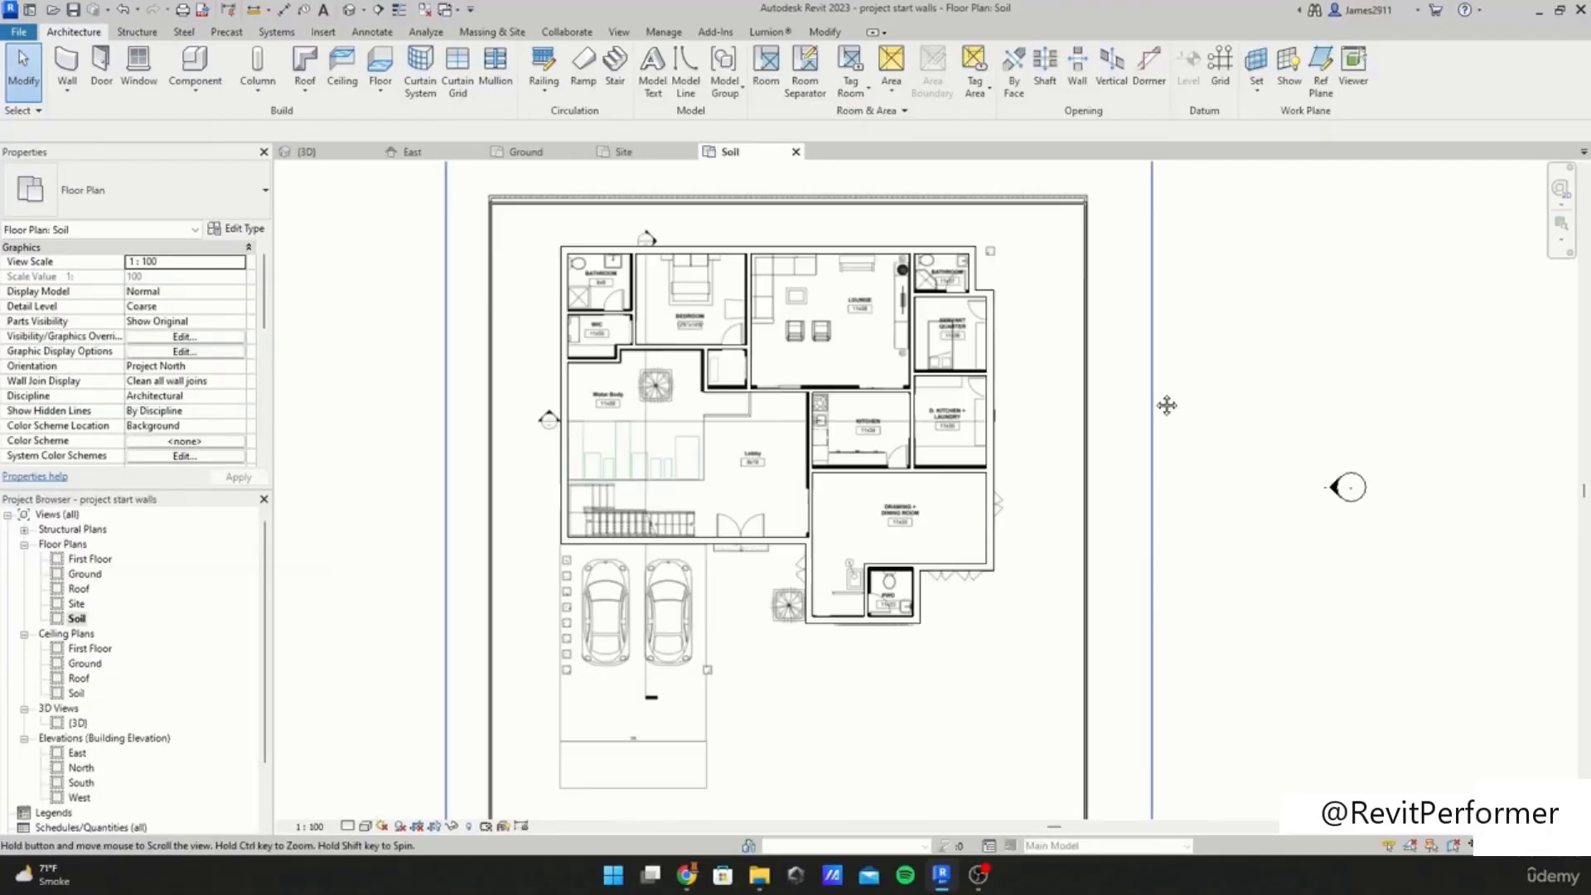
{"action": "left_click", "coordinate": [1156, 398]}
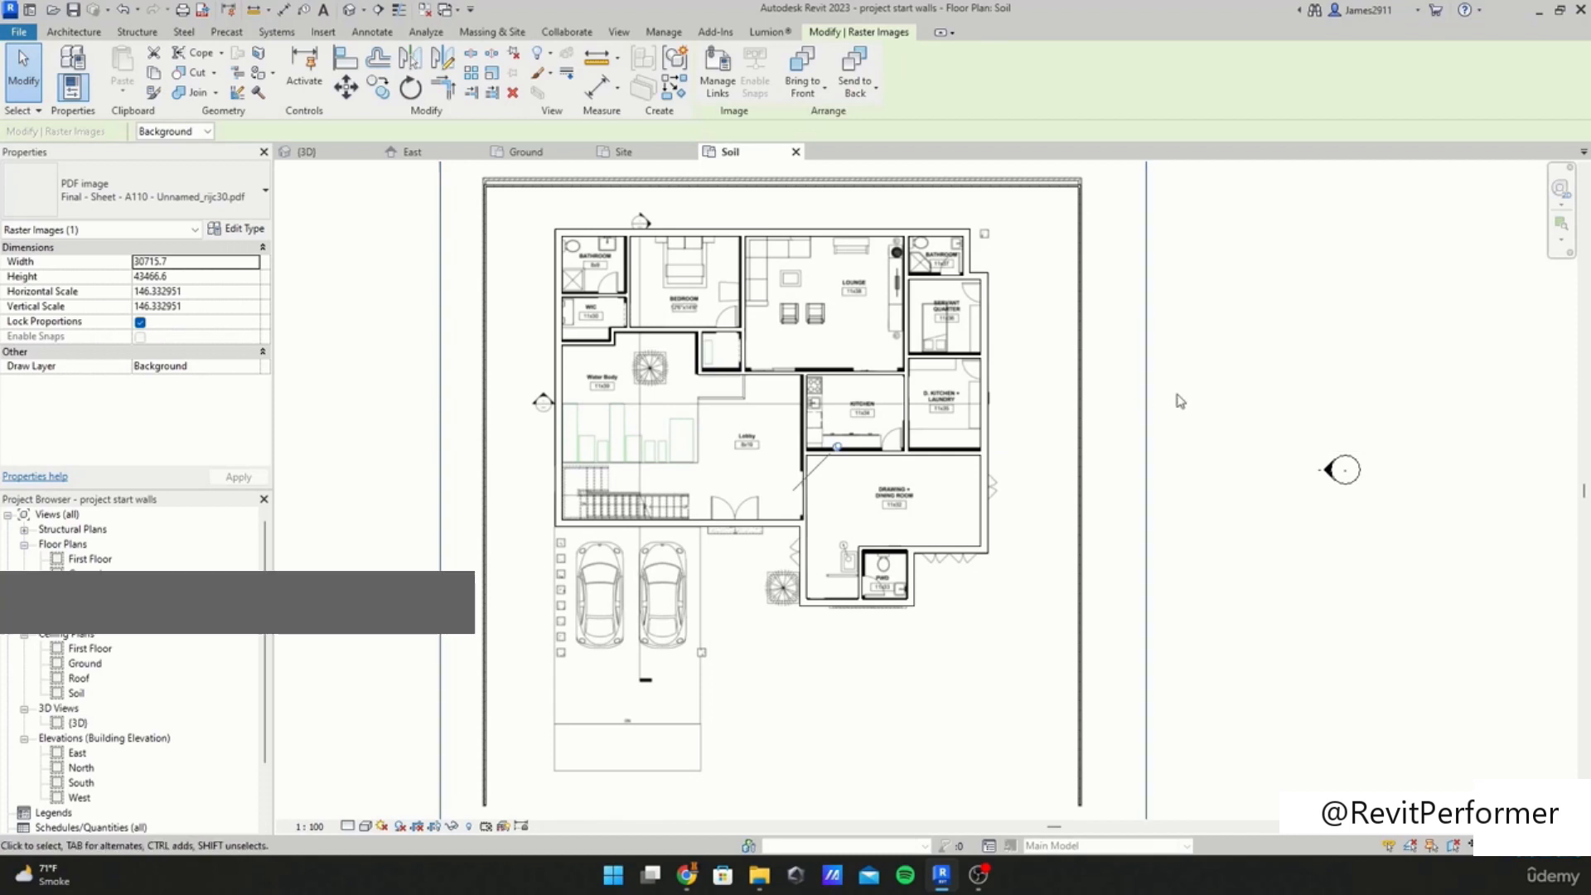
{"action": "scroll", "coordinate": [1177, 401], "scroll_direction": "down", "scroll_amount": 2}
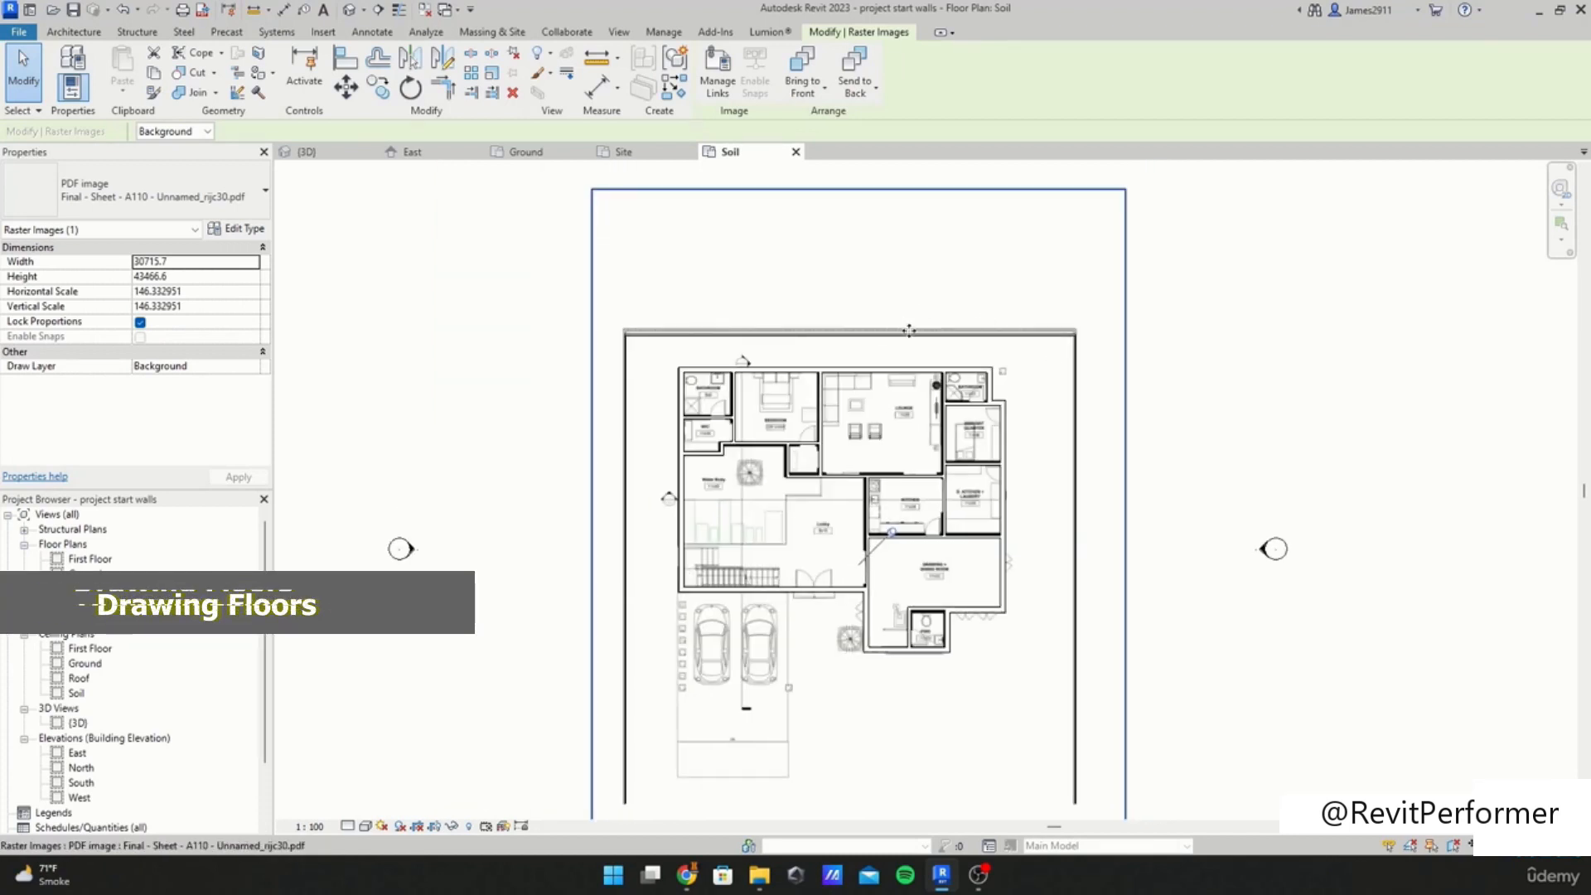
{"action": "scroll", "coordinate": [1110, 456], "scroll_direction": "up", "scroll_amount": 2}
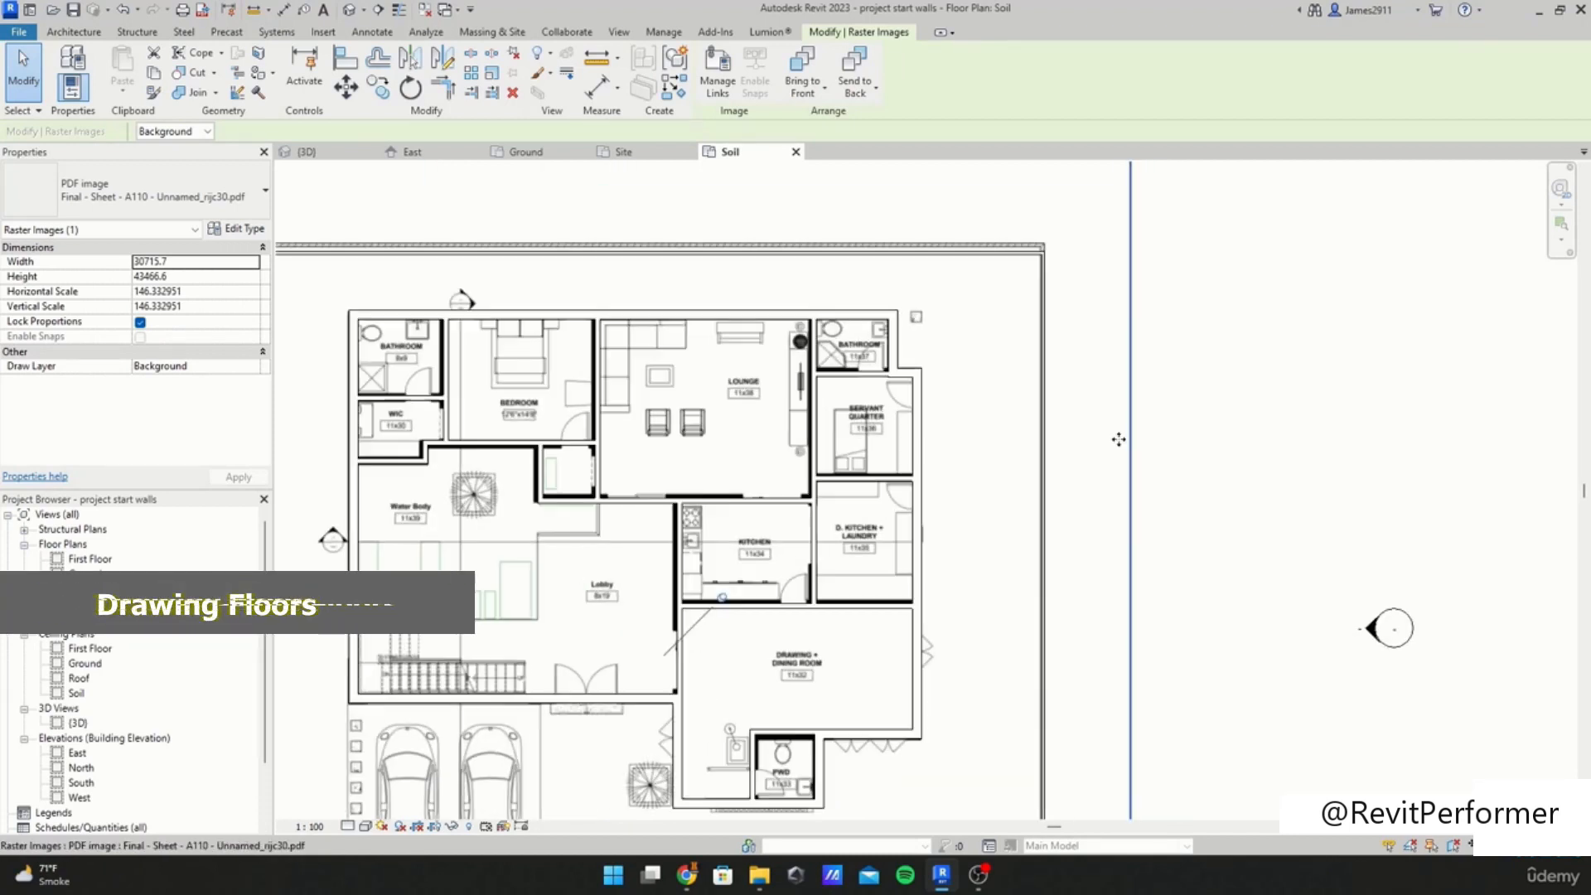
{"action": "left_click", "coordinate": [1197, 432]}
Step: Open the East elevation and set its view scale to 1:10
{"action": "double_click", "coordinate": [77, 737]}
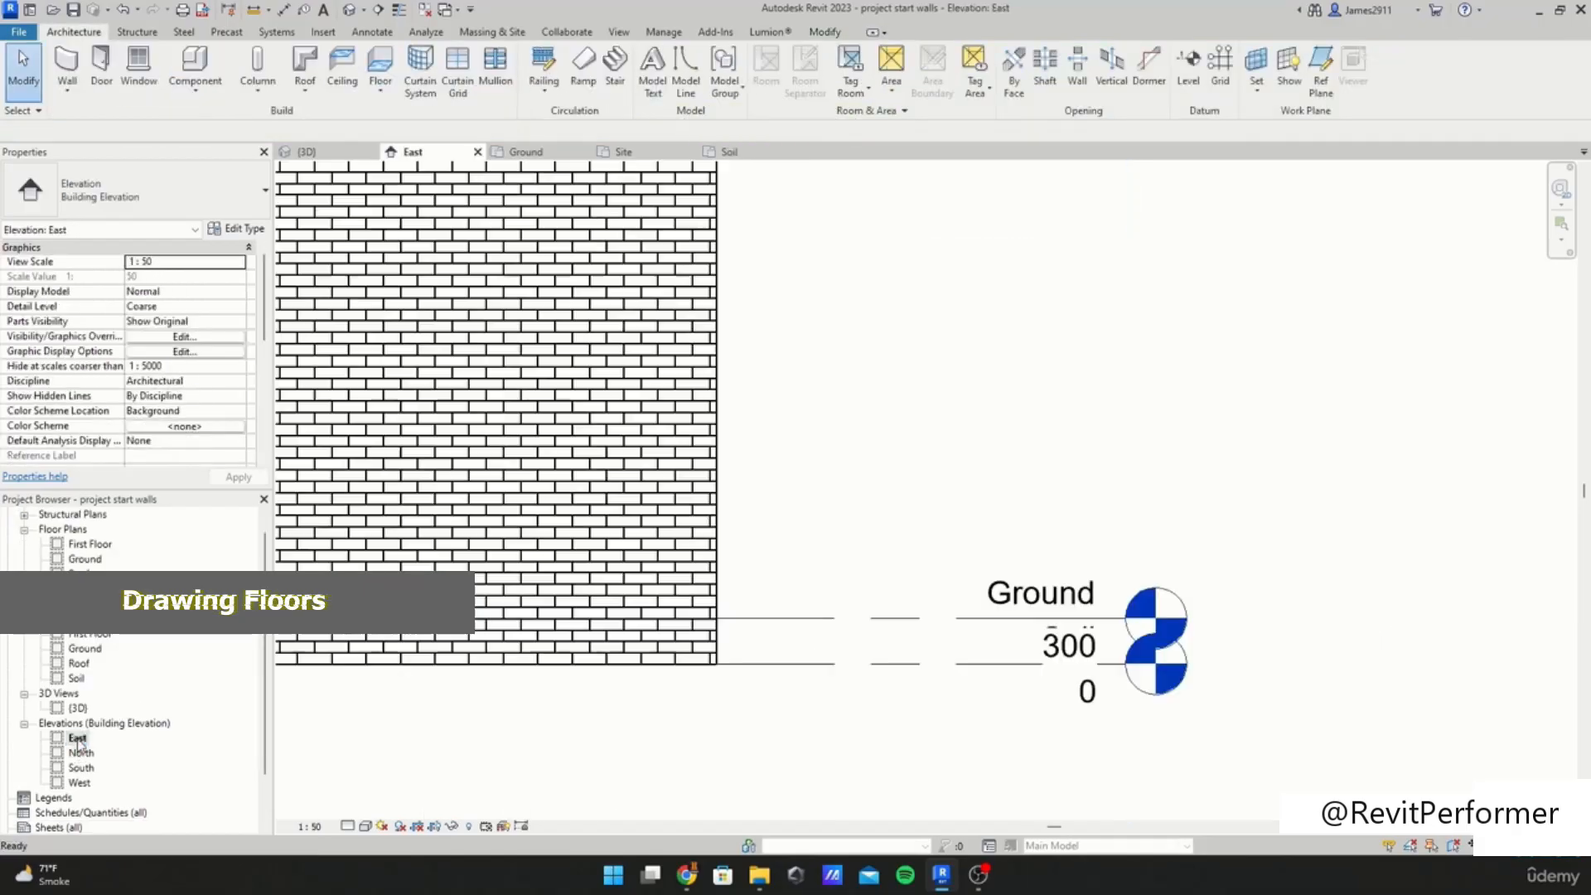
{"action": "scroll", "coordinate": [928, 628], "scroll_direction": "up", "scroll_amount": 2}
{"action": "middle_click_drag", "start_coordinate": [860, 593], "coordinate": [853, 541]}
{"action": "scroll", "coordinate": [696, 457], "scroll_direction": "down", "scroll_amount": 2}
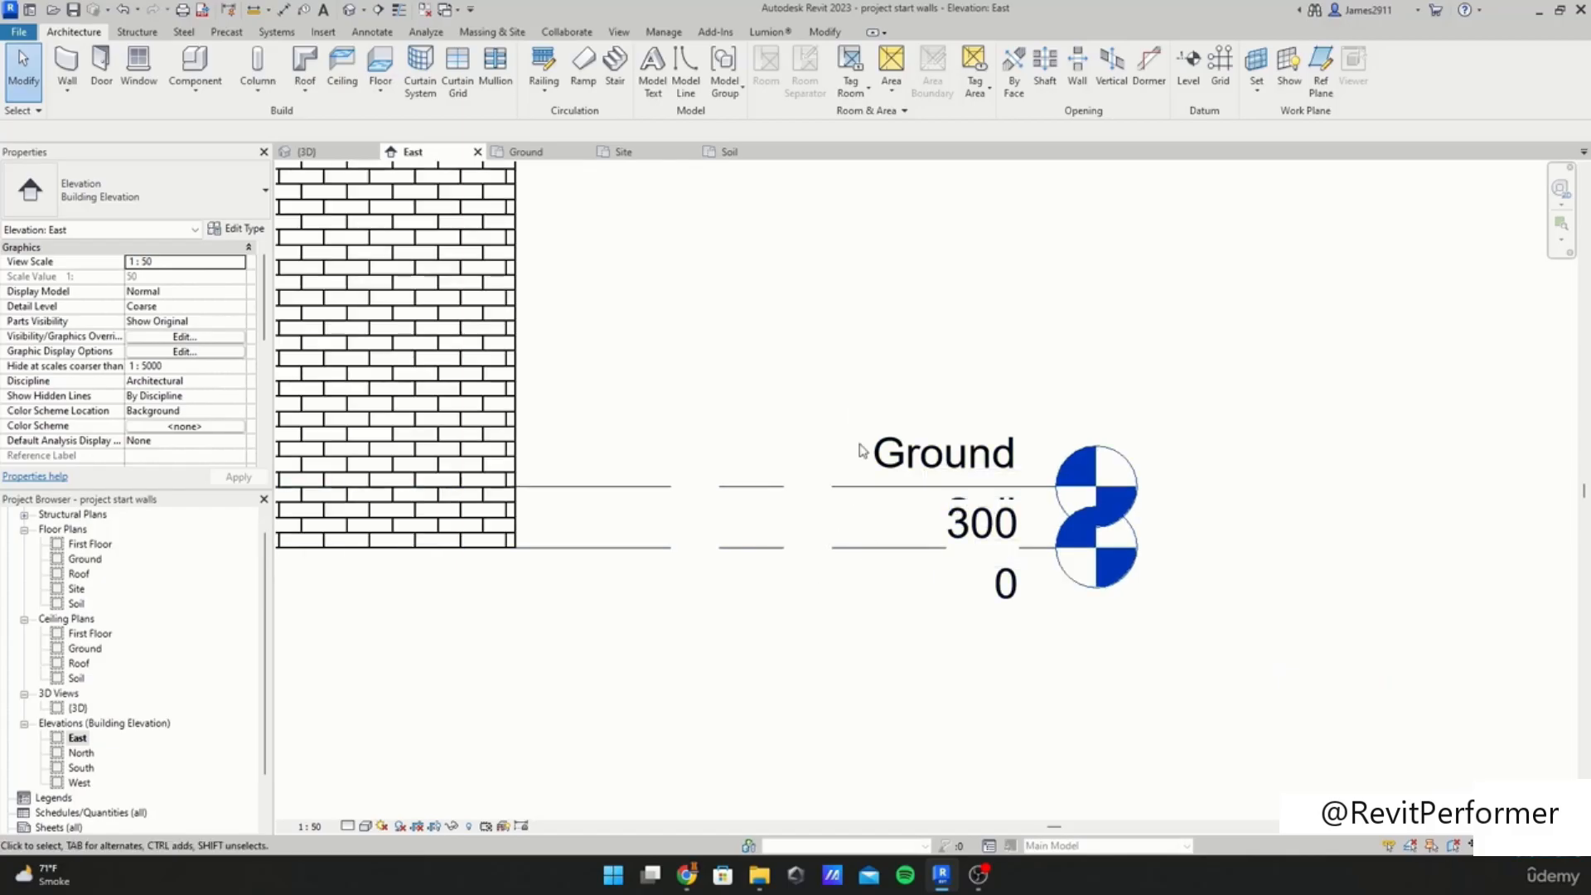
{"action": "left_click", "coordinate": [240, 264]}
{"action": "left_click", "coordinate": [241, 264]}
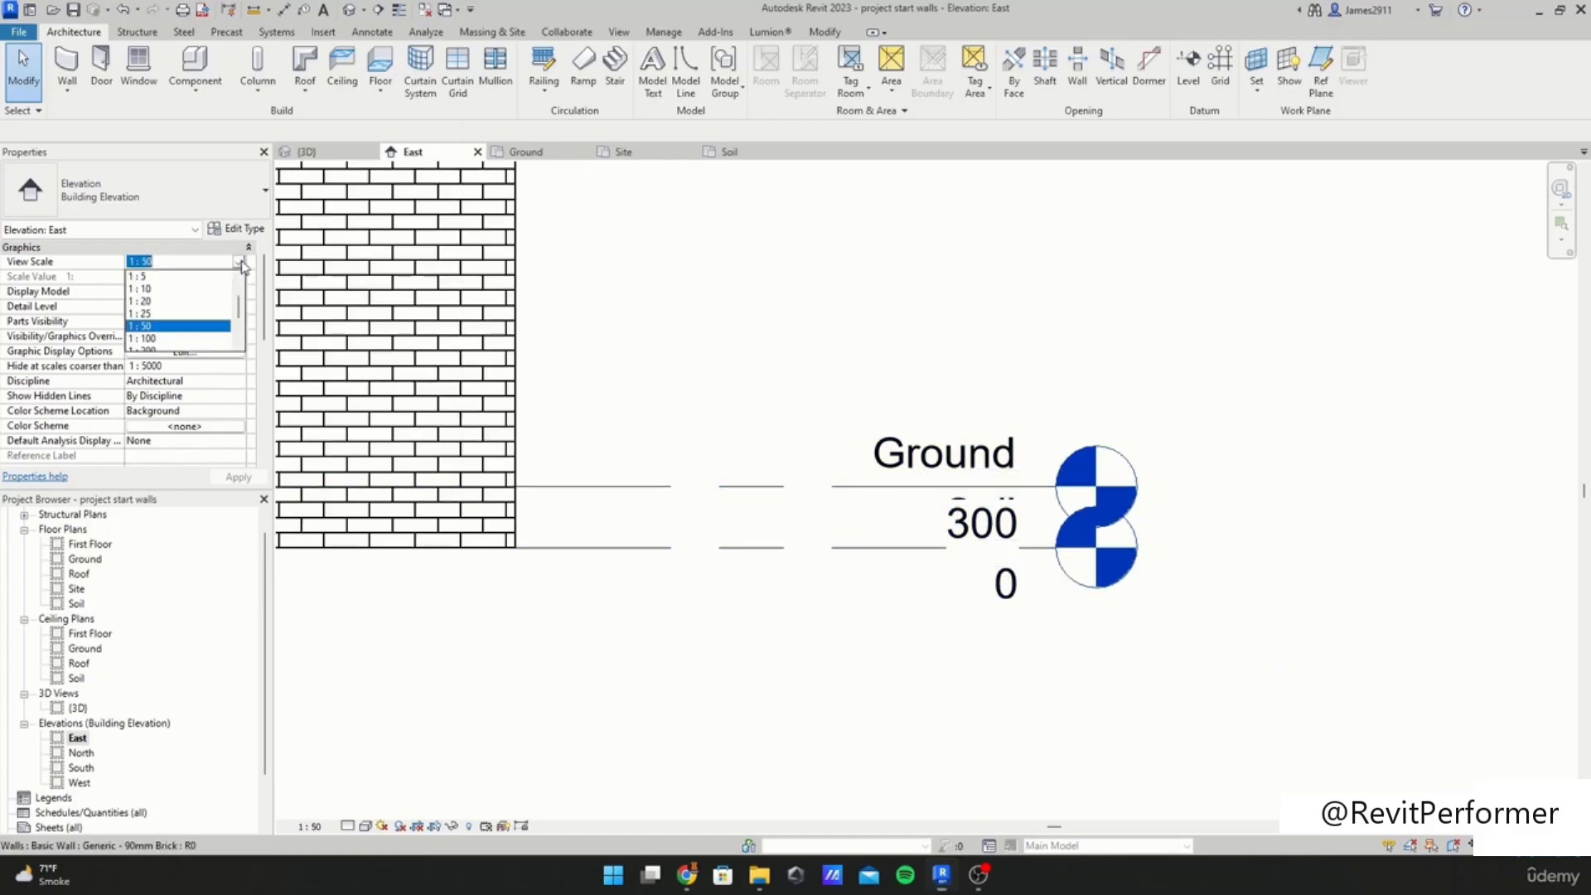
{"action": "left_click", "coordinate": [139, 288]}
Step: Examine the Ground and Soil level markers against the brick wall's base
{"action": "scroll", "coordinate": [969, 514], "scroll_direction": "up", "scroll_amount": 3}
{"action": "scroll", "coordinate": [1051, 543], "scroll_direction": "down", "scroll_amount": 1}
{"action": "middle_click_drag", "start_coordinate": [1064, 556], "coordinate": [1151, 648]}
{"action": "scroll", "coordinate": [1044, 560], "scroll_direction": "down", "scroll_amount": 2}
{"action": "mouse_move", "coordinate": [1015, 561]}
{"action": "middle_mouse_down"}
{"action": "mouse_move", "coordinate": [1329, 588]}
{"action": "mouse_move", "coordinate": [997, 550]}
{"action": "middle_mouse_up"}
{"action": "middle_click_drag", "start_coordinate": [863, 561], "coordinate": [1082, 613]}
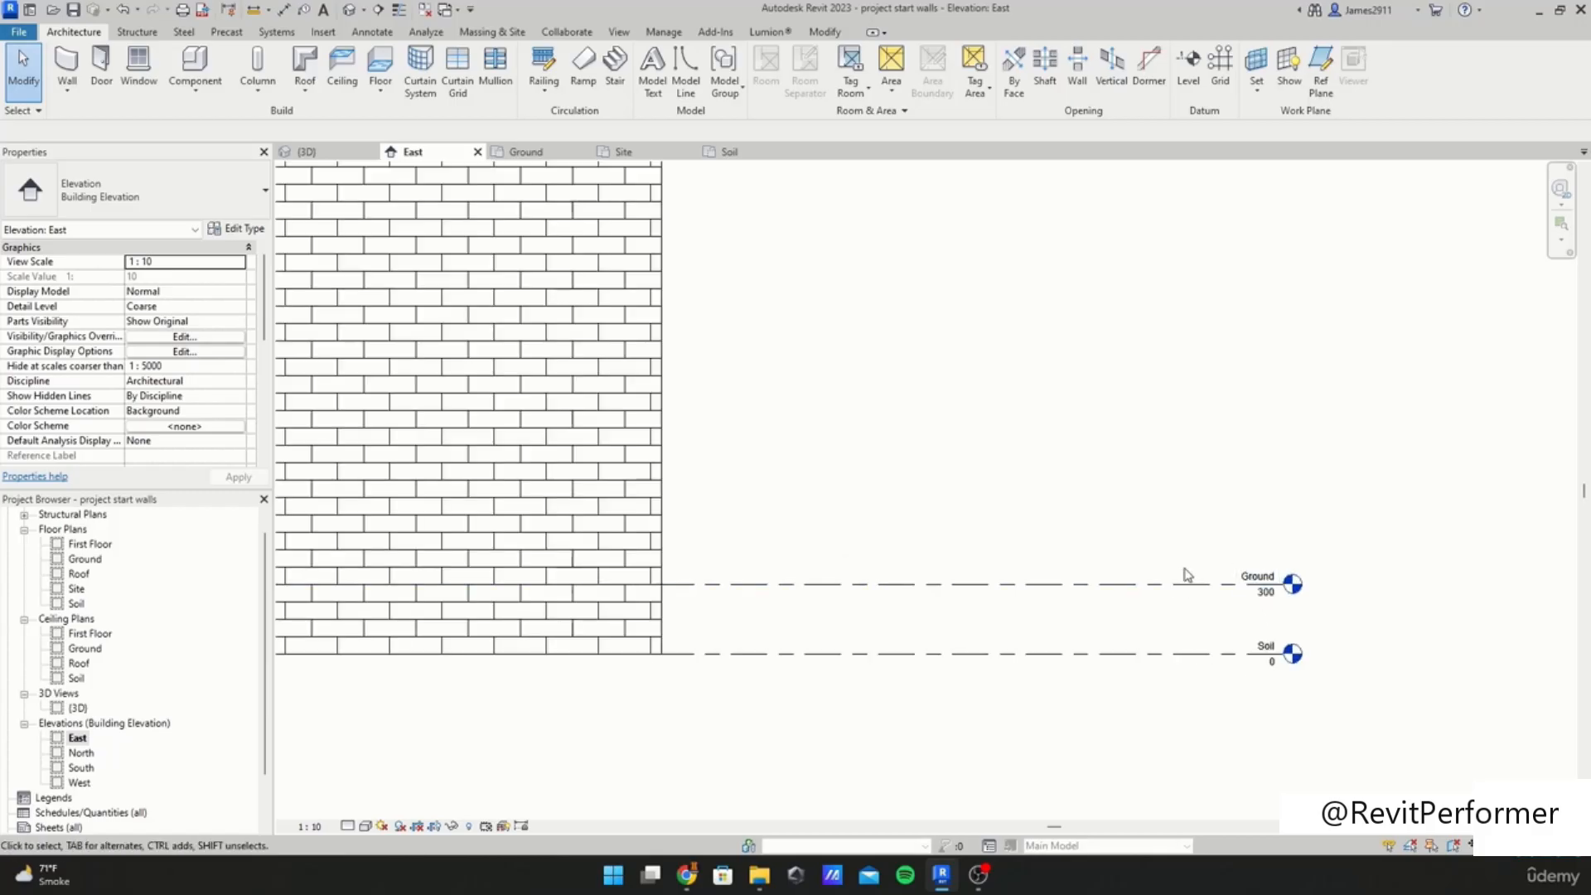
Step: Open the Soil floor plan and select the PDF image underlay to review it
{"action": "double_click", "coordinate": [86, 560]}
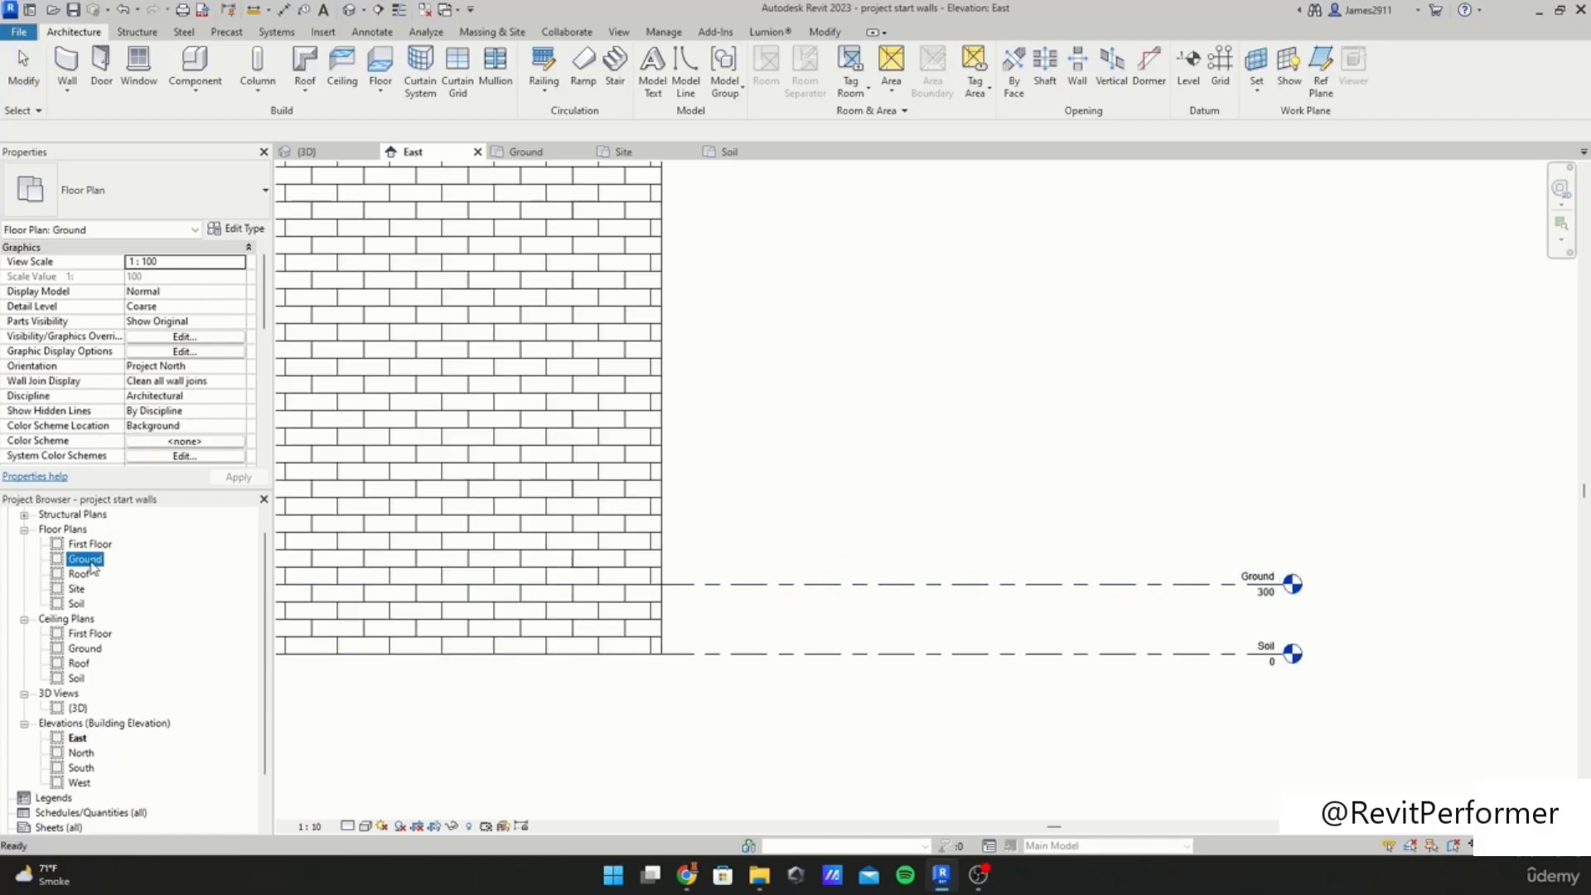
{"action": "left_click", "coordinate": [74, 604]}
{"action": "double_click", "coordinate": [75, 604]}
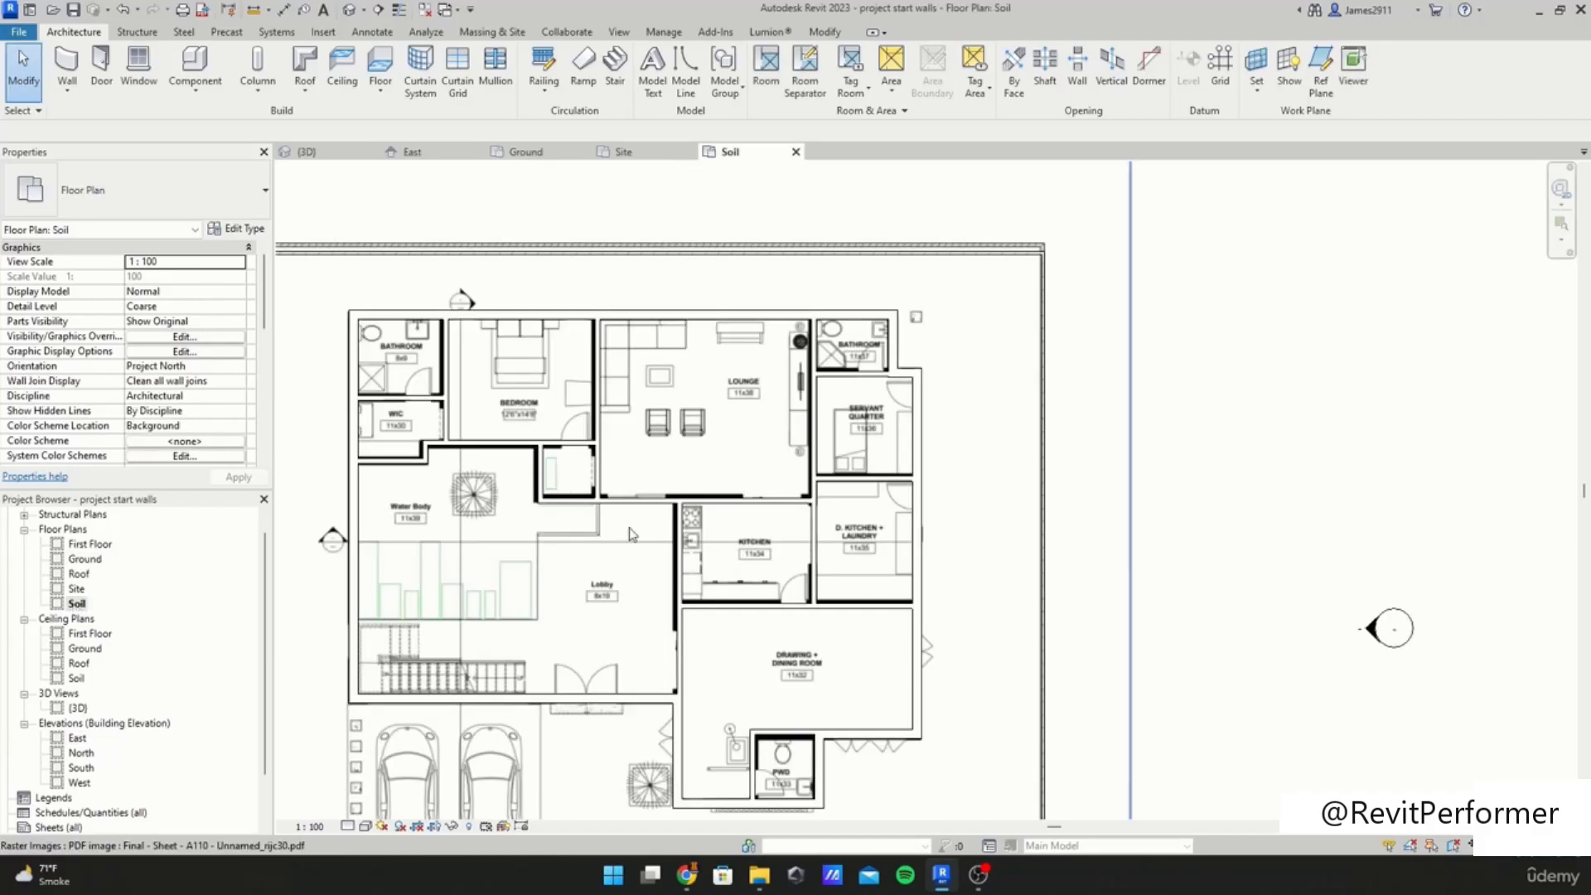
{"action": "left_click", "coordinate": [704, 502]}
{"action": "scroll", "coordinate": [973, 365], "scroll_direction": "down", "scroll_amount": 2}
{"action": "left_click", "coordinate": [974, 365]}
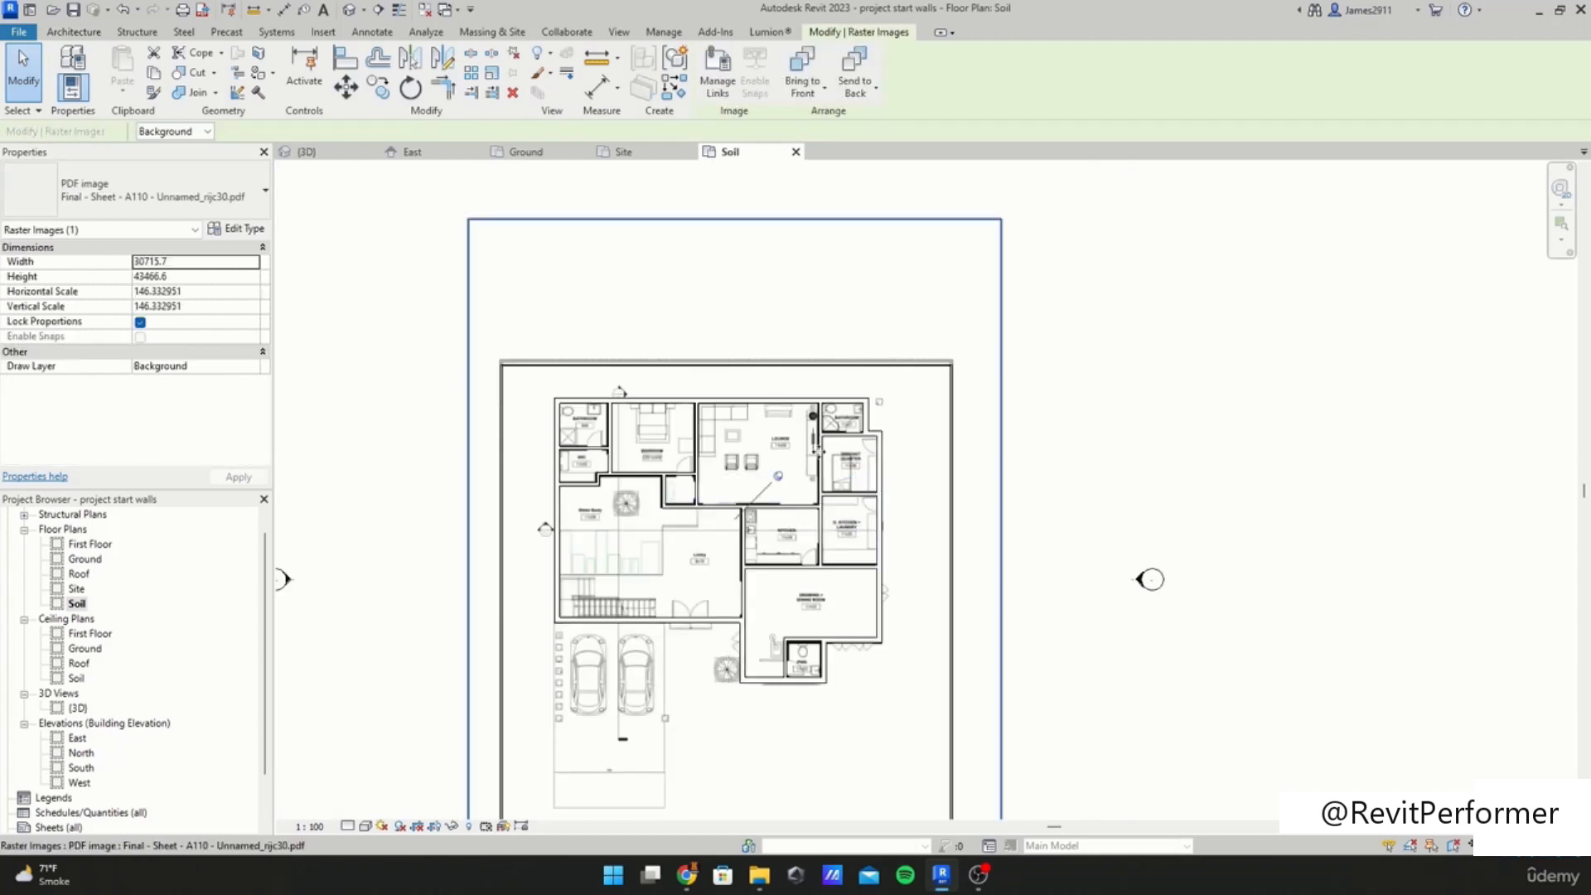
{"action": "left_click", "coordinate": [779, 476]}
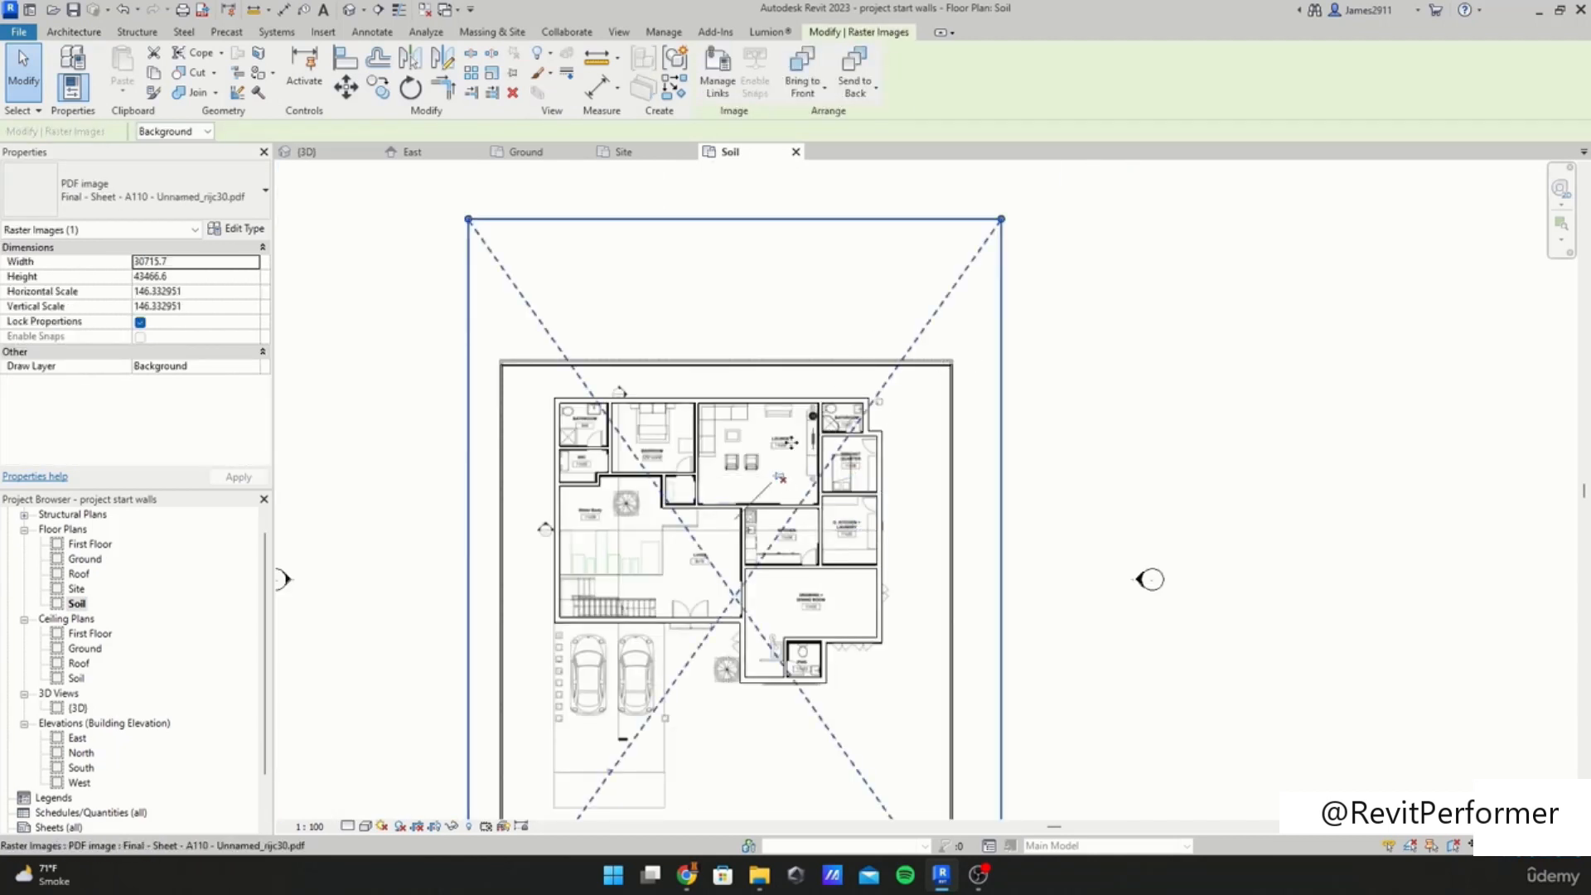
{"action": "middle_click_drag", "start_coordinate": [697, 531], "coordinate": [681, 442]}
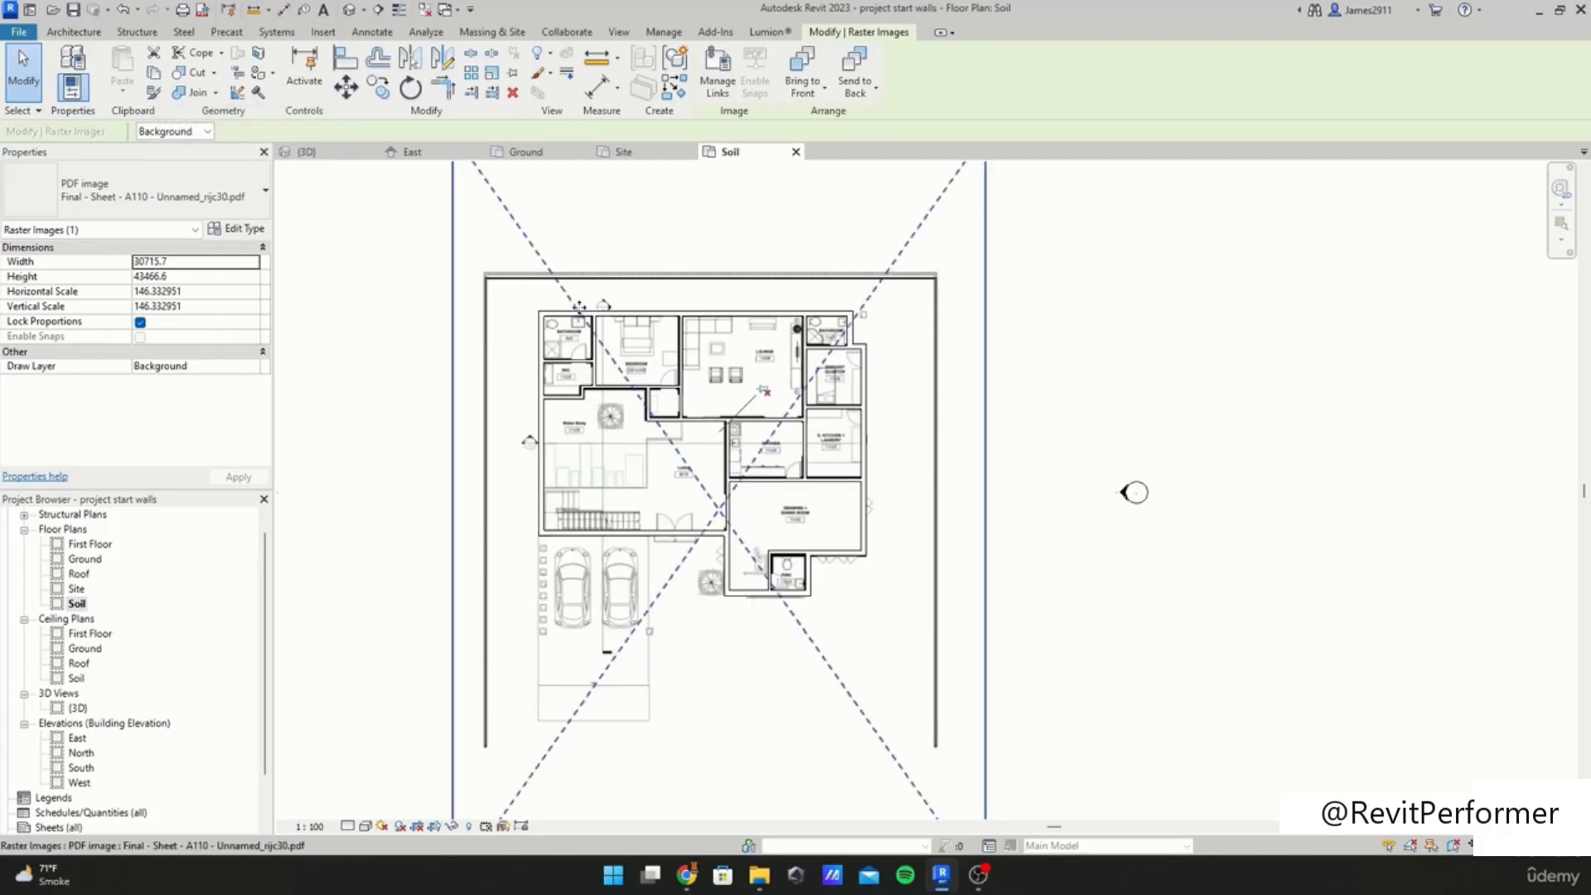
{"action": "scroll", "coordinate": [746, 352], "scroll_direction": "down", "scroll_amount": 1}
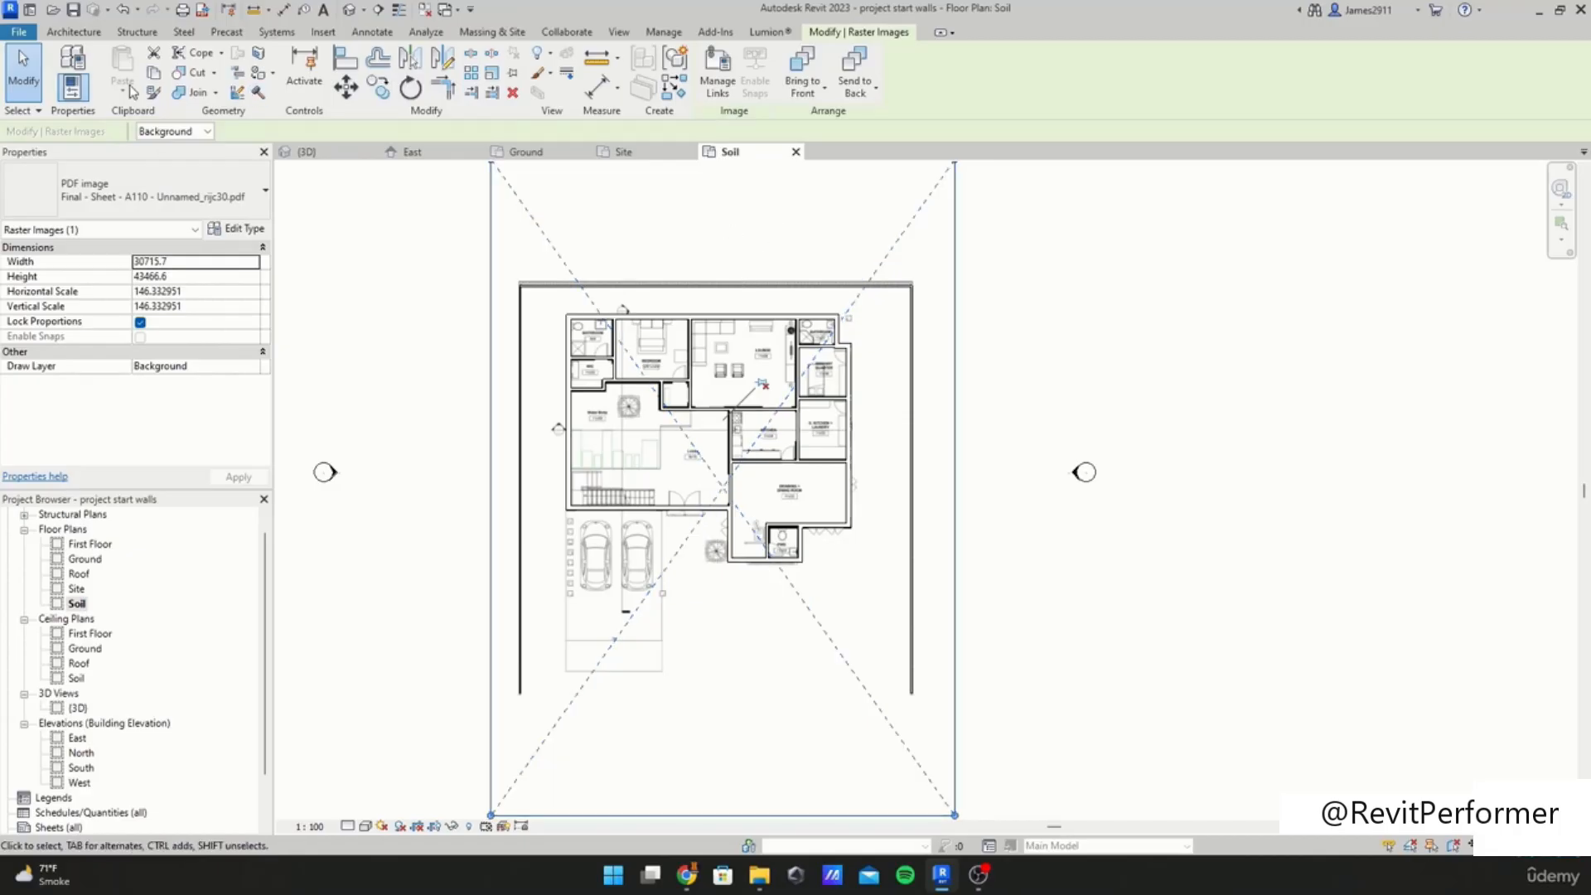
{"action": "left_click", "coordinate": [155, 80]}
{"action": "left_click", "coordinate": [129, 97]}
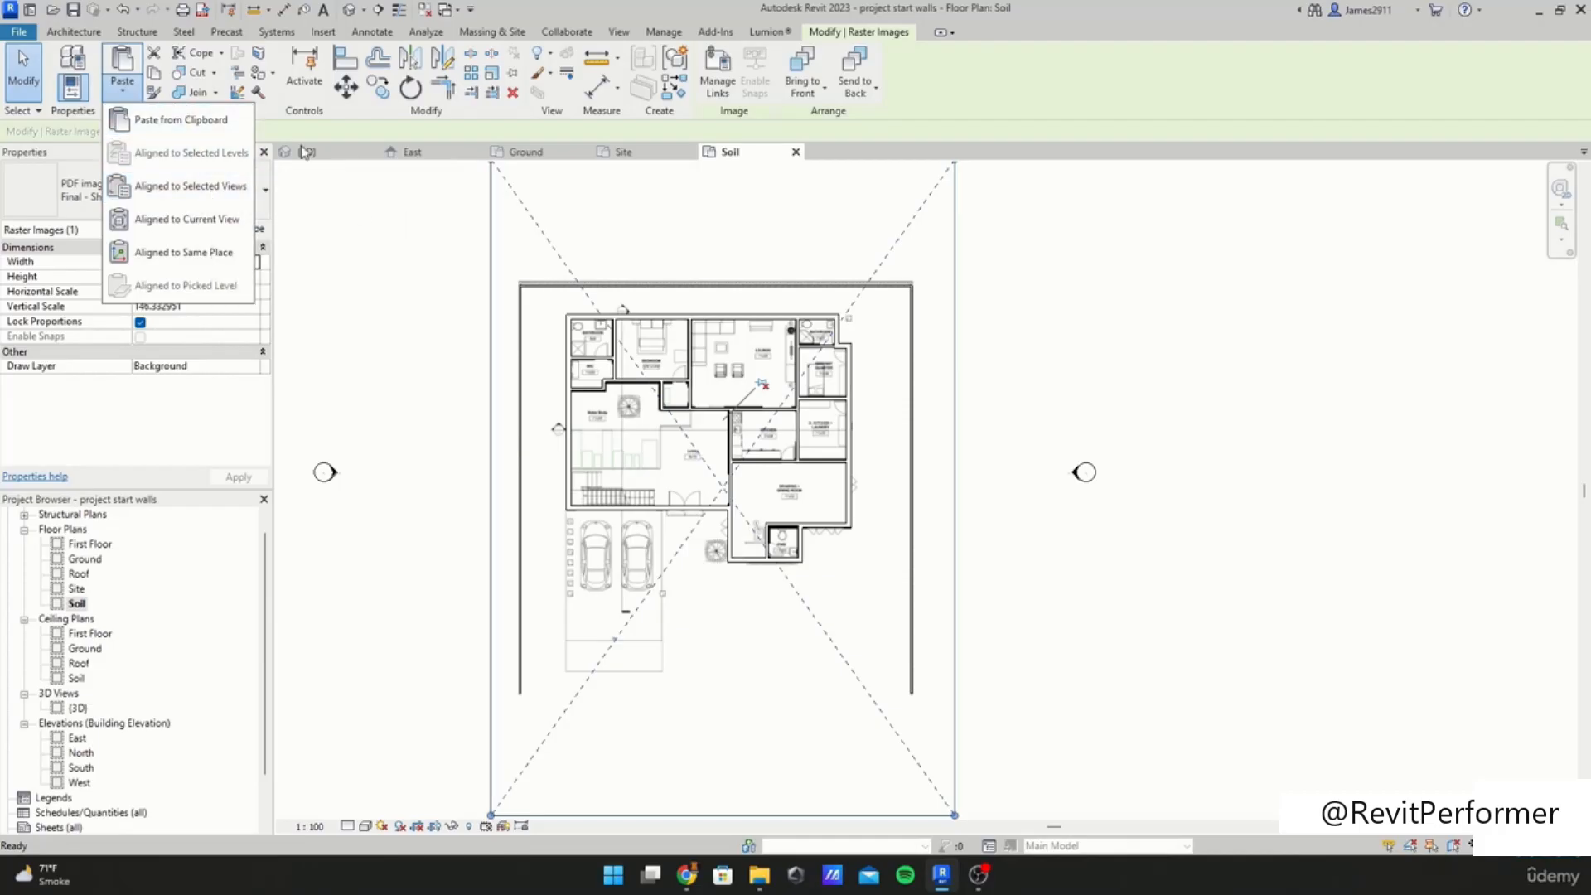
{"action": "key", "text": "Escape"}
{"action": "left_click", "coordinate": [437, 238]}
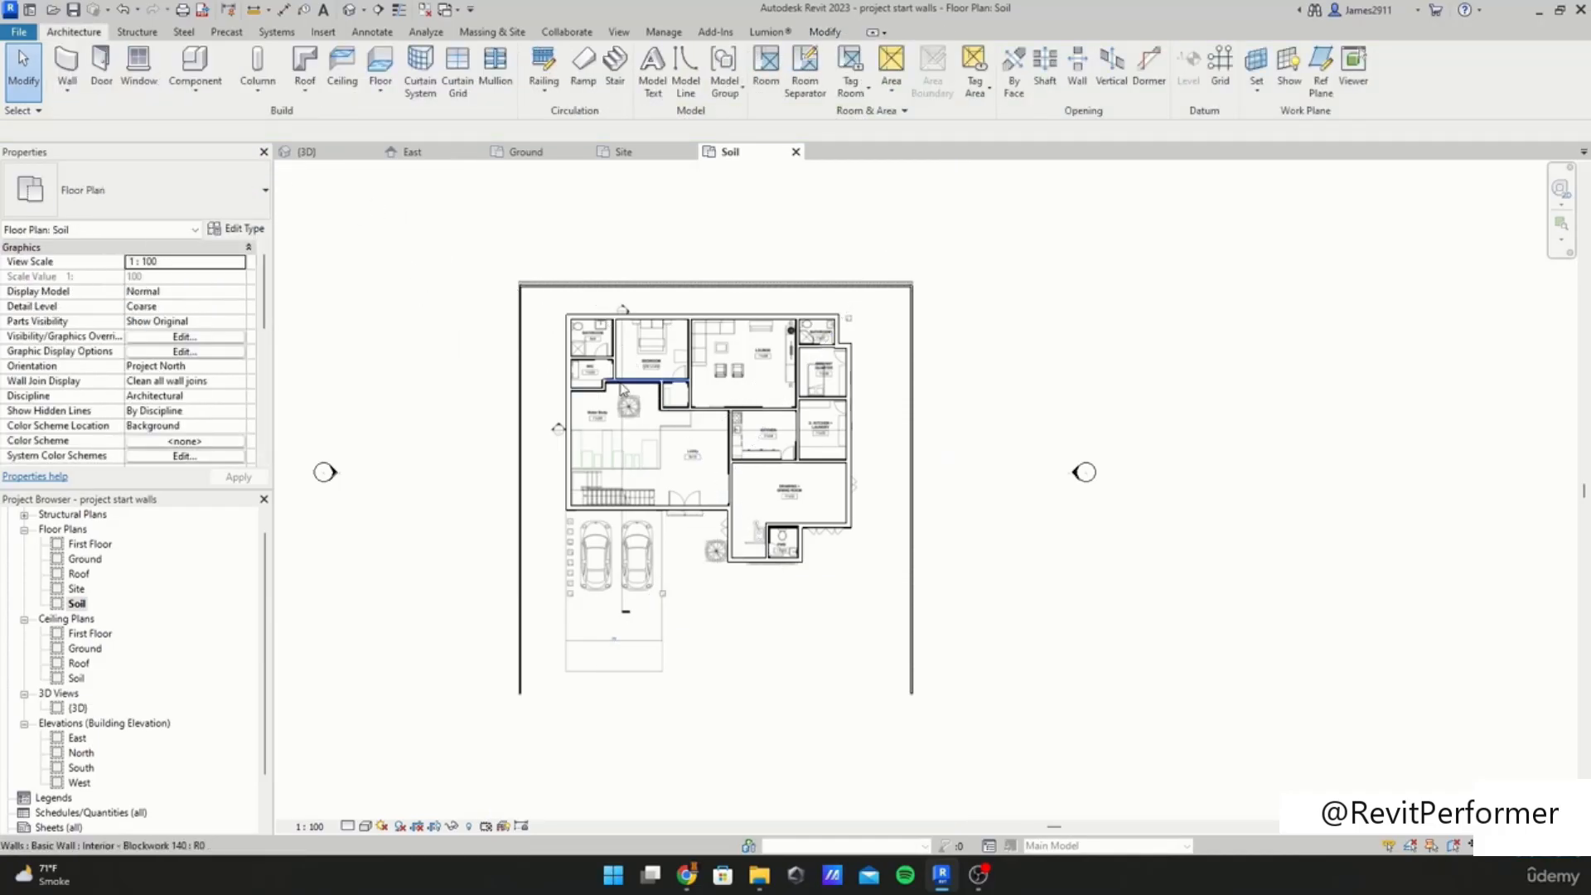
Step: Open the Ground floor plan and zoom to the traced walls
{"action": "left_click", "coordinate": [655, 381]}
{"action": "left_click", "coordinate": [766, 720]}
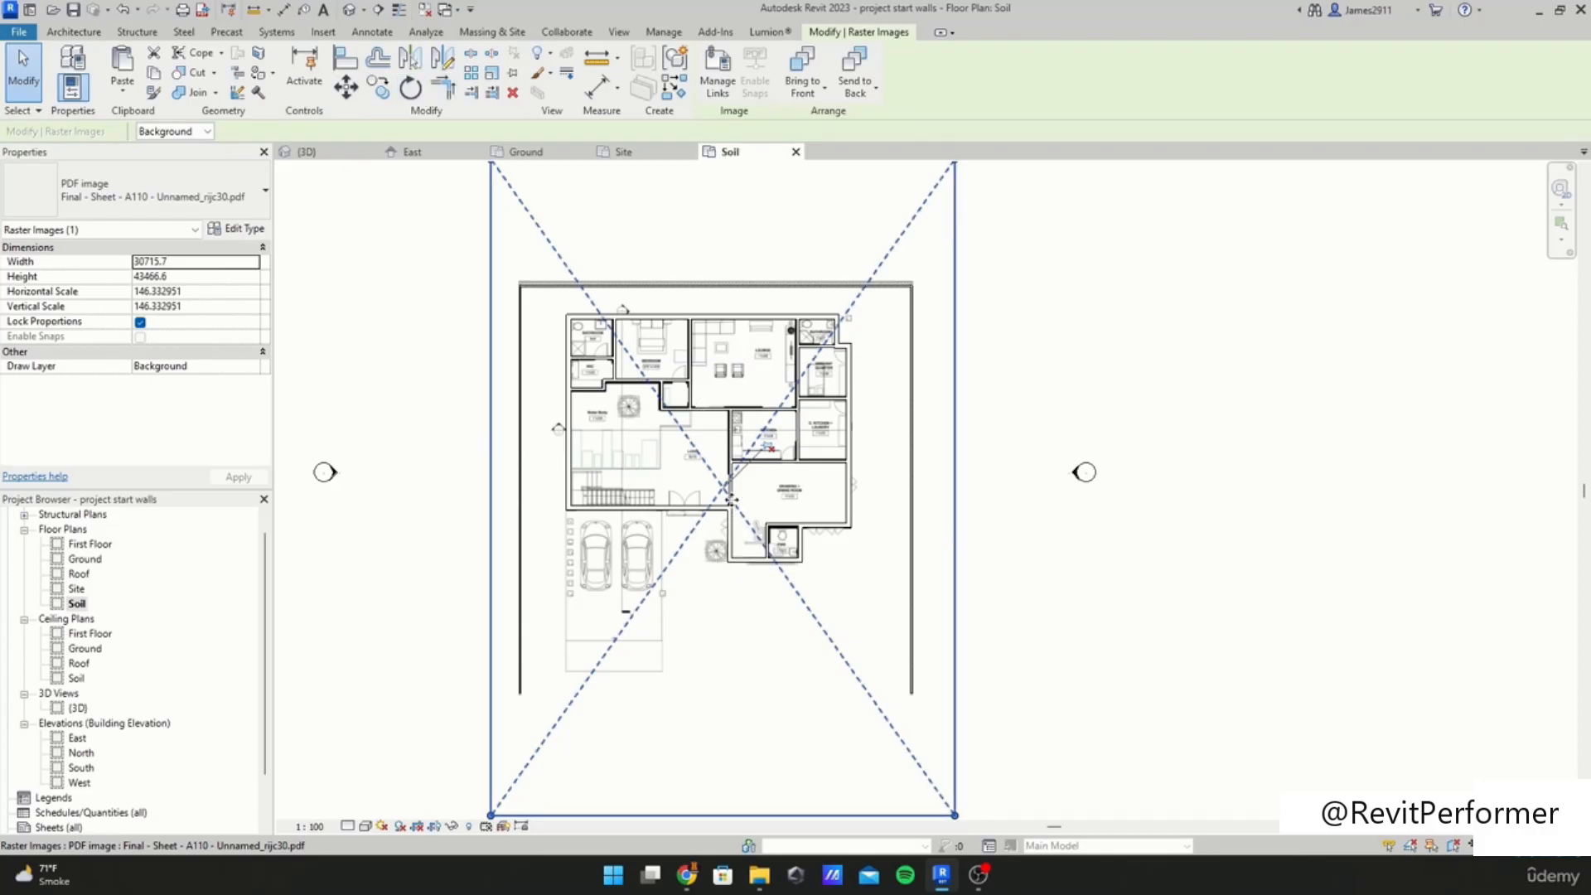
{"action": "left_click", "coordinate": [83, 561]}
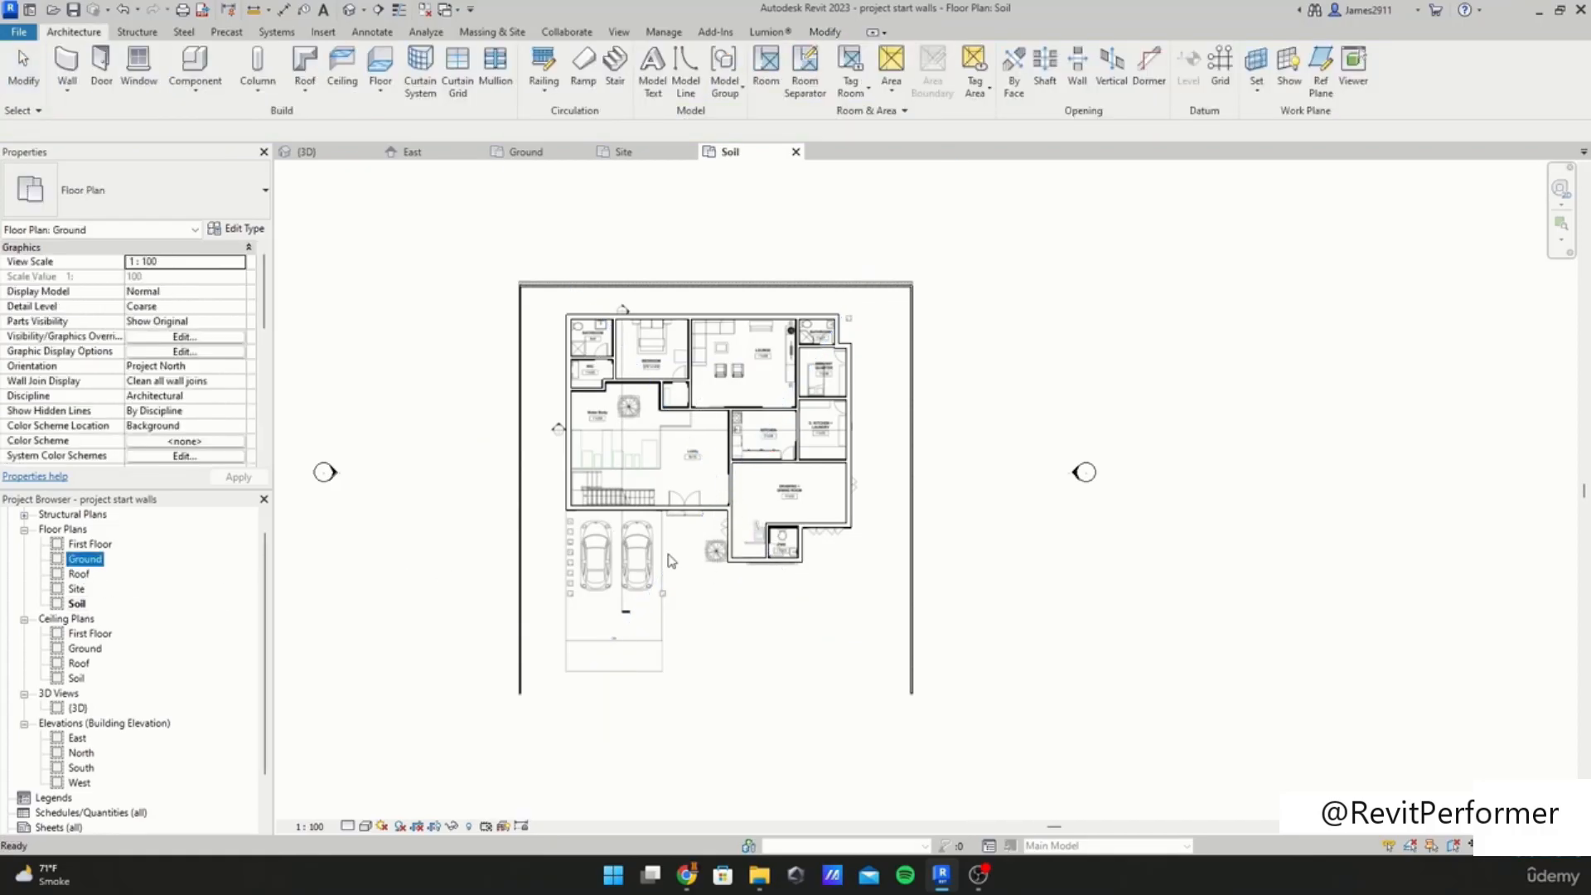
{"action": "double_click", "coordinate": [83, 560]}
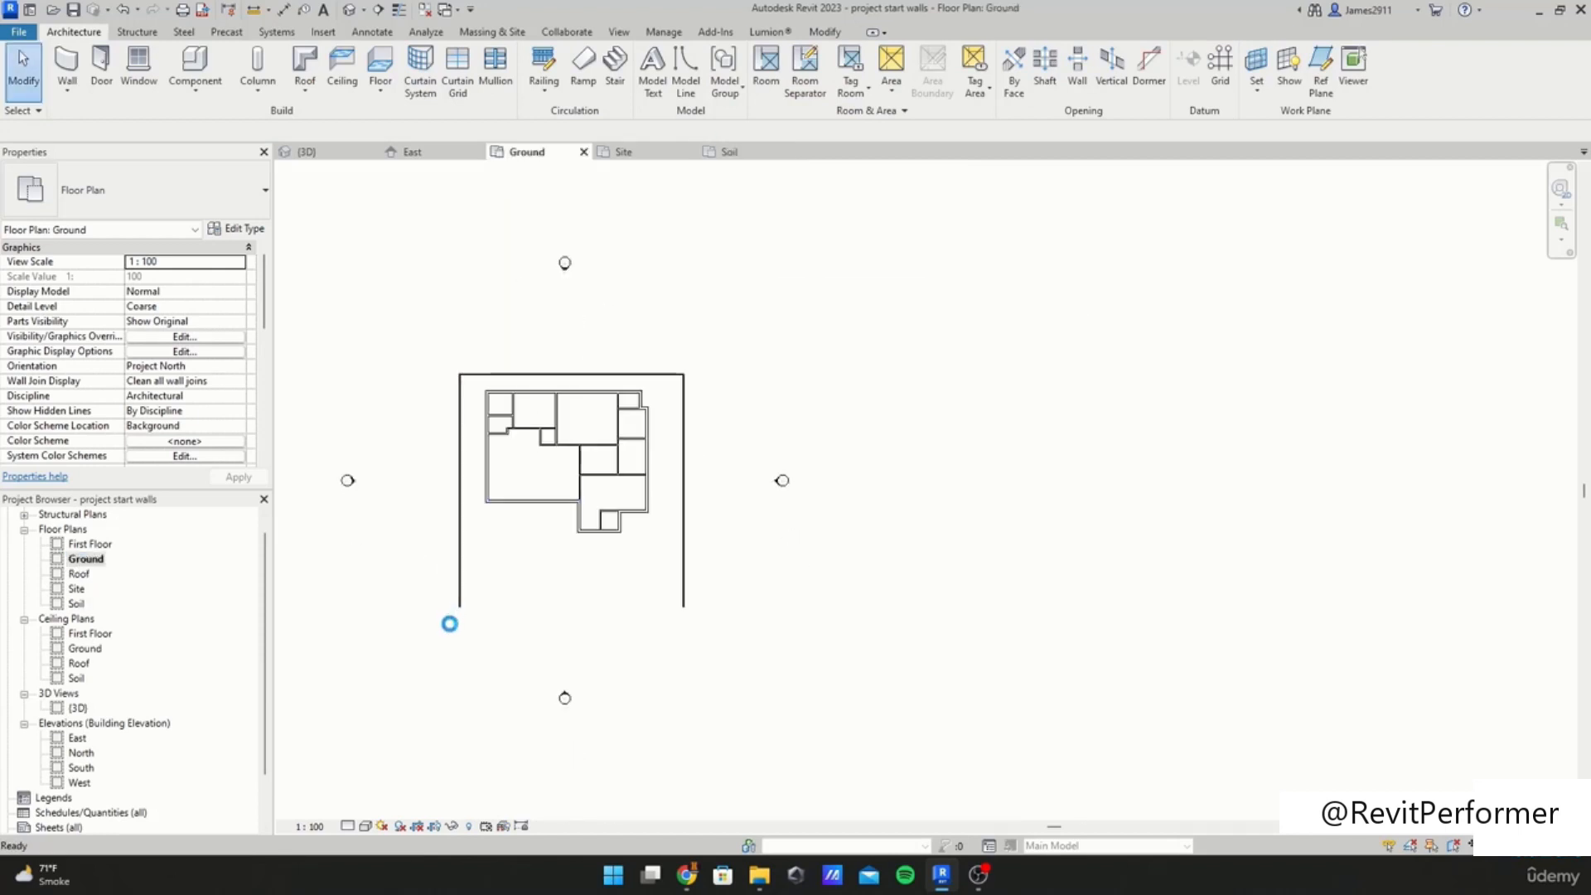
{"action": "scroll", "coordinate": [444, 663], "scroll_direction": "up", "scroll_amount": 5}
{"action": "scroll", "coordinate": [443, 677], "scroll_direction": "up", "scroll_amount": 2}
{"action": "left_click", "coordinate": [455, 667]}
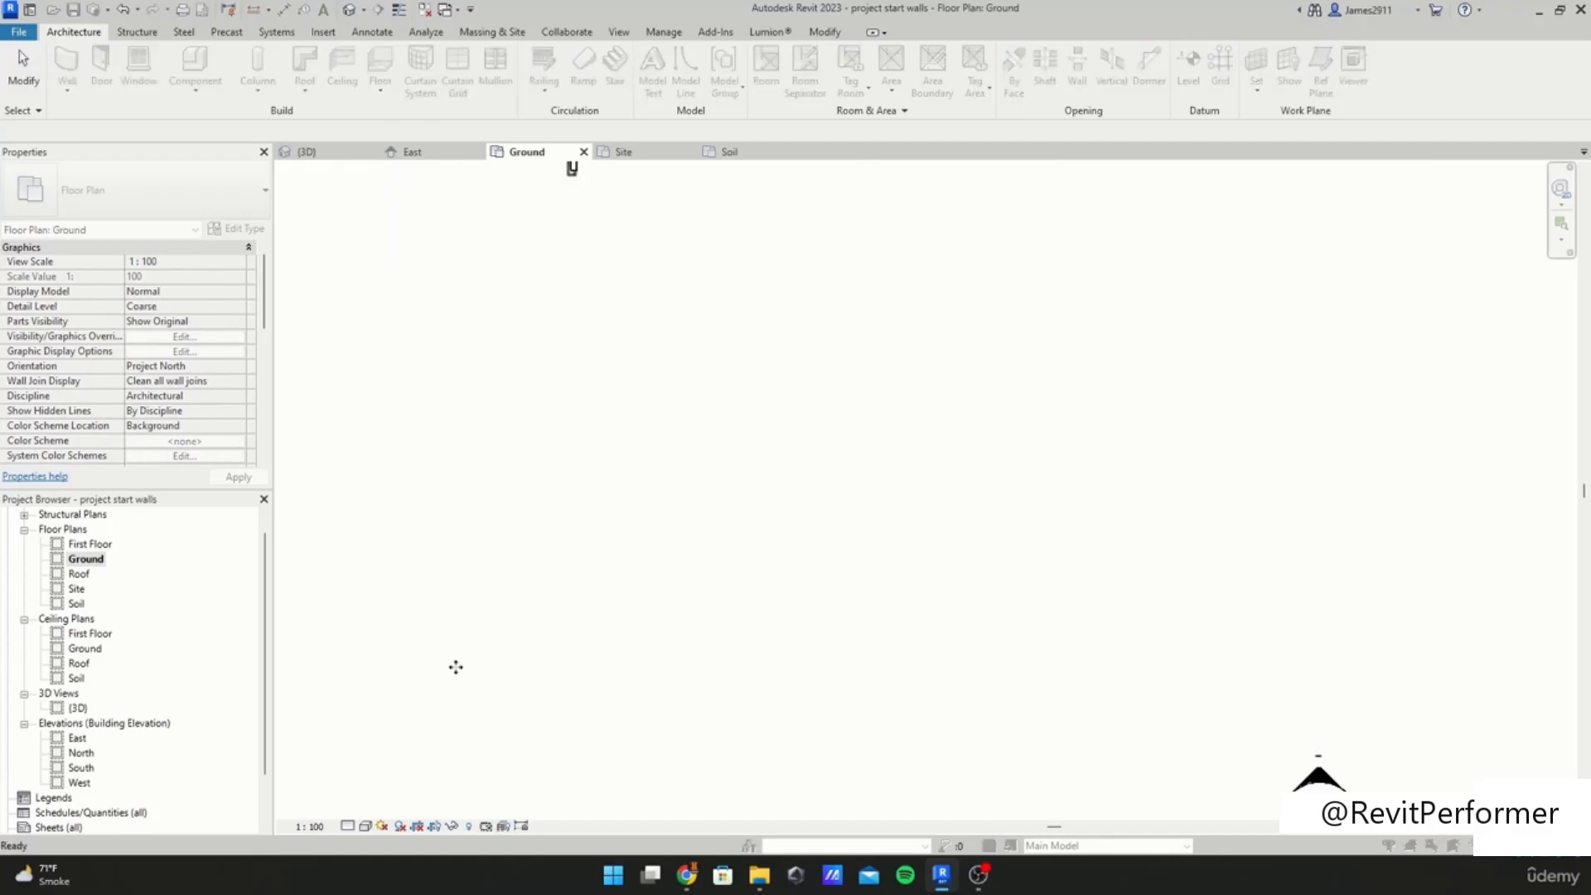
{"action": "scroll", "coordinate": [704, 540], "scroll_direction": "down", "scroll_amount": 4}
{"action": "left_click", "coordinate": [774, 75]}
{"action": "scroll", "coordinate": [815, 332], "scroll_direction": "down", "scroll_amount": 1}
Step: Pin the PDF image in the Ground floor plan and turn off selection of pinned elements
{"action": "left_click", "coordinate": [815, 271]}
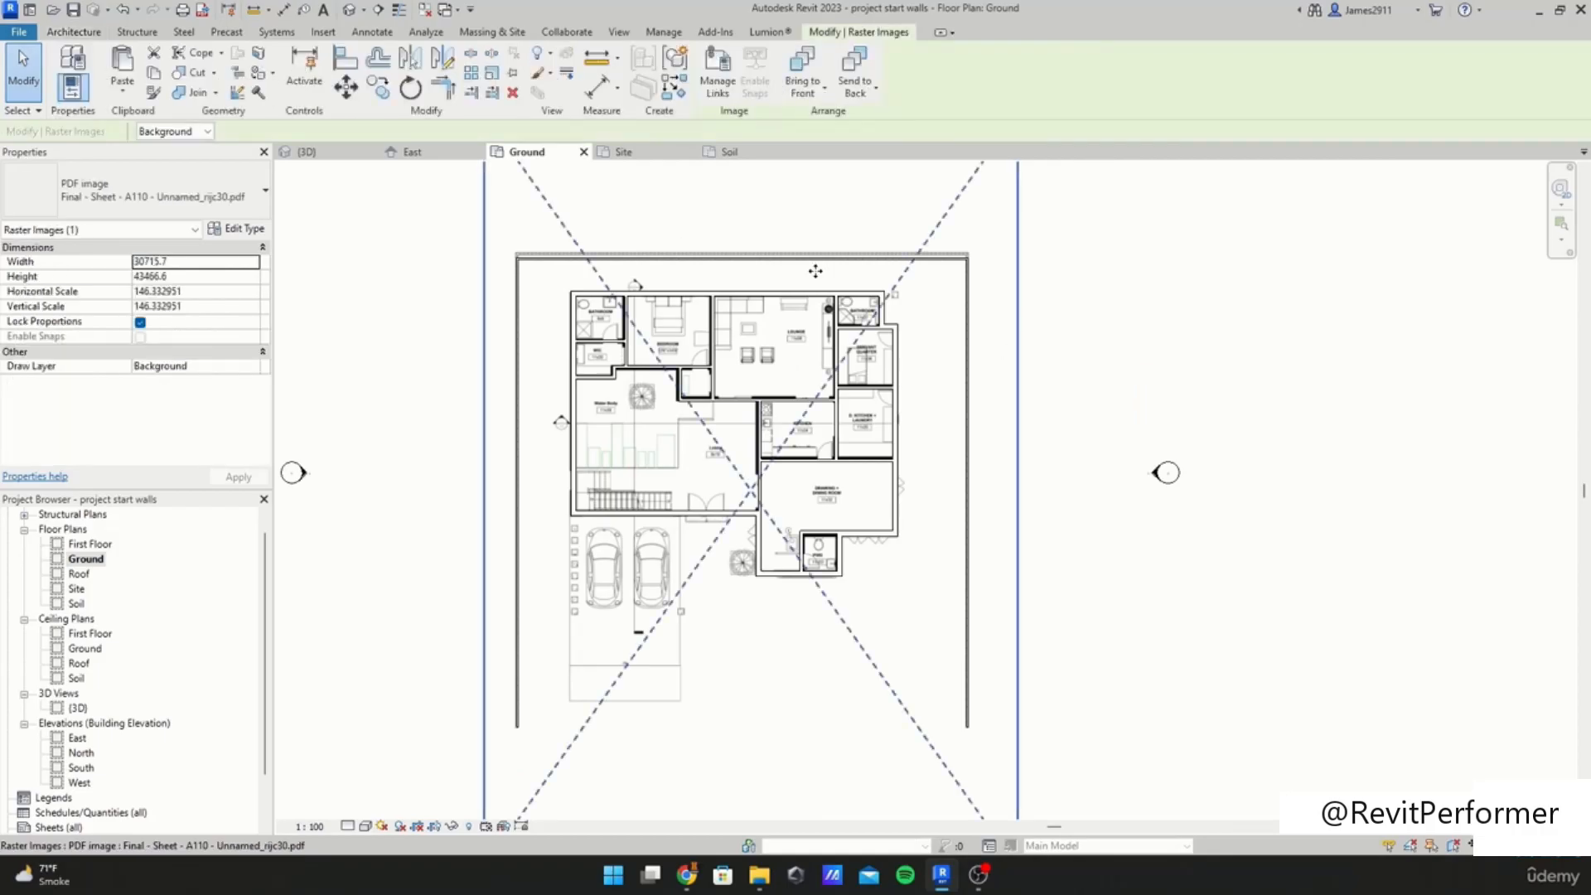
{"action": "left_click", "coordinate": [516, 76]}
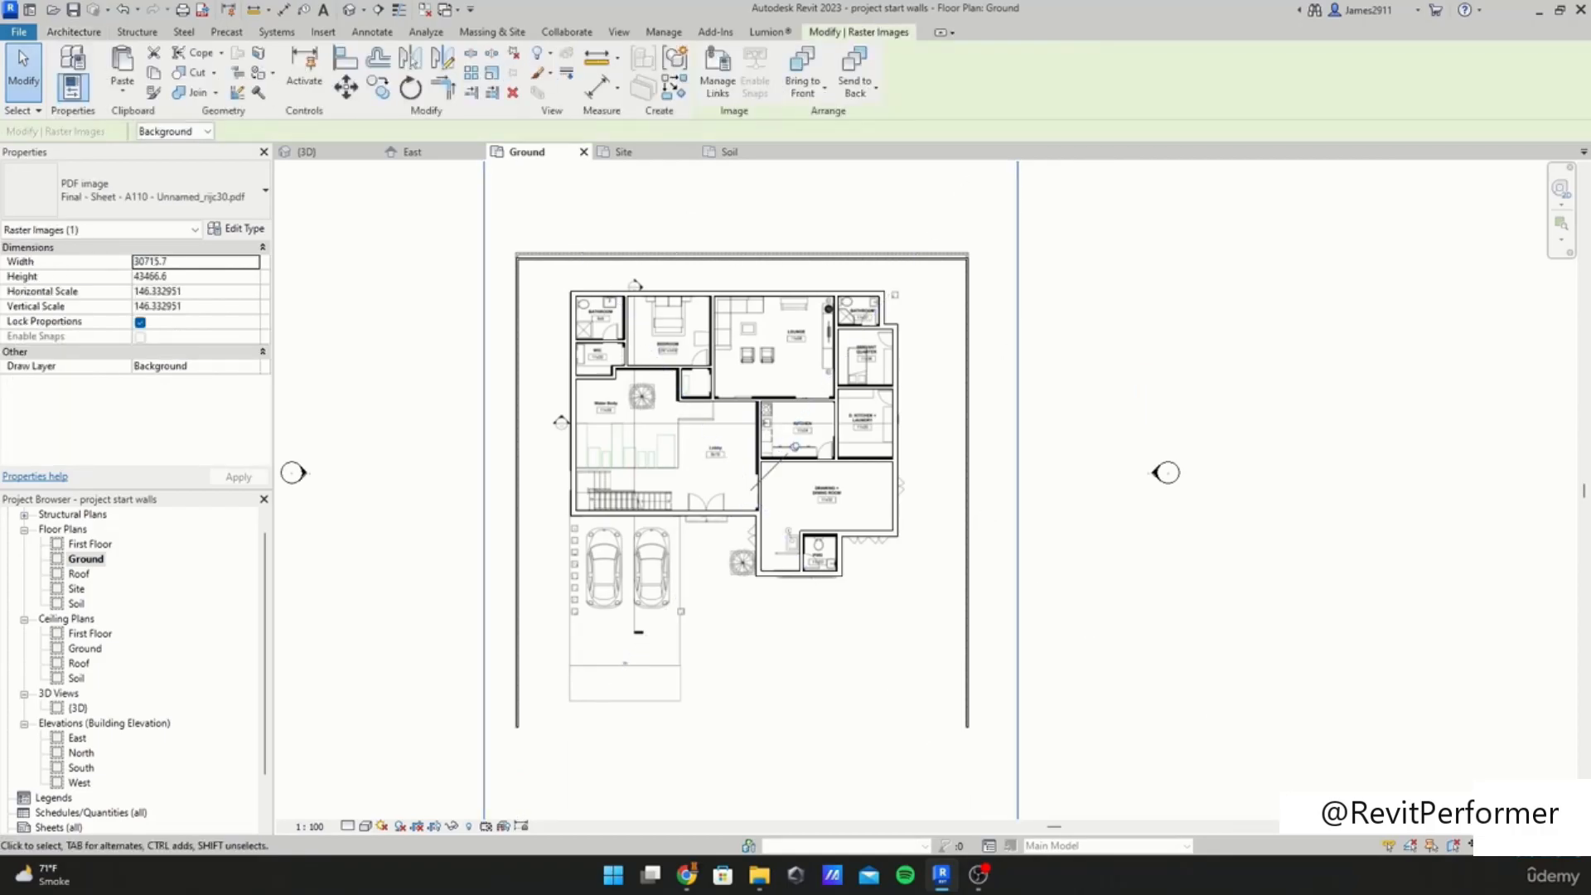
{"action": "left_click", "coordinate": [1435, 848]}
{"action": "left_click", "coordinate": [847, 530]}
{"action": "key", "text": "Escape"}
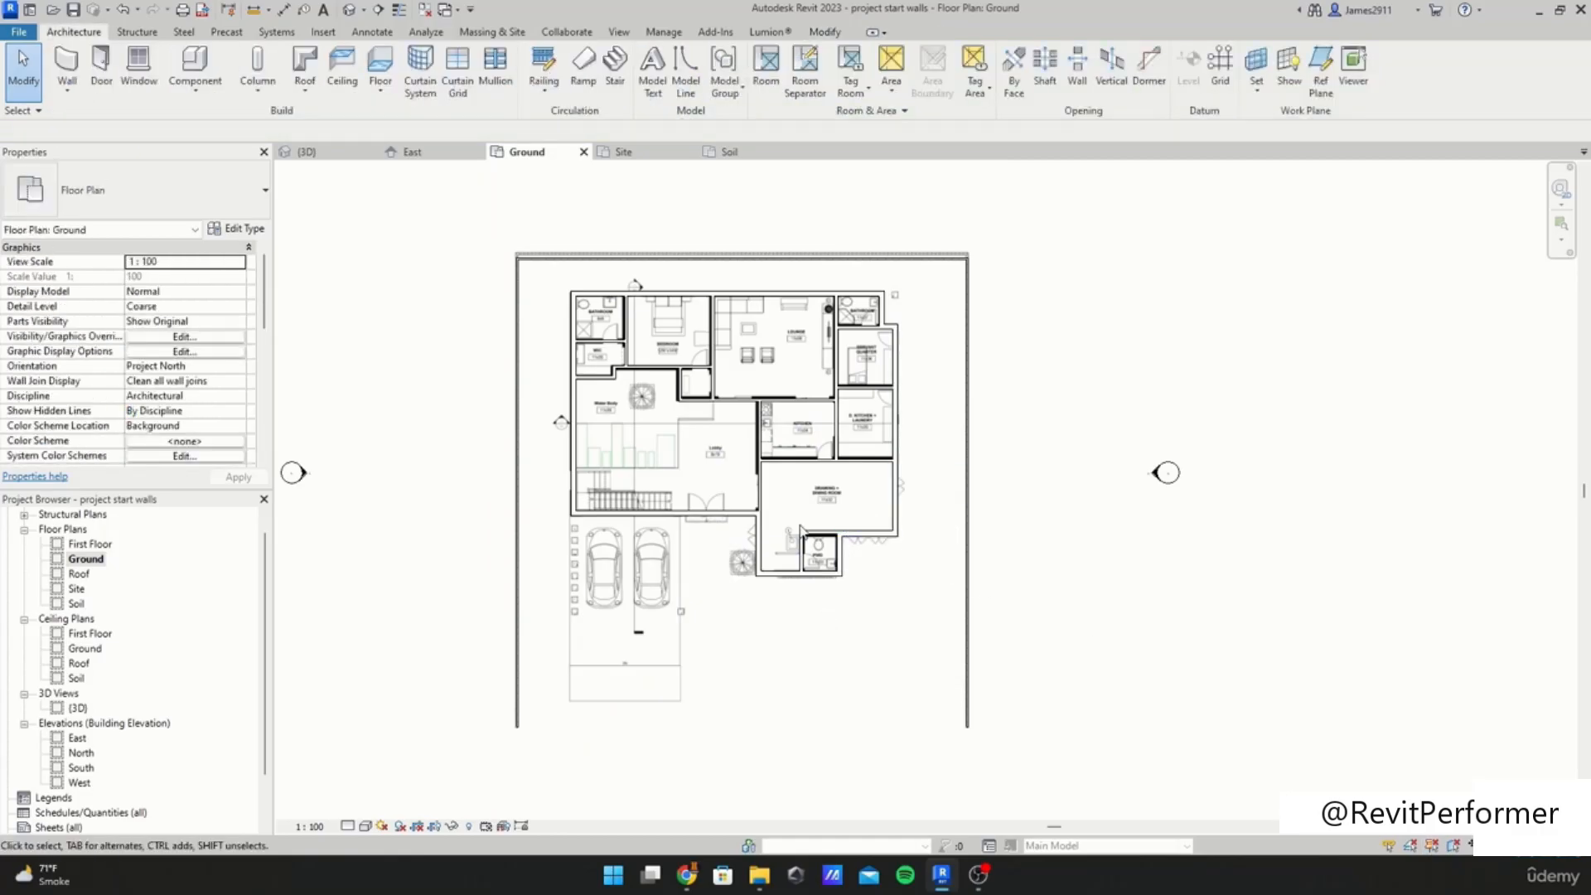
Step: Zoom and pan across the Ground floor plan's PDF underlay
{"action": "scroll", "coordinate": [836, 514], "scroll_direction": "up", "scroll_amount": 2}
{"action": "scroll", "coordinate": [835, 510], "scroll_direction": "down", "scroll_amount": 1}
{"action": "middle_click_drag", "start_coordinate": [840, 521], "coordinate": [894, 528]}
{"action": "middle_click_drag", "start_coordinate": [768, 649], "coordinate": [710, 544]}
{"action": "middle_click_drag", "start_coordinate": [720, 424], "coordinate": [737, 572]}
{"action": "scroll", "coordinate": [736, 512], "scroll_direction": "up", "scroll_amount": 2}
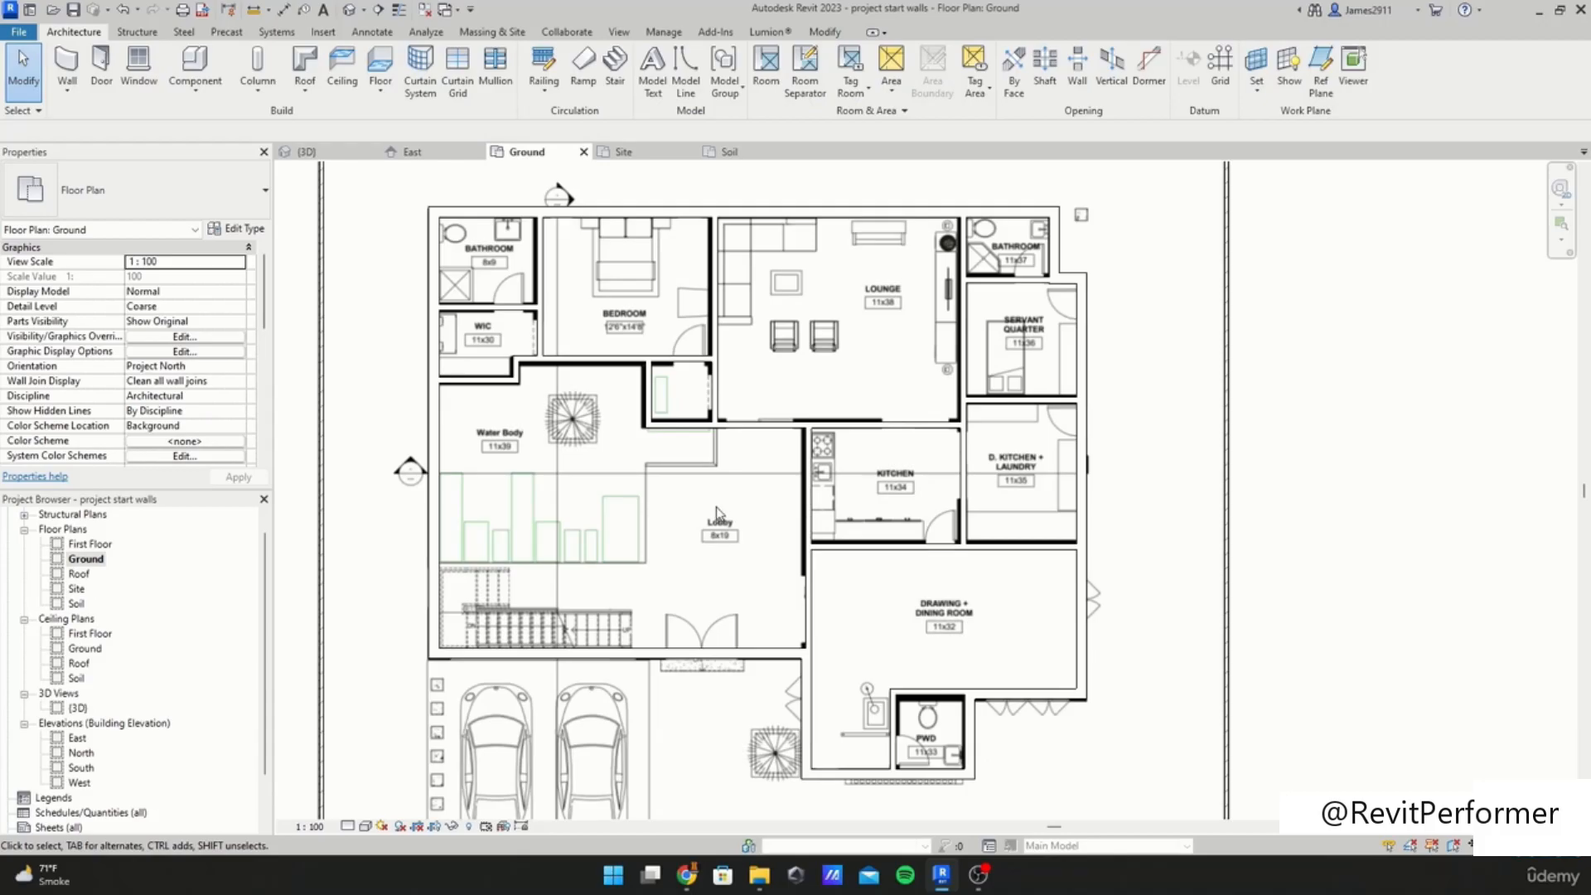
Step: Start an architectural floor in the Ground plan and set its type to Generic 300mm
{"action": "scroll", "coordinate": [717, 512], "scroll_direction": "down", "scroll_amount": 1}
{"action": "middle_click_drag", "start_coordinate": [761, 360], "coordinate": [768, 449]}
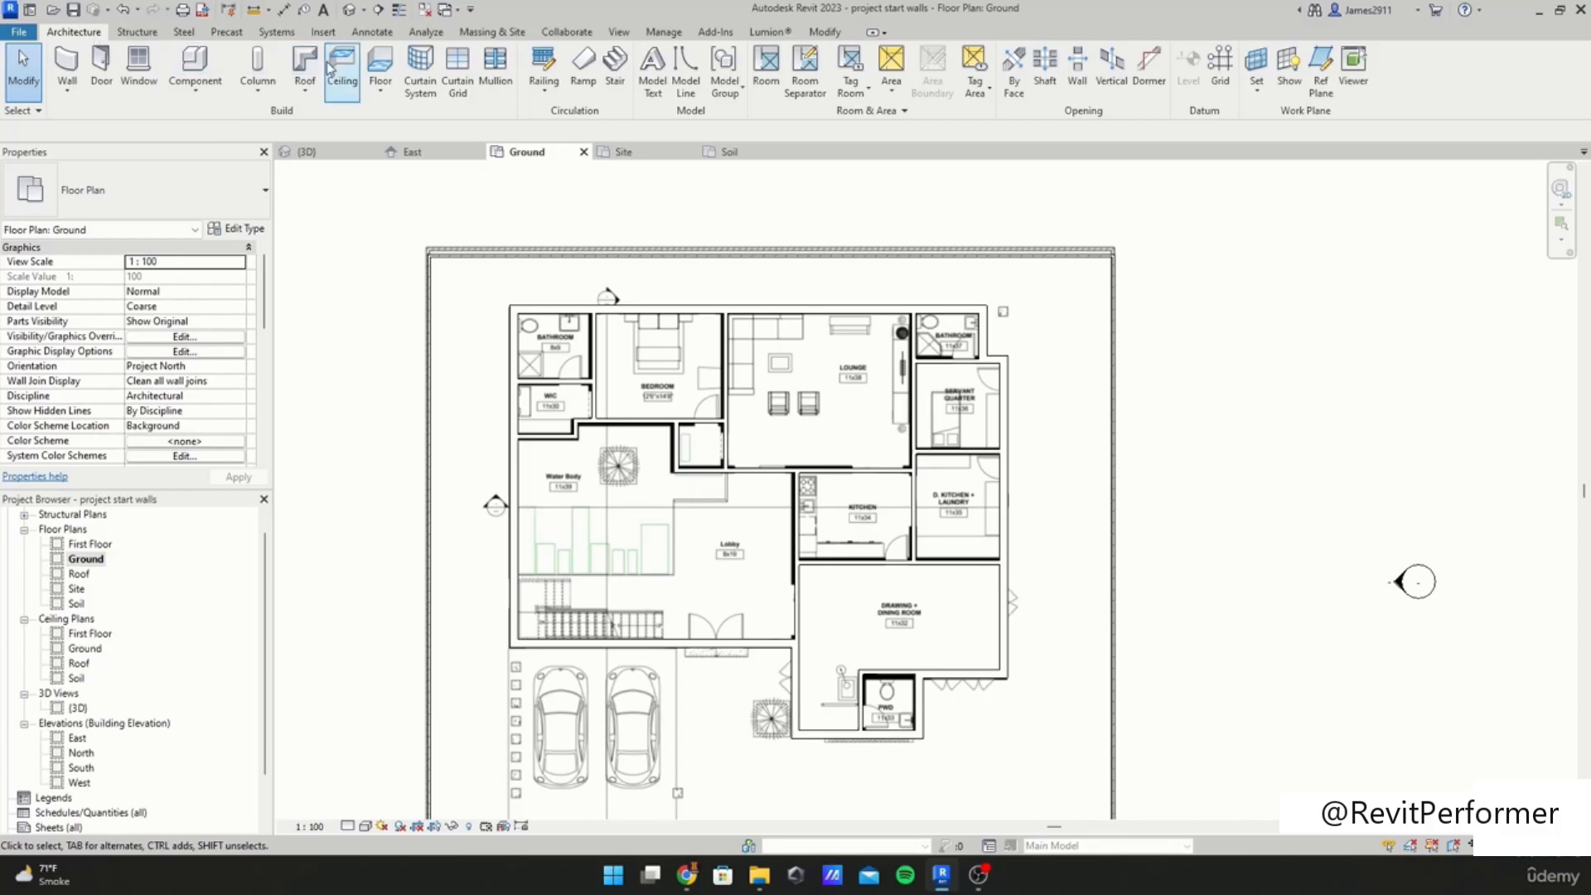
{"action": "left_click", "coordinate": [378, 94]}
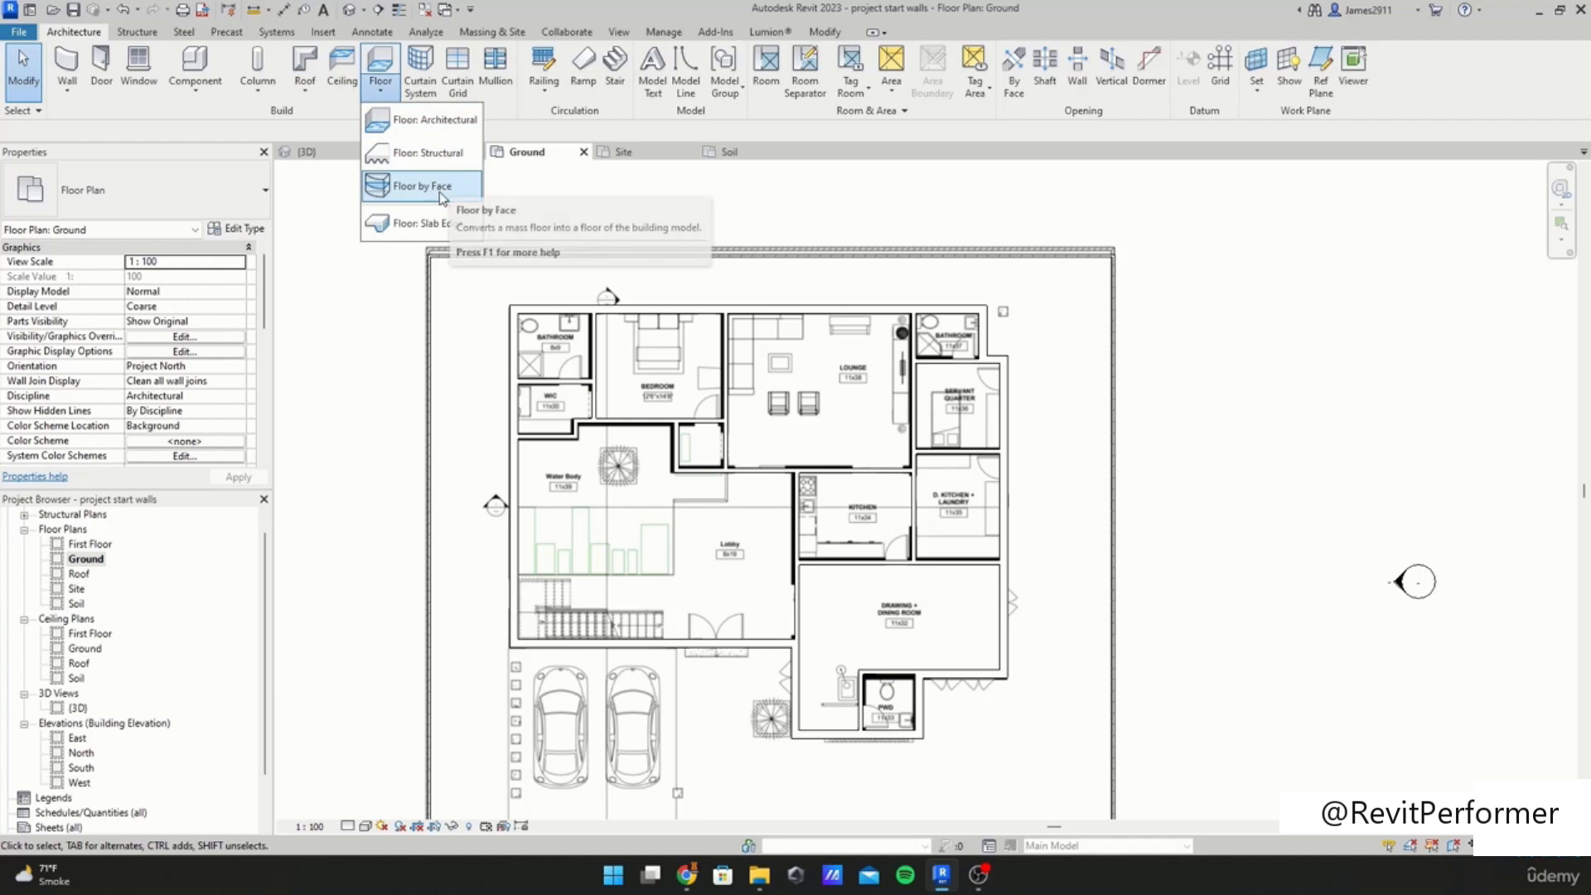
{"action": "left_click", "coordinate": [423, 120]}
{"action": "middle_click_drag", "start_coordinate": [734, 386], "coordinate": [679, 271]}
{"action": "mouse_move", "coordinate": [529, 279]}
{"action": "middle_mouse_down"}
{"action": "mouse_move", "coordinate": [619, 395]}
{"action": "mouse_move", "coordinate": [584, 319]}
{"action": "middle_mouse_up"}
{"action": "scroll", "coordinate": [617, 393], "scroll_direction": "down", "scroll_amount": 1}
{"action": "middle_click_drag", "start_coordinate": [821, 359], "coordinate": [786, 247]}
{"action": "scroll", "coordinate": [752, 352], "scroll_direction": "down", "scroll_amount": 1}
{"action": "middle_click_drag", "start_coordinate": [750, 348], "coordinate": [703, 463]}
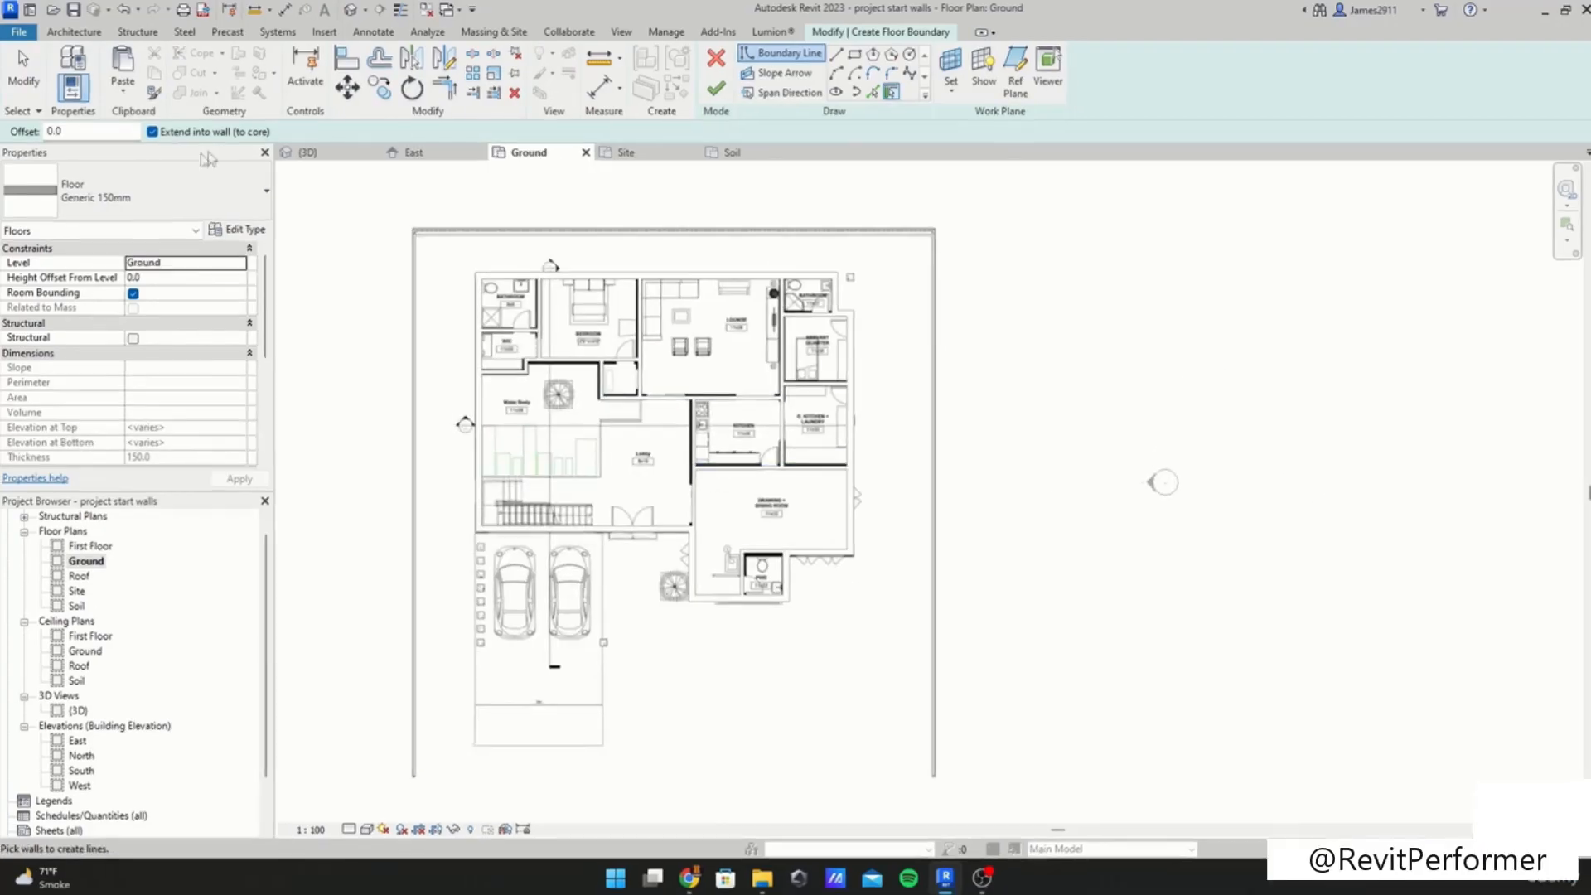
{"action": "left_click", "coordinate": [133, 191]}
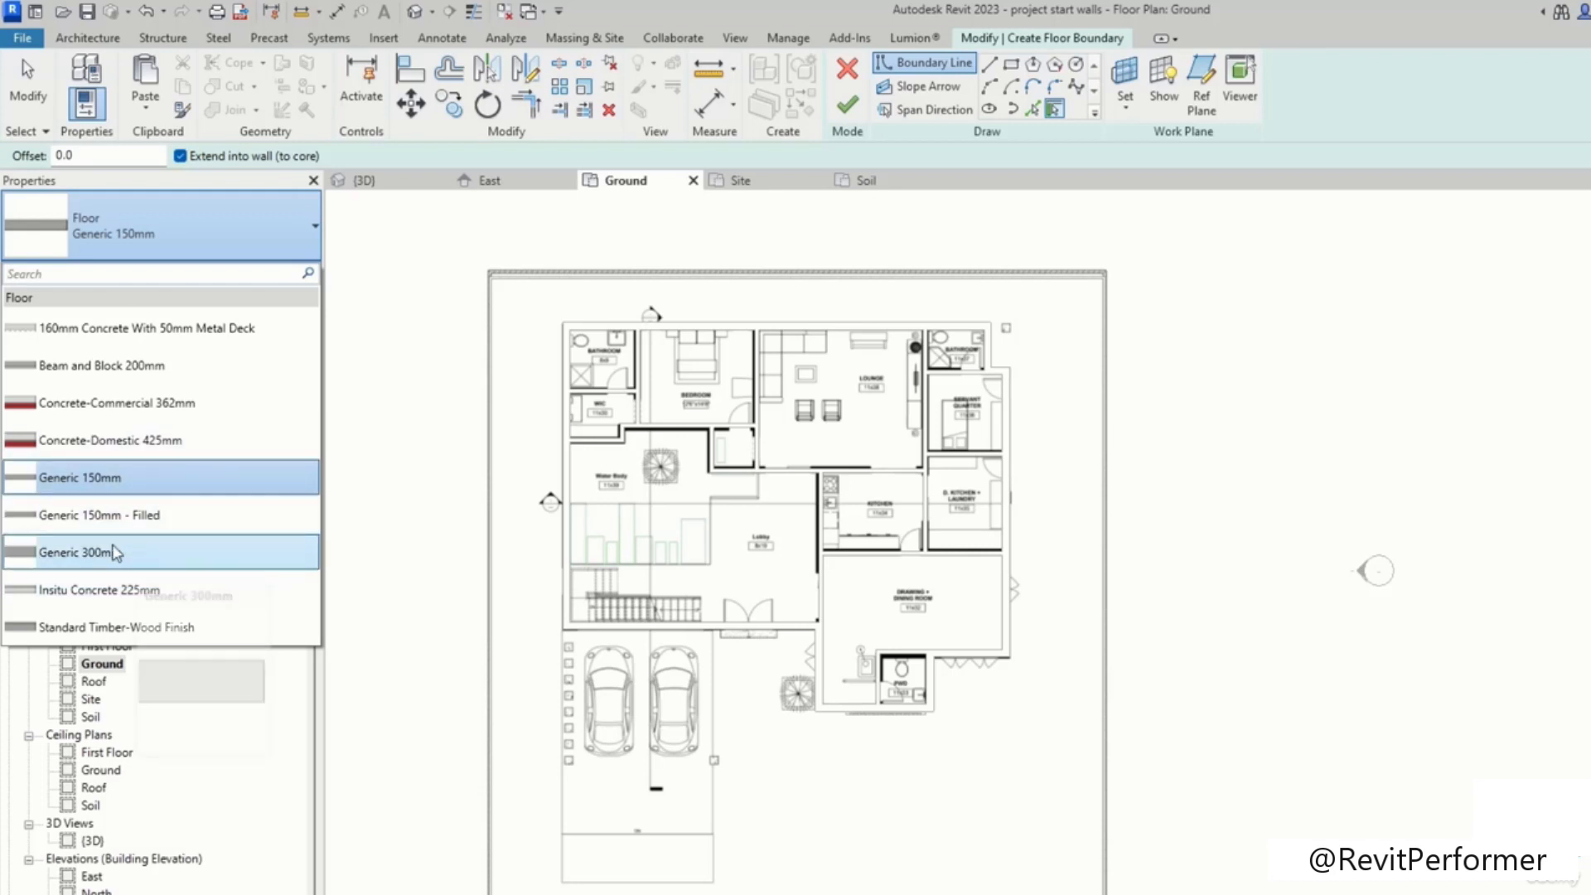
{"action": "left_click", "coordinate": [199, 552]}
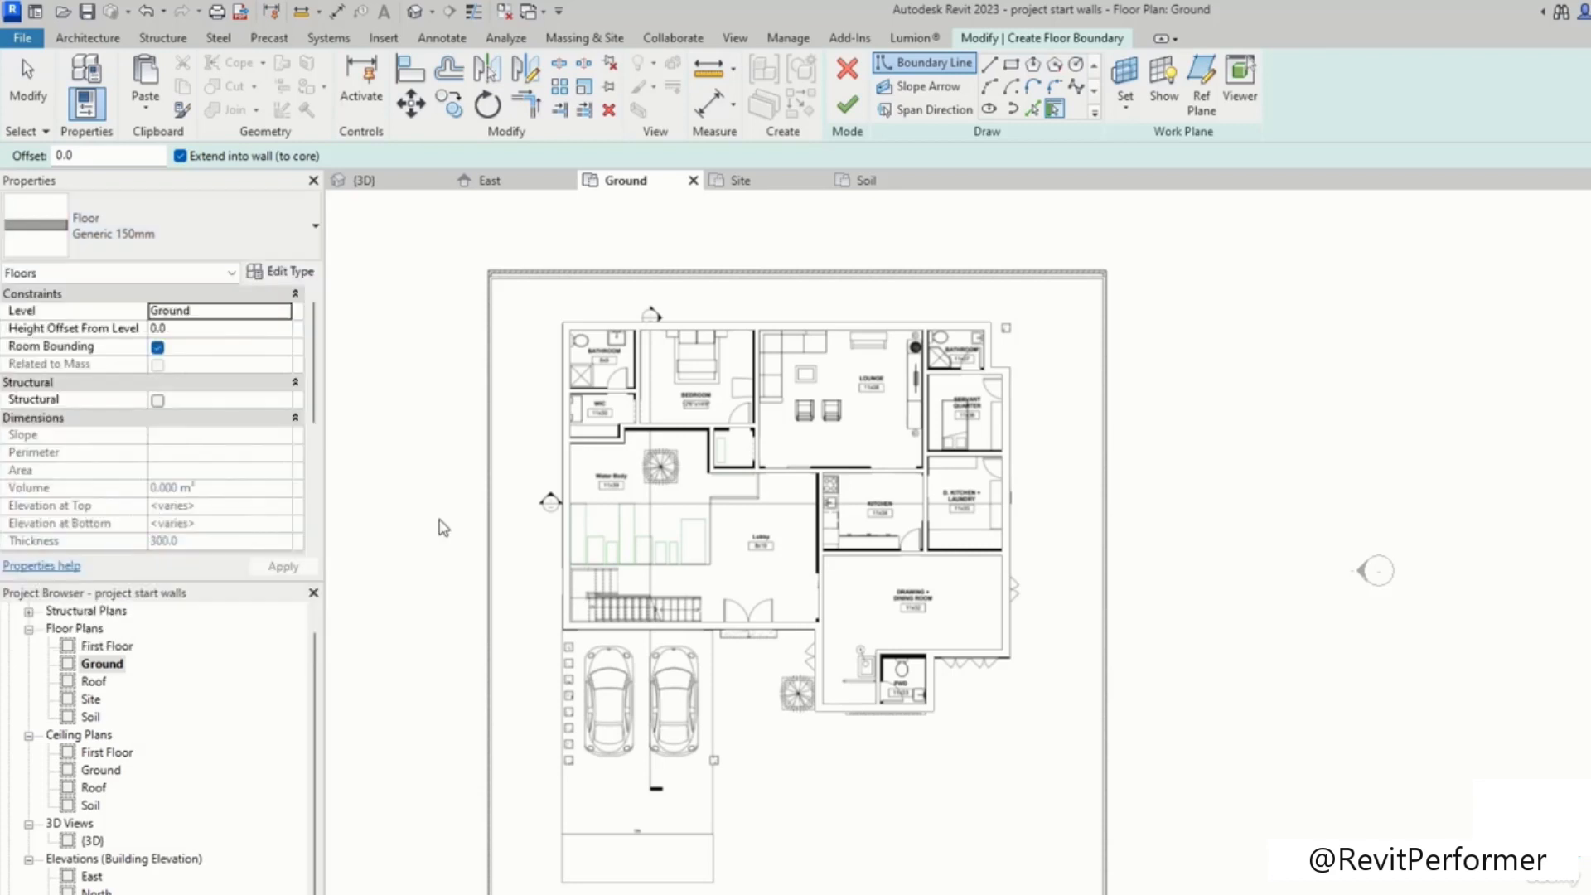
Step: Open the Generic 300mm floor's type properties to review them, then close the dialog
{"action": "left_click", "coordinate": [282, 274]}
{"action": "left_click", "coordinate": [1250, 218]}
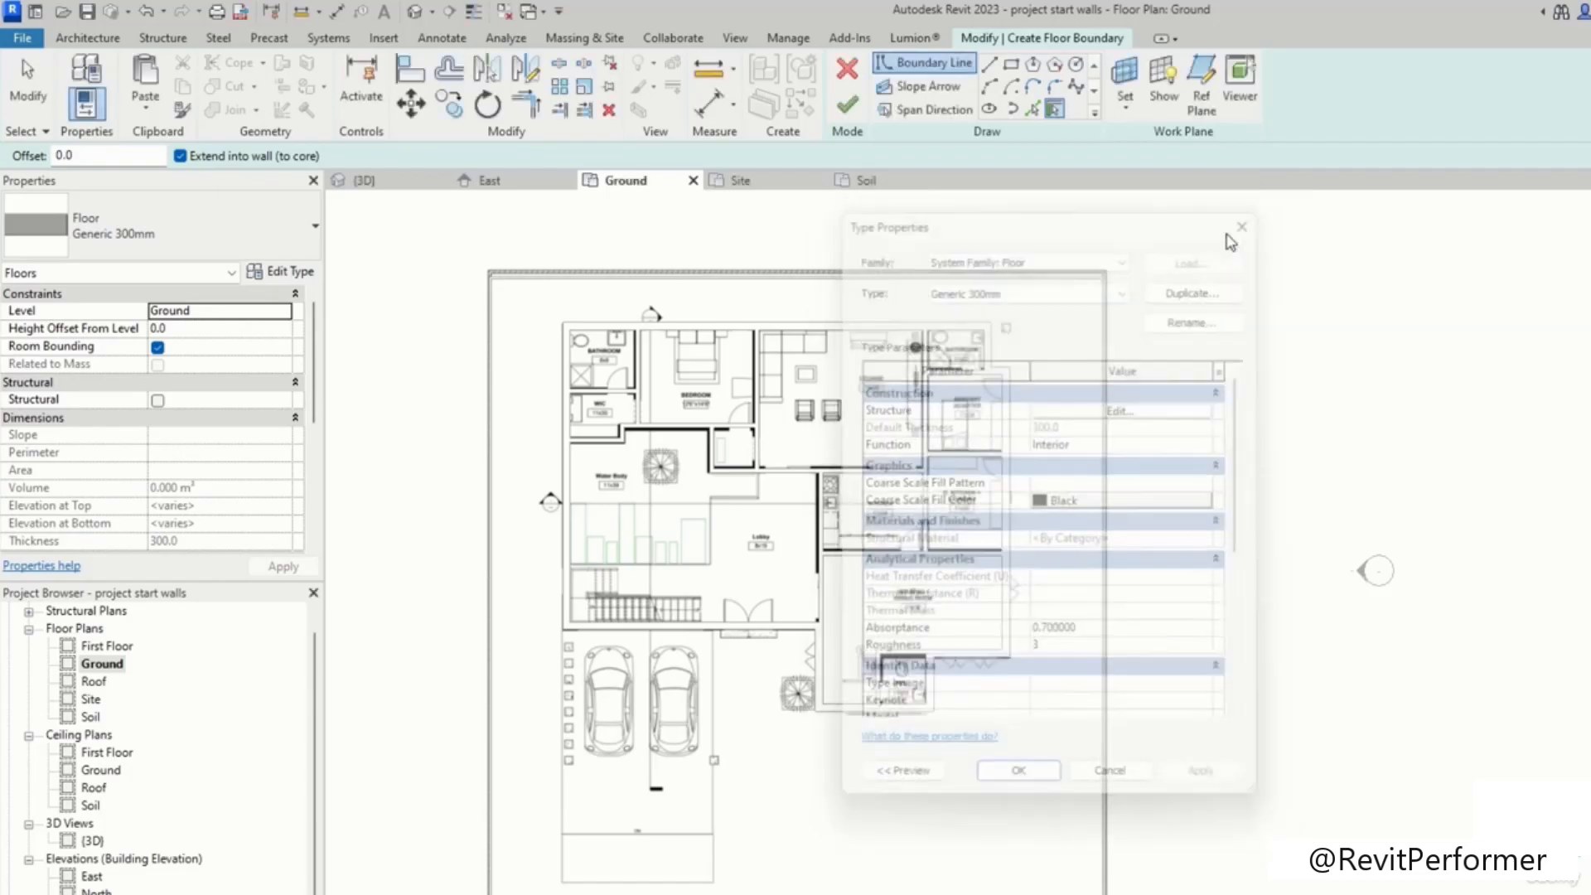
{"action": "scroll", "coordinate": [690, 522], "scroll_direction": "up", "scroll_amount": 3}
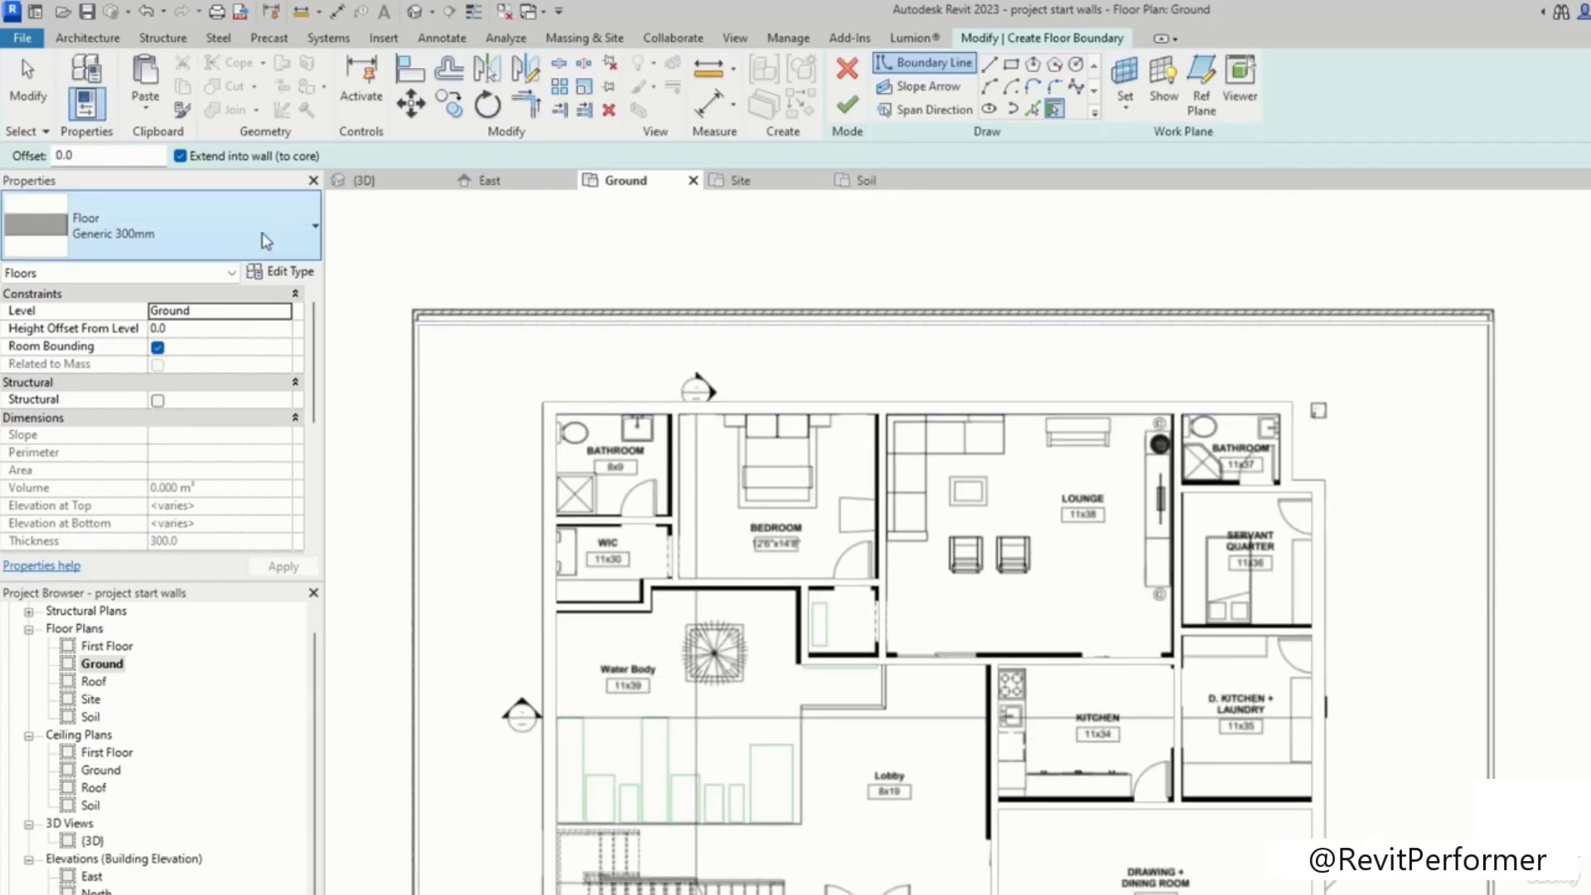
{"action": "left_click", "coordinate": [278, 272]}
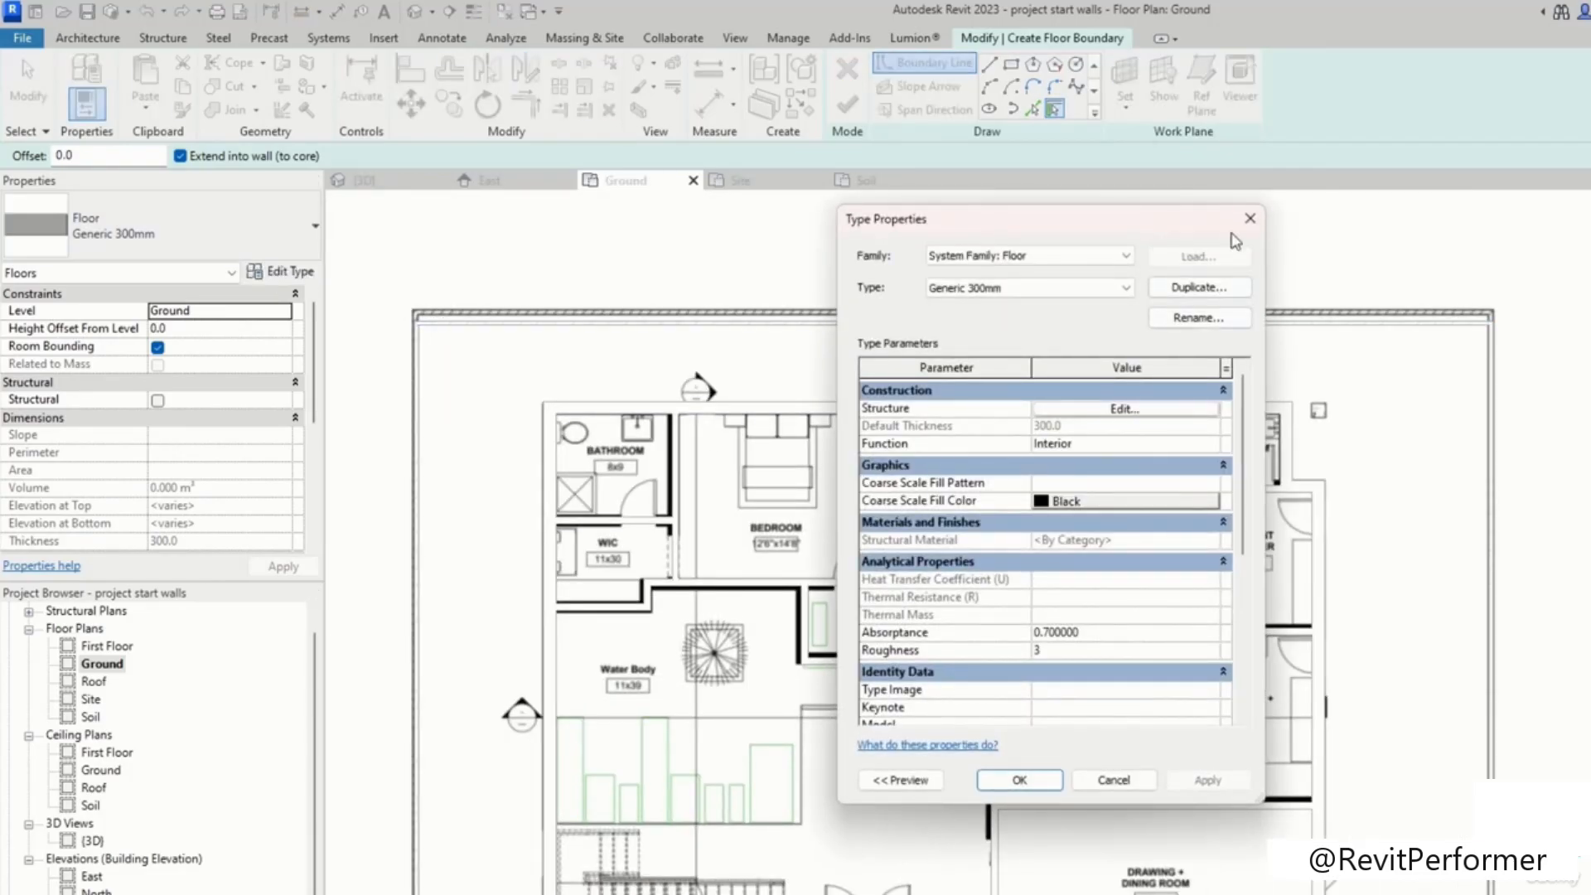
{"action": "left_click", "coordinate": [1239, 225]}
Step: Switch the boundary drawing method to Pick Lines and pick a wall edge near the top-left bathroom
{"action": "scroll", "coordinate": [987, 535], "scroll_direction": "down", "scroll_amount": 4}
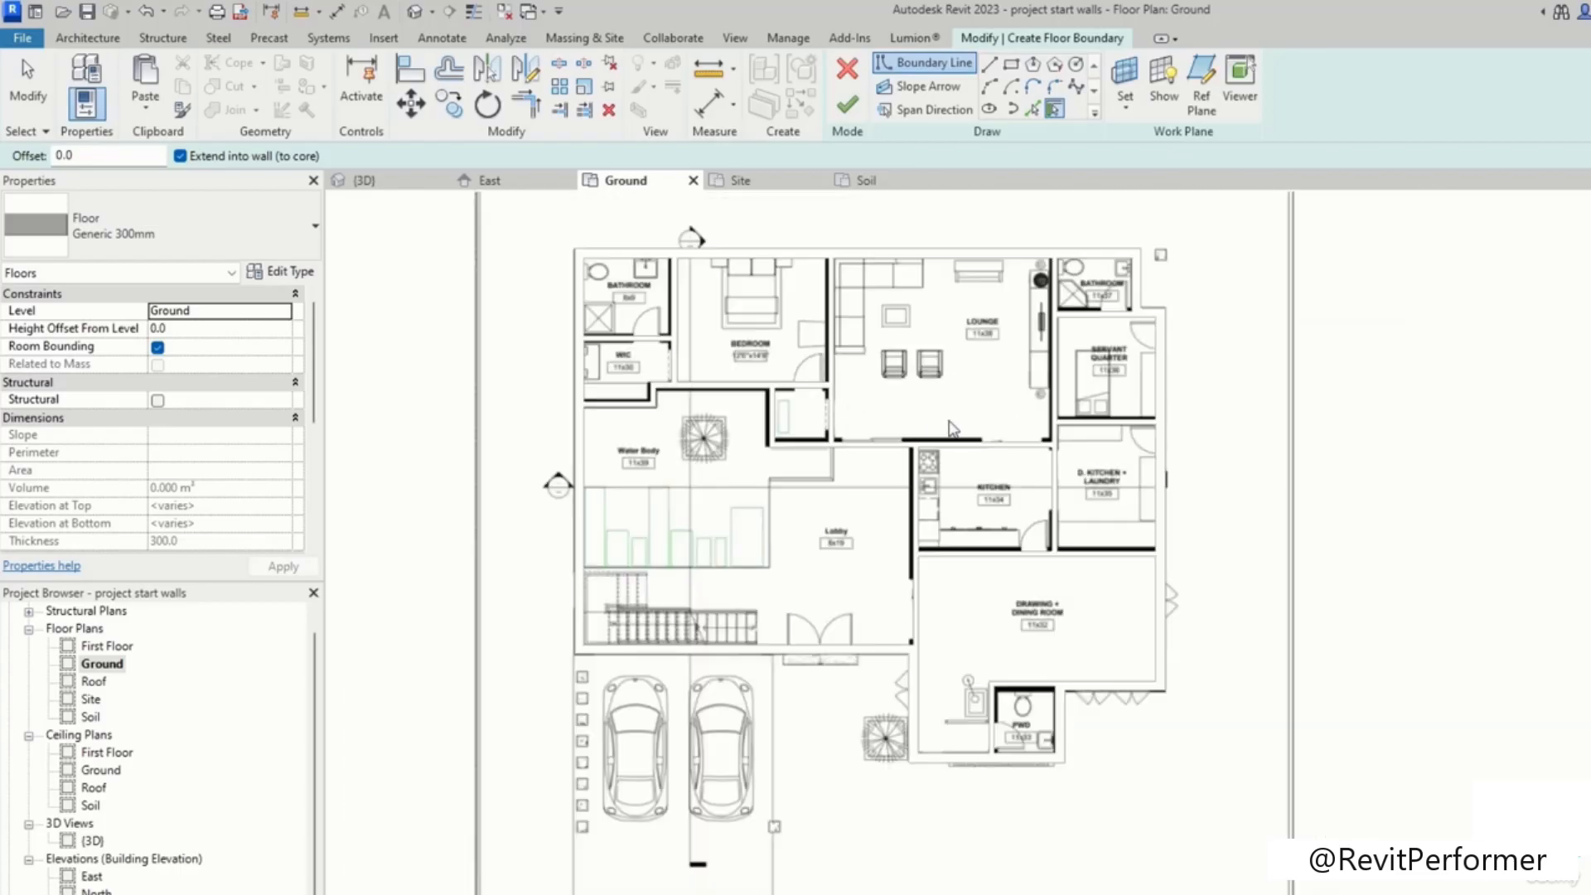
{"action": "middle_click_drag", "start_coordinate": [1152, 500], "coordinate": [1131, 293]}
{"action": "middle_click_drag", "start_coordinate": [913, 452], "coordinate": [959, 611]}
{"action": "middle_click_drag", "start_coordinate": [943, 376], "coordinate": [566, 569]}
{"action": "scroll", "coordinate": [1111, 571], "scroll_direction": "down", "scroll_amount": 3}
{"action": "middle_click_drag", "start_coordinate": [1066, 648], "coordinate": [939, 498]}
{"action": "middle_click_drag", "start_coordinate": [1034, 359], "coordinate": [964, 514]}
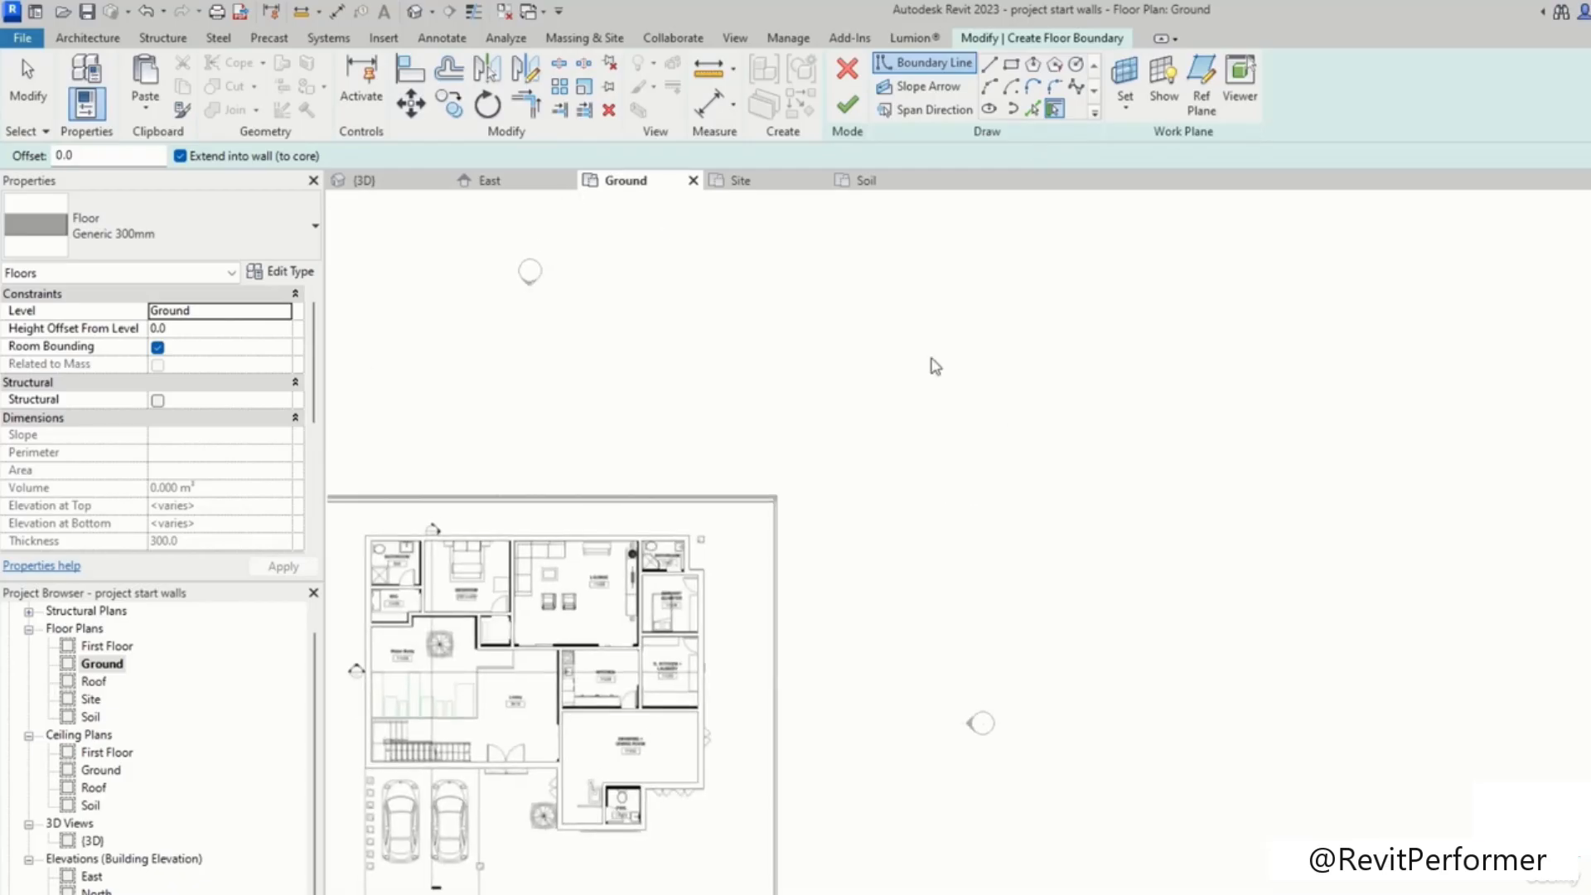
{"action": "middle_click_drag", "start_coordinate": [935, 366], "coordinate": [1143, 294]}
{"action": "left_click", "coordinate": [1012, 64]}
{"action": "middle_click_drag", "start_coordinate": [816, 691], "coordinate": [884, 549]}
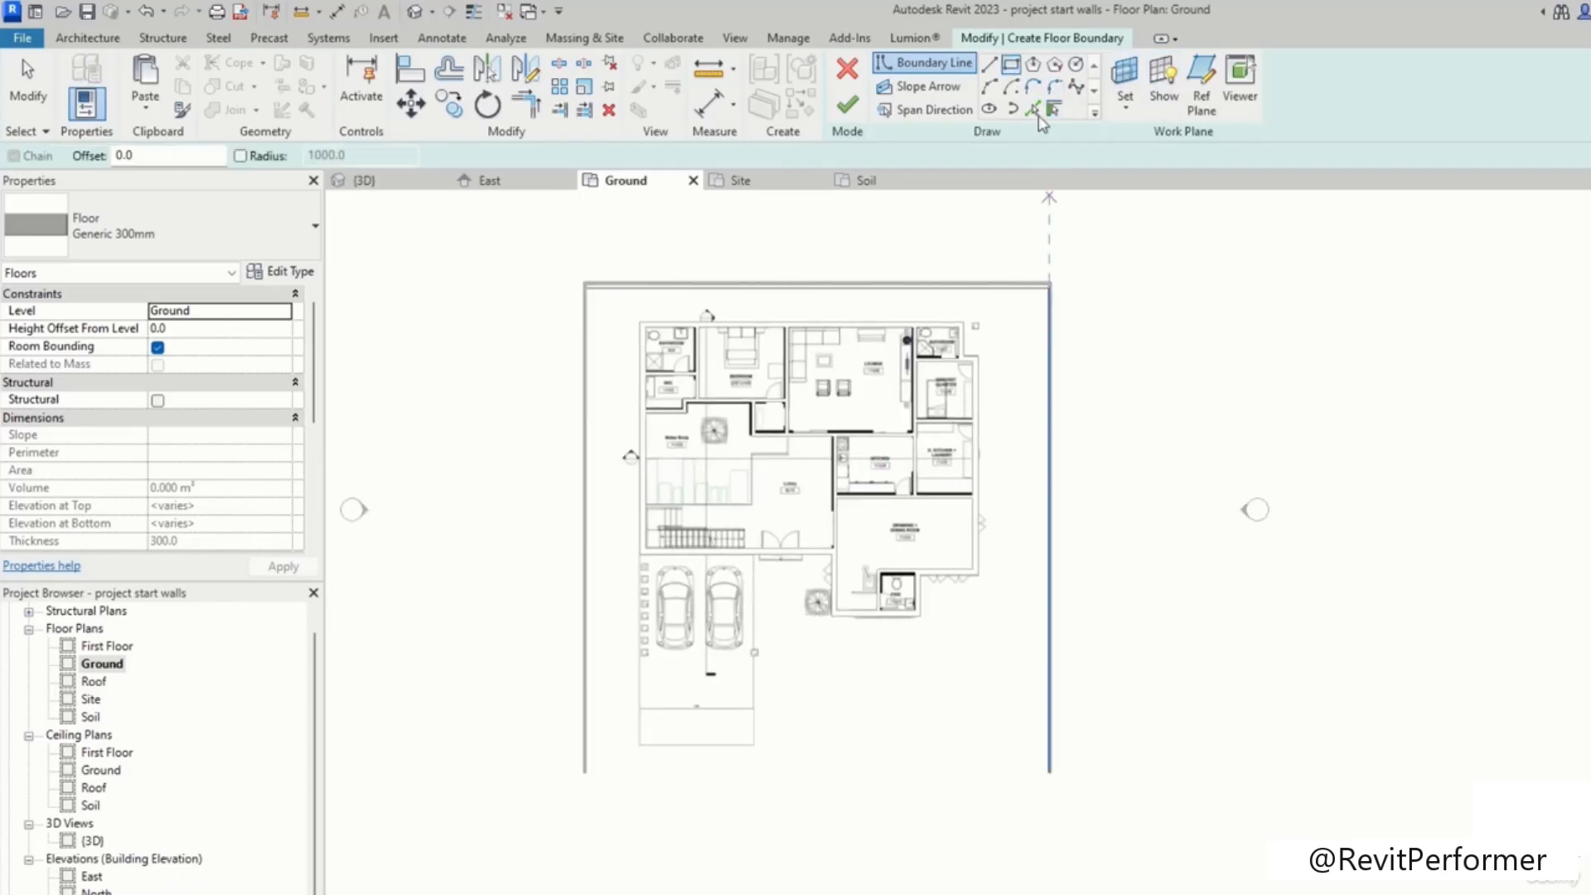
{"action": "scroll", "coordinate": [675, 497], "scroll_direction": "up", "scroll_amount": 3}
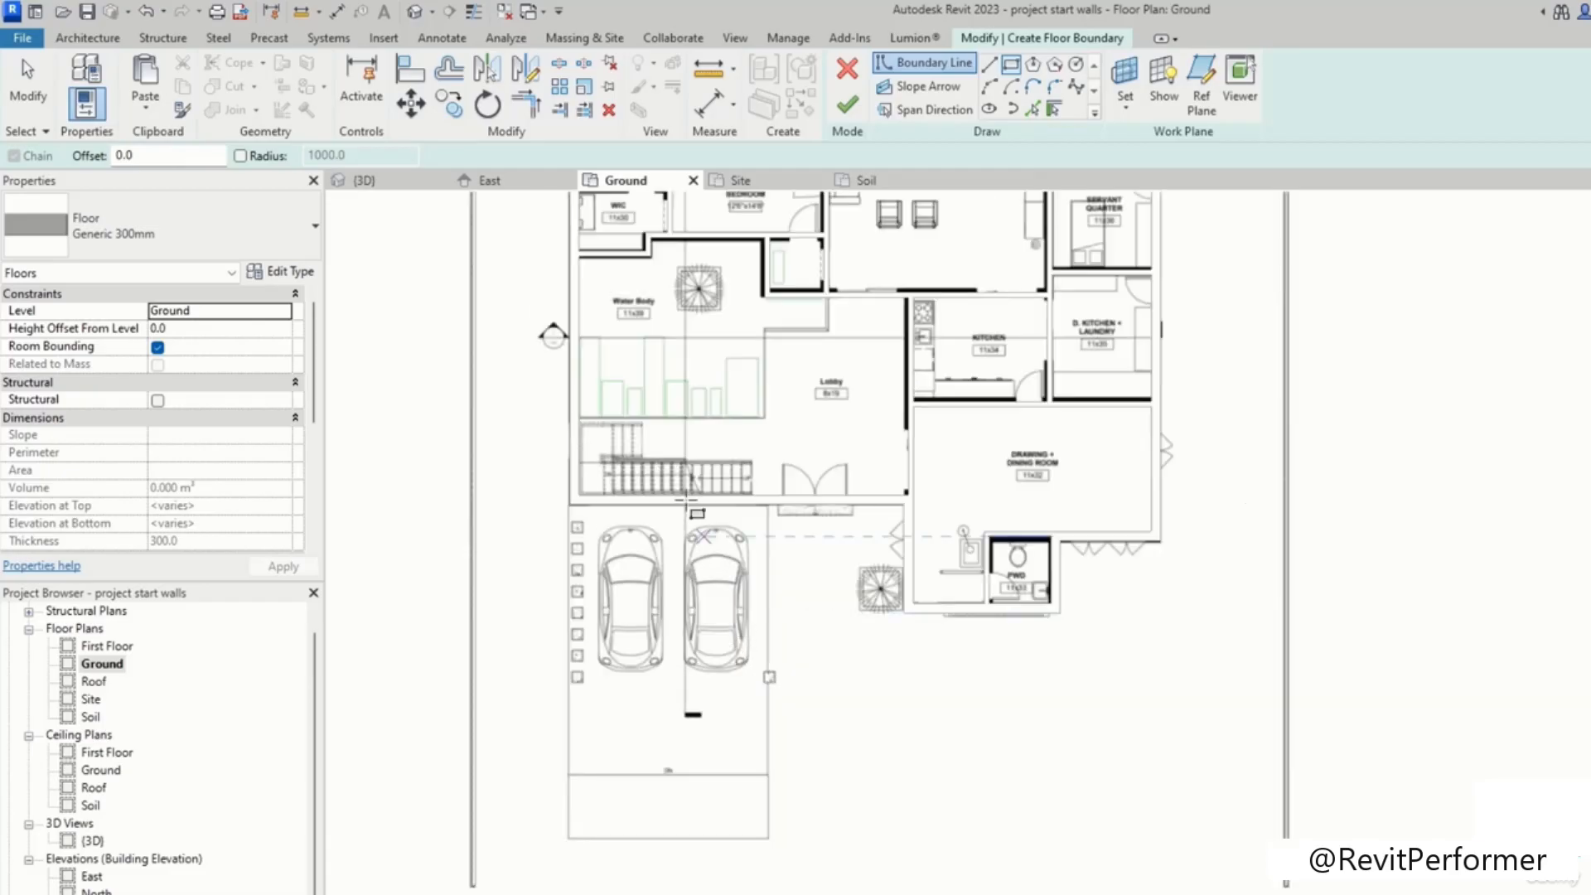
{"action": "scroll", "coordinate": [681, 508], "scroll_direction": "up", "scroll_amount": 3}
{"action": "middle_click_drag", "start_coordinate": [742, 448], "coordinate": [782, 674]}
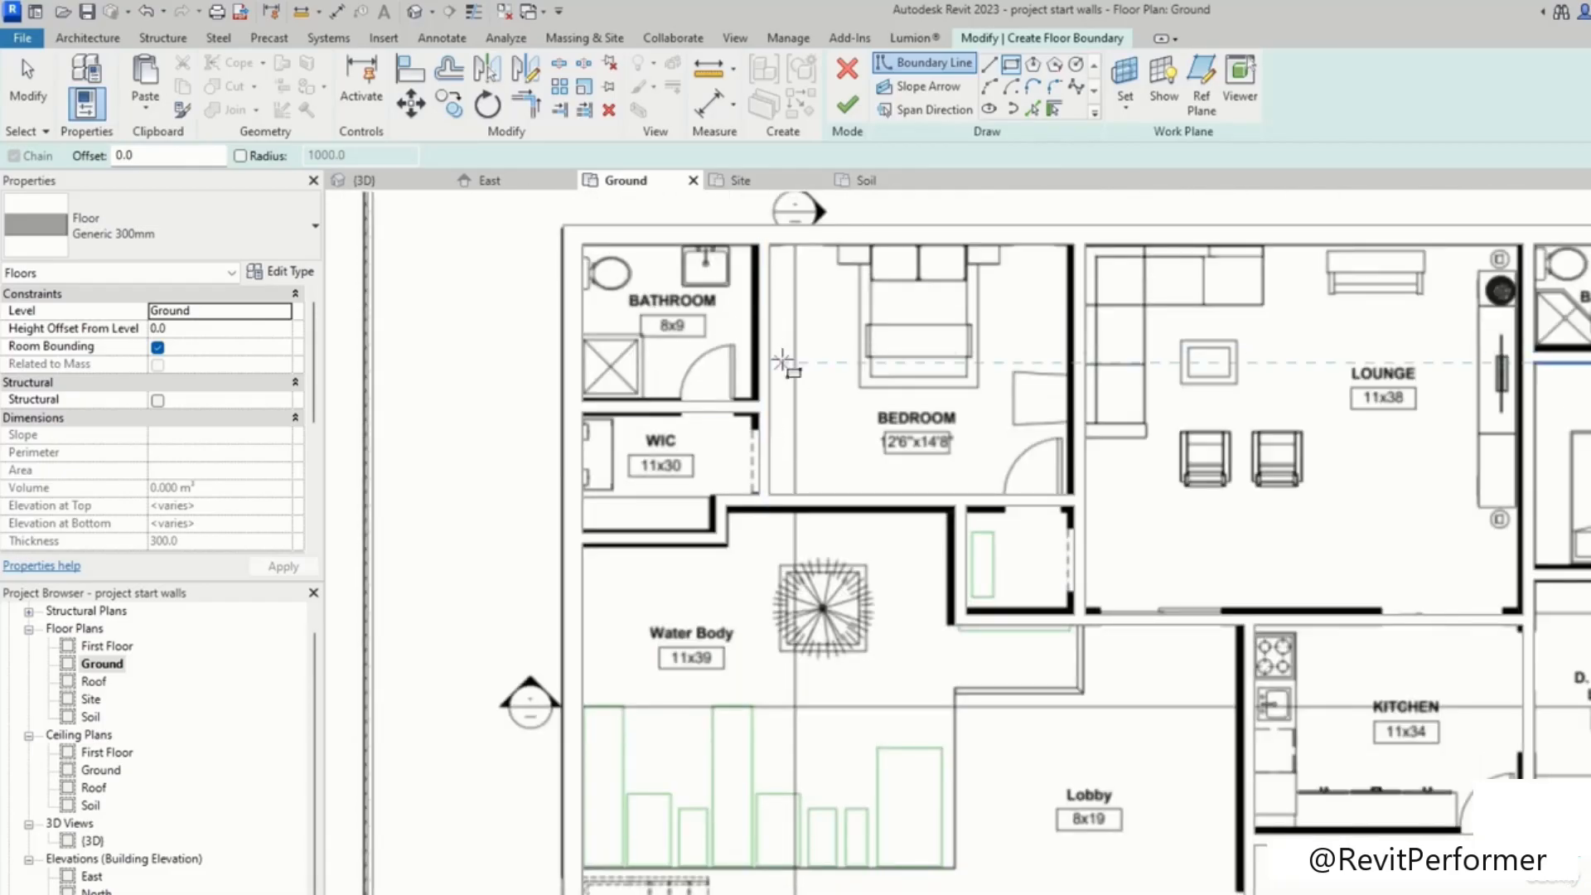
{"action": "middle_click_drag", "start_coordinate": [787, 361], "coordinate": [853, 562]}
{"action": "scroll", "coordinate": [852, 563], "scroll_direction": "up", "scroll_amount": 3}
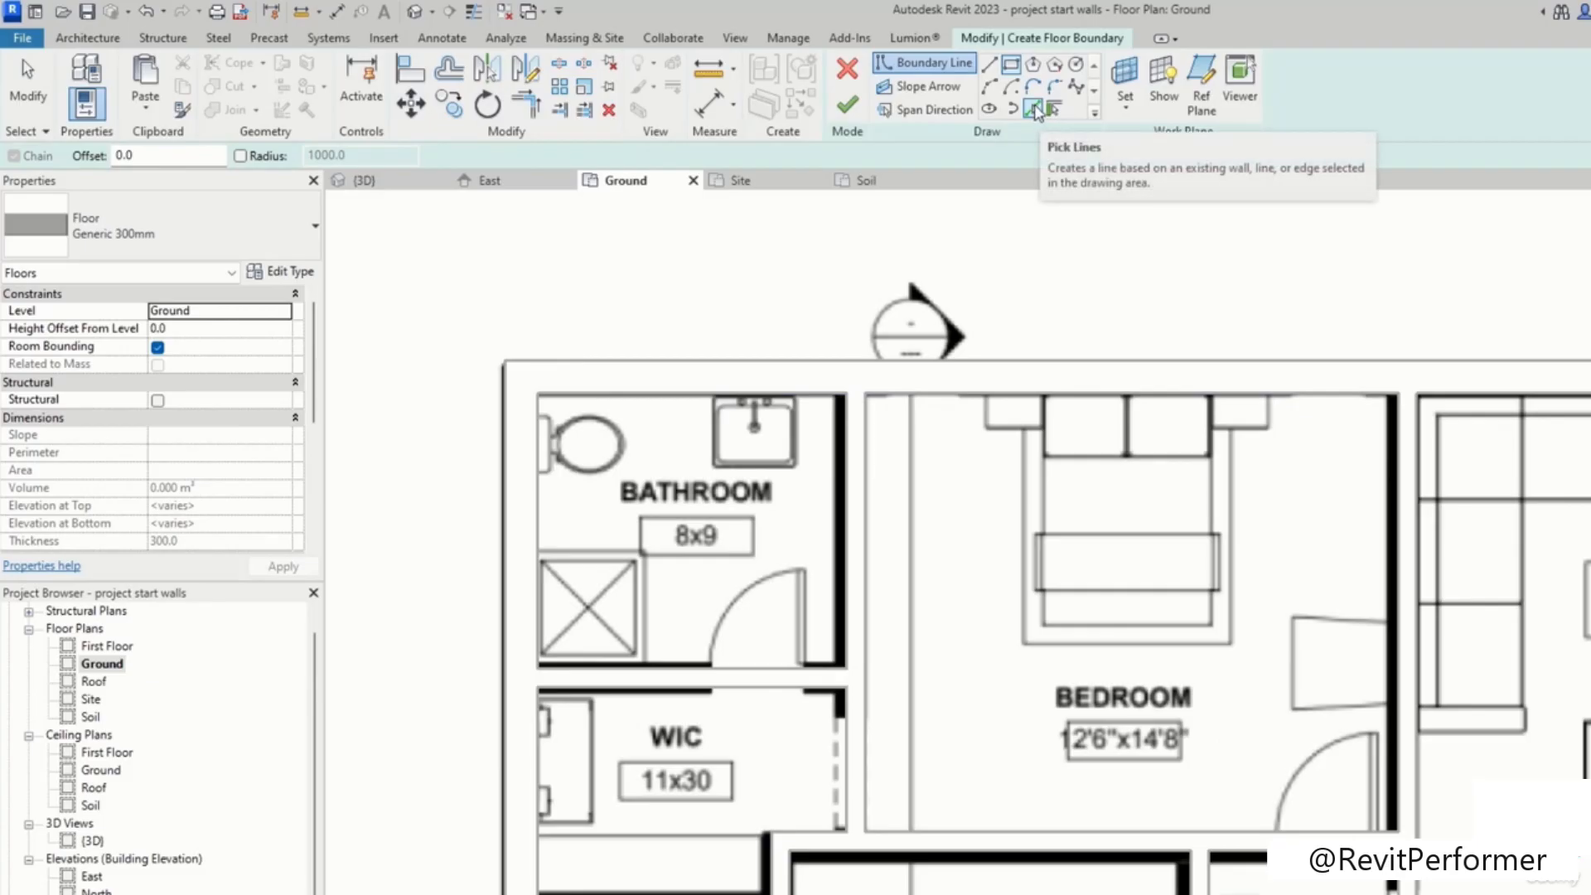
{"action": "left_click", "coordinate": [1034, 109]}
{"action": "left_click", "coordinate": [663, 395]}
Step: Pick the wall edge below the stair and lobby as a floor boundary line
{"action": "scroll", "coordinate": [663, 397], "scroll_direction": "up", "scroll_amount": 2}
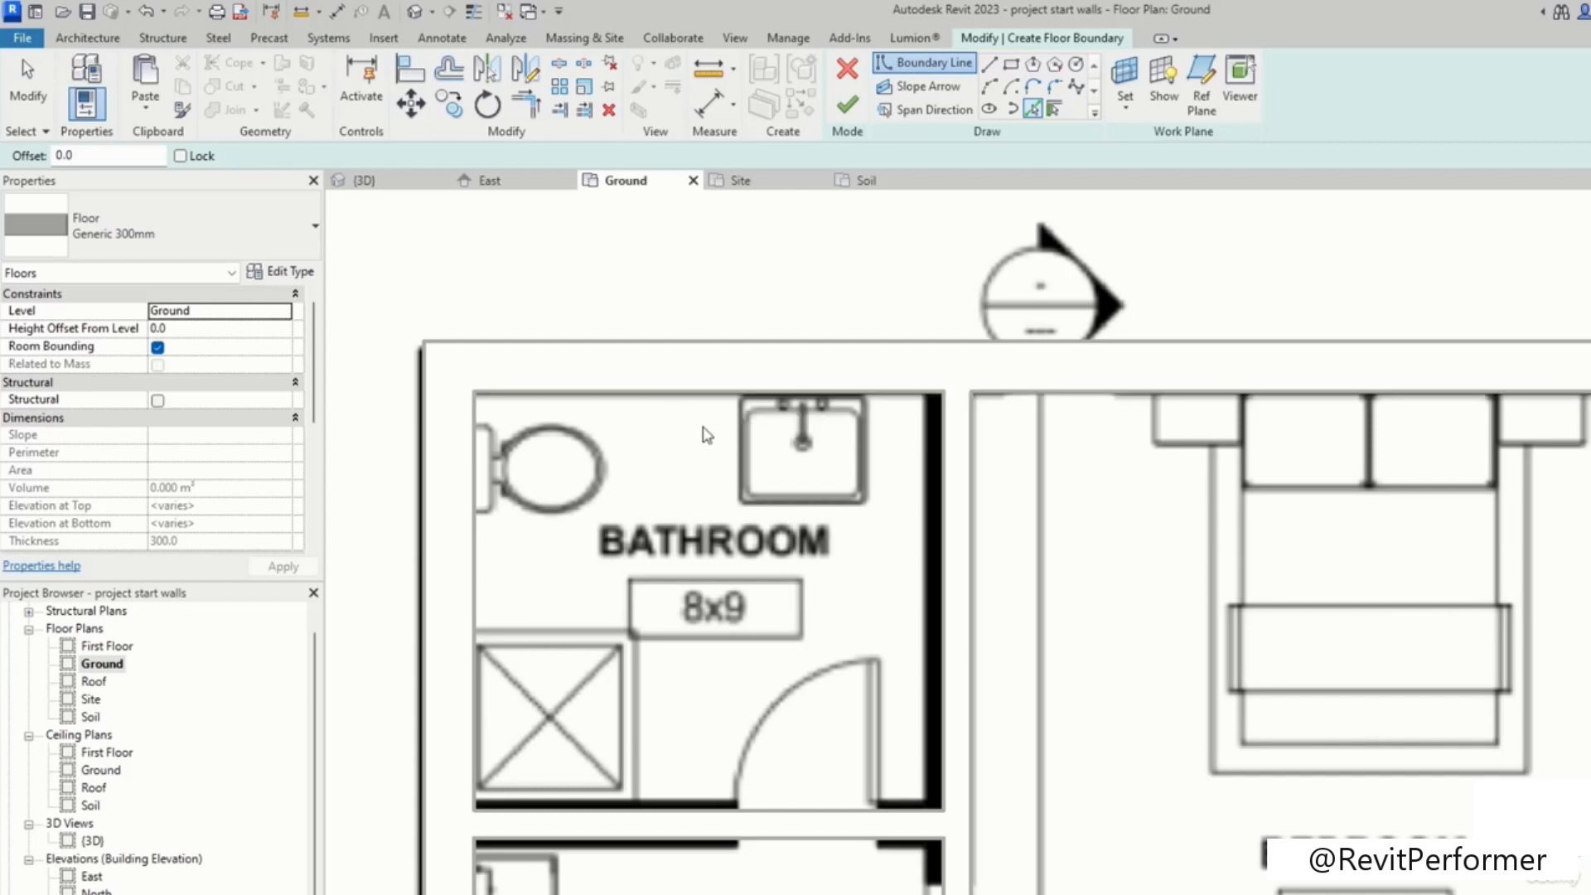
{"action": "middle_click_drag", "start_coordinate": [701, 432], "coordinate": [711, 385]}
{"action": "scroll", "coordinate": [721, 463], "scroll_direction": "down", "scroll_amount": 1}
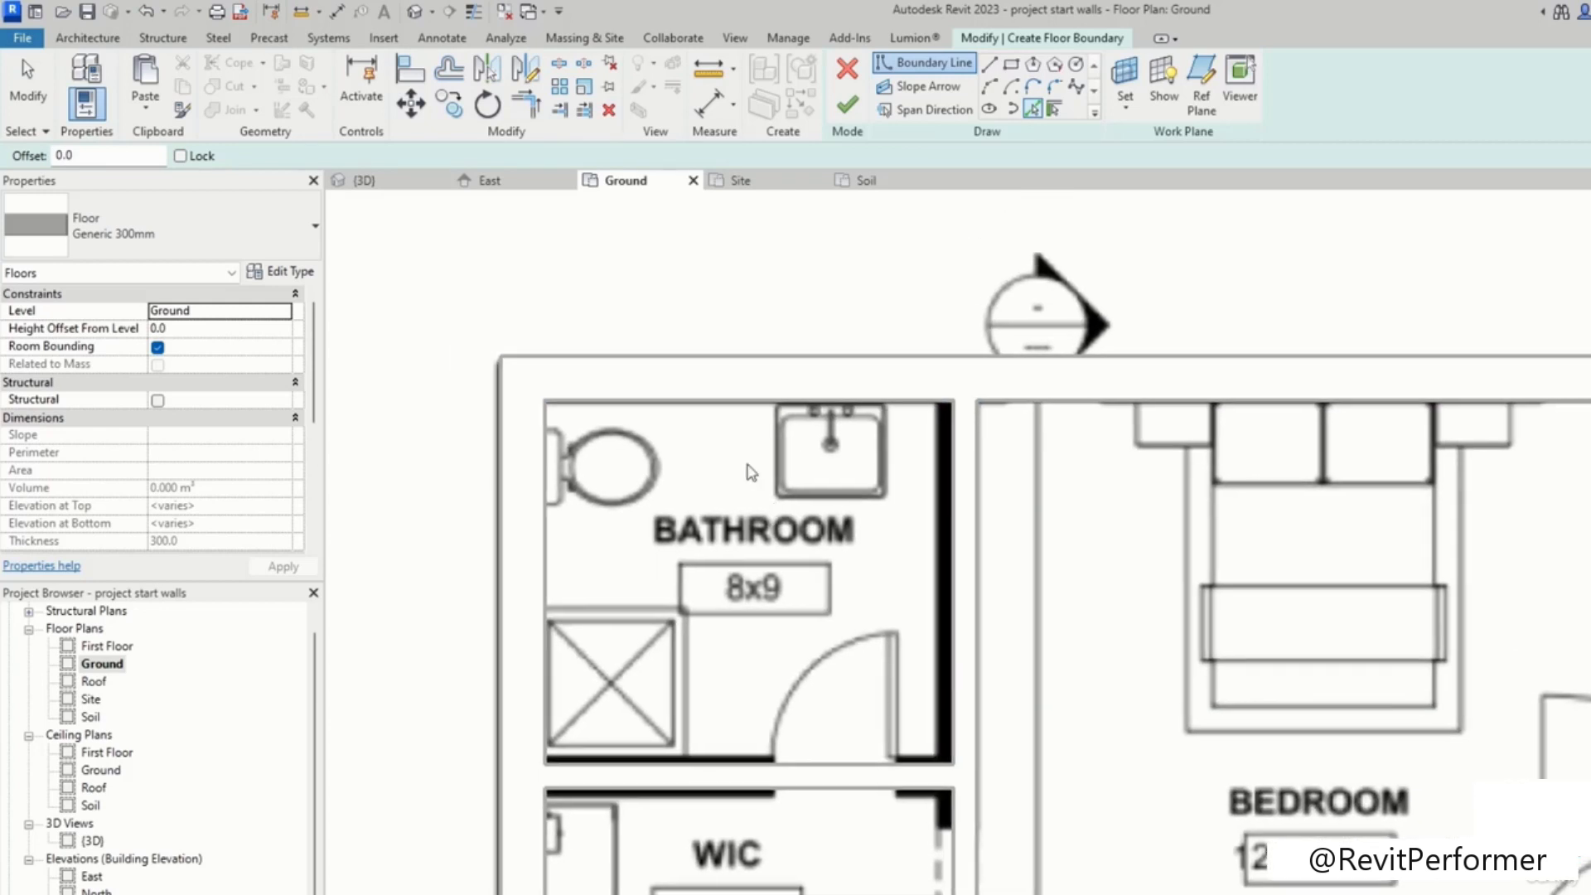
{"action": "scroll", "coordinate": [1330, 651], "scroll_direction": "down", "scroll_amount": 3}
{"action": "middle_click_drag", "start_coordinate": [1334, 654], "coordinate": [753, 337]}
{"action": "scroll", "coordinate": [1051, 572], "scroll_direction": "down", "scroll_amount": 4}
{"action": "middle_click_drag", "start_coordinate": [1051, 572], "coordinate": [942, 251]}
{"action": "scroll", "coordinate": [965, 484], "scroll_direction": "down", "scroll_amount": 1}
{"action": "scroll", "coordinate": [891, 472], "scroll_direction": "down", "scroll_amount": 1}
{"action": "scroll", "coordinate": [1016, 454], "scroll_direction": "up", "scroll_amount": 2}
{"action": "scroll", "coordinate": [1060, 533], "scroll_direction": "up", "scroll_amount": 1}
{"action": "middle_click_drag", "start_coordinate": [885, 508], "coordinate": [916, 527]}
{"action": "middle_click_drag", "start_coordinate": [724, 512], "coordinate": [1002, 672]}
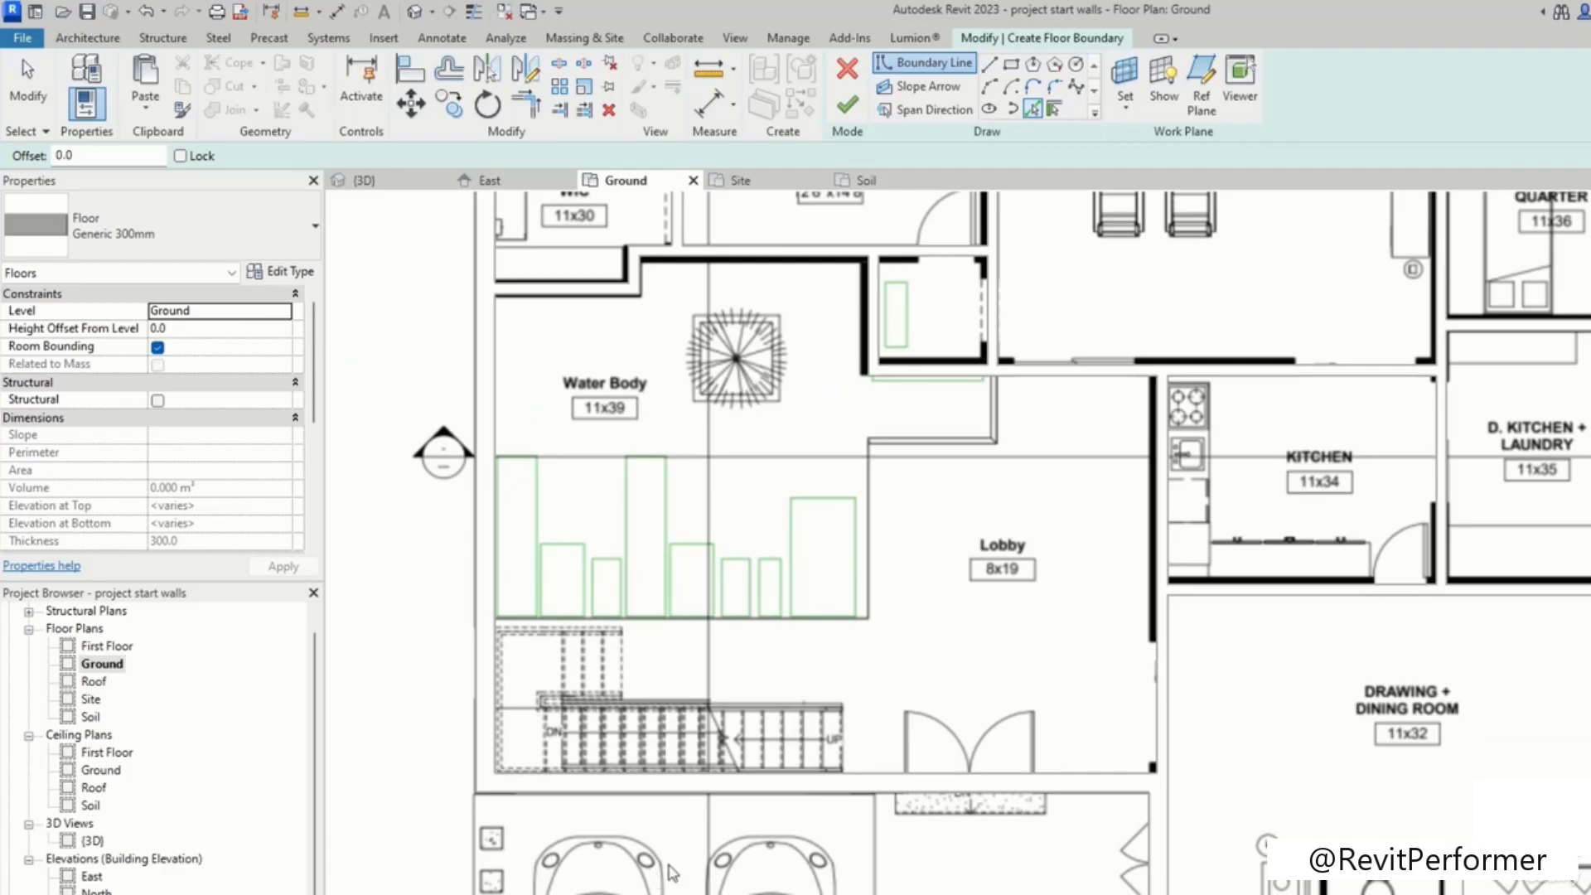
{"action": "middle_click_drag", "start_coordinate": [895, 638], "coordinate": [831, 357]}
{"action": "scroll", "coordinate": [864, 595], "scroll_direction": "down", "scroll_amount": 2}
{"action": "scroll", "coordinate": [864, 595], "scroll_direction": "down", "scroll_amount": 2}
{"action": "scroll", "coordinate": [833, 506], "scroll_direction": "up", "scroll_amount": 1}
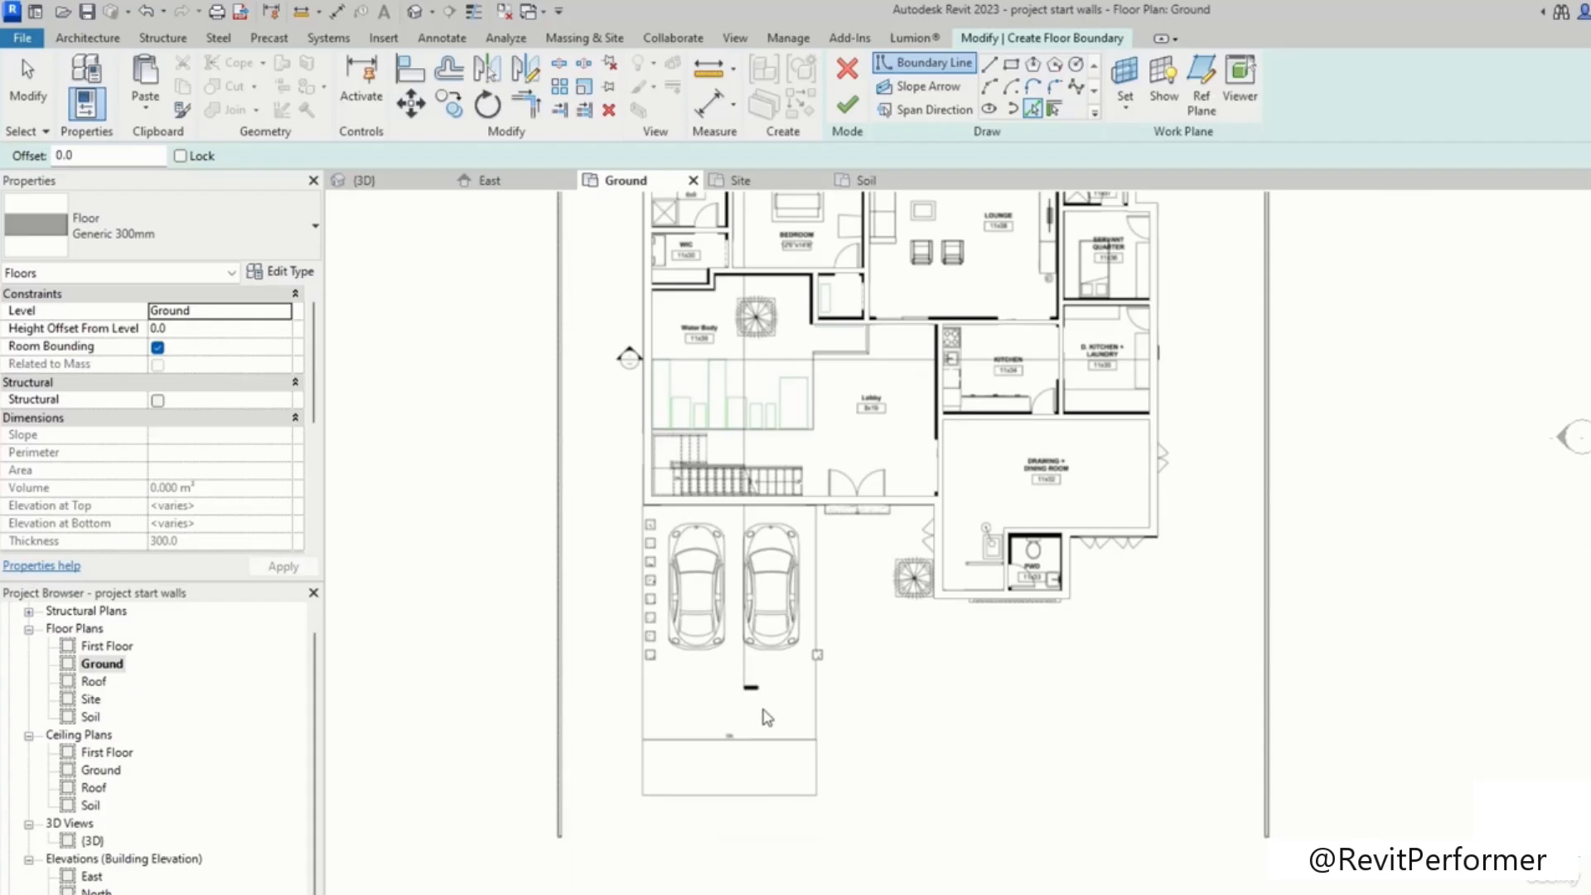
{"action": "scroll", "coordinate": [845, 599], "scroll_direction": "down", "scroll_amount": 2}
{"action": "scroll", "coordinate": [764, 661], "scroll_direction": "up", "scroll_amount": 4}
{"action": "scroll", "coordinate": [905, 567], "scroll_direction": "up", "scroll_amount": 1}
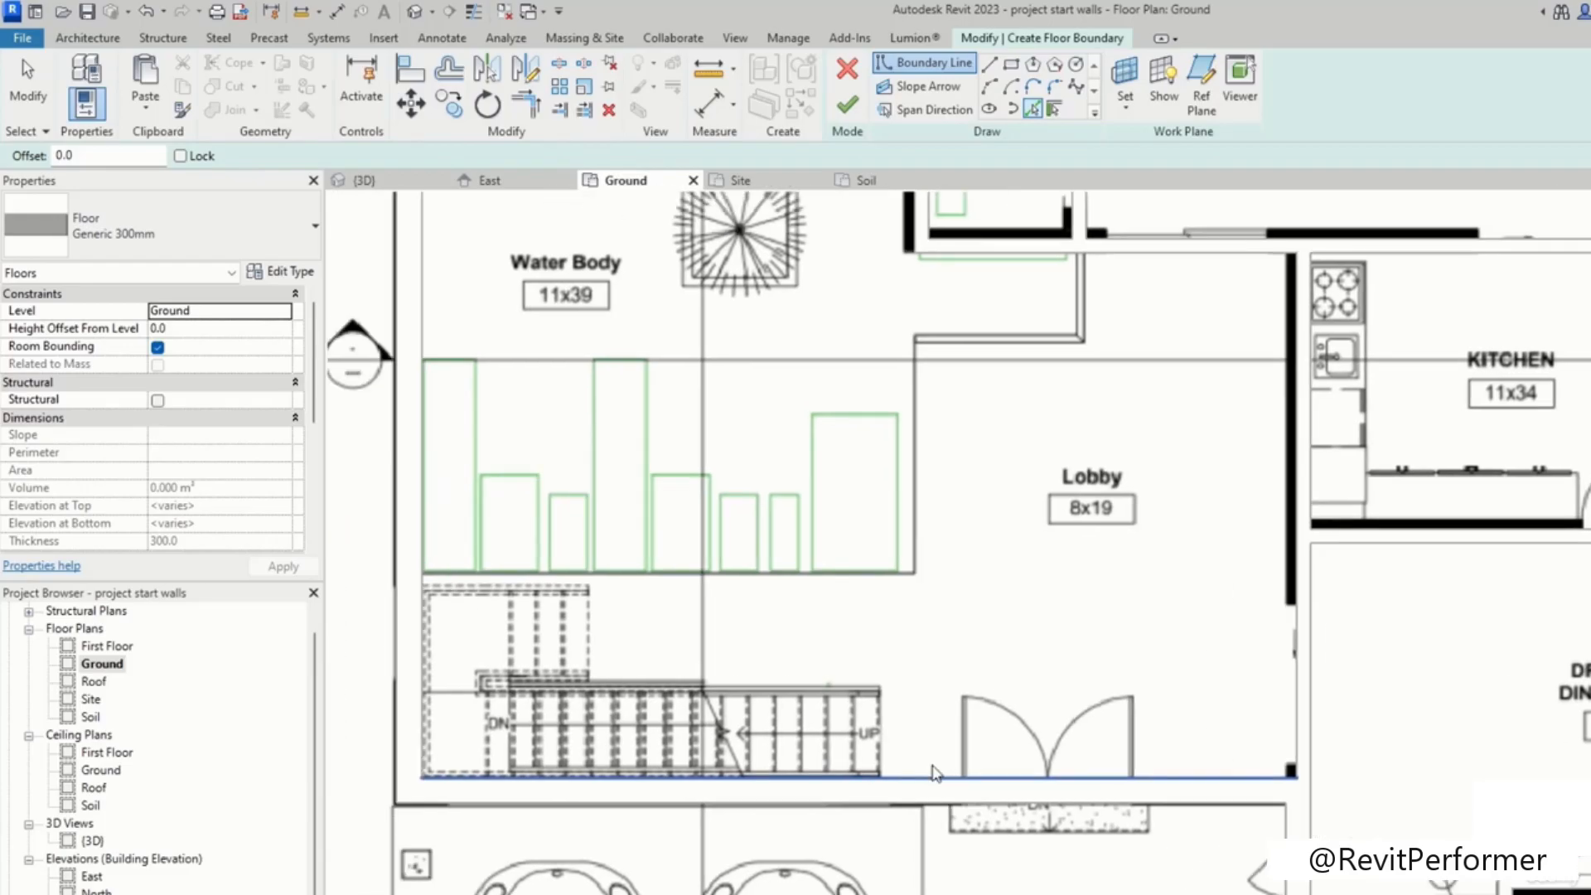
{"action": "scroll", "coordinate": [1097, 470], "scroll_direction": "up", "scroll_amount": 1}
{"action": "middle_click_drag", "start_coordinate": [996, 633], "coordinate": [1042, 738]}
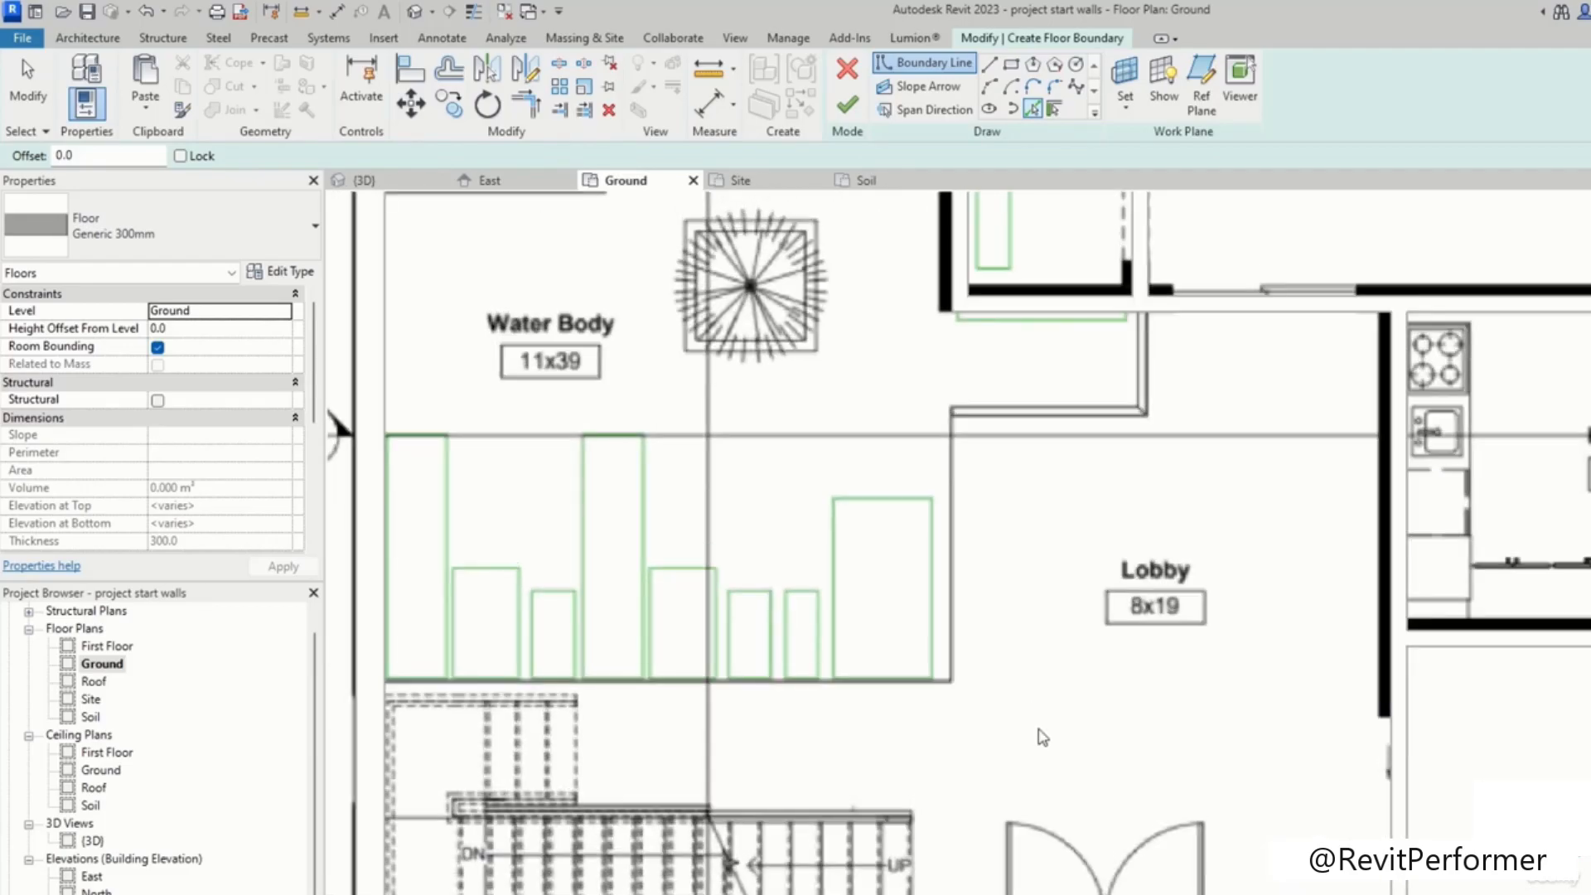
{"action": "middle_click_drag", "start_coordinate": [912, 761], "coordinate": [1000, 532]}
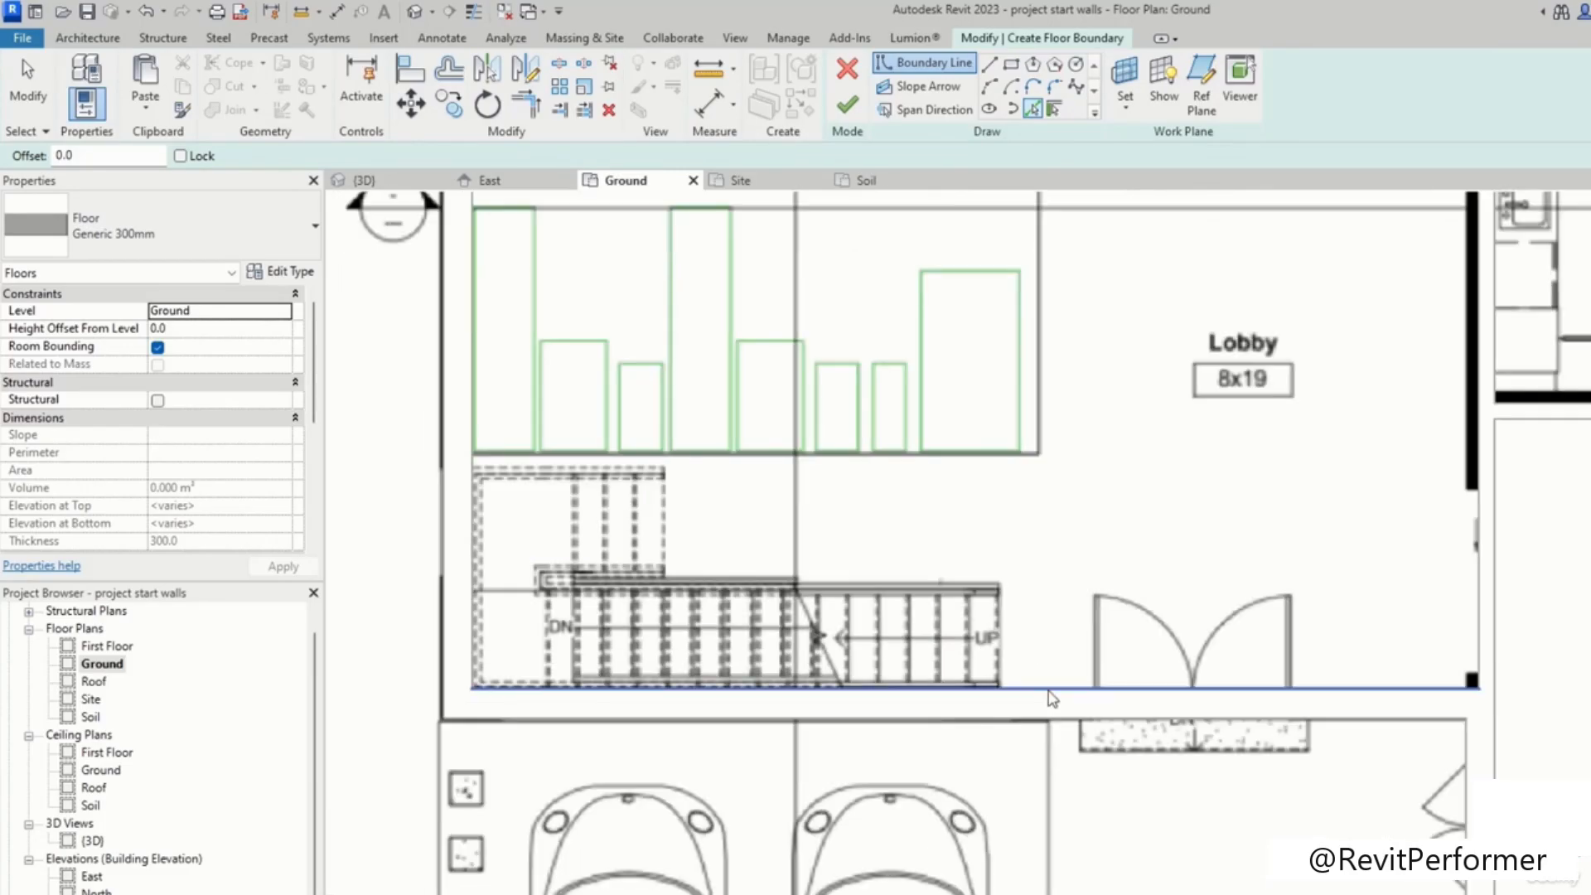
{"action": "left_click", "coordinate": [1051, 696]}
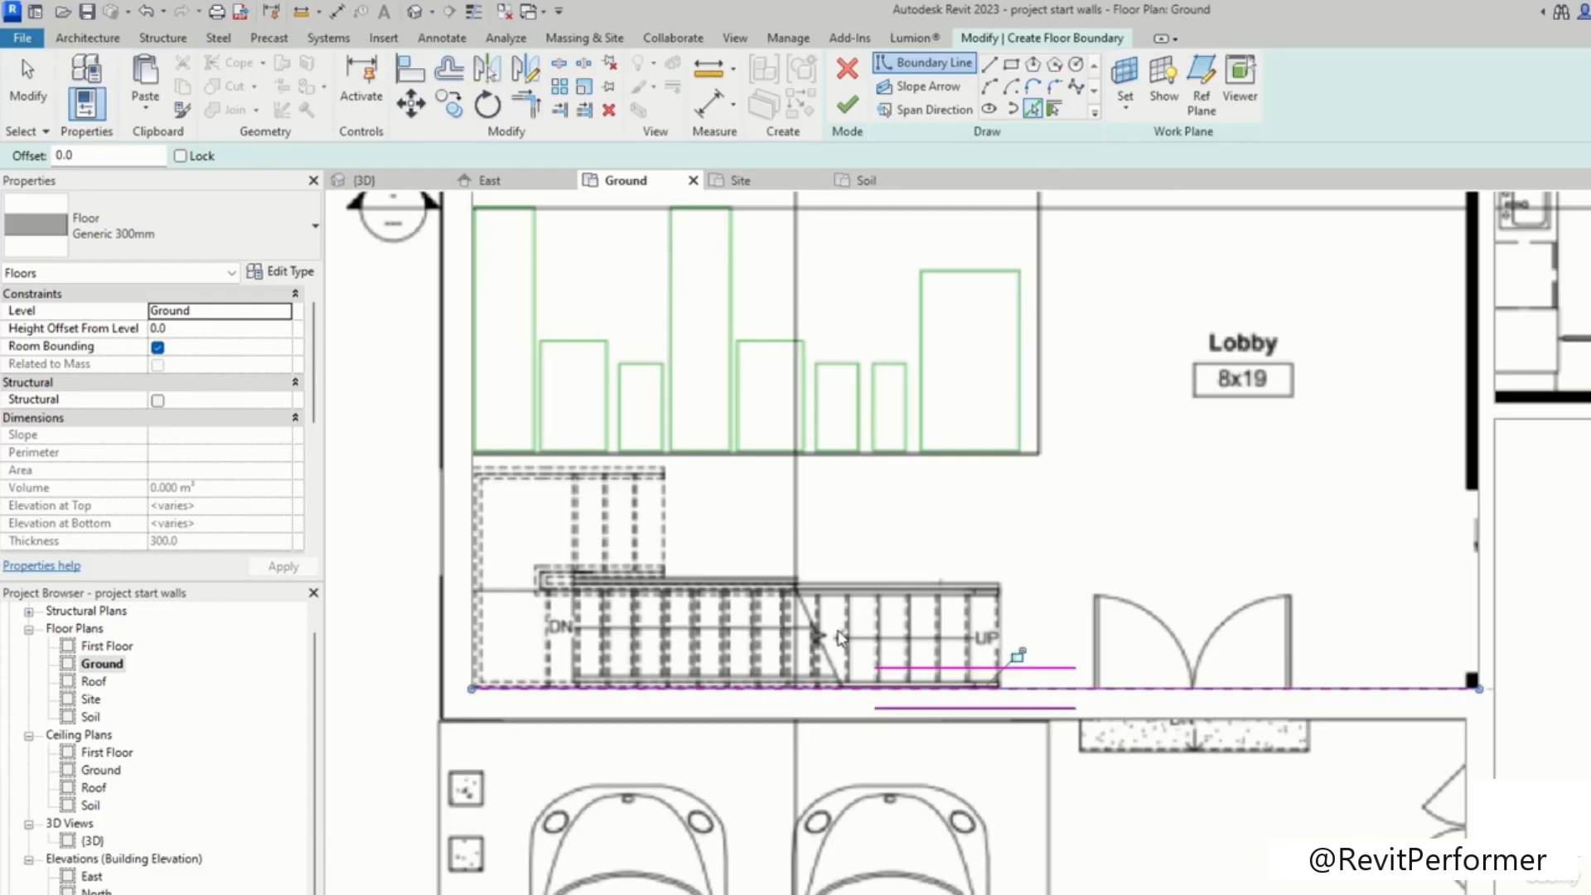
Step: Pick the wall edges around the WIC, water body and kitchen as further floor boundary lines
{"action": "middle_click_drag", "start_coordinate": [623, 602], "coordinate": [610, 665]}
{"action": "scroll", "coordinate": [593, 601], "scroll_direction": "down", "scroll_amount": 1}
{"action": "scroll", "coordinate": [611, 666], "scroll_direction": "down", "scroll_amount": 1}
{"action": "left_click", "coordinate": [595, 650]}
{"action": "middle_click_drag", "start_coordinate": [711, 344], "coordinate": [714, 545]}
{"action": "scroll", "coordinate": [698, 451], "scroll_direction": "up", "scroll_amount": 3}
{"action": "left_click", "coordinate": [703, 487]}
{"action": "left_click", "coordinate": [845, 423]}
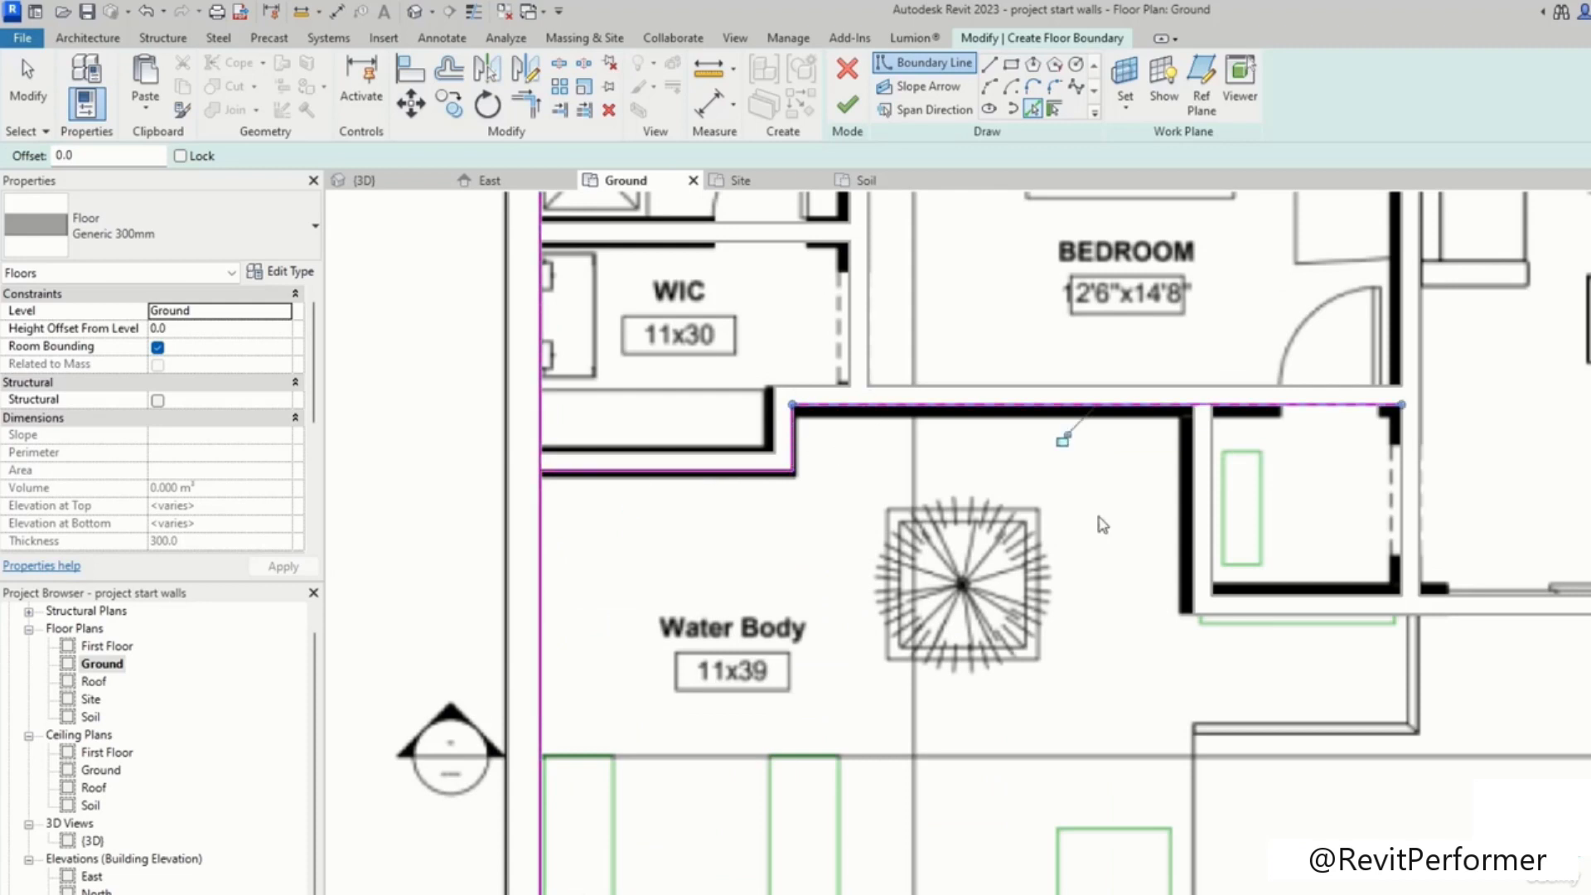
{"action": "left_click", "coordinate": [1191, 525]}
{"action": "left_click", "coordinate": [1289, 621]}
{"action": "middle_click_drag", "start_coordinate": [1389, 755], "coordinate": [1072, 434]}
{"action": "left_click", "coordinate": [1374, 554]}
{"action": "middle_click_drag", "start_coordinate": [1337, 860], "coordinate": [1342, 524]}
{"action": "middle_click_drag", "start_coordinate": [1052, 394], "coordinate": [1136, 800]}
{"action": "scroll", "coordinate": [1136, 800], "scroll_direction": "down", "scroll_amount": 3}
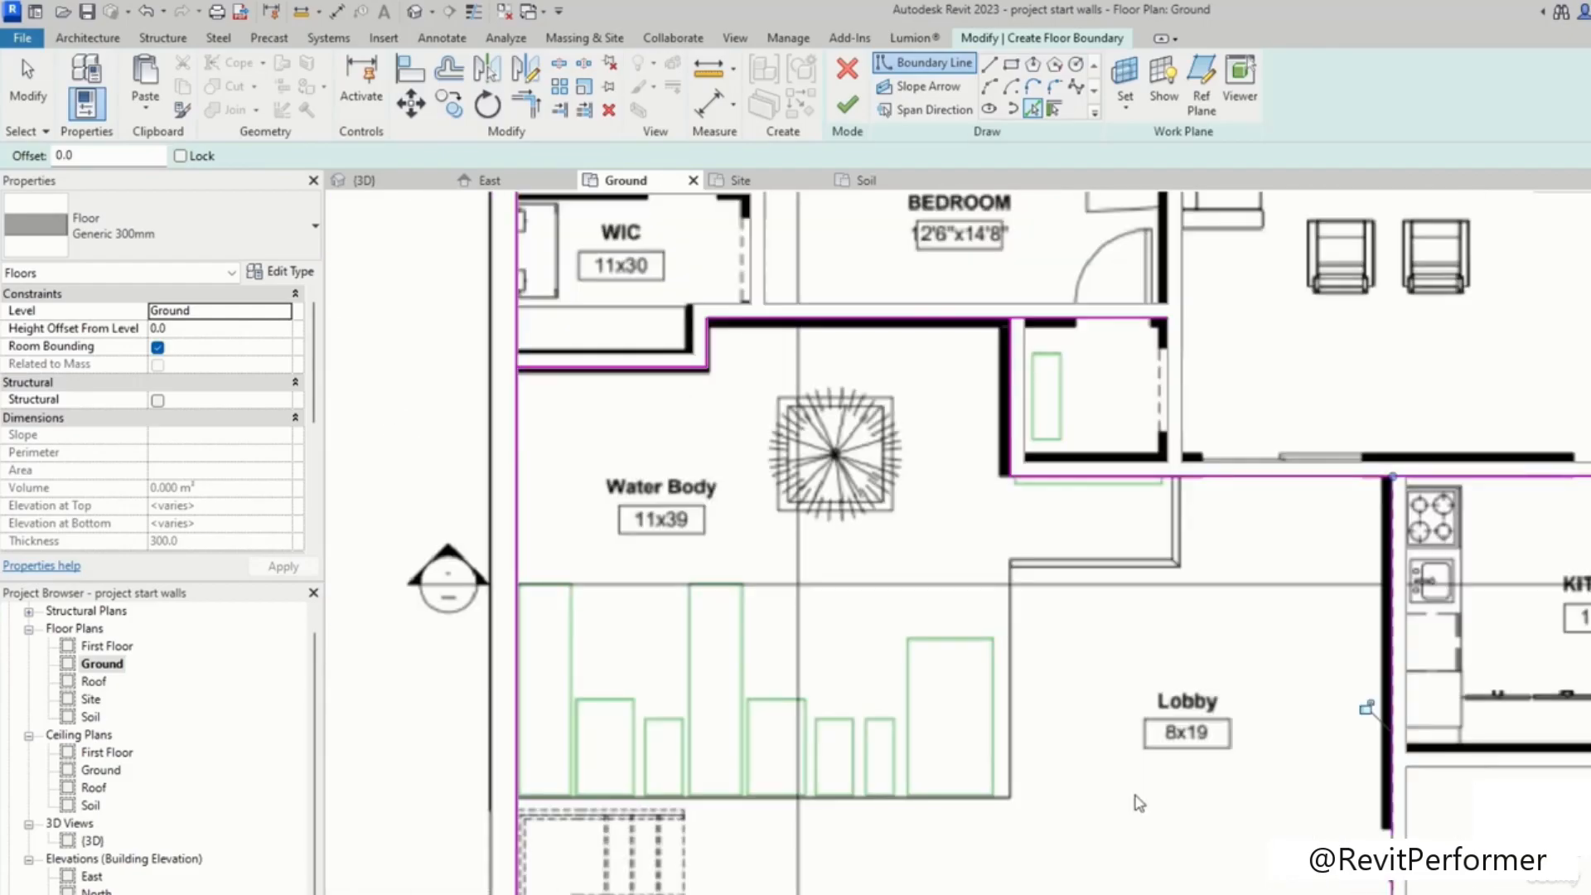
{"action": "scroll", "coordinate": [1090, 455], "scroll_direction": "up", "scroll_amount": 3}
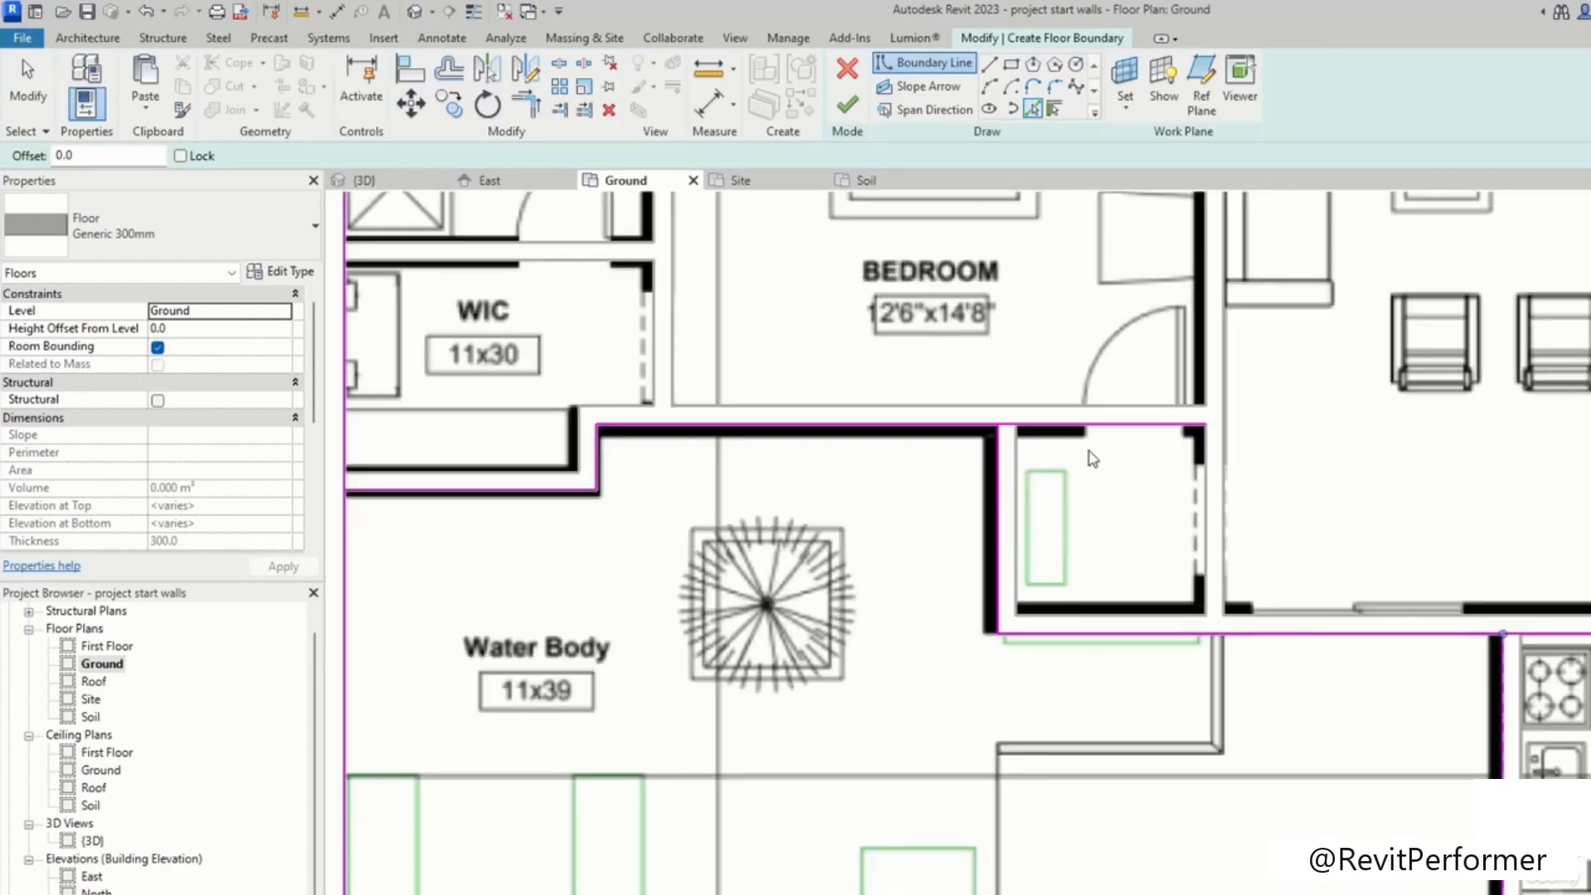
{"action": "scroll", "coordinate": [1051, 455], "scroll_direction": "up", "scroll_amount": 2}
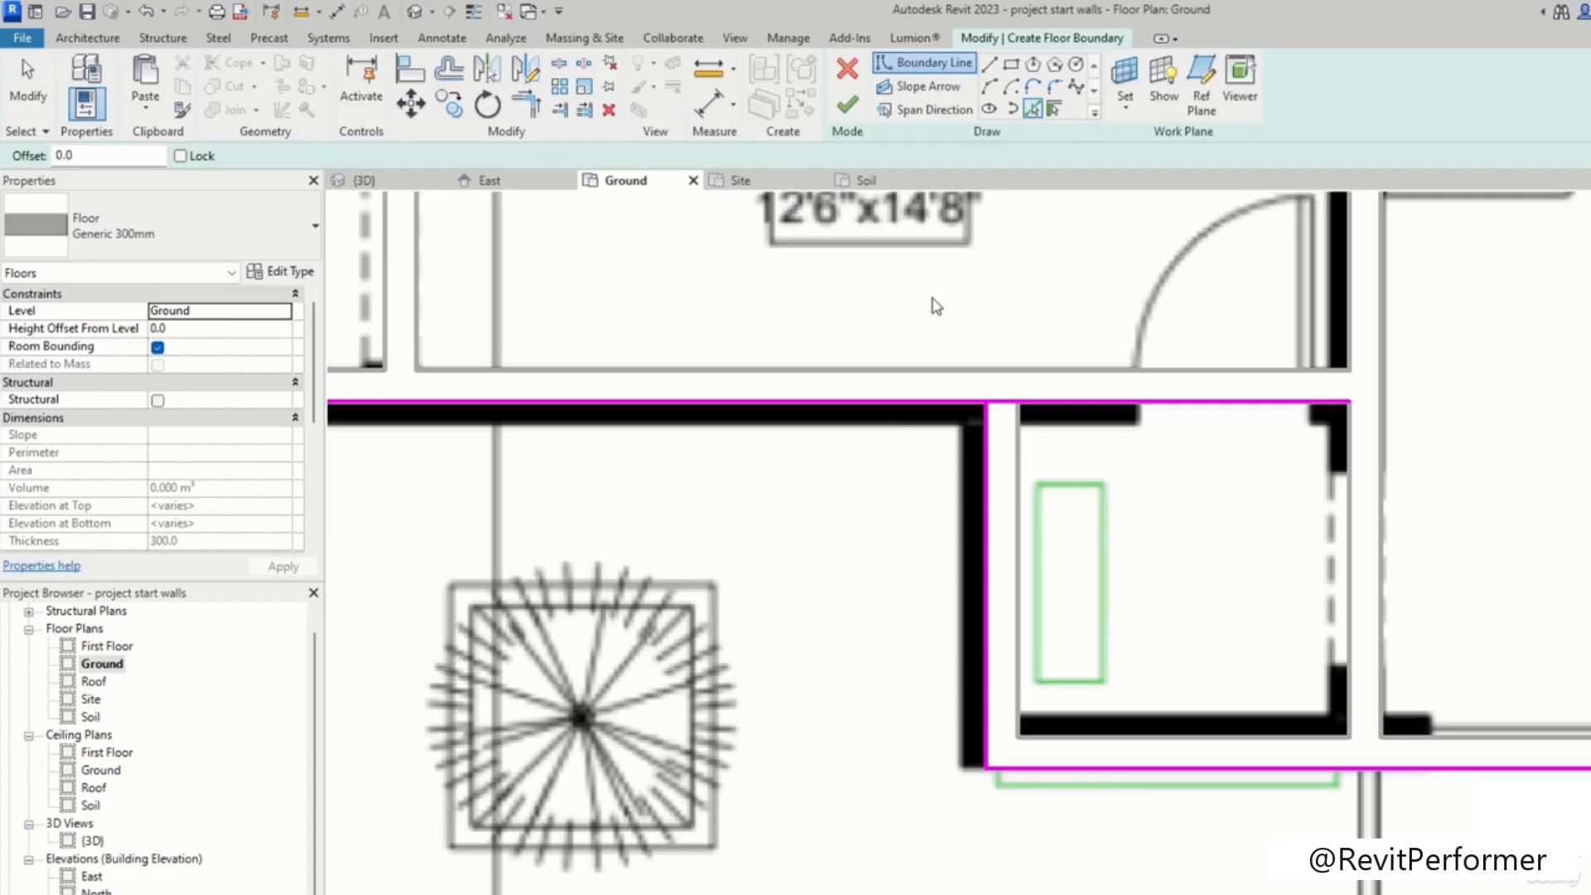
Step: Join the boundary lines above the water body into a corner with Trim/Extend to Corner
{"action": "key", "text": "t"}
{"action": "key", "text": "r"}
{"action": "left_click", "coordinate": [932, 401]}
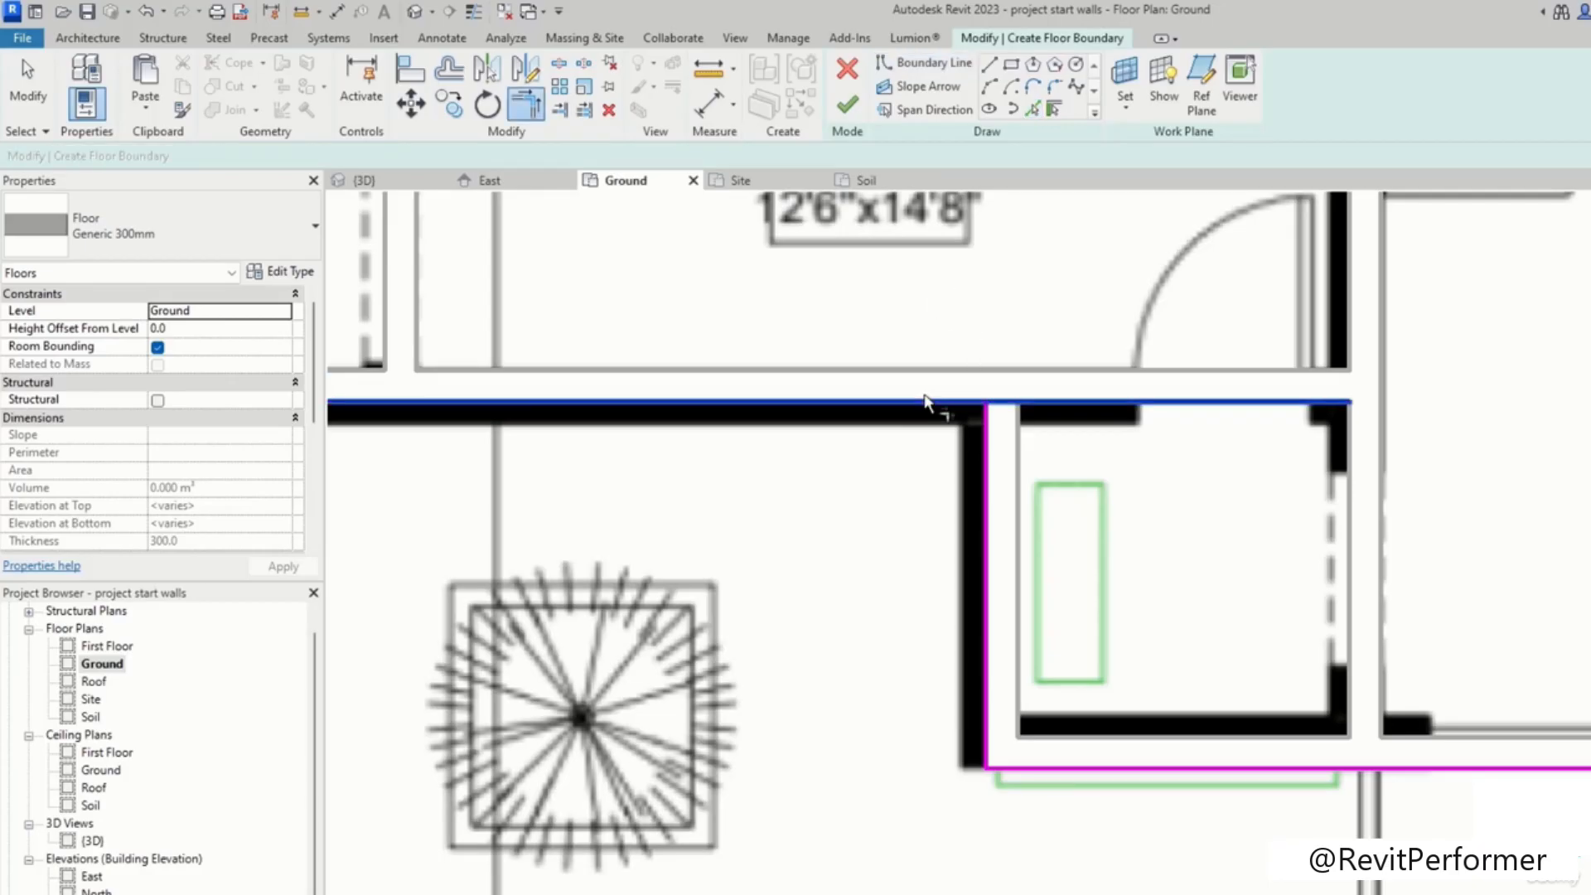
{"action": "scroll", "coordinate": [990, 479], "scroll_direction": "down", "scroll_amount": 2}
{"action": "left_click", "coordinate": [987, 510]}
Step: Trim the boundary lines meeting at the kitchen's top-left wall into a clean corner
{"action": "mouse_move", "coordinate": [1531, 587]}
{"action": "middle_mouse_down"}
{"action": "mouse_move", "coordinate": [1386, 484]}
{"action": "mouse_move", "coordinate": [1215, 429]}
{"action": "middle_mouse_up"}
{"action": "scroll", "coordinate": [1348, 527], "scroll_direction": "down", "scroll_amount": 1}
{"action": "middle_click_drag", "start_coordinate": [1102, 459], "coordinate": [1087, 444]}
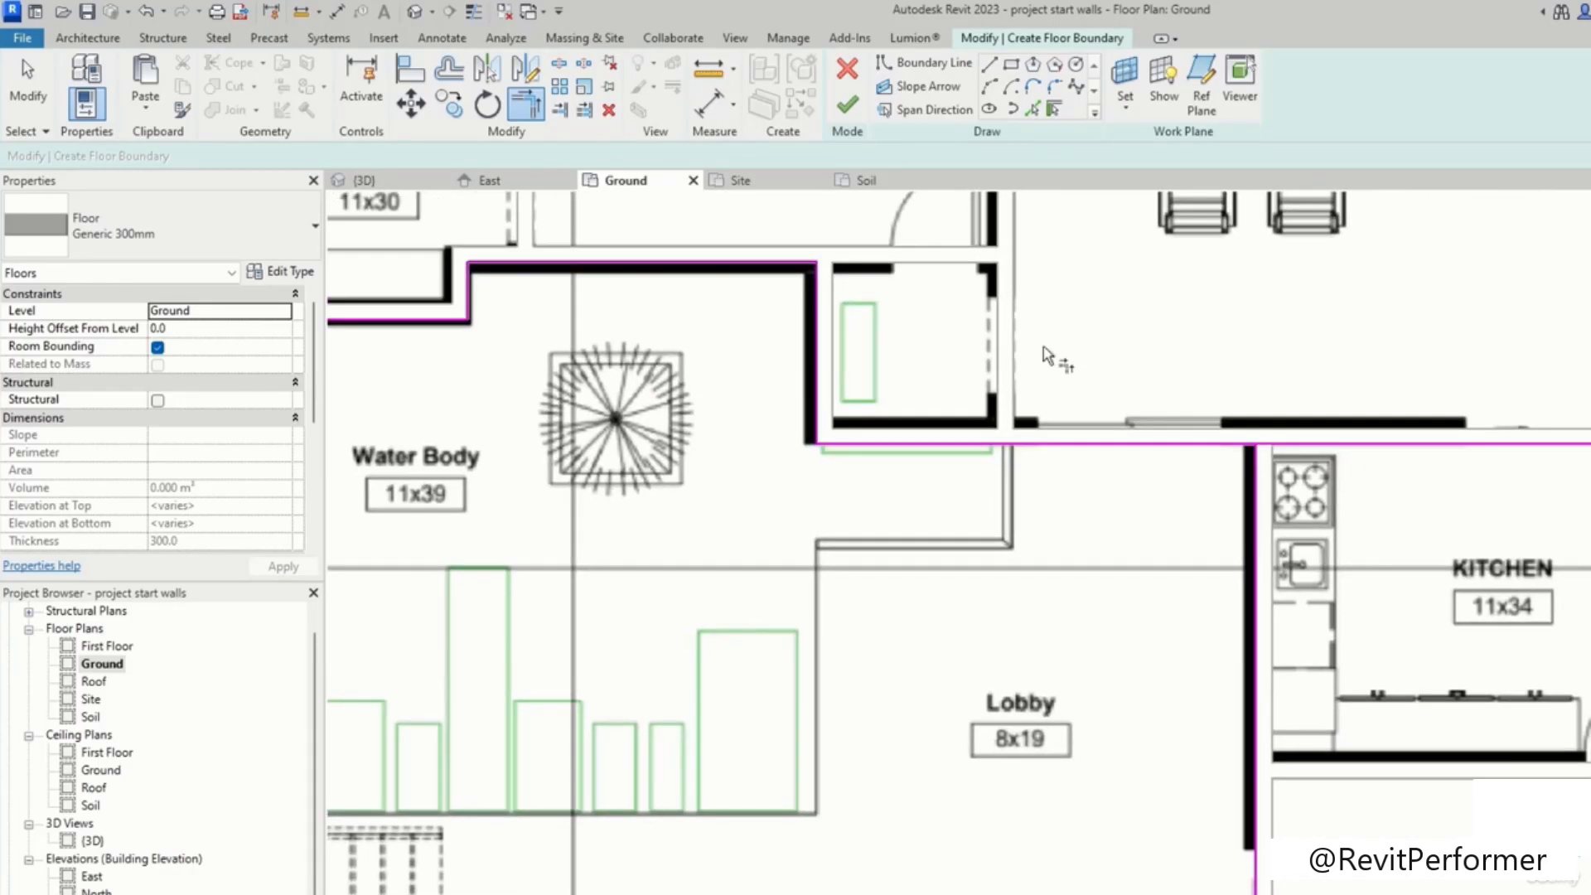
{"action": "scroll", "coordinate": [862, 261], "scroll_direction": "up", "scroll_amount": 2}
{"action": "middle_click_drag", "start_coordinate": [890, 283], "coordinate": [1042, 435]}
{"action": "scroll", "coordinate": [1496, 629], "scroll_direction": "down", "scroll_amount": 1}
{"action": "middle_click_drag", "start_coordinate": [1513, 661], "coordinate": [1196, 474]}
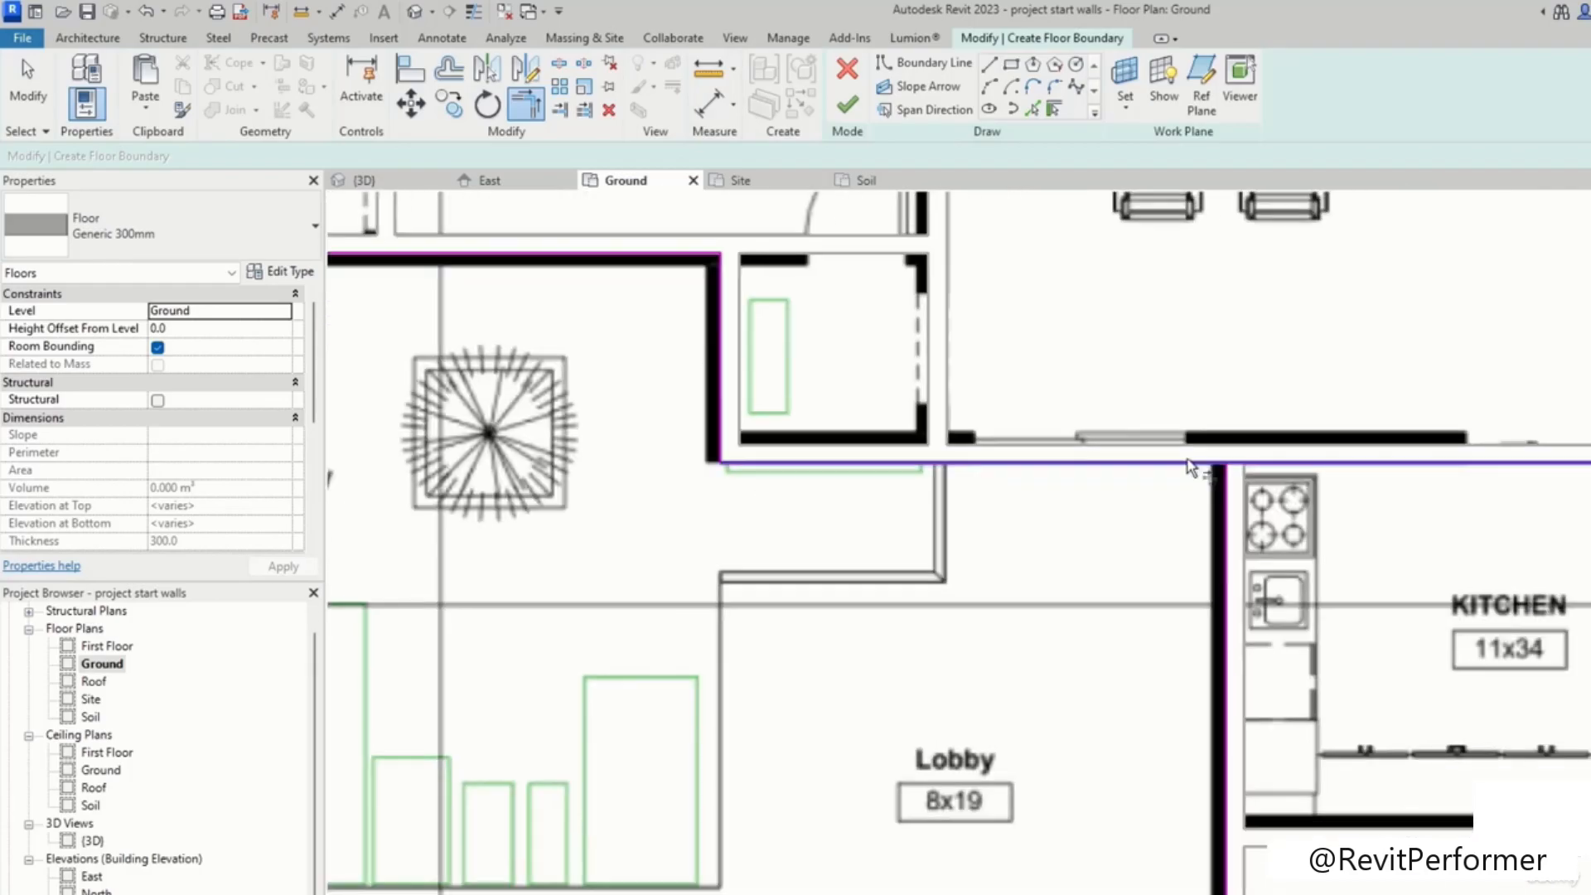
{"action": "scroll", "coordinate": [1195, 472], "scroll_direction": "up", "scroll_amount": 3}
{"action": "left_click", "coordinate": [1157, 453]}
{"action": "scroll", "coordinate": [1291, 677], "scroll_direction": "down", "scroll_amount": 1}
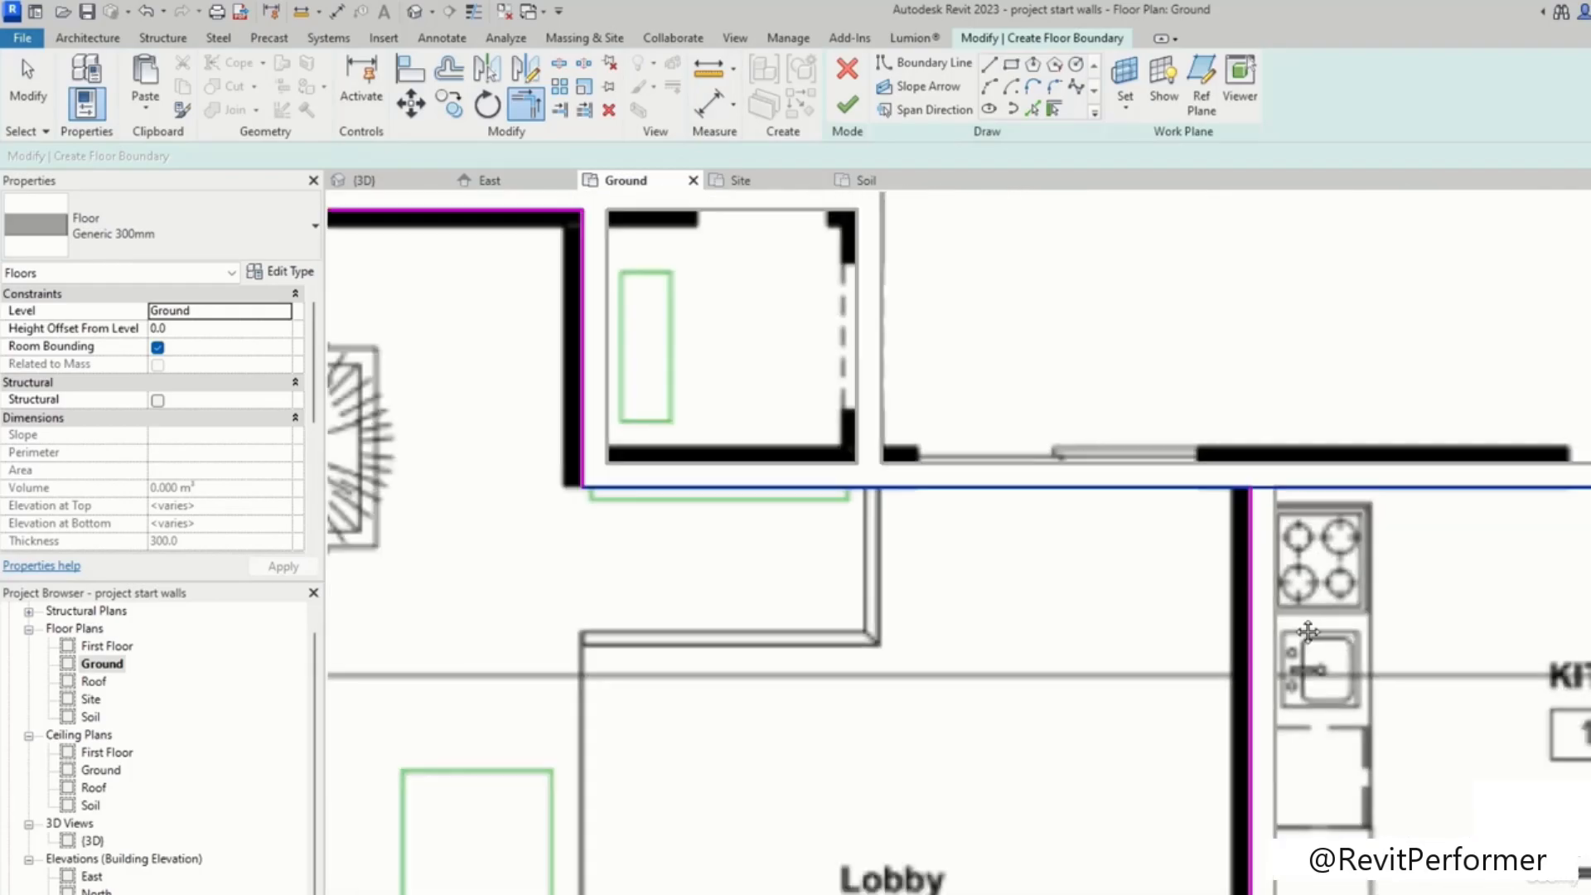
{"action": "middle_click_drag", "start_coordinate": [1291, 679], "coordinate": [1220, 534]}
{"action": "left_click", "coordinate": [1167, 503]}
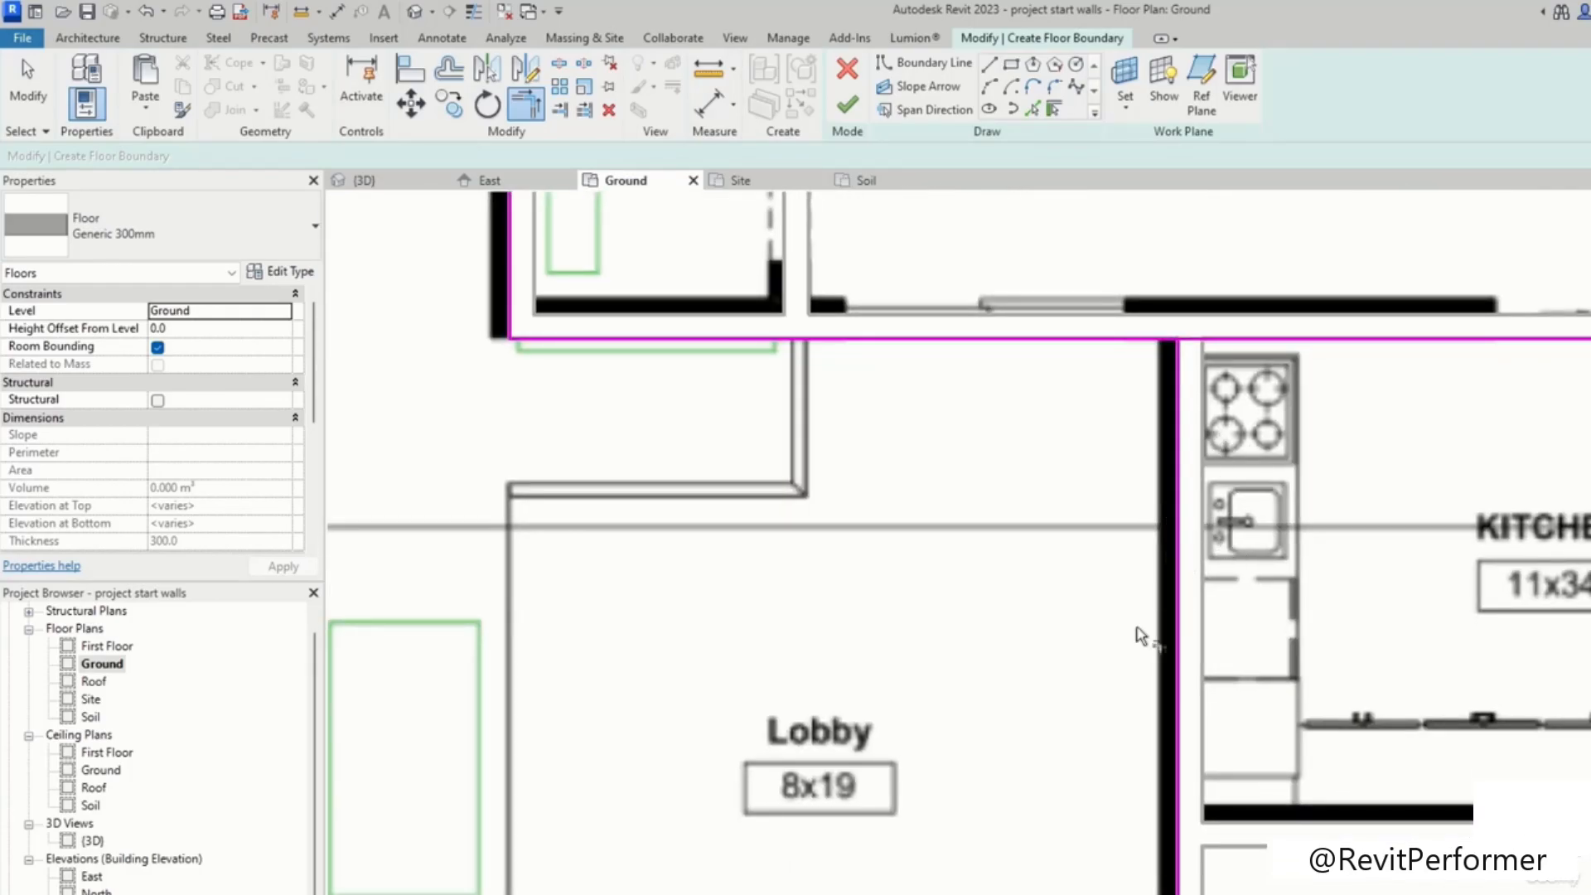
{"action": "left_click", "coordinate": [1146, 346]}
{"action": "left_click", "coordinate": [1170, 399]}
{"action": "left_click", "coordinate": [1134, 341]}
Step: Trim the boundary line below the WIC and the west boundary line into a corner
{"action": "scroll", "coordinate": [1066, 586], "scroll_direction": "down", "scroll_amount": 1}
{"action": "middle_click_drag", "start_coordinate": [1066, 586], "coordinate": [1091, 255]}
{"action": "scroll", "coordinate": [1059, 580], "scroll_direction": "down", "scroll_amount": 5}
{"action": "middle_click_drag", "start_coordinate": [622, 260], "coordinate": [919, 598]}
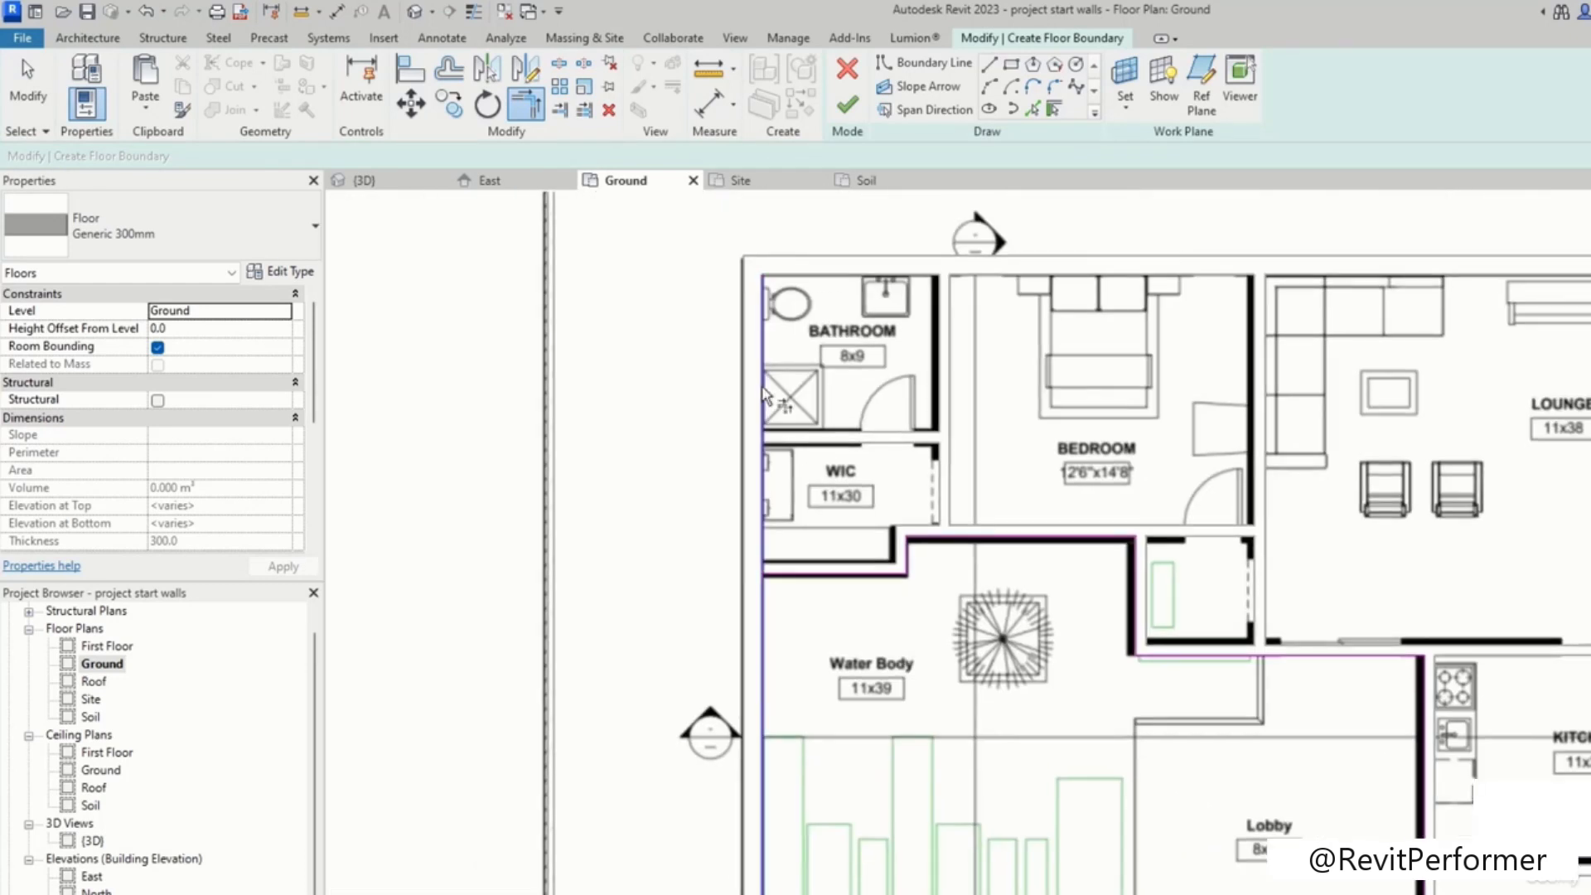
{"action": "scroll", "coordinate": [751, 589], "scroll_direction": "up", "scroll_amount": 3}
{"action": "mouse_move", "coordinate": [770, 540]}
{"action": "middle_mouse_down"}
{"action": "mouse_move", "coordinate": [791, 738]}
{"action": "mouse_move", "coordinate": [837, 696]}
{"action": "mouse_move", "coordinate": [810, 540]}
{"action": "middle_mouse_up"}
{"action": "mouse_move", "coordinate": [787, 465]}
{"action": "middle_mouse_down"}
{"action": "mouse_move", "coordinate": [764, 625]}
{"action": "mouse_move", "coordinate": [792, 611]}
{"action": "mouse_move", "coordinate": [779, 577]}
{"action": "middle_mouse_up"}
{"action": "middle_click_drag", "start_coordinate": [765, 481], "coordinate": [743, 731]}
{"action": "middle_click_drag", "start_coordinate": [820, 639], "coordinate": [809, 455]}
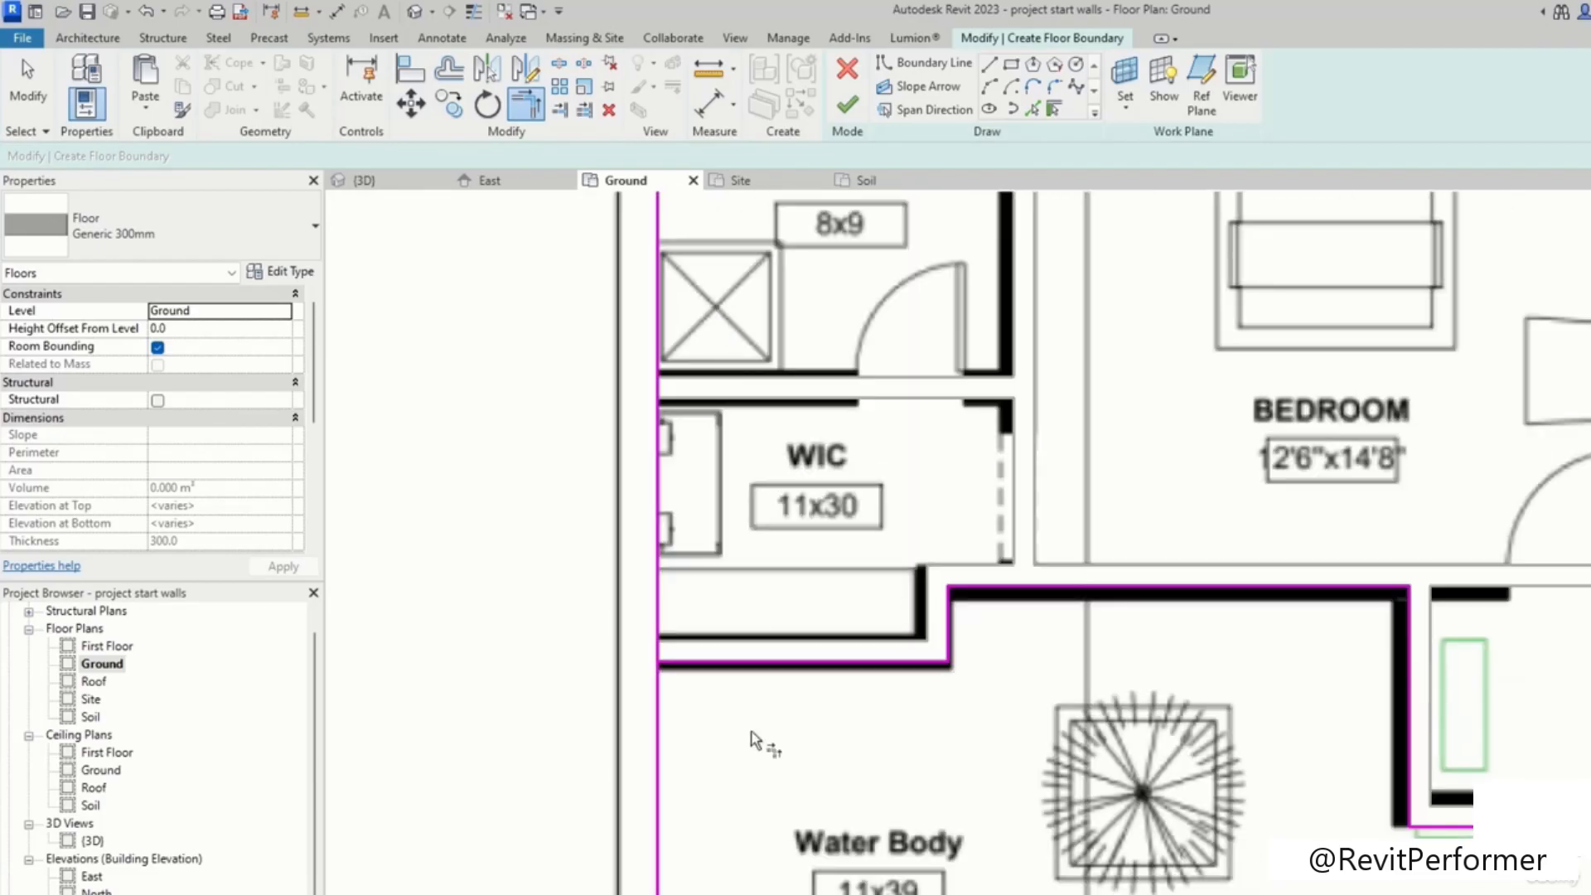
{"action": "middle_click_drag", "start_coordinate": [749, 729], "coordinate": [749, 502]}
{"action": "scroll", "coordinate": [653, 436], "scroll_direction": "up", "scroll_amount": 2}
{"action": "scroll", "coordinate": [643, 453], "scroll_direction": "up", "scroll_amount": 2}
{"action": "left_click", "coordinate": [785, 435]}
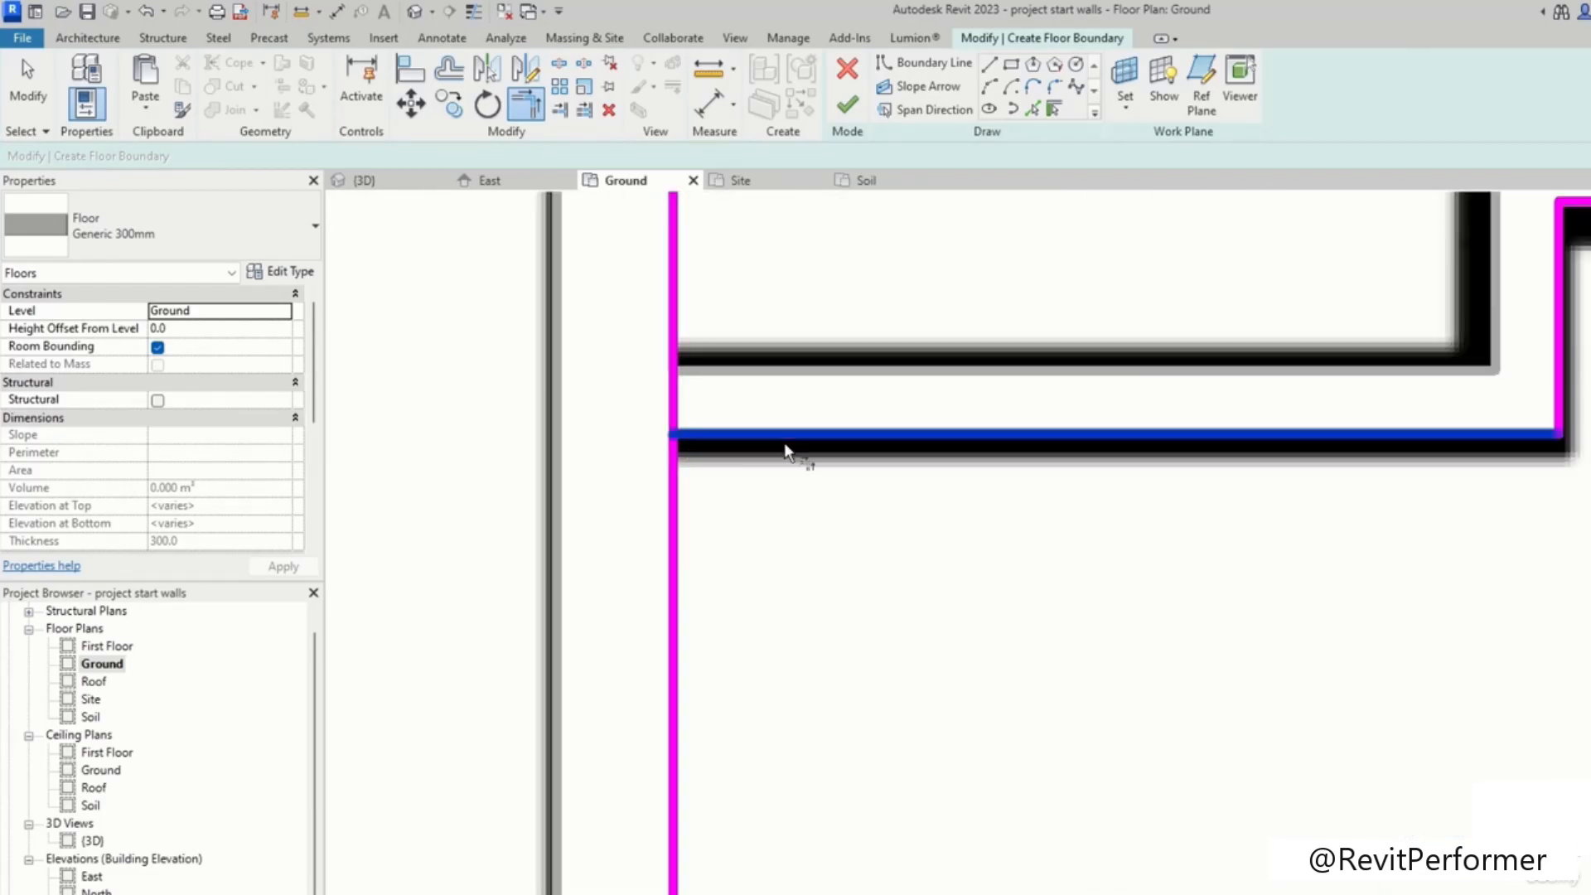
{"action": "left_click", "coordinate": [678, 551]}
{"action": "scroll", "coordinate": [814, 643], "scroll_direction": "down", "scroll_amount": 5}
{"action": "middle_click_drag", "start_coordinate": [1069, 828], "coordinate": [863, 500]}
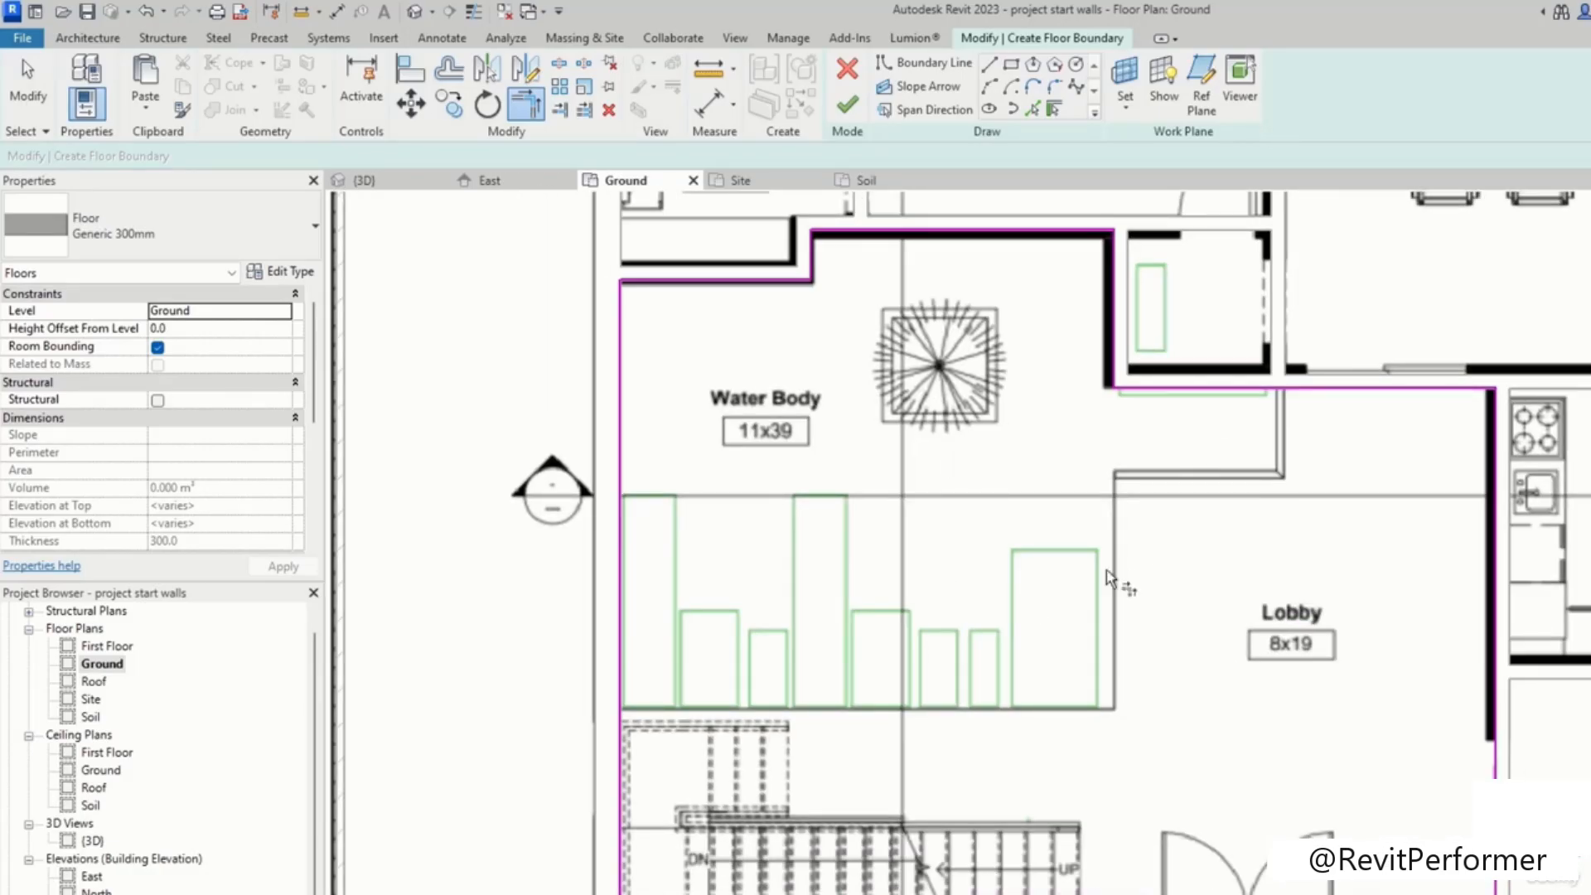
Step: Draw a boundary line about 5800 mm long along the wall below the water body, across the top of the stair
{"action": "key", "text": "Escape"}
{"action": "scroll", "coordinate": [1005, 422], "scroll_direction": "down", "scroll_amount": 2}
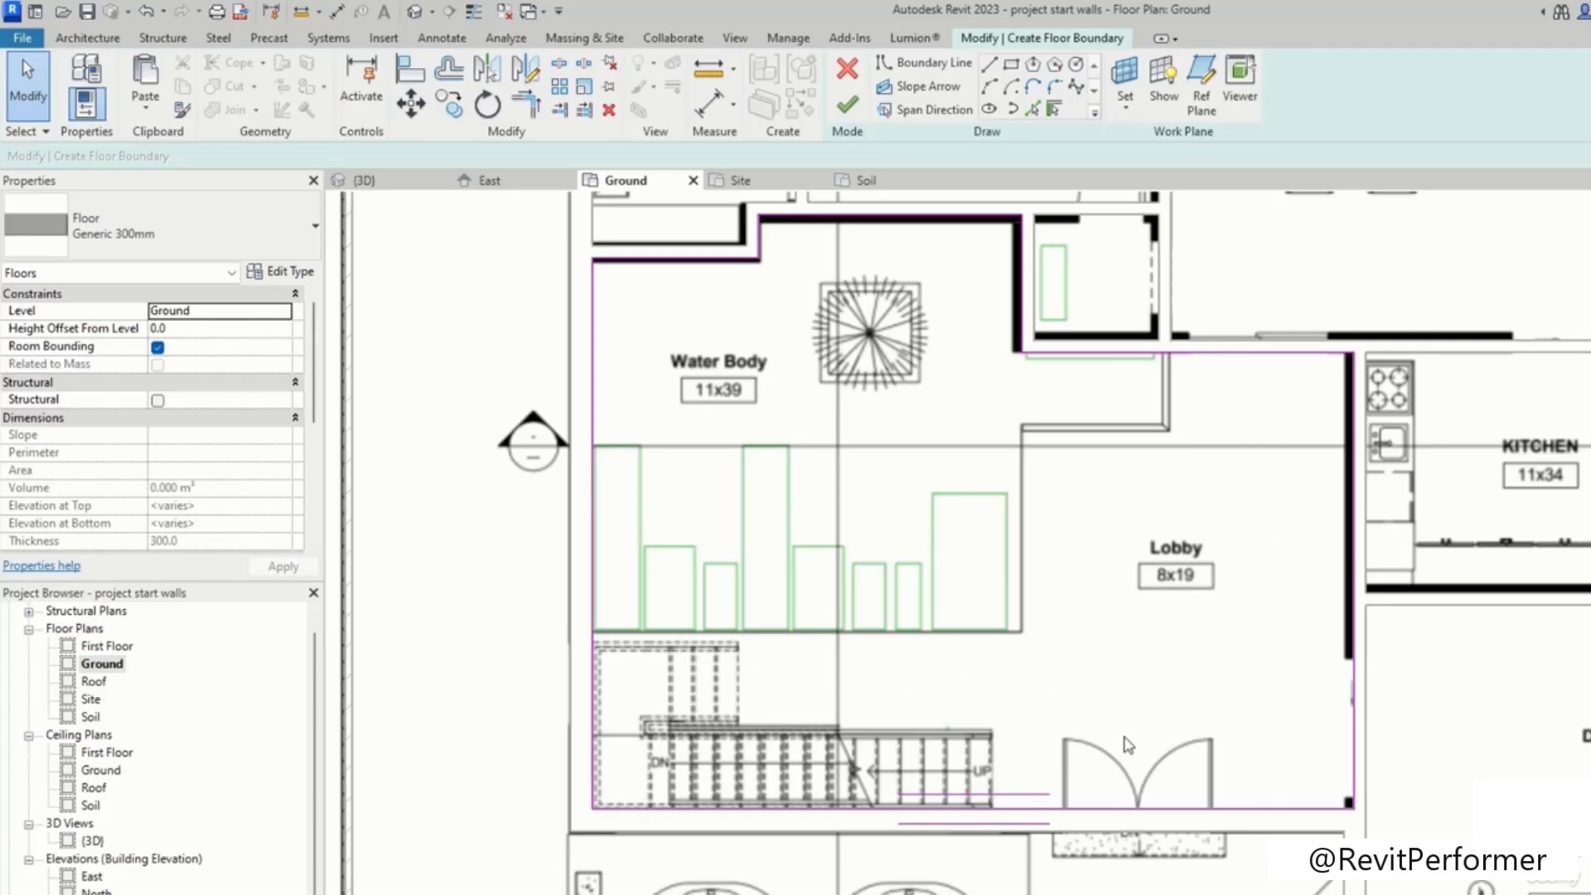
{"action": "middle_click_drag", "start_coordinate": [1069, 750], "coordinate": [946, 626]}
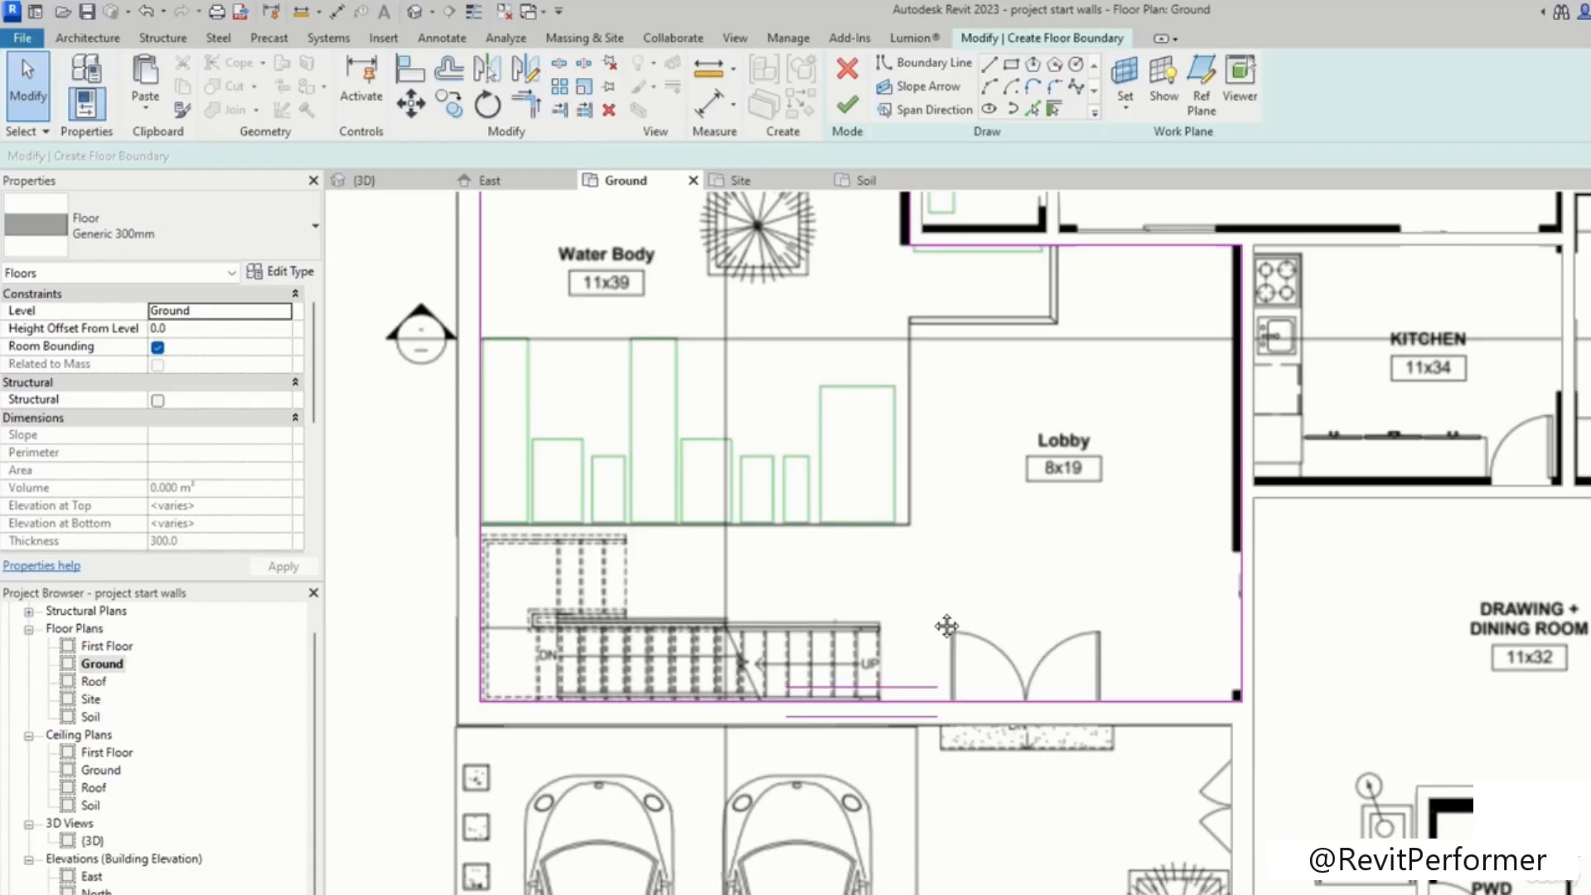
{"action": "middle_click_drag", "start_coordinate": [946, 627], "coordinate": [940, 622]}
{"action": "left_click", "coordinate": [989, 64]}
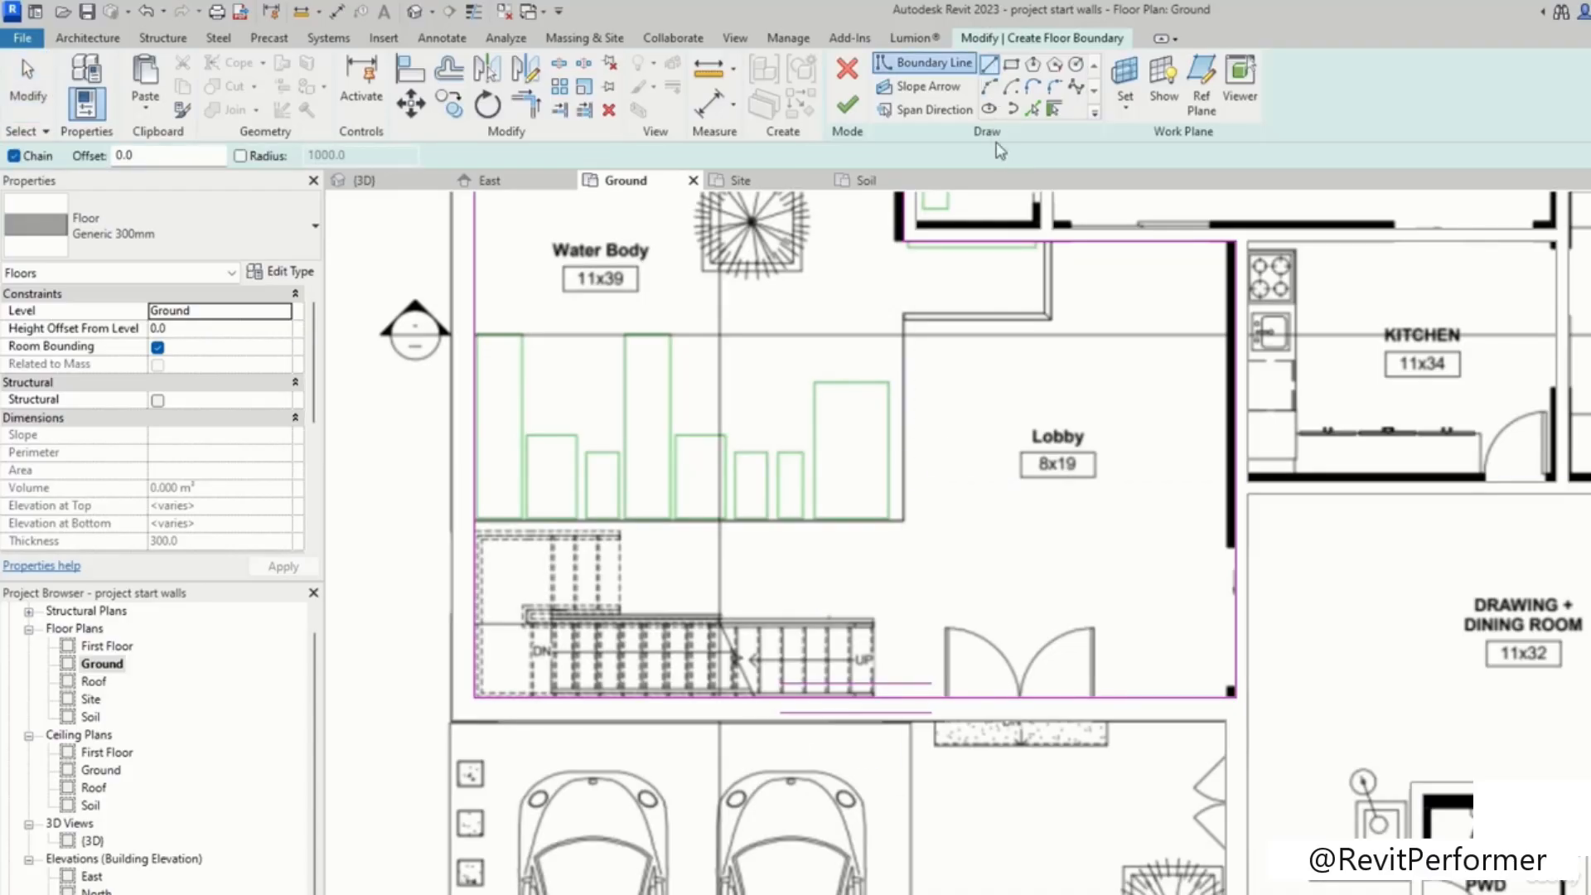
{"action": "scroll", "coordinate": [829, 688], "scroll_direction": "up", "scroll_amount": 5}
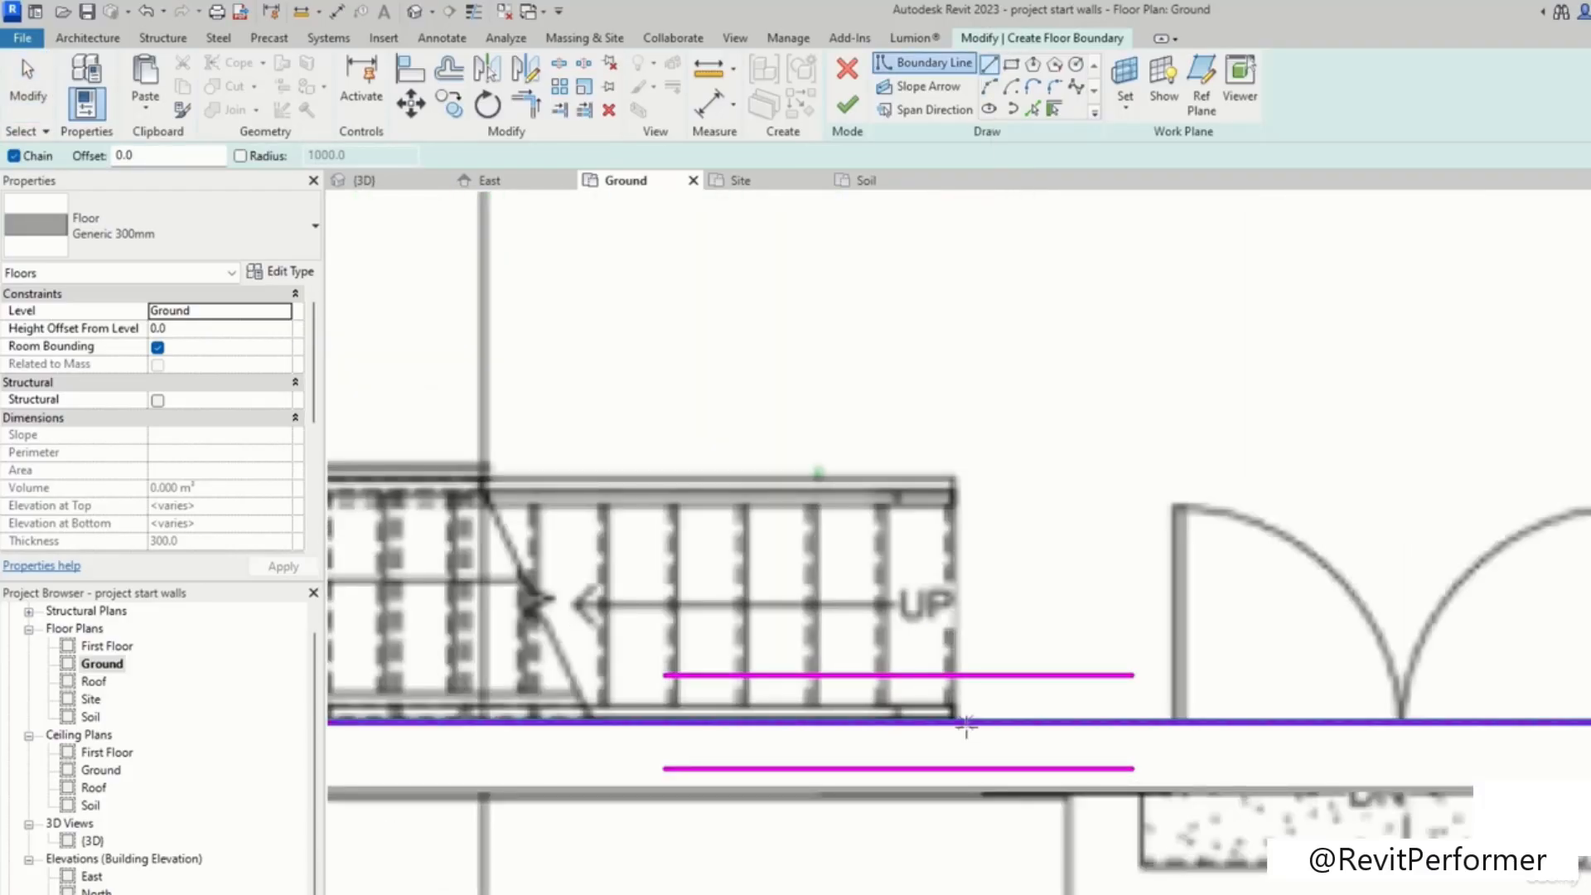
{"action": "scroll", "coordinate": [948, 721], "scroll_direction": "down", "scroll_amount": 3}
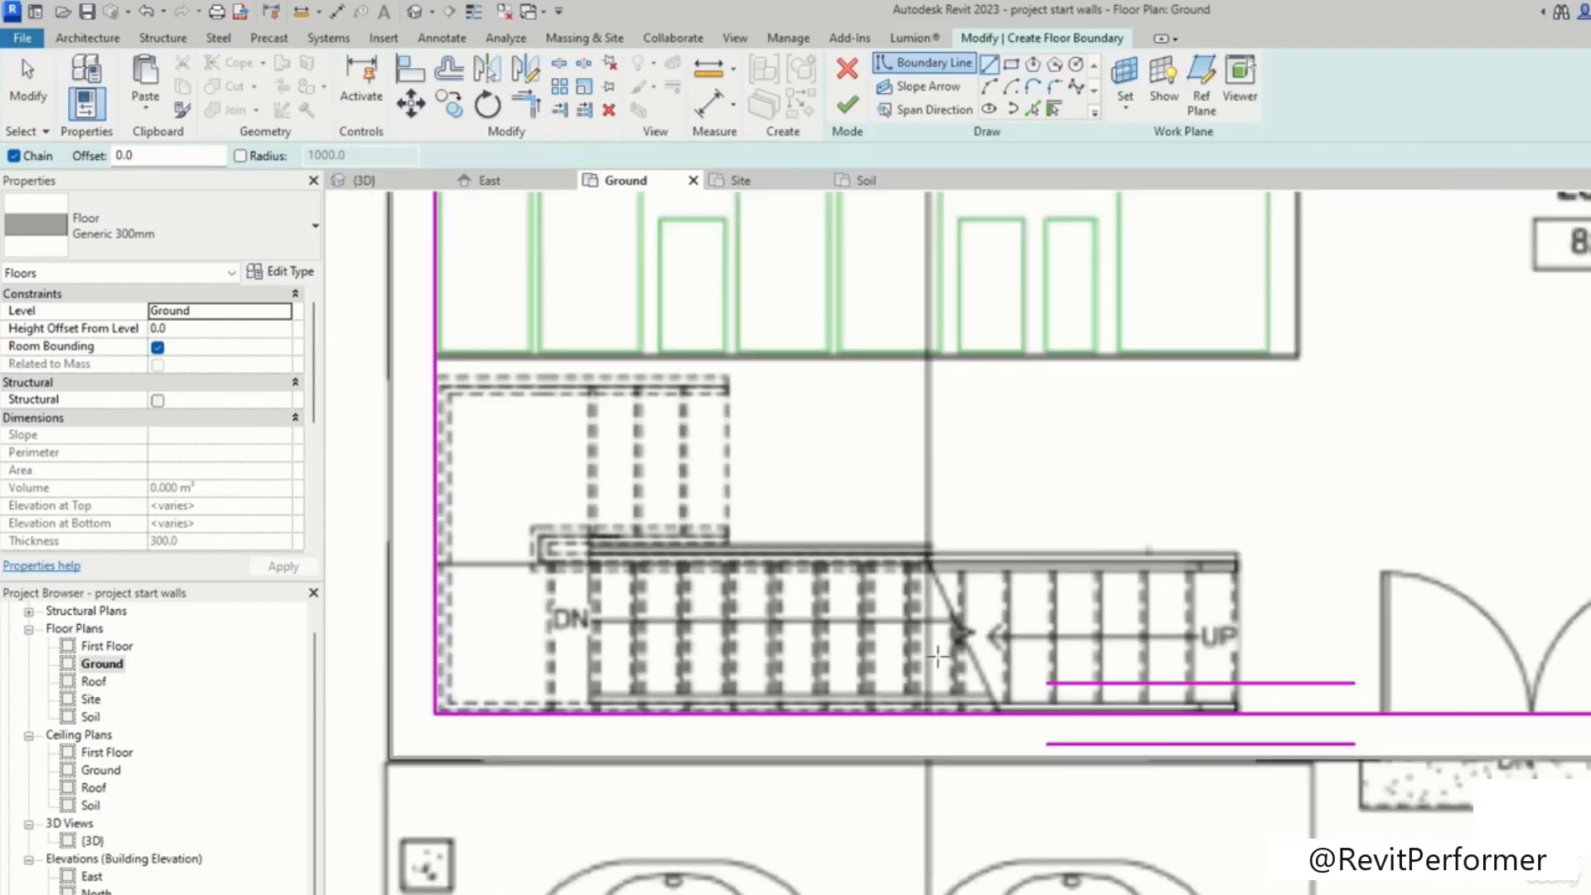
{"action": "left_click", "coordinate": [928, 706]}
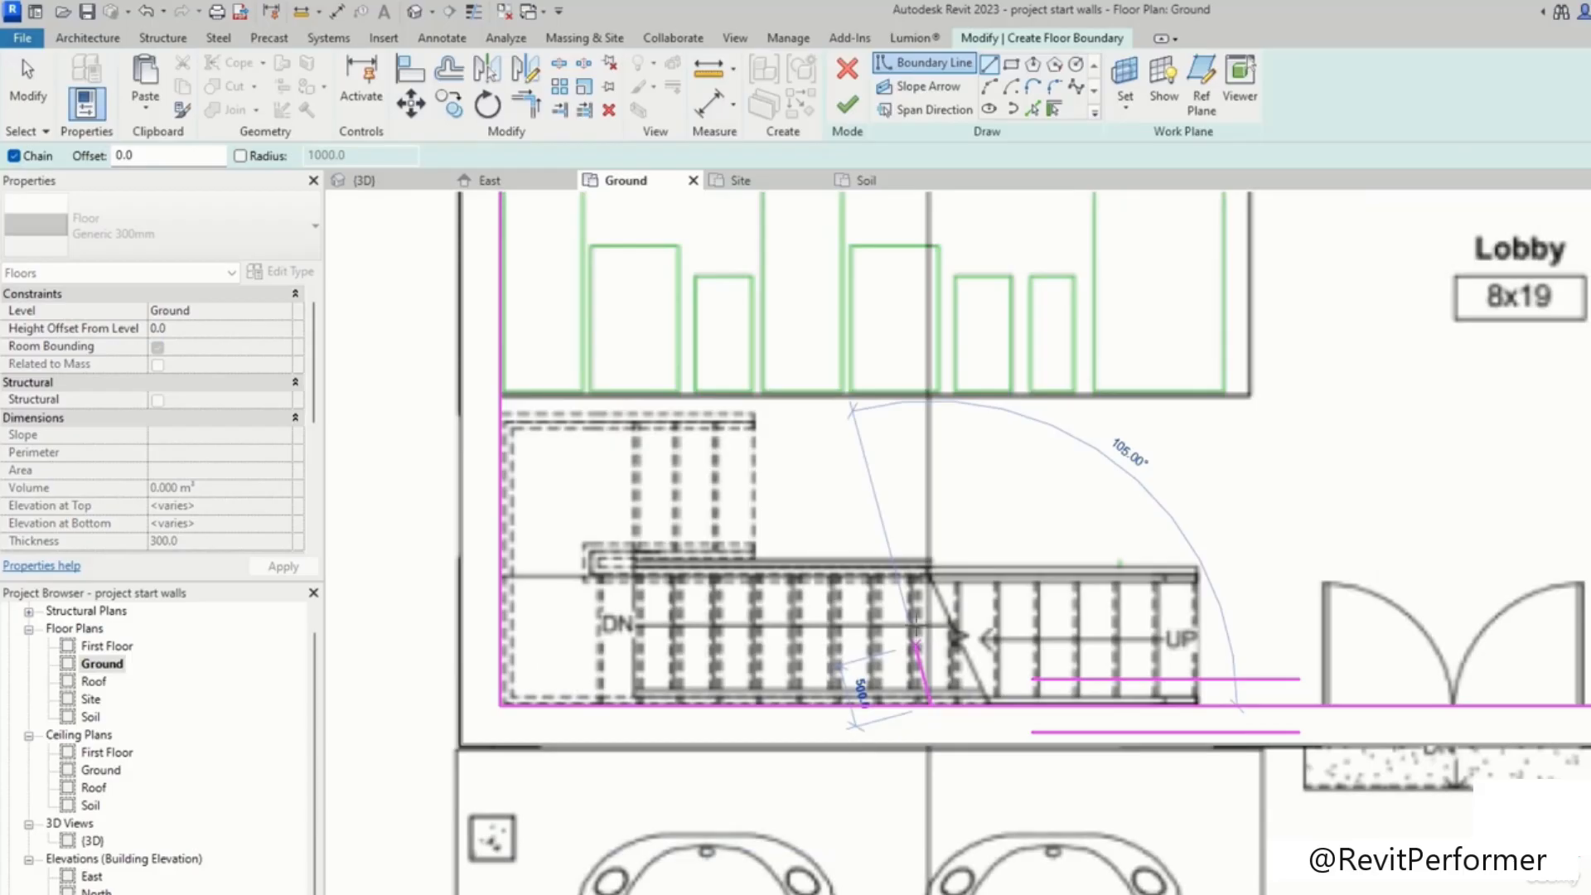
{"action": "key", "text": "Escape"}
{"action": "scroll", "coordinate": [987, 509], "scroll_direction": "down", "scroll_amount": 1}
{"action": "middle_click_drag", "start_coordinate": [987, 509], "coordinate": [982, 540]}
{"action": "scroll", "coordinate": [659, 460], "scroll_direction": "up", "scroll_amount": 2}
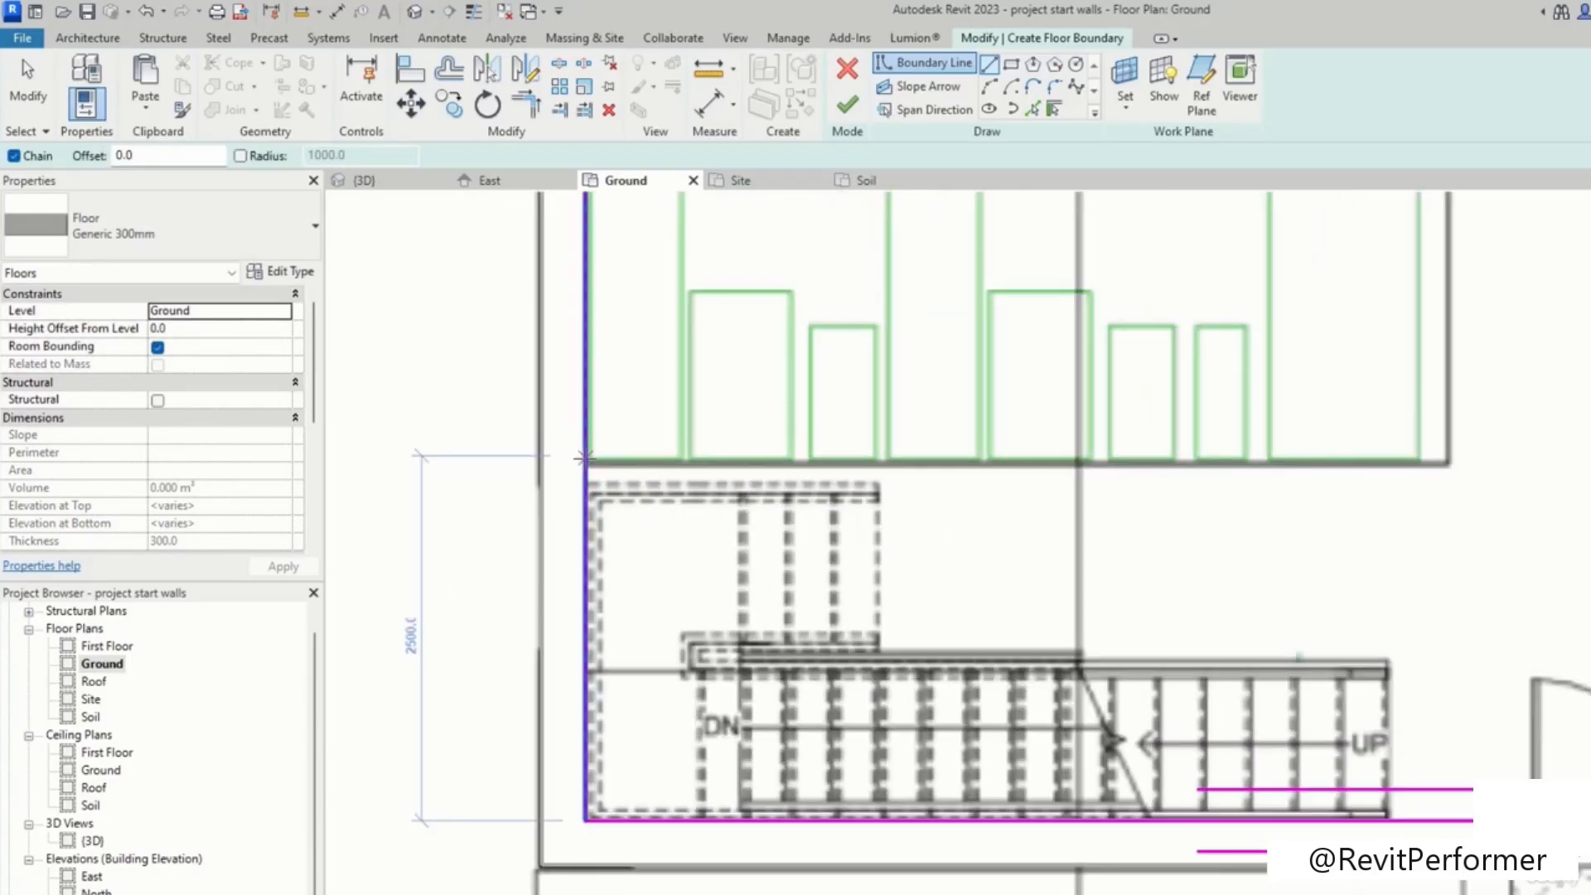
{"action": "left_click", "coordinate": [587, 458]}
{"action": "left_click", "coordinate": [1446, 460]}
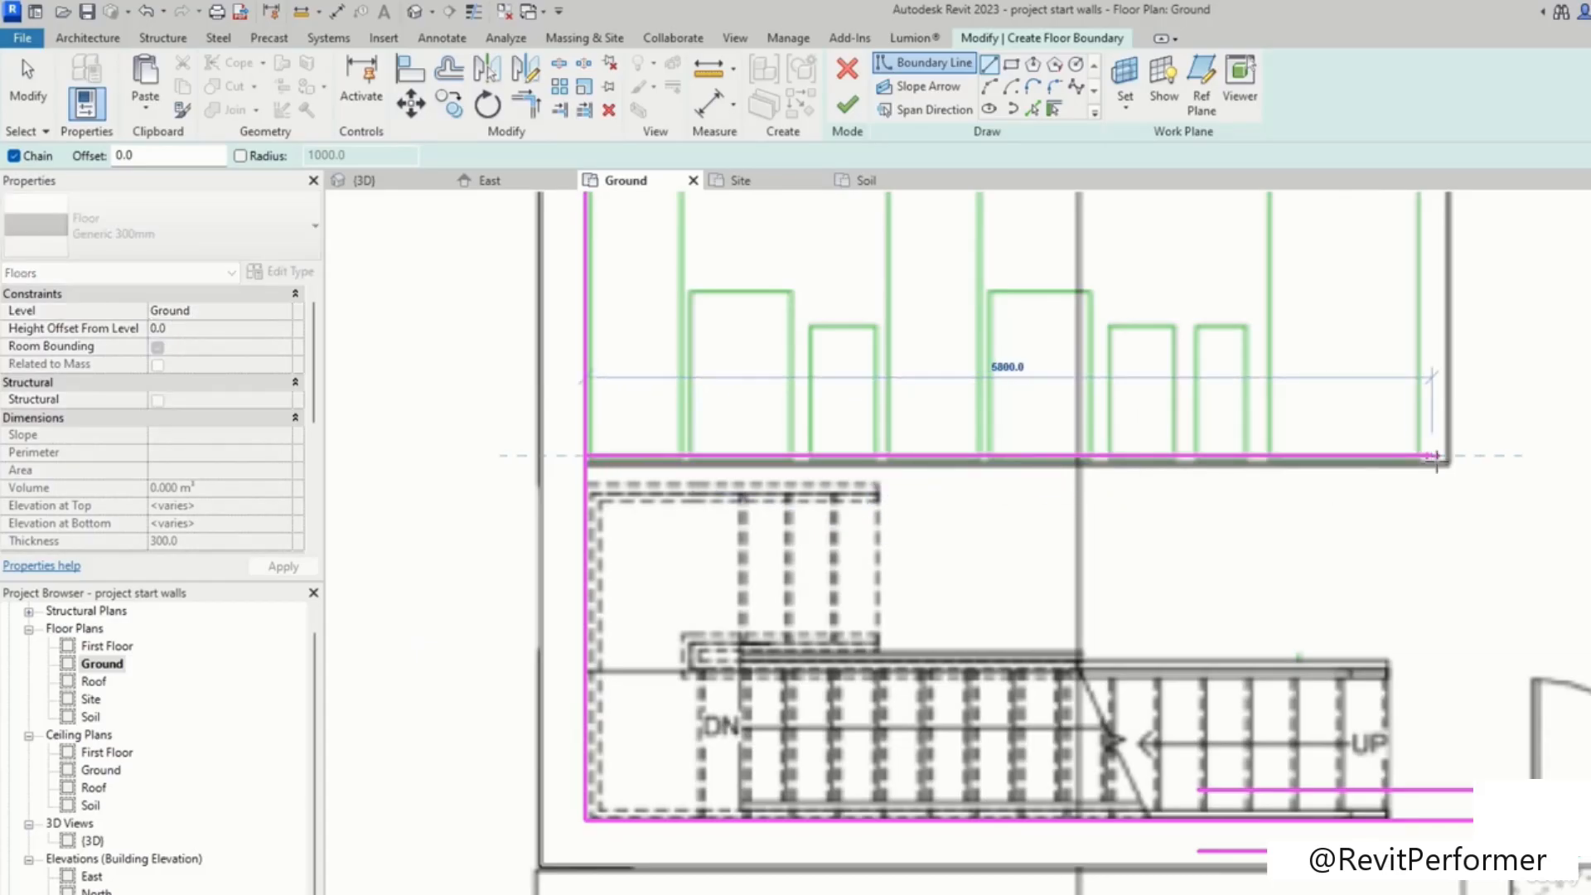
Step: Add a boundary line along the lobby's west wall, linking the line below the water body to the upper boundary
{"action": "mouse_move", "coordinate": [1413, 561]}
{"action": "middle_mouse_down"}
{"action": "mouse_move", "coordinate": [1306, 766]}
{"action": "mouse_move", "coordinate": [1257, 783]}
{"action": "middle_mouse_up"}
{"action": "left_click", "coordinate": [1290, 357]}
{"action": "middle_click_drag", "start_coordinate": [1556, 365], "coordinate": [1094, 672]}
{"action": "left_click", "coordinate": [1120, 651]}
{"action": "left_click", "coordinate": [1123, 495]}
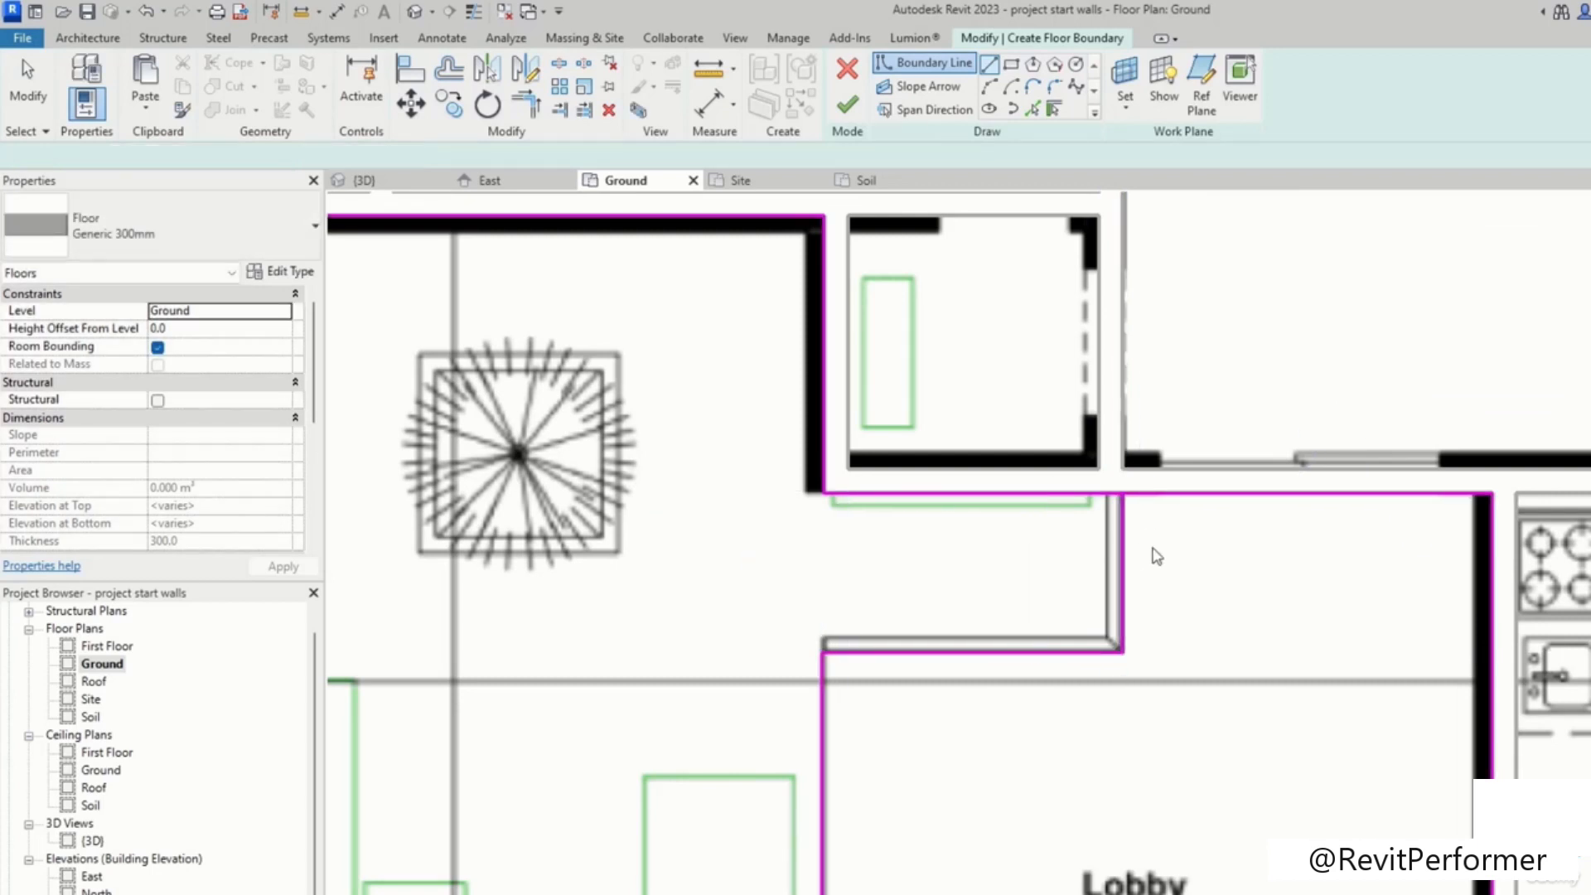
Step: Trim the boundary line below the water body and the west boundary line into a corner with Trim/Extend to Corner
{"action": "key", "text": "Escape"}
{"action": "key", "text": "t"}
{"action": "key", "text": "r"}
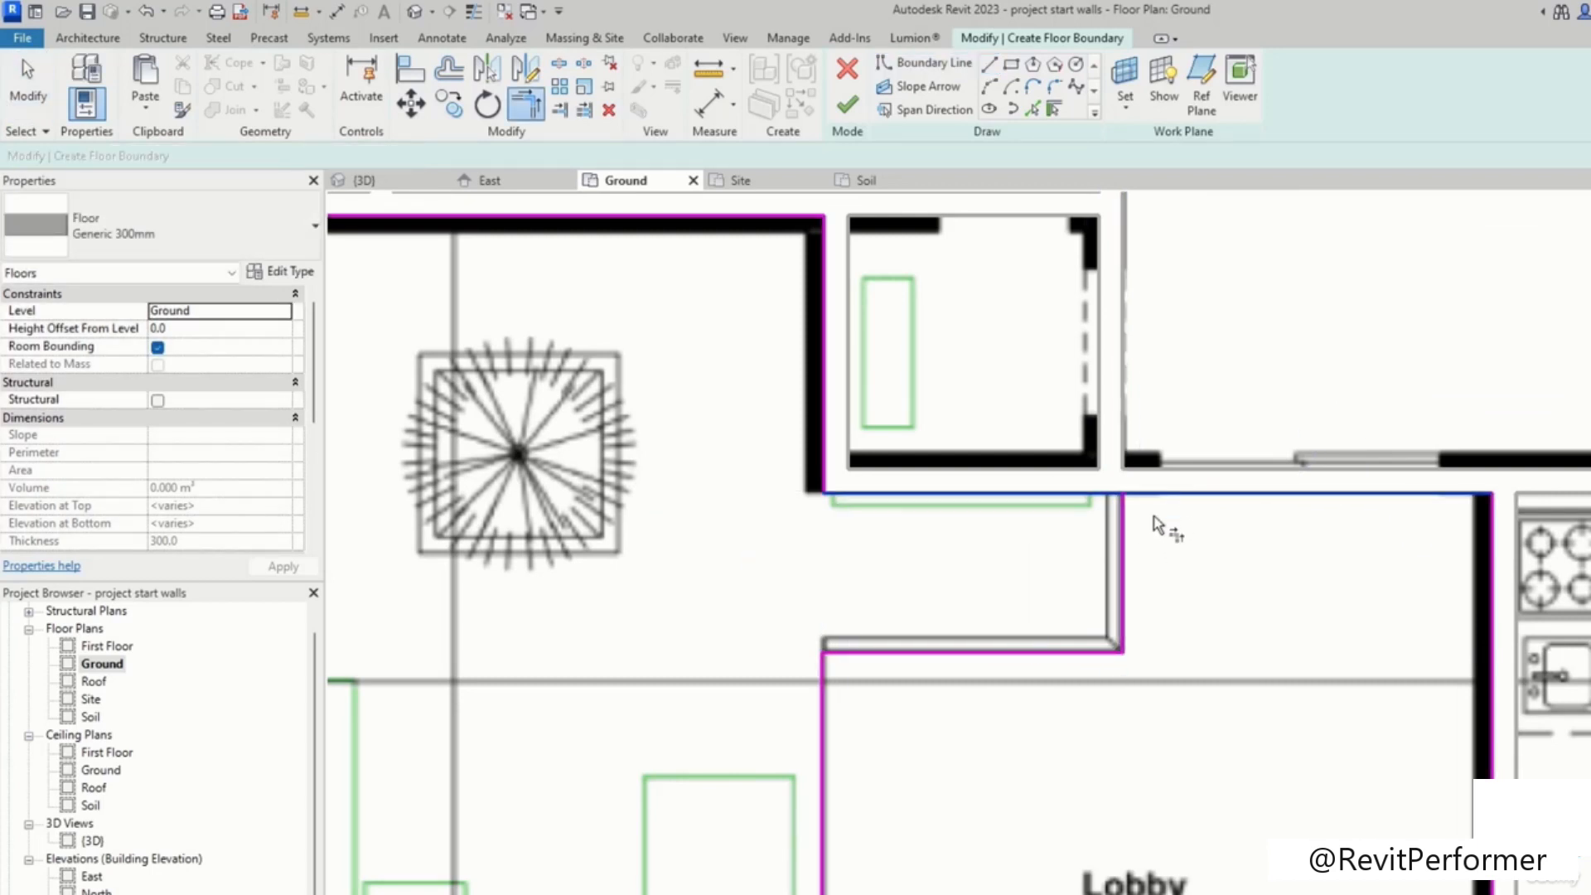
{"action": "scroll", "coordinate": [913, 651], "scroll_direction": "down", "scroll_amount": 1}
{"action": "middle_click_drag", "start_coordinate": [912, 650], "coordinate": [1203, 391]}
{"action": "left_click", "coordinate": [663, 691]}
{"action": "left_click", "coordinate": [478, 738]}
{"action": "scroll", "coordinate": [866, 646], "scroll_direction": "down", "scroll_amount": 1}
{"action": "middle_click_drag", "start_coordinate": [1009, 472], "coordinate": [1010, 755]}
Step: Delete the boundary lines around the WIC and the upper part of the water body
{"action": "key", "text": "Escape"}
{"action": "mouse_move", "coordinate": [1189, 285]}
{"action": "left_mouse_down"}
{"action": "mouse_move", "coordinate": [813, 552]}
{"action": "mouse_move", "coordinate": [485, 653]}
{"action": "mouse_move", "coordinate": [480, 621]}
{"action": "mouse_move", "coordinate": [497, 615]}
{"action": "left_mouse_up"}
{"action": "key", "text": "Escape"}
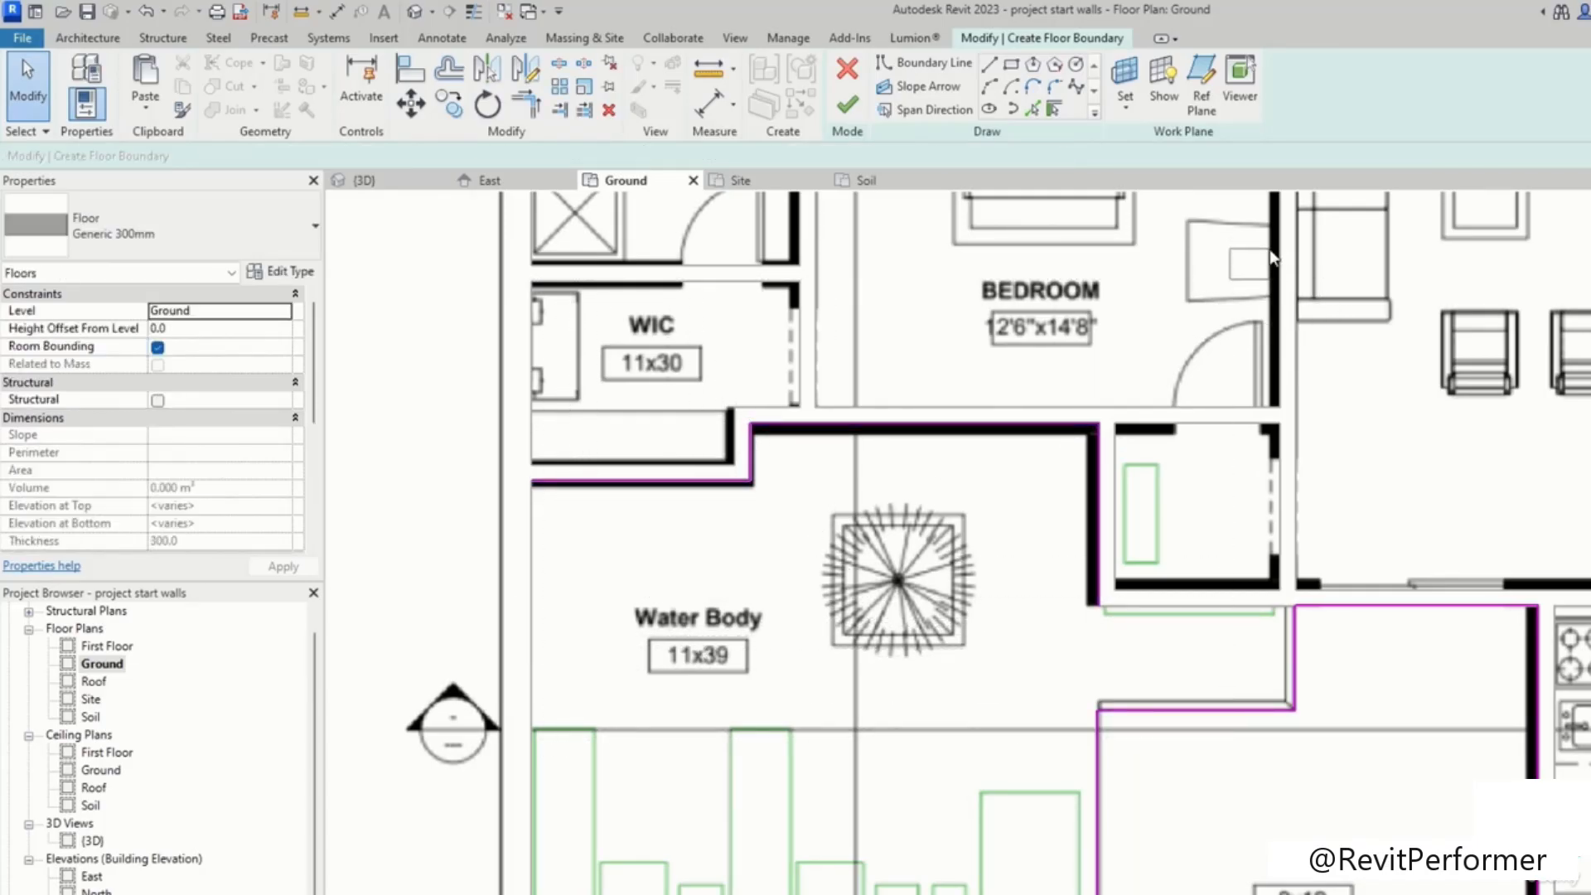
{"action": "mouse_move", "coordinate": [1298, 231]}
{"action": "left_mouse_down"}
{"action": "mouse_move", "coordinate": [1133, 379]}
{"action": "mouse_move", "coordinate": [660, 551]}
{"action": "mouse_move", "coordinate": [488, 591]}
{"action": "left_mouse_up"}
{"action": "key", "text": "Delete"}
Step: Finish the boundary sketch to create the floor over the lobby and lower water body area
{"action": "scroll", "coordinate": [1044, 469], "scroll_direction": "down", "scroll_amount": 4}
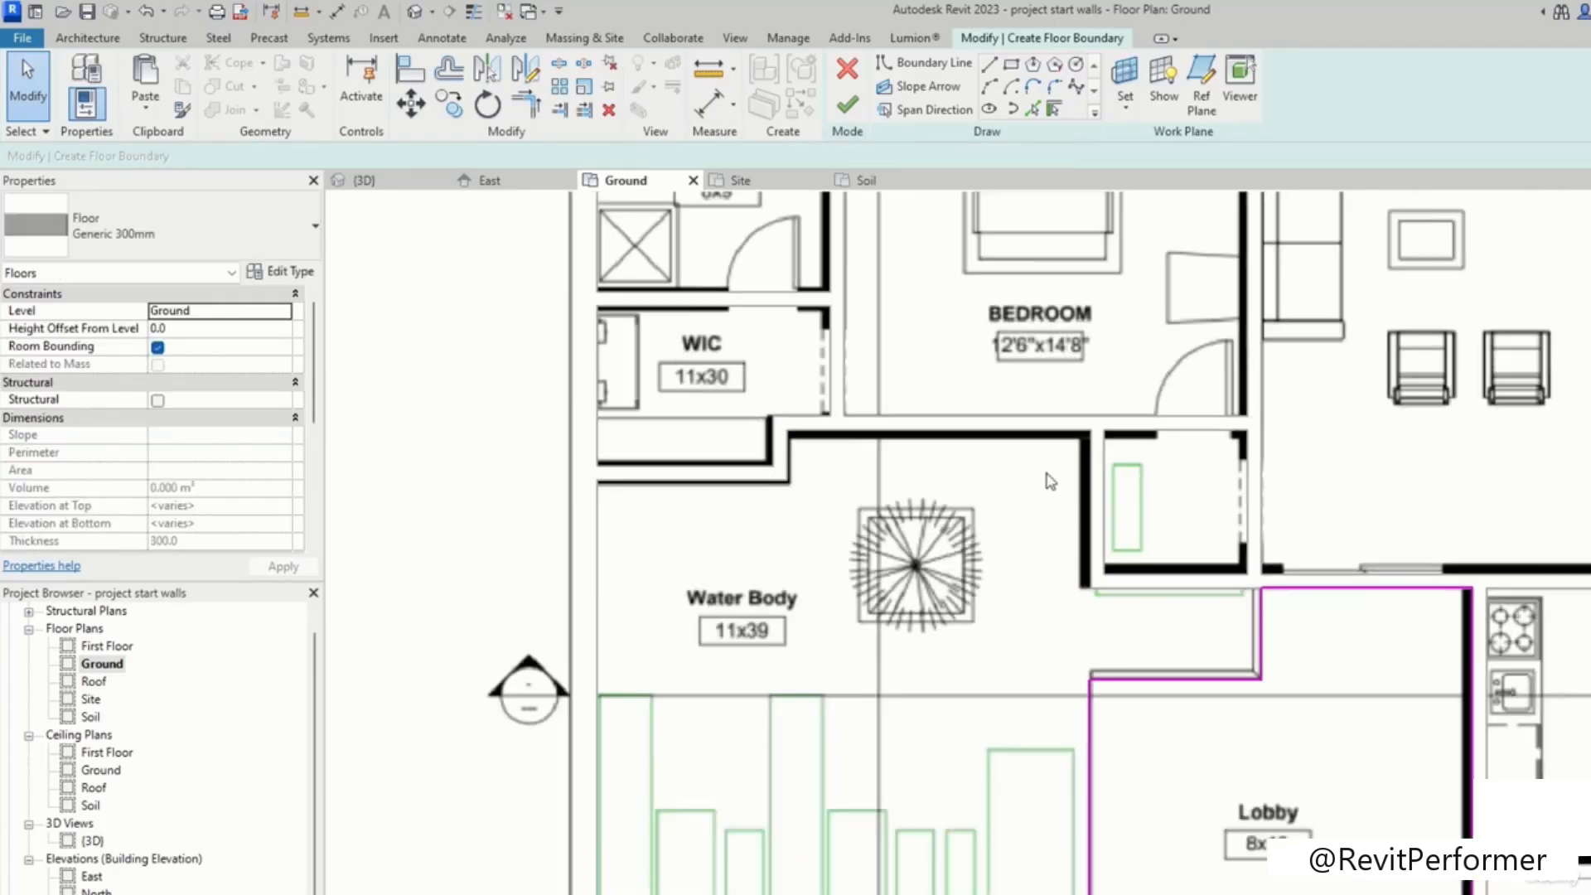
{"action": "middle_click_drag", "start_coordinate": [1106, 463], "coordinate": [929, 199]}
{"action": "scroll", "coordinate": [1009, 569], "scroll_direction": "up", "scroll_amount": 3}
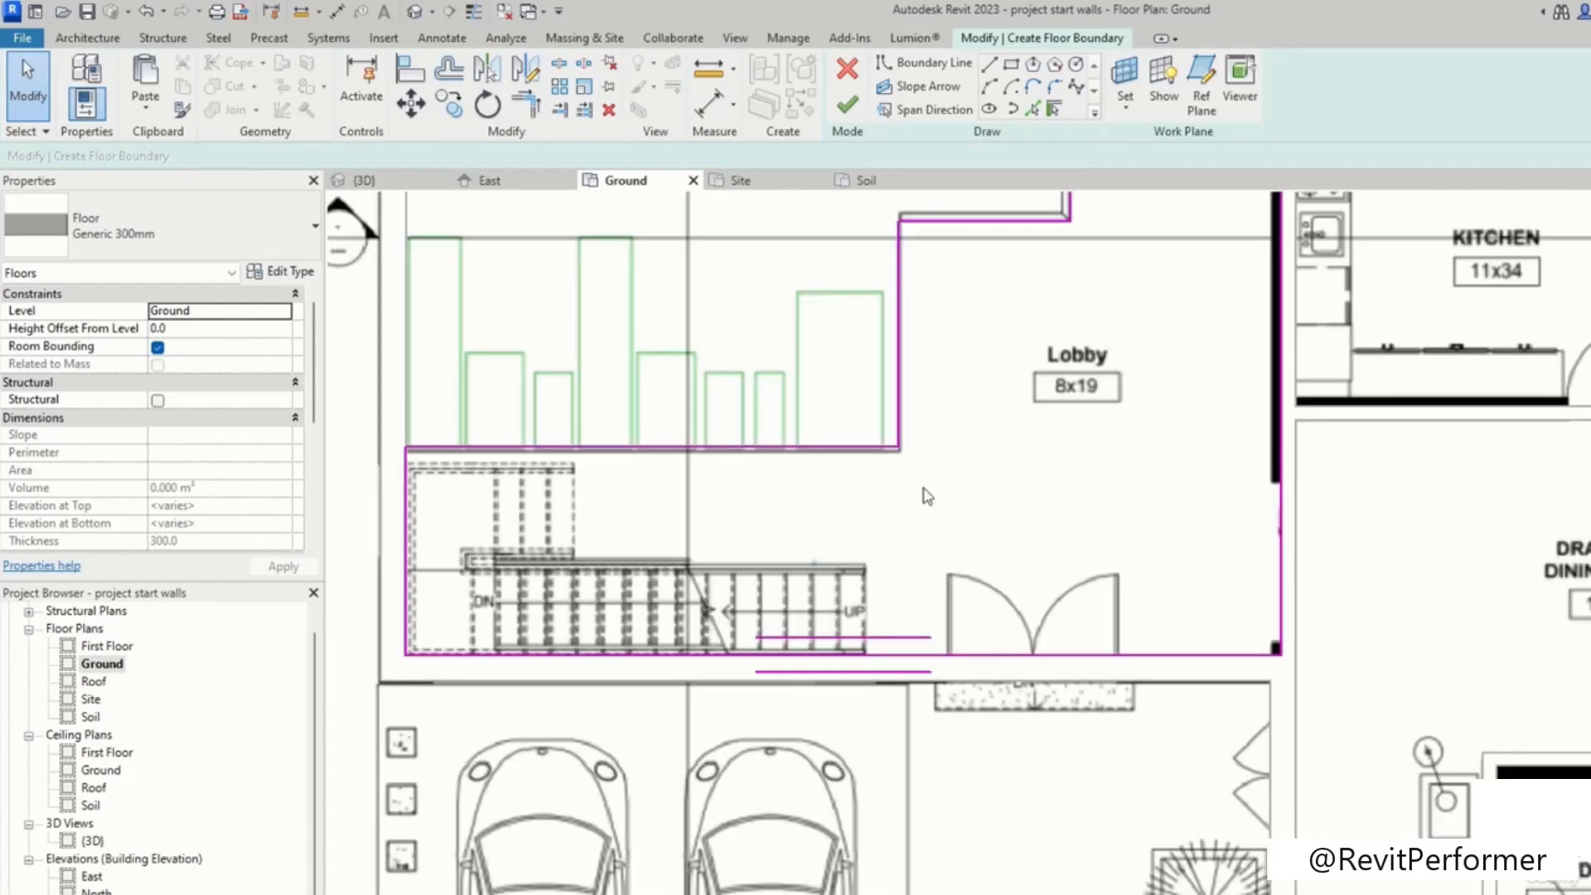
{"action": "middle_click_drag", "start_coordinate": [926, 489], "coordinate": [1056, 621]}
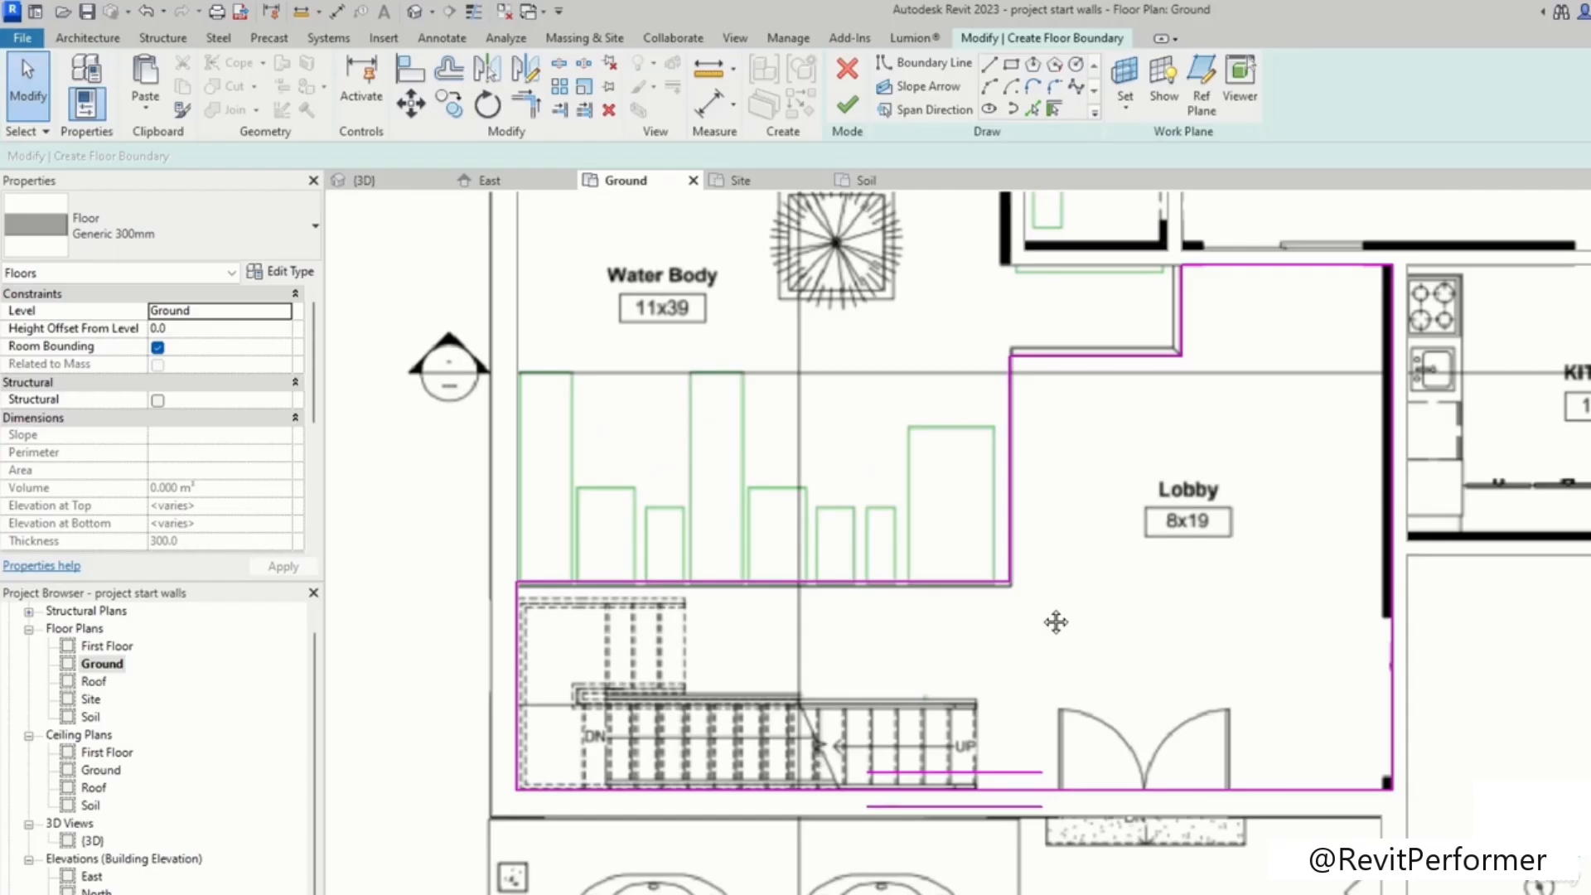
{"action": "middle_click_drag", "start_coordinate": [1055, 622], "coordinate": [1059, 613]}
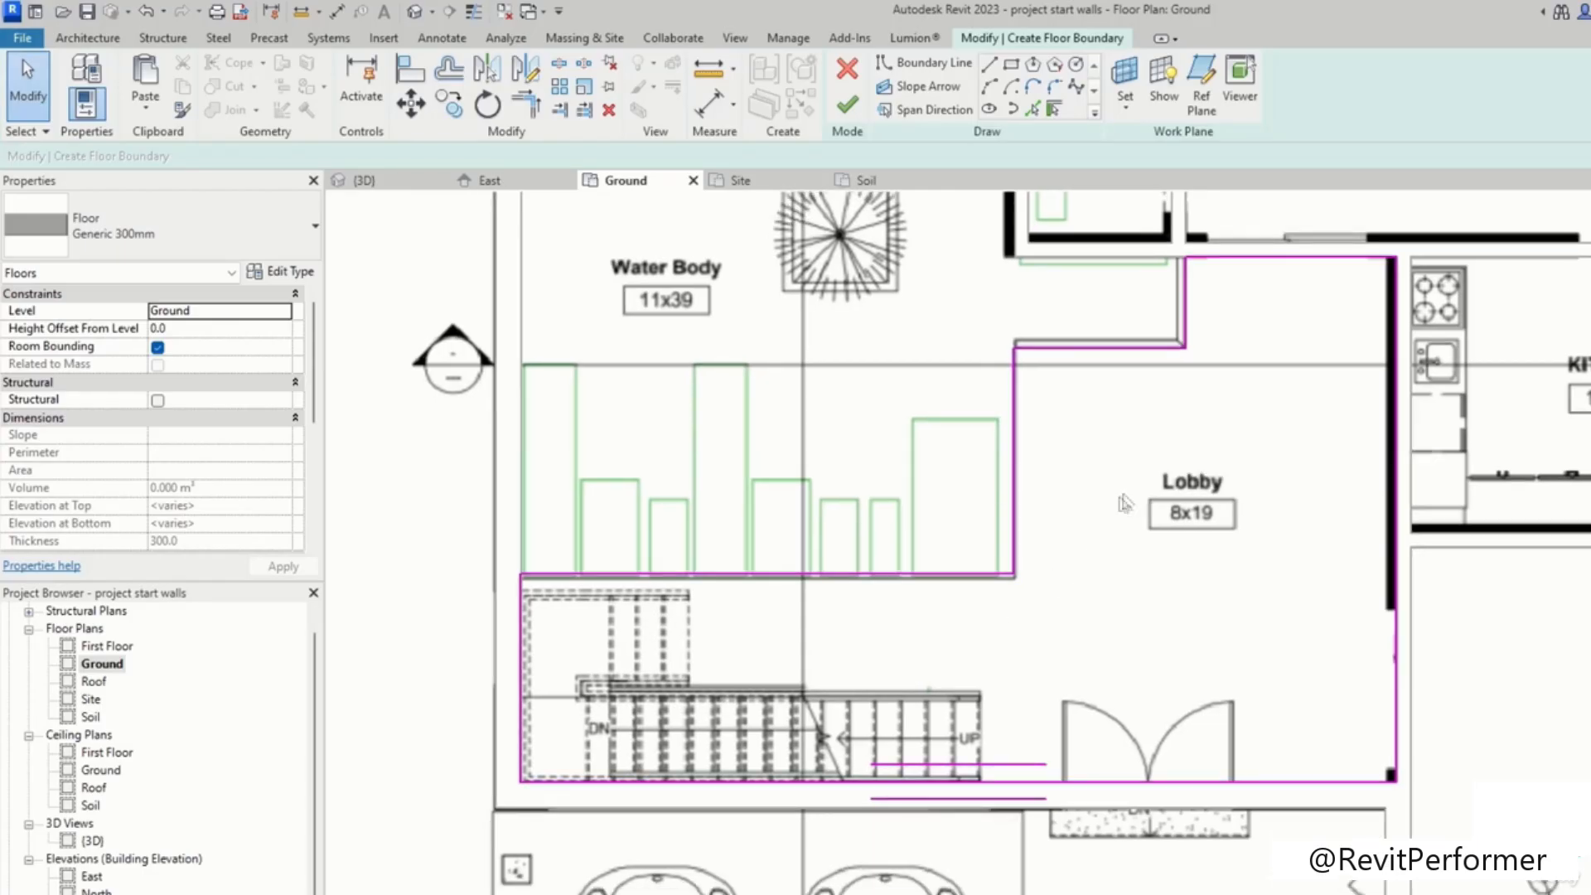
{"action": "left_click", "coordinate": [847, 105]}
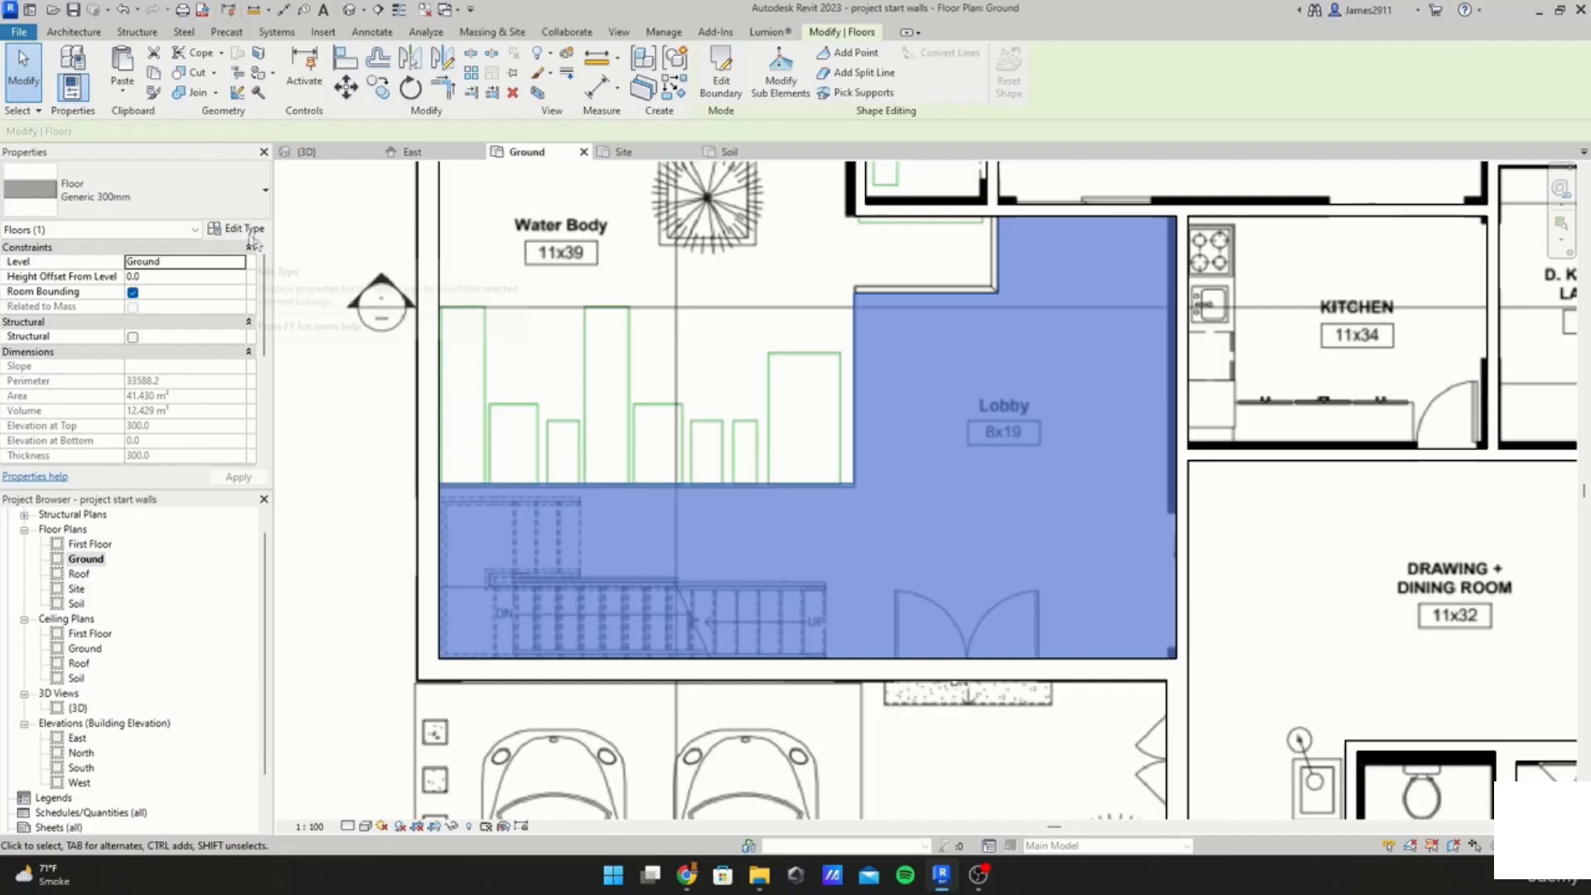
Step: Set the Generic 300mm floor type's structure layer material to Concrete, Cast In Situ
{"action": "left_click", "coordinate": [235, 230]}
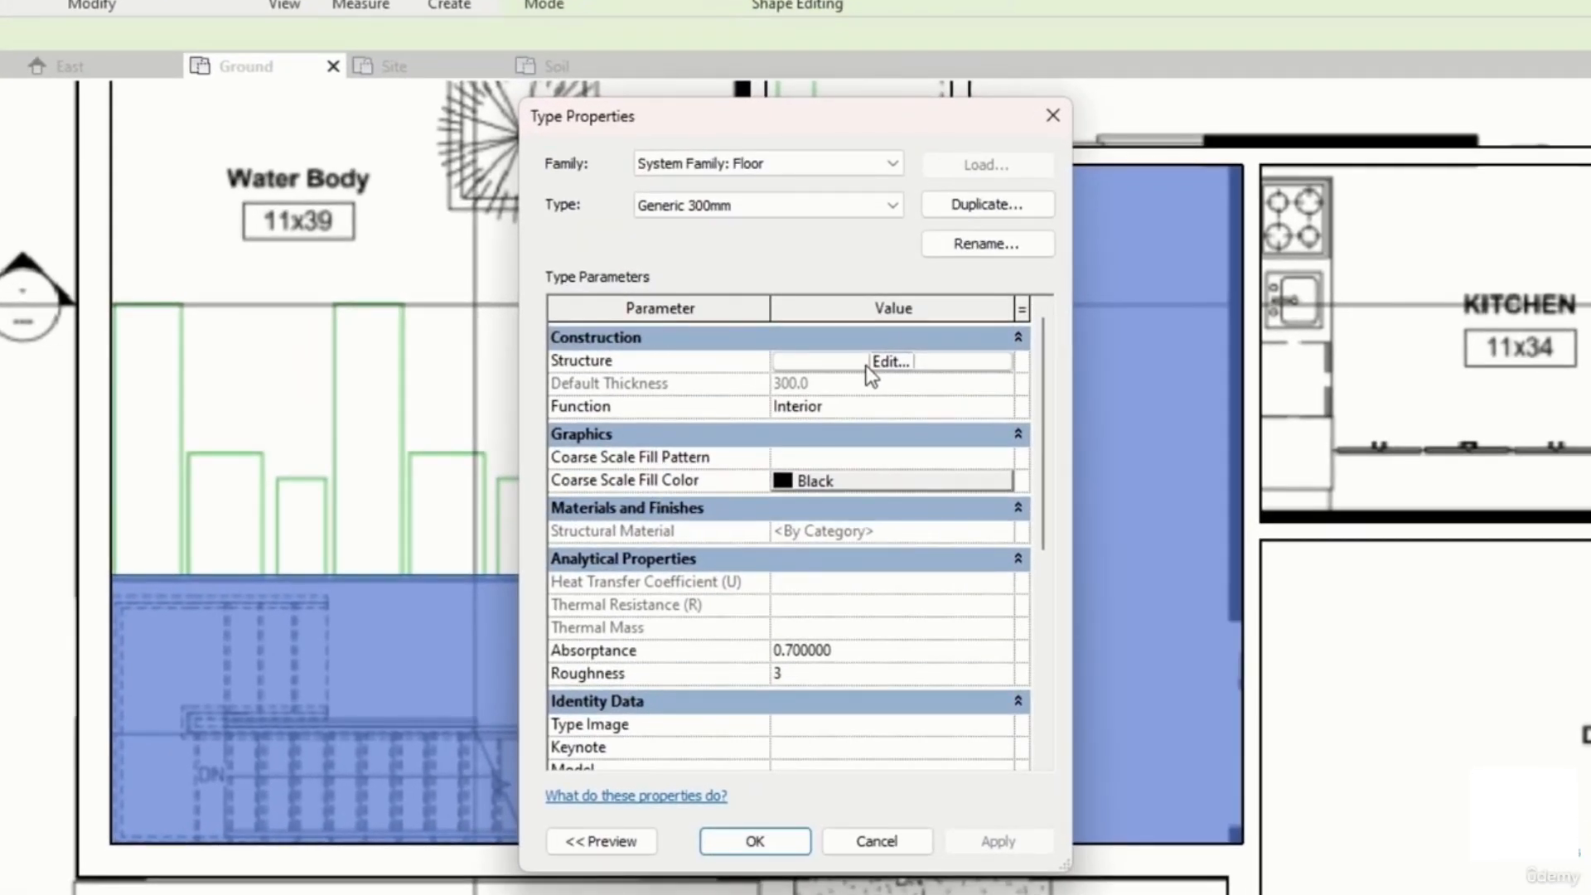
{"action": "left_click", "coordinate": [868, 367]}
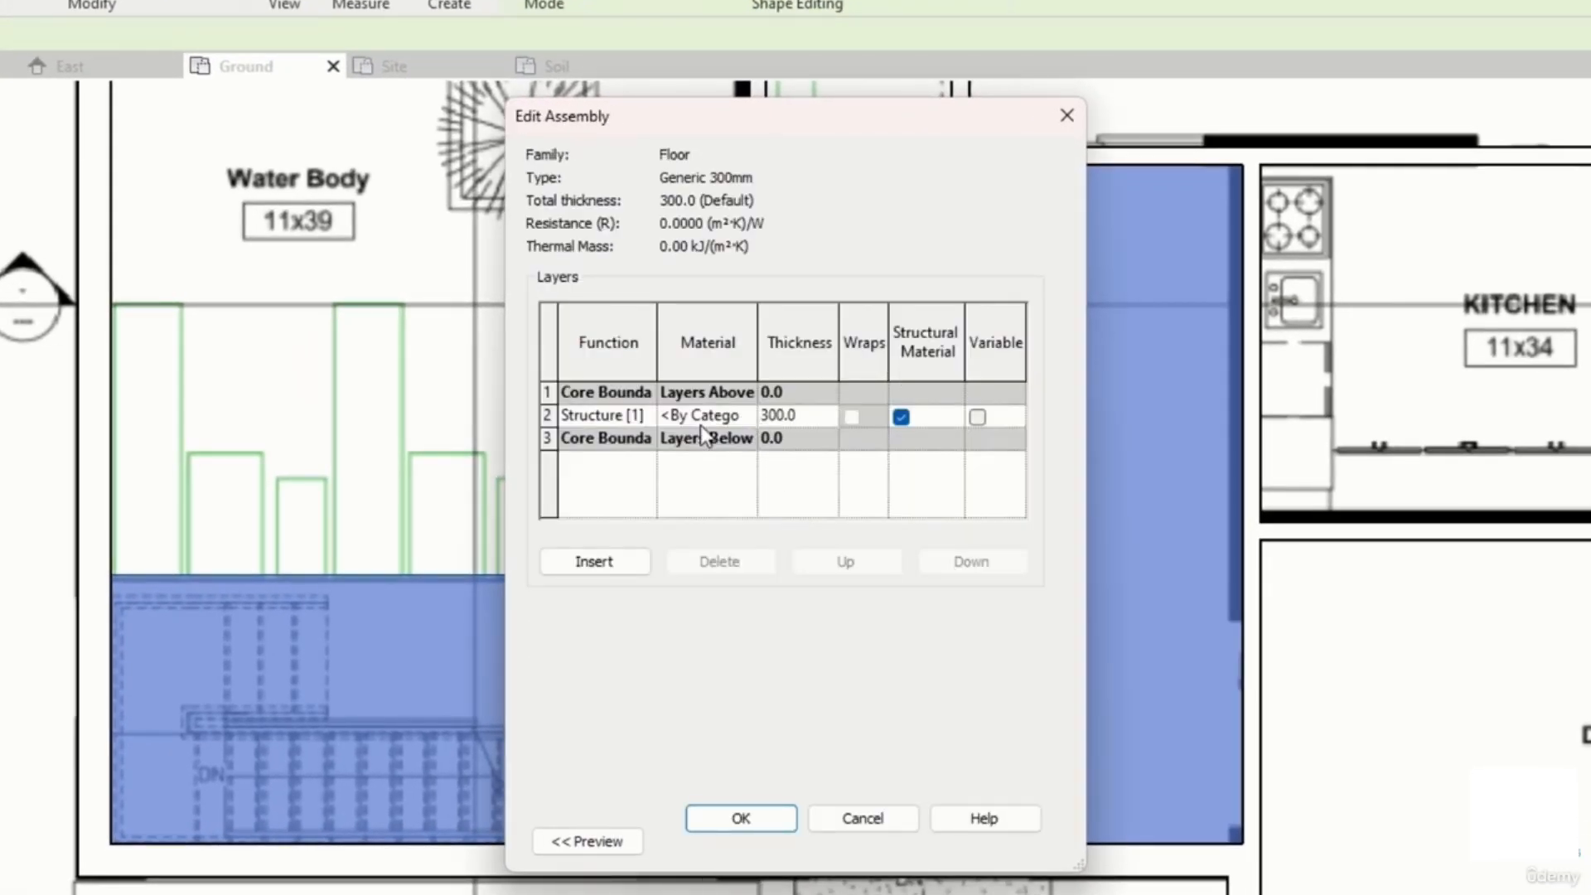
{"action": "left_click_drag", "start_coordinate": [1079, 858], "coordinate": [1375, 893]}
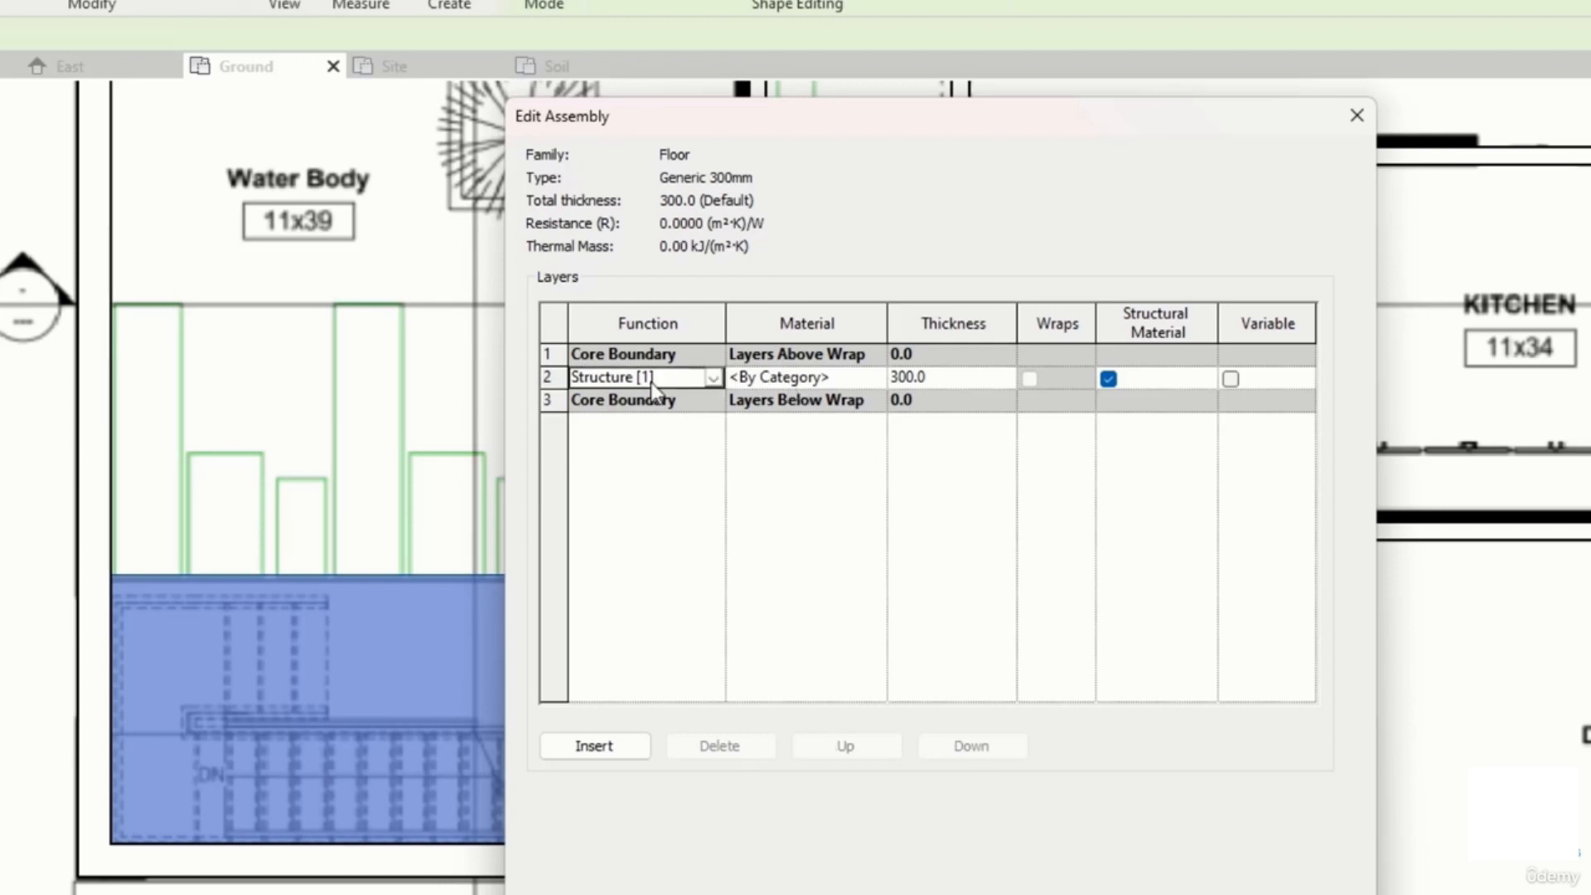
{"action": "left_click", "coordinate": [862, 377]}
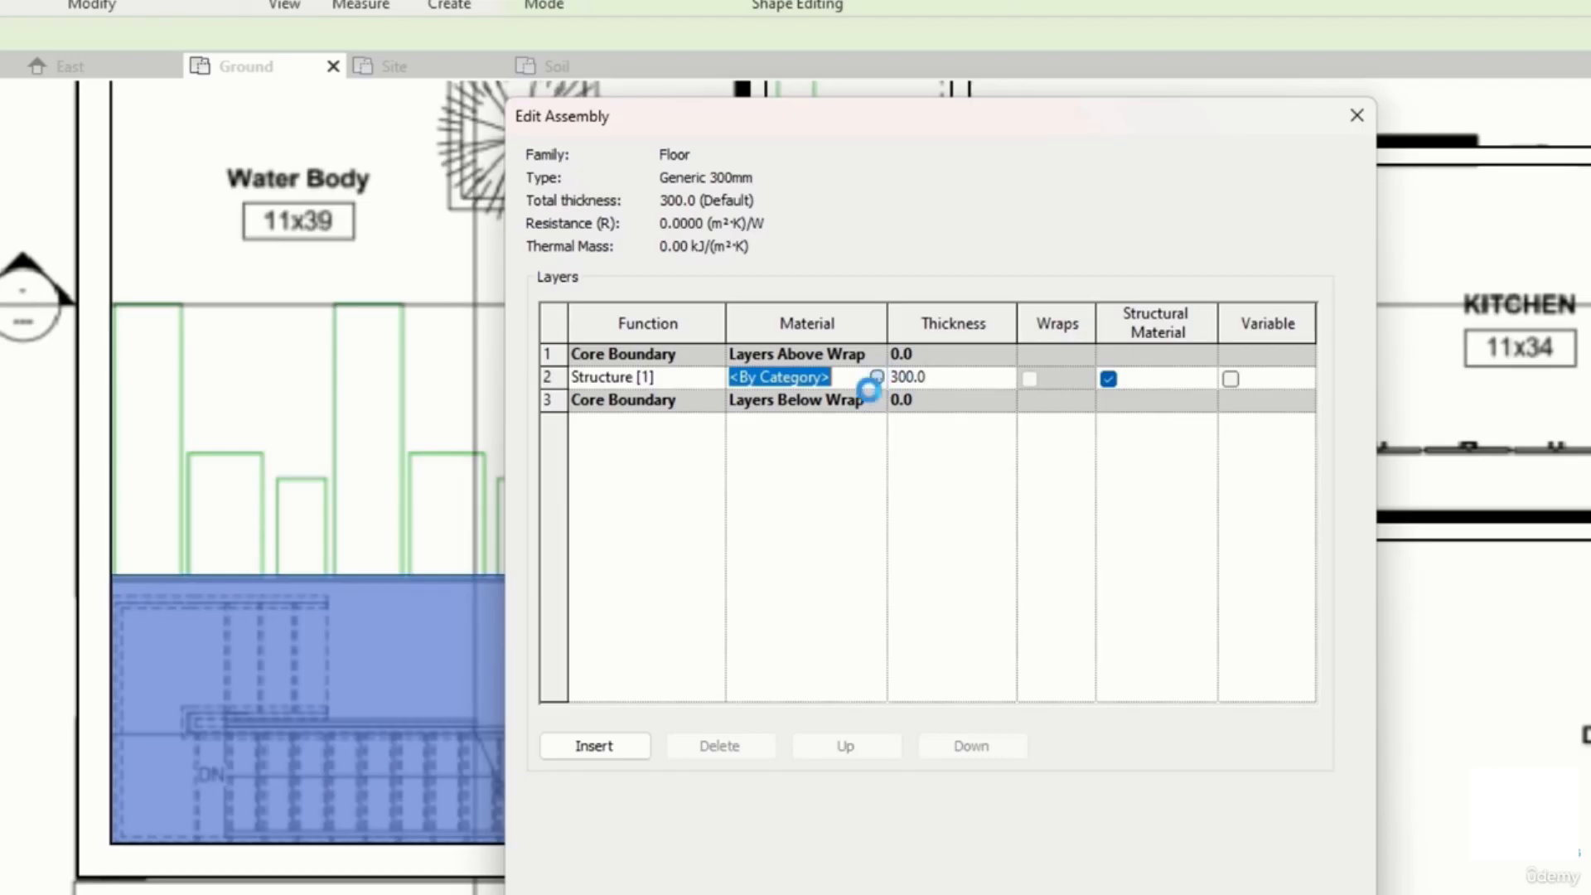
{"action": "left_click", "coordinate": [876, 377]}
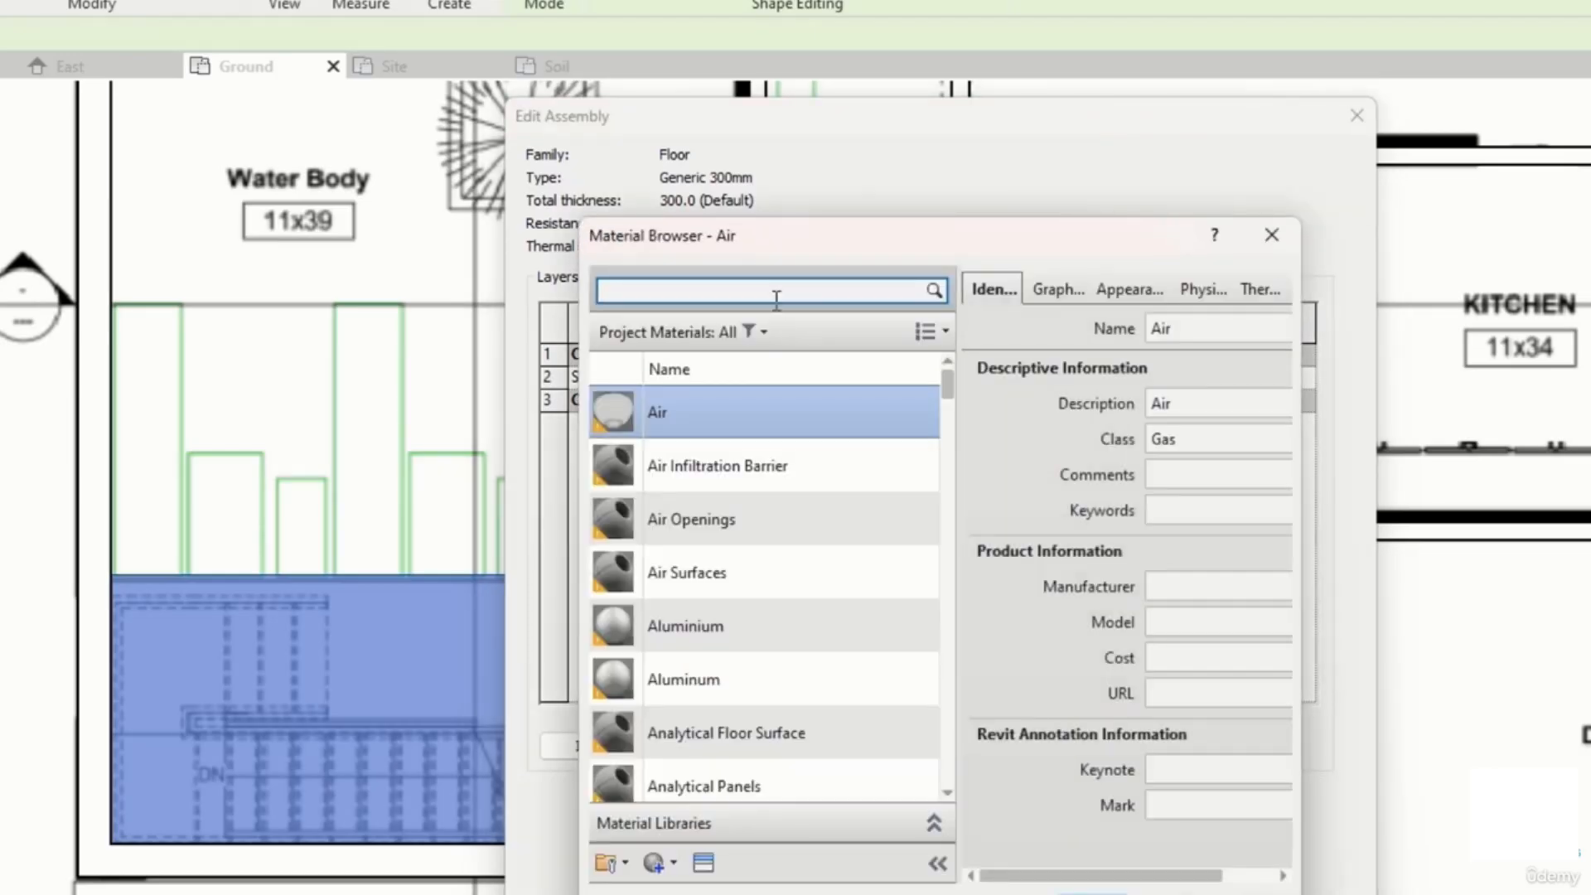
{"action": "left_click", "coordinate": [779, 296]}
{"action": "type", "text": "conc"}
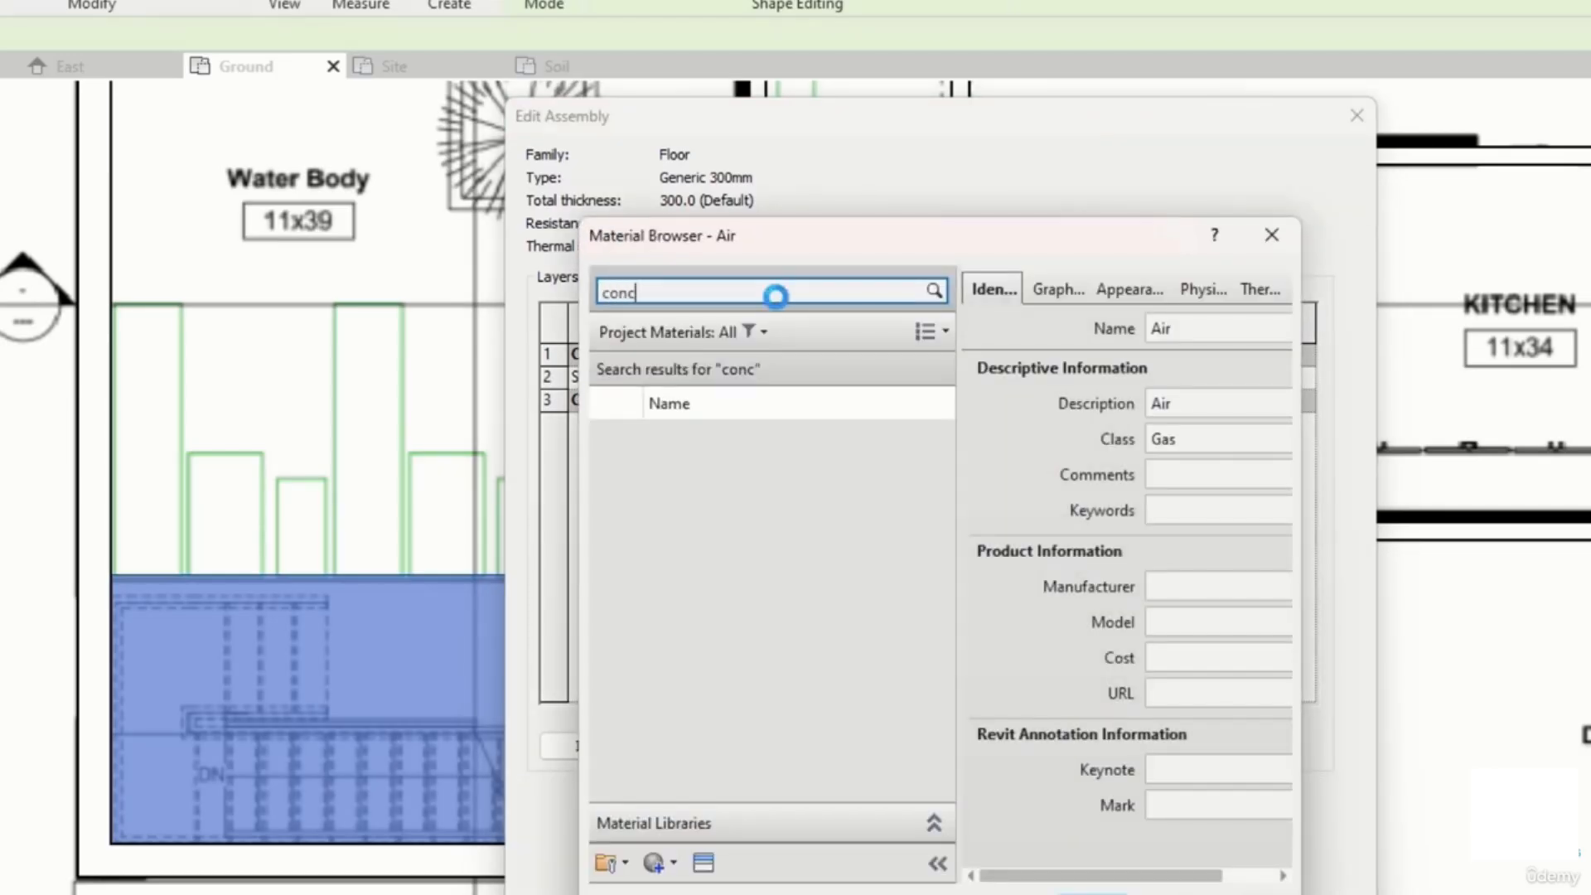
{"action": "type", "text": "re"}
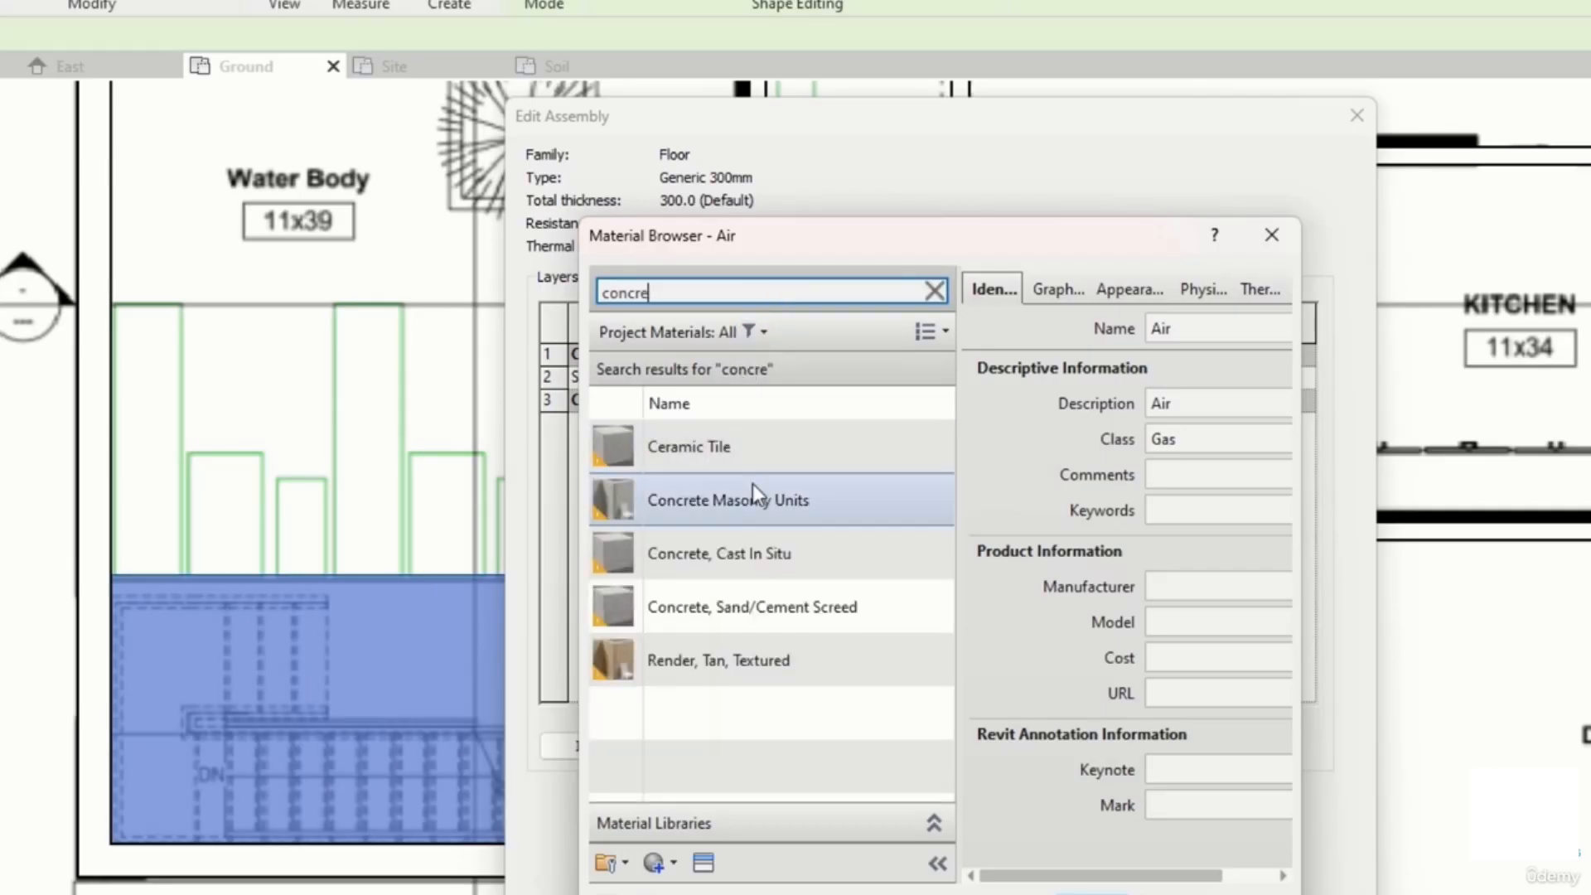
{"action": "left_click", "coordinate": [784, 550]}
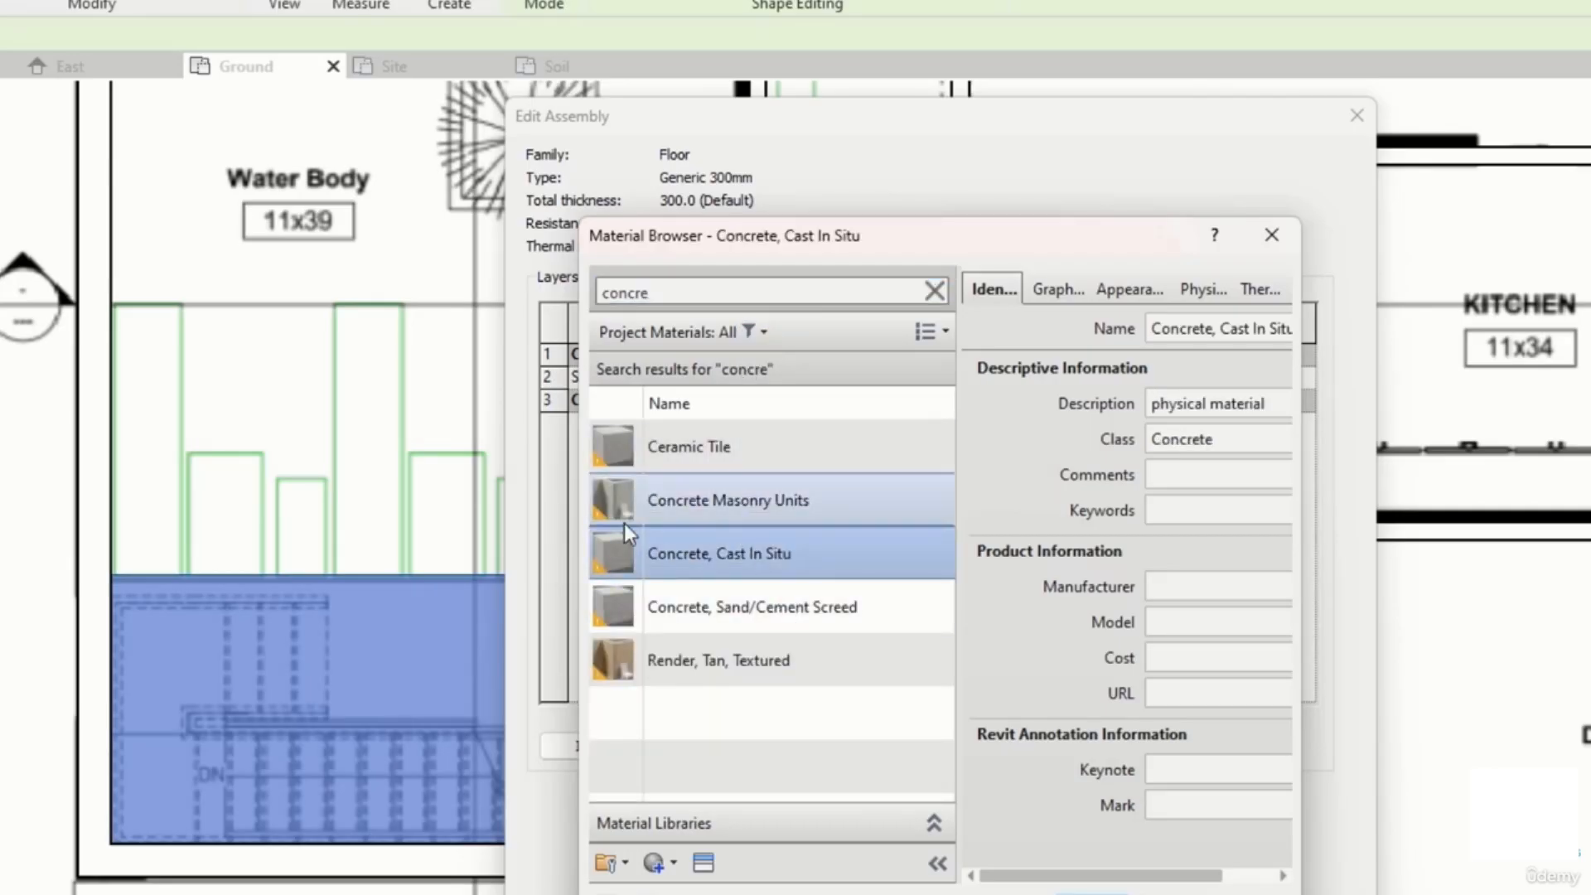
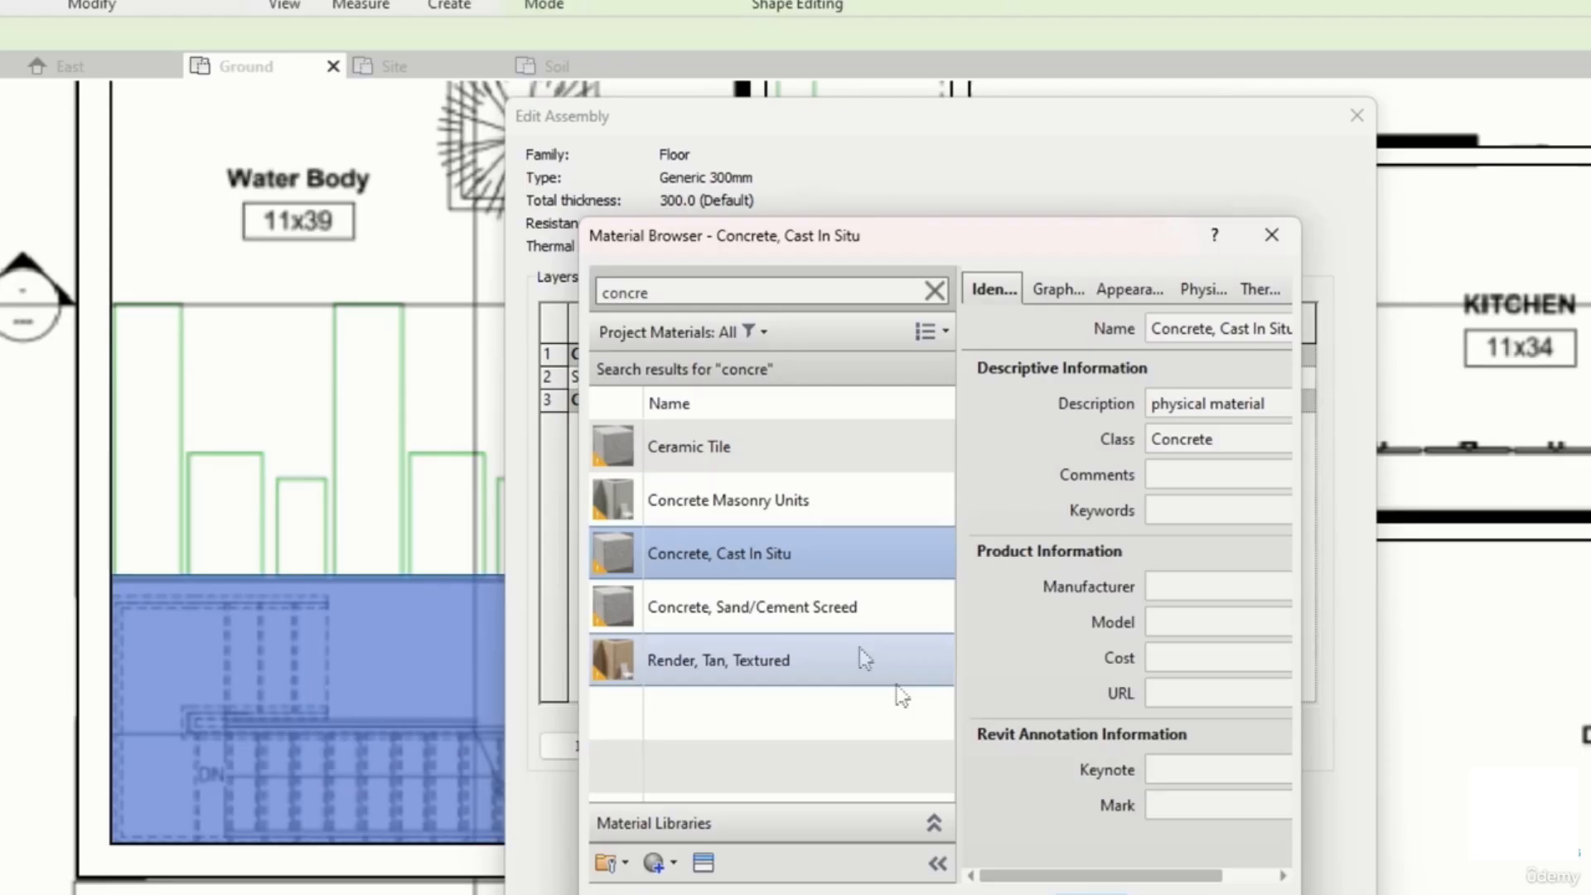
Step: Set the concrete structure layer's thickness to 200 mm in the Generic 300mm assembly
{"action": "left_click", "coordinate": [1092, 894]}
{"action": "left_click", "coordinate": [898, 378]}
{"action": "type", "text": "200.0"}
{"action": "left_click", "coordinate": [960, 490]}
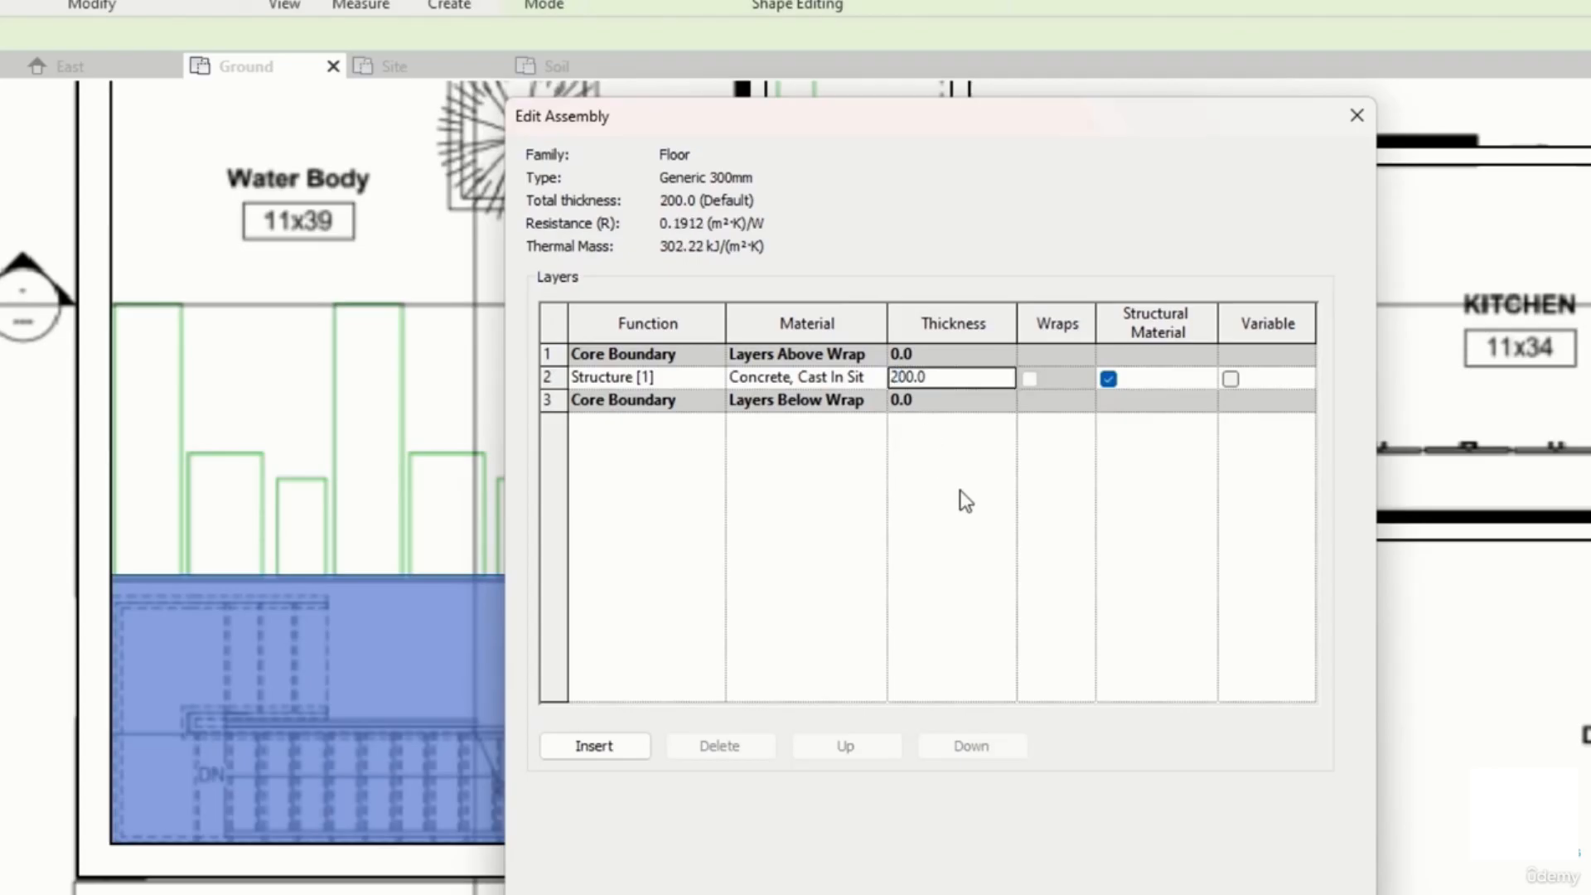
Step: Insert a new layer into the floor assembly and move it to the top
{"action": "left_click", "coordinate": [618, 750]}
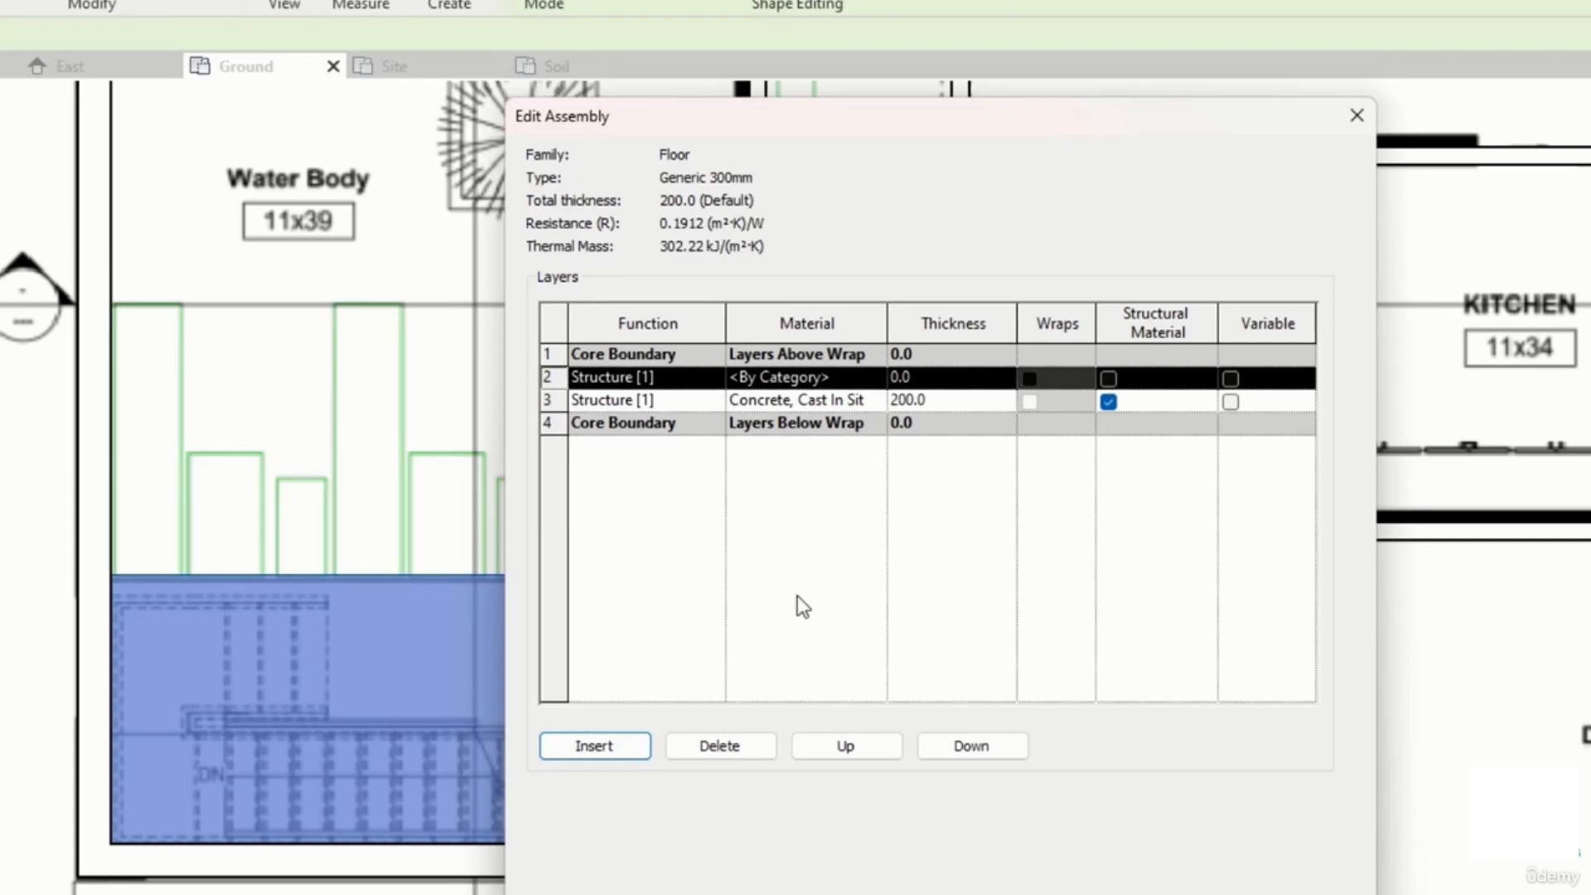
{"action": "left_click", "coordinate": [843, 746]}
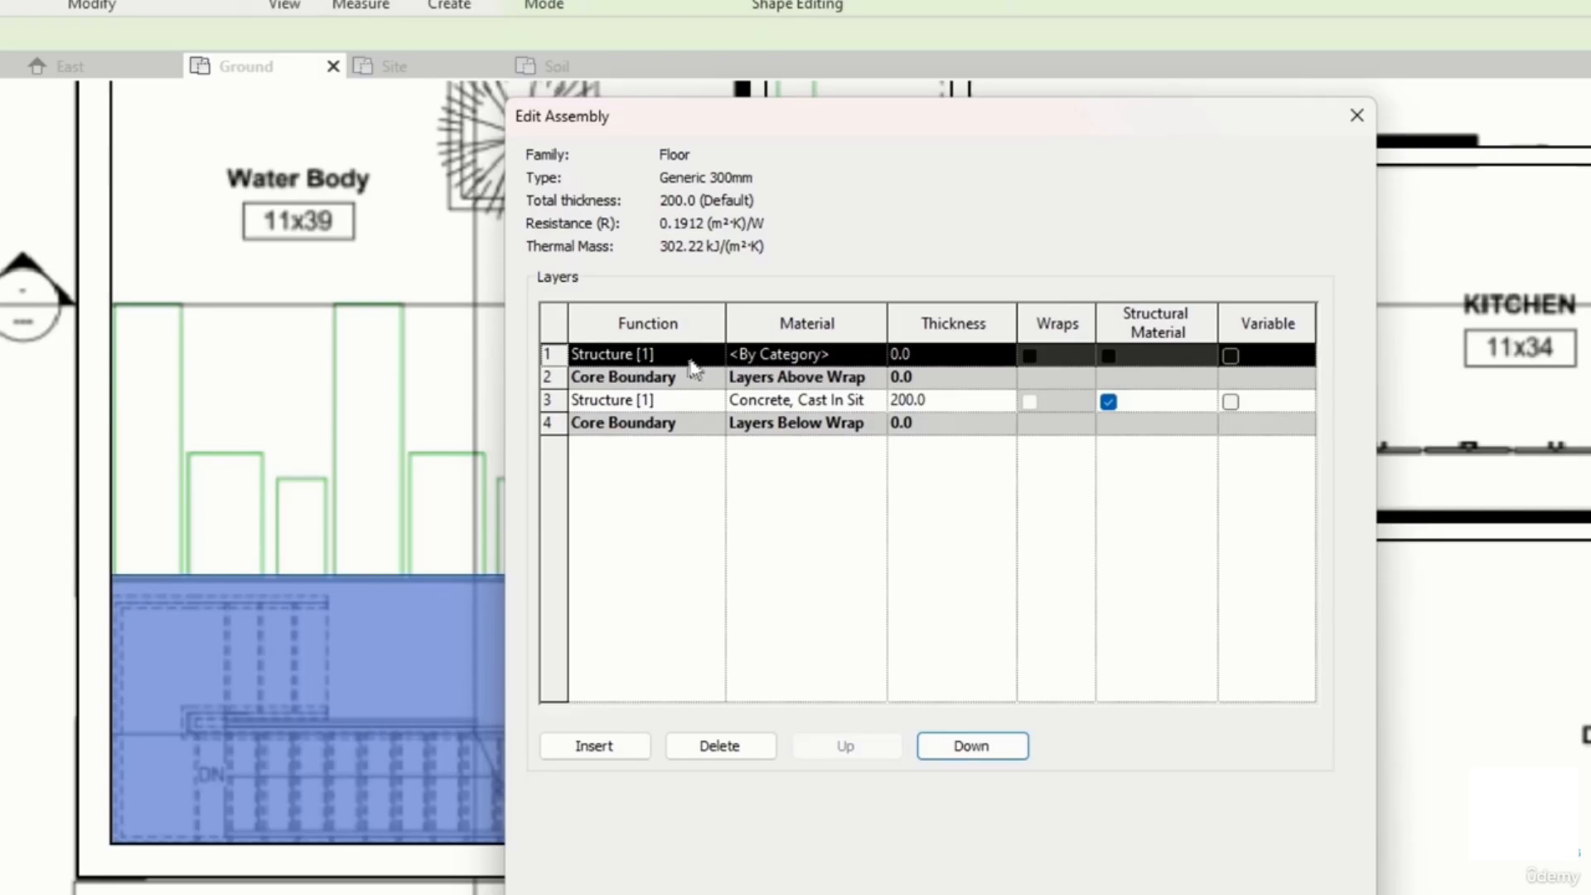
Step: Set the new top layer's material to Oak Flooring and its thickness to 100 mm, then apply the type changes
{"action": "left_click", "coordinate": [861, 358]}
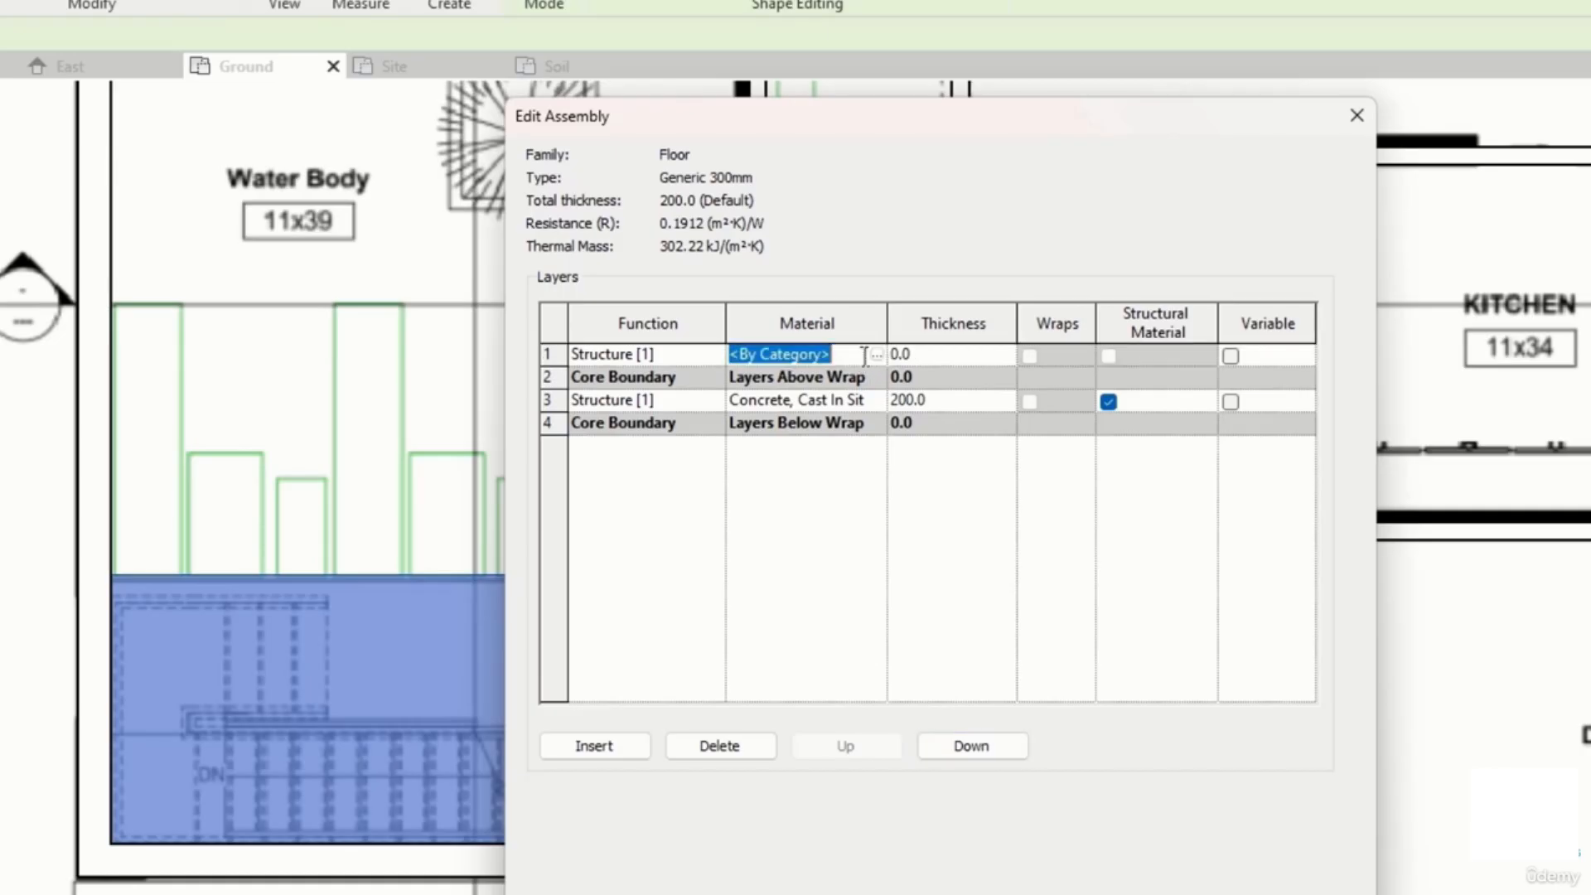
{"action": "left_click", "coordinate": [873, 356]}
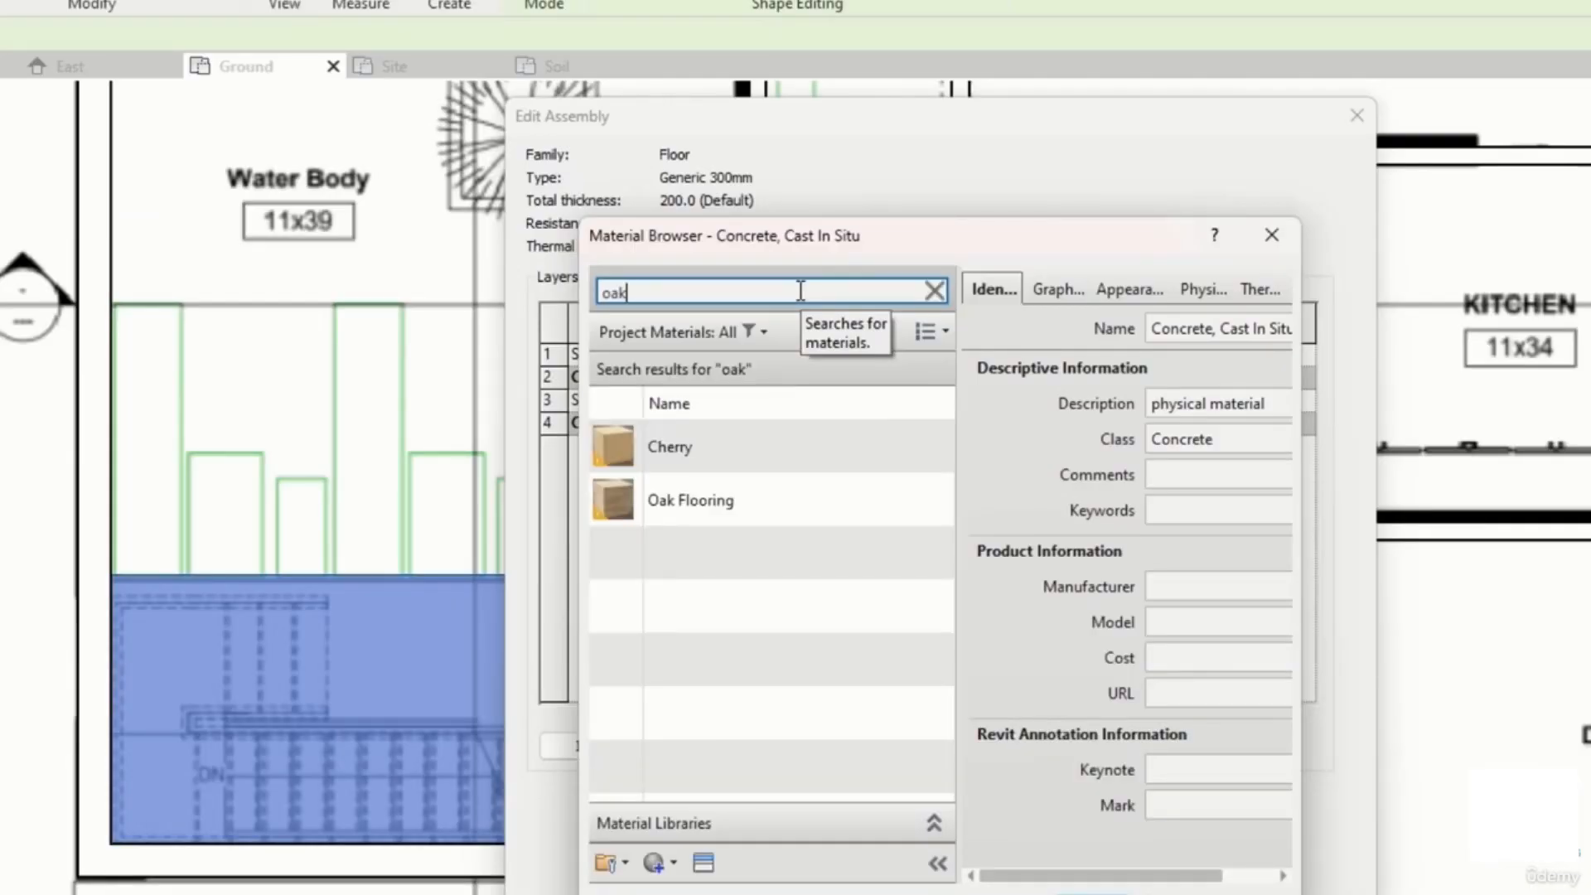
{"action": "left_click", "coordinate": [753, 505]}
{"action": "left_click", "coordinate": [1092, 894]}
{"action": "left_click", "coordinate": [902, 354]}
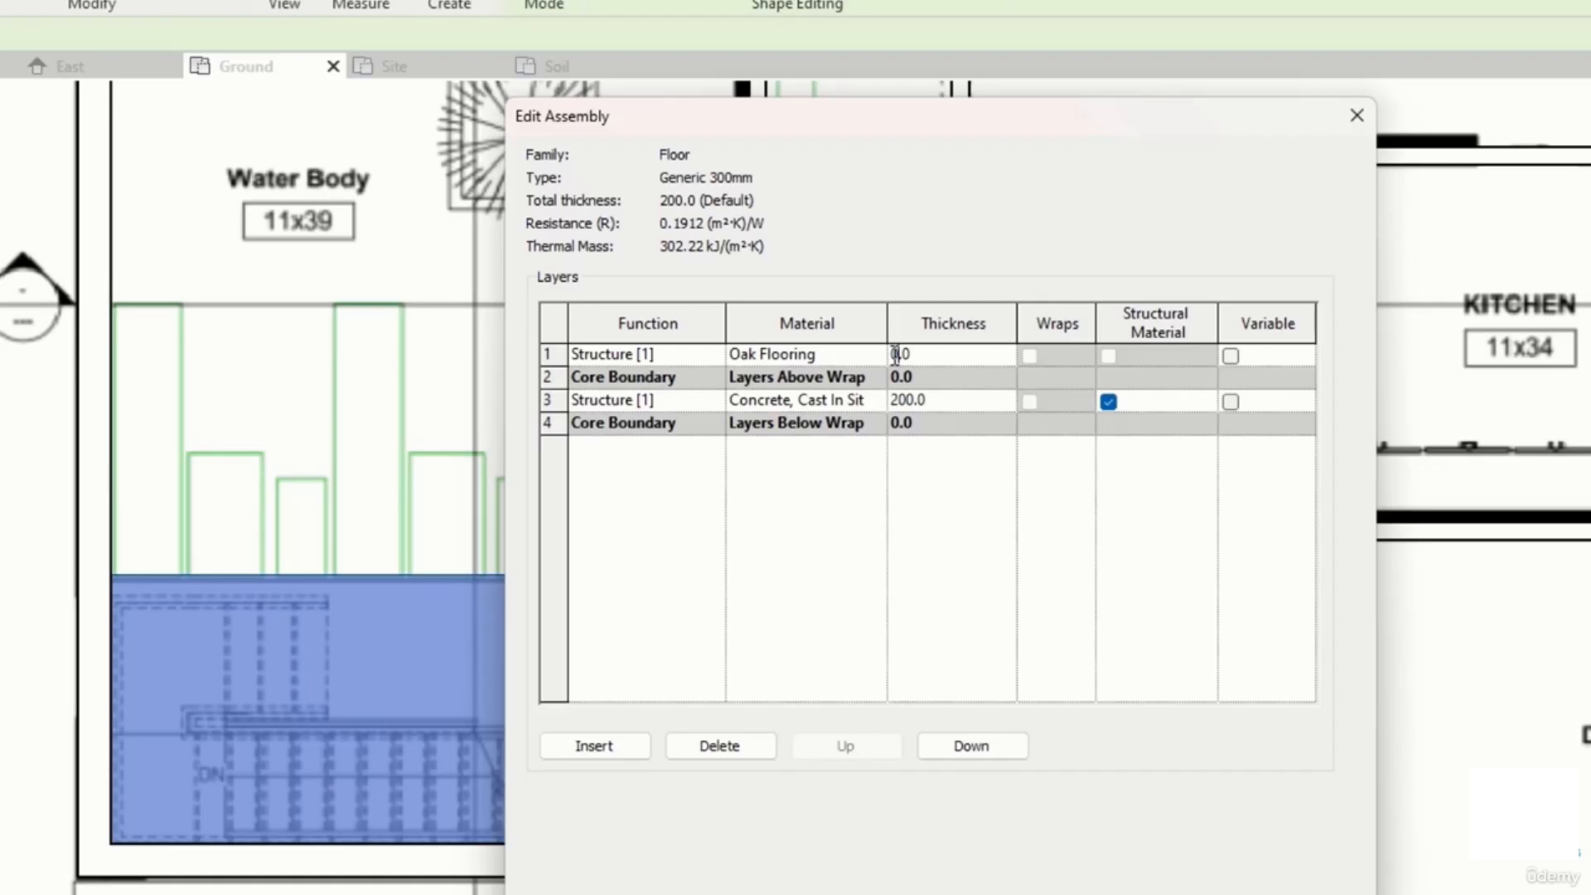
{"action": "type", "text": "100"}
{"action": "left_click", "coordinate": [1025, 564]}
{"action": "left_click", "coordinate": [976, 876]}
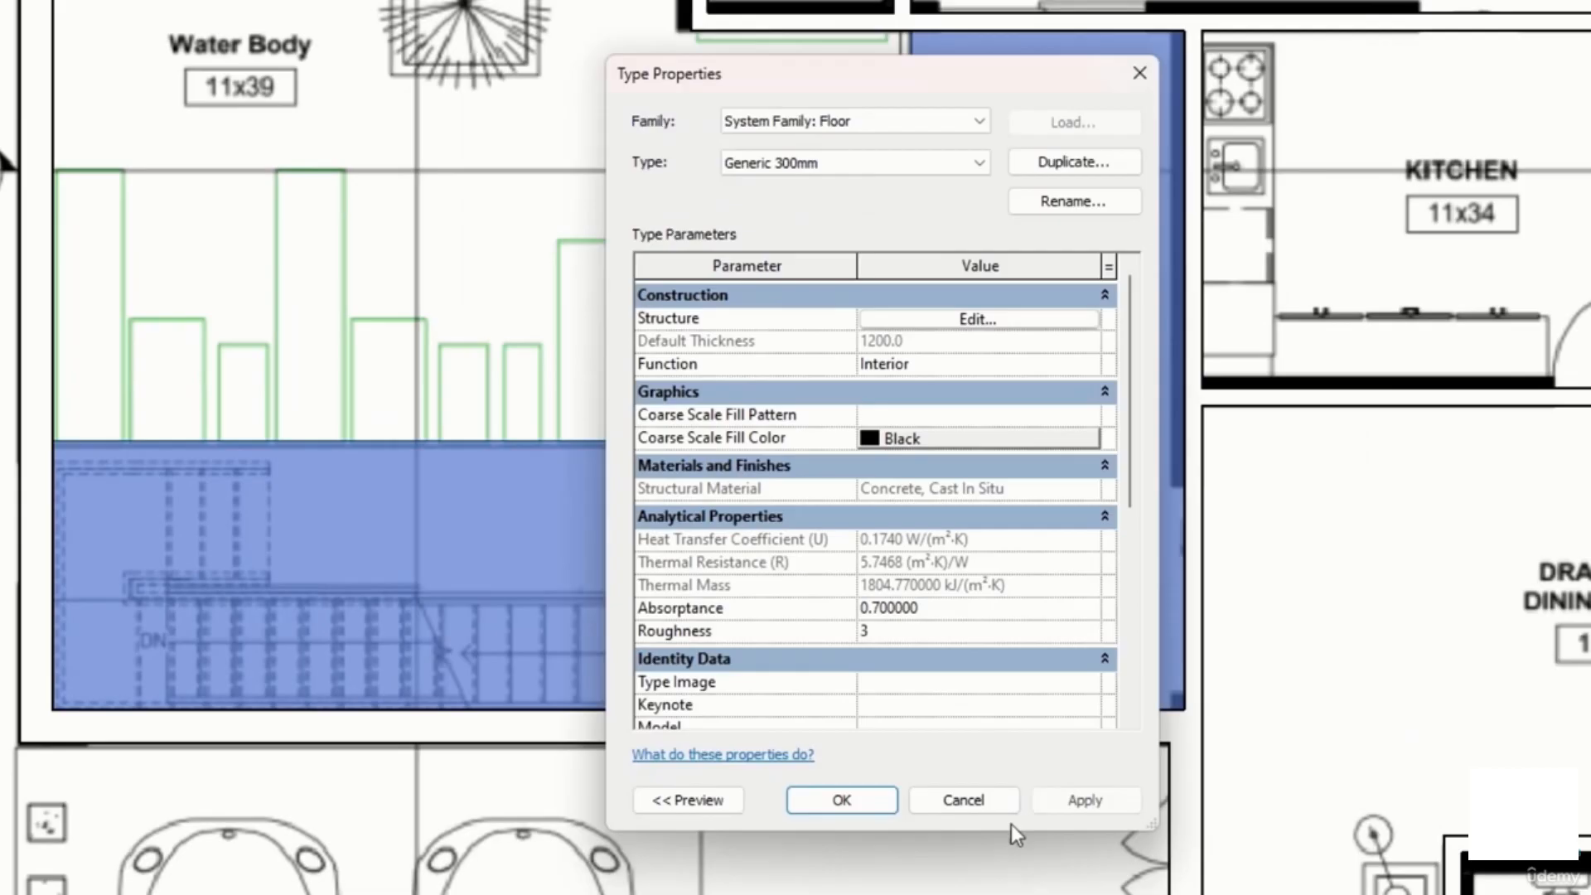
{"action": "left_click", "coordinate": [1054, 800]}
{"action": "left_click", "coordinate": [842, 800]}
Step: Pan and zoom around the floor plan to examine the remaining rooms
{"action": "key", "text": "Escape"}
{"action": "scroll", "coordinate": [714, 388], "scroll_direction": "up", "scroll_amount": 5}
{"action": "left_click", "coordinate": [667, 355]}
{"action": "scroll", "coordinate": [668, 355], "scroll_direction": "down", "scroll_amount": 5}
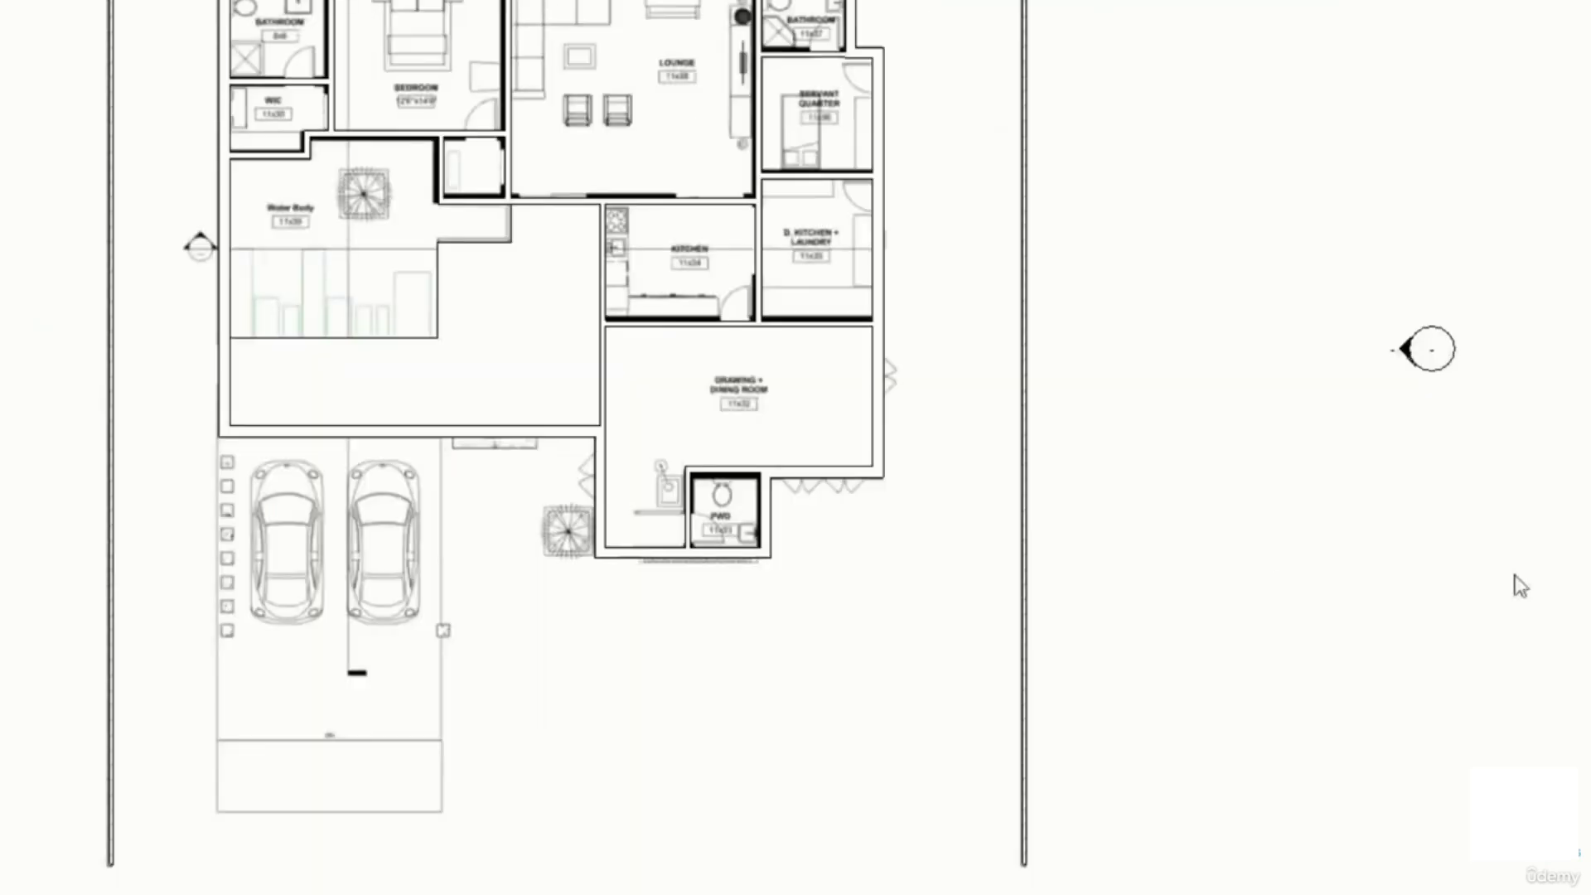
{"action": "scroll", "coordinate": [1077, 190], "scroll_direction": "down", "scroll_amount": 2}
{"action": "middle_click_drag", "start_coordinate": [1029, 254], "coordinate": [795, 645]}
{"action": "middle_click_drag", "start_coordinate": [837, 474], "coordinate": [874, 690]}
{"action": "middle_click_drag", "start_coordinate": [1040, 388], "coordinate": [953, 465]}
{"action": "scroll", "coordinate": [845, 334], "scroll_direction": "down", "scroll_amount": 1}
{"action": "middle_click_drag", "start_coordinate": [845, 334], "coordinate": [924, 556]}
{"action": "mouse_move", "coordinate": [899, 645]}
{"action": "middle_mouse_down"}
{"action": "mouse_move", "coordinate": [774, 413]}
{"action": "mouse_move", "coordinate": [829, 452]}
{"action": "middle_mouse_up"}
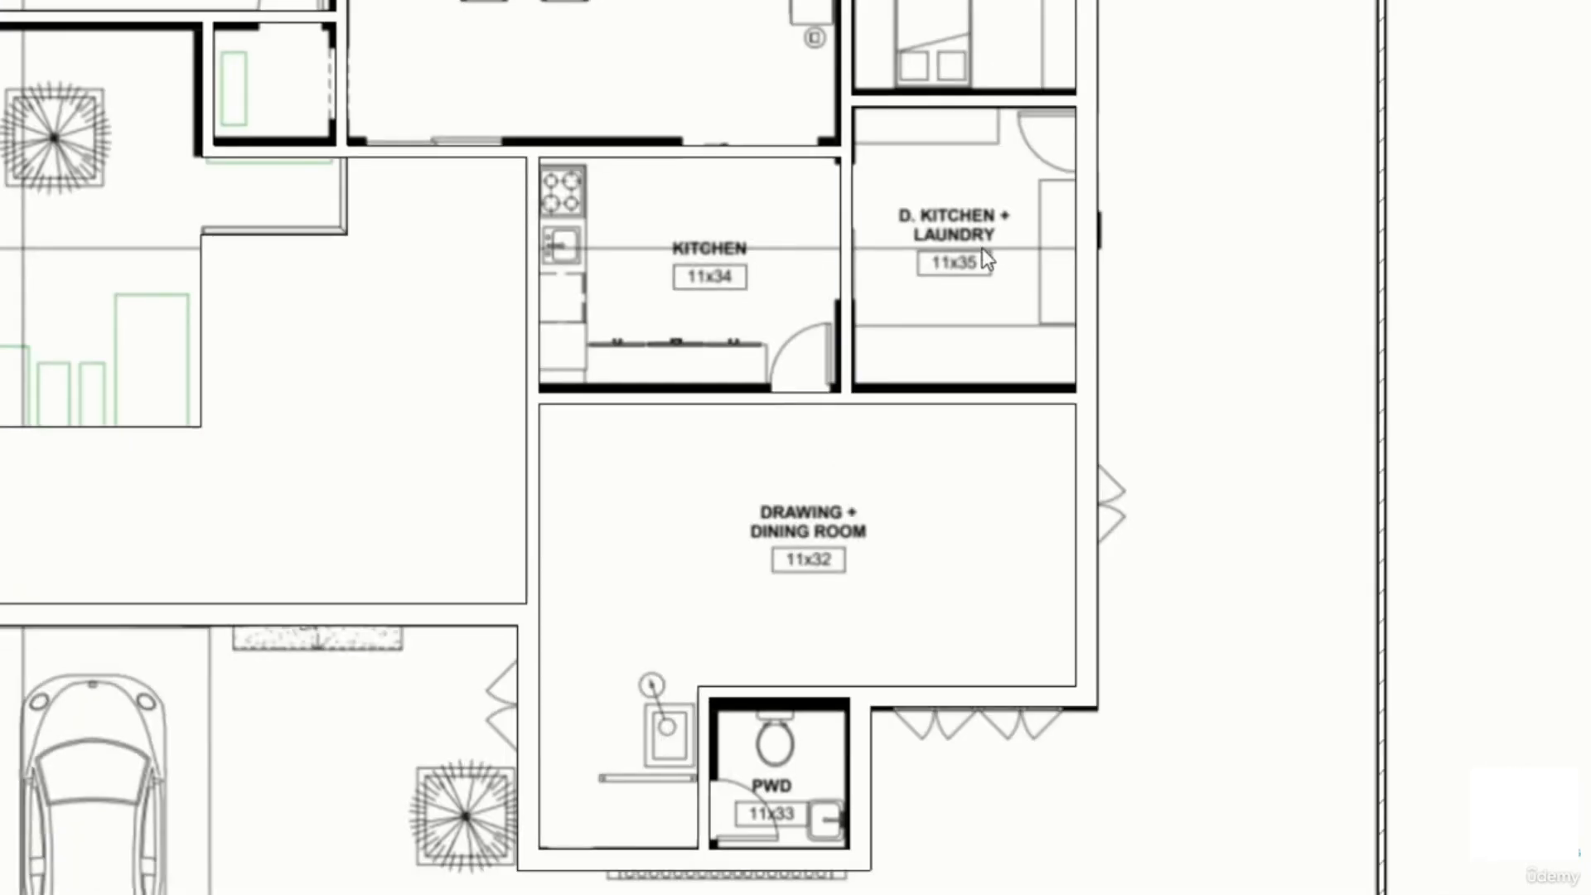
{"action": "middle_click_drag", "start_coordinate": [982, 247], "coordinate": [972, 494]}
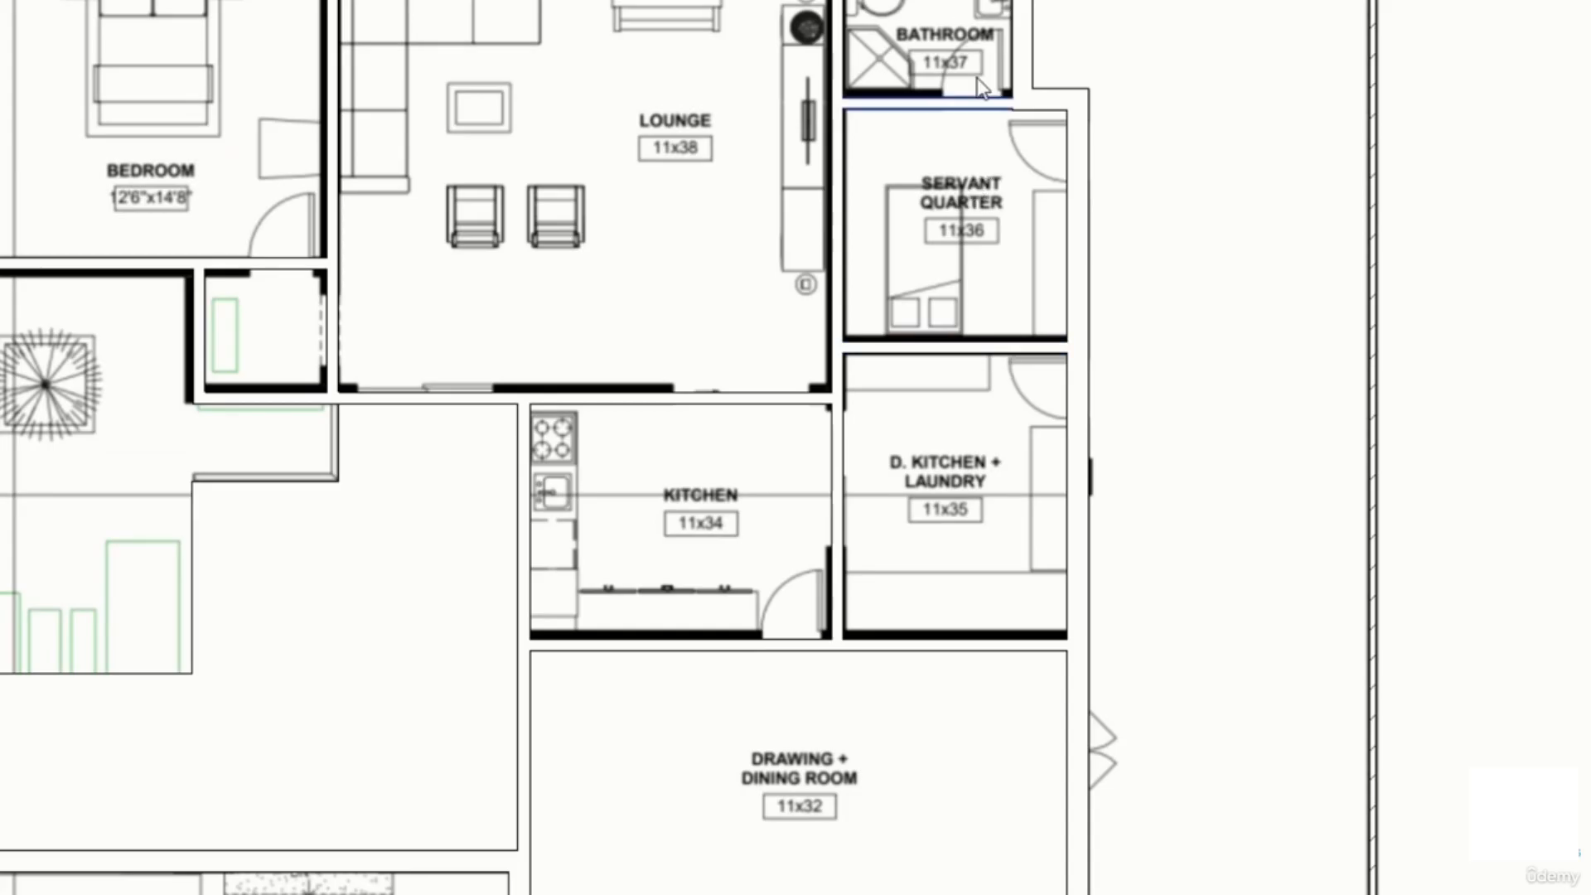
{"action": "middle_click_drag", "start_coordinate": [469, 219], "coordinate": [795, 233]}
{"action": "middle_click_drag", "start_coordinate": [431, 416], "coordinate": [468, 317]}
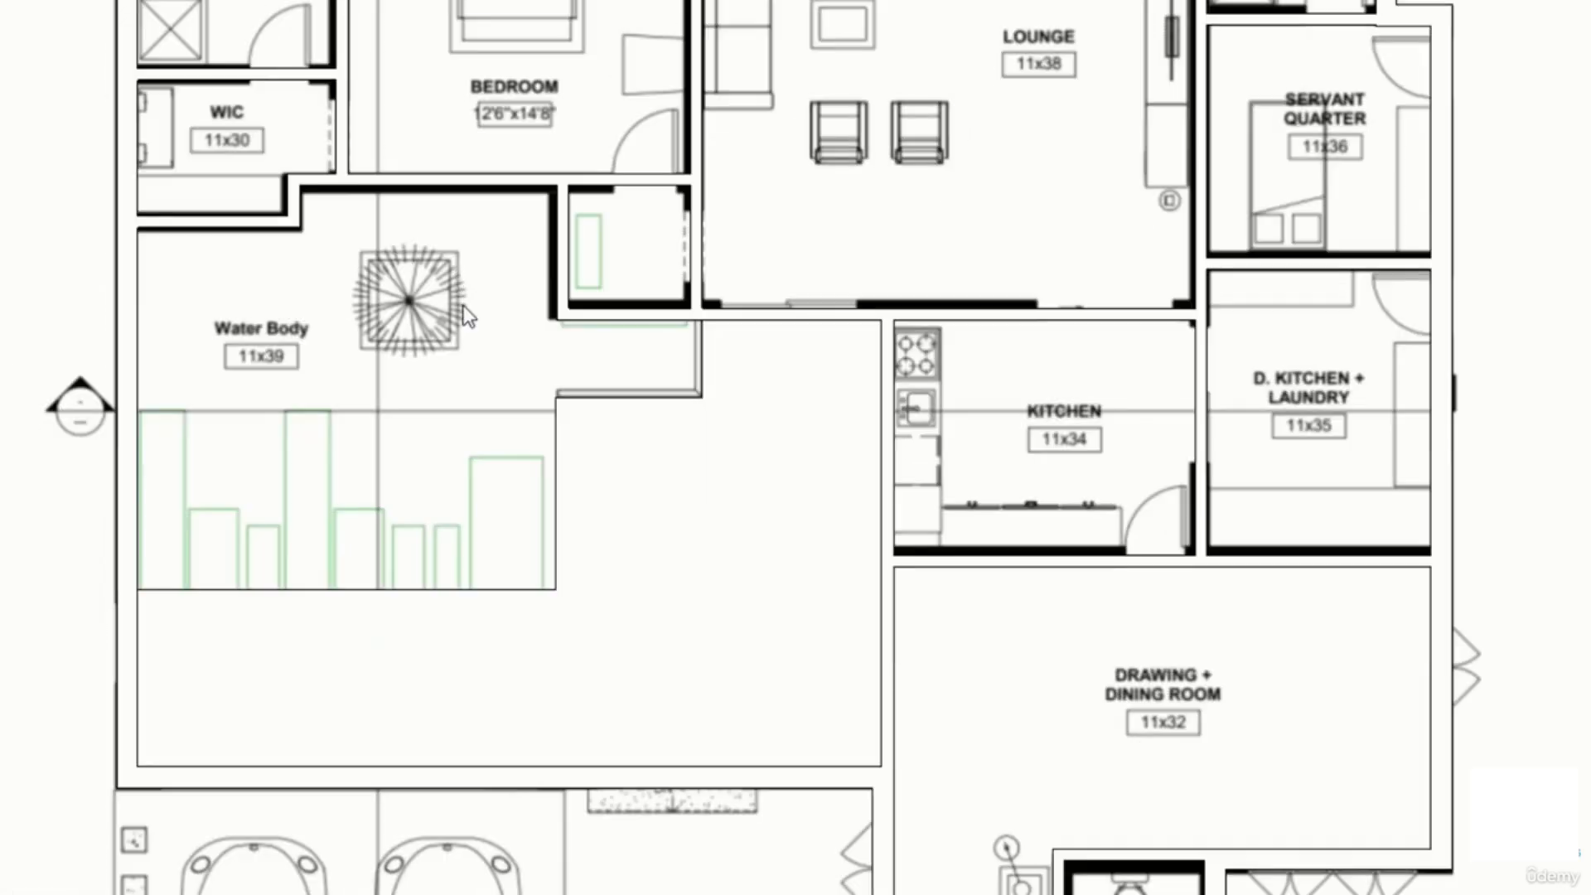
{"action": "middle_click_drag", "start_coordinate": [630, 365], "coordinate": [541, 239]}
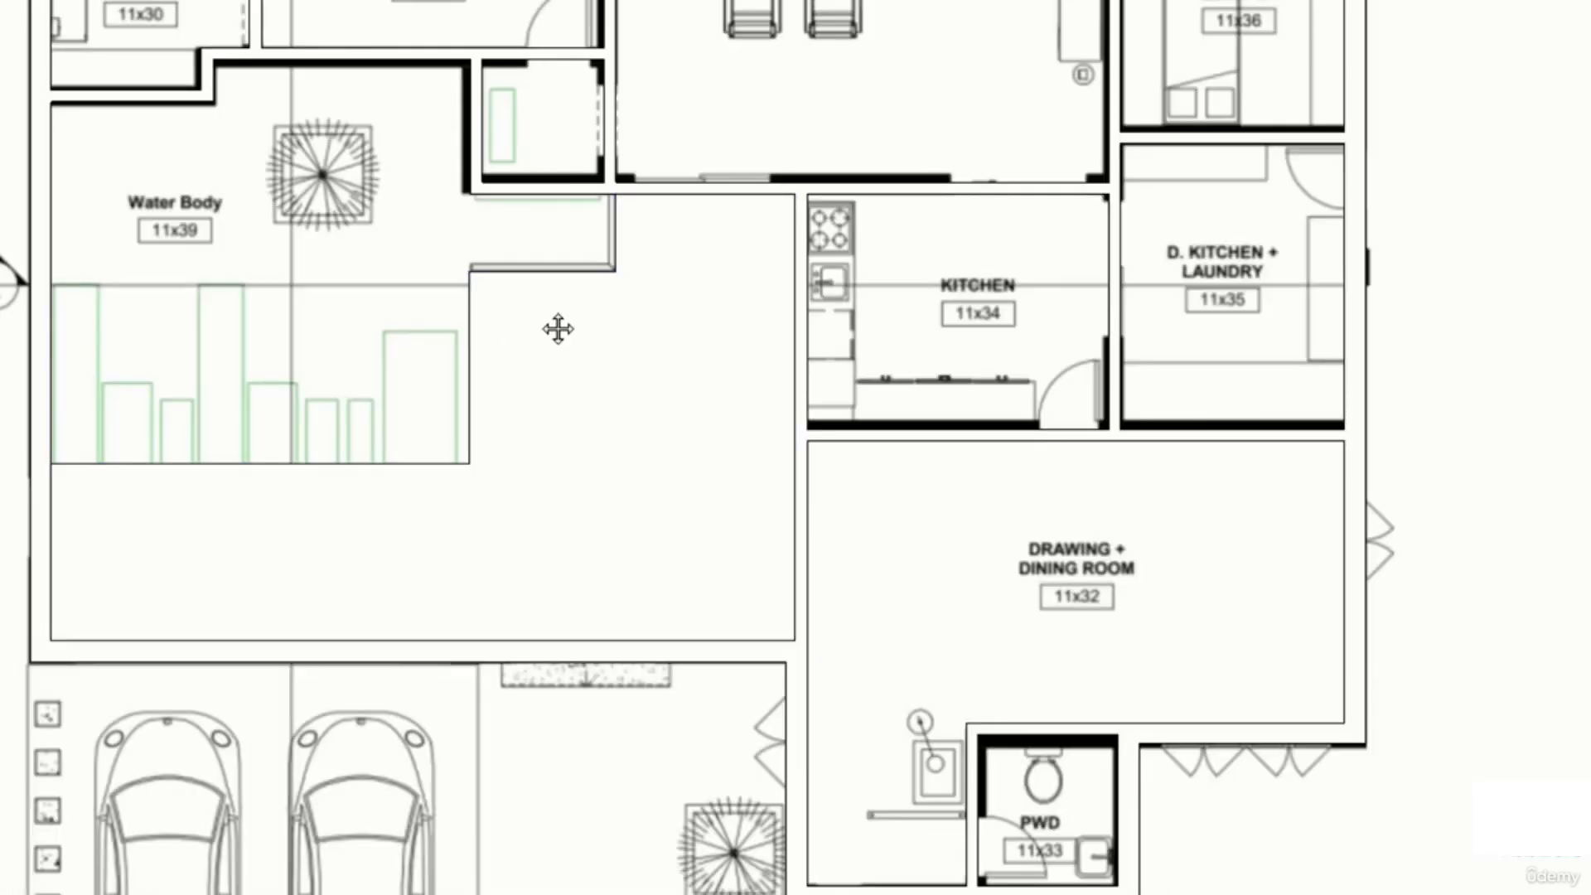
{"action": "middle_click_drag", "start_coordinate": [557, 328], "coordinate": [475, 385]}
{"action": "scroll", "coordinate": [570, 512], "scroll_direction": "down", "scroll_amount": 1}
{"action": "middle_click_drag", "start_coordinate": [517, 570], "coordinate": [438, 454]}
{"action": "middle_click_drag", "start_coordinate": [675, 187], "coordinate": [611, 415]}
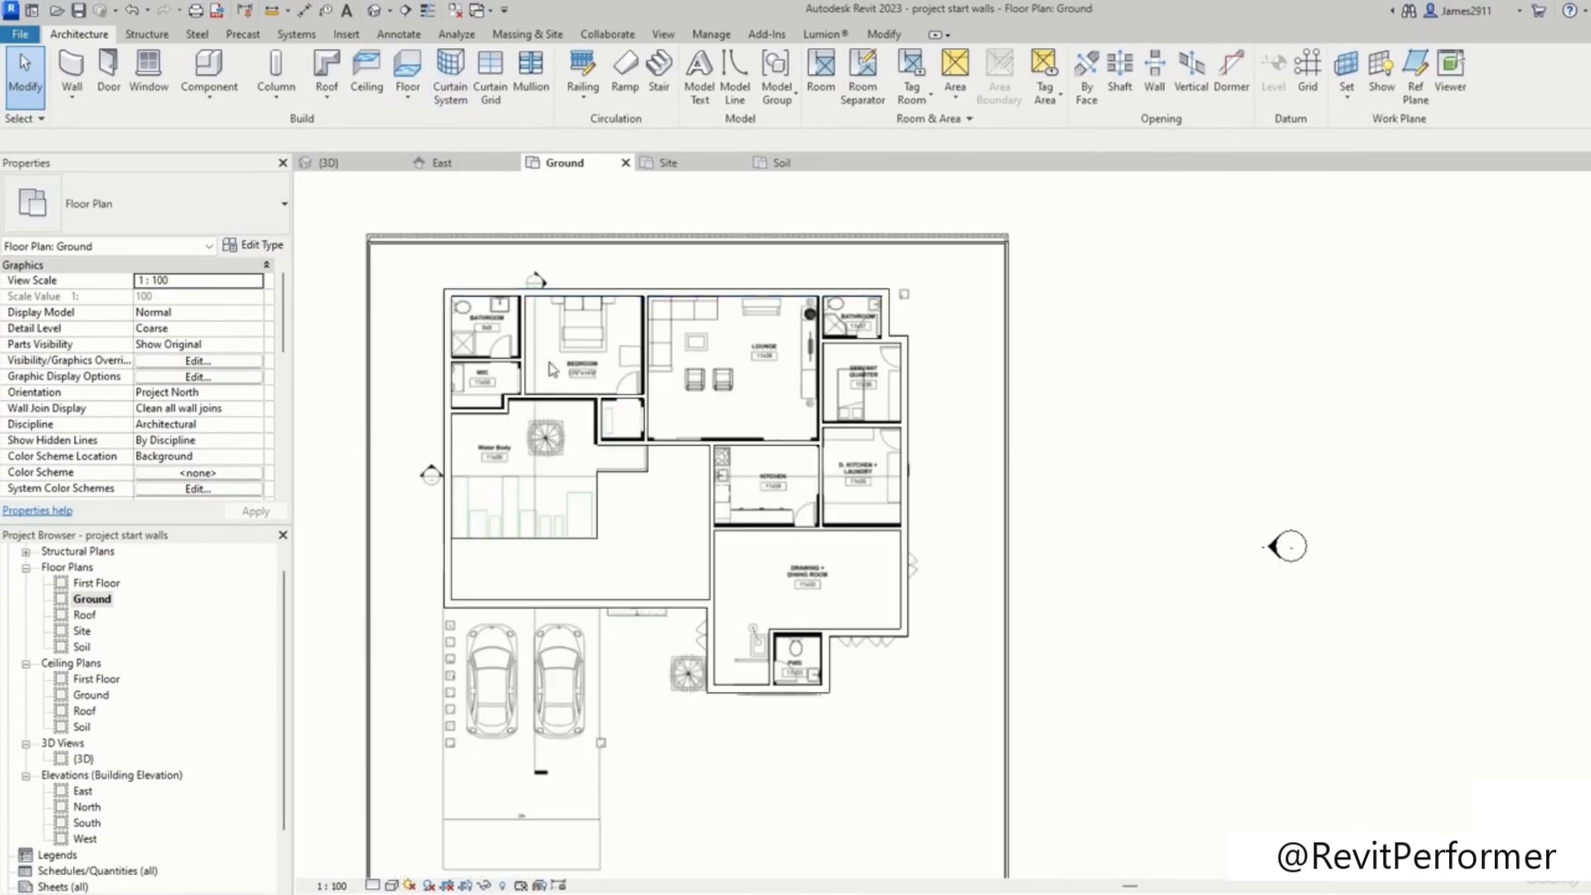
Step: Start a new floor and duplicate the Generic 300mm type as Generic 300mm 2
{"action": "left_click", "coordinate": [407, 67]}
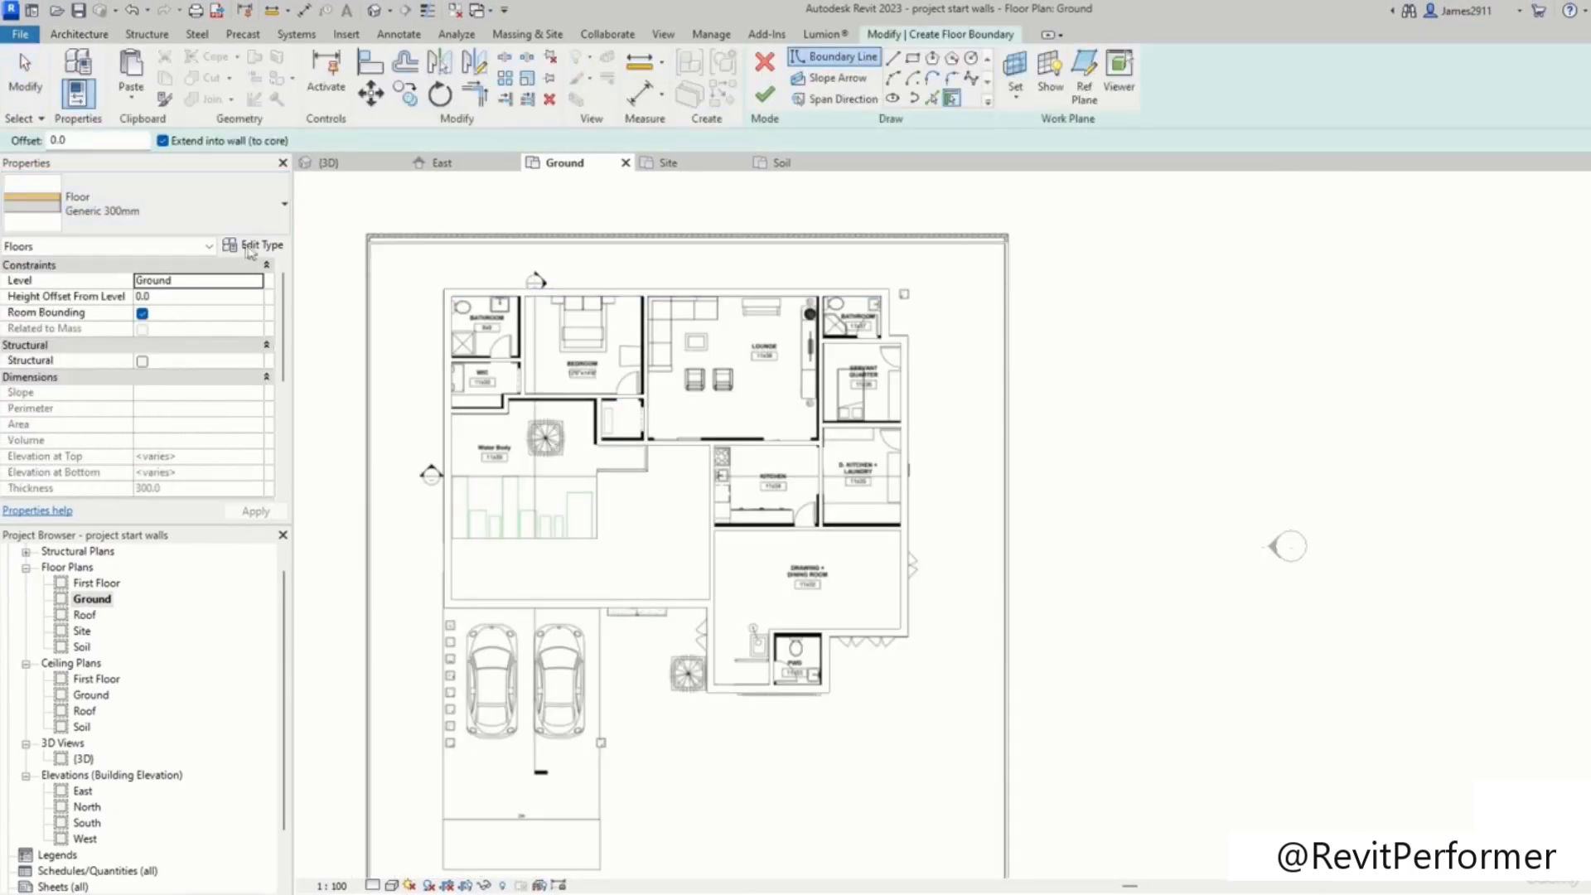
{"action": "left_click", "coordinate": [250, 246]}
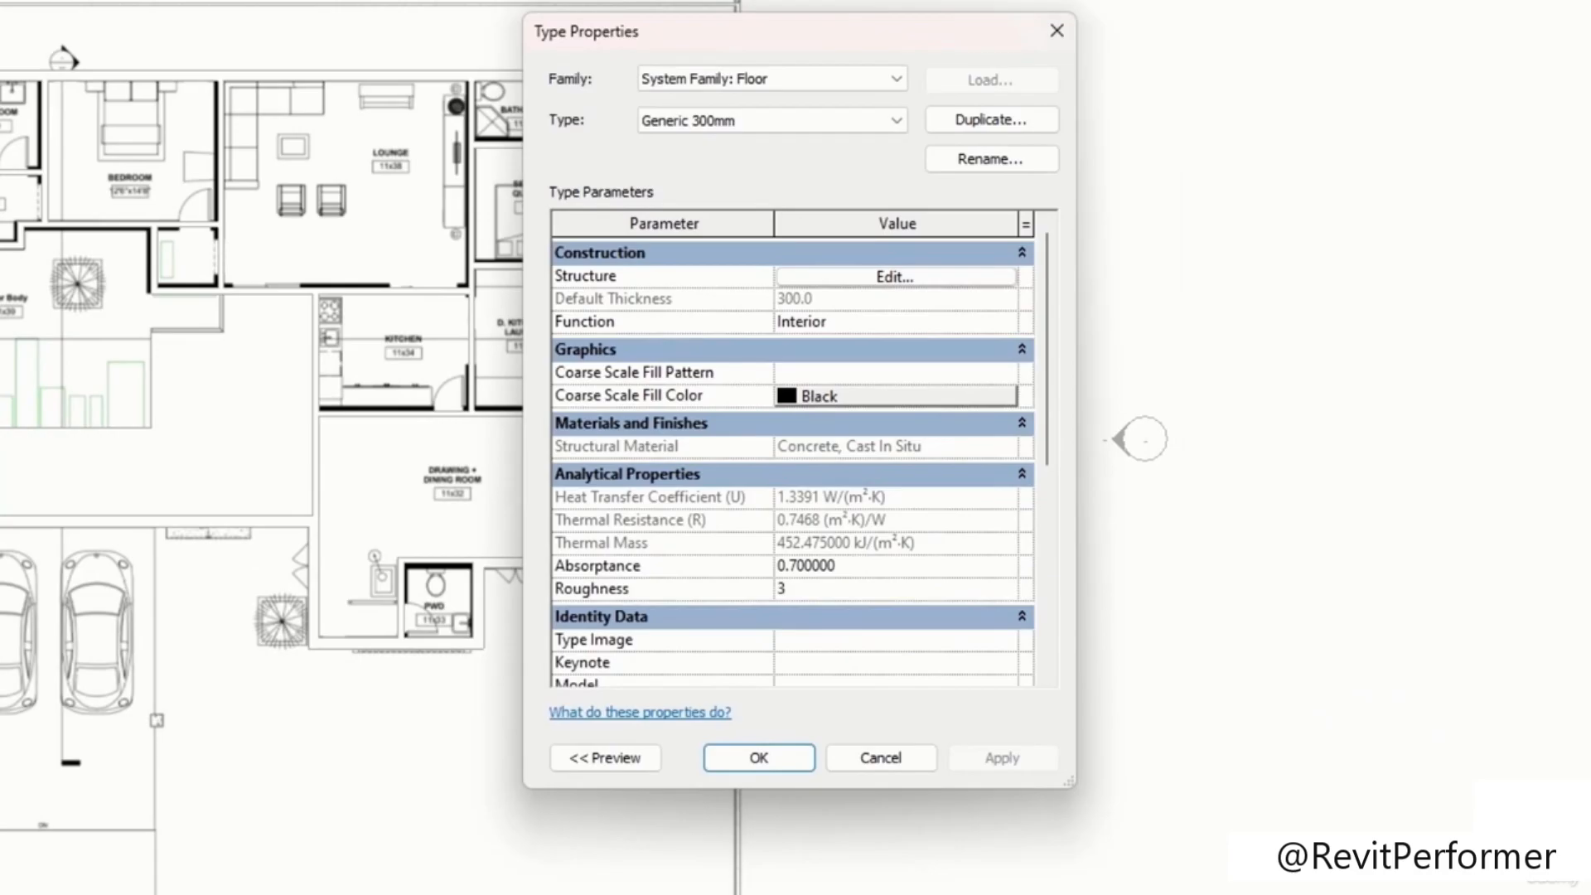
{"action": "left_click", "coordinate": [997, 122]}
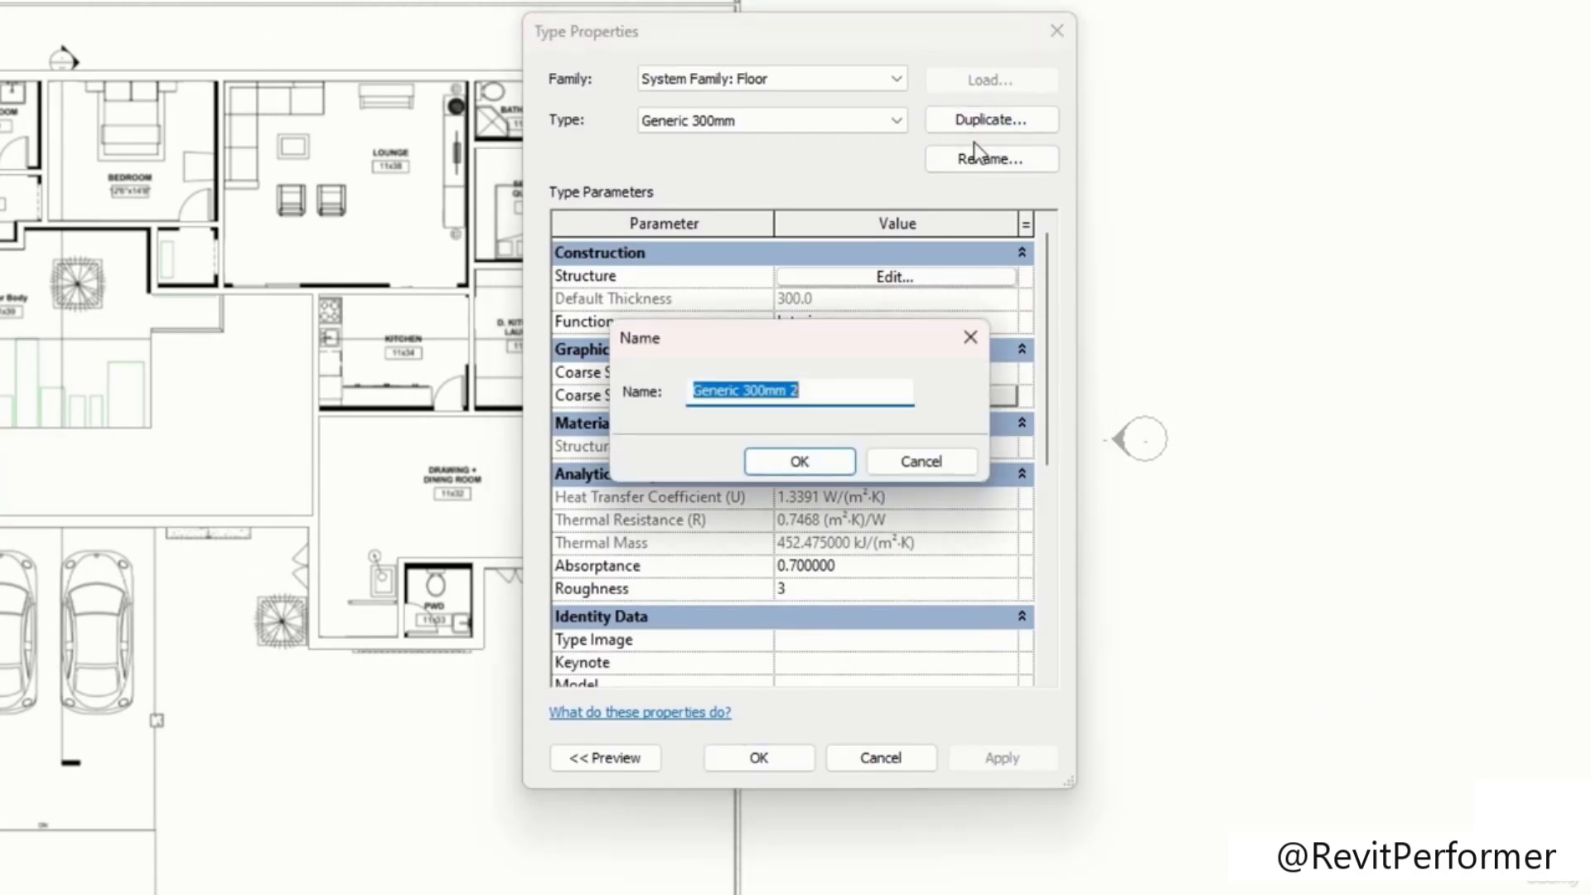
{"action": "left_click", "coordinate": [783, 460]}
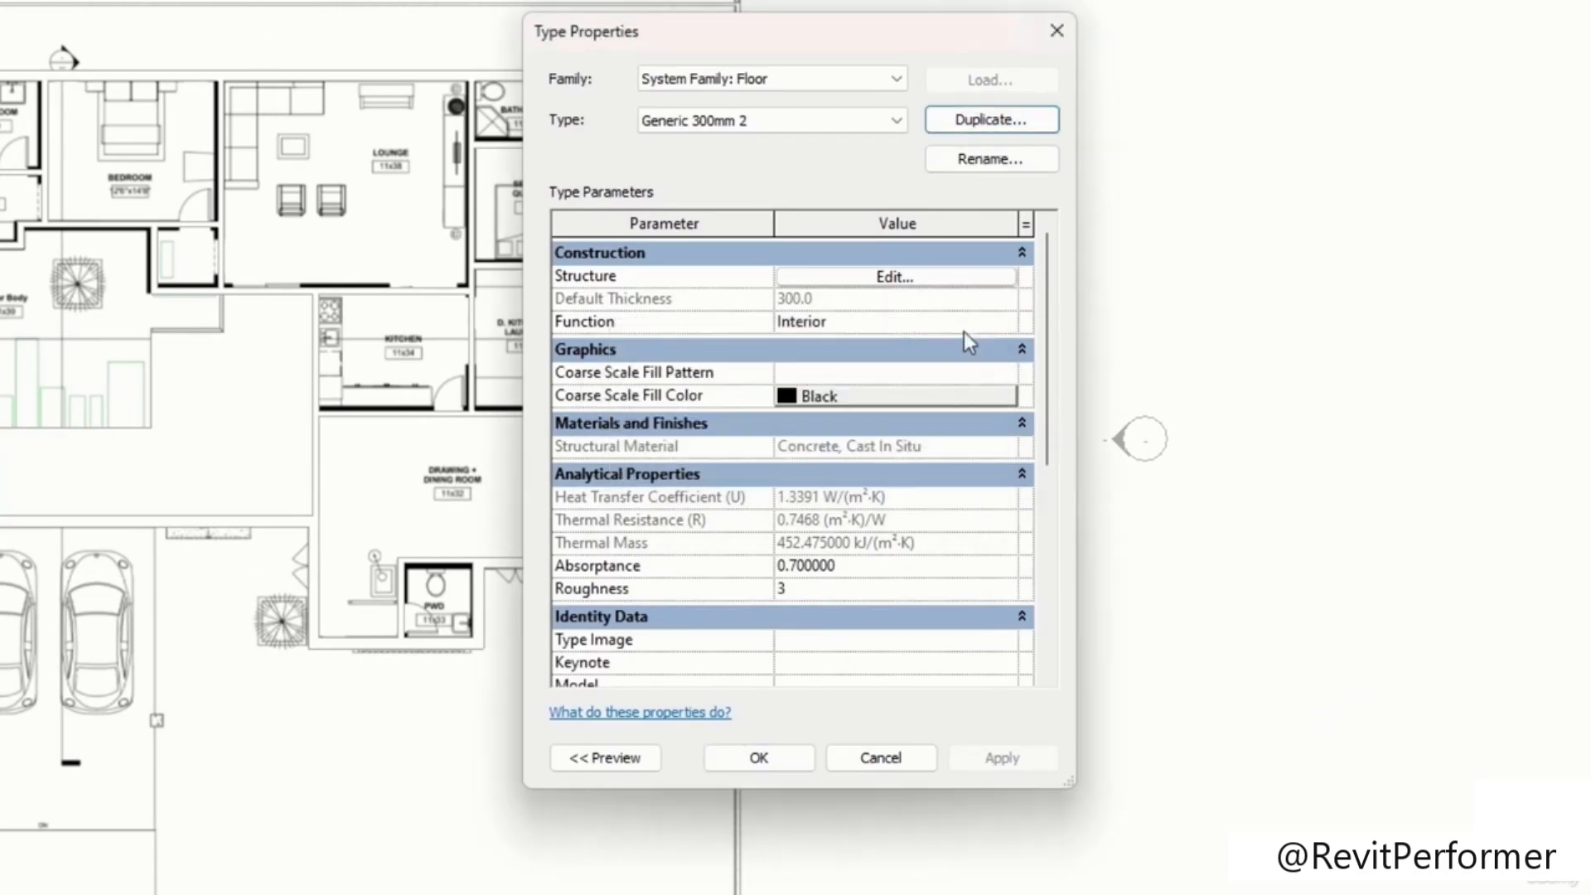
Step: Edit the structure of Generic 300mm 2 and open the material browser for its top Oak Flooring layer
{"action": "left_click", "coordinate": [952, 284]}
{"action": "left_click", "coordinate": [794, 271]}
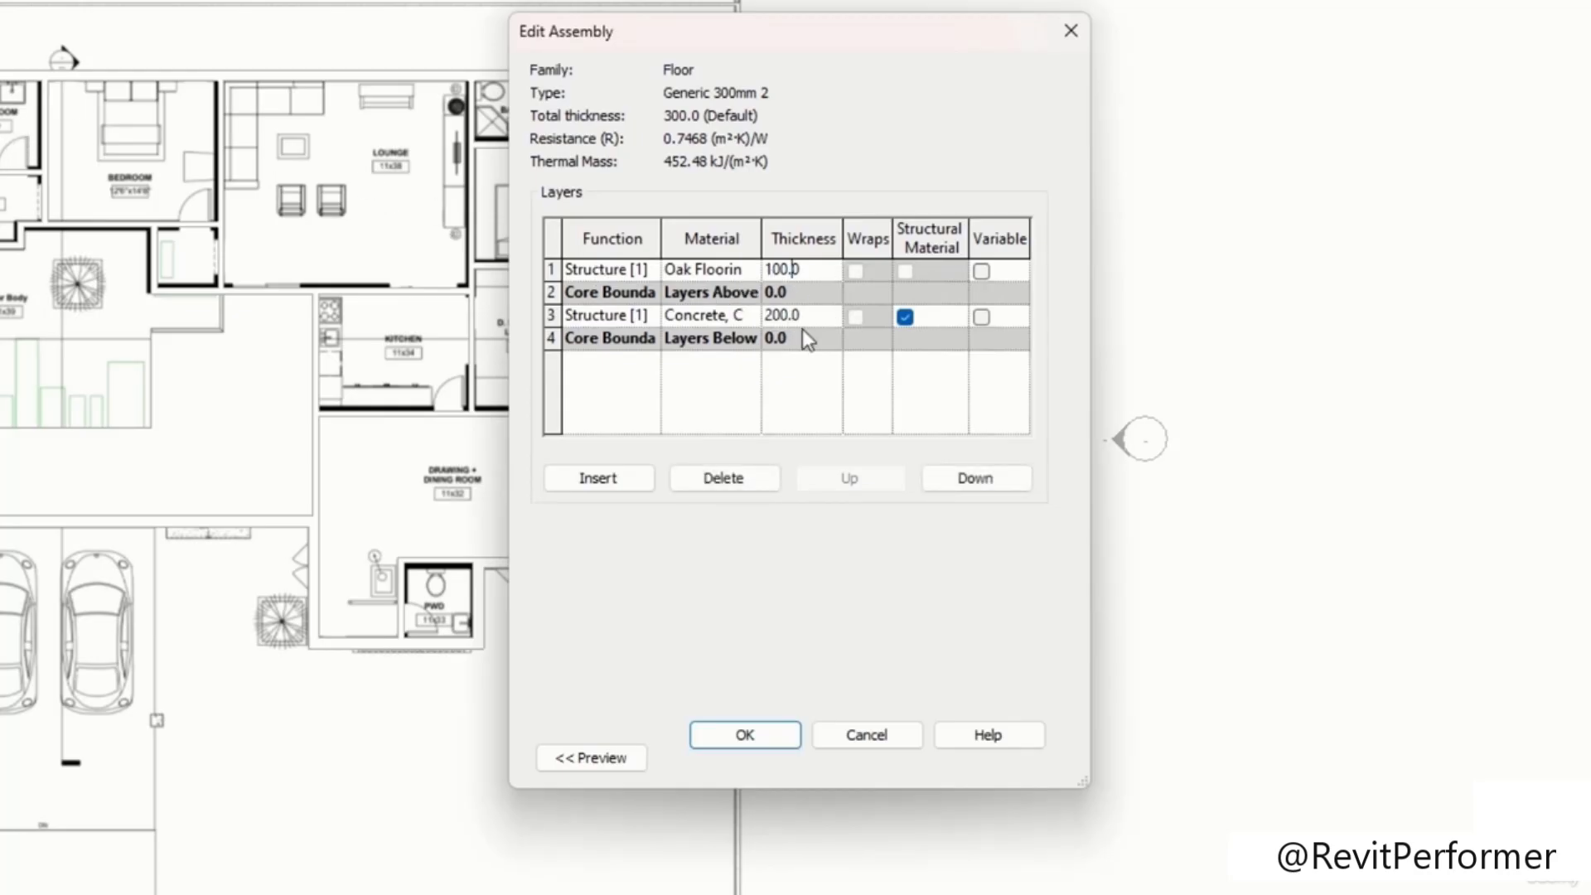
{"action": "left_click", "coordinate": [749, 272]}
{"action": "left_click", "coordinate": [750, 271]}
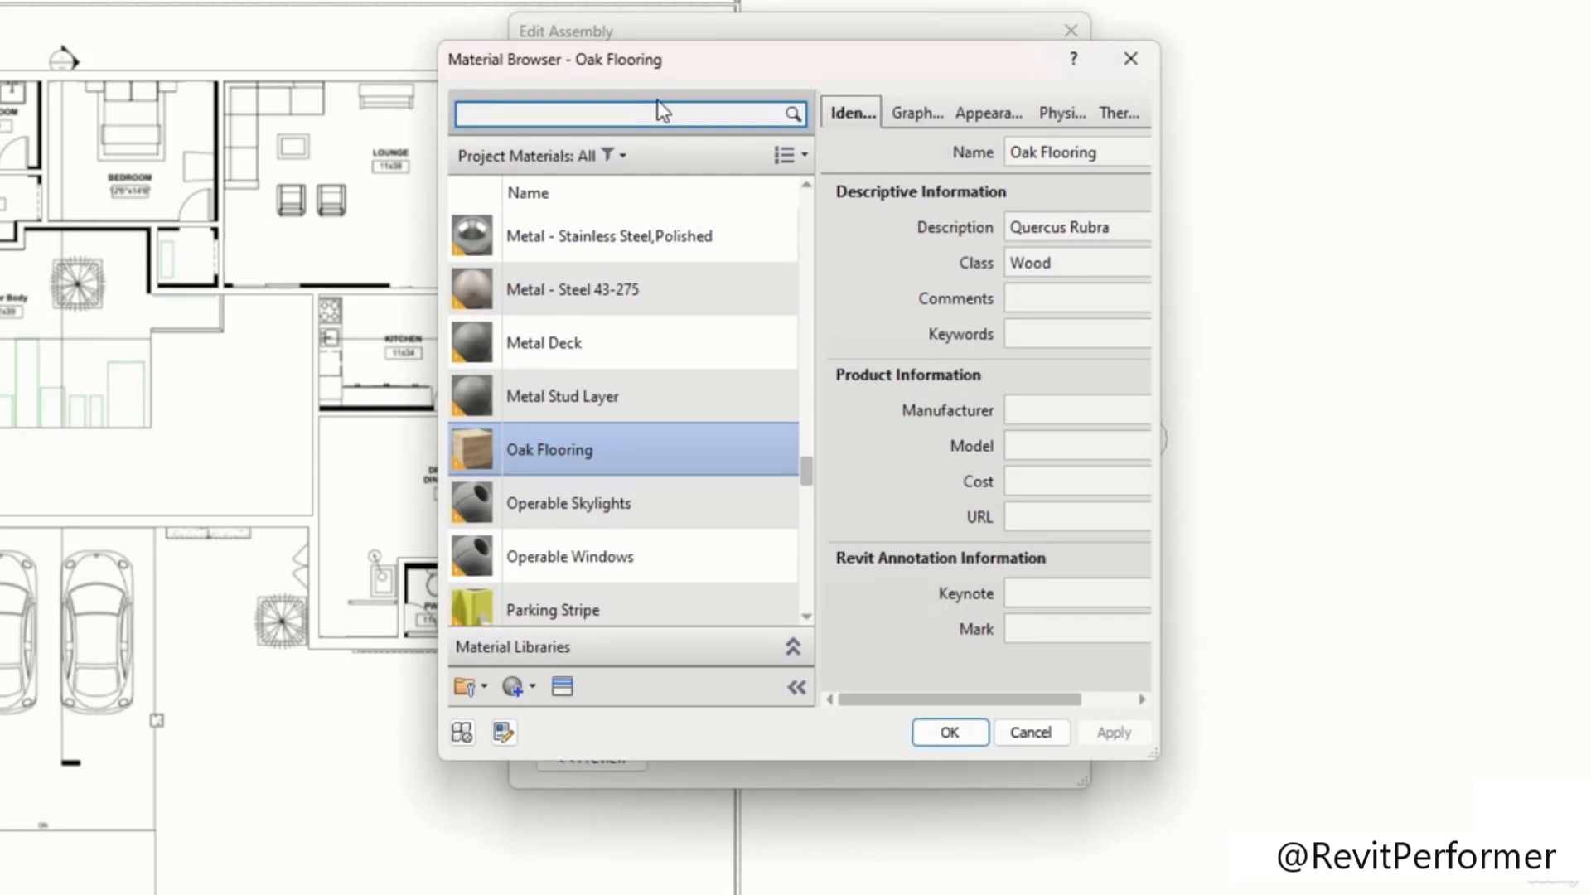
Step: Search the project materials for tiles
{"action": "left_click", "coordinate": [660, 110]}
{"action": "type", "text": "tiles"}
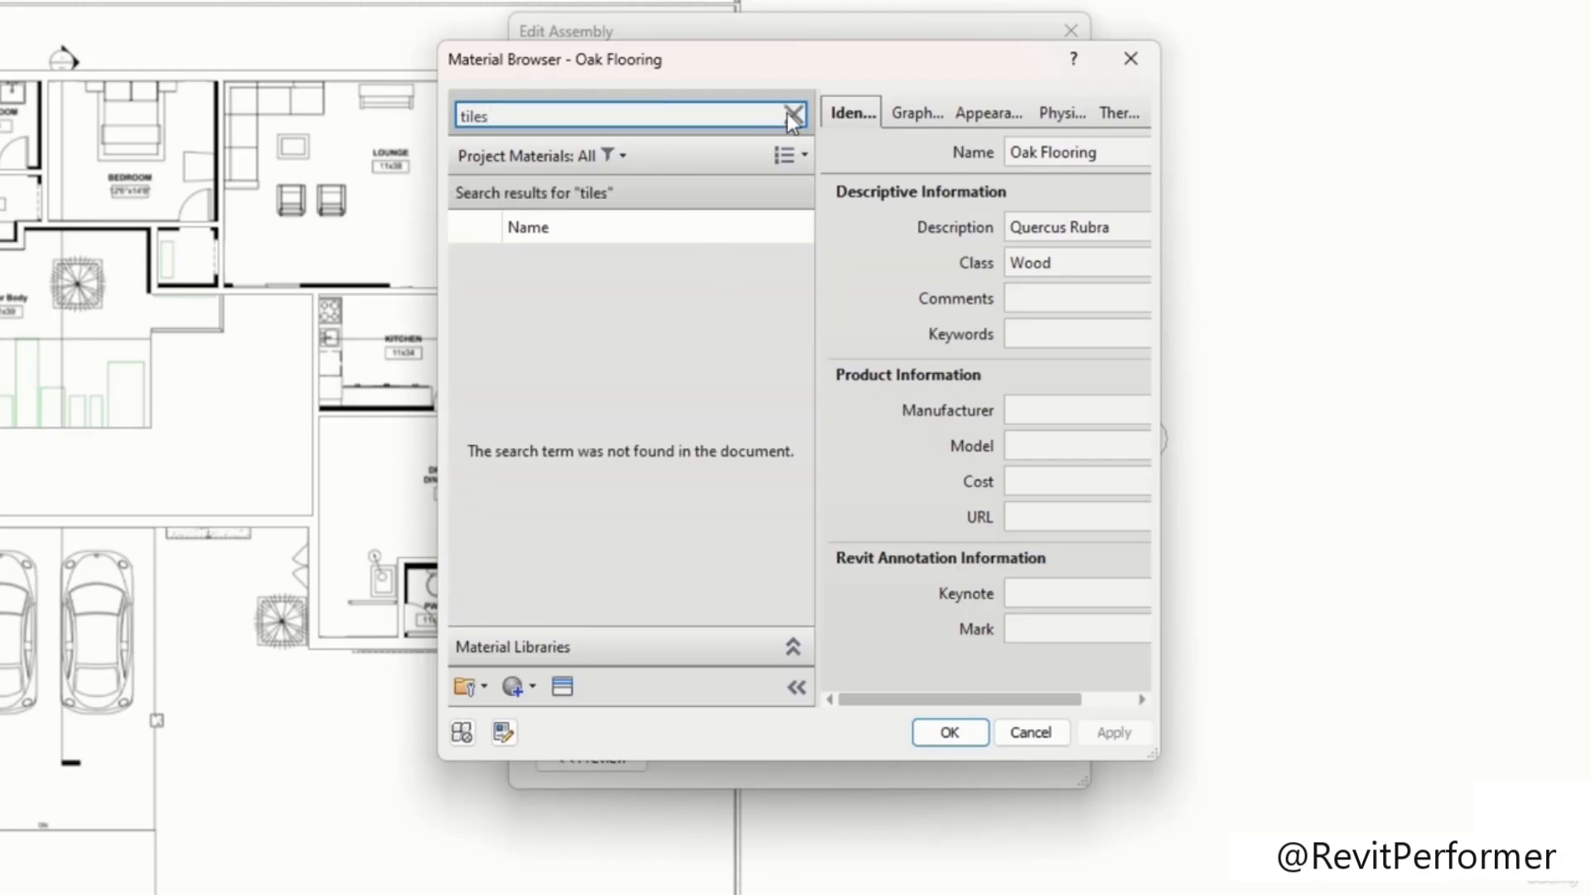
{"action": "key", "text": "BackSpace"}
{"action": "key", "text": "BackSpace"}
{"action": "key", "text": "BackSpace"}
{"action": "key", "text": "BackSpace"}
{"action": "key", "text": "BackSpace"}
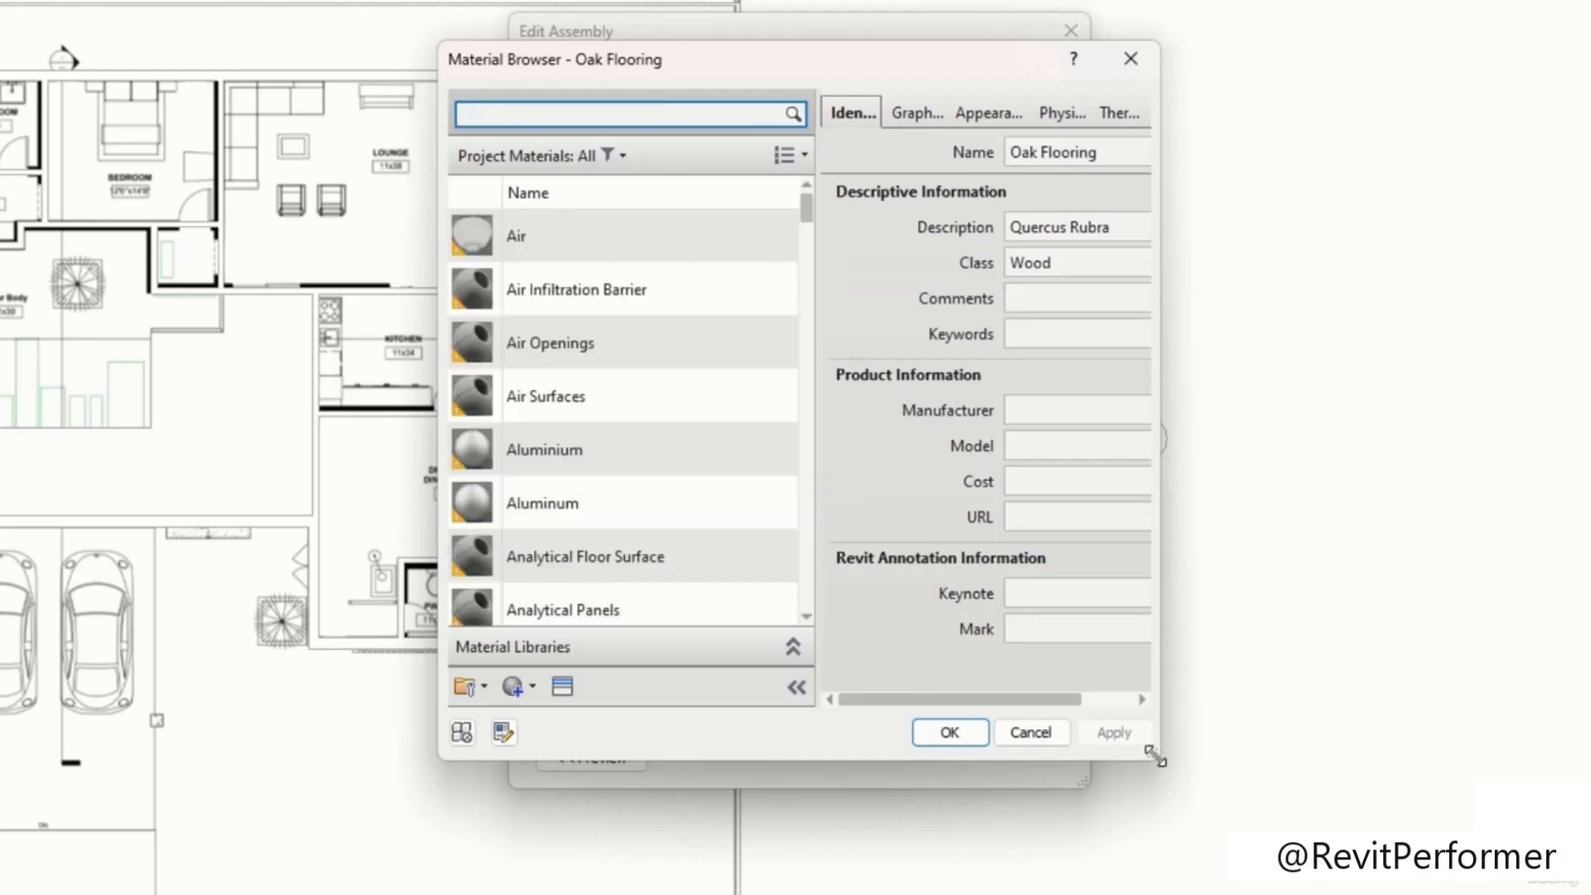
Step: Enlarge the material browser and expand the material library panel to show the AEC Materials categories
{"action": "left_click_drag", "start_coordinate": [1154, 754], "coordinate": [1231, 893]}
{"action": "left_click_drag", "start_coordinate": [866, 70], "coordinate": [639, 0]}
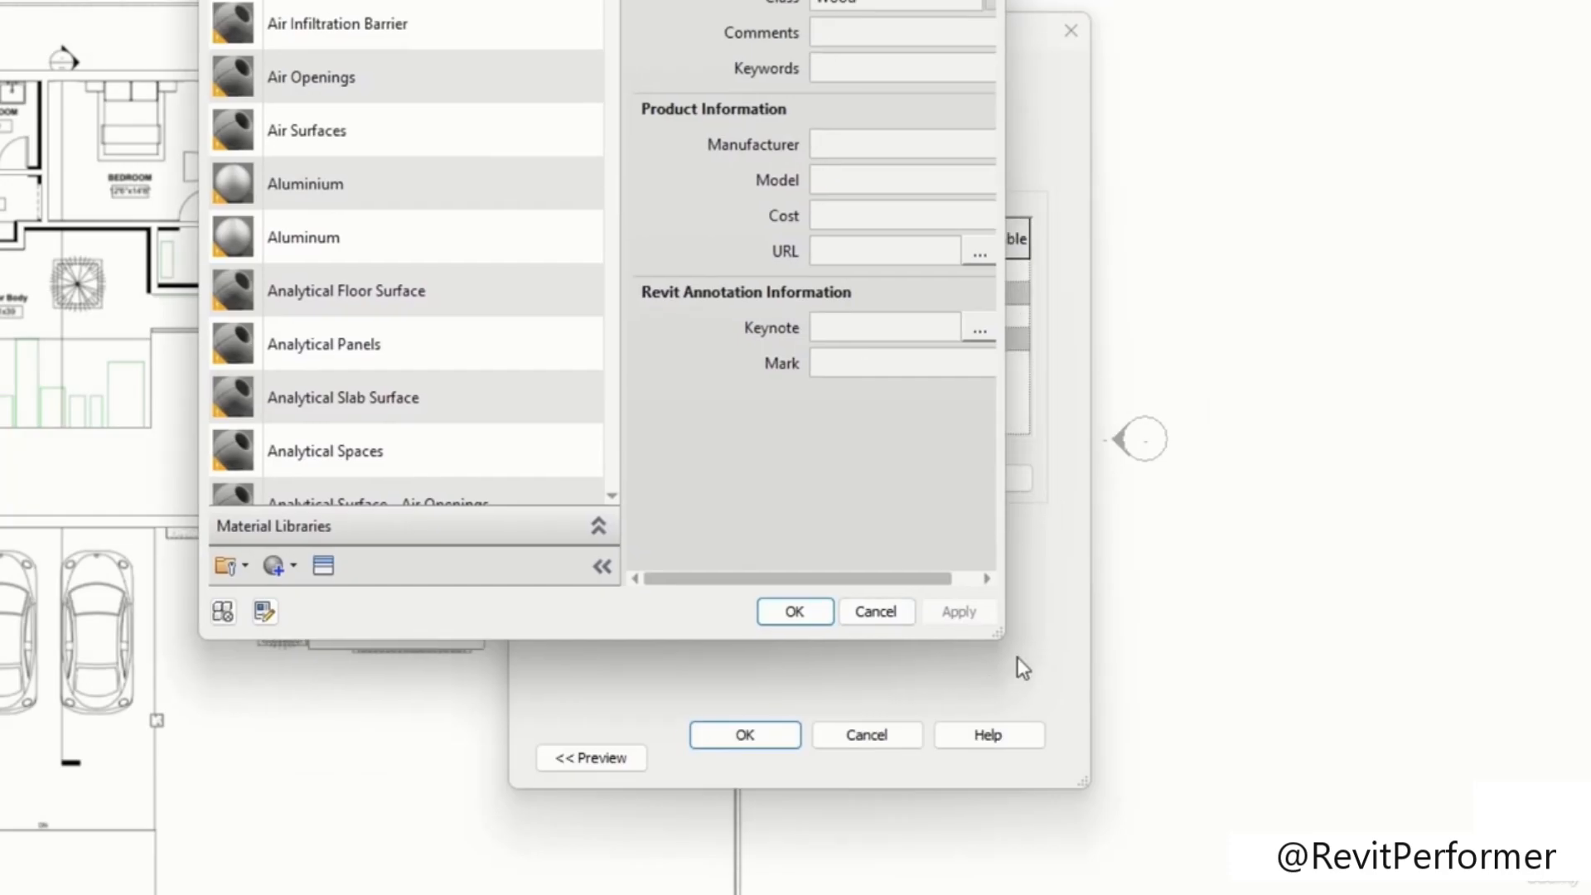
{"action": "left_click_drag", "start_coordinate": [995, 636], "coordinate": [663, 689]}
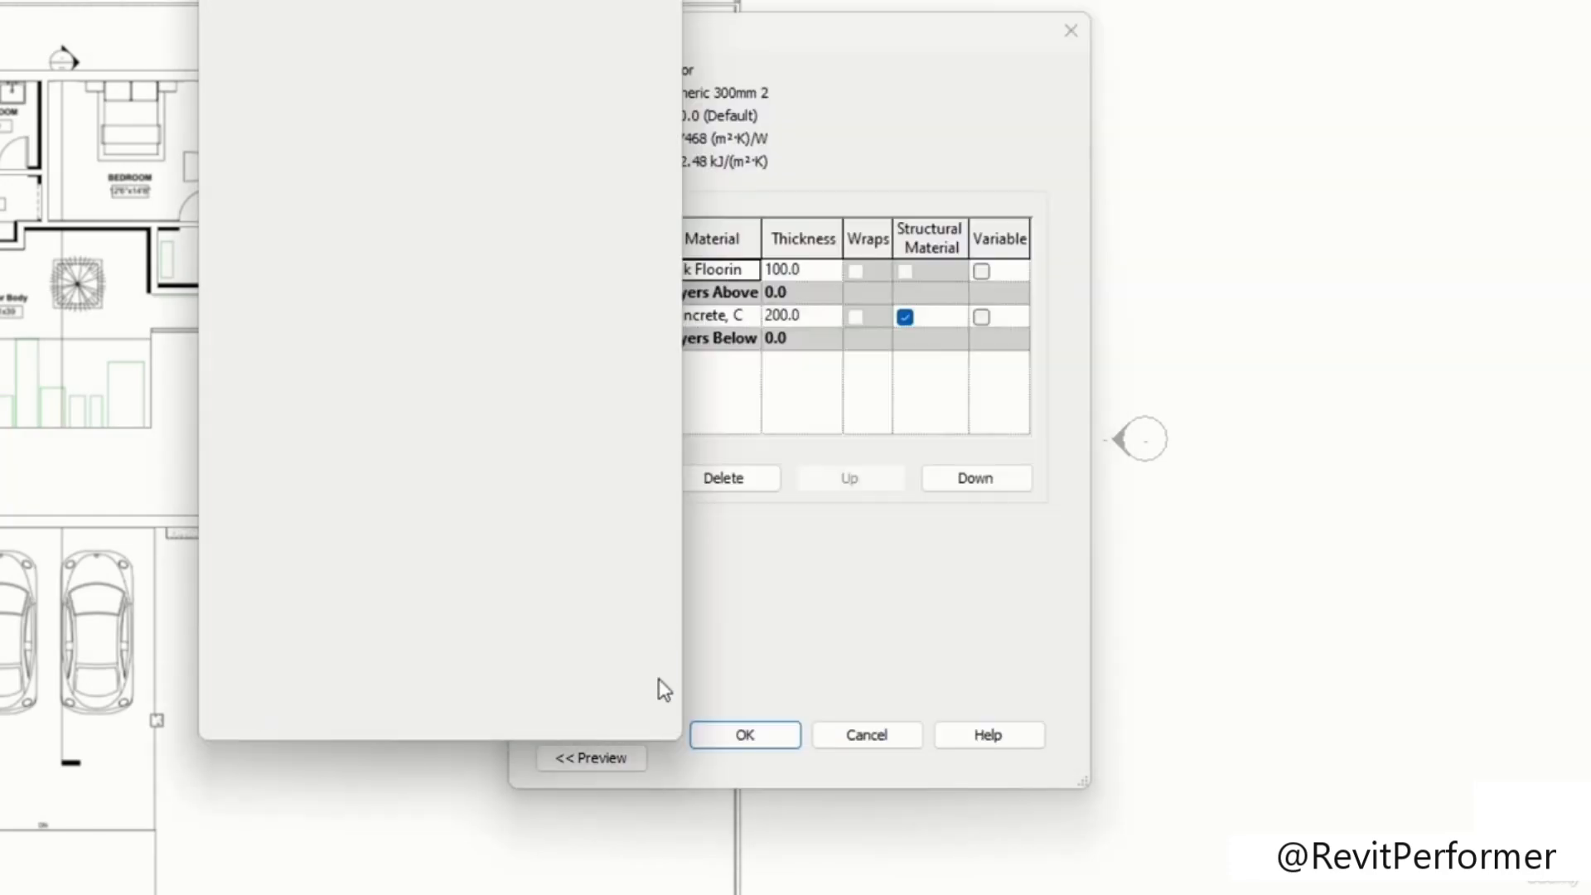
{"action": "left_click", "coordinate": [654, 666]}
{"action": "left_click", "coordinate": [552, 627]}
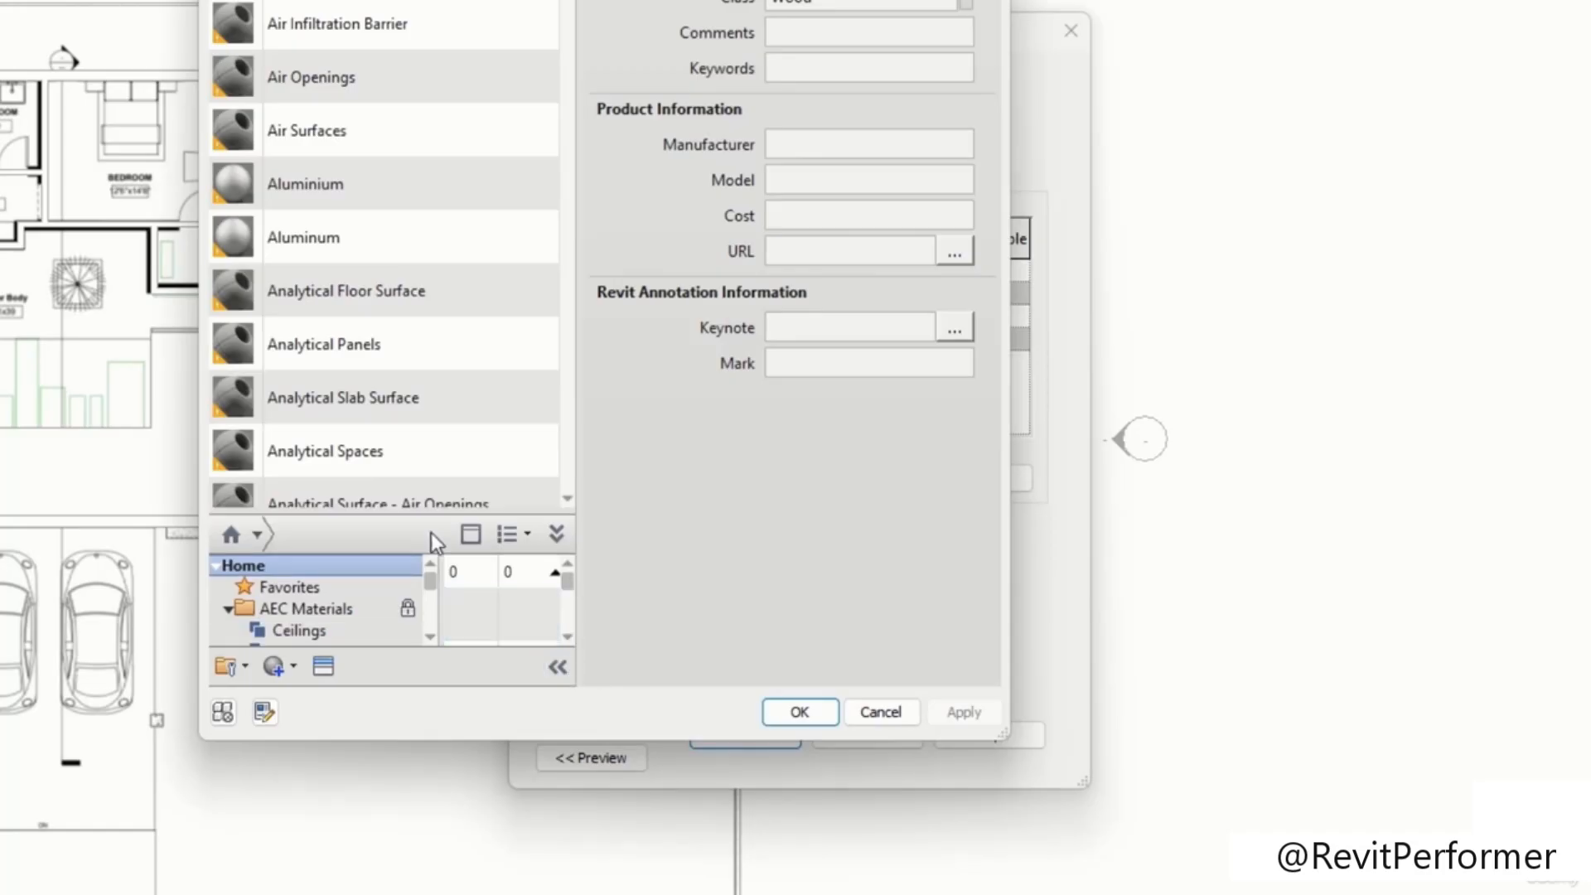
{"action": "left_click_drag", "start_coordinate": [419, 500], "coordinate": [425, 96]}
{"action": "left_click_drag", "start_coordinate": [445, 306], "coordinate": [318, 307]}
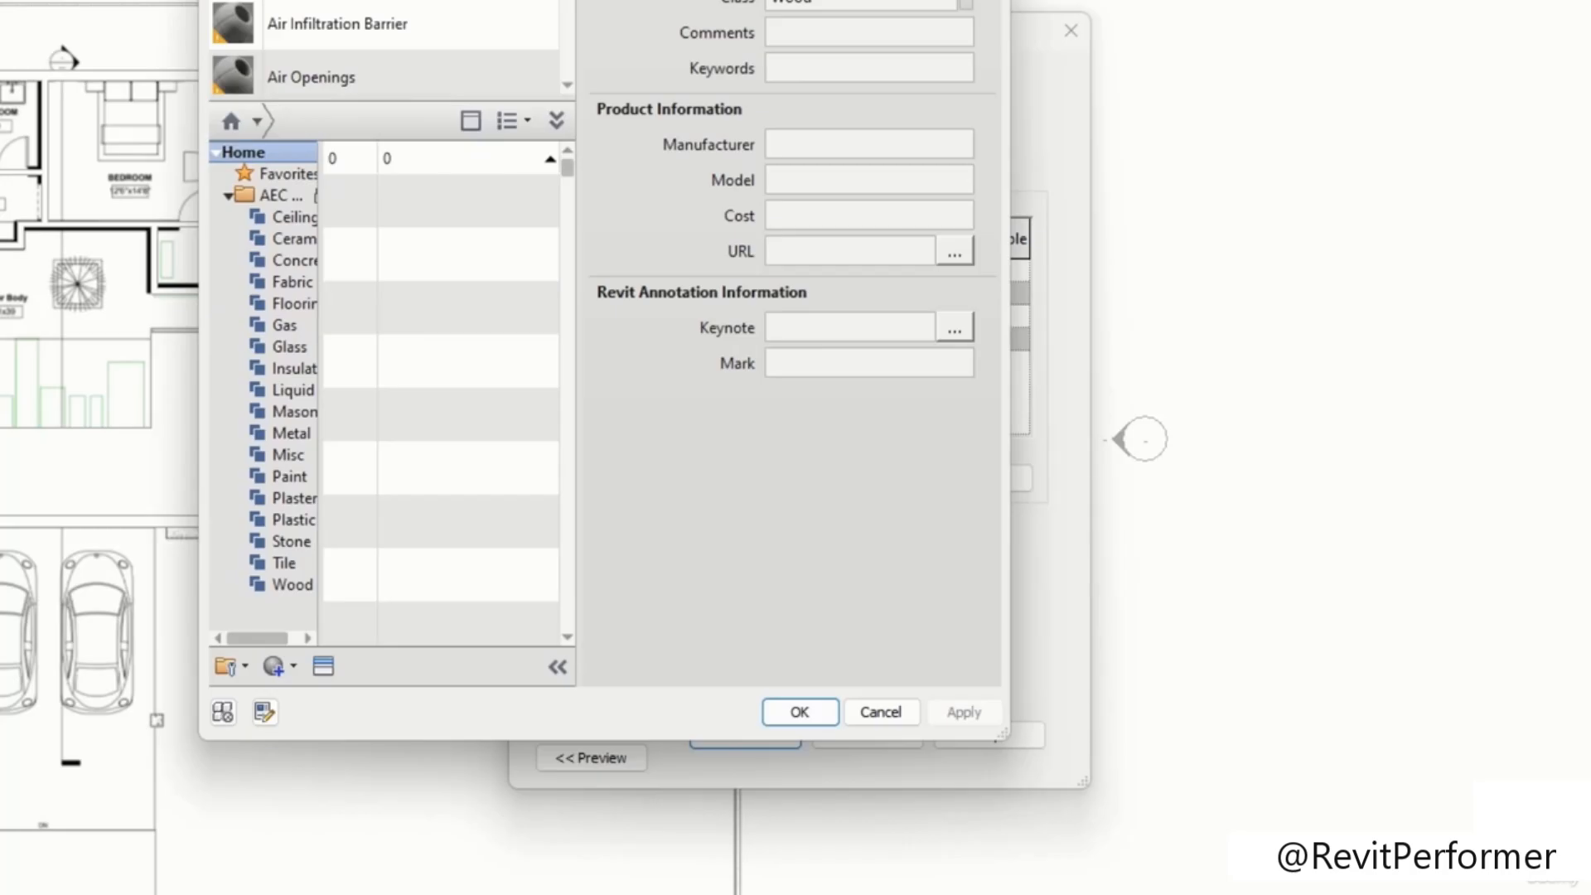
{"action": "scroll", "coordinate": [415, 66], "scroll_direction": "down", "scroll_amount": 1}
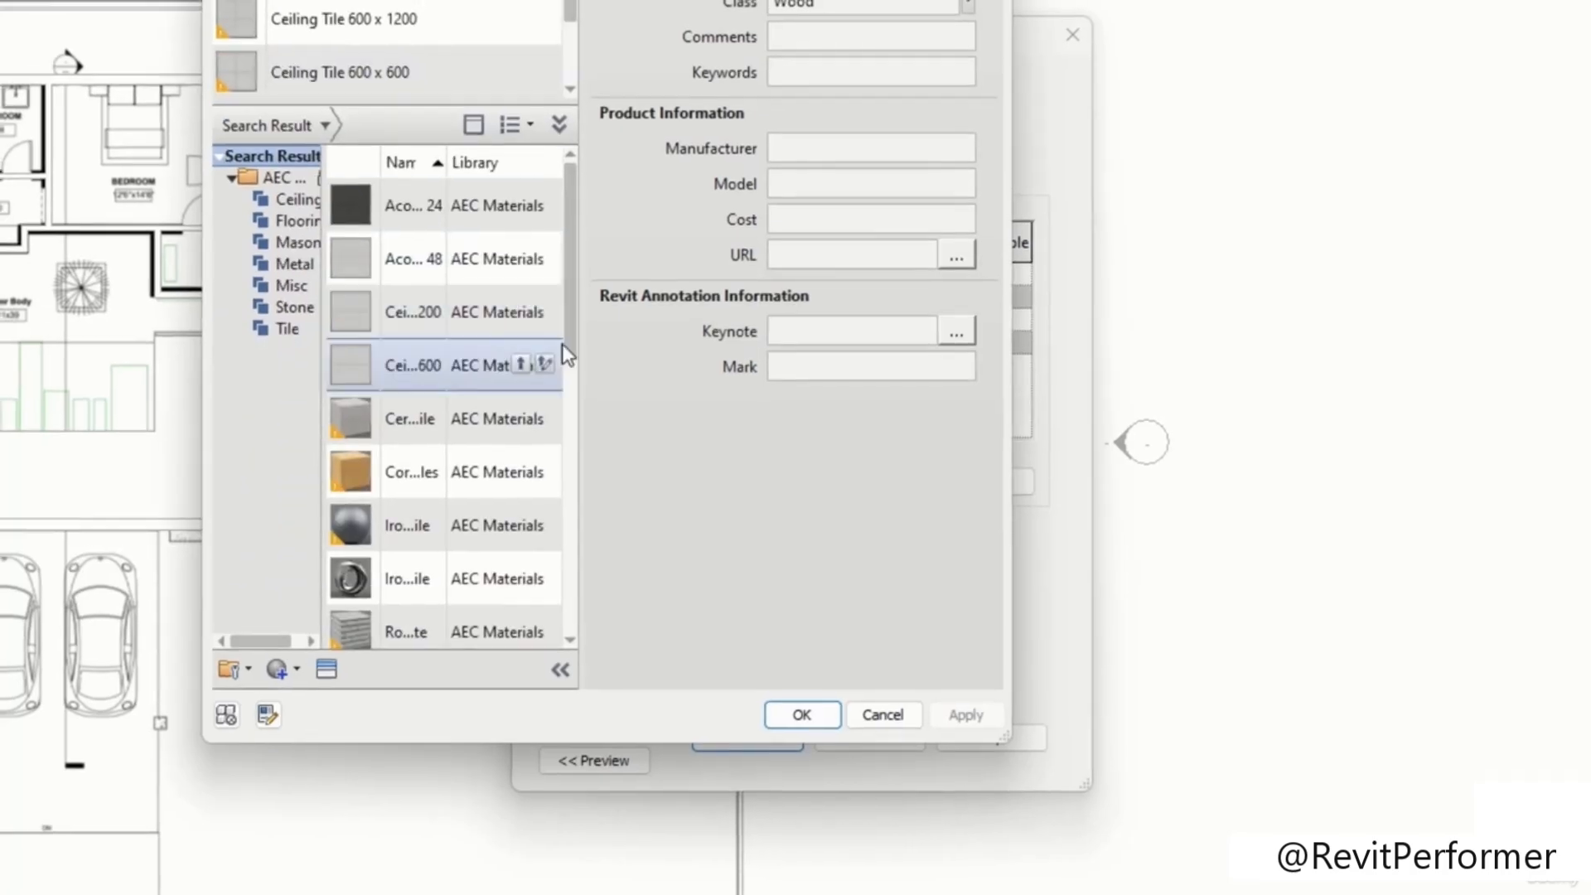
Step: Browse the AEC Materials library results for tile materials
{"action": "left_click_drag", "start_coordinate": [578, 356], "coordinate": [693, 373]}
{"action": "scroll", "coordinate": [694, 537], "scroll_direction": "down", "scroll_amount": 10}
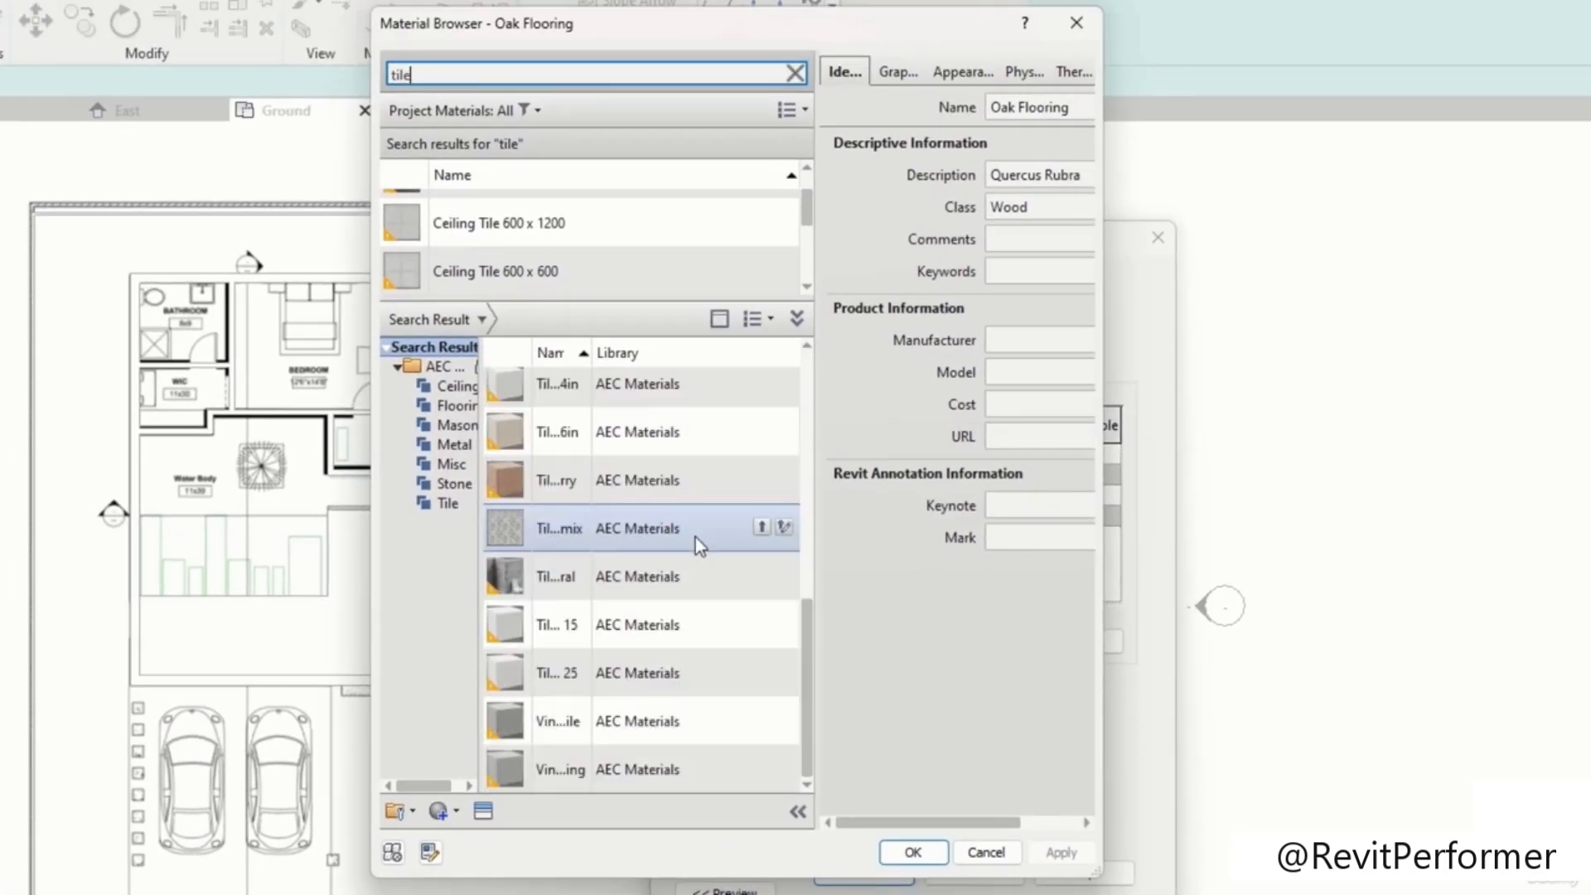
{"action": "scroll", "coordinate": [695, 537], "scroll_direction": "up", "scroll_amount": 10}
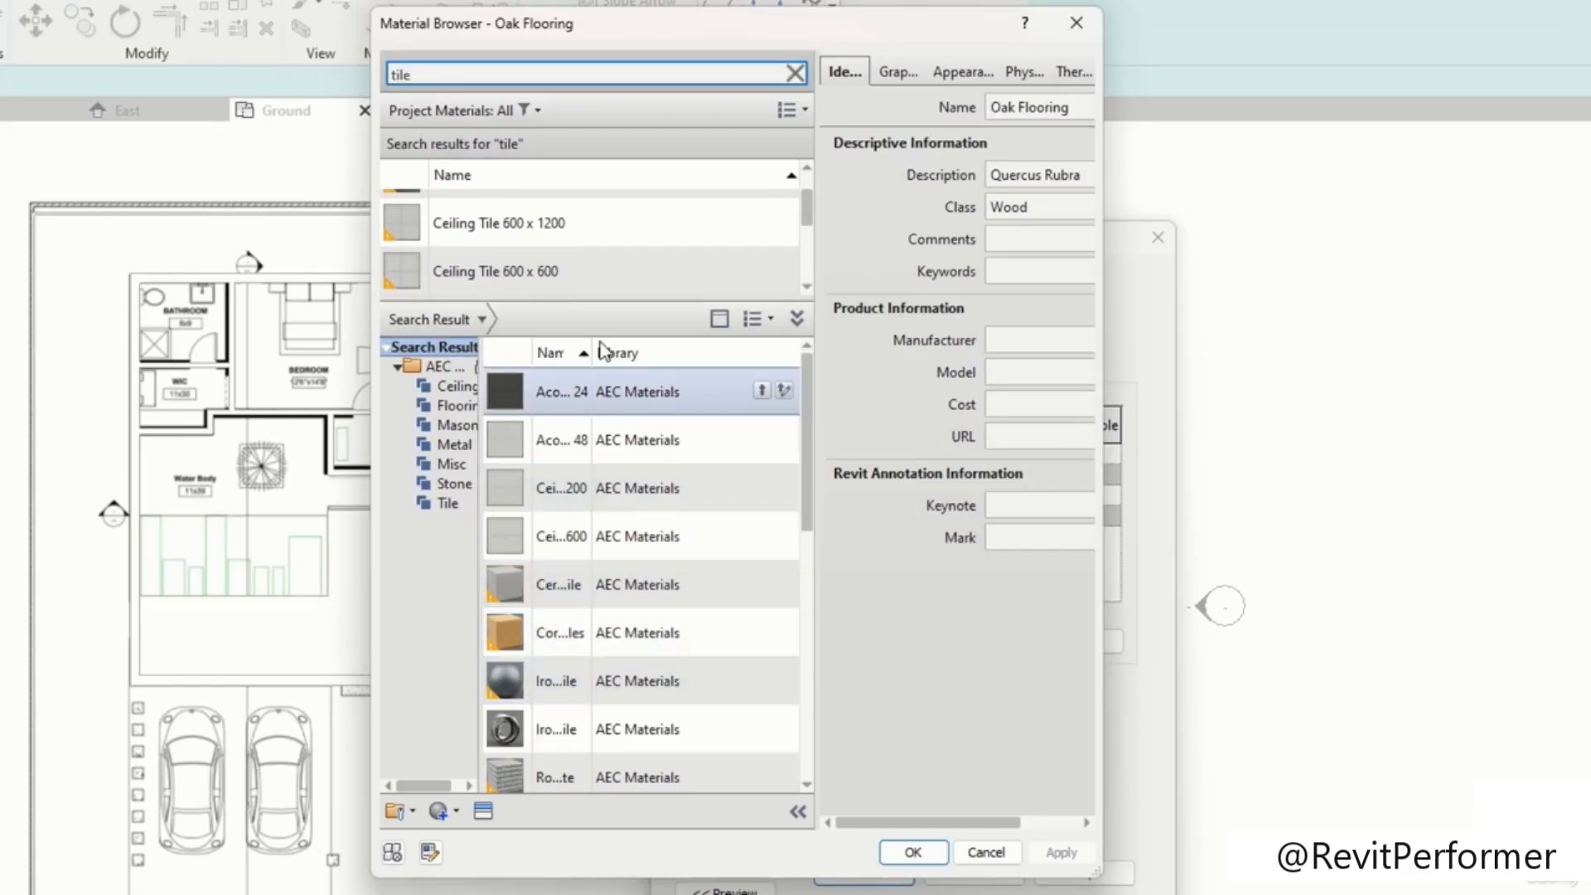
{"action": "left_click_drag", "start_coordinate": [589, 346], "coordinate": [706, 347]}
{"action": "scroll", "coordinate": [645, 588], "scroll_direction": "down", "scroll_amount": 1}
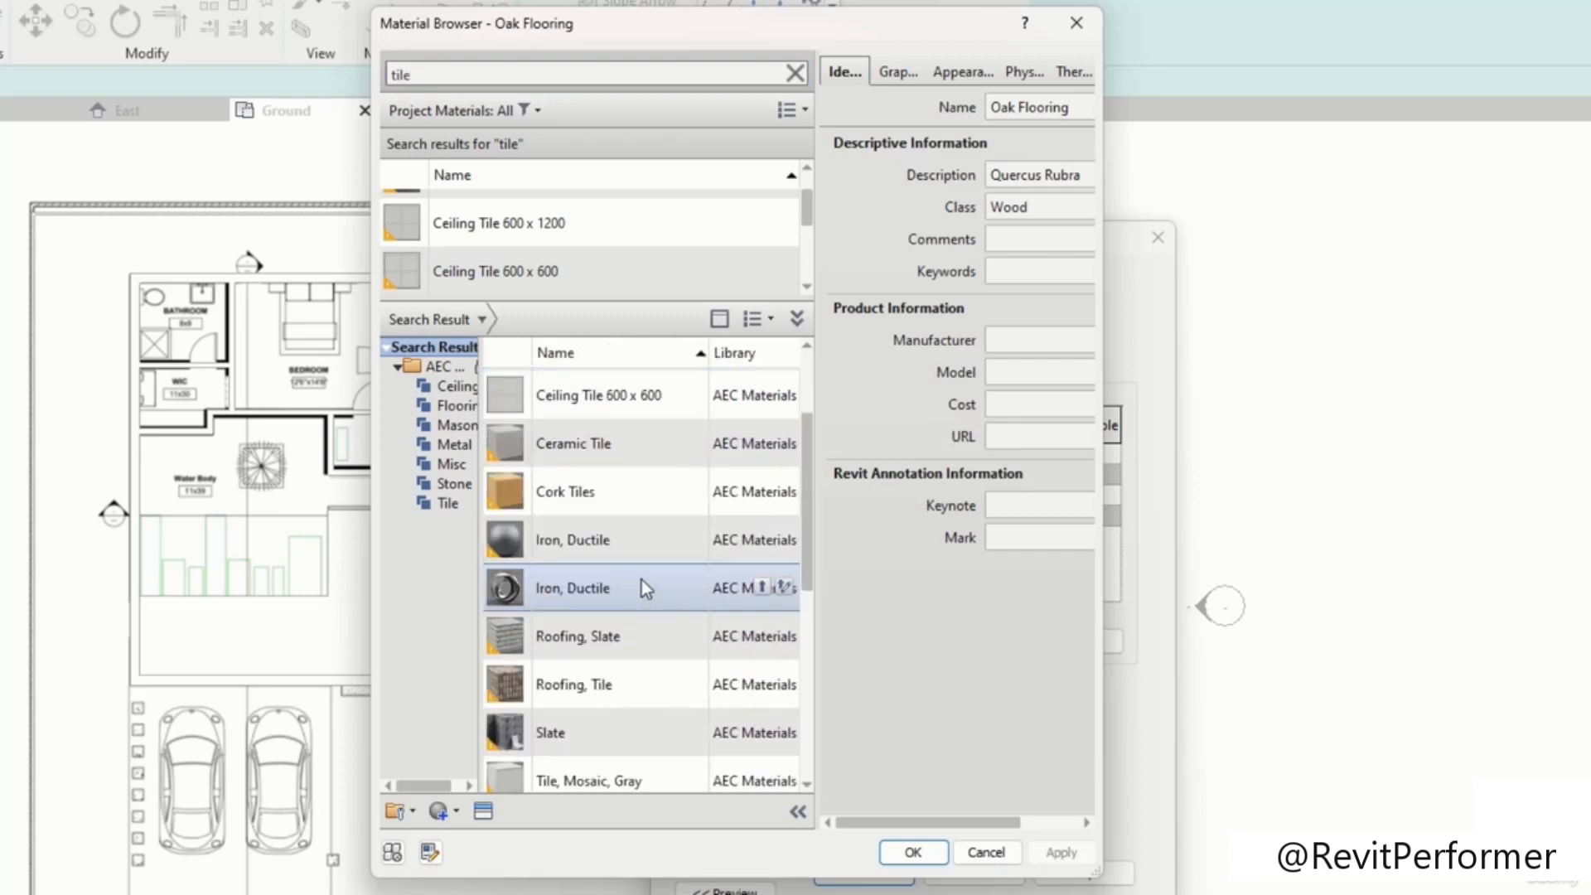
{"action": "left_click", "coordinate": [643, 454]}
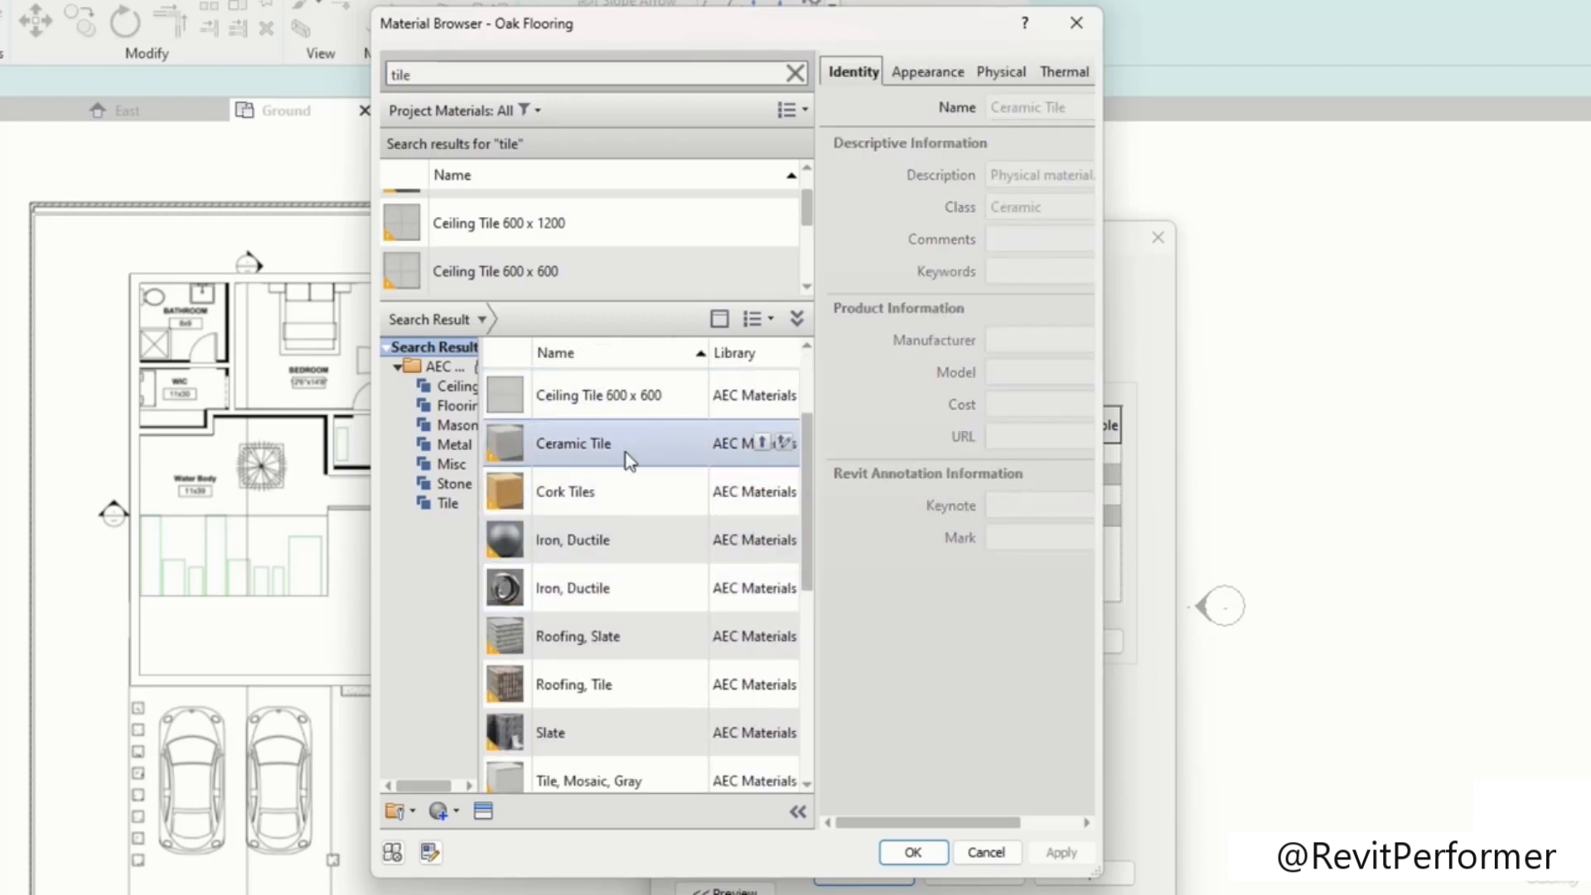
{"action": "scroll", "coordinate": [643, 530], "scroll_direction": "down", "scroll_amount": 2}
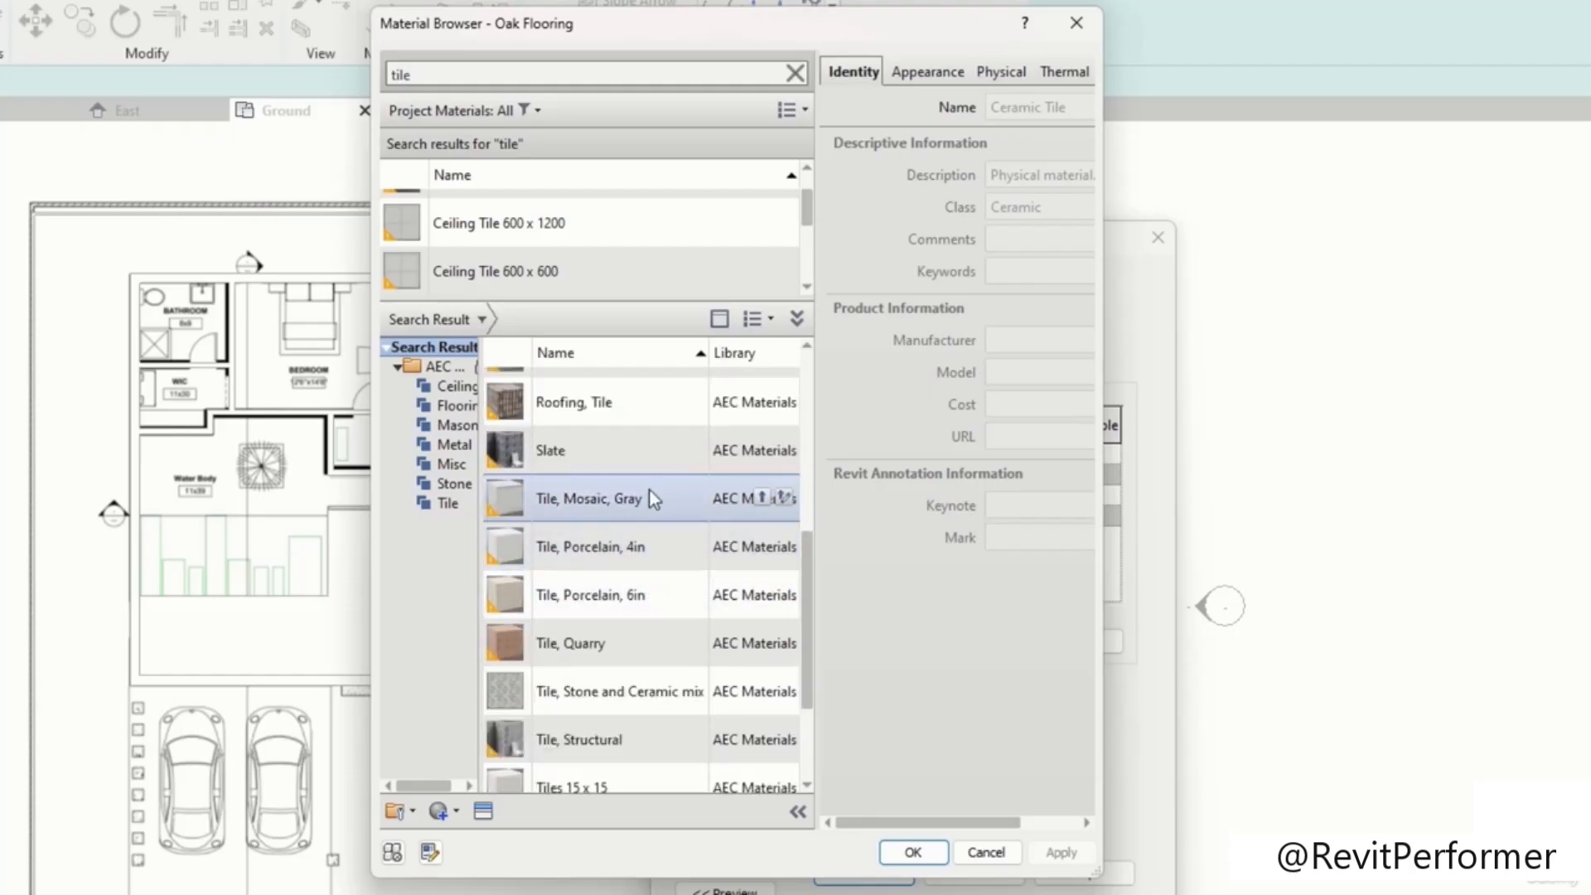
Step: Widen the material browser and inspect the Tile, Mosaic, Gray library material's identity, appearance, physical and thermal properties
{"action": "left_click", "coordinate": [659, 495]}
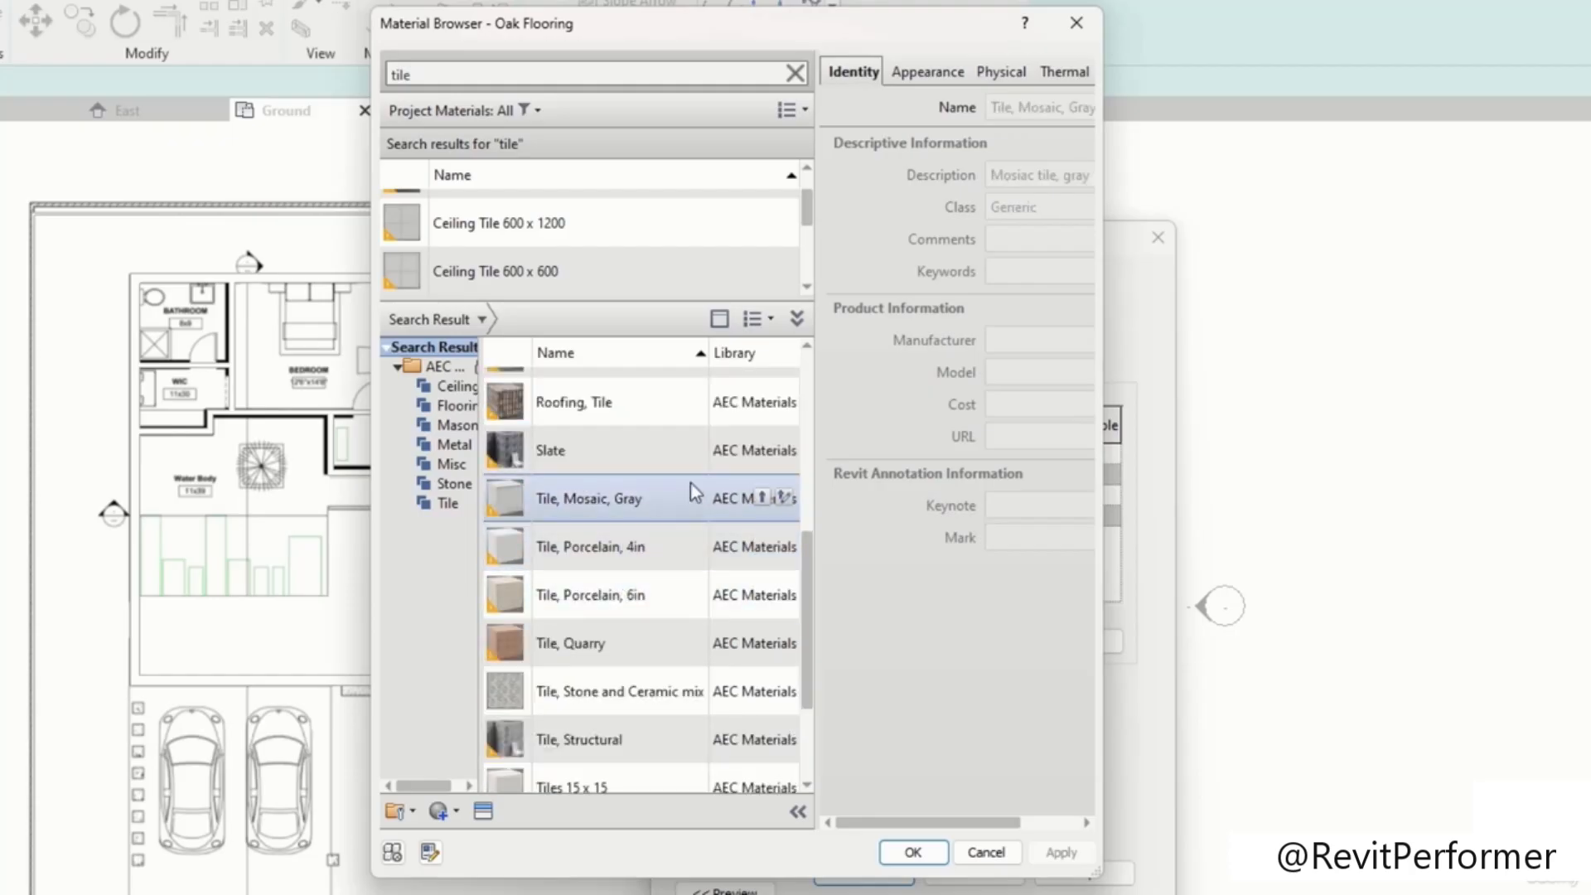
{"action": "left_click_drag", "start_coordinate": [1102, 222], "coordinate": [1399, 221]}
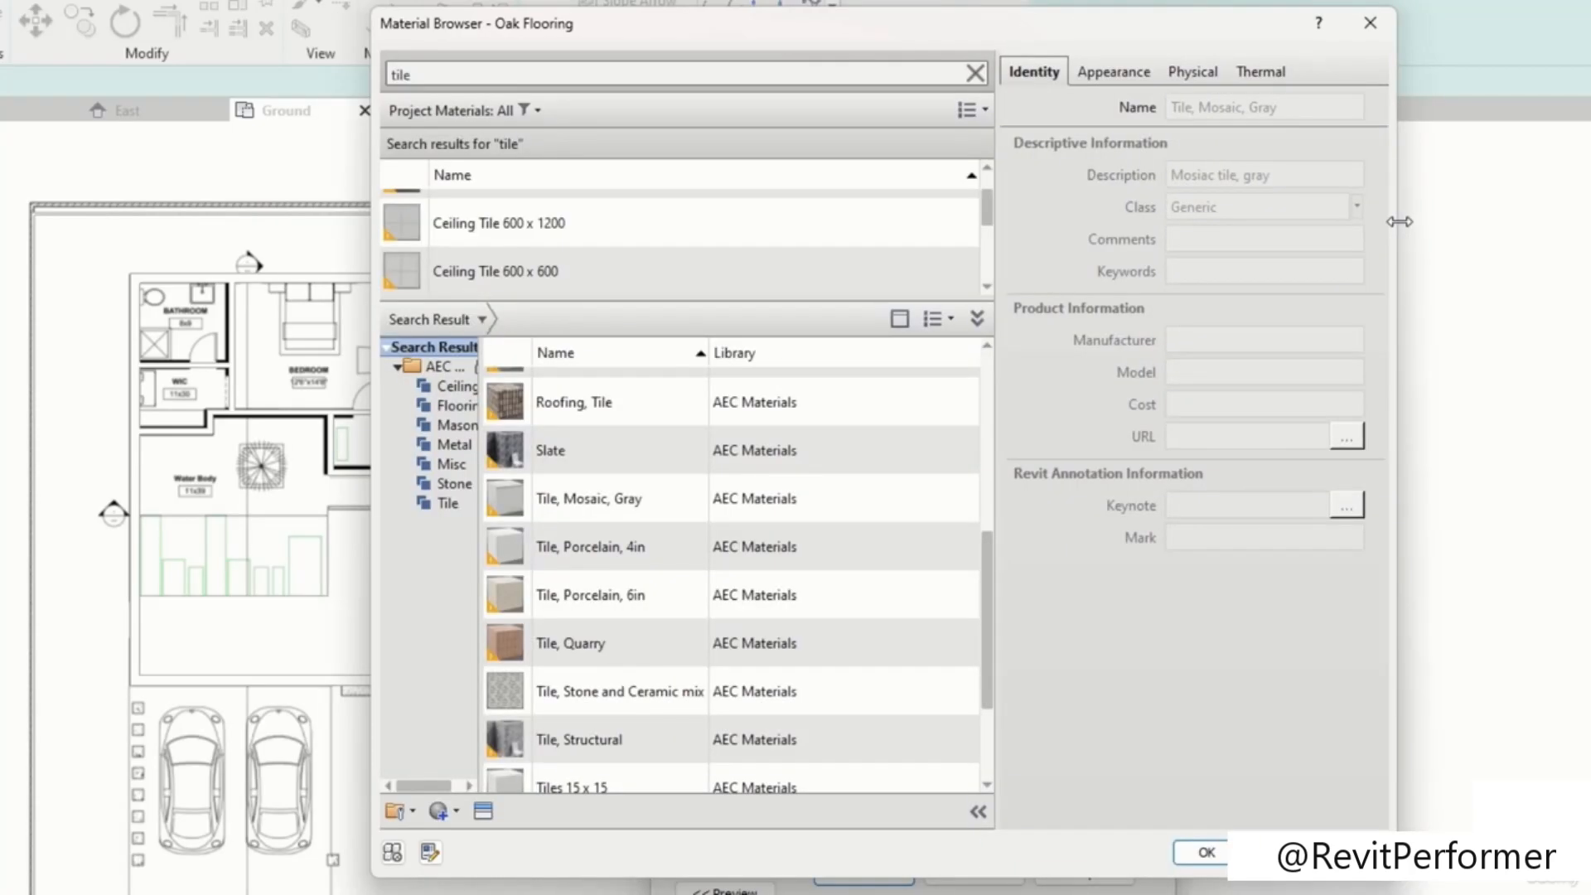
{"action": "left_click", "coordinate": [1115, 73]}
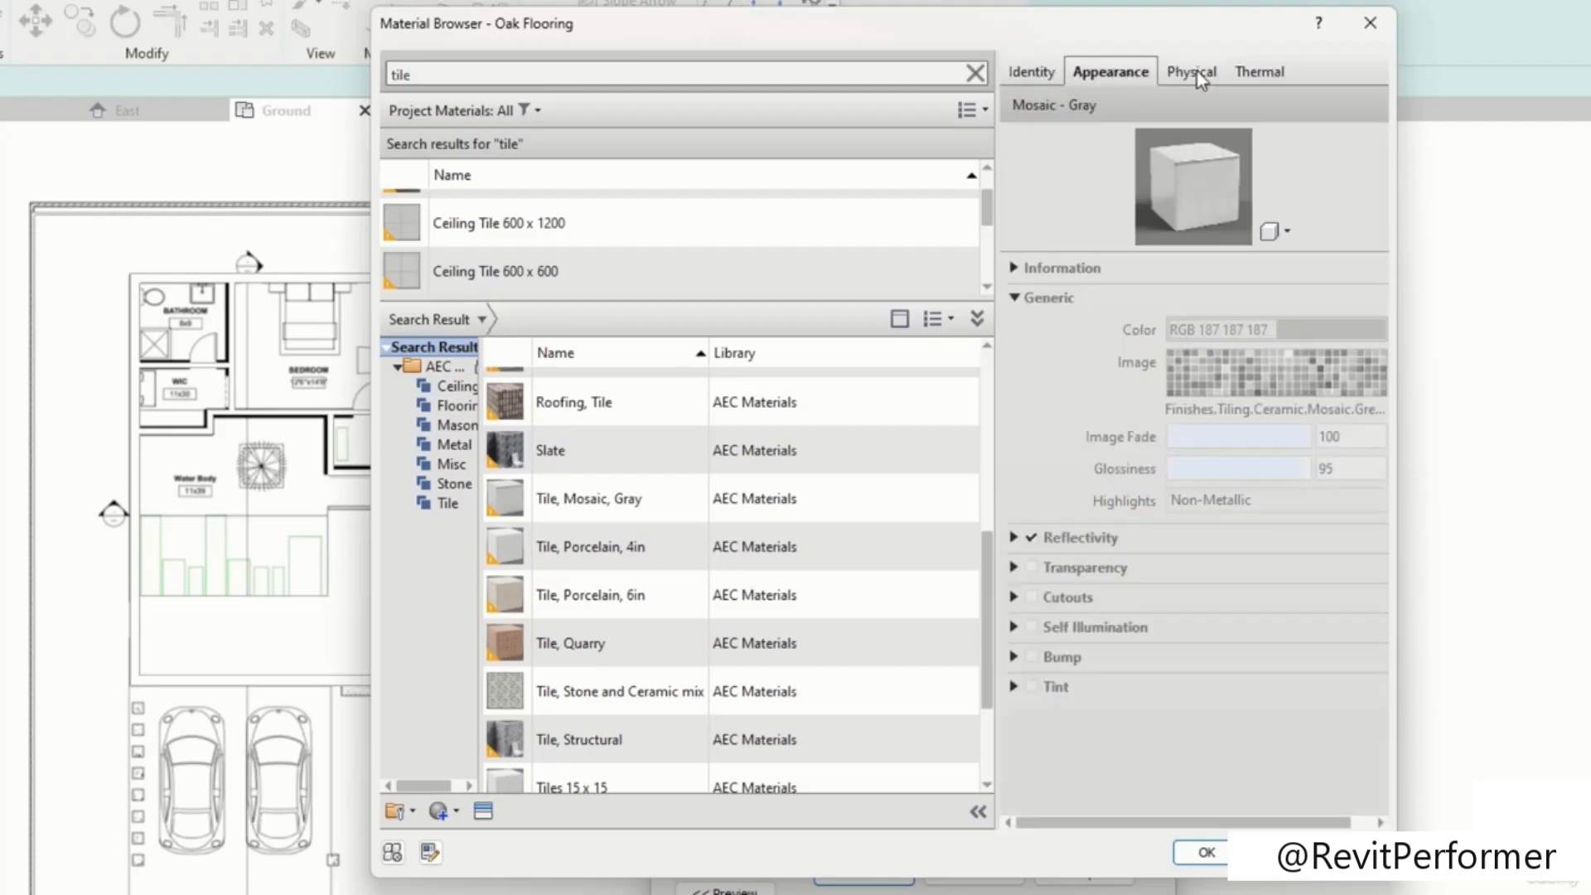
{"action": "left_click", "coordinate": [1196, 71]}
{"action": "left_click", "coordinate": [1253, 71]}
{"action": "left_click", "coordinate": [1098, 73]}
{"action": "left_click", "coordinate": [1030, 73]}
{"action": "left_click", "coordinate": [1107, 73]}
{"action": "scroll", "coordinate": [662, 593], "scroll_direction": "down", "scroll_amount": 1}
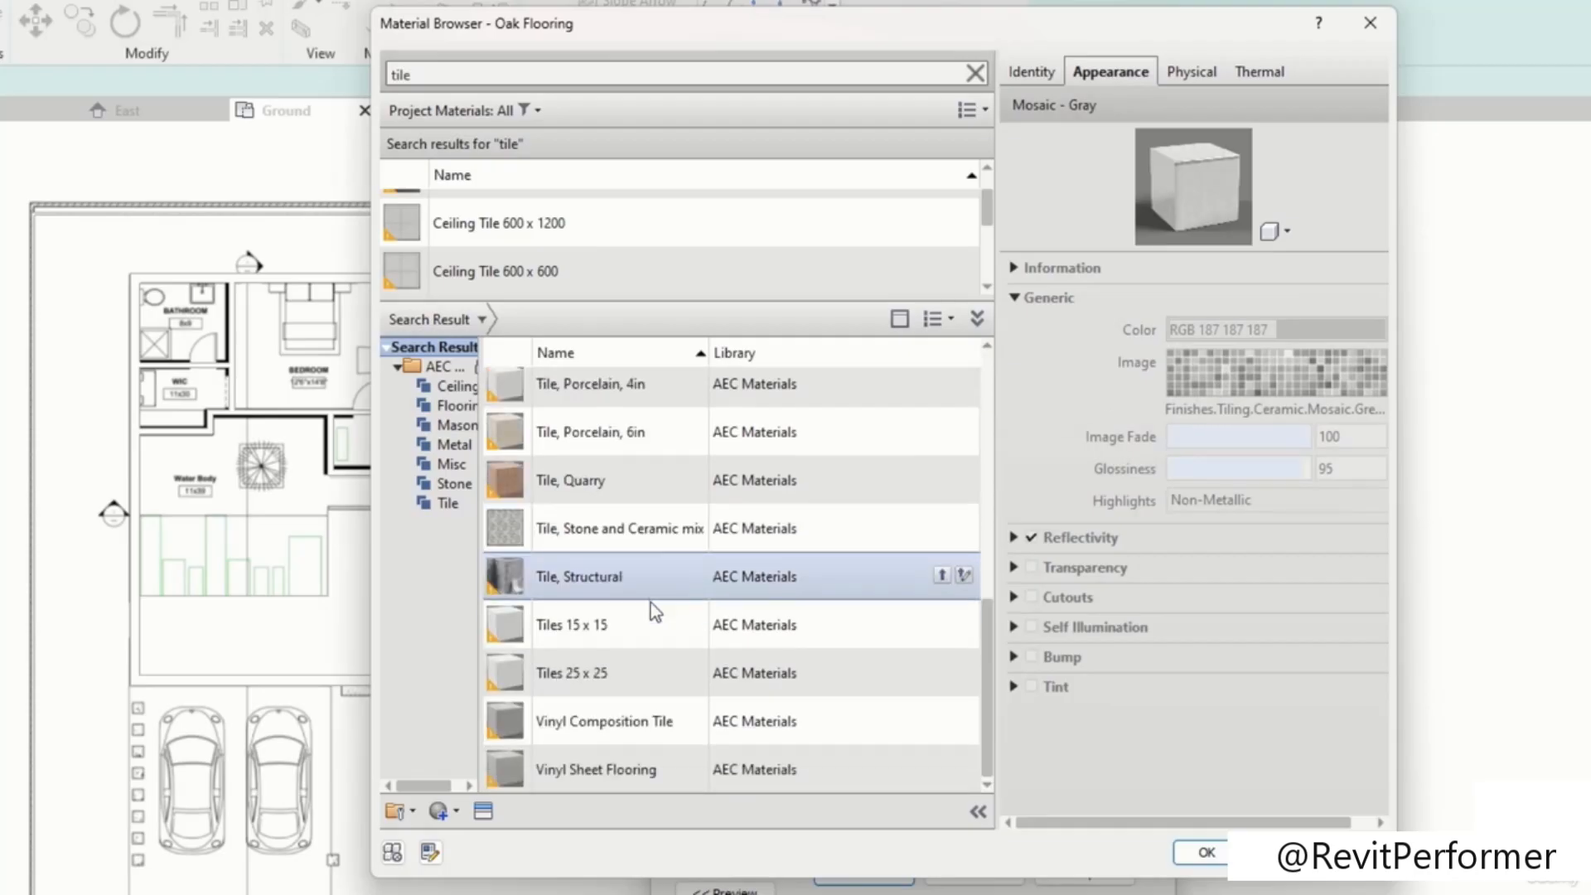
Step: Add the Tiles 15 x 15 material from the AEC Materials library to the project
{"action": "left_click", "coordinate": [628, 629]}
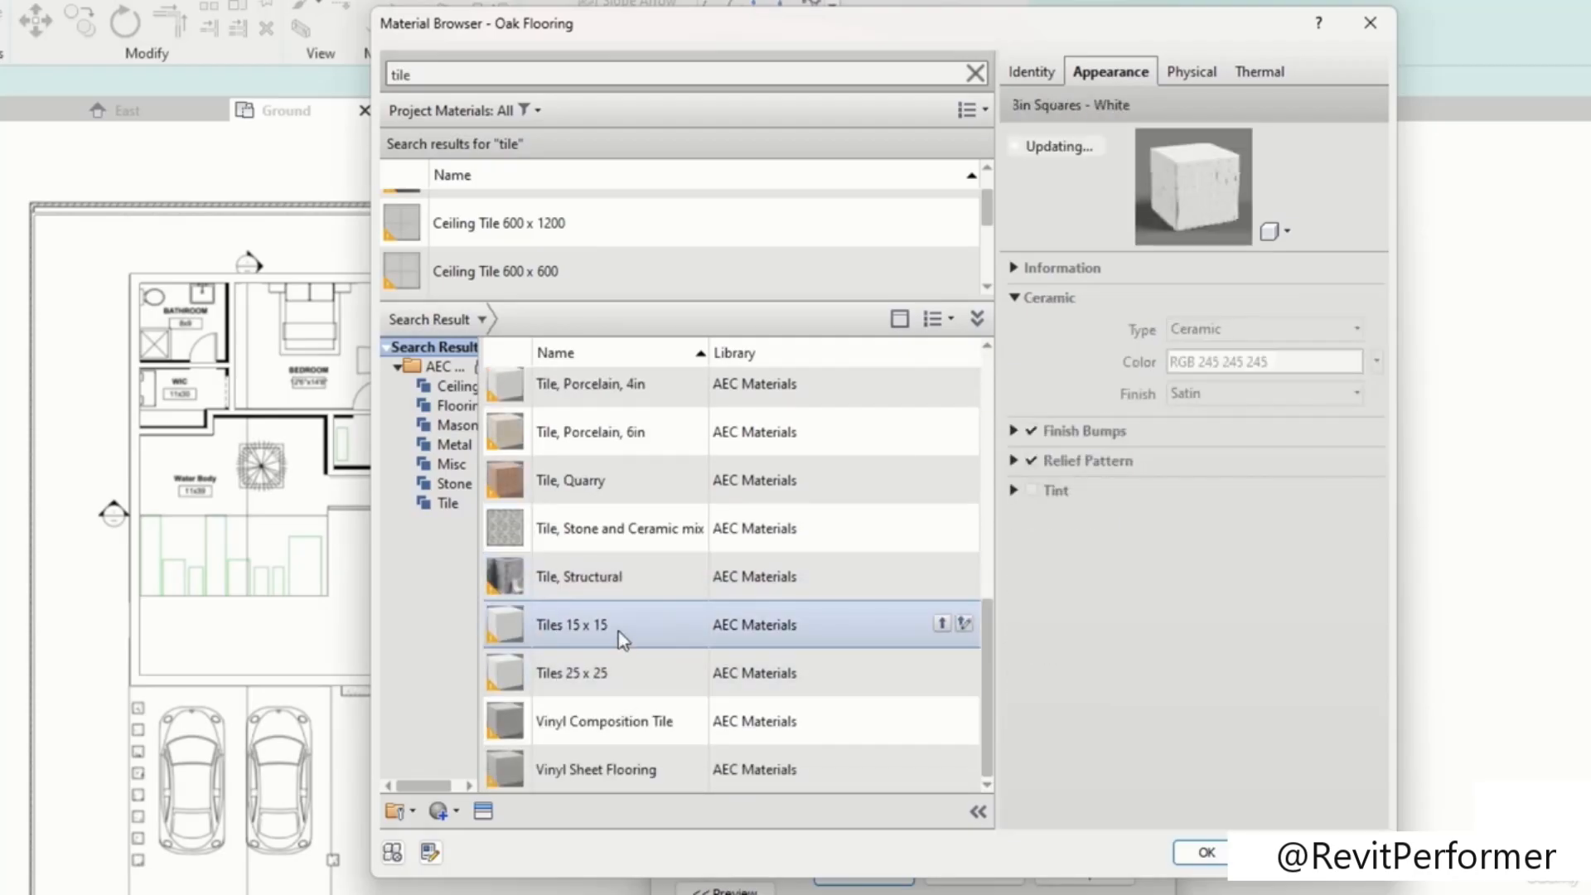
{"action": "left_click", "coordinate": [788, 448]}
{"action": "left_click", "coordinate": [682, 572]}
{"action": "left_click", "coordinate": [677, 632]}
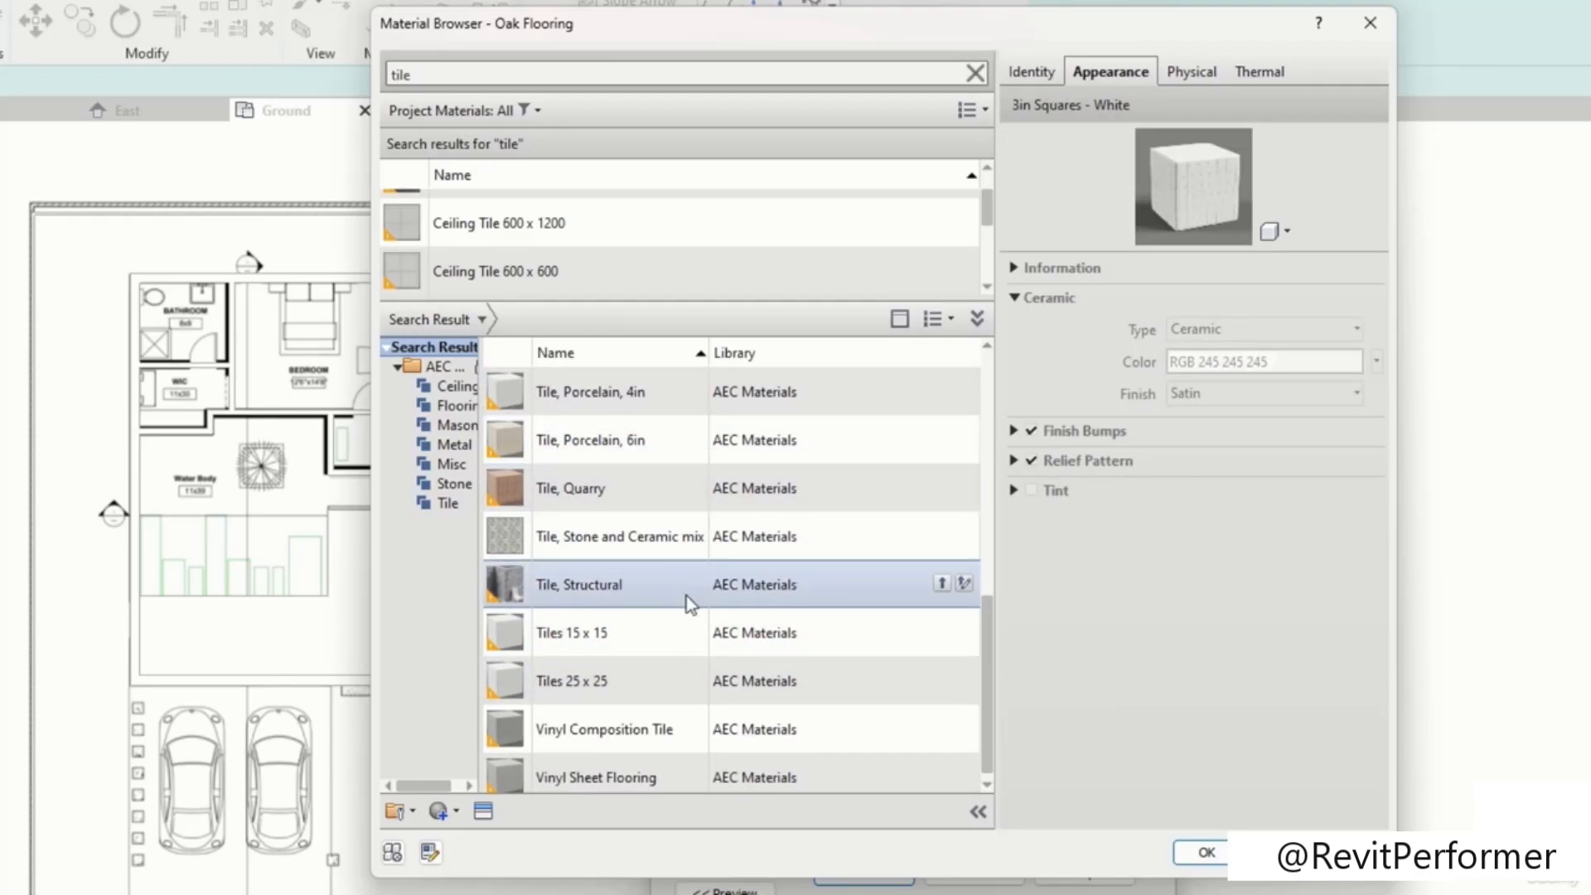
{"action": "scroll", "coordinate": [714, 629], "scroll_direction": "down", "scroll_amount": 1}
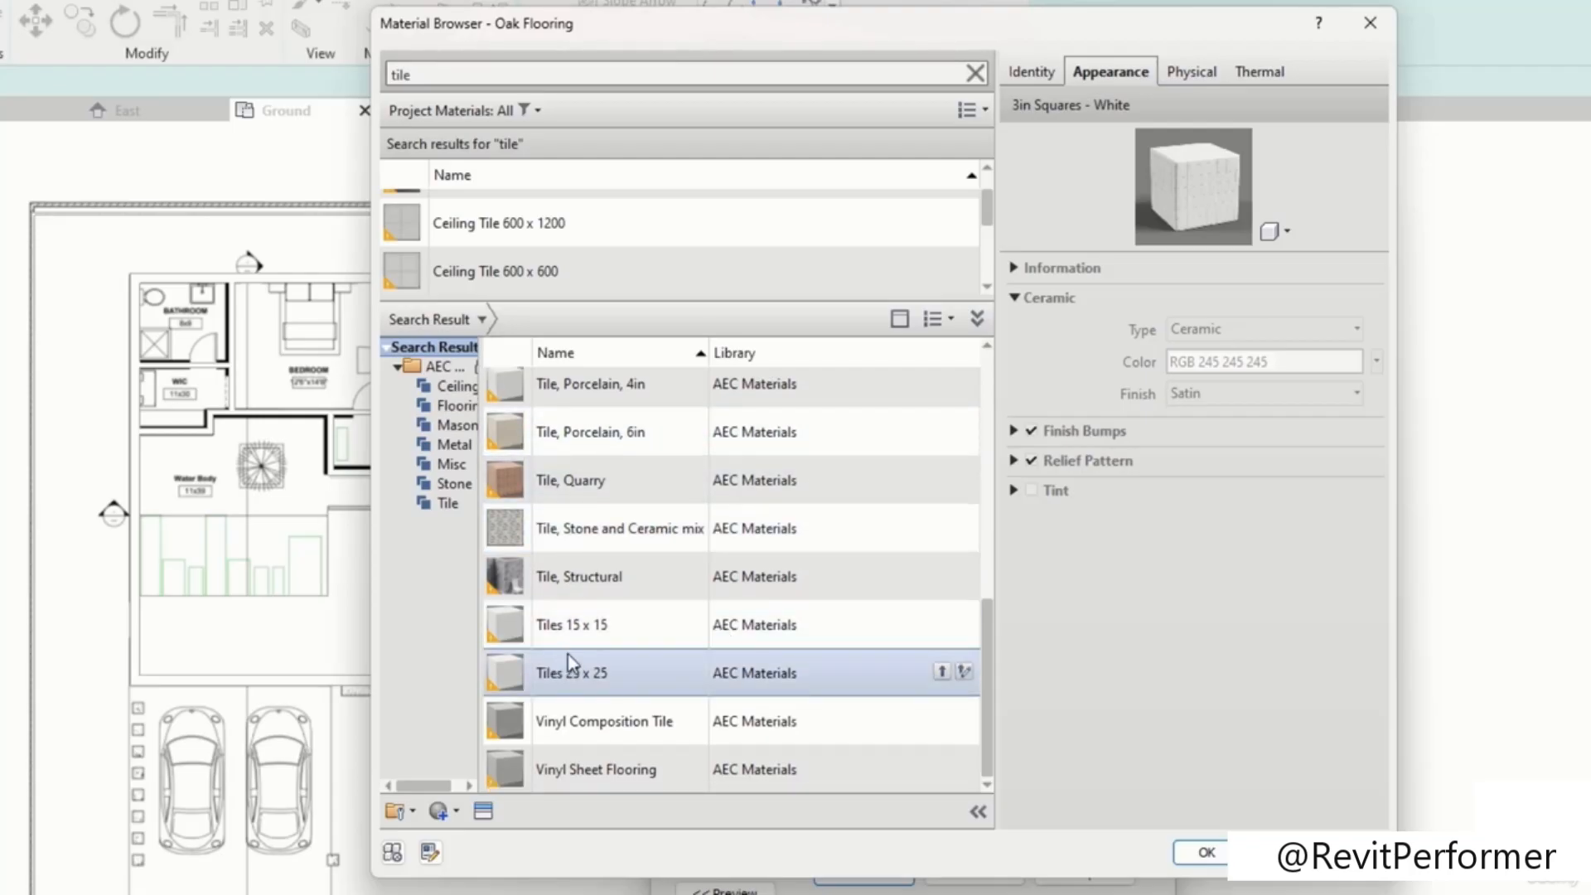
{"action": "left_click", "coordinate": [592, 629]}
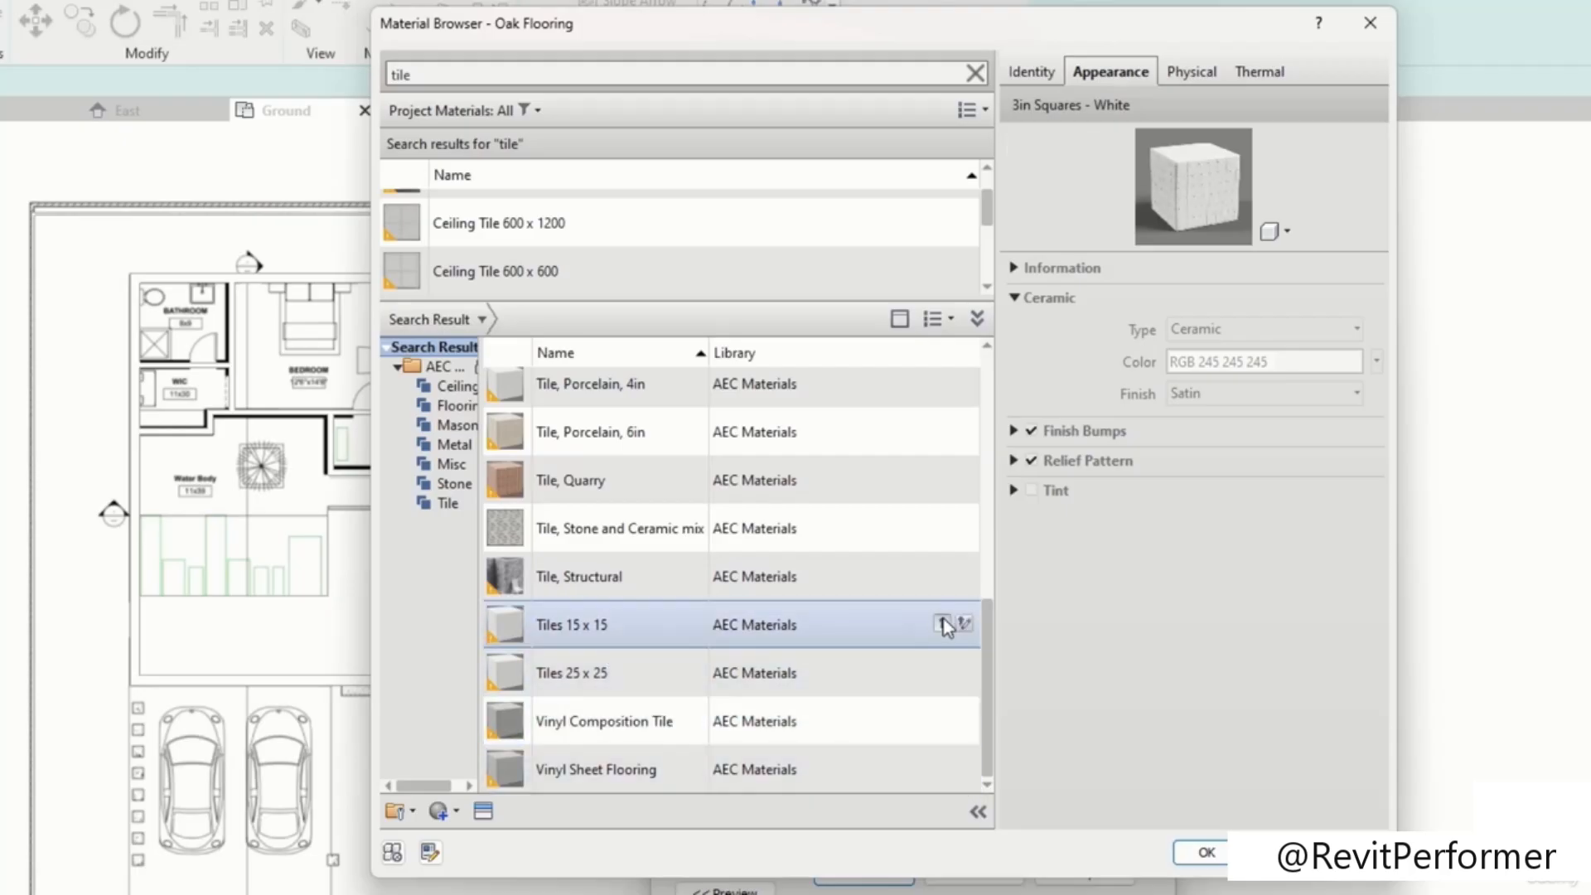
{"action": "left_click", "coordinate": [943, 623]}
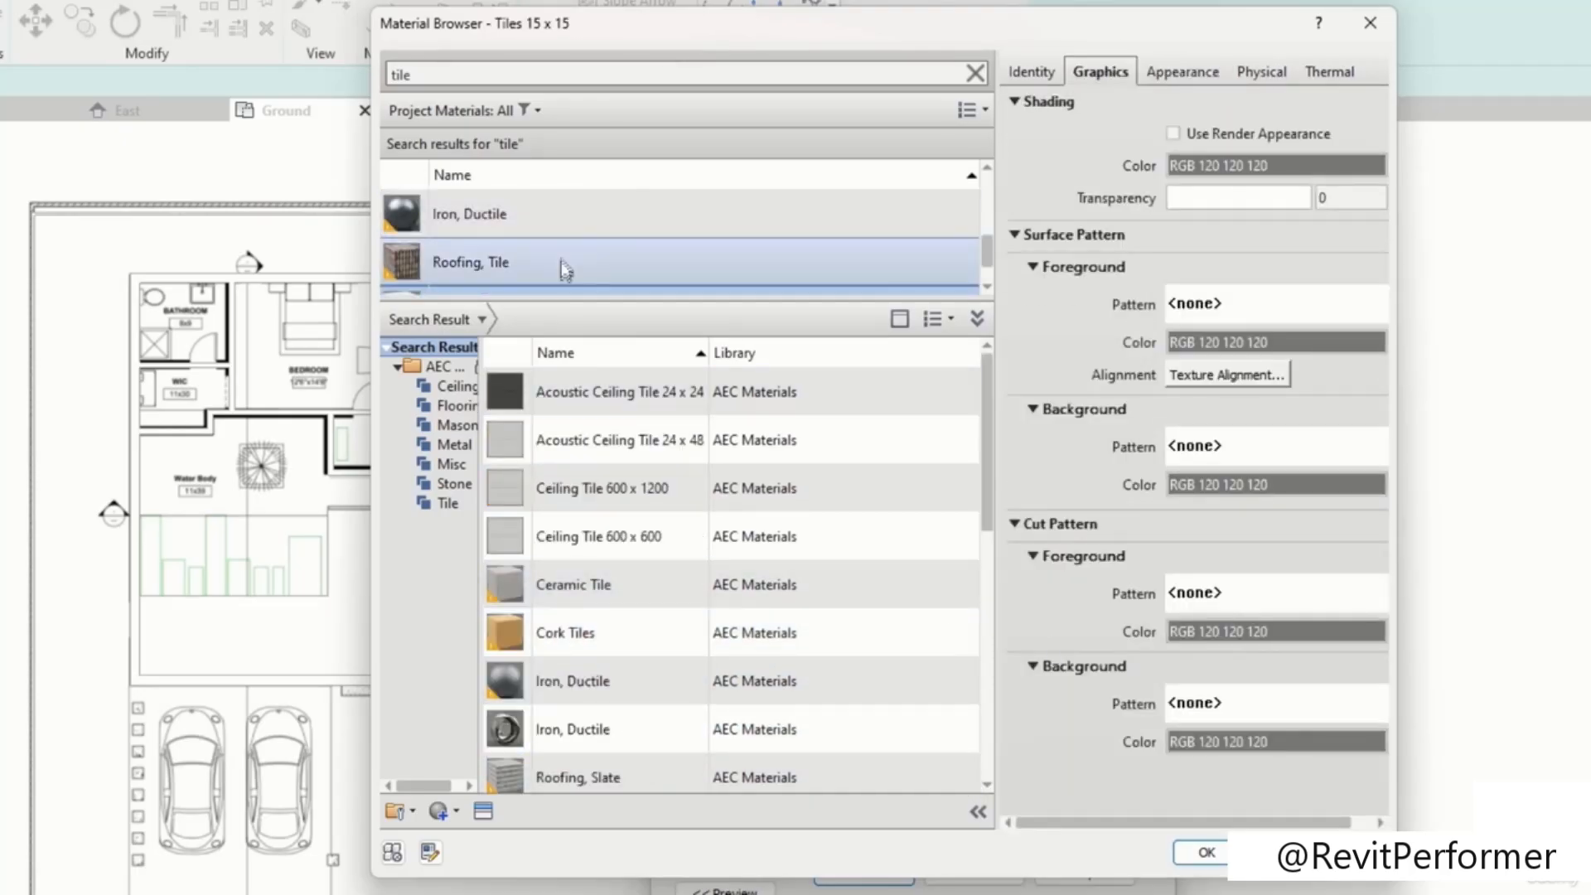
Step: Assign Tiles 15 x 15 to the top floor layer and confirm the material browser, assembly and type properties
{"action": "scroll", "coordinate": [558, 266], "scroll_direction": "up", "scroll_amount": 2}
{"action": "left_click_drag", "start_coordinate": [683, 296], "coordinate": [682, 694]}
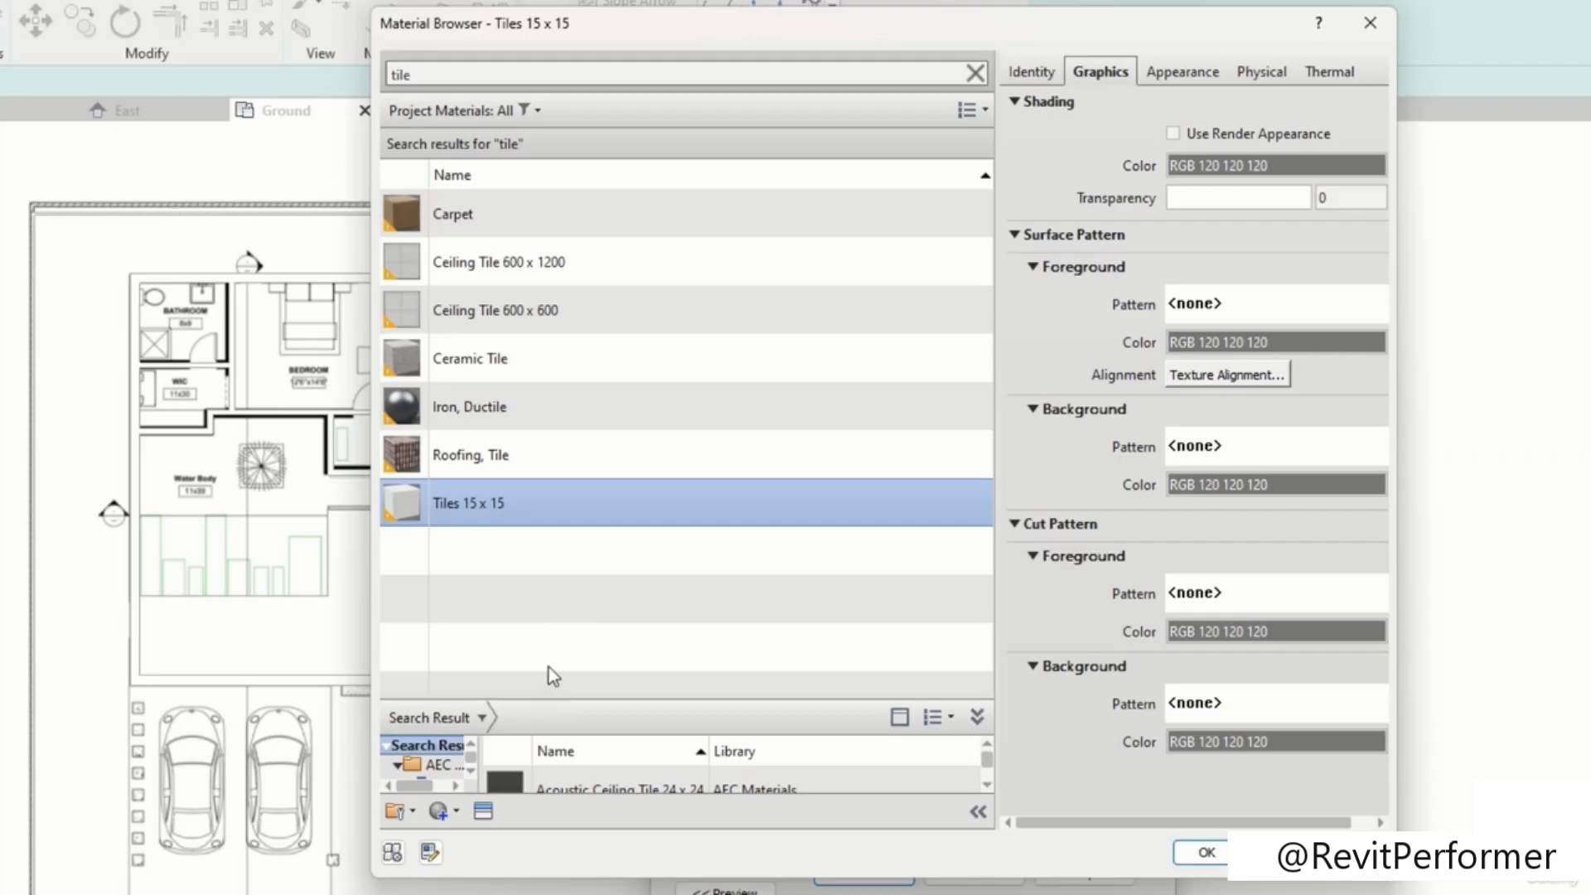
{"action": "left_click_drag", "start_coordinate": [560, 701], "coordinate": [572, 405]}
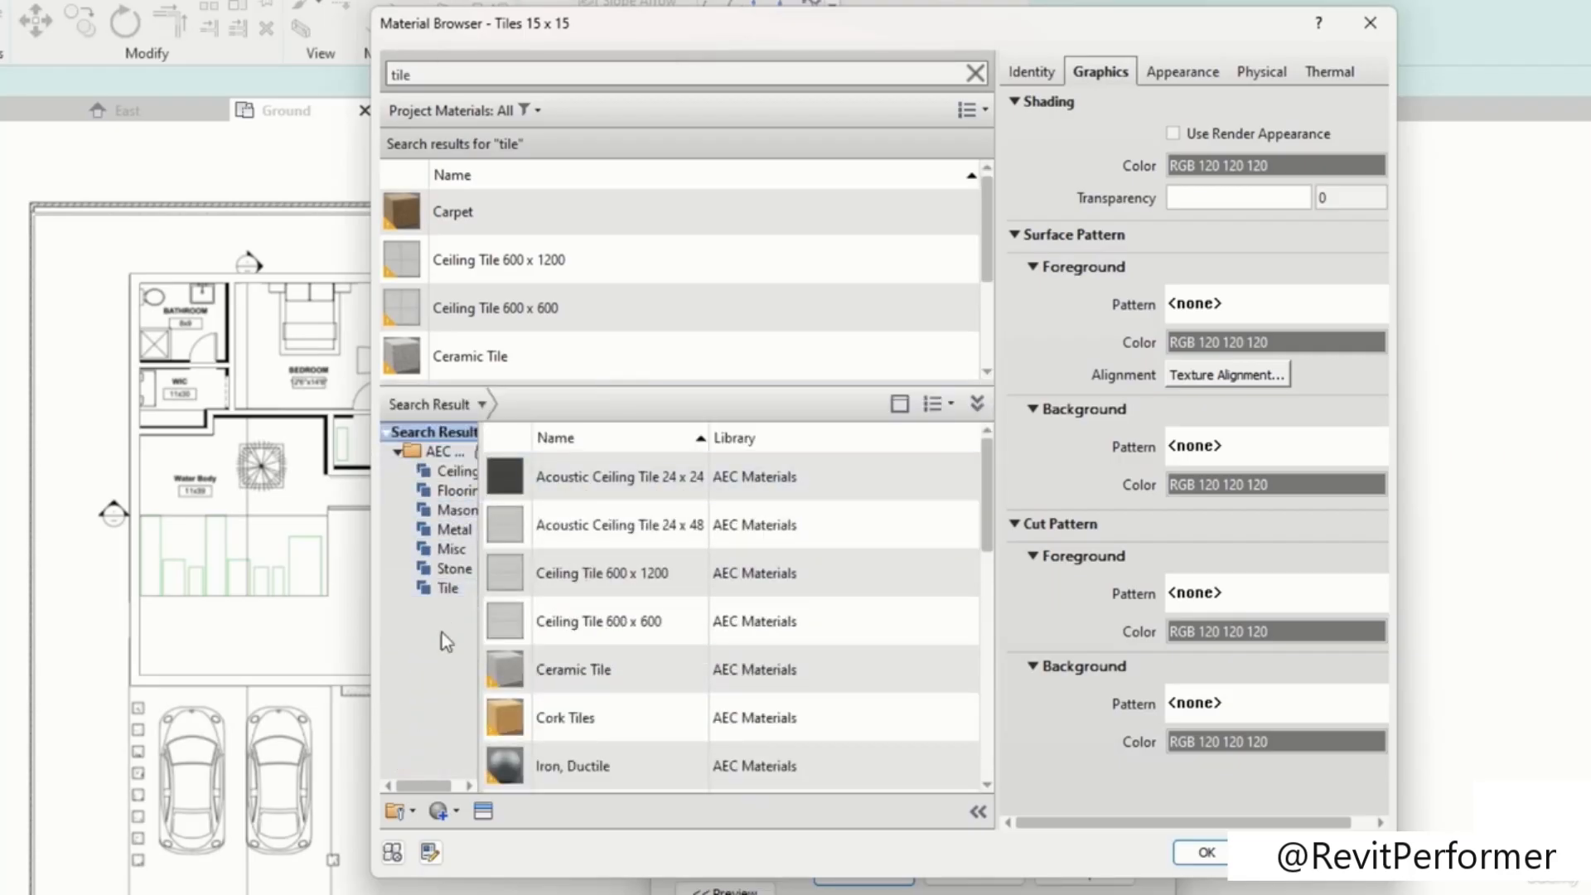
{"action": "left_click", "coordinate": [449, 589]}
{"action": "scroll", "coordinate": [546, 530], "scroll_direction": "down", "scroll_amount": 1}
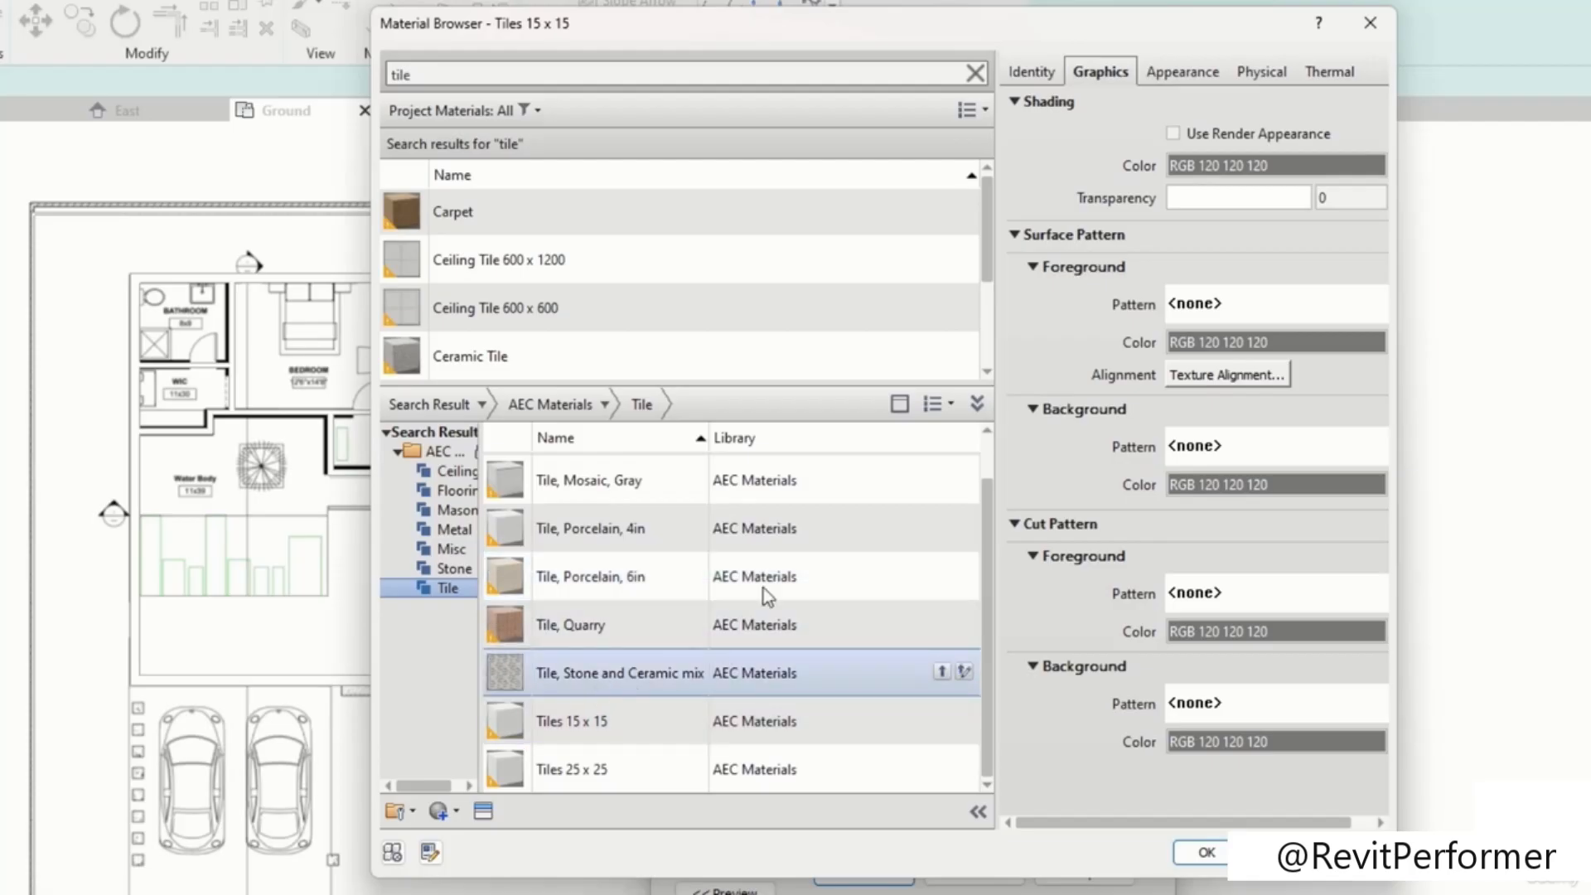
{"action": "left_click_drag", "start_coordinate": [657, 384], "coordinate": [656, 640]}
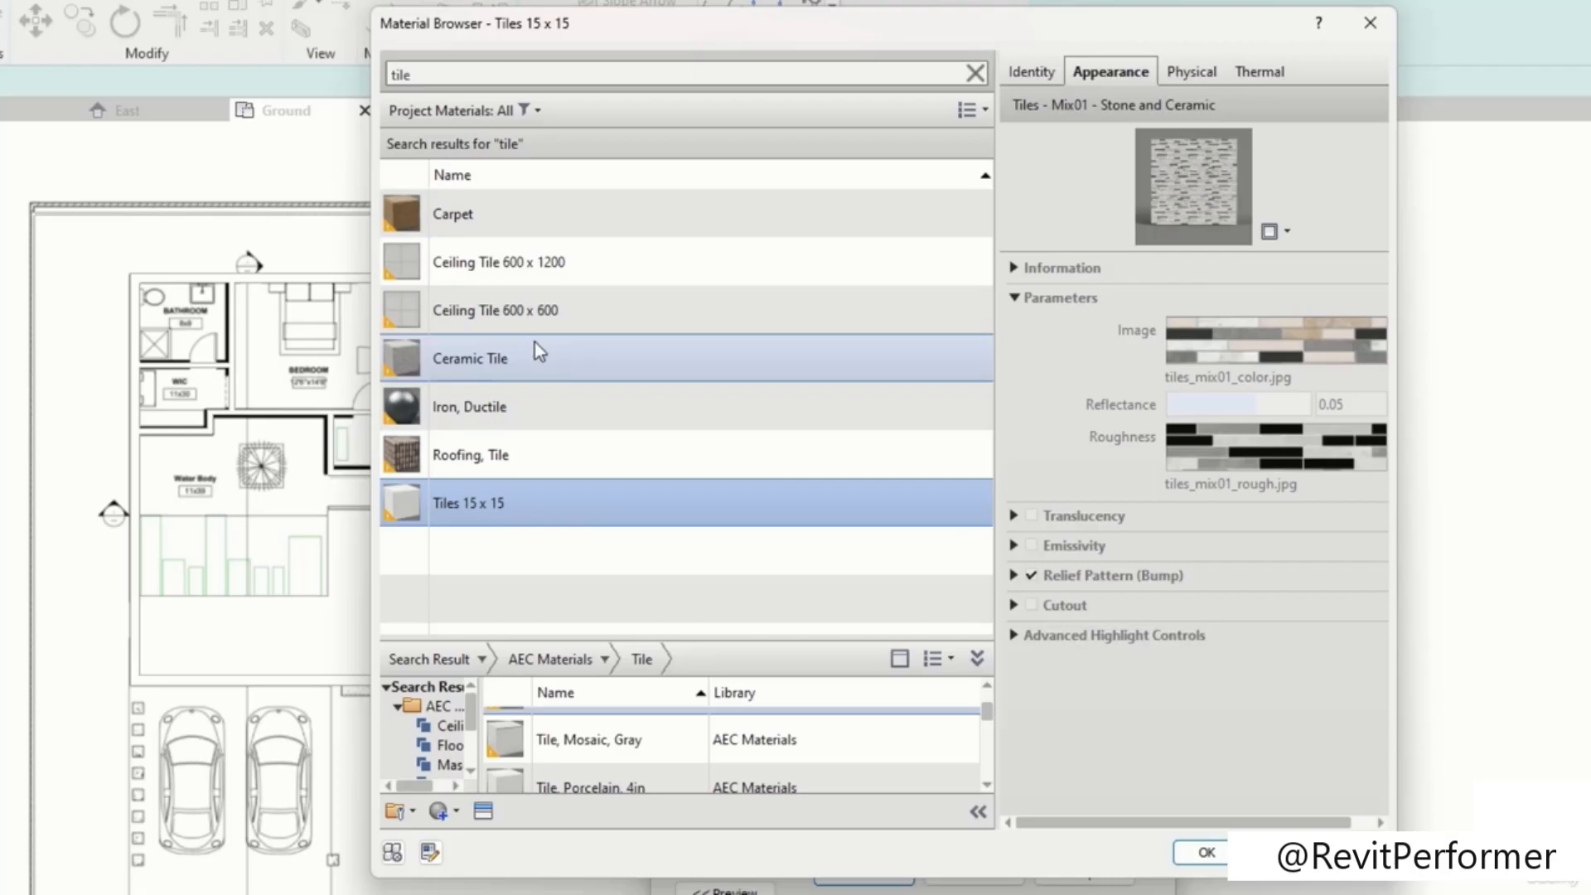
{"action": "left_click", "coordinate": [550, 512]}
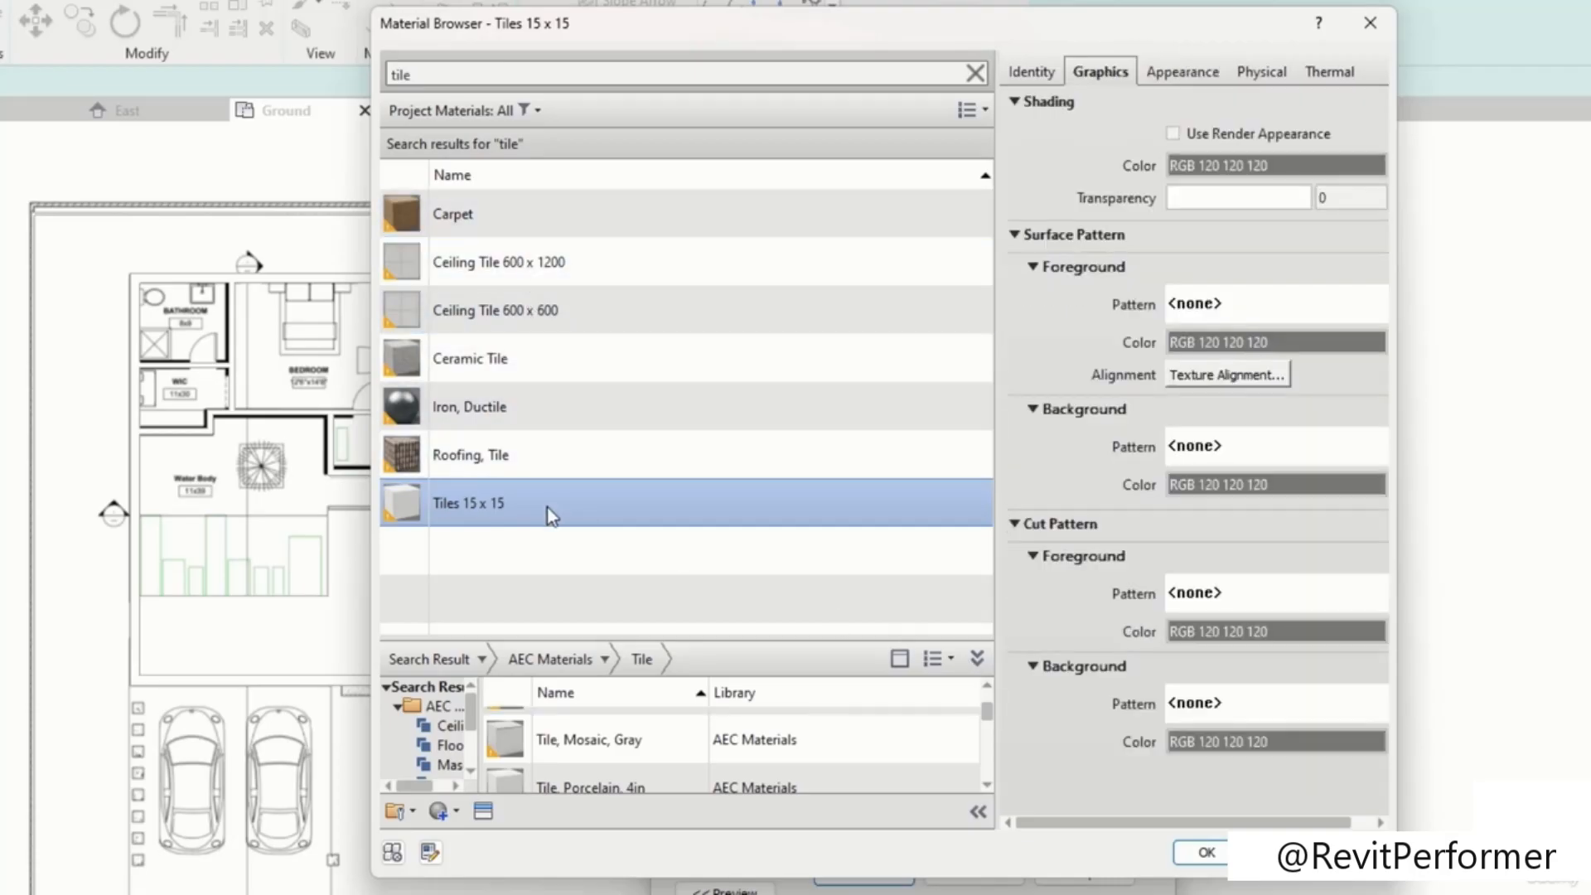
{"action": "left_click", "coordinate": [1185, 73]}
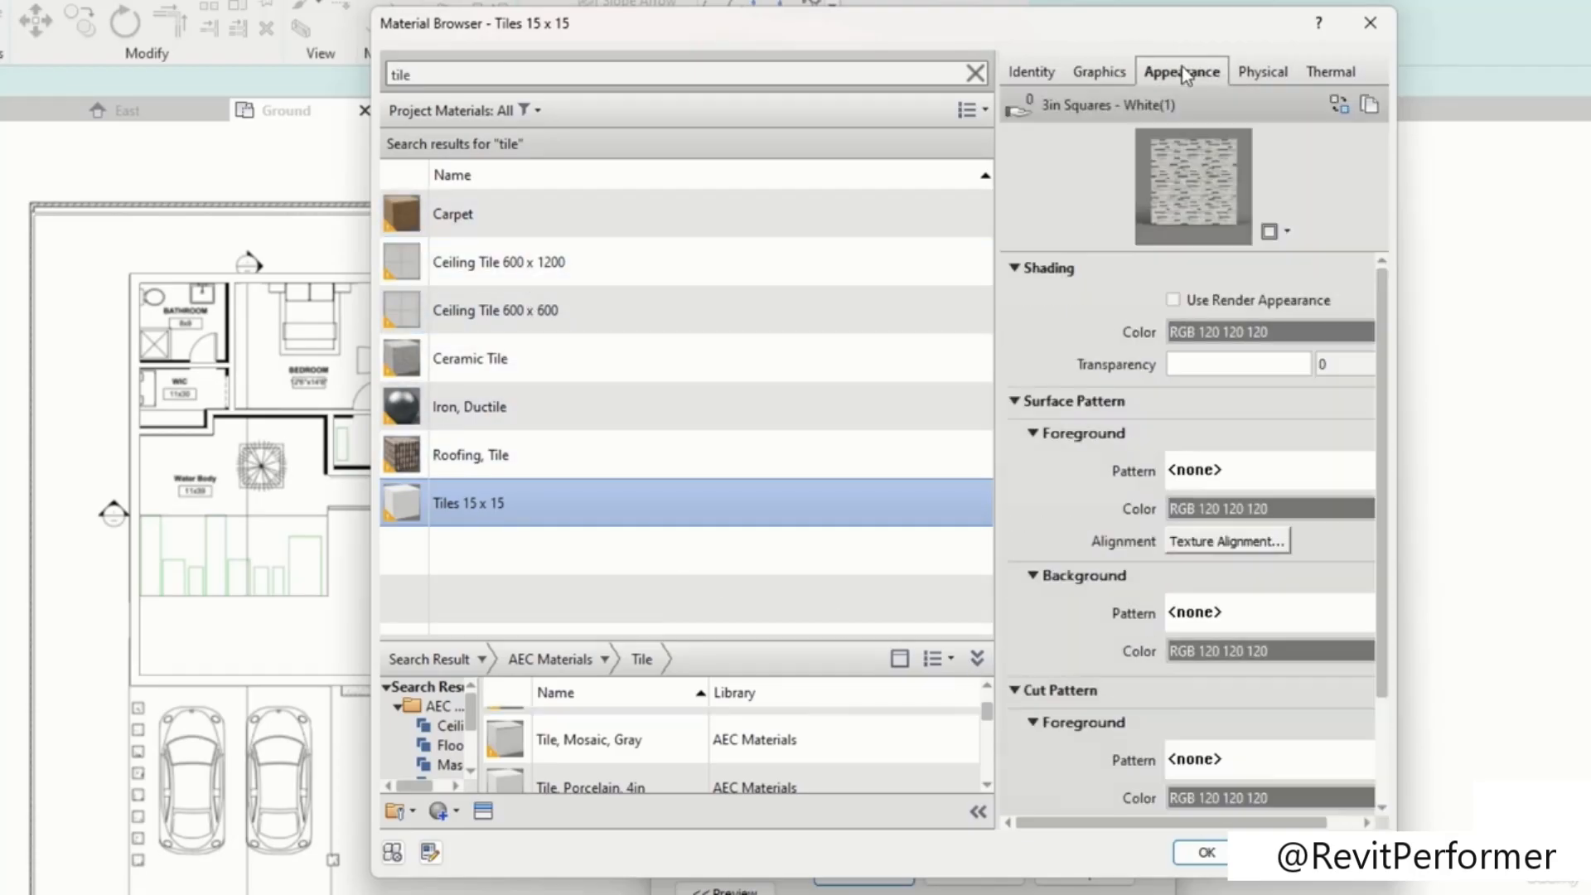
{"action": "left_click", "coordinate": [1207, 852]}
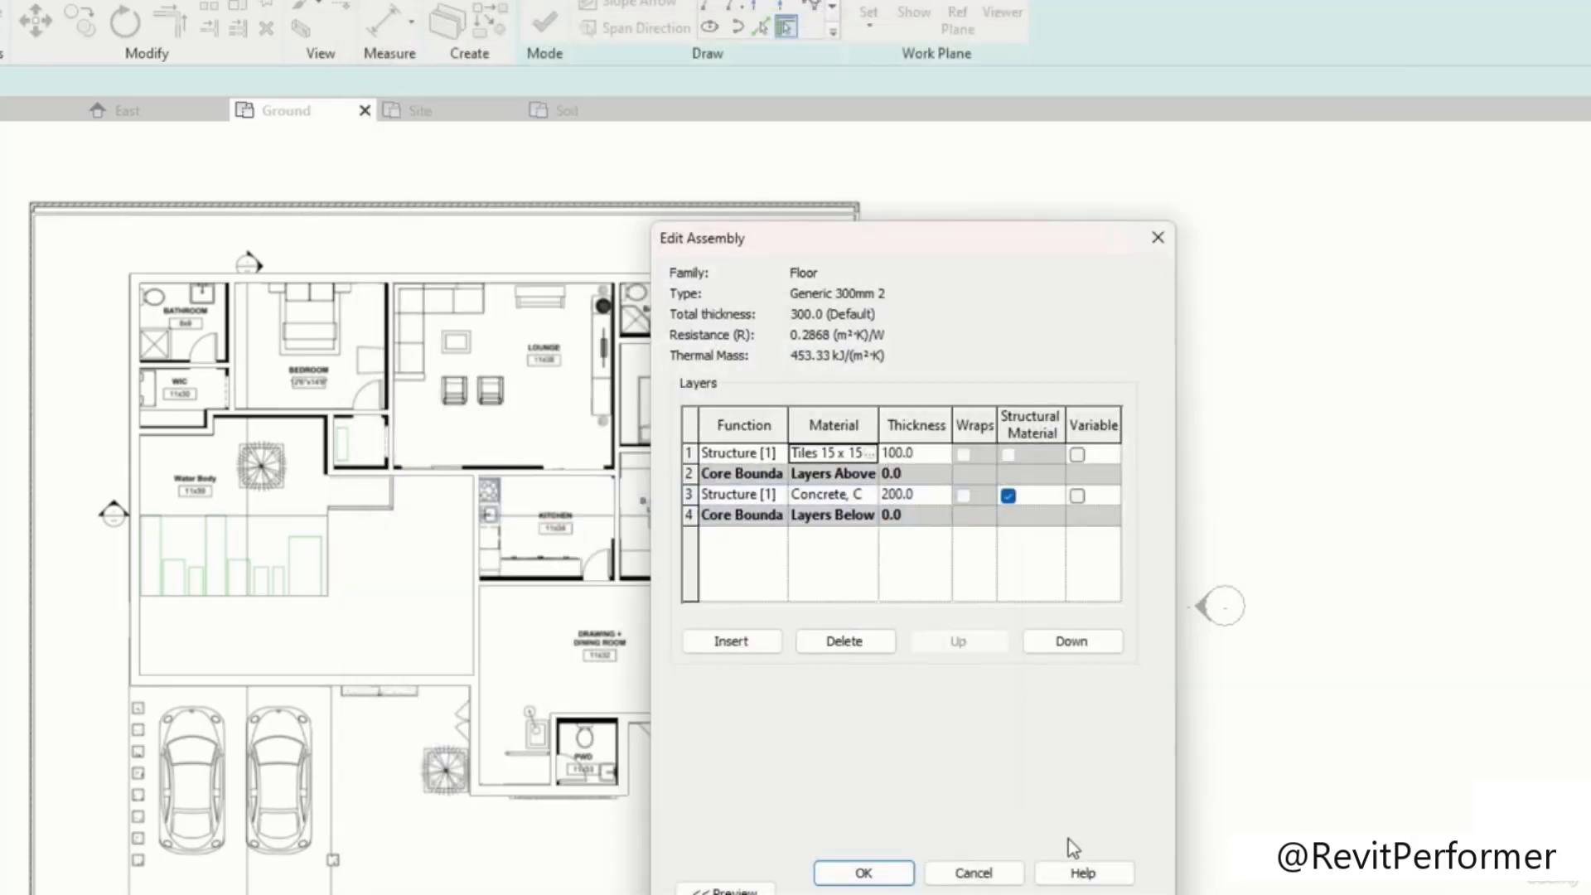
{"action": "left_click", "coordinate": [863, 873]}
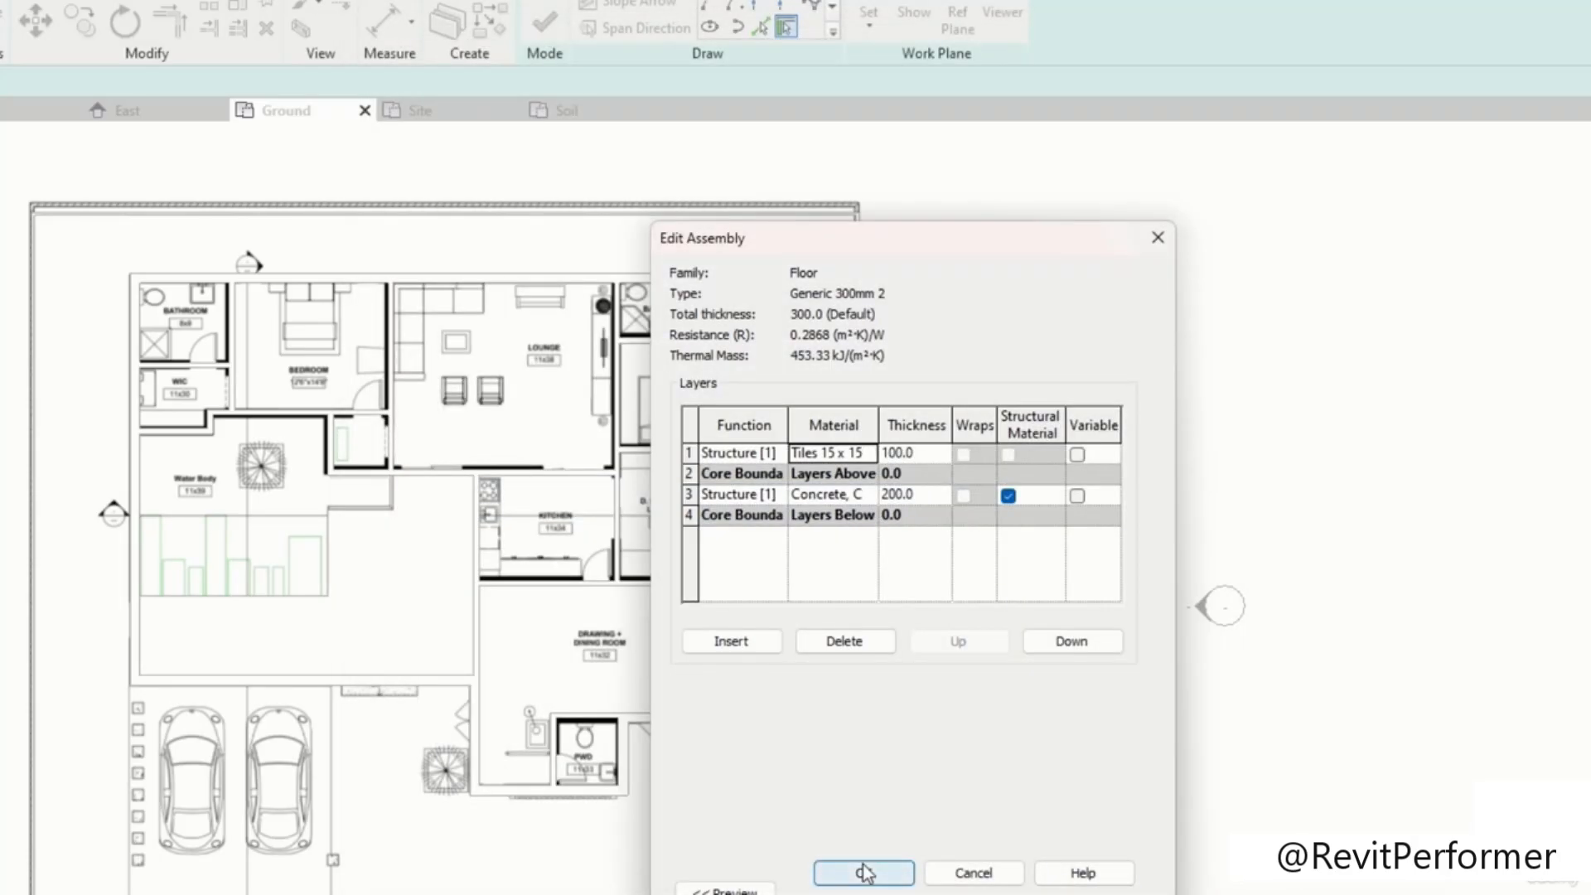
{"action": "left_click", "coordinate": [1097, 892]}
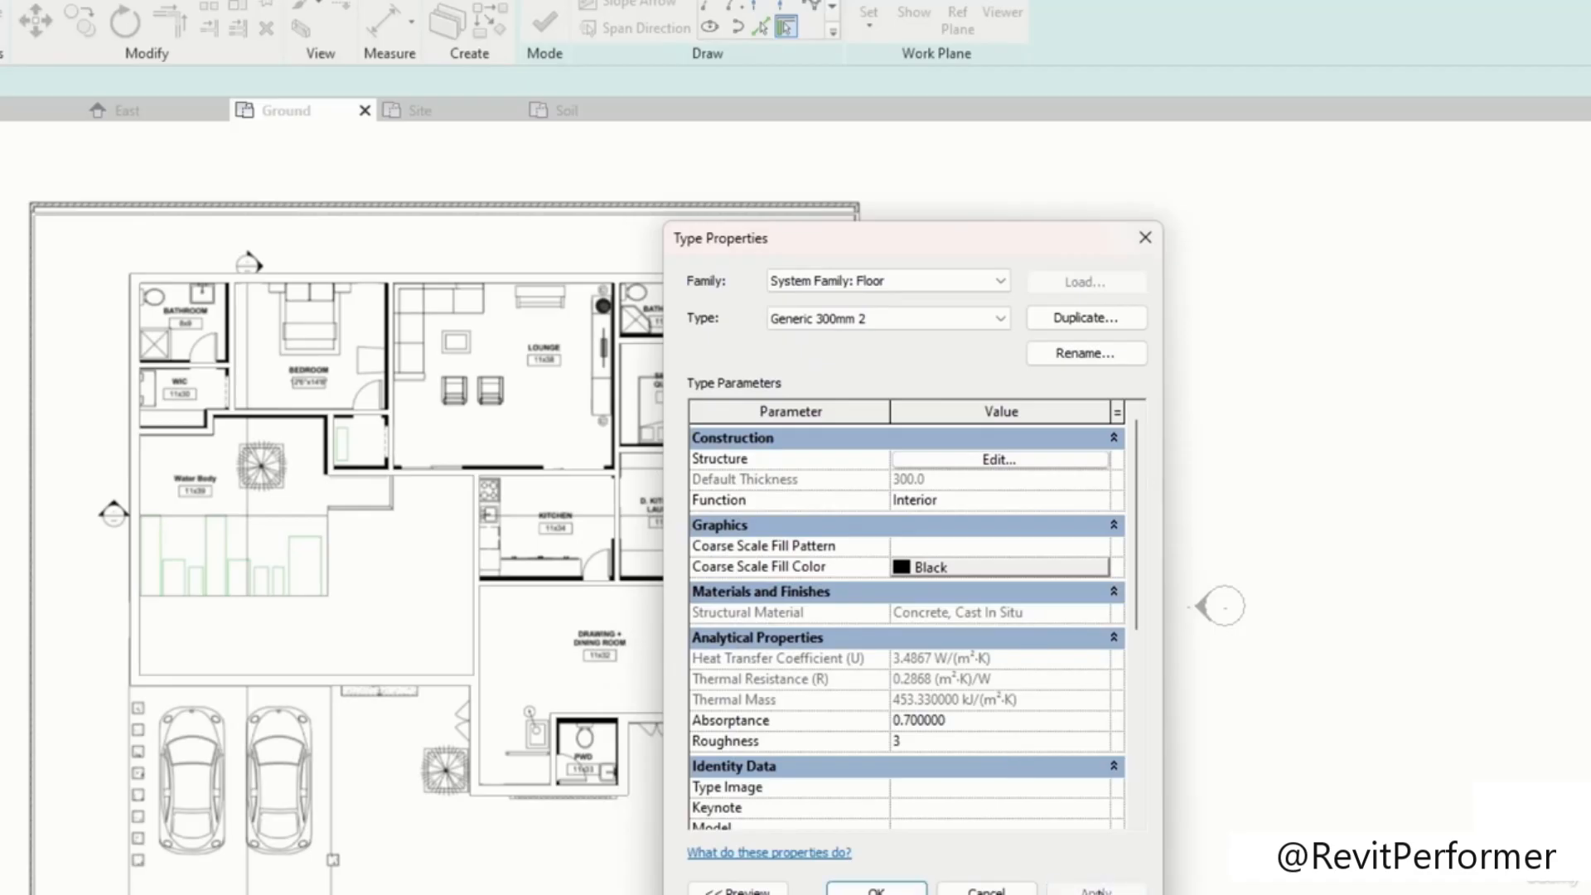
{"action": "left_click", "coordinate": [877, 891]}
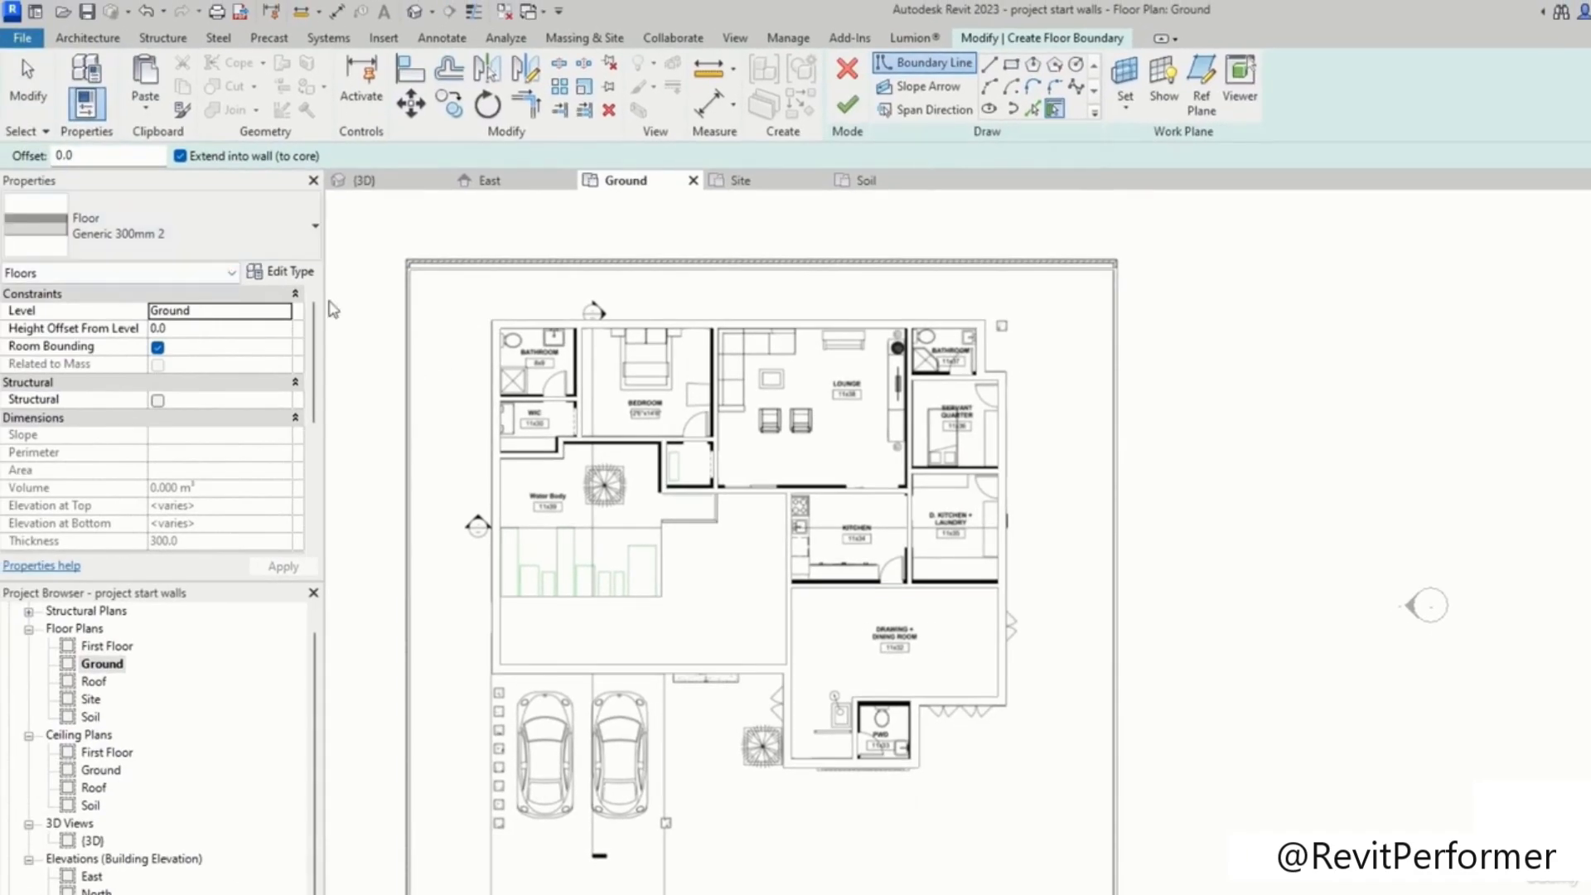
Step: Open the floor's type properties and duplicate the Generic 300mm 2 type
{"action": "scroll", "coordinate": [375, 383], "scroll_direction": "down", "scroll_amount": 1}
{"action": "middle_click_drag", "start_coordinate": [376, 383], "coordinate": [595, 336]}
{"action": "middle_click_drag", "start_coordinate": [711, 613], "coordinate": [819, 493]}
{"action": "scroll", "coordinate": [820, 607], "scroll_direction": "up", "scroll_amount": 2}
{"action": "left_click", "coordinate": [251, 232]}
{"action": "left_click", "coordinate": [250, 232]}
{"action": "left_click", "coordinate": [276, 272]}
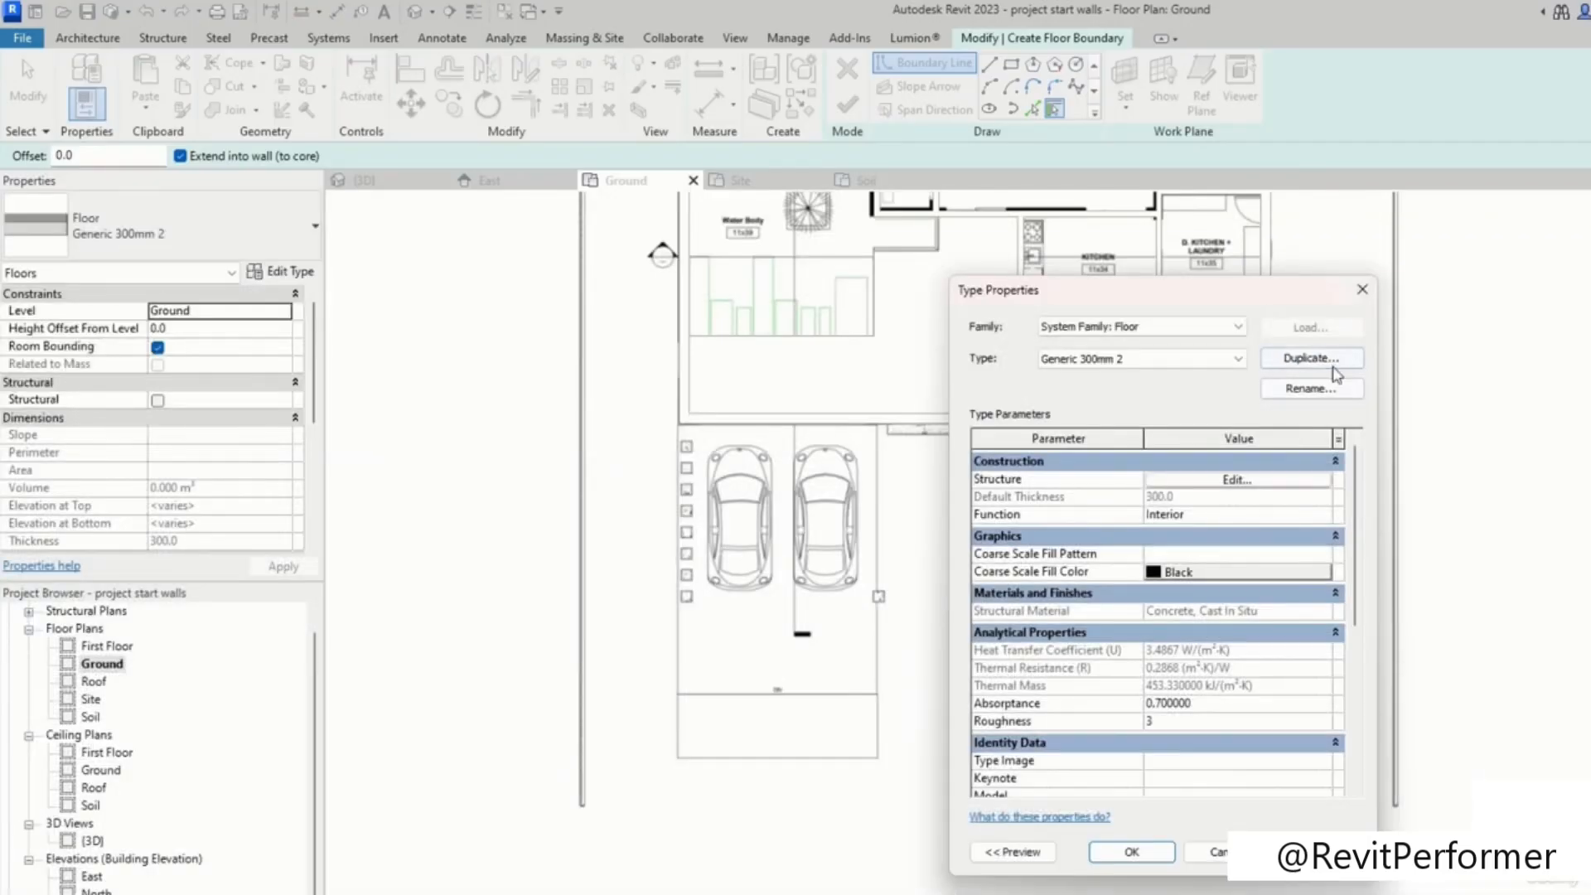
{"action": "left_click", "coordinate": [1332, 359]}
{"action": "left_click", "coordinate": [1163, 622]}
Step: Edit the duplicate's structure and delete the top tiles layer, keeping only the concrete core
{"action": "left_click", "coordinate": [1263, 484]}
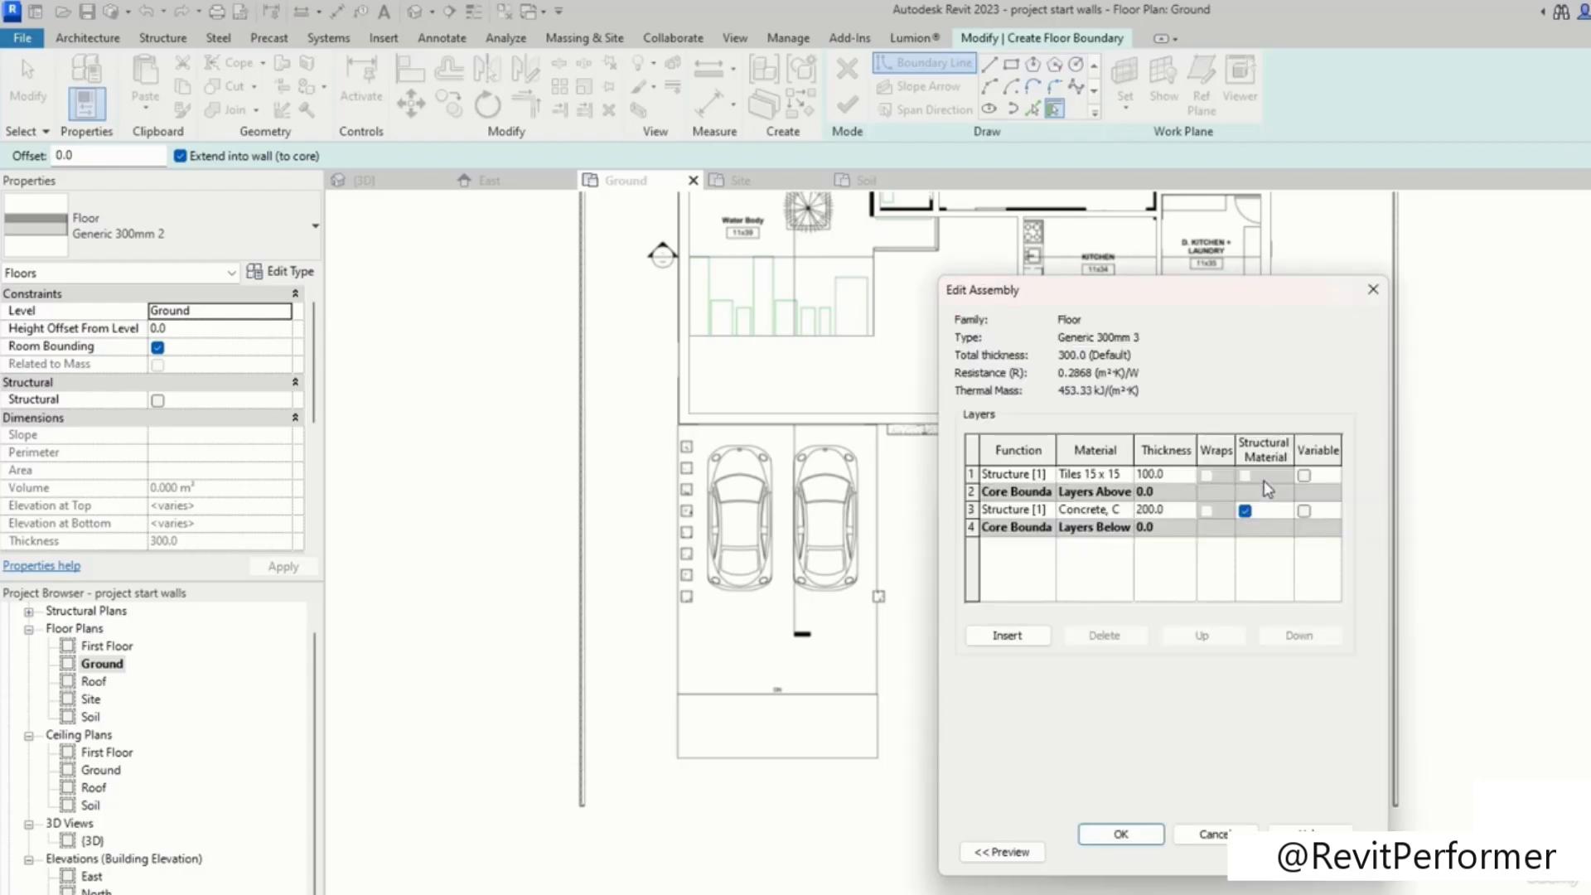
{"action": "left_click", "coordinate": [1144, 474]}
{"action": "left_click", "coordinate": [1152, 512]}
{"action": "left_click", "coordinate": [1162, 476]}
{"action": "left_click", "coordinate": [1046, 474]}
{"action": "left_click", "coordinate": [960, 472]}
{"action": "left_click", "coordinate": [969, 474]}
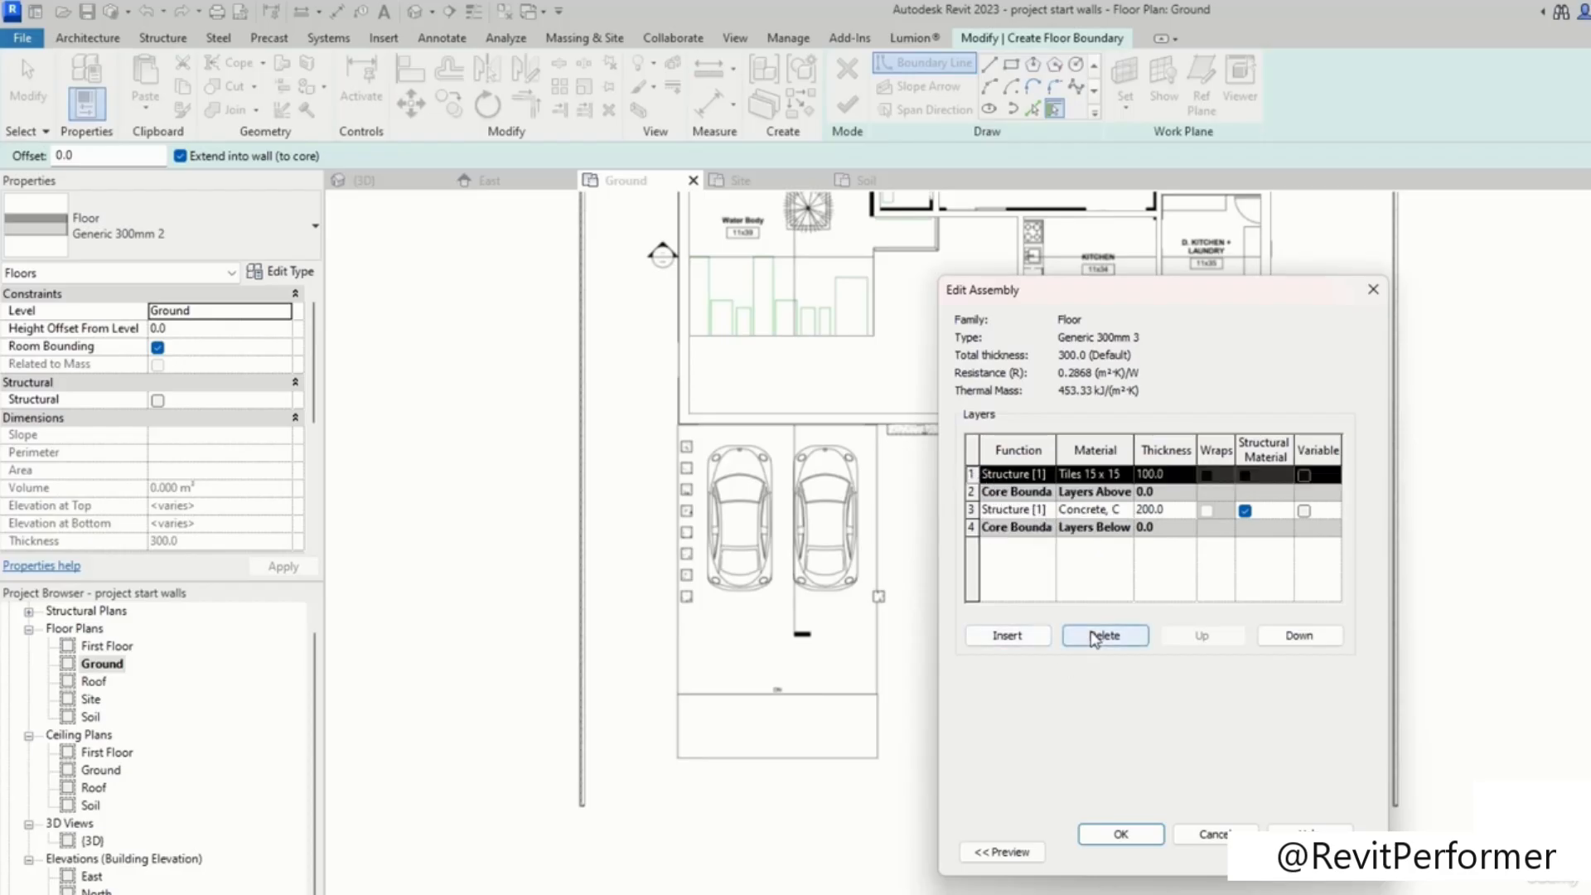
{"action": "left_click", "coordinate": [1103, 635]}
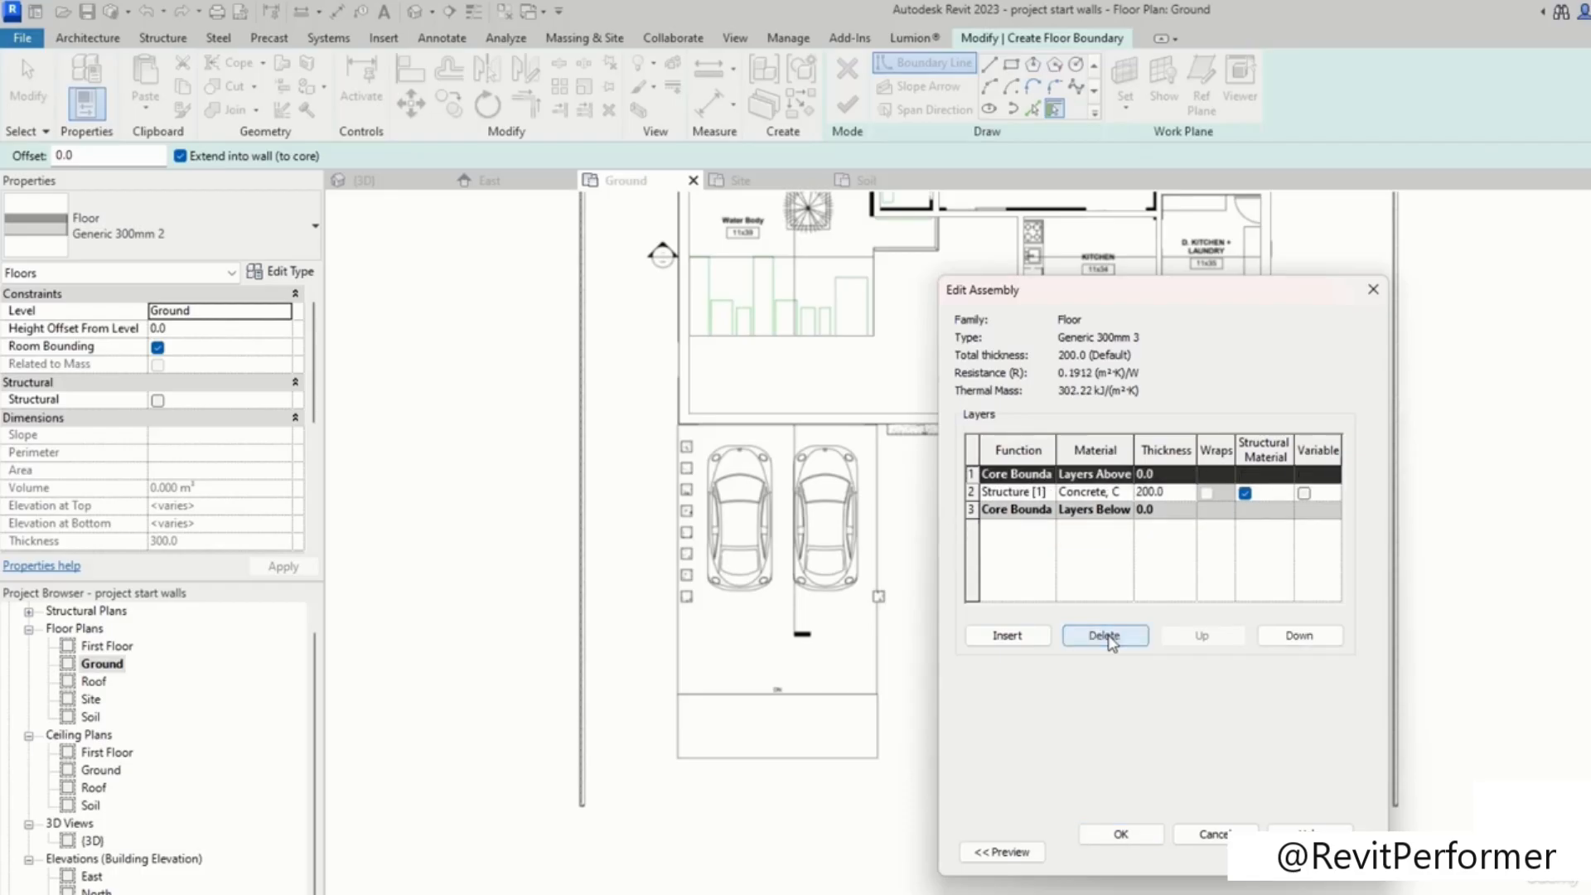
{"action": "left_click", "coordinate": [1096, 492]}
{"action": "left_click", "coordinate": [1139, 492]}
{"action": "left_click", "coordinate": [1139, 491]}
{"action": "left_click", "coordinate": [1124, 835]}
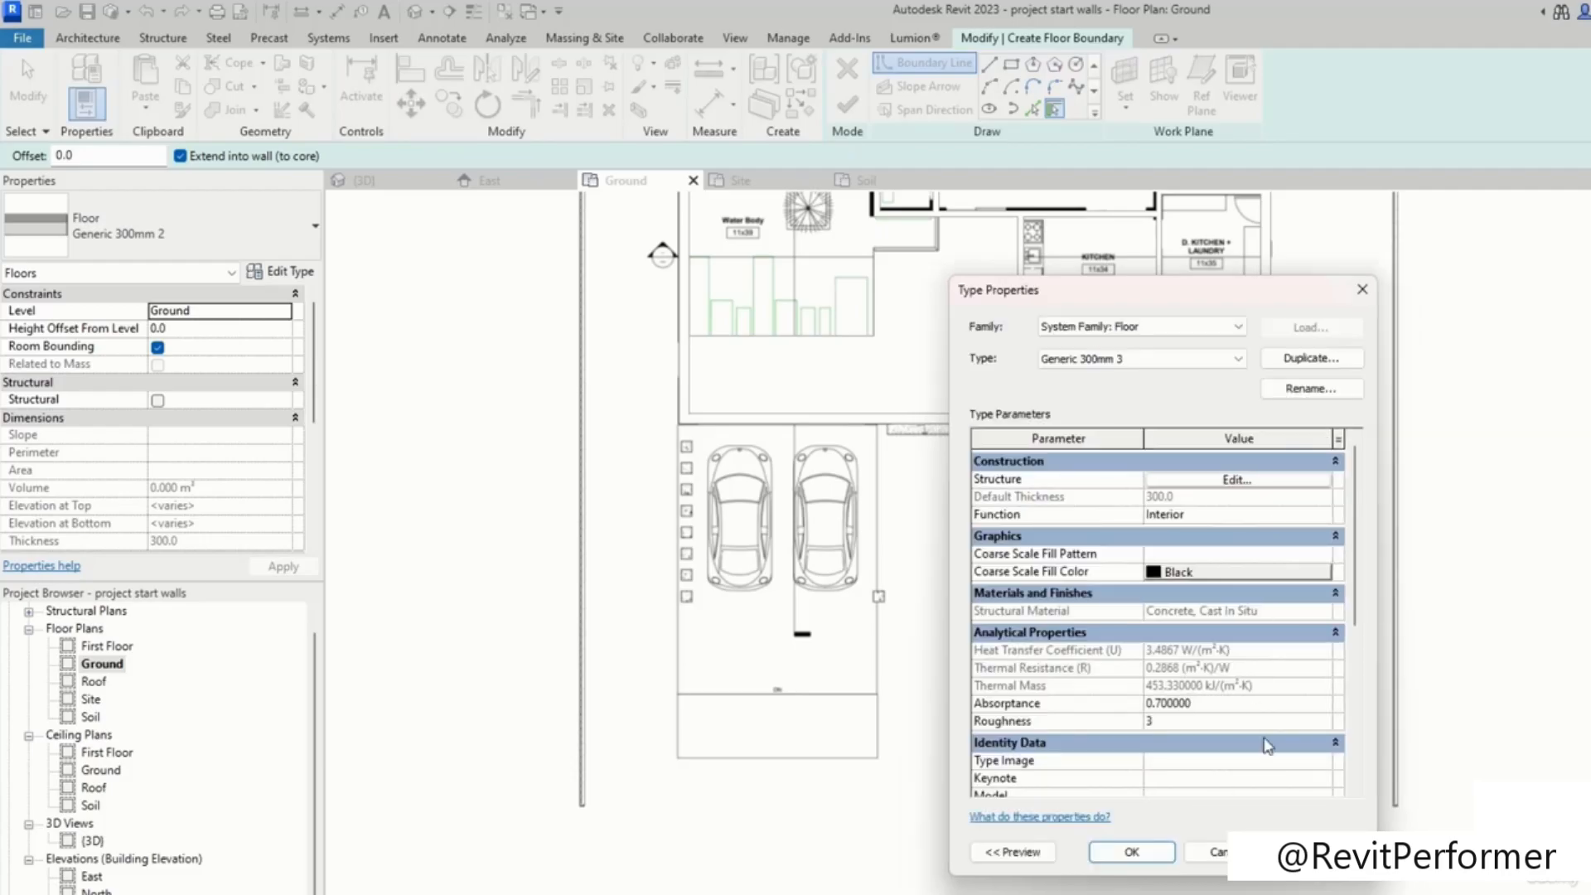
Step: Rename the duplicated floor type to Concrete 300 mm and close the type properties
{"action": "left_click", "coordinate": [1311, 389]}
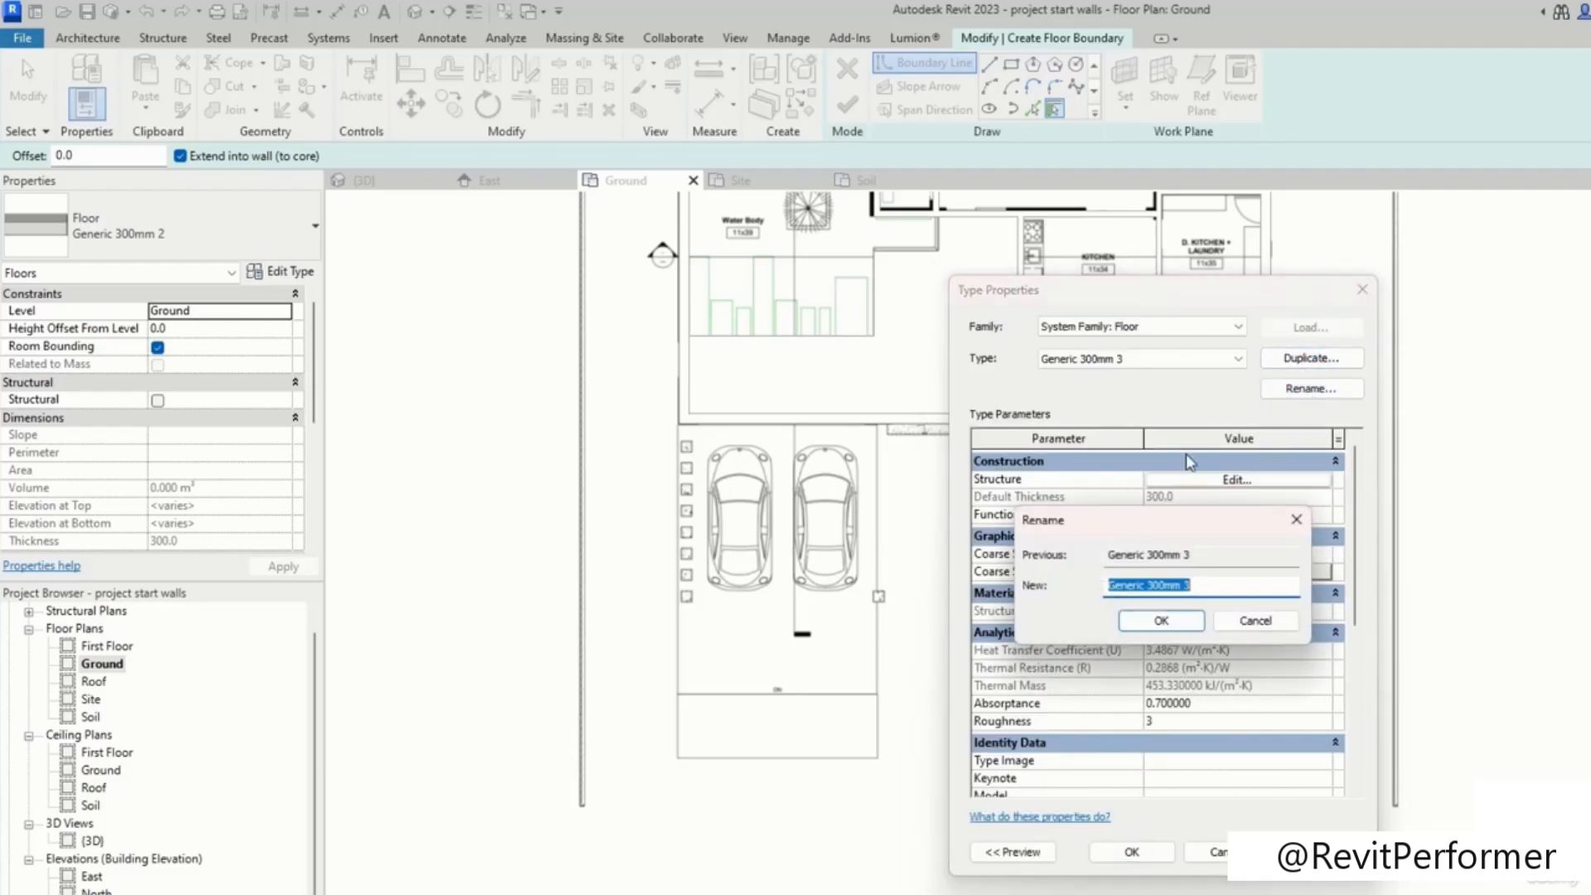
{"action": "type", "text": "Concret"}
{"action": "left_click", "coordinate": [1161, 622]}
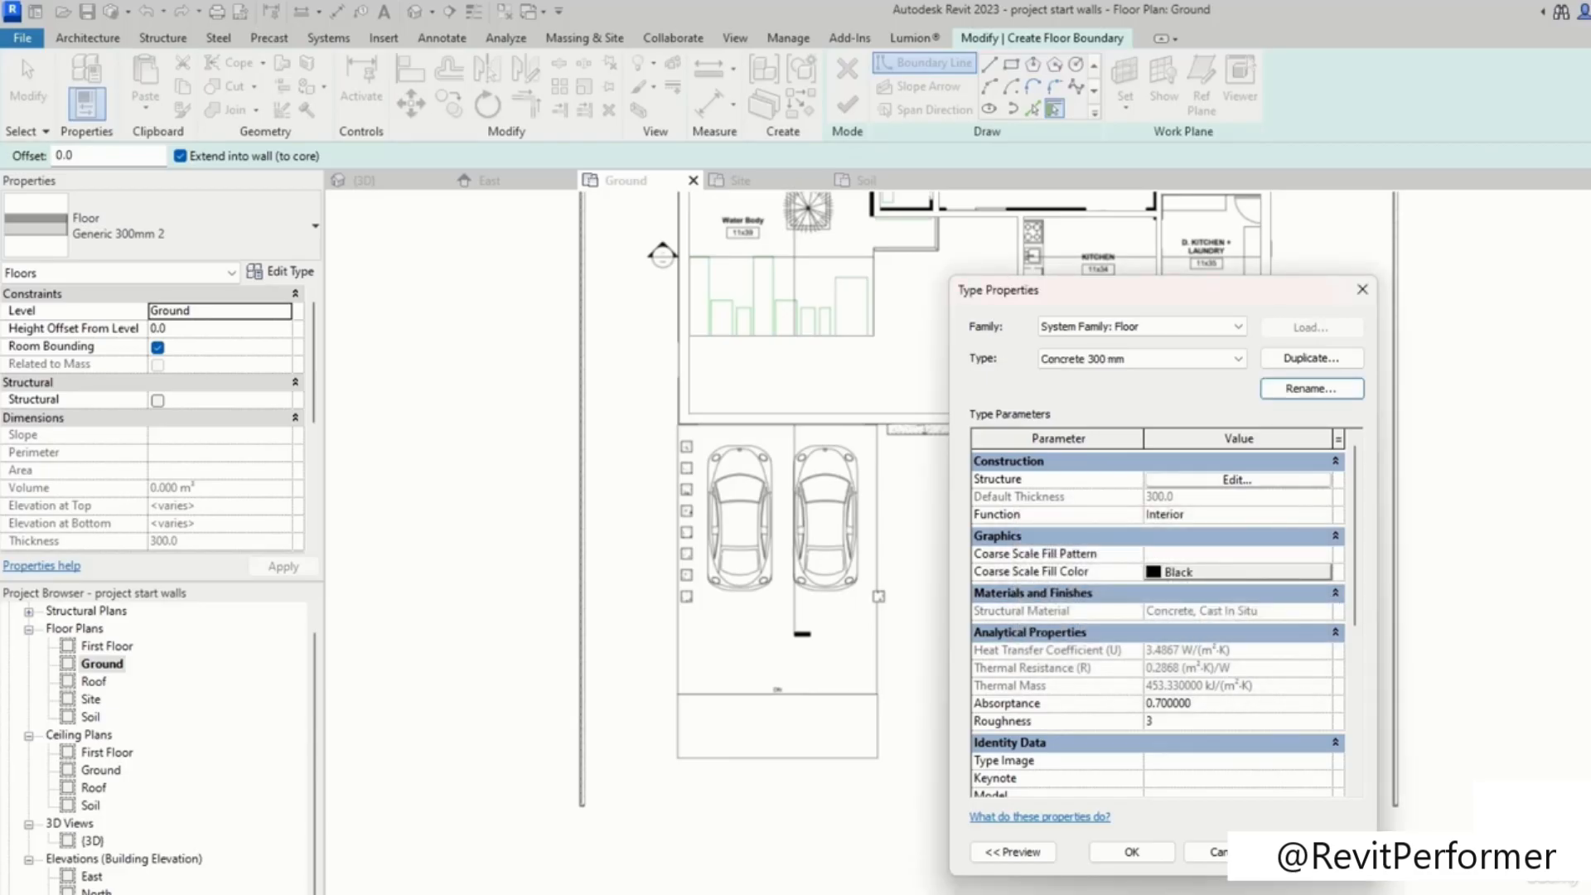
{"action": "left_click", "coordinate": [1132, 851]}
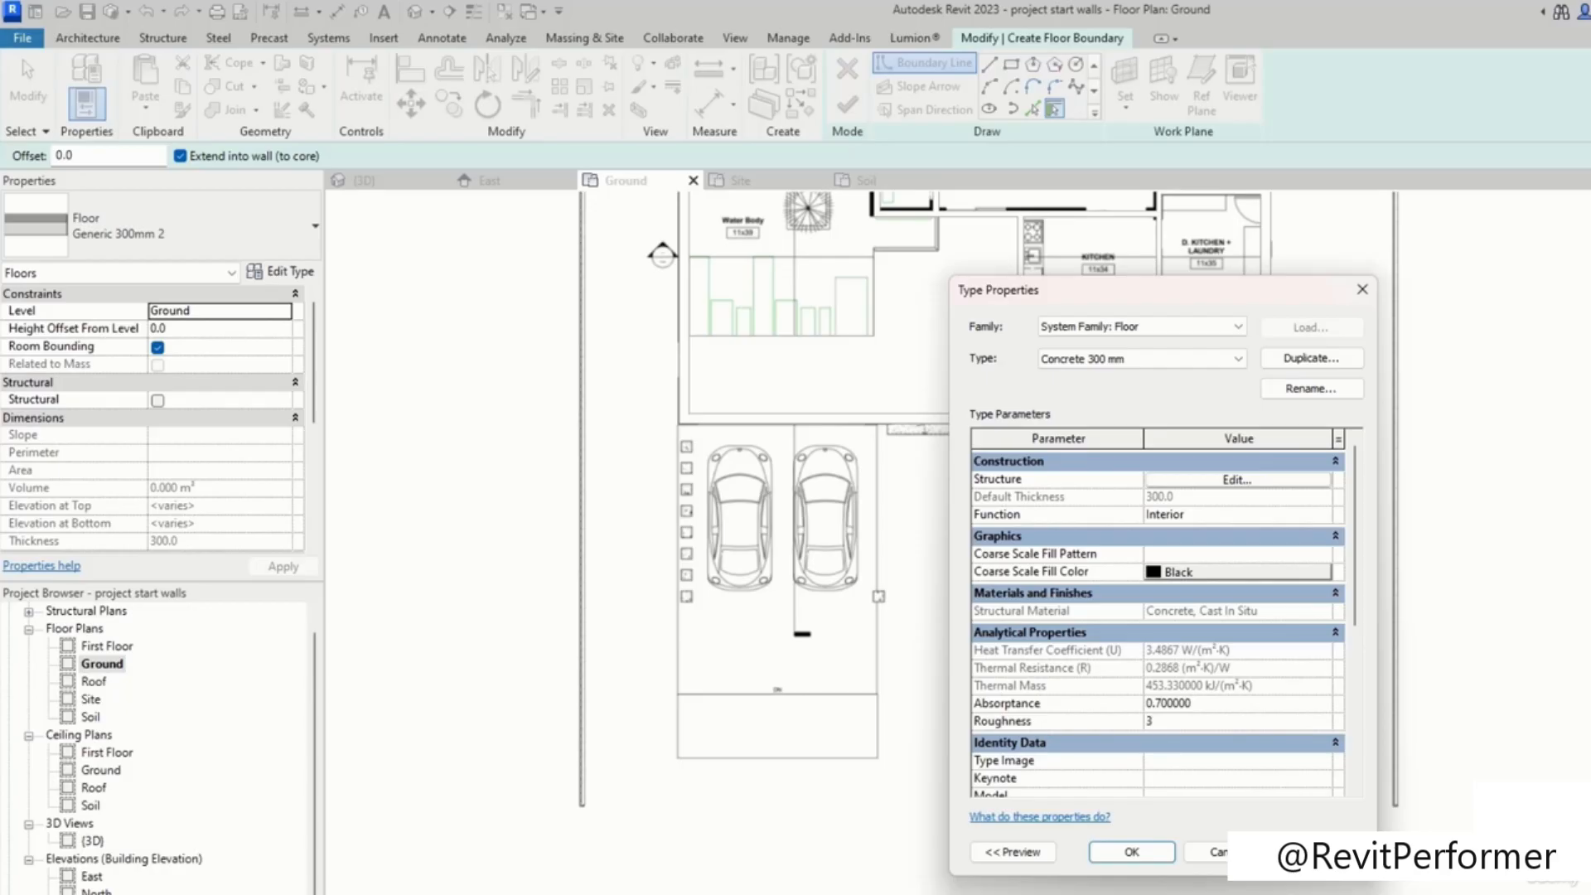
{"action": "left_click", "coordinate": [1154, 862]}
Step: Switch to the Generic 300mm floor type and rename it Oak Flooring 300 mm
{"action": "left_click", "coordinate": [264, 251]}
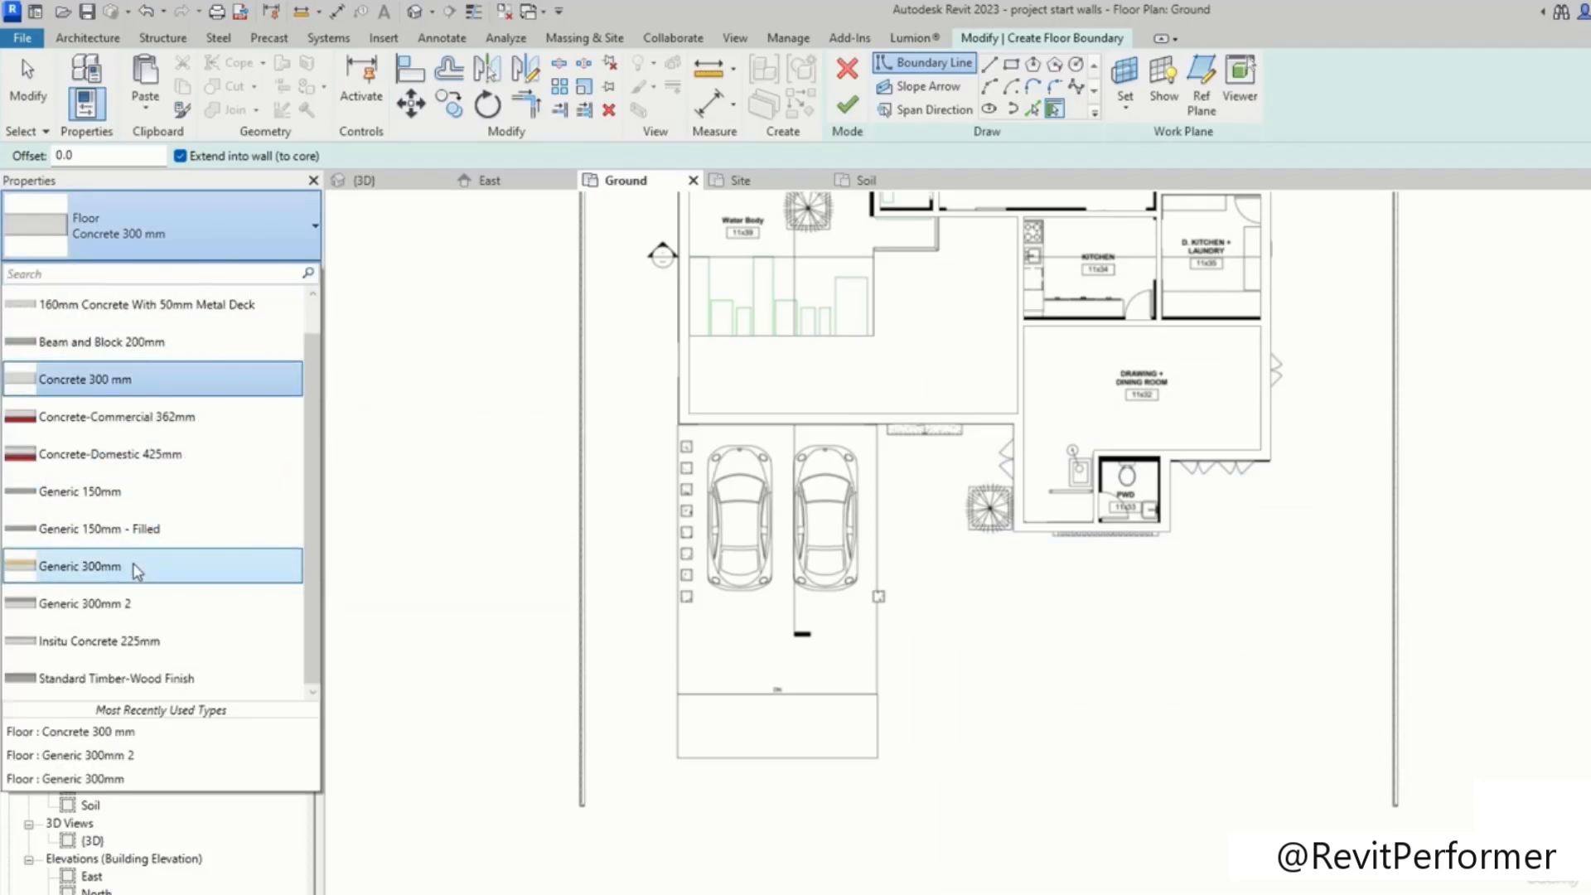
{"action": "left_click", "coordinate": [136, 570]}
{"action": "left_click", "coordinate": [278, 271]}
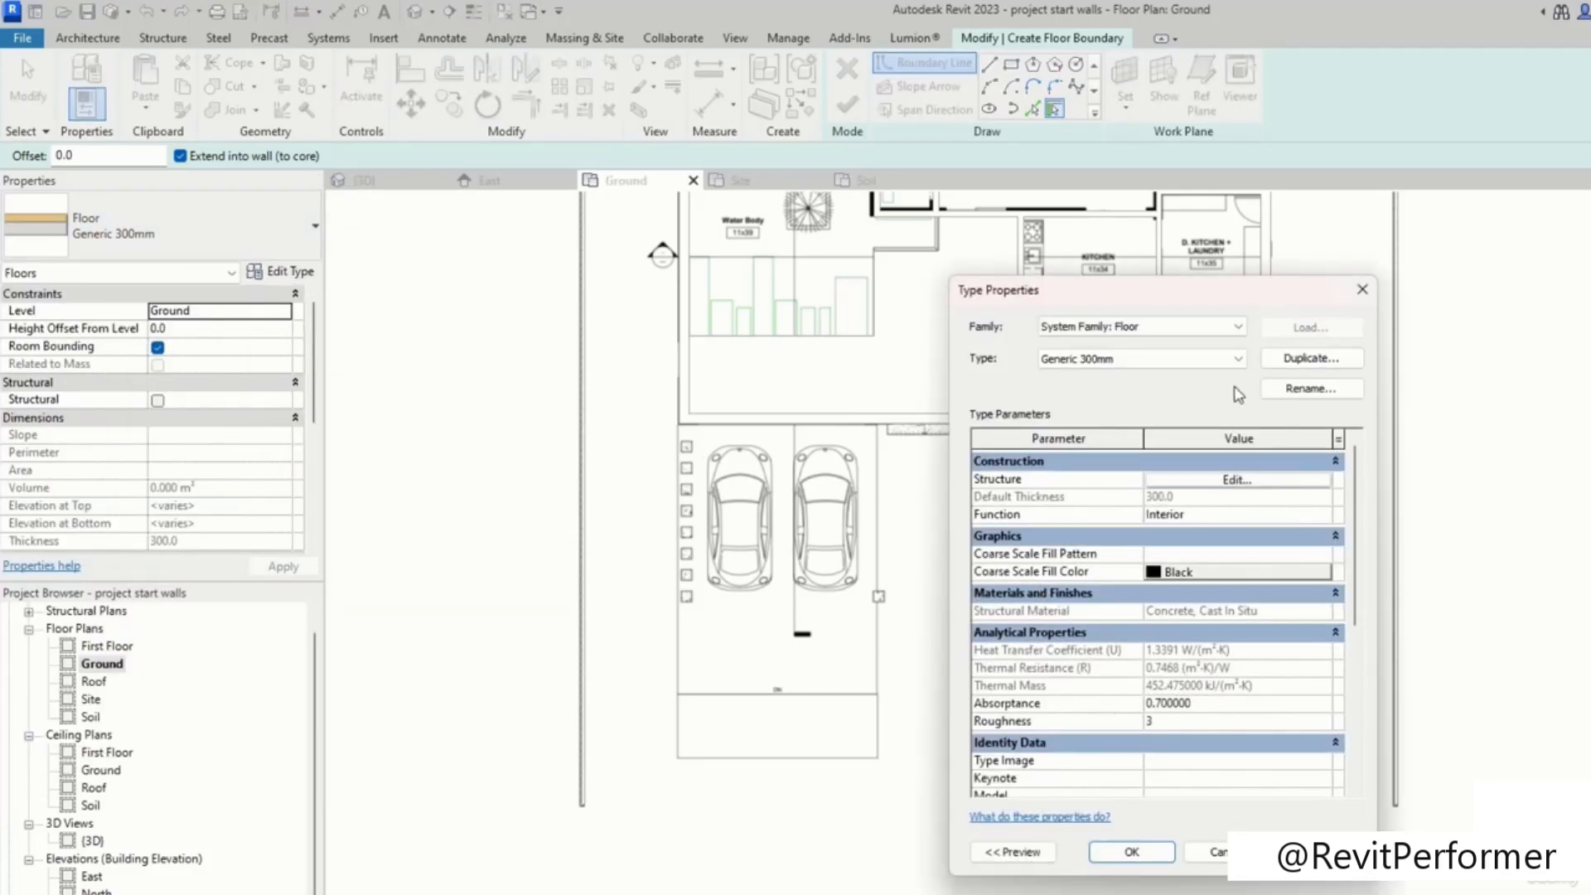
{"action": "left_click", "coordinate": [1309, 388]}
{"action": "type", "text": "Oa"}
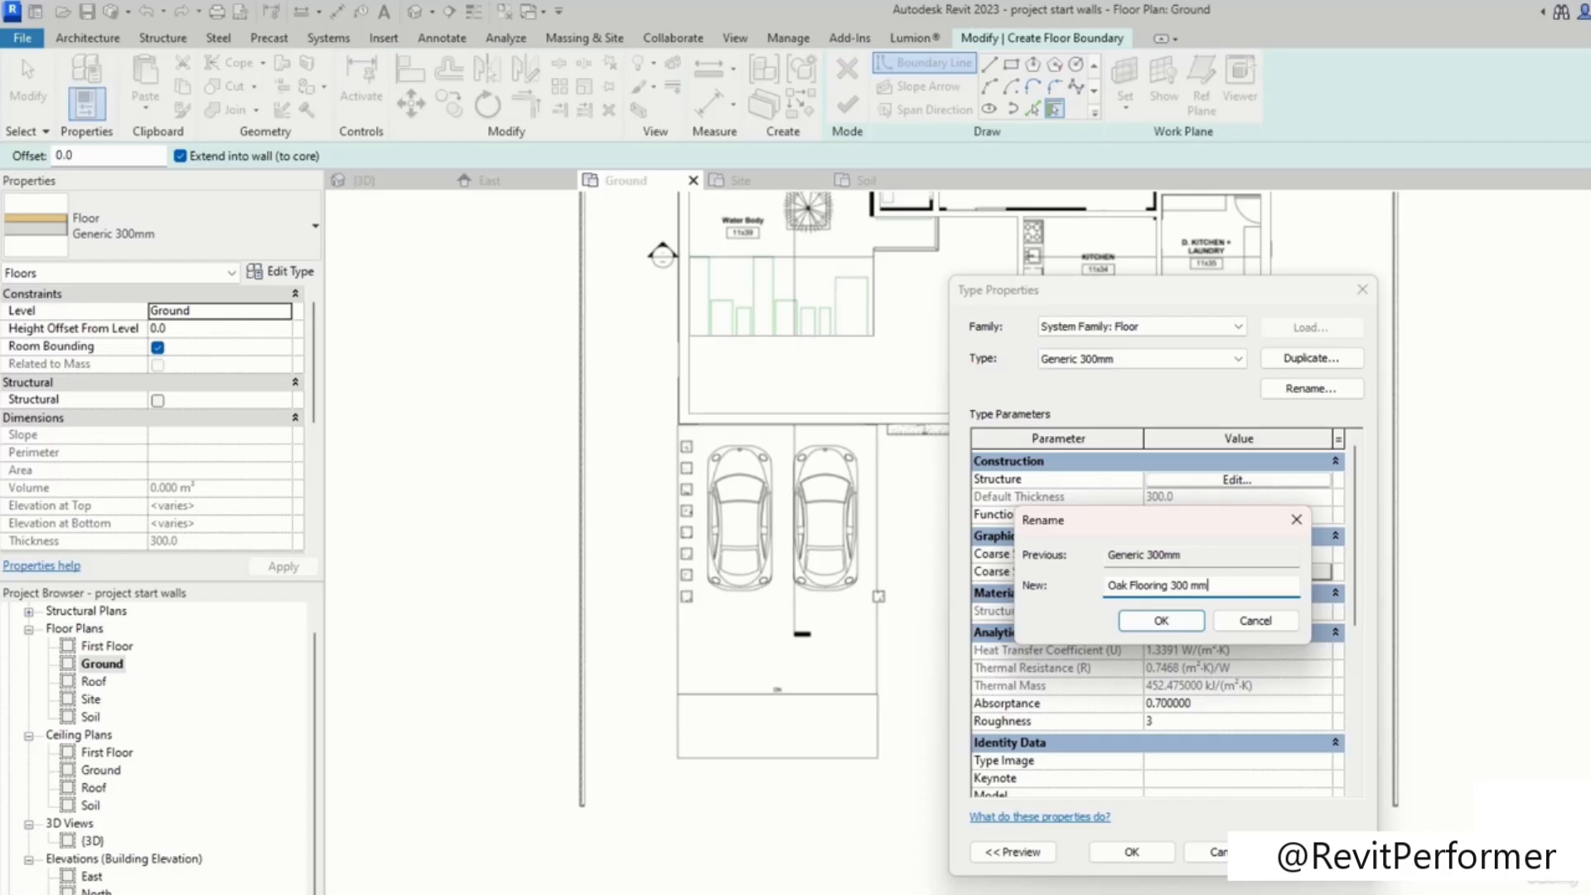
{"action": "type", "text": "k Flooring 300 mm"}
{"action": "left_click", "coordinate": [1160, 621]}
{"action": "left_click", "coordinate": [1131, 852]}
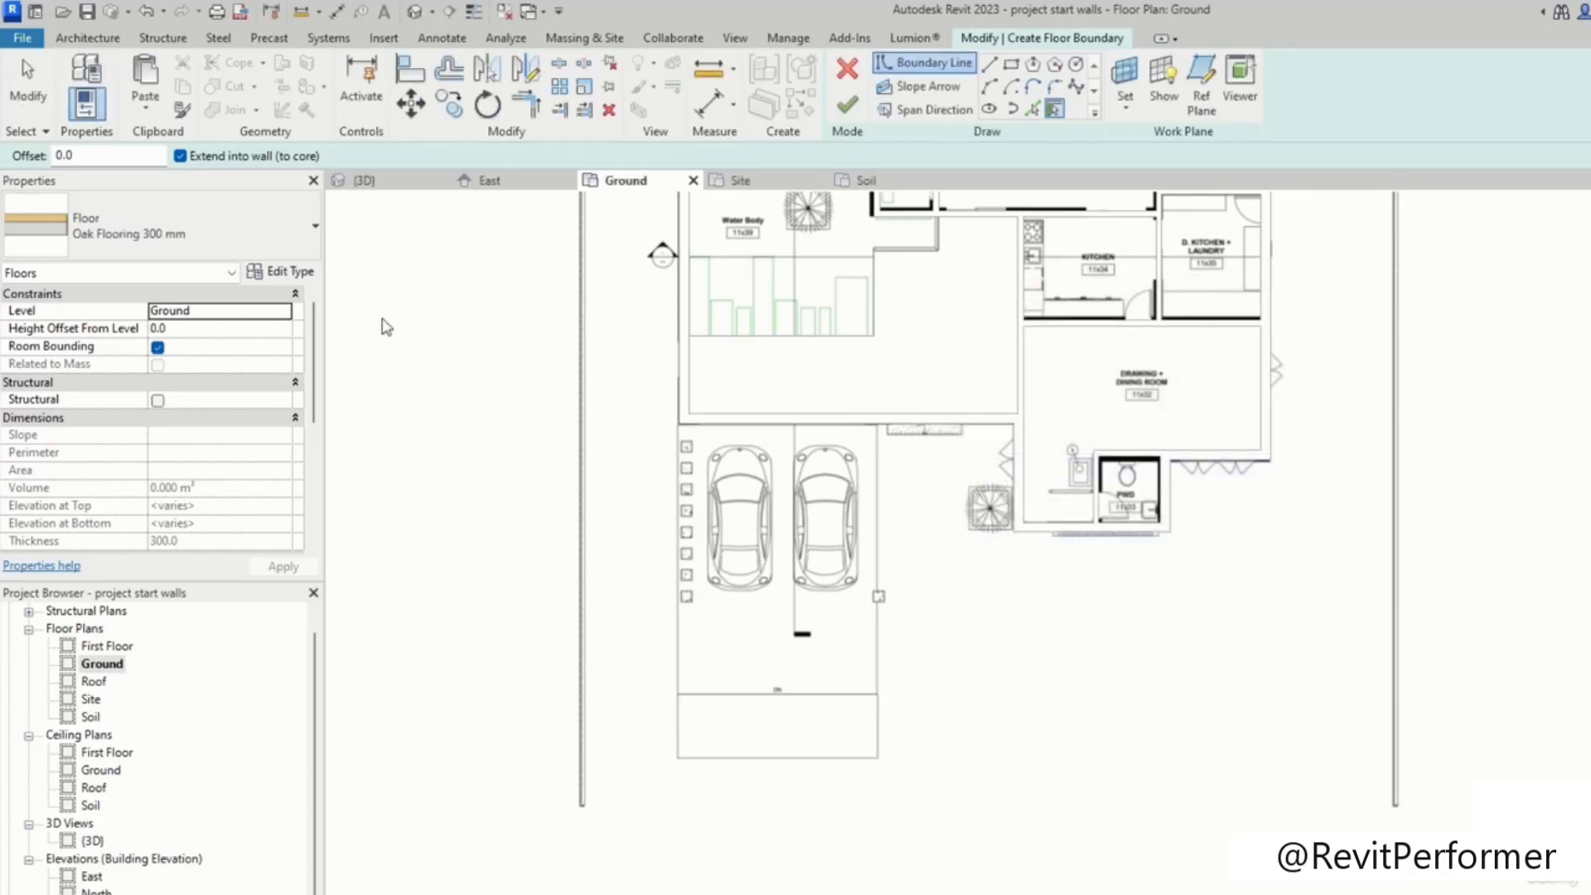
Step: Switch to the Generic 300mm 2 floor type and rename it Tiles 300mm
{"action": "left_click", "coordinate": [259, 230]}
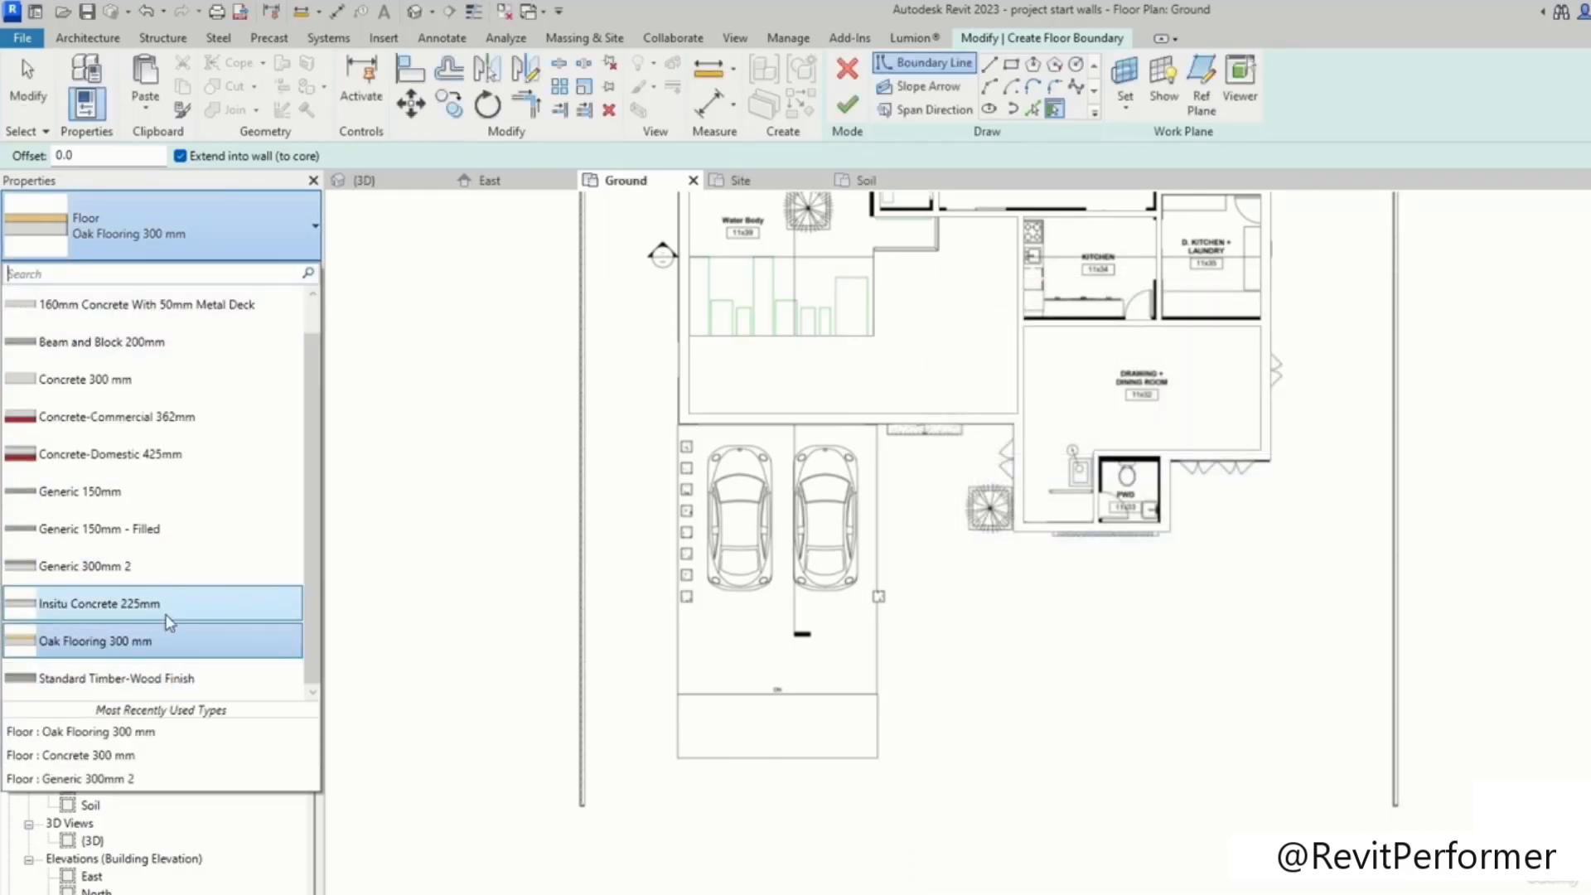
{"action": "left_click", "coordinate": [159, 566]}
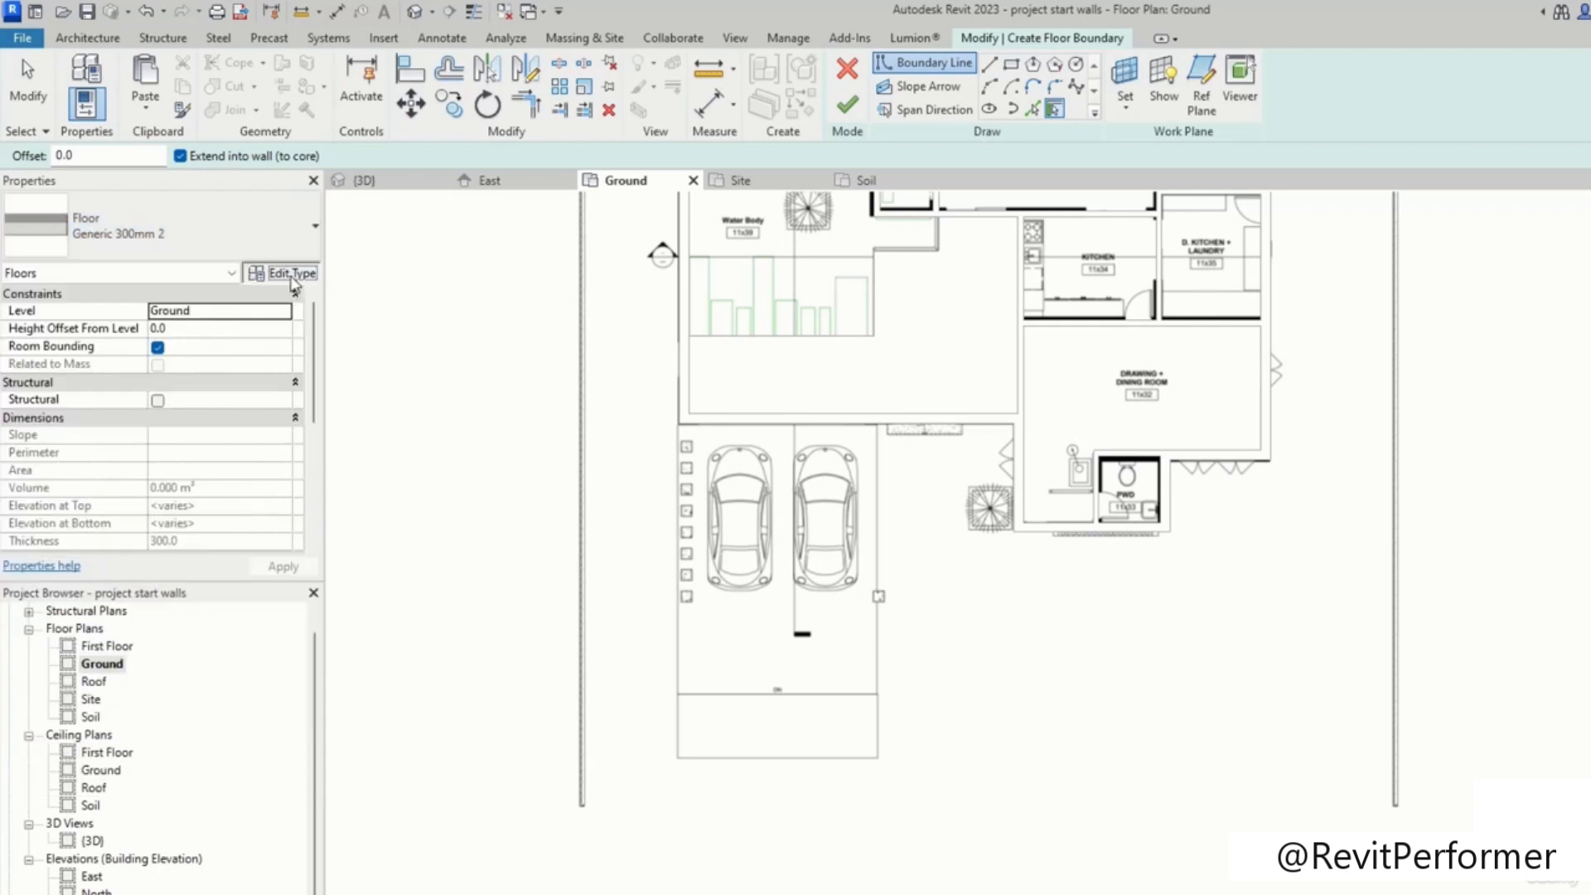
{"action": "left_click", "coordinate": [278, 271]}
{"action": "left_click", "coordinate": [1299, 391]}
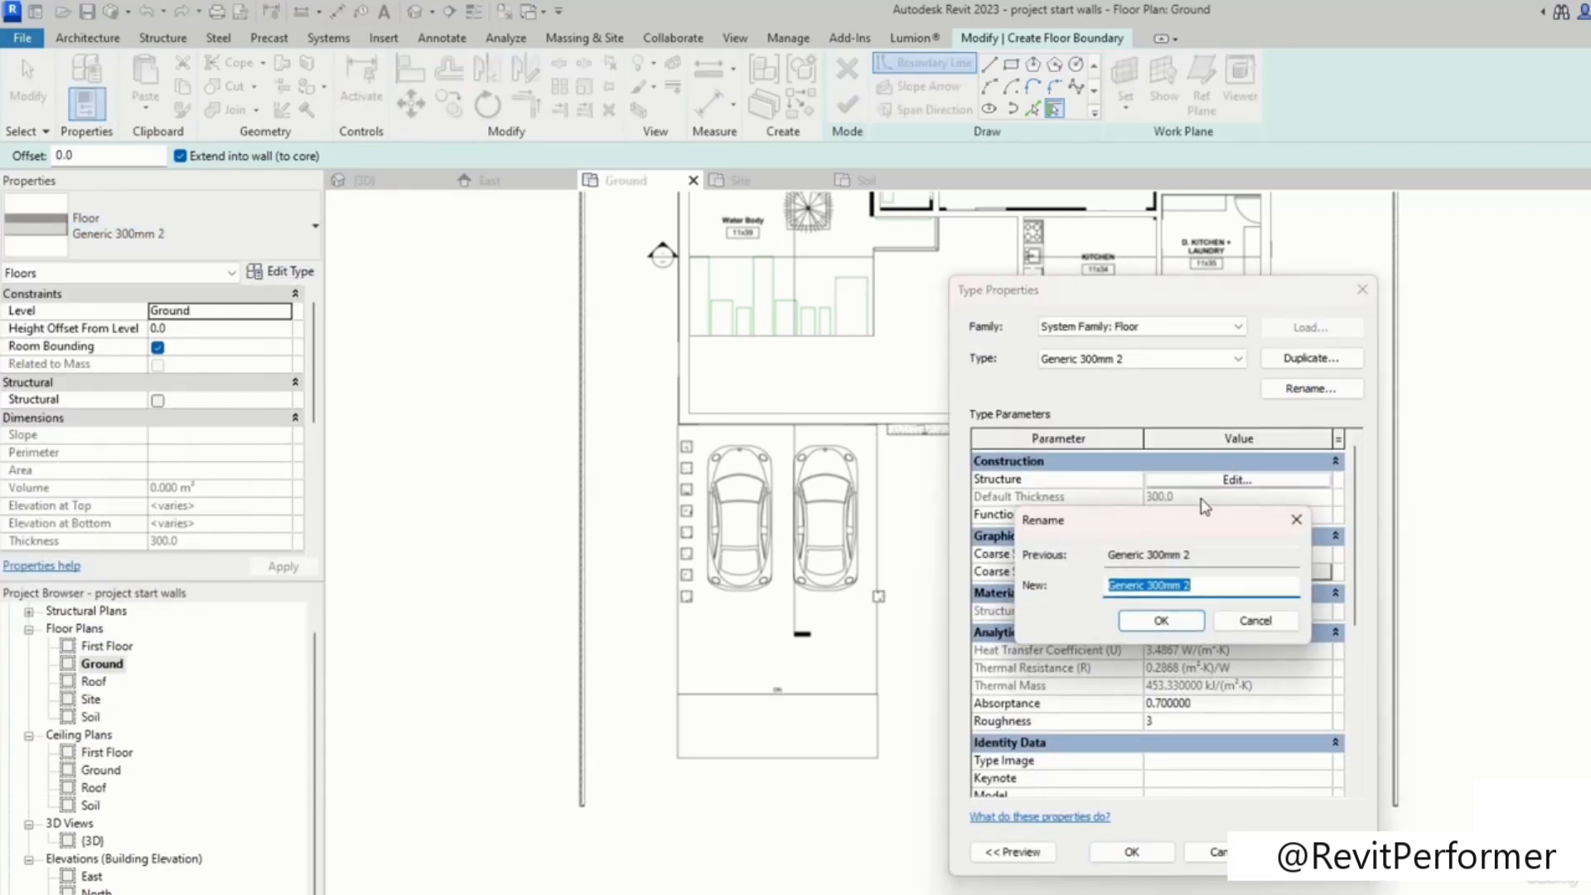
{"action": "type", "text": "T"}
{"action": "left_click", "coordinate": [1158, 620]}
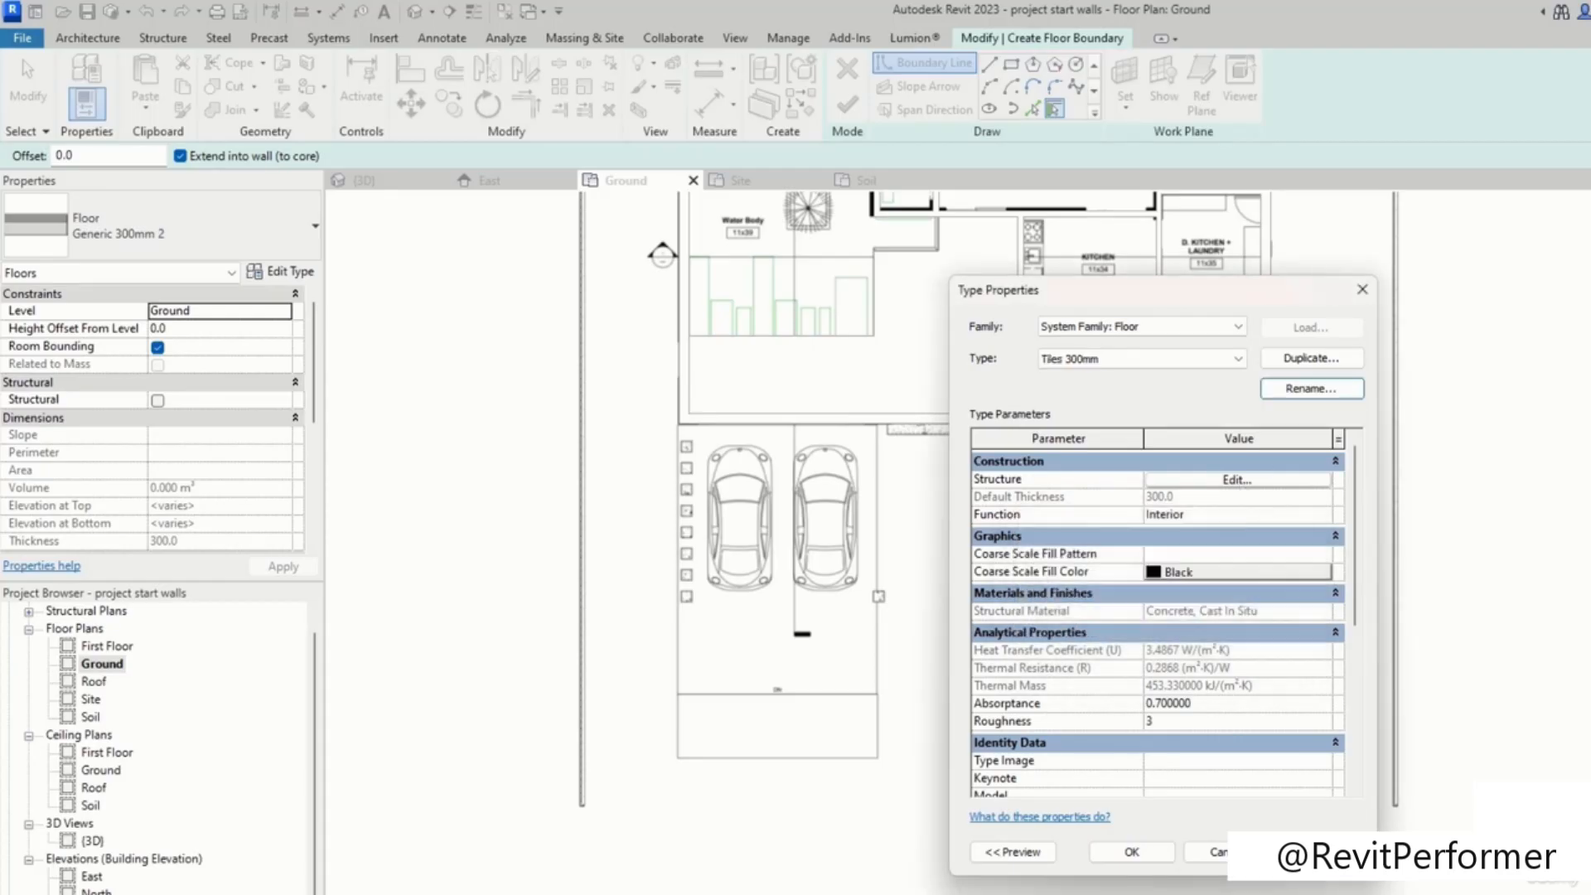
Step: Close the type properties and draw a Tiles 300mm rectangular floor boundary around the bedroom's bathroom, about 2800 by 2495 mm
{"action": "left_click", "coordinate": [1160, 860]}
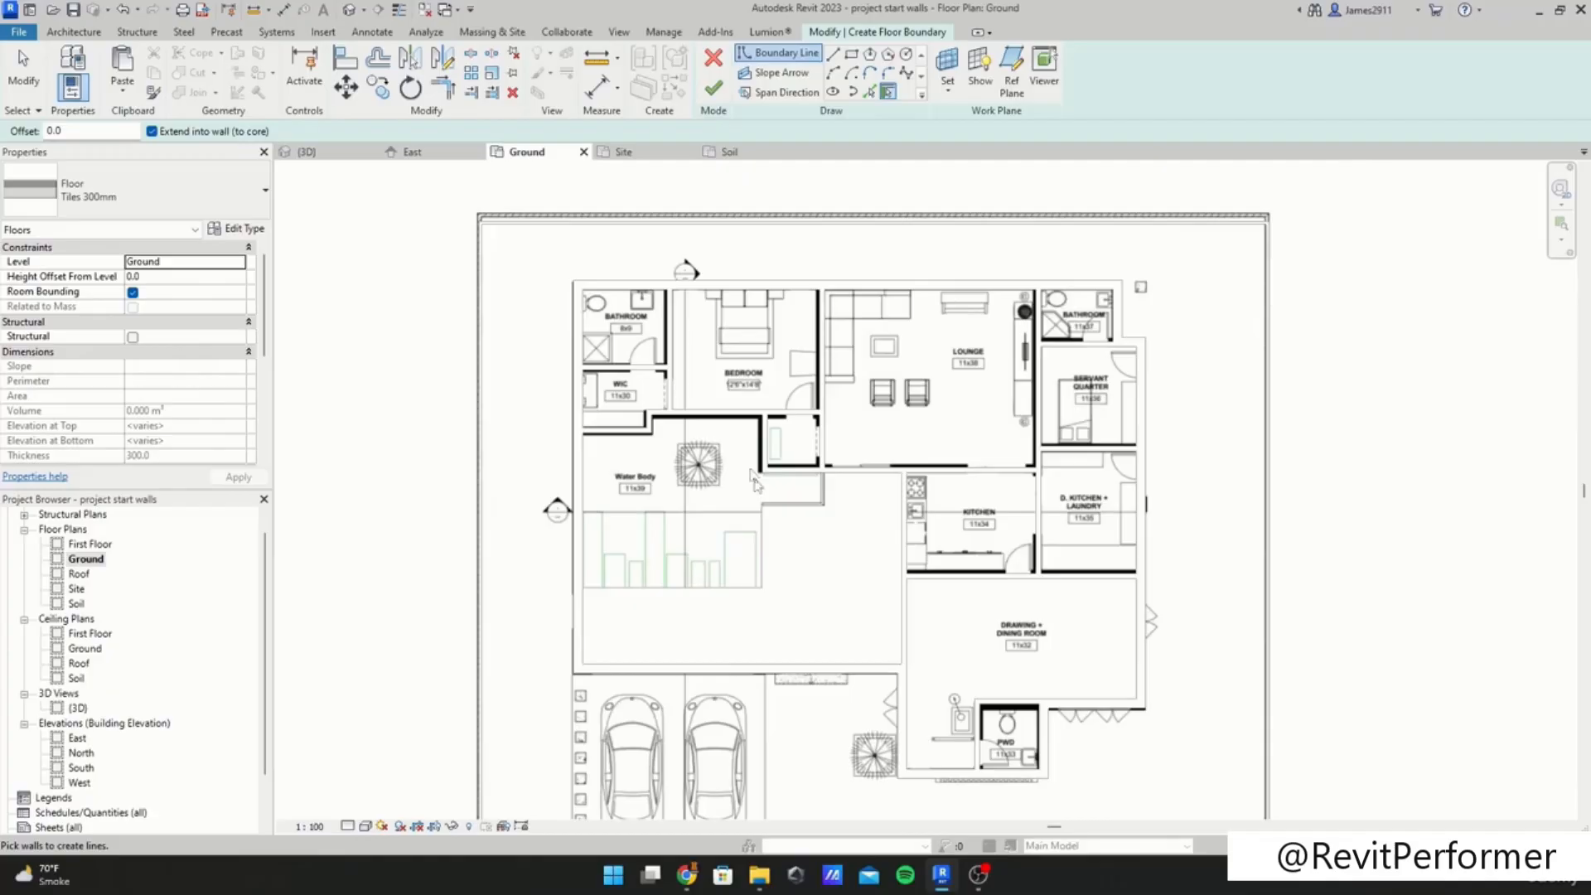
{"action": "scroll", "coordinate": [746, 607], "scroll_direction": "up", "scroll_amount": 3}
{"action": "scroll", "coordinate": [634, 509], "scroll_direction": "up", "scroll_amount": 2}
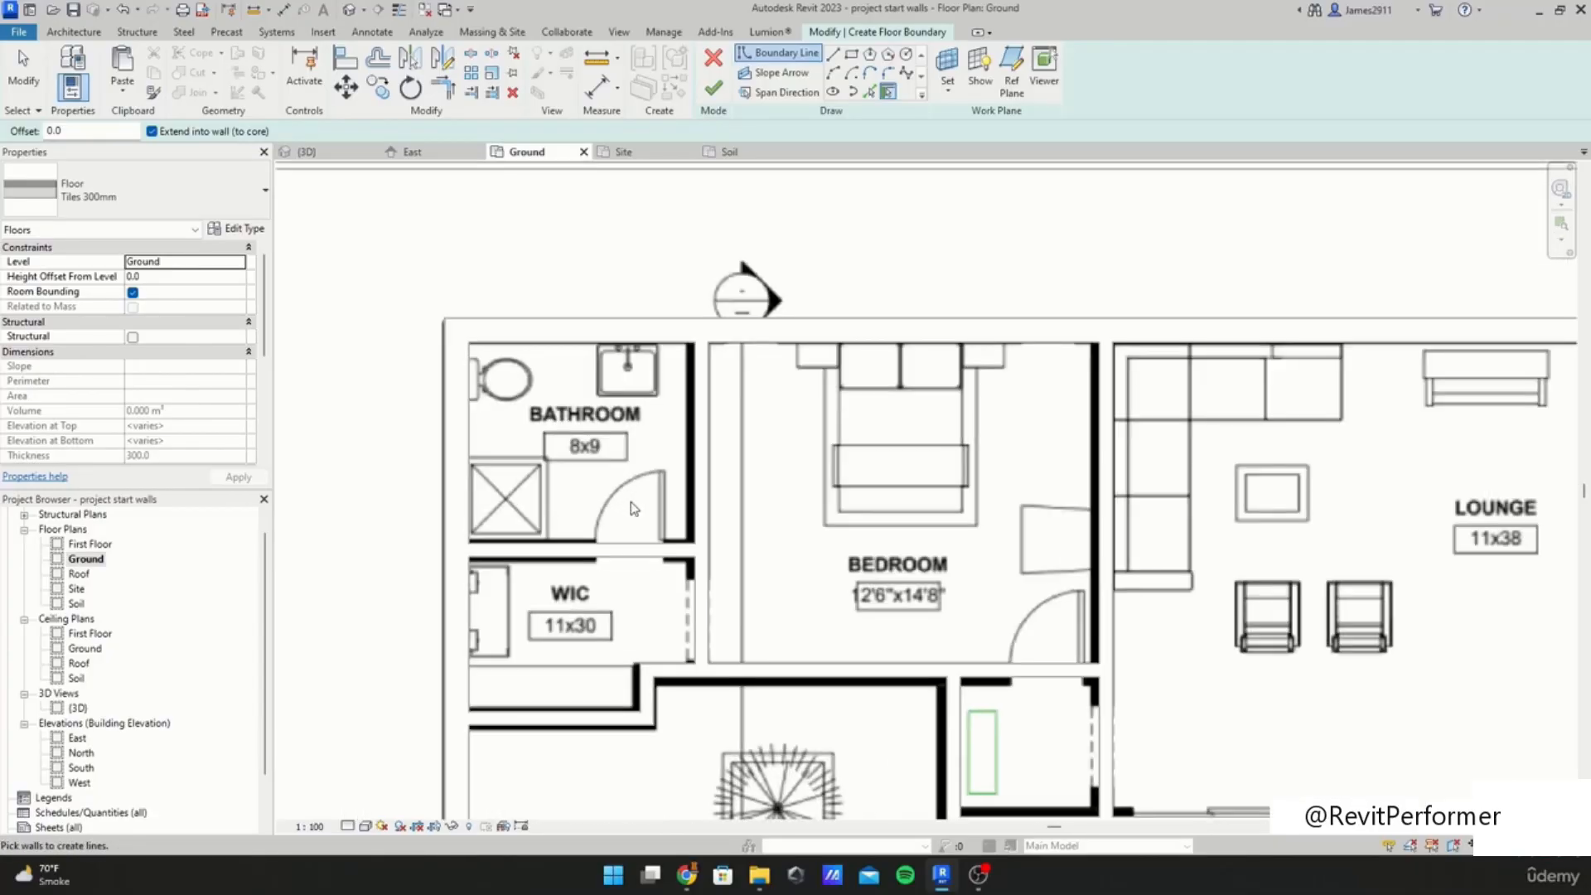
{"action": "left_click", "coordinate": [119, 199]}
{"action": "left_click", "coordinate": [119, 199]}
{"action": "left_click", "coordinate": [120, 199]}
{"action": "left_click", "coordinate": [123, 199]}
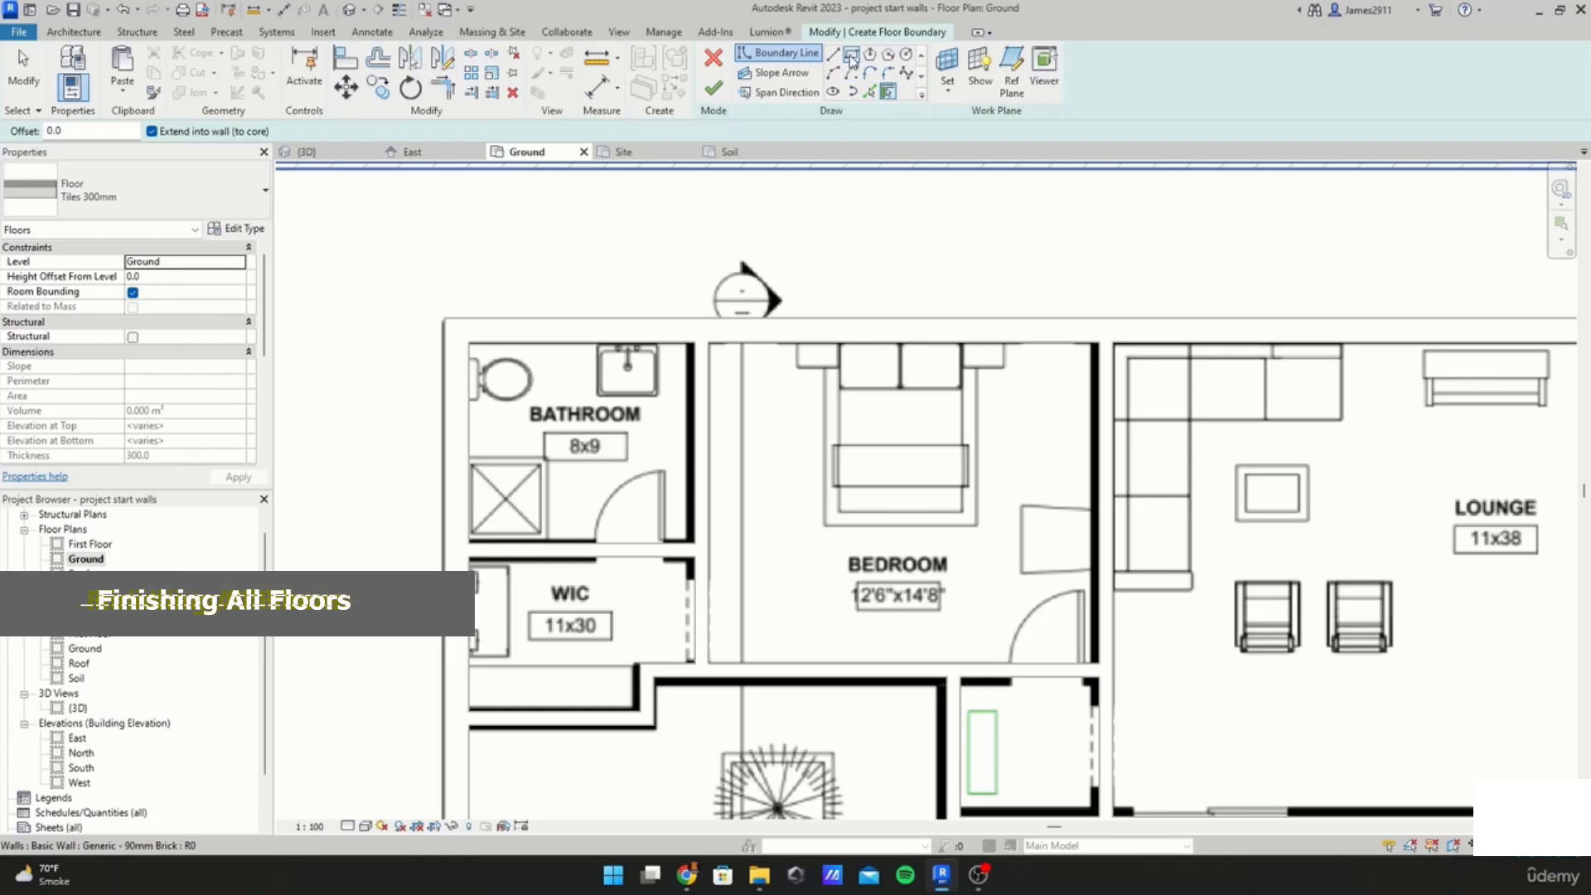
{"action": "left_click", "coordinate": [852, 58]}
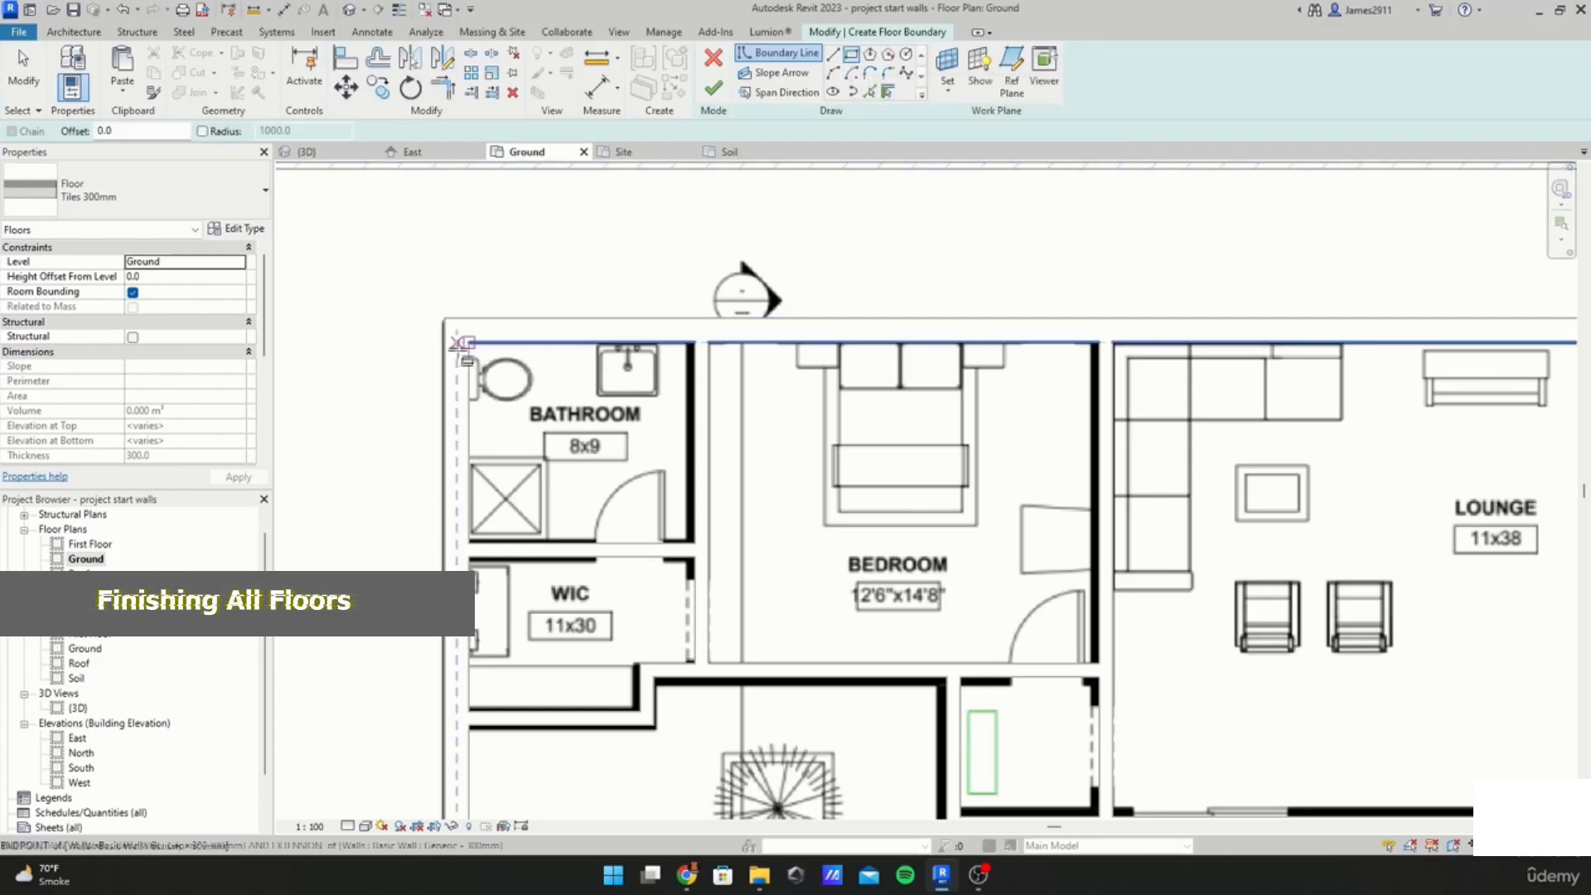
{"action": "scroll", "coordinate": [507, 336], "scroll_direction": "up", "scroll_amount": 2}
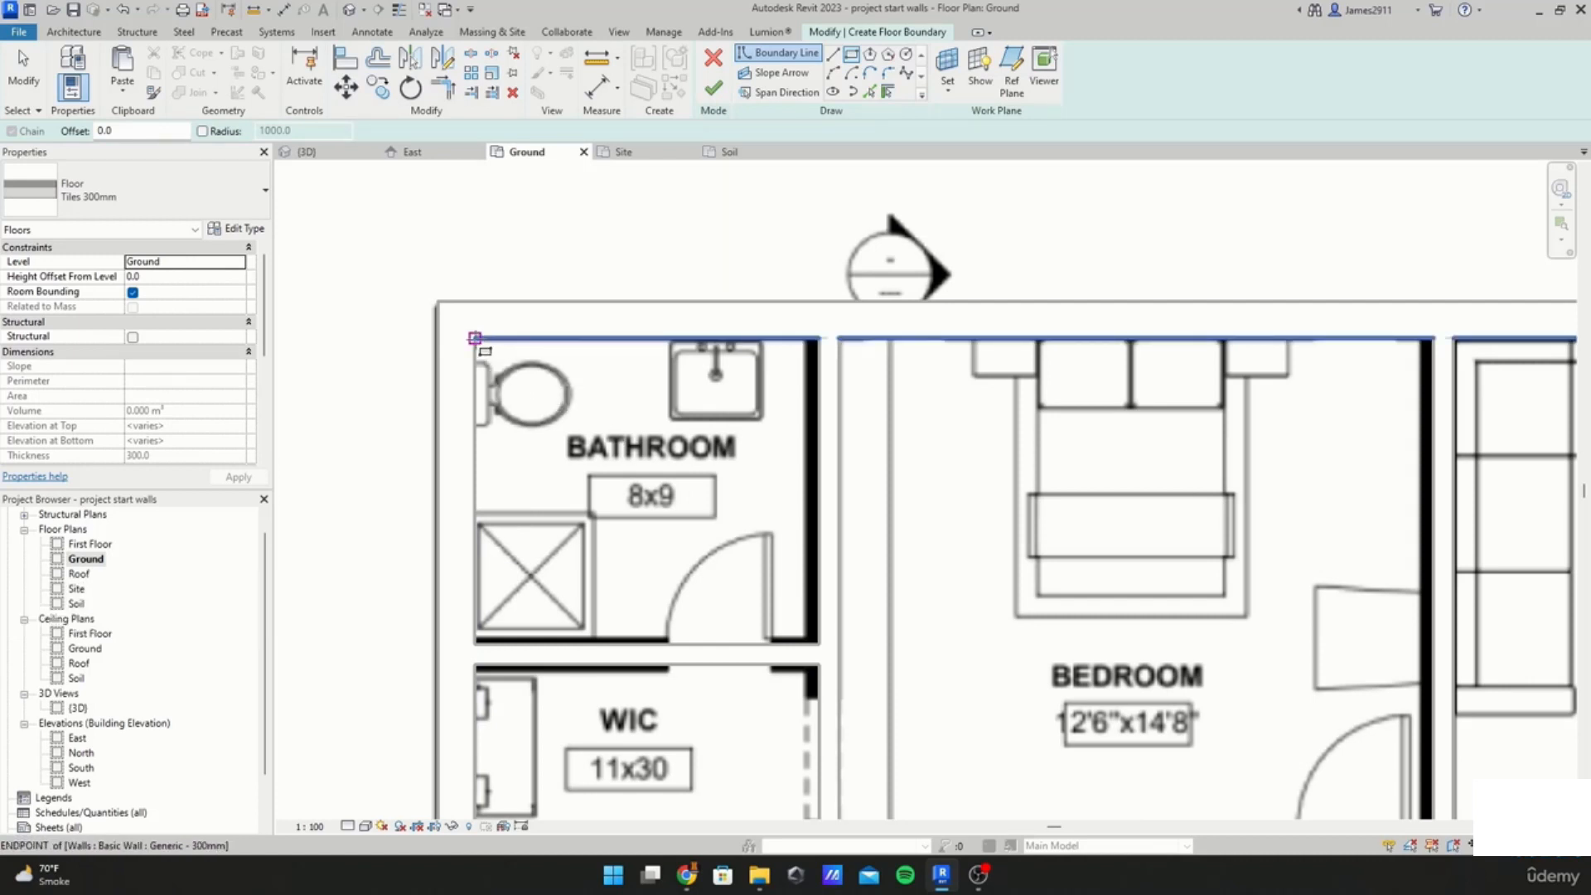
{"action": "left_click", "coordinate": [474, 338]}
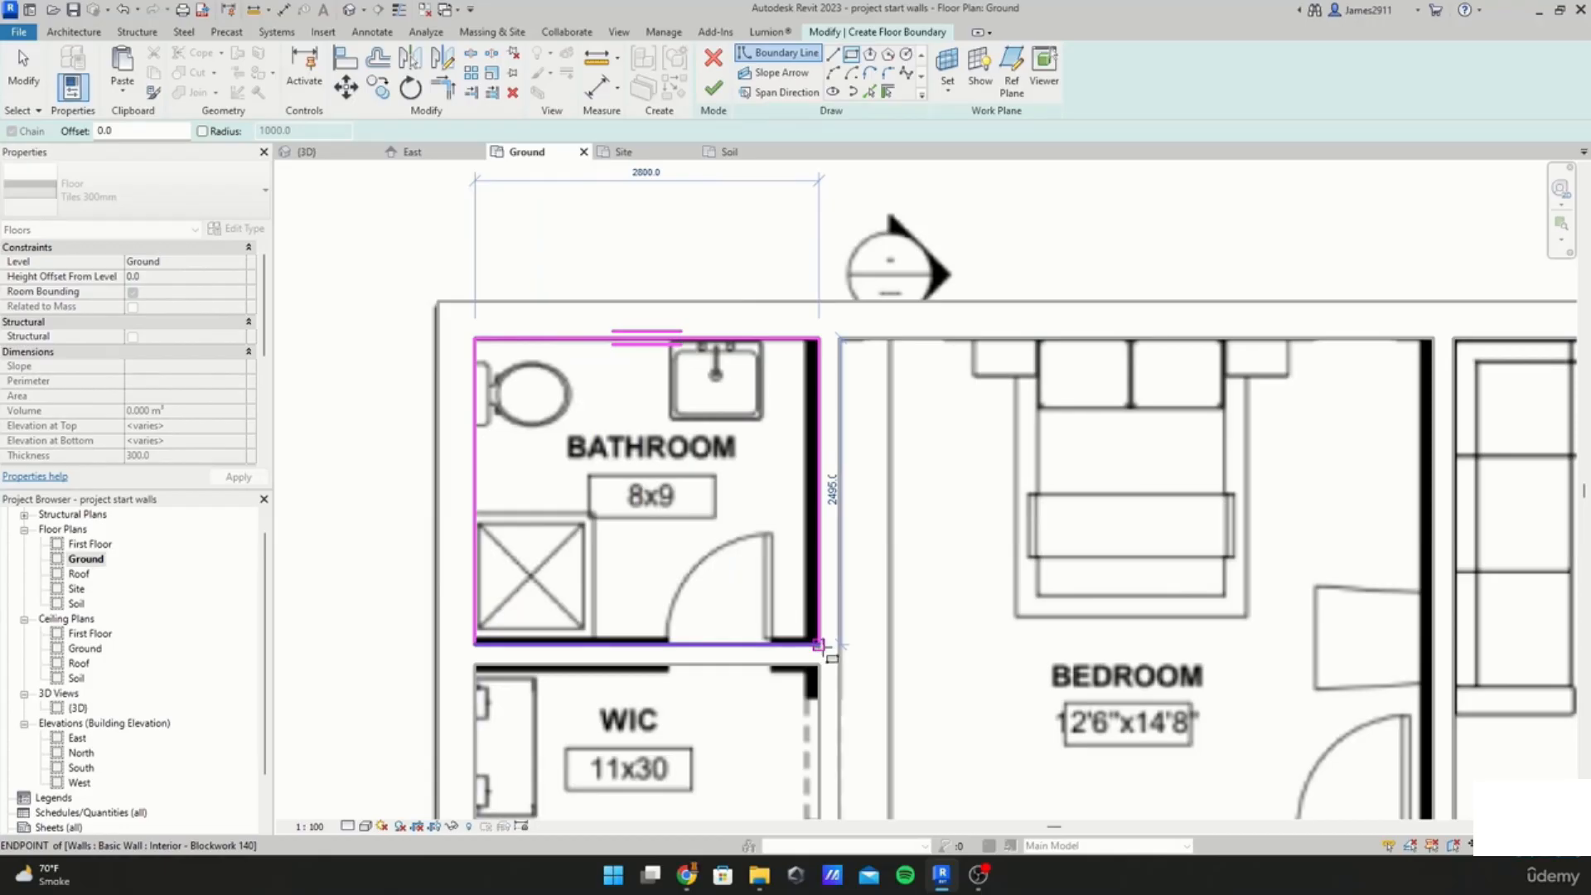
{"action": "left_click", "coordinate": [819, 644]}
Step: Draw a rectangular boundary around the servant quarter's bathroom
{"action": "scroll", "coordinate": [828, 497], "scroll_direction": "down", "scroll_amount": 4}
{"action": "scroll", "coordinate": [999, 352], "scroll_direction": "up", "scroll_amount": 2}
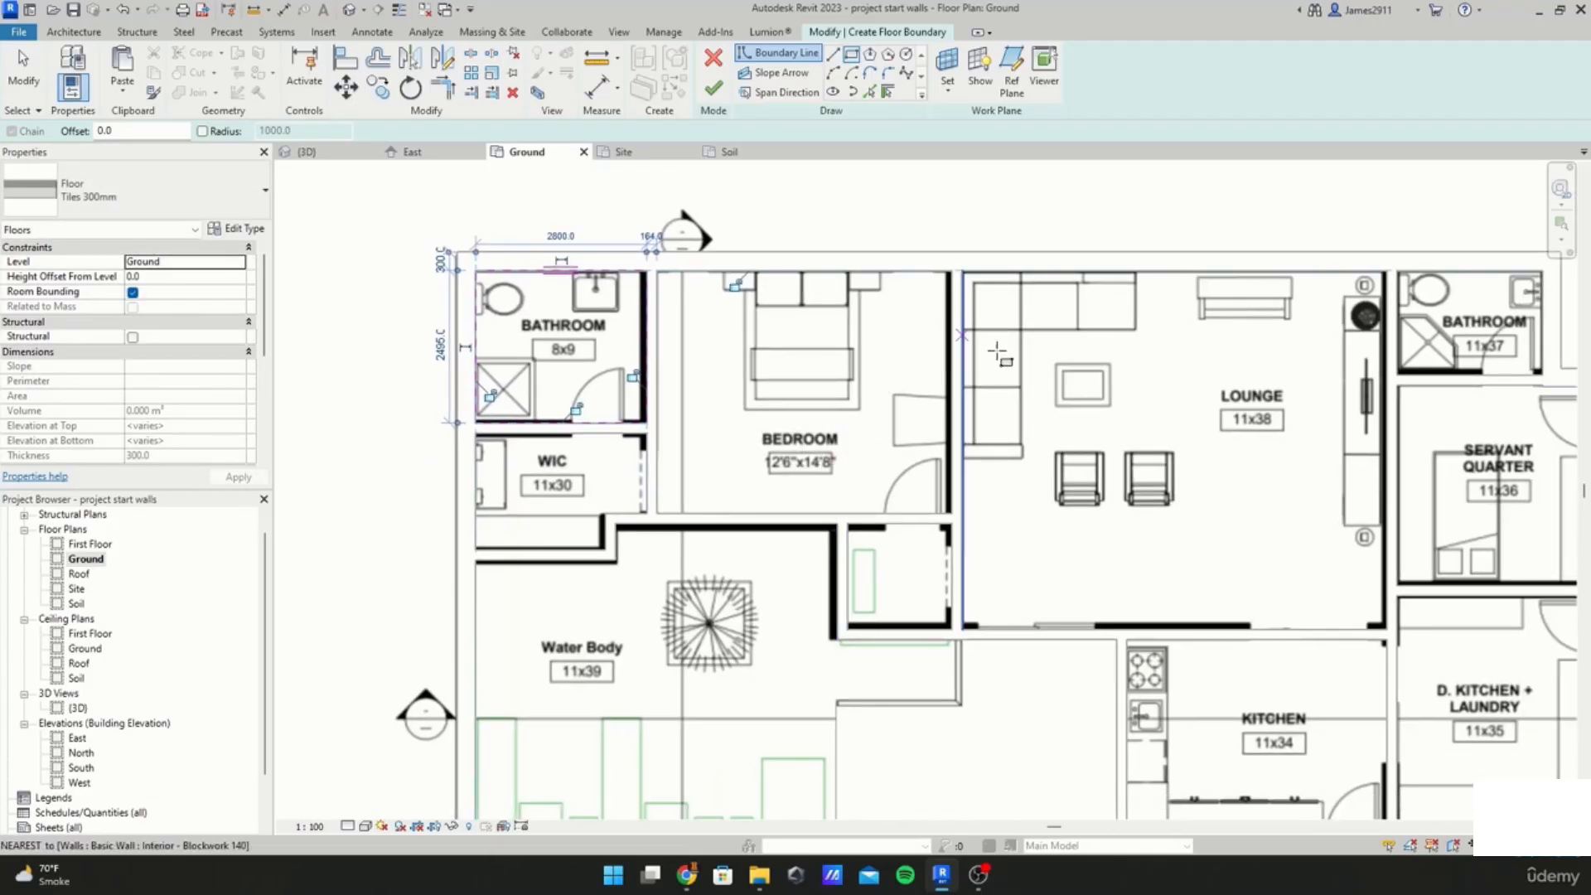
{"action": "middle_click_drag", "start_coordinate": [979, 485], "coordinate": [856, 434]}
{"action": "scroll", "coordinate": [1145, 418], "scroll_direction": "down", "scroll_amount": 1}
{"action": "middle_click_drag", "start_coordinate": [1276, 355], "coordinate": [1015, 369]}
{"action": "scroll", "coordinate": [1122, 261], "scroll_direction": "up", "scroll_amount": 4}
{"action": "left_click", "coordinate": [1117, 258]}
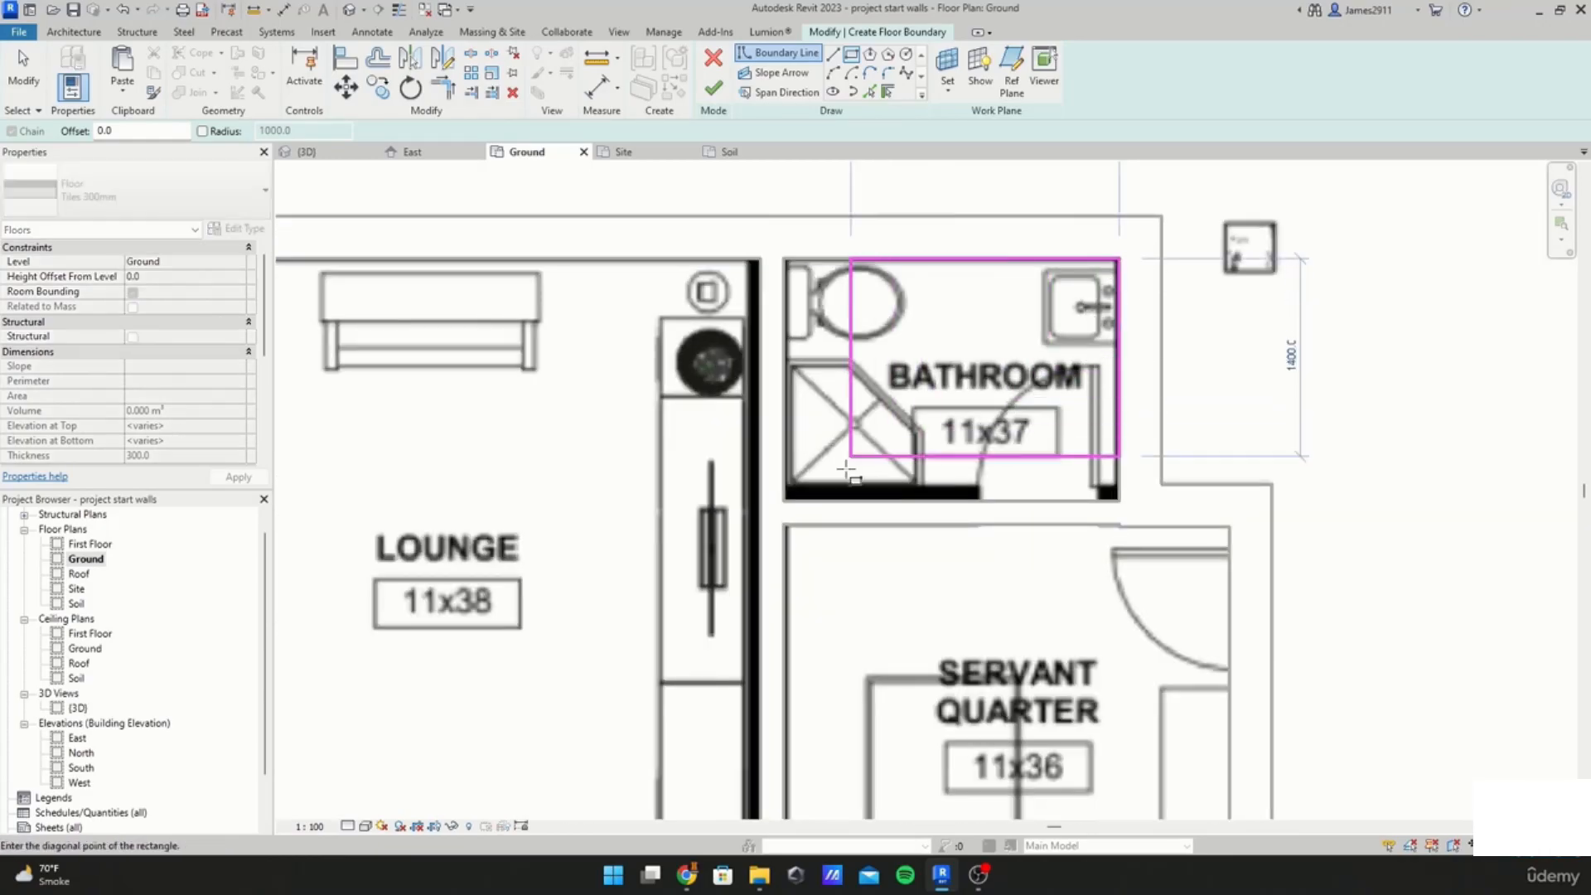
{"action": "left_click", "coordinate": [784, 499]}
{"action": "scroll", "coordinate": [806, 638], "scroll_direction": "down", "scroll_amount": 2}
{"action": "mouse_move", "coordinate": [760, 735]}
{"action": "middle_mouse_down"}
{"action": "mouse_move", "coordinate": [773, 584]}
{"action": "mouse_move", "coordinate": [811, 547]}
{"action": "middle_mouse_up"}
{"action": "scroll", "coordinate": [958, 330], "scroll_direction": "up", "scroll_amount": 4}
{"action": "scroll", "coordinate": [958, 341], "scroll_direction": "down", "scroll_amount": 3}
{"action": "middle_click_drag", "start_coordinate": [958, 346], "coordinate": [944, 380]}
{"action": "key", "text": "Escape"}
{"action": "key", "text": "Escape"}
Step: Move the servant bathroom boundary's bottom edge down to the wall face
{"action": "scroll", "coordinate": [955, 417], "scroll_direction": "up", "scroll_amount": 3}
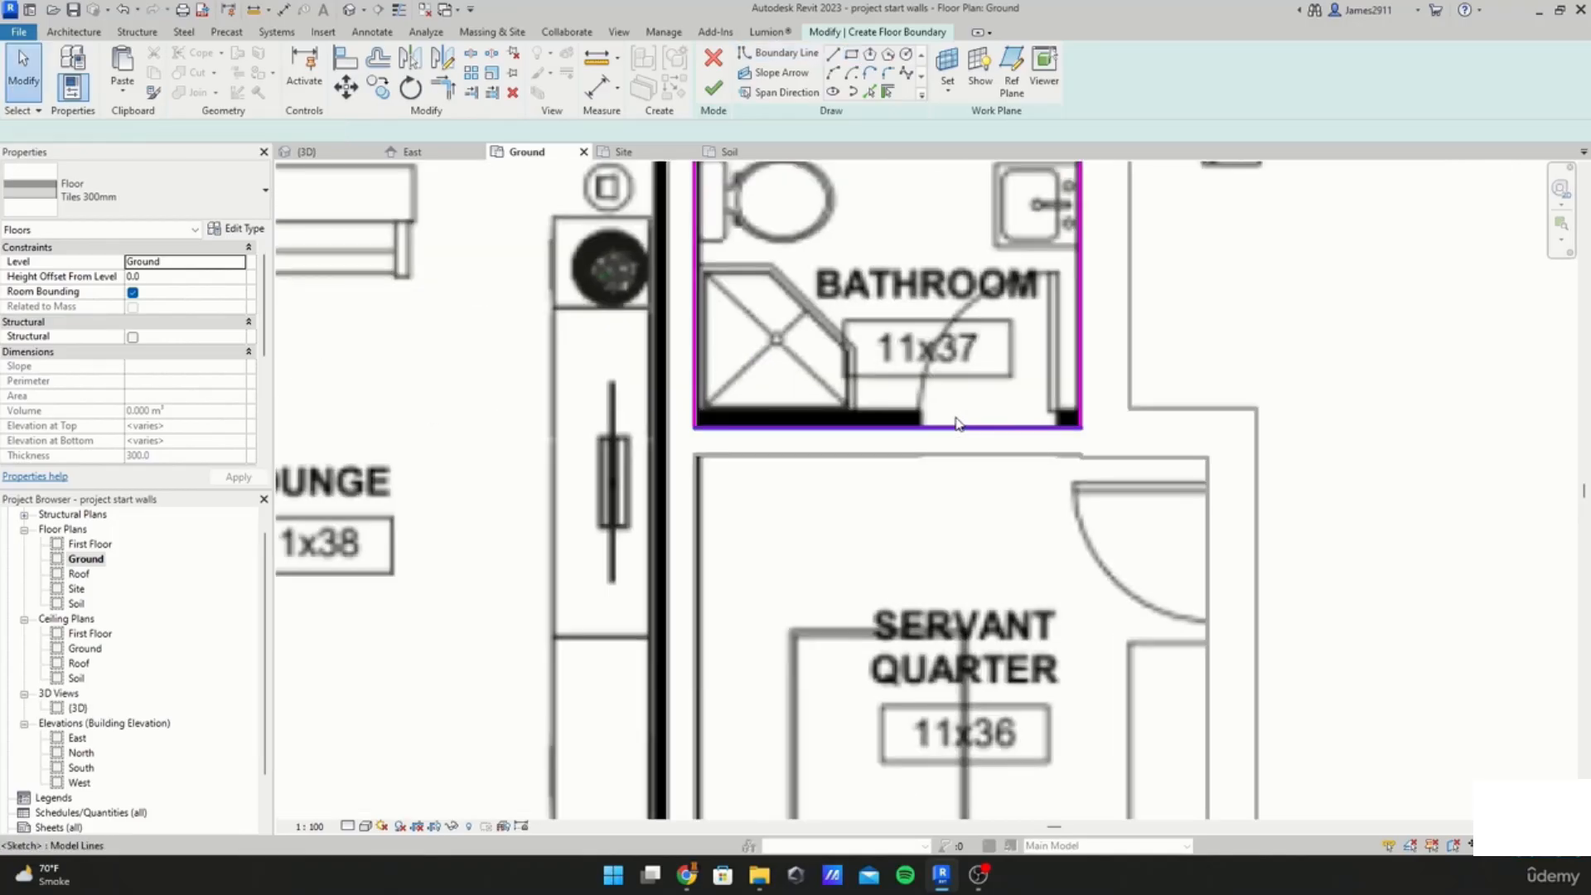
{"action": "left_click", "coordinate": [958, 423]}
{"action": "left_click_drag", "start_coordinate": [958, 424], "coordinate": [912, 447]}
{"action": "scroll", "coordinate": [790, 461], "scroll_direction": "up", "scroll_amount": 1}
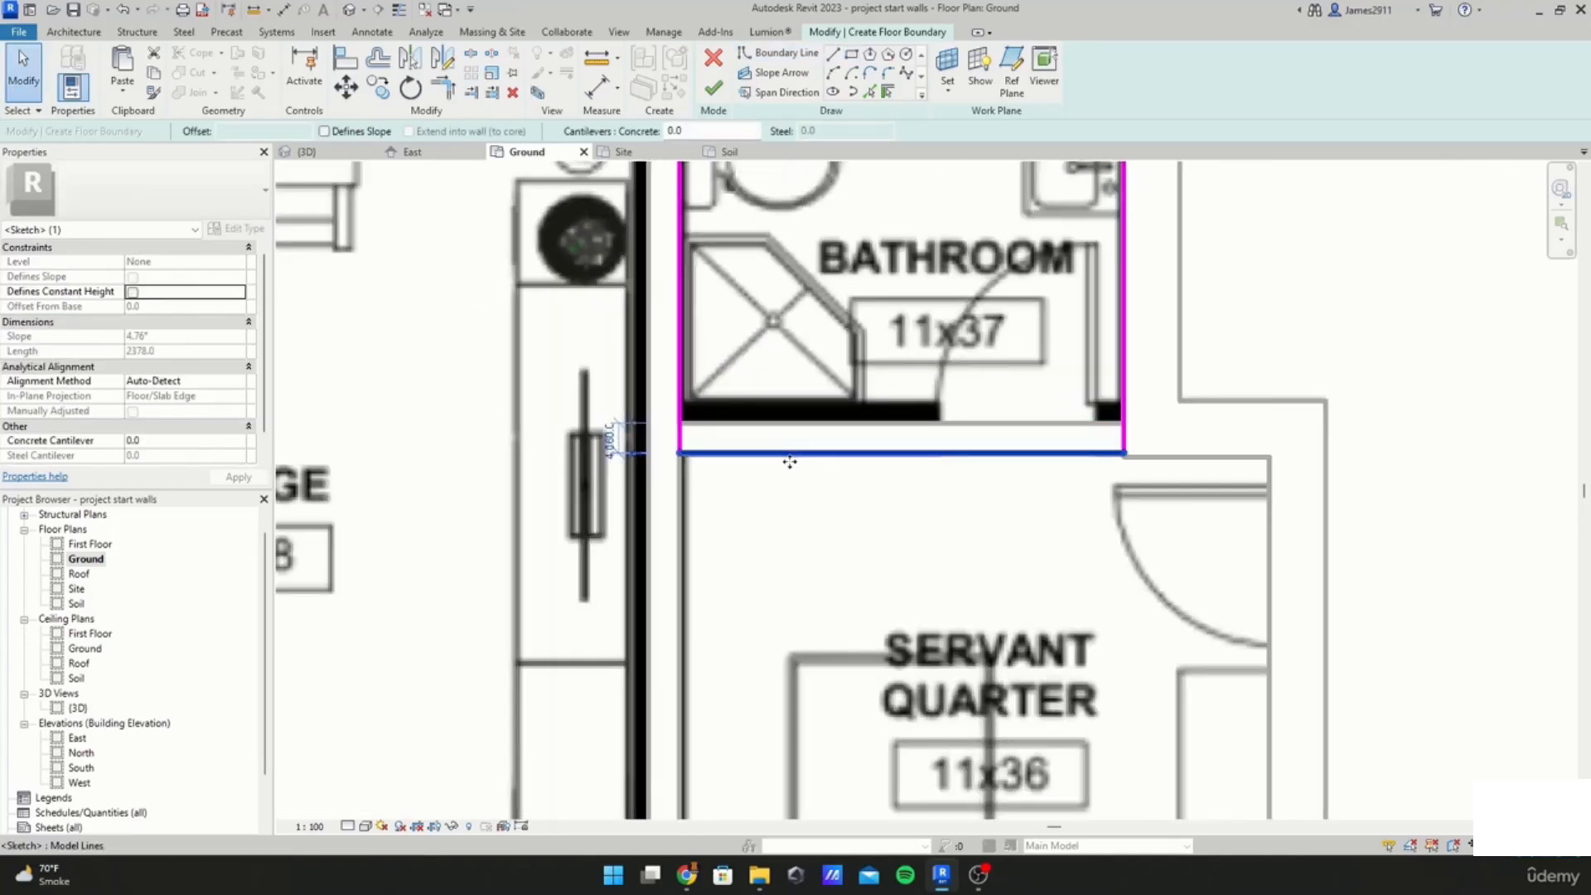
{"action": "scroll", "coordinate": [789, 462], "scroll_direction": "up", "scroll_amount": 1}
{"action": "scroll", "coordinate": [747, 462], "scroll_direction": "down", "scroll_amount": 3}
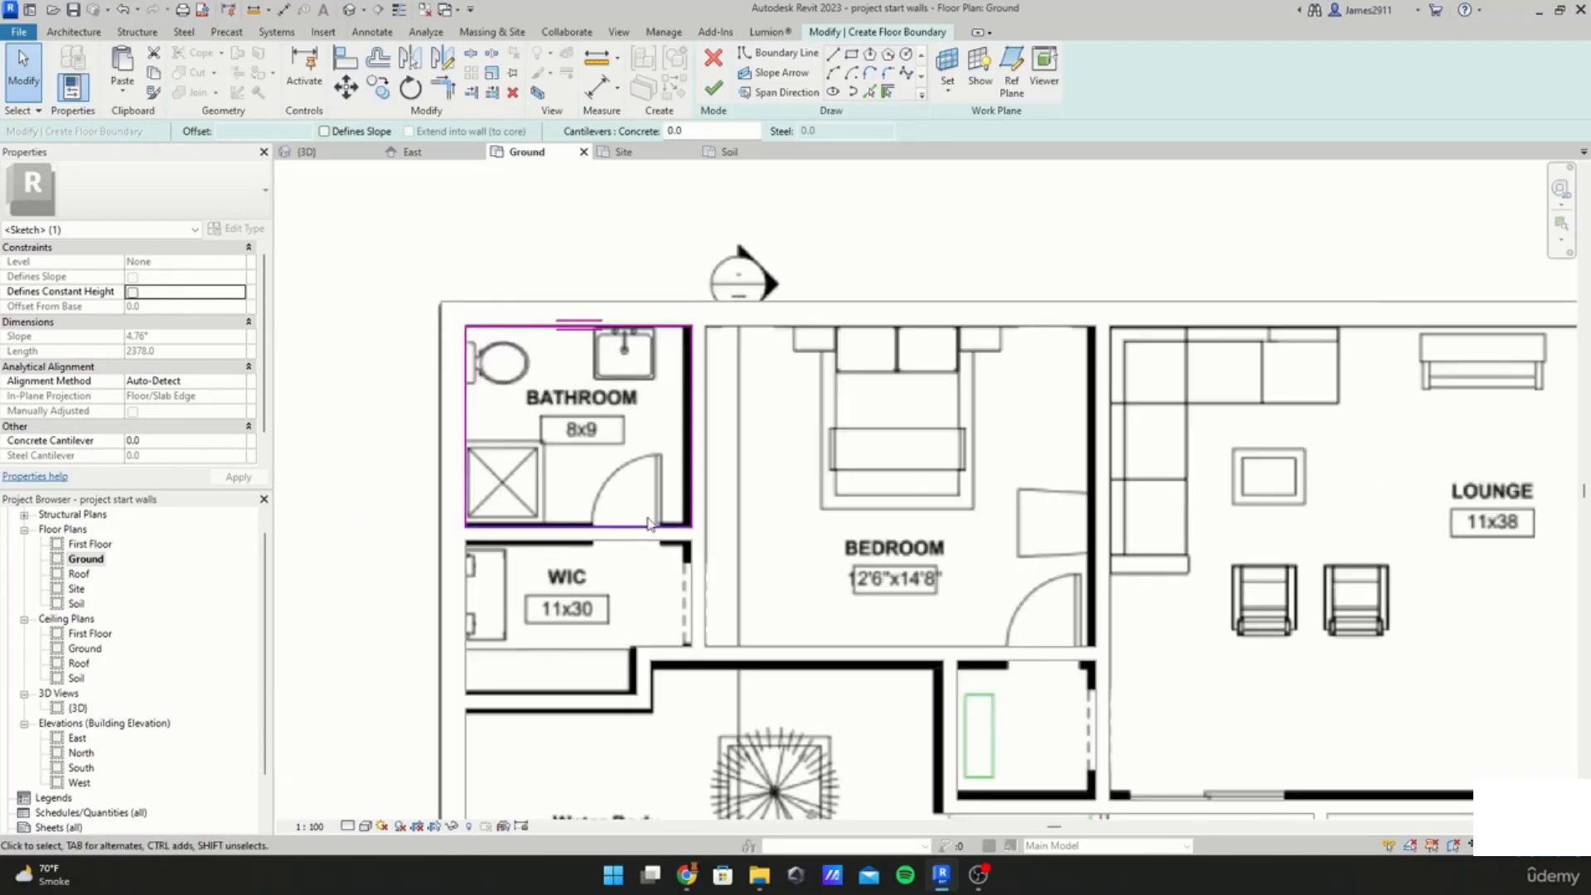
Step: Move the bedroom bathroom boundary's bottom edge down to the wall face
{"action": "scroll", "coordinate": [628, 520], "scroll_direction": "up", "scroll_amount": 4}
{"action": "left_click_drag", "start_coordinate": [628, 519], "coordinate": [628, 541]}
{"action": "scroll", "coordinate": [627, 541], "scroll_direction": "down", "scroll_amount": 3}
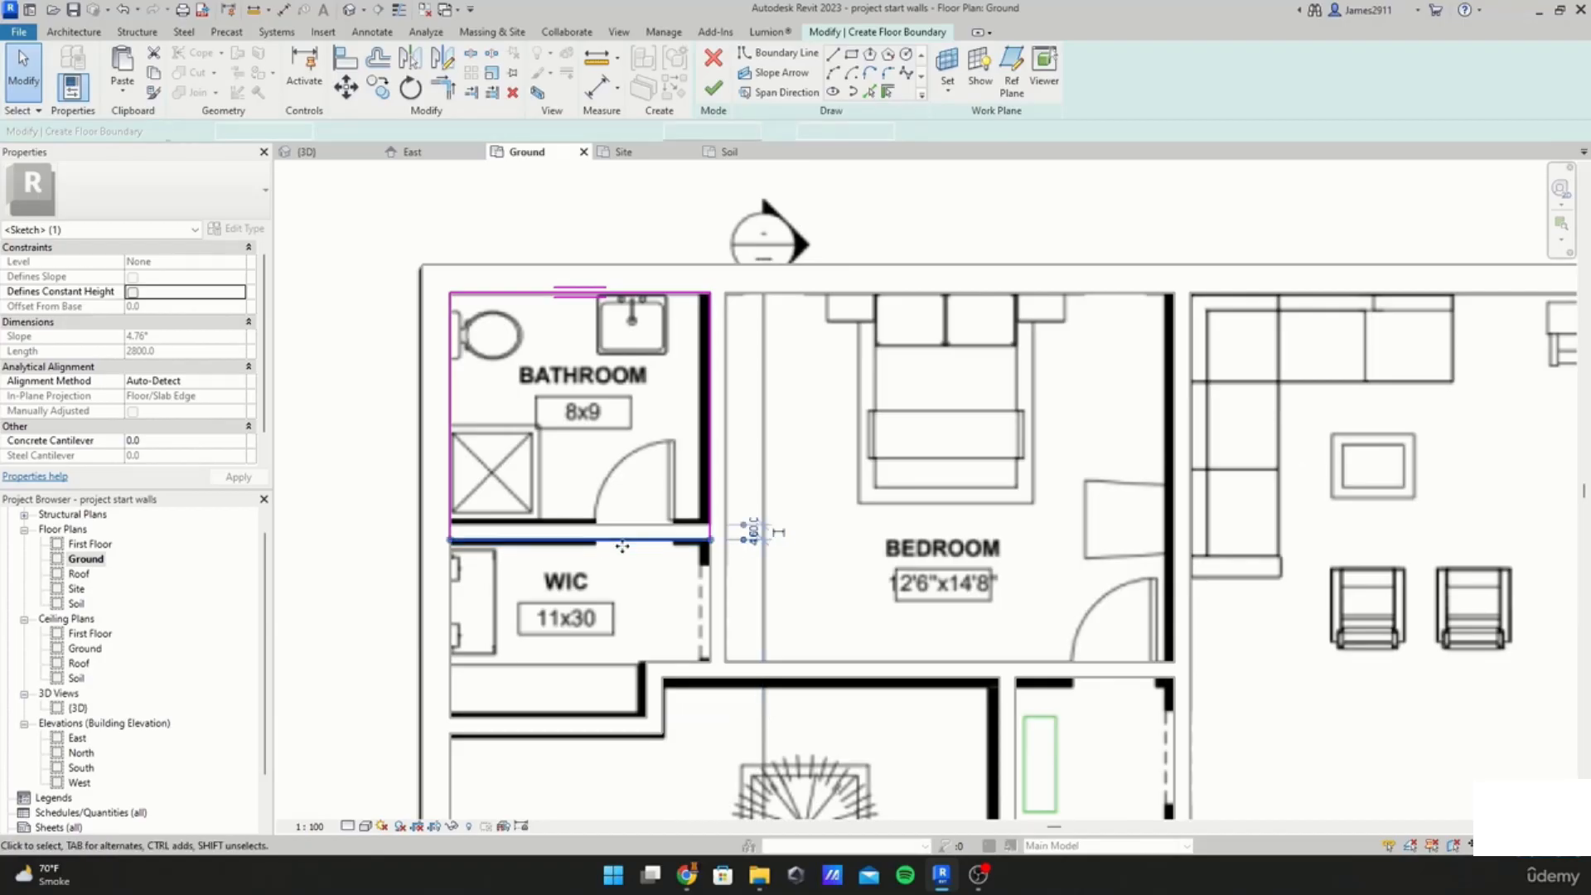
{"action": "scroll", "coordinate": [622, 546], "scroll_direction": "up", "scroll_amount": 4}
{"action": "middle_click_drag", "start_coordinate": [623, 546], "coordinate": [659, 555]}
Step: Draw a rectangular boundary around the PWD washroom
{"action": "scroll", "coordinate": [970, 656], "scroll_direction": "down", "scroll_amount": 3}
{"action": "scroll", "coordinate": [972, 653], "scroll_direction": "down", "scroll_amount": 2}
{"action": "middle_click_drag", "start_coordinate": [973, 645], "coordinate": [808, 421]}
{"action": "scroll", "coordinate": [1149, 641], "scroll_direction": "down", "scroll_amount": 2}
{"action": "mouse_move", "coordinate": [1169, 662]}
{"action": "middle_mouse_down"}
{"action": "mouse_move", "coordinate": [1180, 669]}
{"action": "mouse_move", "coordinate": [822, 421]}
{"action": "middle_mouse_up"}
{"action": "middle_click_drag", "start_coordinate": [1056, 598], "coordinate": [833, 408]}
{"action": "middle_click_drag", "start_coordinate": [967, 601], "coordinate": [935, 477]}
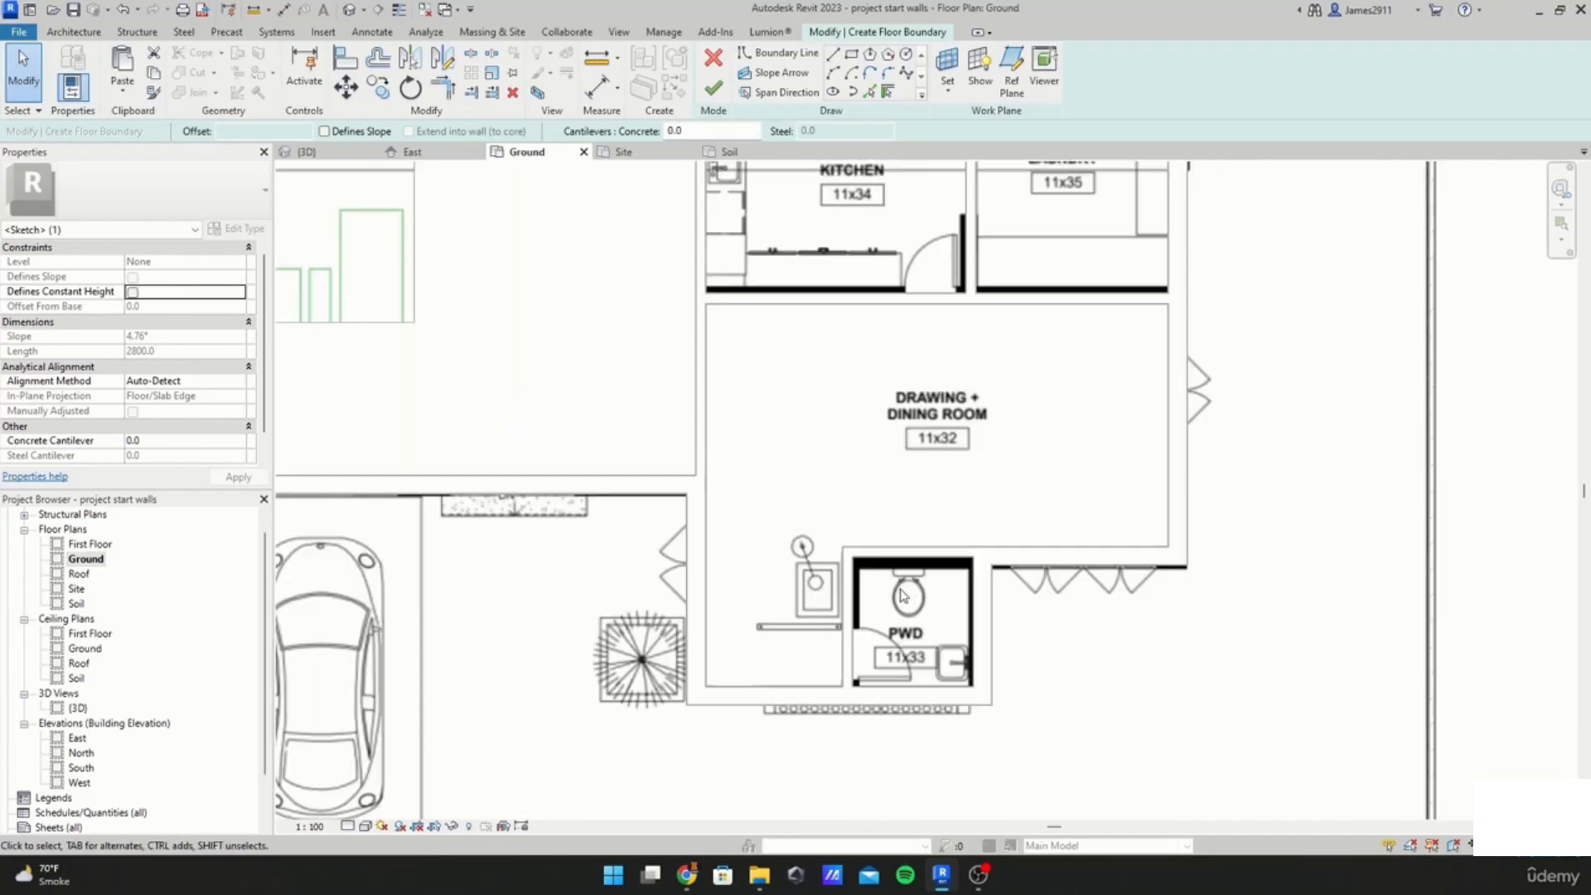
{"action": "left_click", "coordinate": [854, 57]}
{"action": "scroll", "coordinate": [839, 605], "scroll_direction": "up", "scroll_amount": 3}
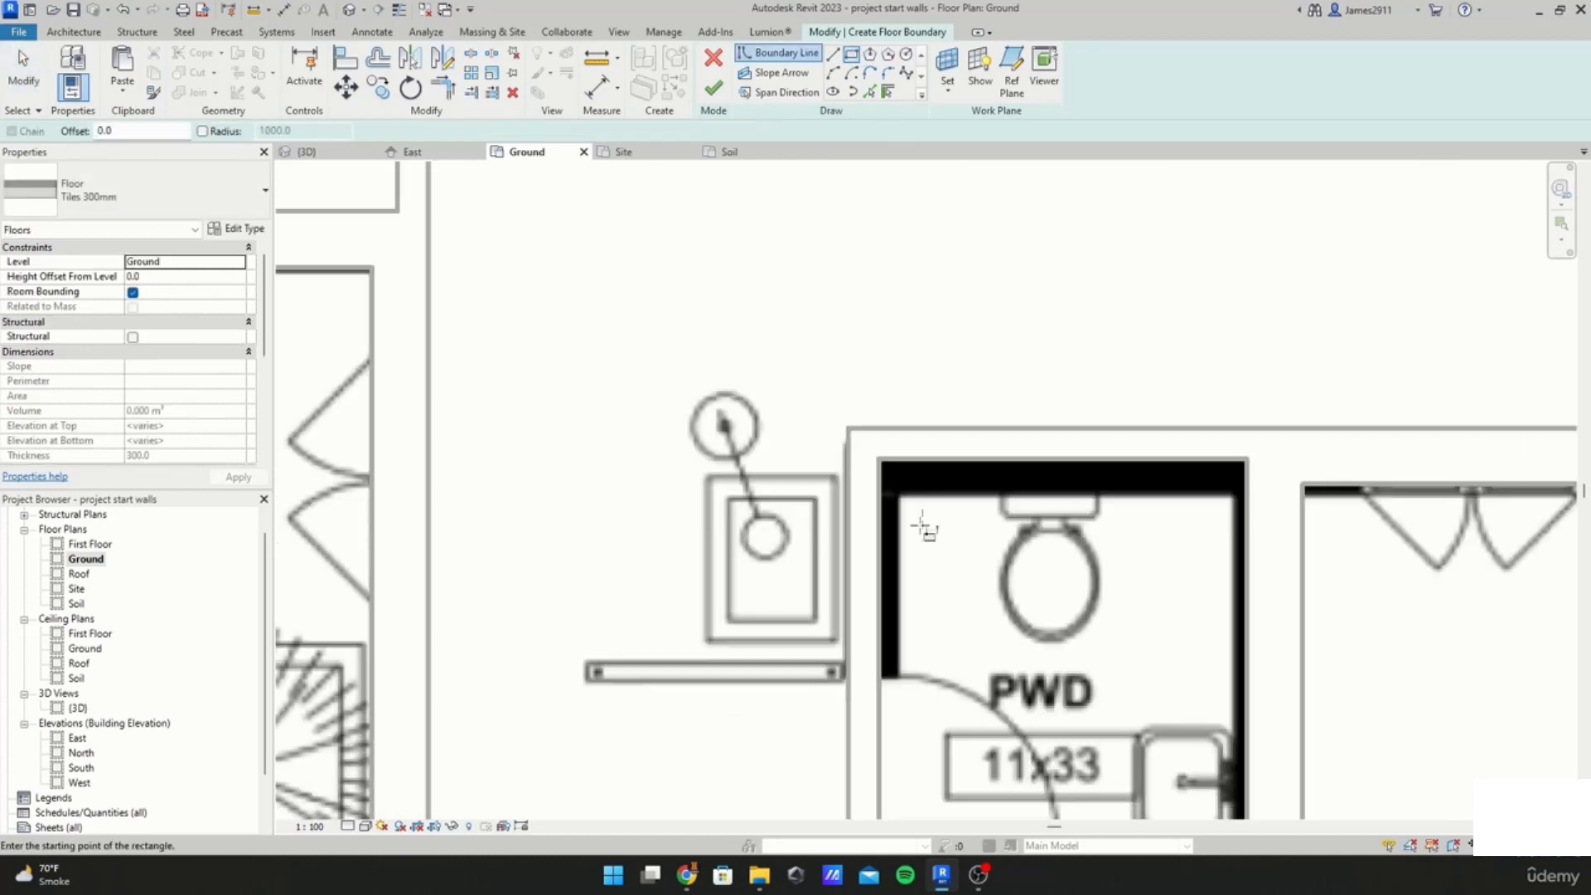
{"action": "left_click", "coordinate": [881, 457]}
{"action": "middle_click_drag", "start_coordinate": [1158, 732], "coordinate": [1065, 443]}
{"action": "left_click", "coordinate": [1156, 566]}
{"action": "key", "text": "Escape"}
{"action": "key", "text": "Escape"}
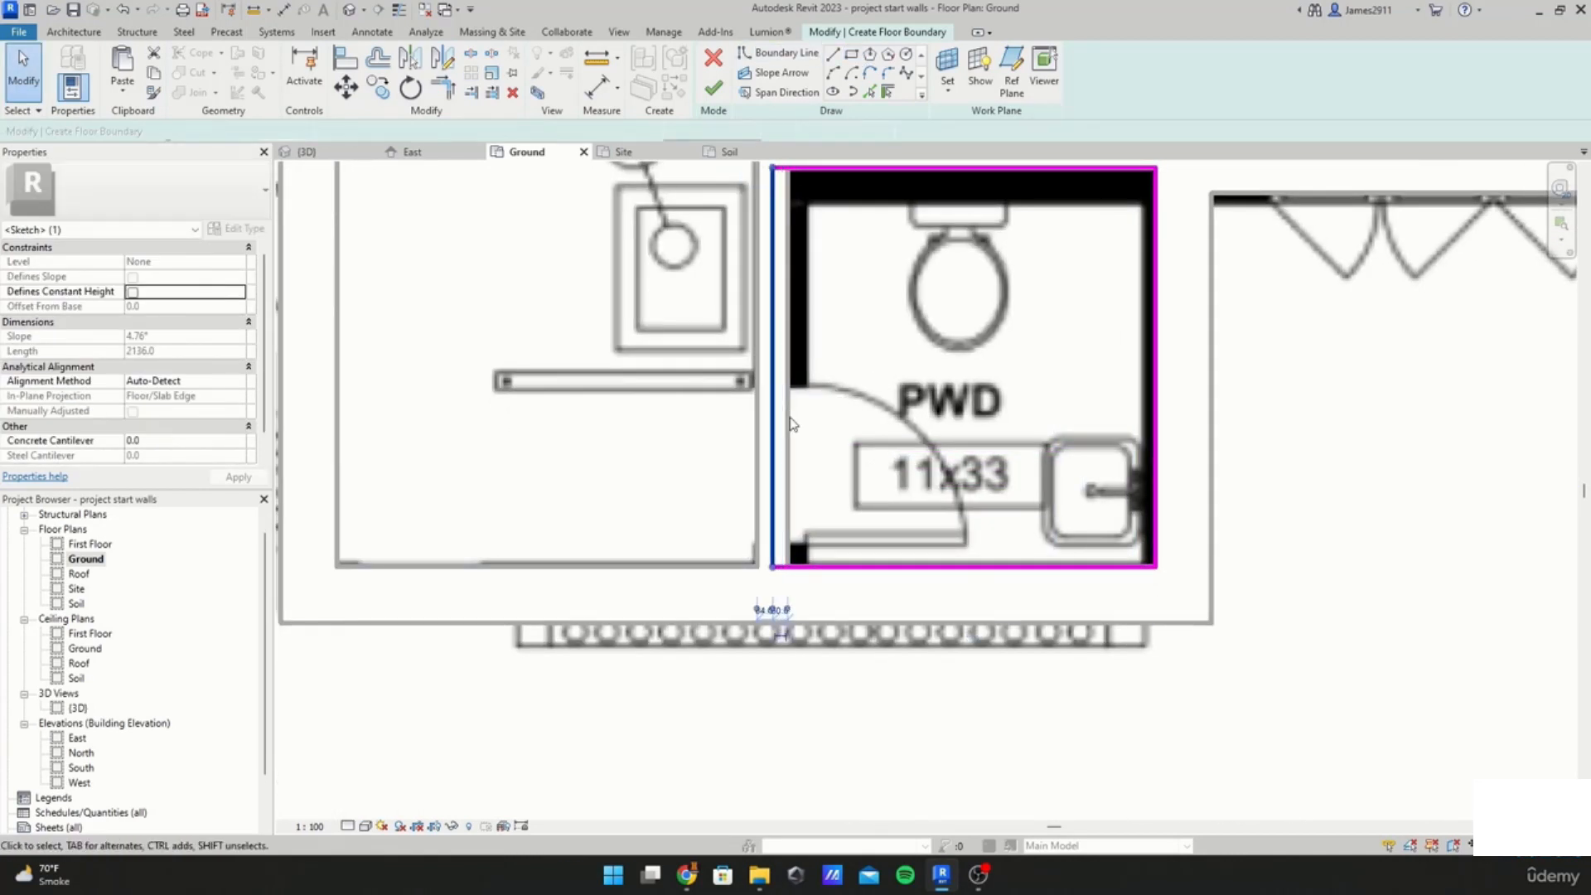
Step: Adjust the PWD boundary's left edge to the wall face
{"action": "scroll", "coordinate": [820, 522], "scroll_direction": "down", "scroll_amount": 4}
{"action": "scroll", "coordinate": [976, 479], "scroll_direction": "up", "scroll_amount": 3}
{"action": "middle_click_drag", "start_coordinate": [911, 464], "coordinate": [982, 577]}
{"action": "left_click", "coordinate": [816, 572]}
{"action": "key", "text": "Escape"}
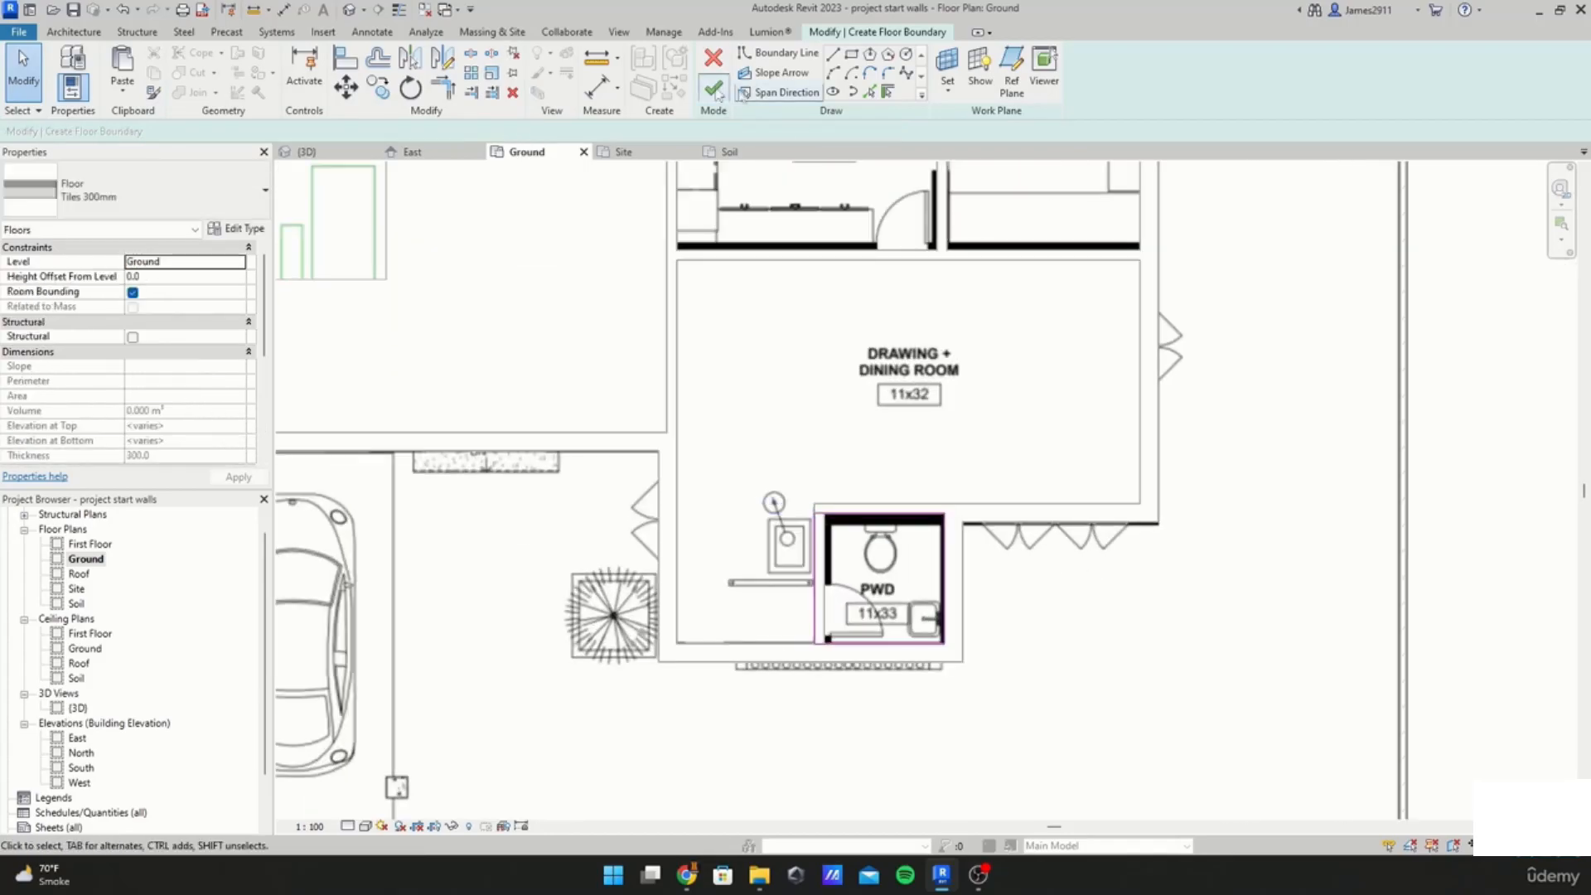
Step: Finish the Tiles 300mm floor sketch for the three washrooms
{"action": "scroll", "coordinate": [841, 673], "scroll_direction": "down", "scroll_amount": 3}
{"action": "scroll", "coordinate": [729, 199], "scroll_direction": "down", "scroll_amount": 1}
{"action": "middle_click_drag", "start_coordinate": [731, 203], "coordinate": [783, 331]}
{"action": "scroll", "coordinate": [783, 328], "scroll_direction": "up", "scroll_amount": 1}
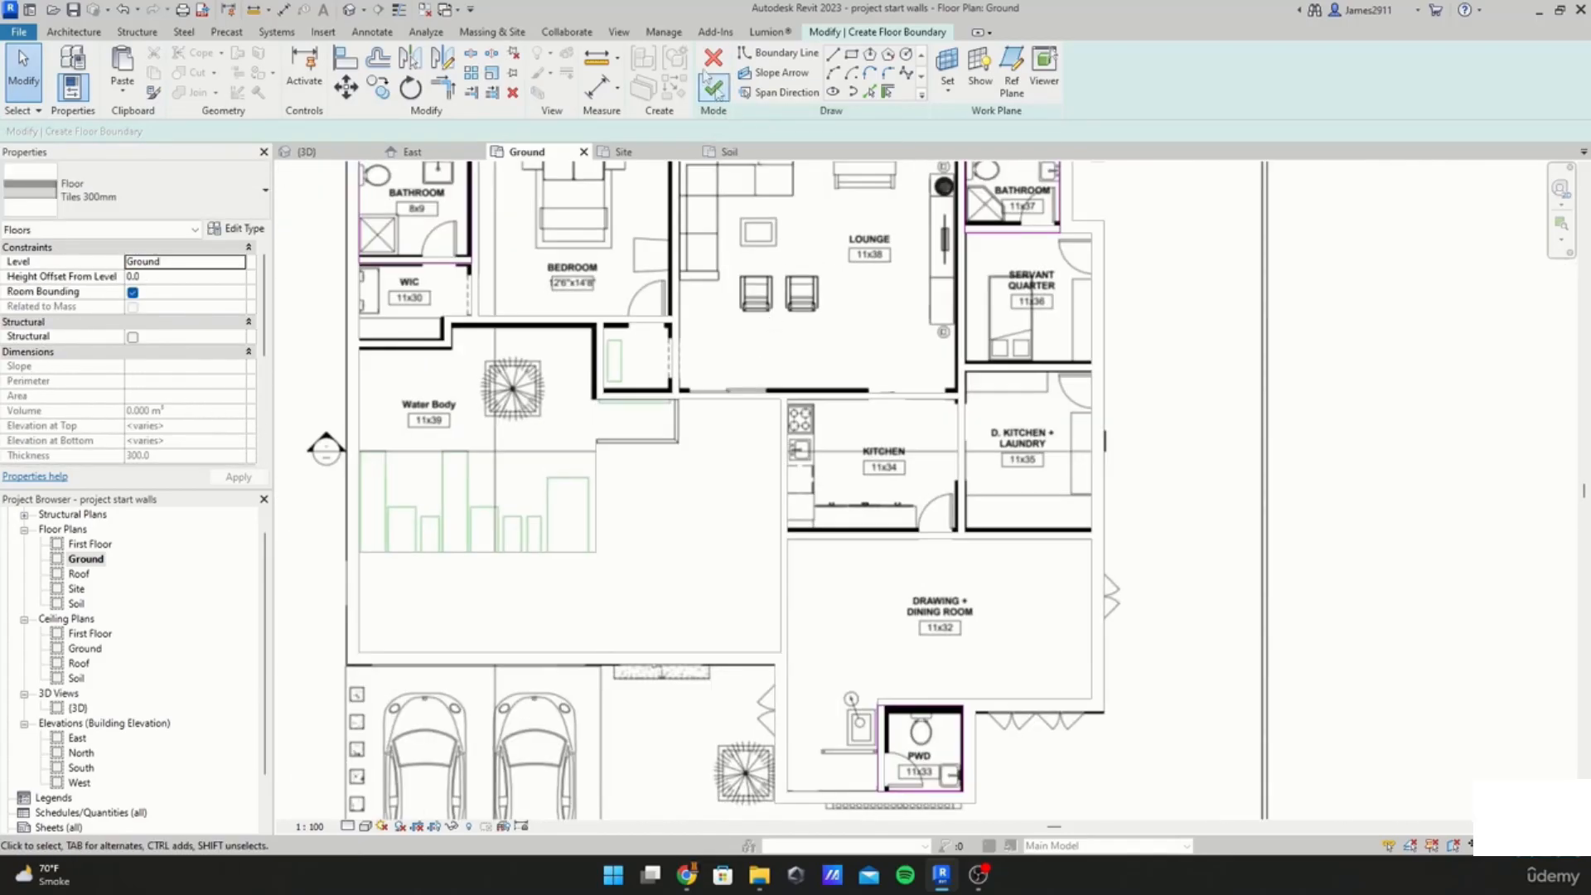
{"action": "scroll", "coordinate": [681, 228], "scroll_direction": "down", "scroll_amount": 1}
{"action": "middle_click_drag", "start_coordinate": [686, 256], "coordinate": [739, 416]}
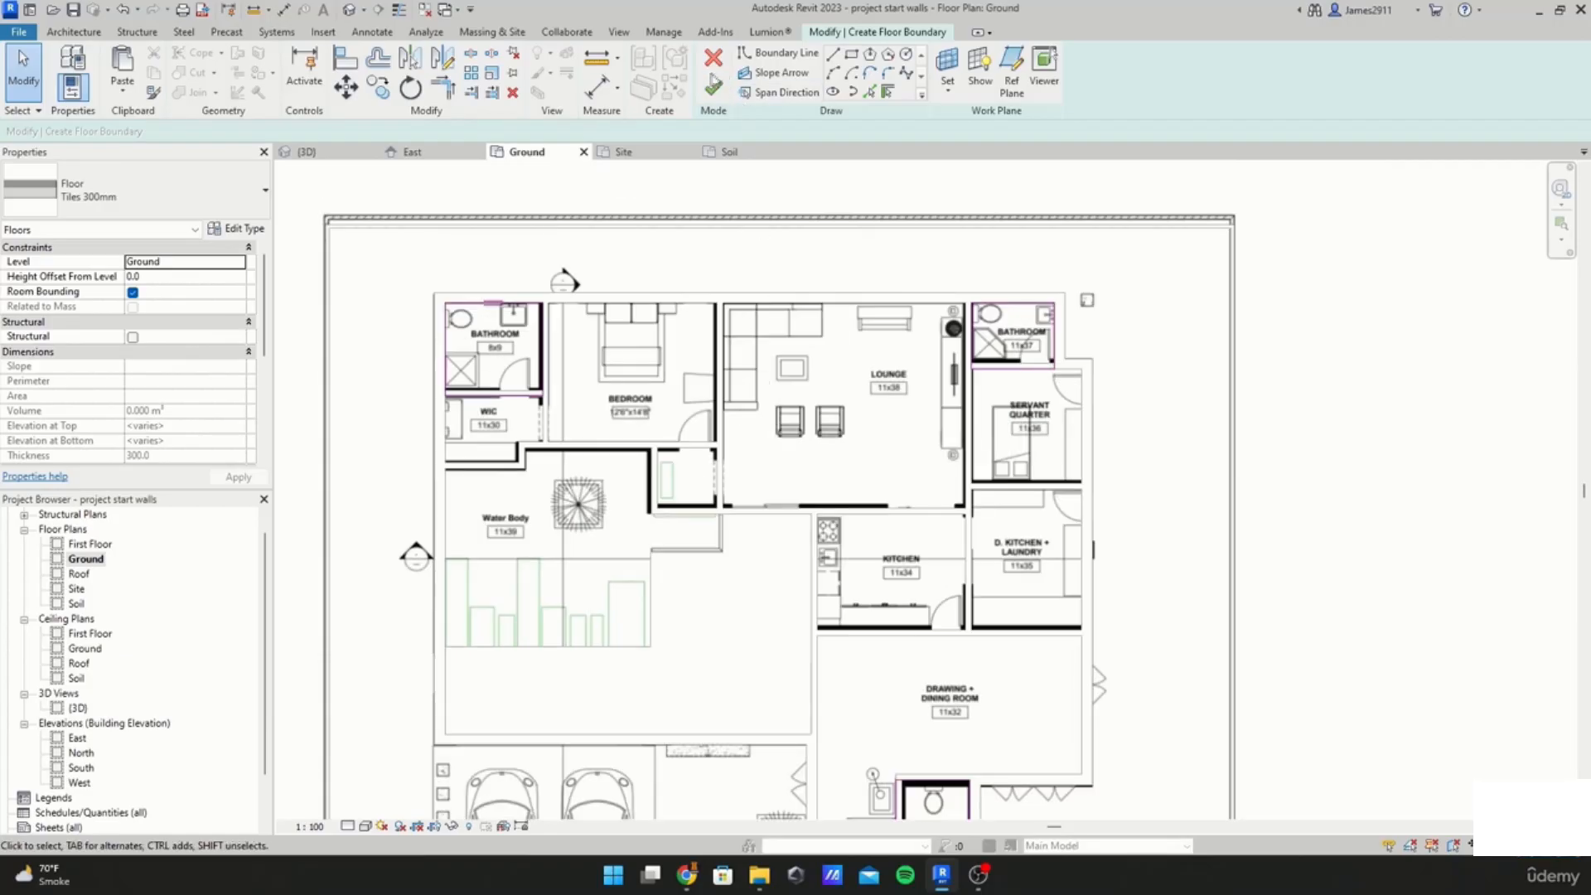
{"action": "left_click", "coordinate": [712, 83]}
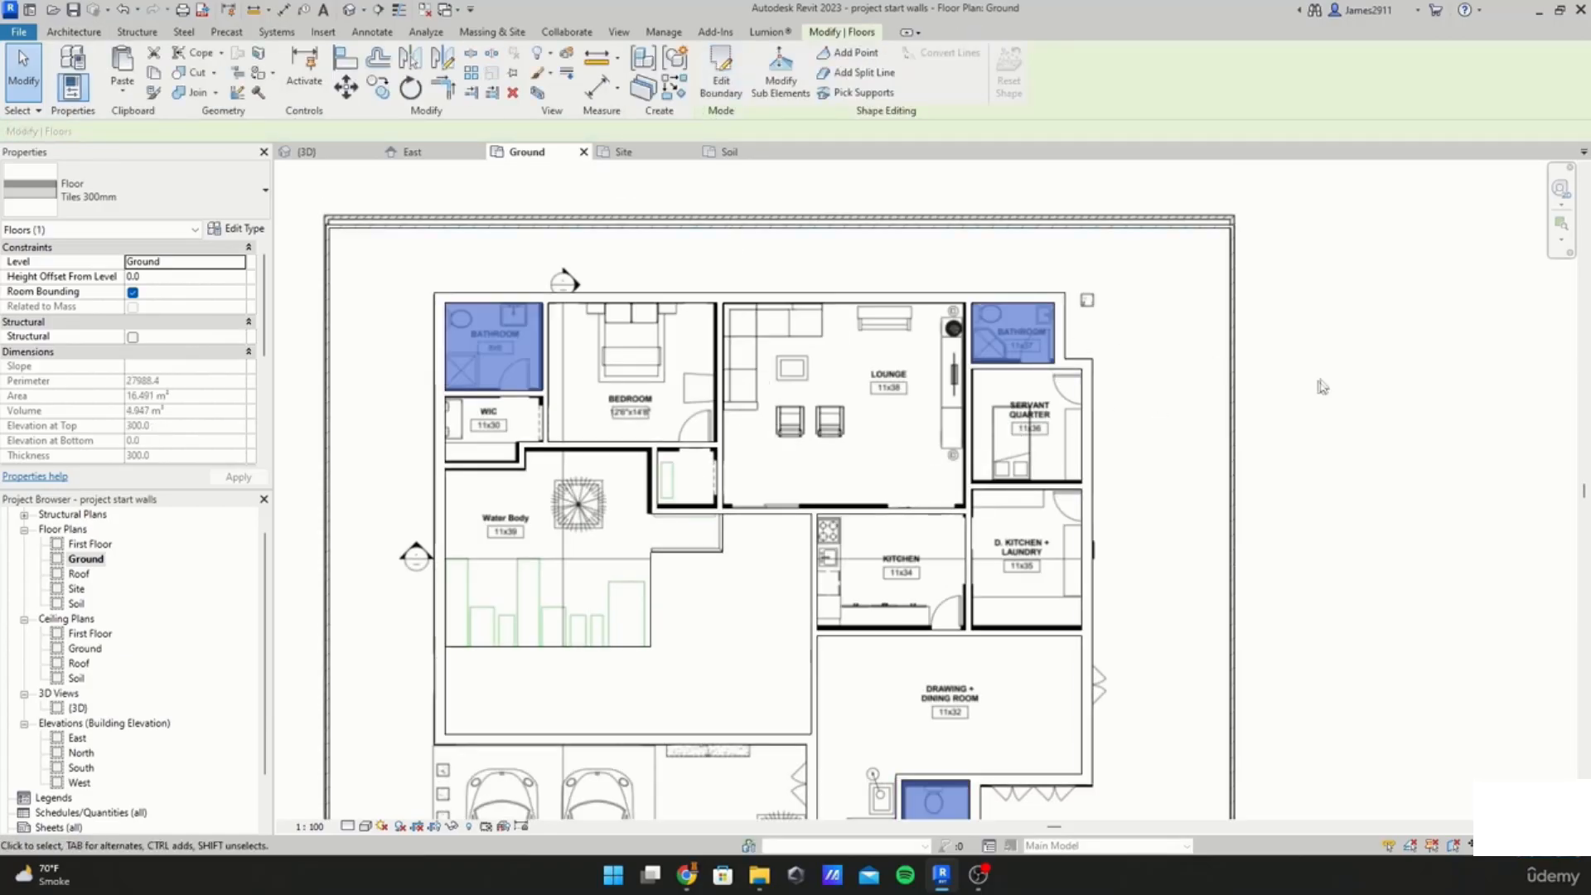
Step: Set the floor plan's detail level to Fine
{"action": "key", "text": "Escape"}
{"action": "left_click", "coordinate": [310, 827]}
{"action": "left_click", "coordinate": [346, 826]}
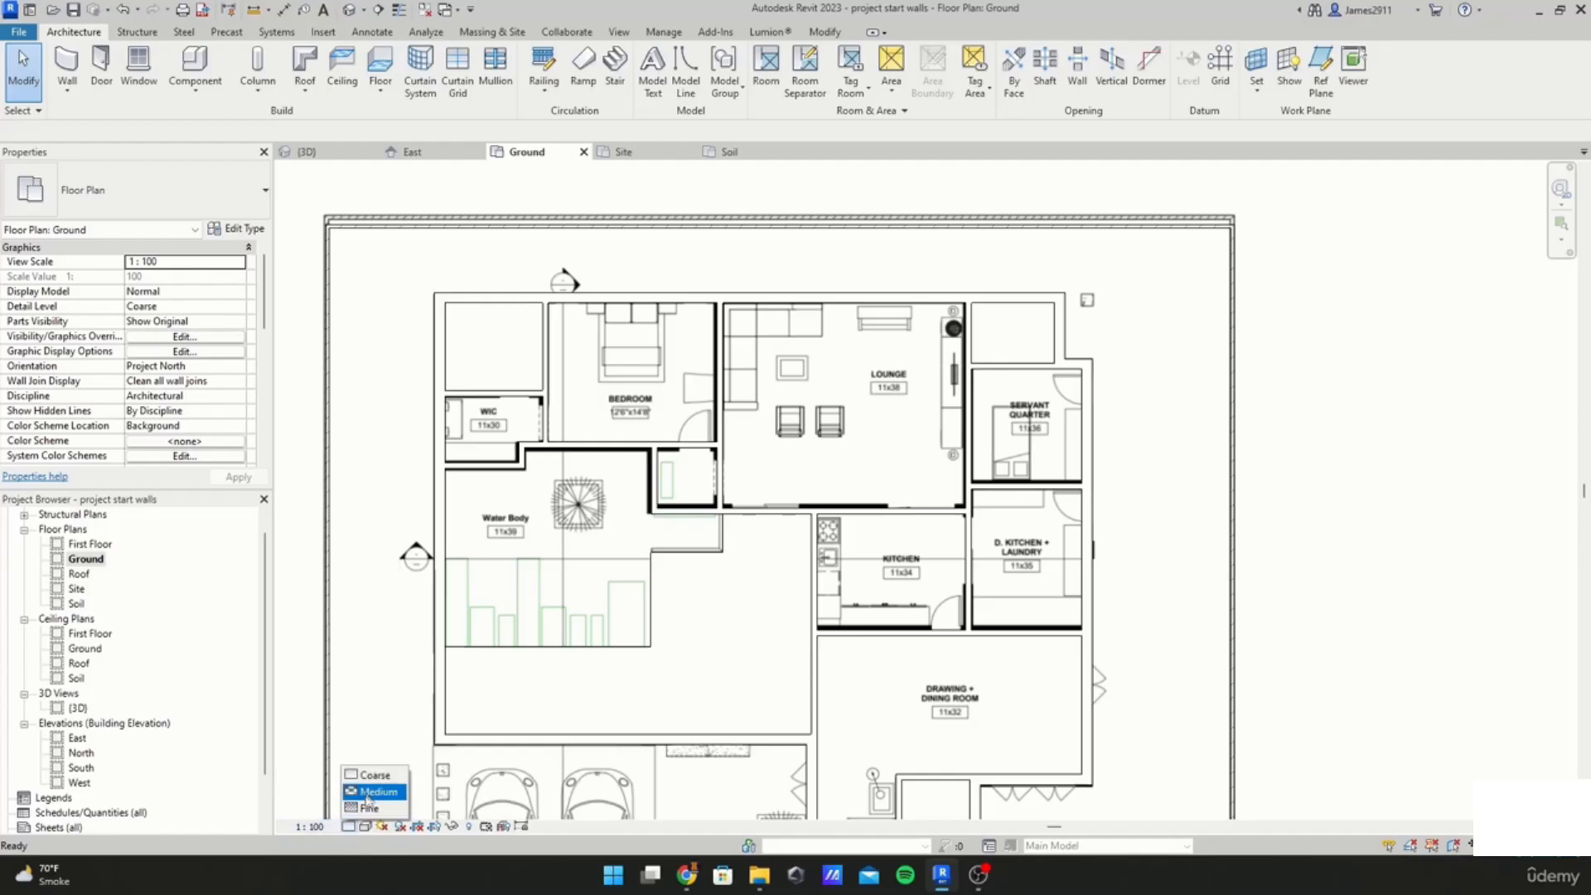
{"action": "left_click", "coordinate": [373, 792]}
{"action": "left_click", "coordinate": [348, 827]}
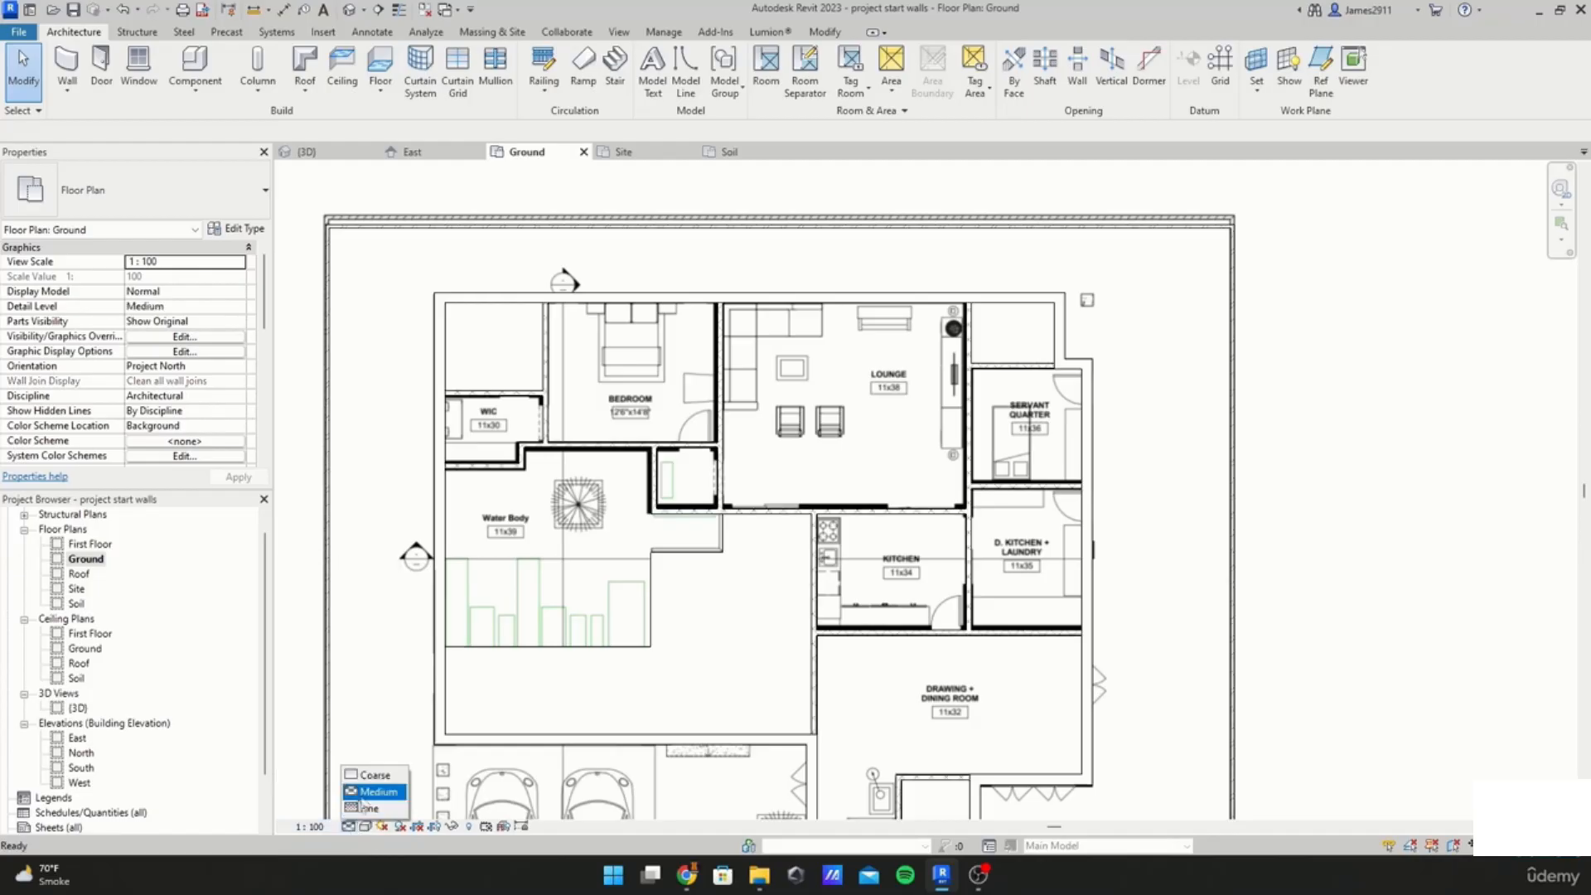
{"action": "left_click", "coordinate": [364, 808]}
Step: Examine the bedroom's interior walls at fine detail
{"action": "scroll", "coordinate": [538, 348], "scroll_direction": "up", "scroll_amount": 5}
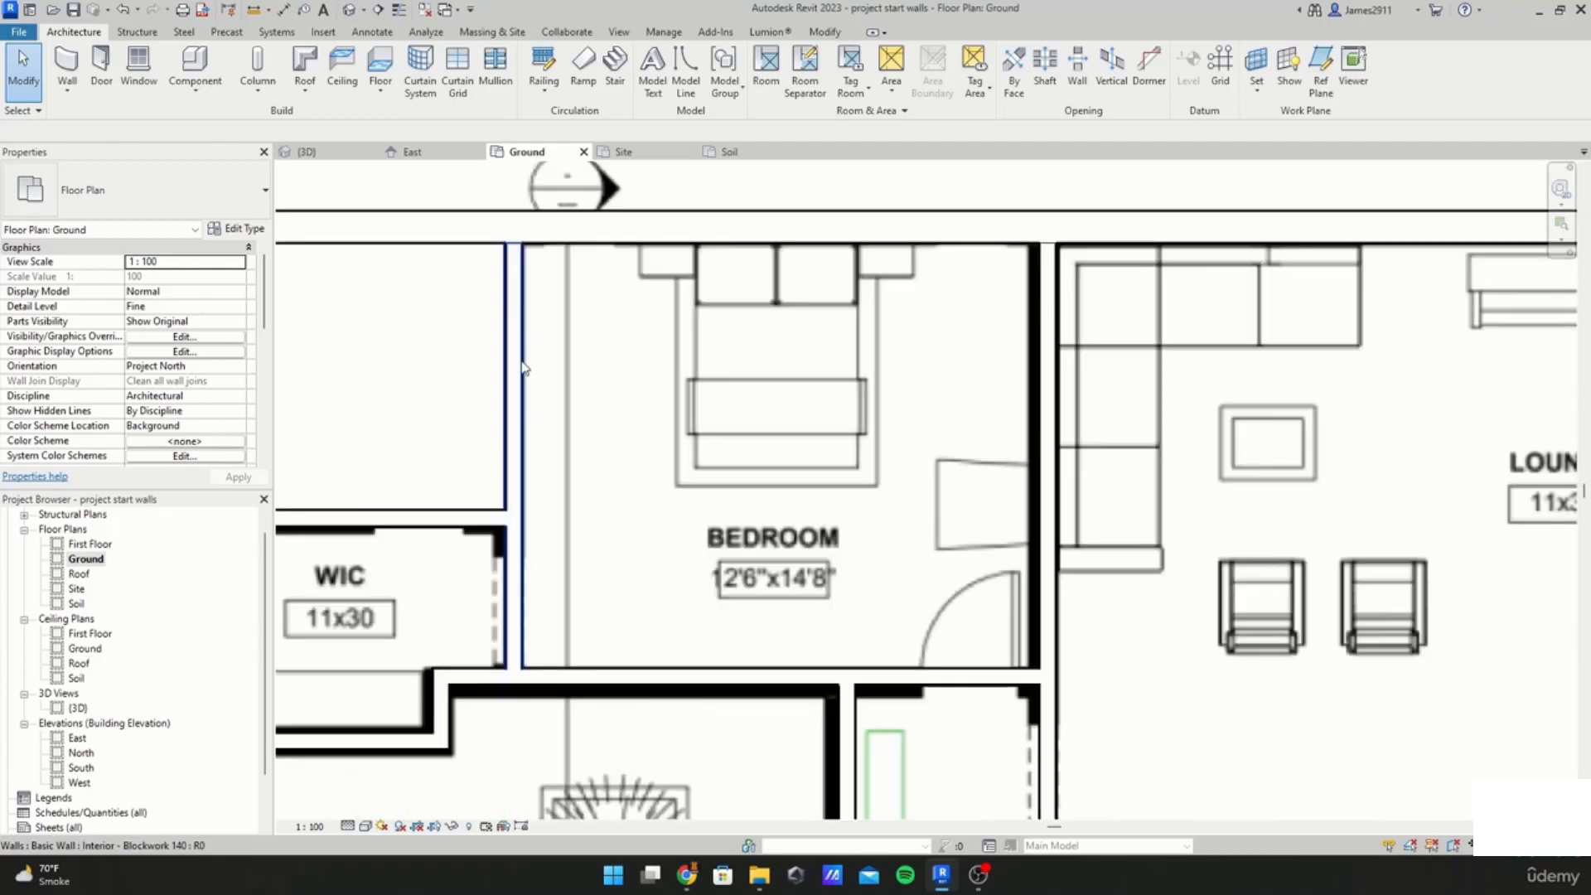
{"action": "scroll", "coordinate": [604, 619], "scroll_direction": "down", "scroll_amount": 2}
{"action": "left_click", "coordinate": [595, 653]}
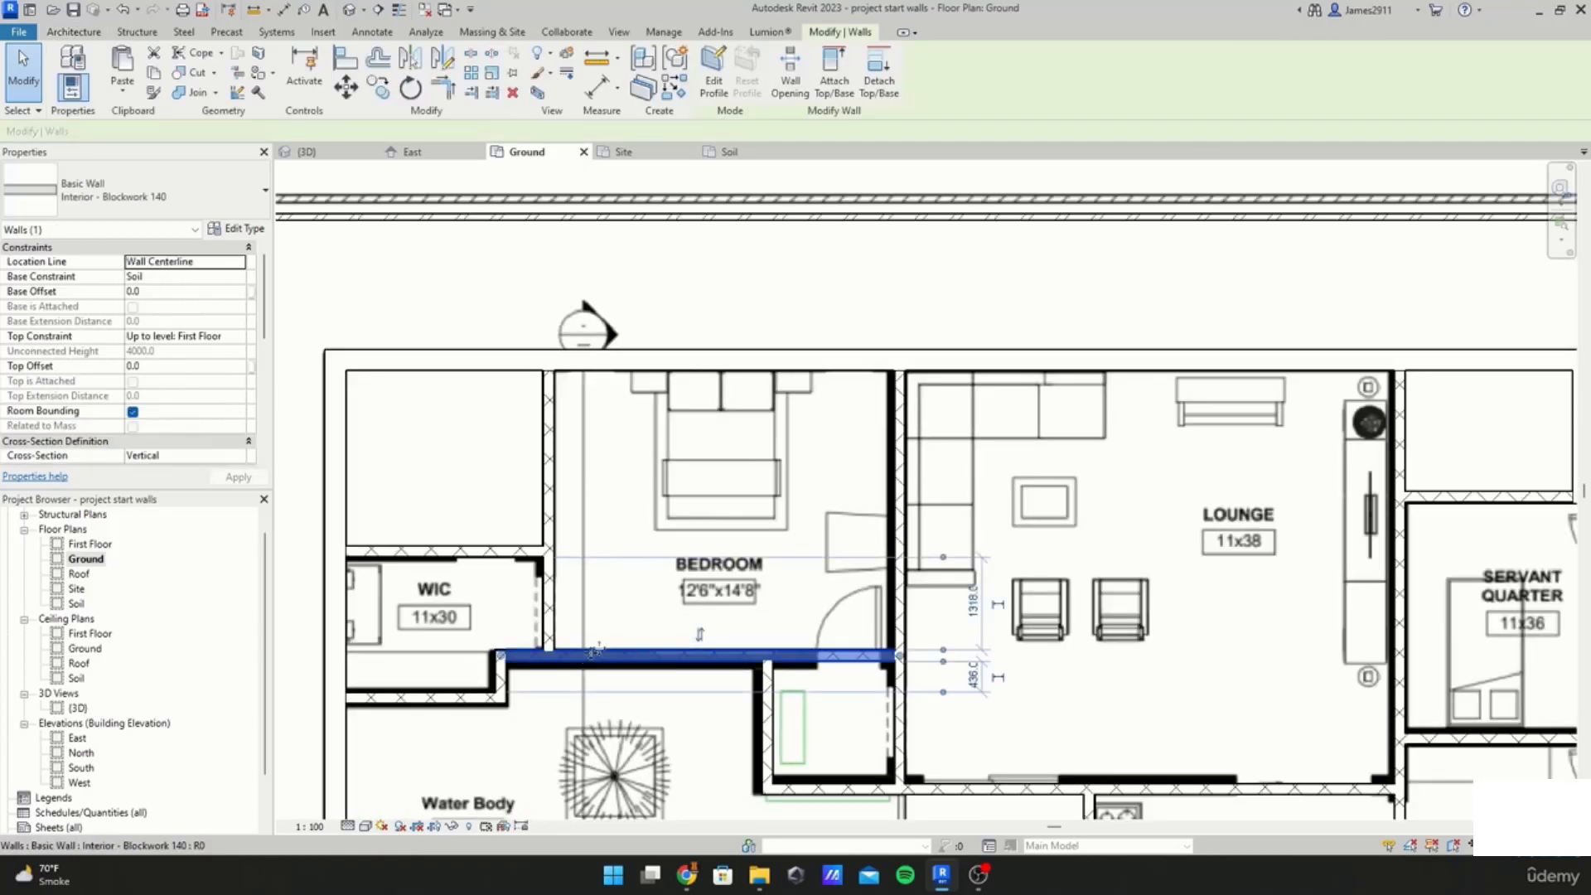
{"action": "scroll", "coordinate": [681, 604], "scroll_direction": "down", "scroll_amount": 2}
{"action": "key", "text": "Escape"}
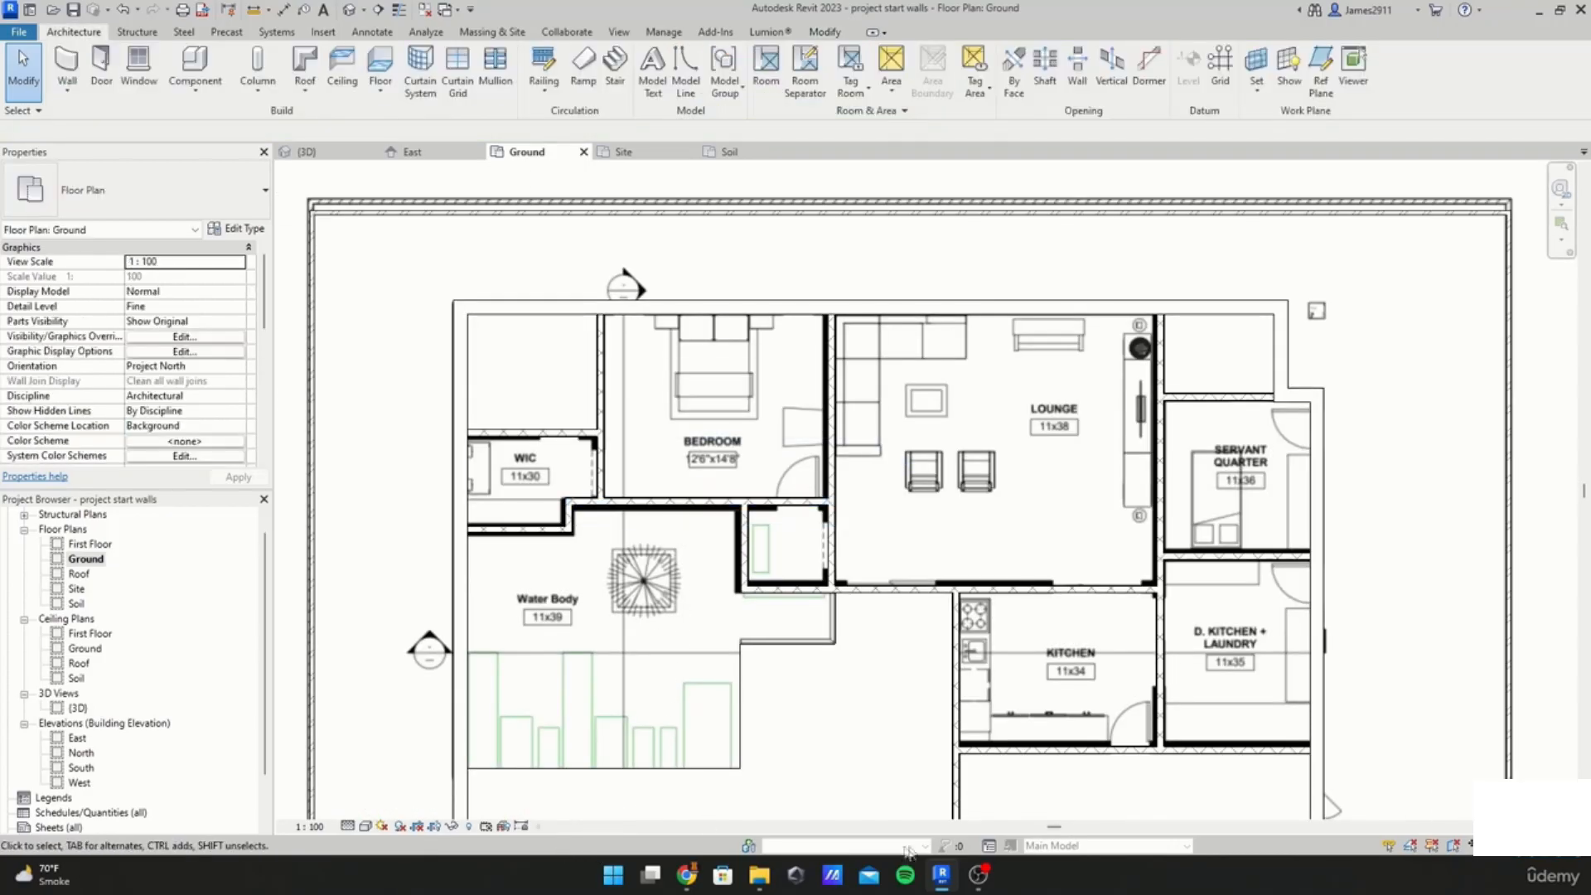
{"action": "scroll", "coordinate": [836, 729], "scroll_direction": "down", "scroll_amount": 1}
{"action": "middle_click_drag", "start_coordinate": [829, 729], "coordinate": [797, 501]}
{"action": "middle_click_drag", "start_coordinate": [935, 305], "coordinate": [920, 411]}
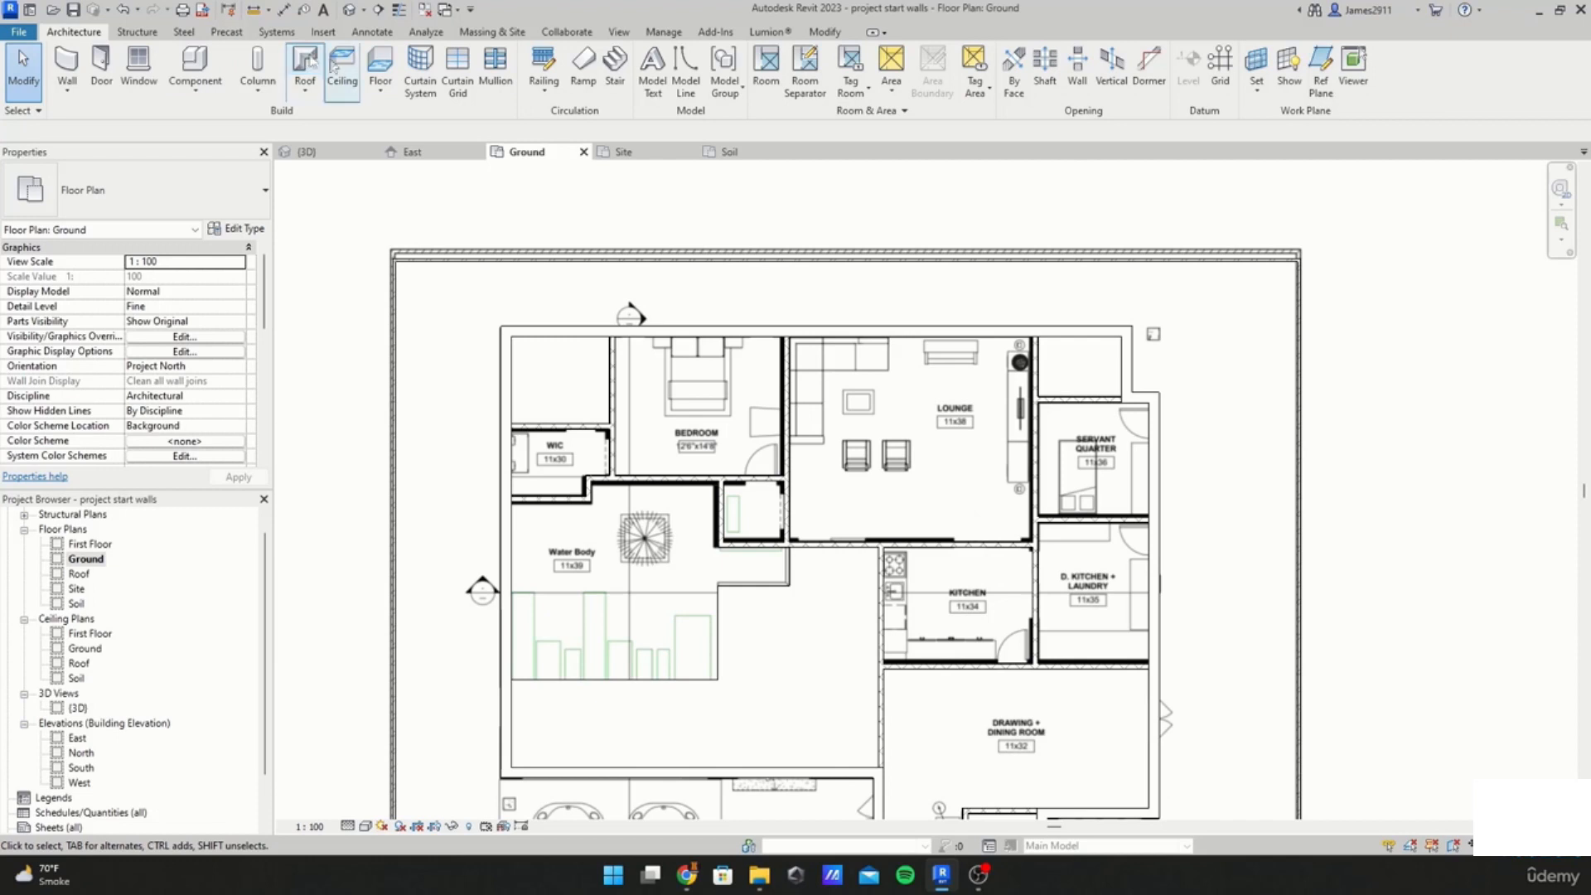
Step: Start a new floor and pick the bedroom's top and left walls as boundary lines
{"action": "left_click", "coordinate": [381, 62]}
{"action": "middle_click_drag", "start_coordinate": [756, 812], "coordinate": [682, 611]}
{"action": "scroll", "coordinate": [685, 425], "scroll_direction": "up", "scroll_amount": 1}
{"action": "middle_click_drag", "start_coordinate": [685, 424], "coordinate": [684, 529]}
{"action": "scroll", "coordinate": [572, 403], "scroll_direction": "up", "scroll_amount": 2}
{"action": "middle_click_drag", "start_coordinate": [563, 406], "coordinate": [524, 572]}
{"action": "left_click", "coordinate": [833, 54]}
{"action": "left_click", "coordinate": [869, 92]}
{"action": "scroll", "coordinate": [600, 249], "scroll_direction": "up", "scroll_amount": 2}
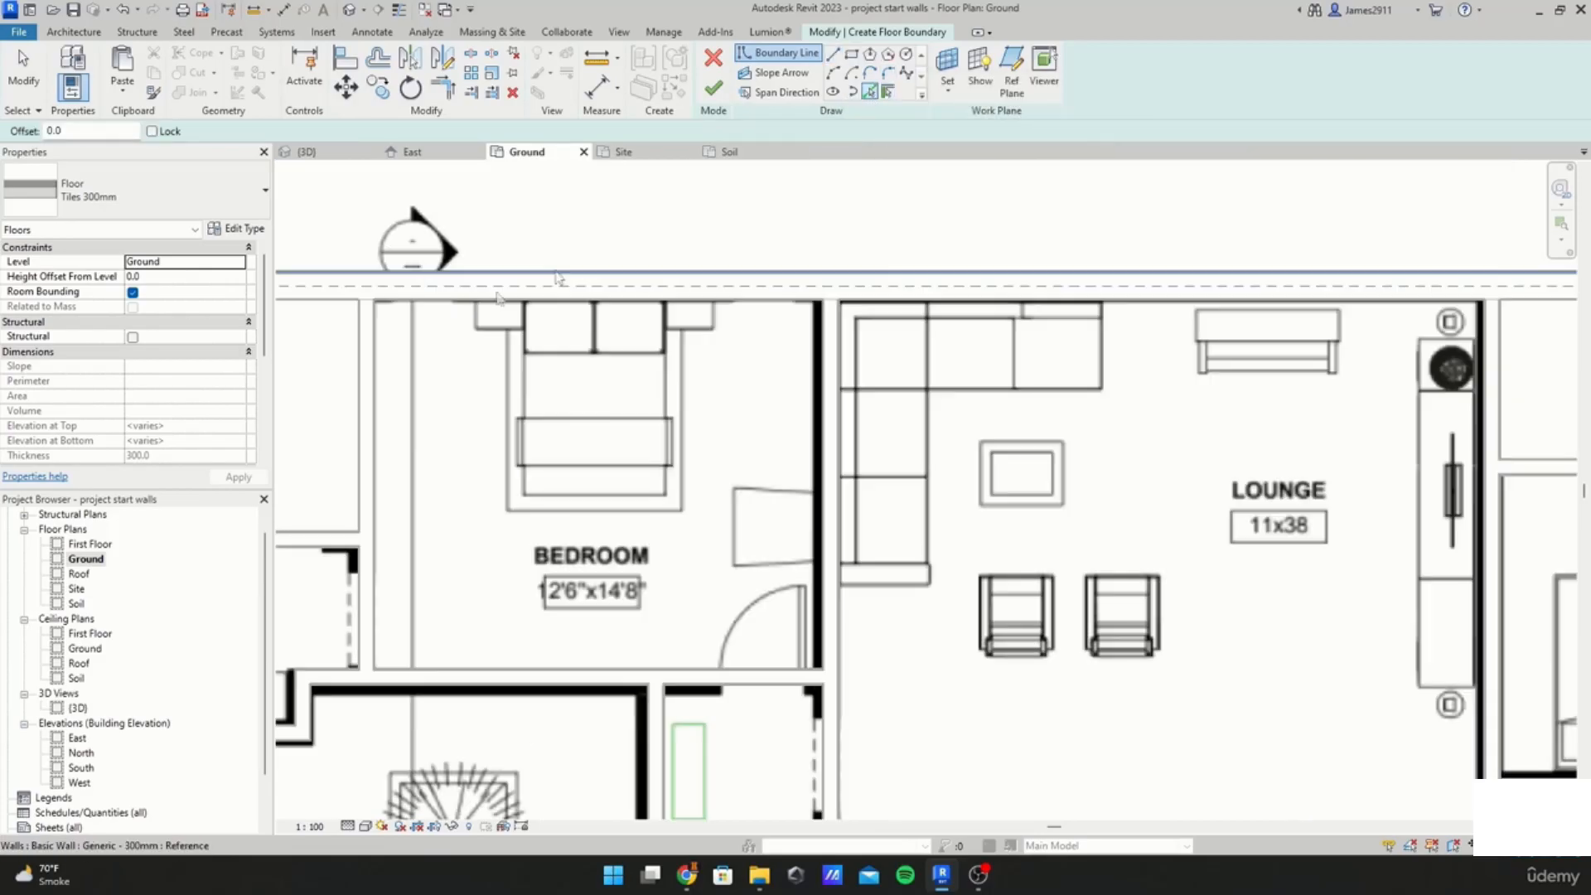
{"action": "left_click", "coordinate": [571, 300]}
{"action": "middle_click_drag", "start_coordinate": [536, 527], "coordinate": [784, 340]}
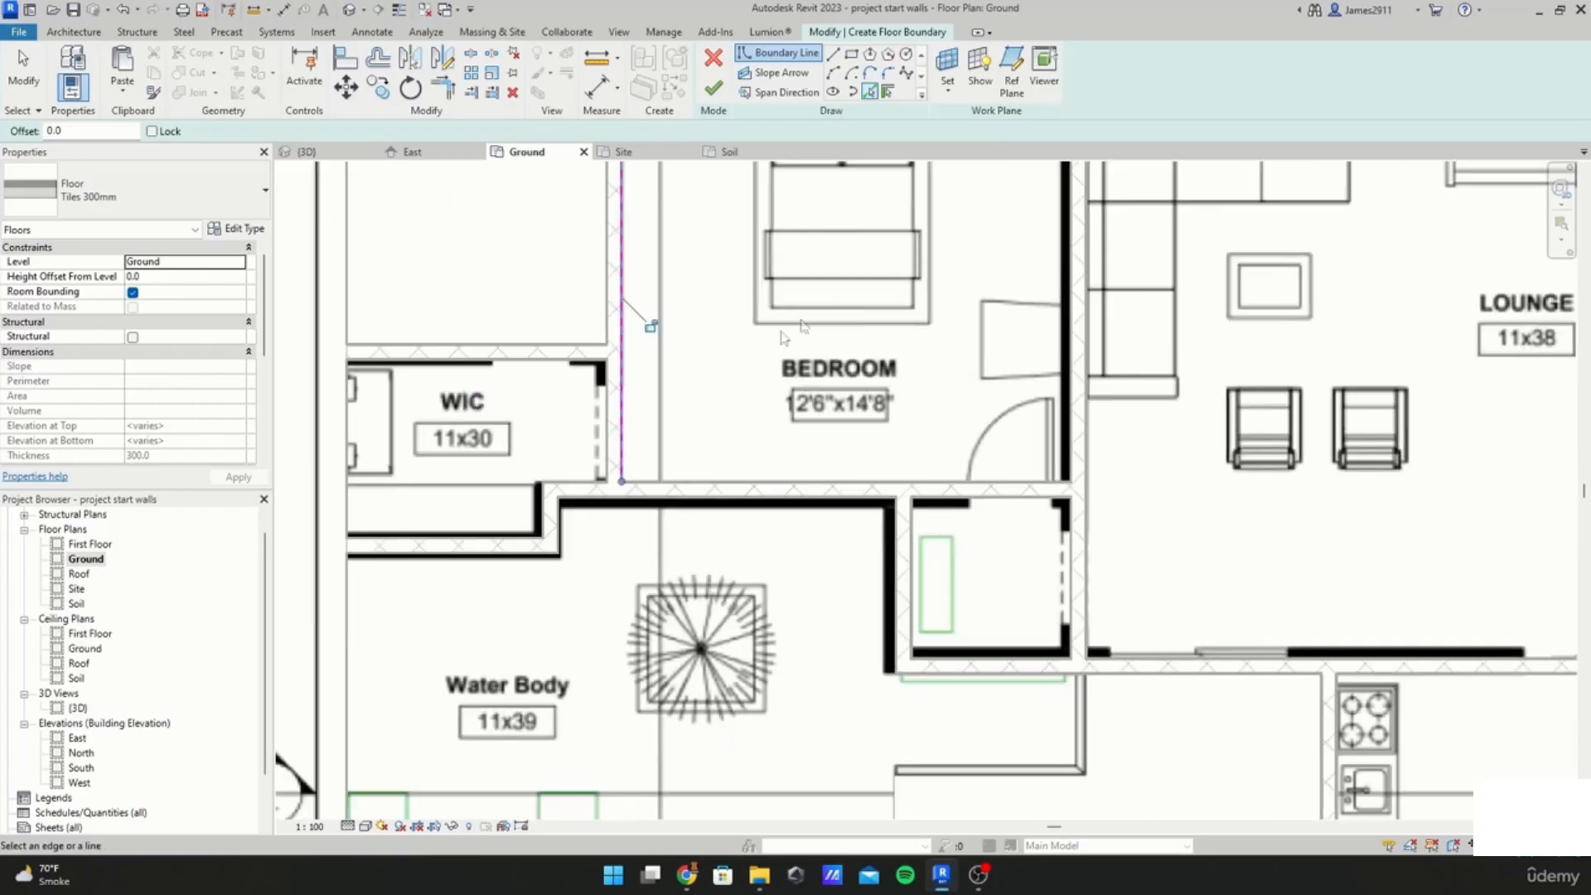
{"action": "left_click", "coordinate": [468, 363]}
{"action": "left_click", "coordinate": [344, 444]}
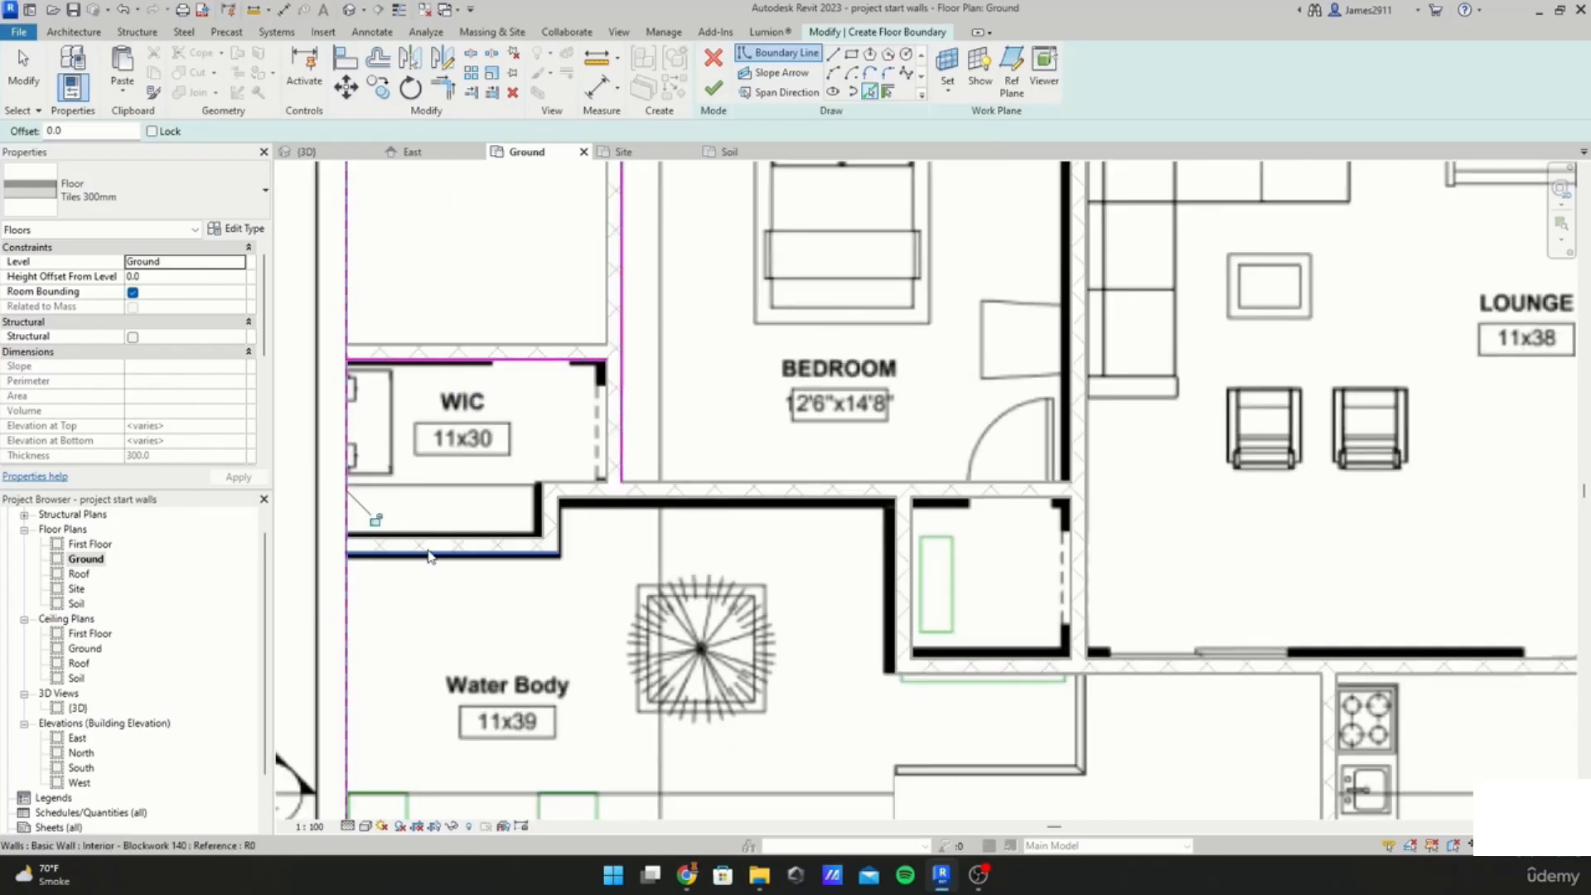
{"action": "left_click", "coordinate": [536, 508]}
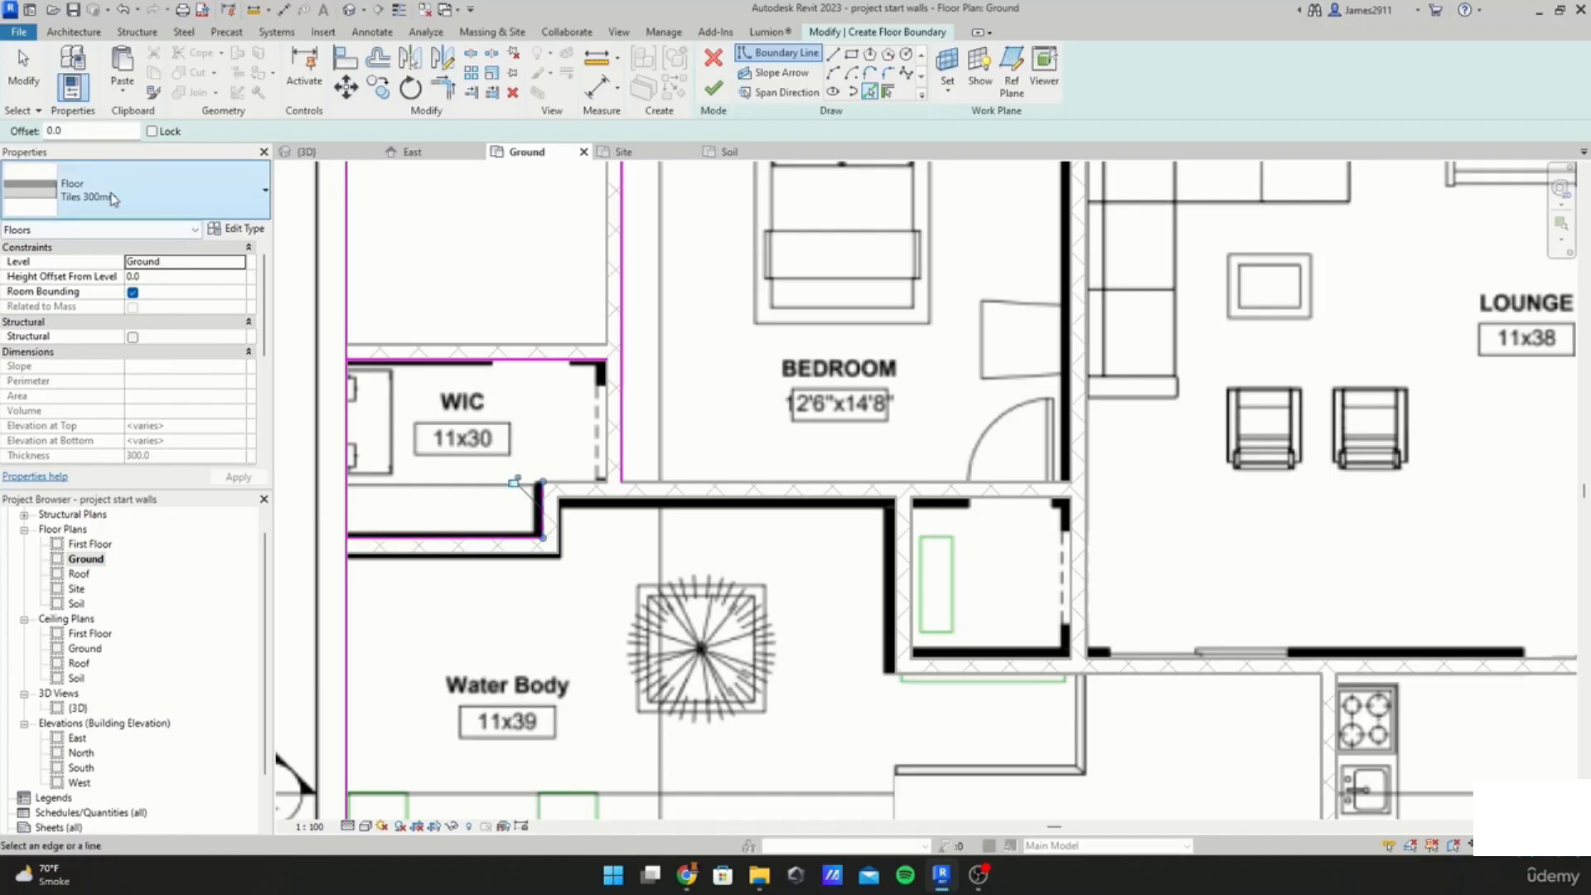
{"action": "key", "text": "ctrl+z"}
{"action": "key", "text": "ctrl+z"}
{"action": "key", "text": "ctrl+z"}
{"action": "key", "text": "ctrl+z"}
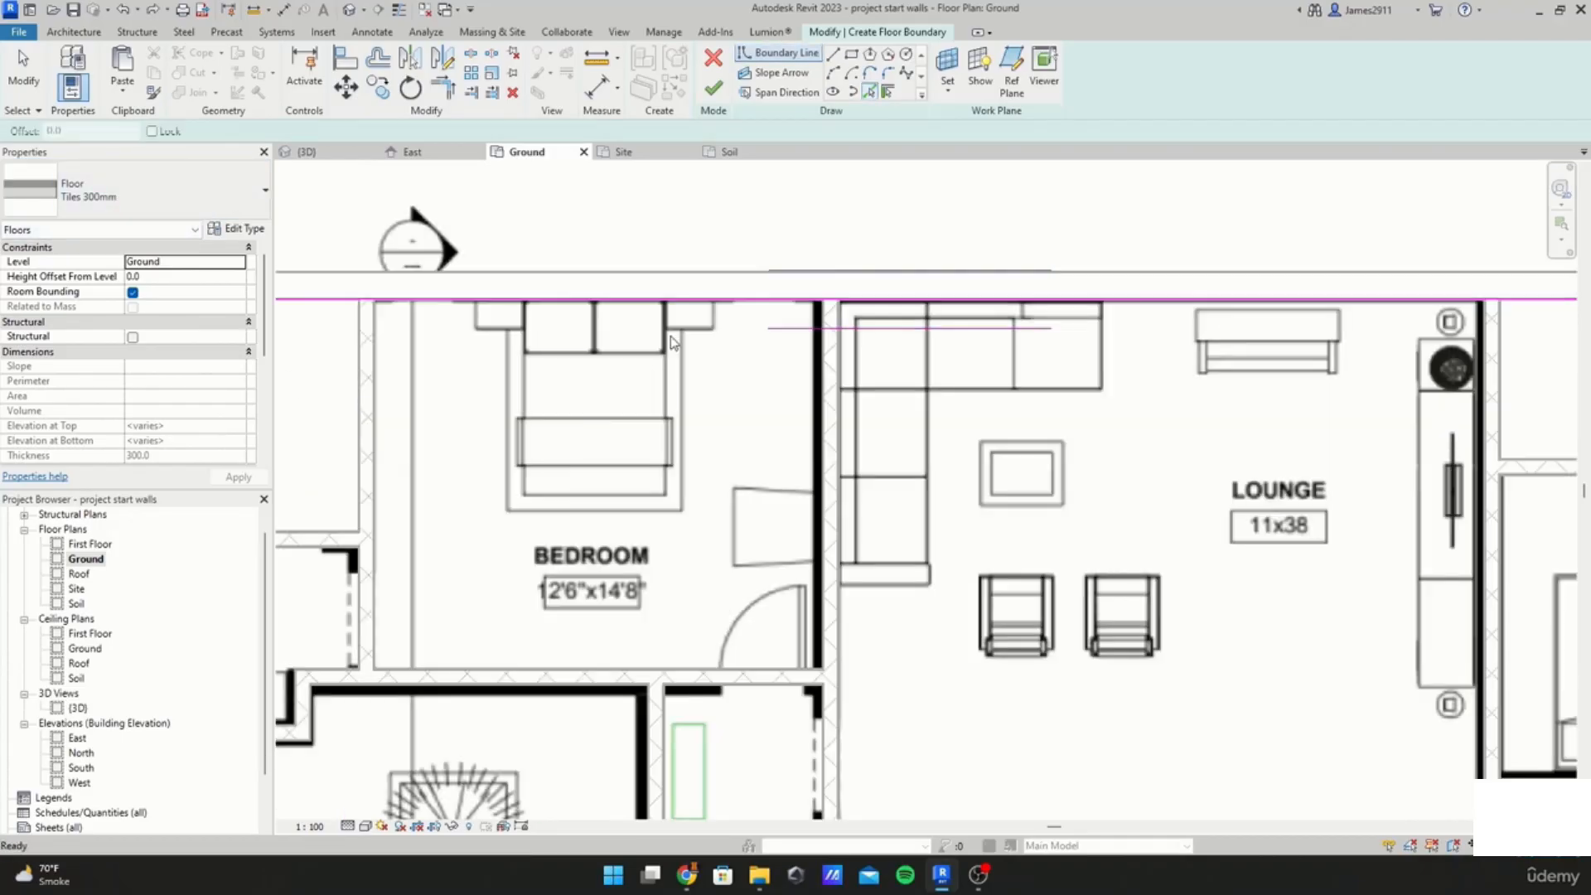
Step: Switch the floor type to Oak Flooring 300 mm
{"action": "scroll", "coordinate": [671, 342], "scroll_direction": "down", "scroll_amount": 3}
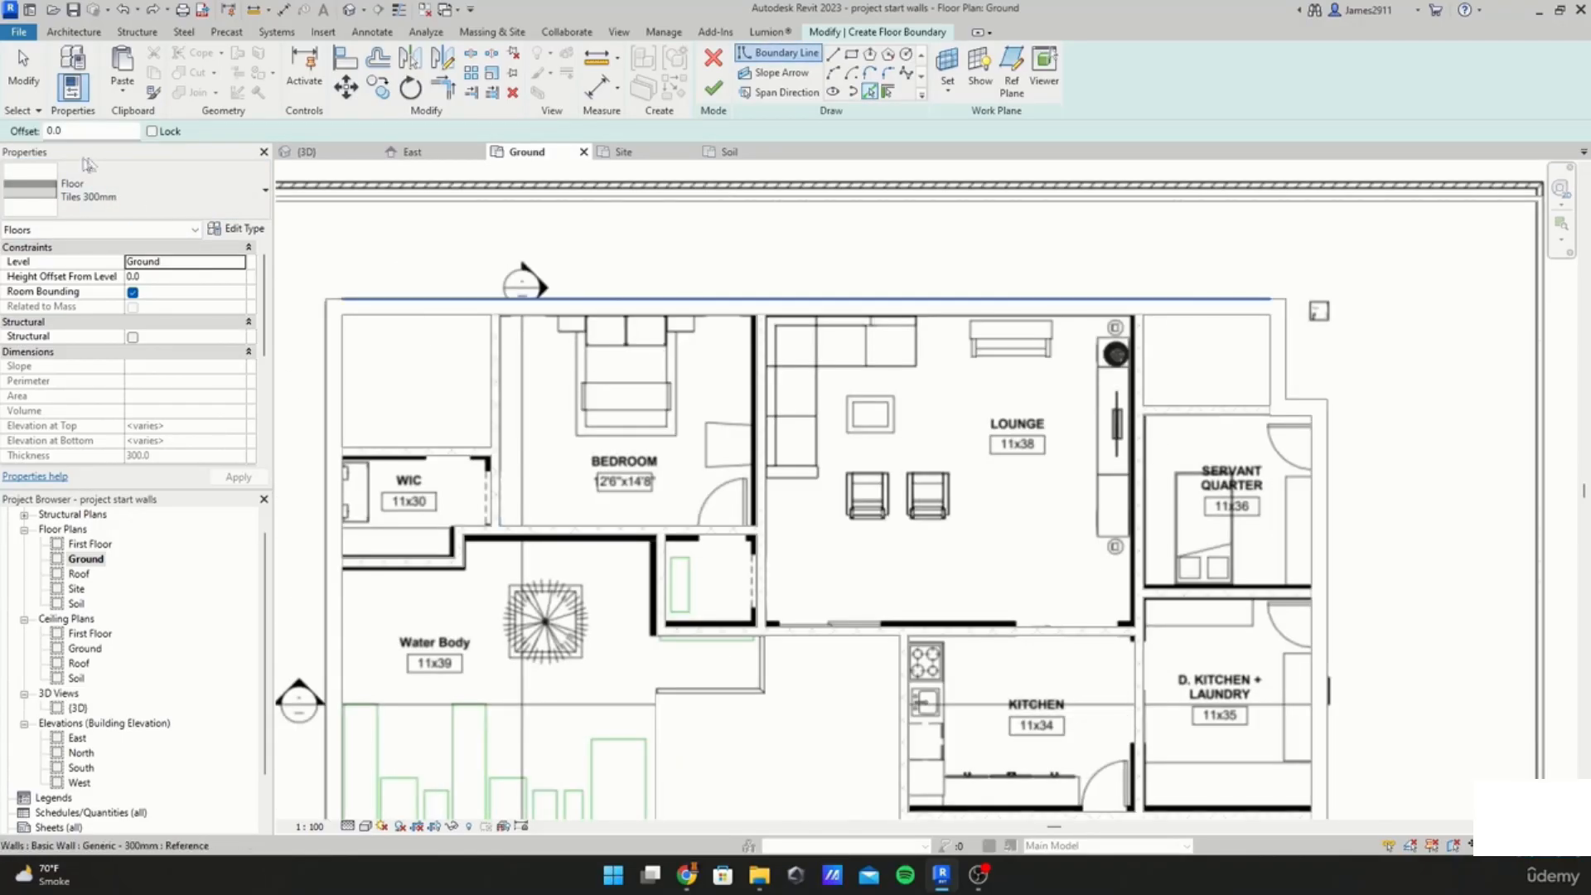
{"action": "left_click", "coordinate": [104, 190]}
{"action": "left_click", "coordinate": [116, 507]}
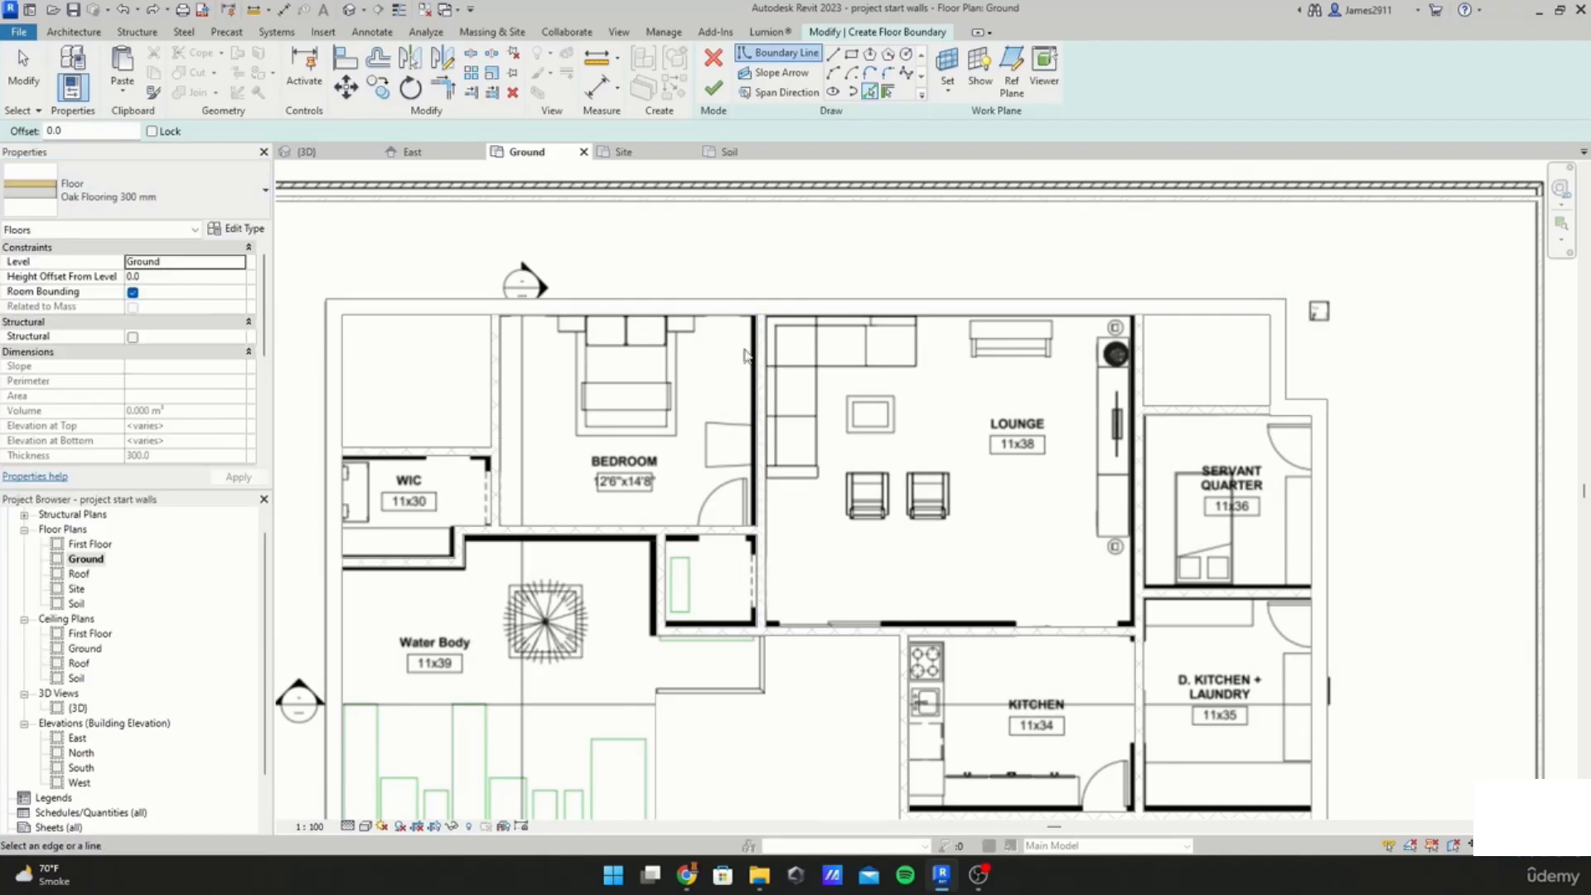
Step: Pick the remaining bedroom and walk-in closet walls as boundary lines for the oak floor
{"action": "left_click", "coordinate": [500, 412]}
{"action": "scroll", "coordinate": [381, 546], "scroll_direction": "up", "scroll_amount": 2}
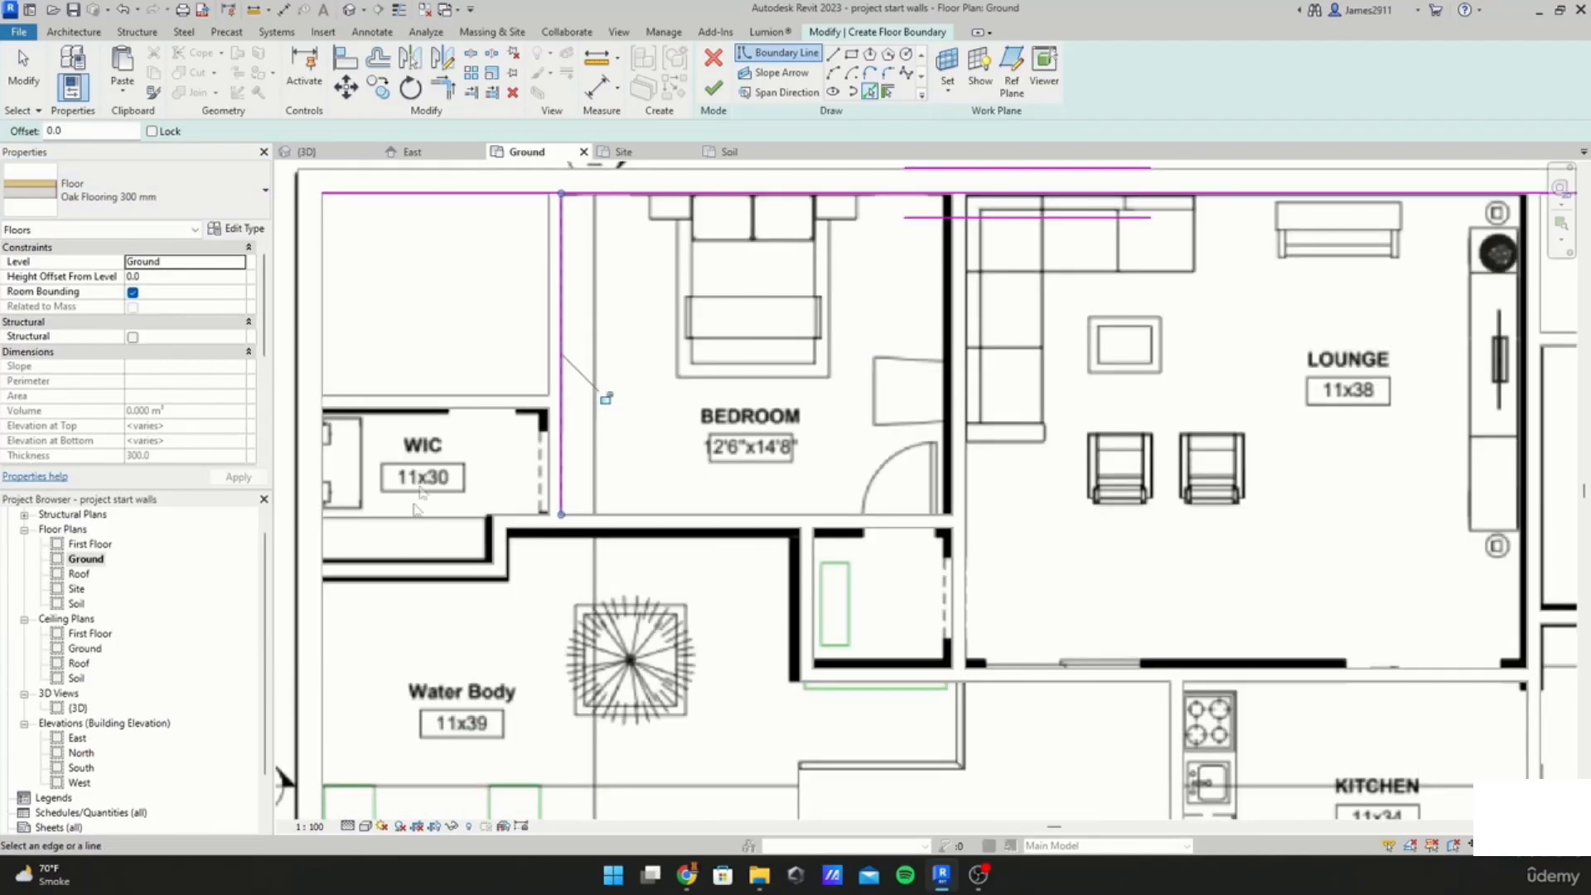
{"action": "left_click", "coordinate": [430, 455]}
{"action": "left_click", "coordinate": [333, 527]}
{"action": "left_click", "coordinate": [447, 561]}
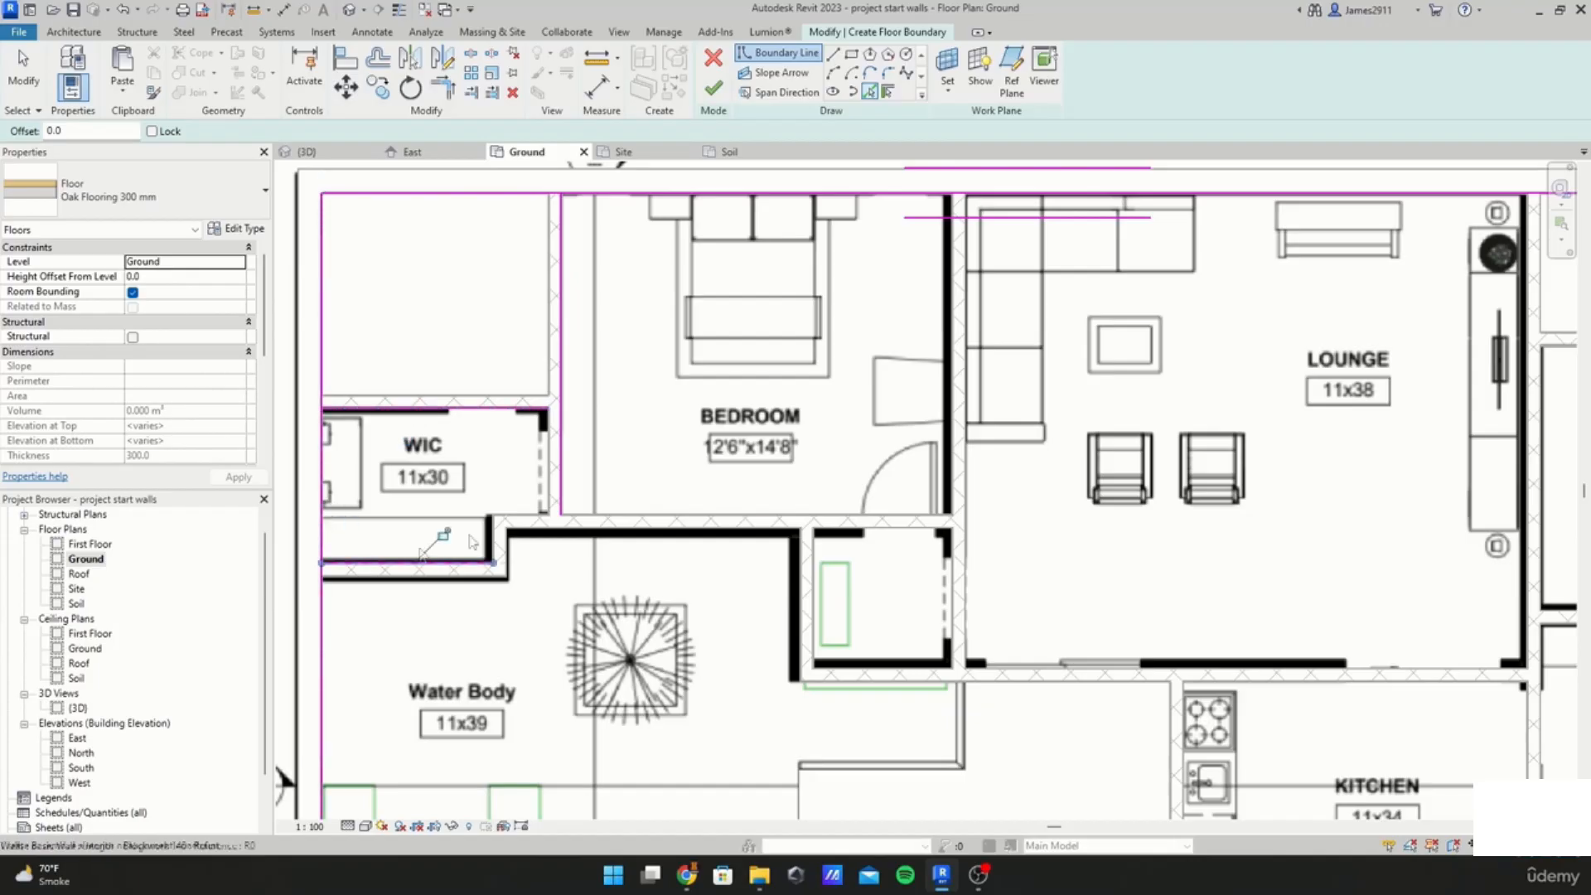
{"action": "left_click", "coordinate": [527, 519]}
{"action": "middle_click_drag", "start_coordinate": [758, 535], "coordinate": [512, 415]}
{"action": "left_click", "coordinate": [575, 486]}
{"action": "left_click", "coordinate": [634, 550]}
{"action": "middle_click_drag", "start_coordinate": [986, 551], "coordinate": [831, 421]}
{"action": "middle_click_drag", "start_coordinate": [1049, 534], "coordinate": [887, 768]}
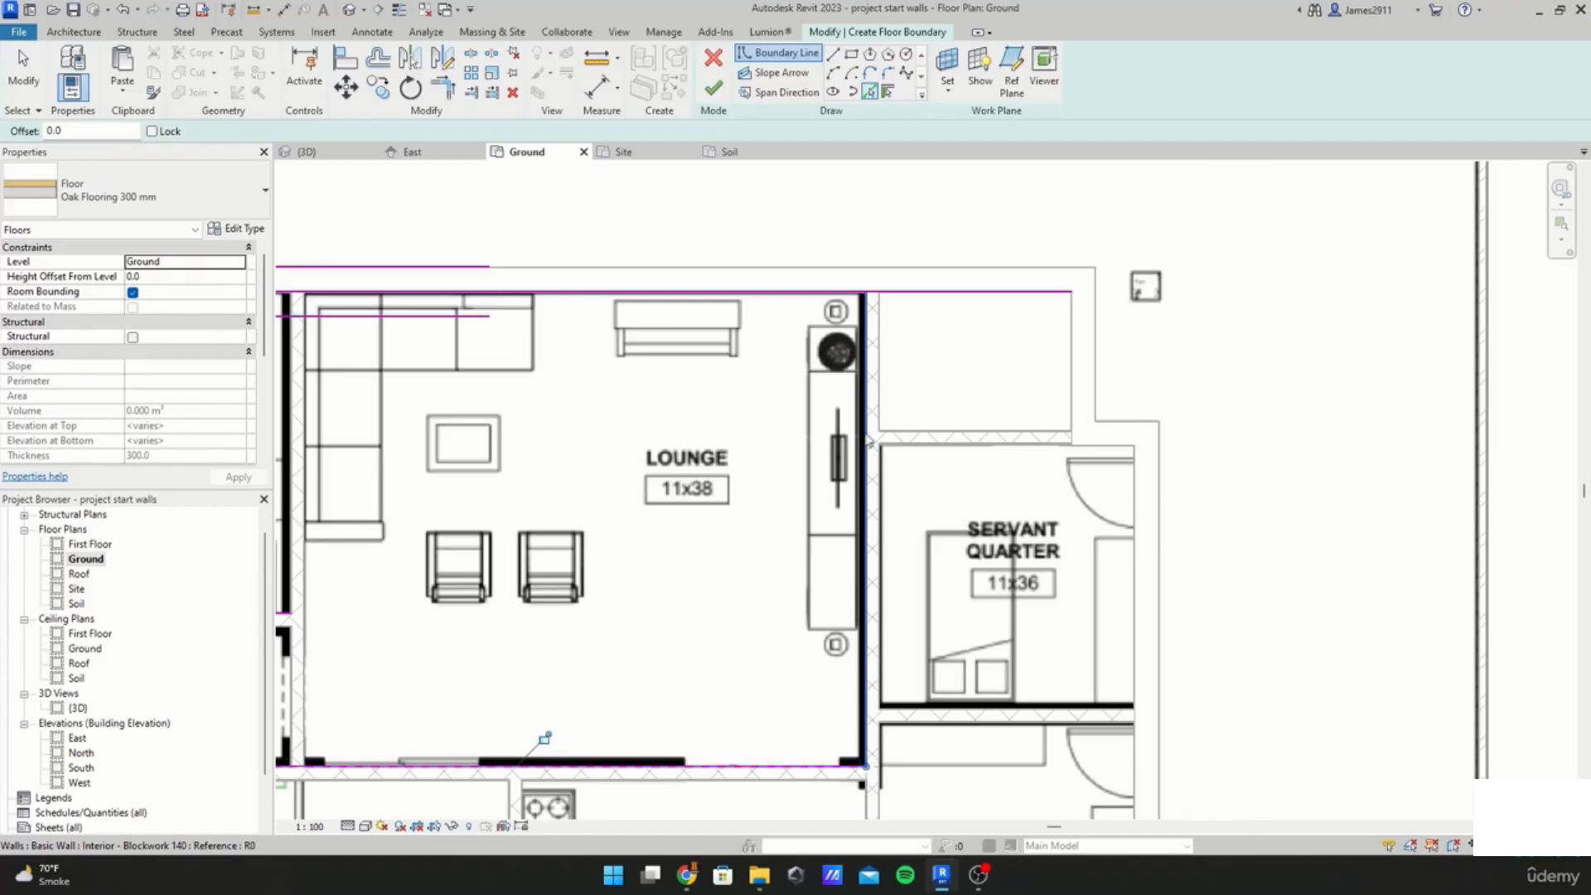
Step: Pick the lounge, servant quarter and drawing and dining room walls as further boundary lines
{"action": "left_click", "coordinate": [866, 441]}
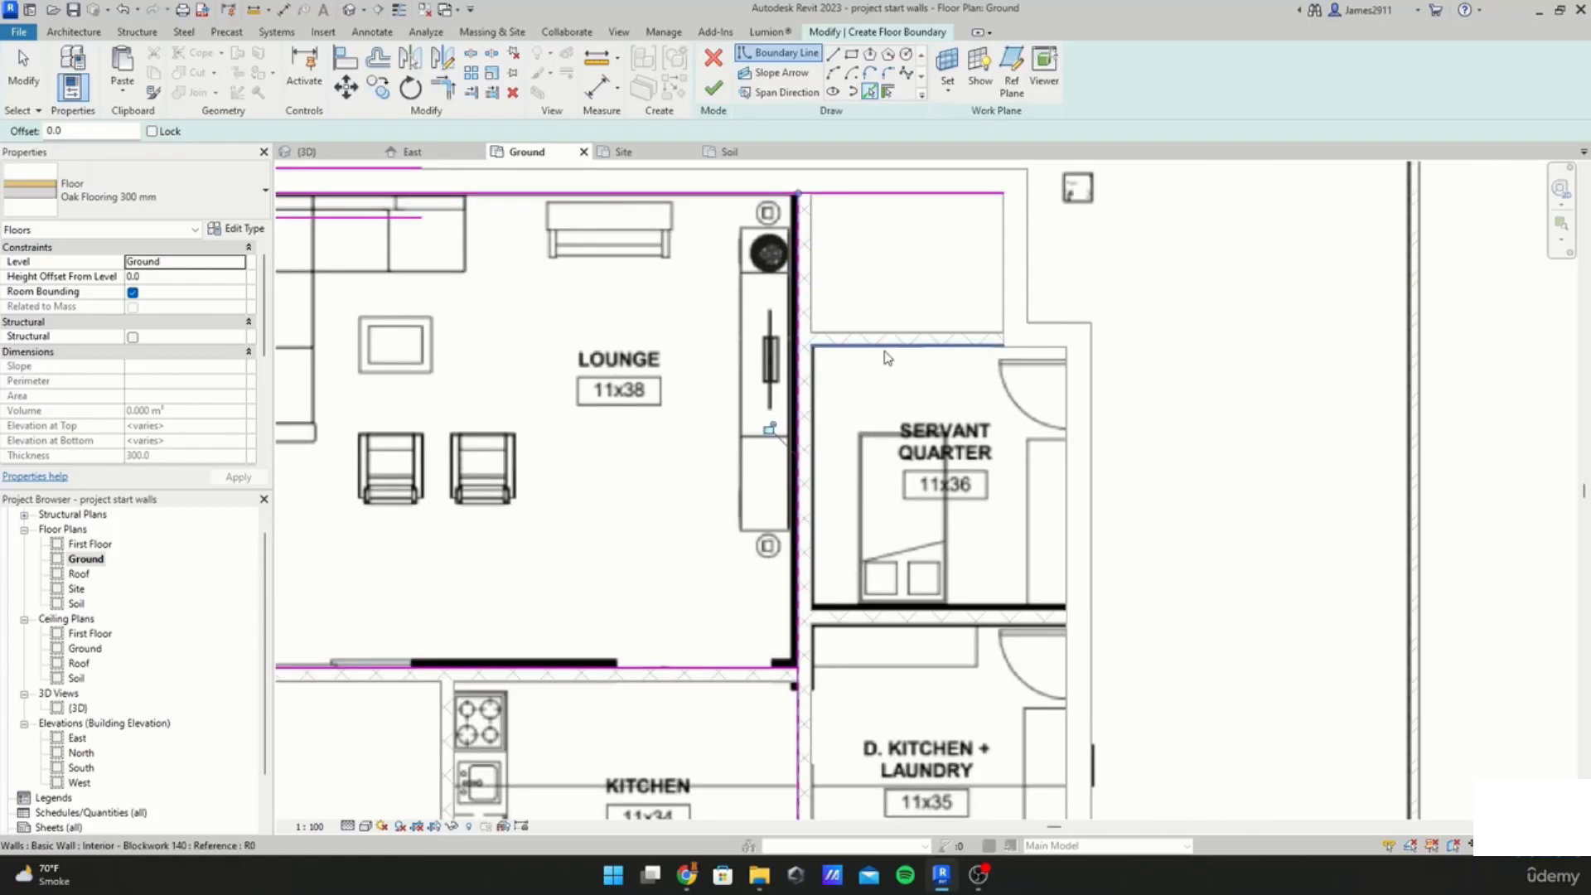
{"action": "left_click", "coordinate": [887, 358]}
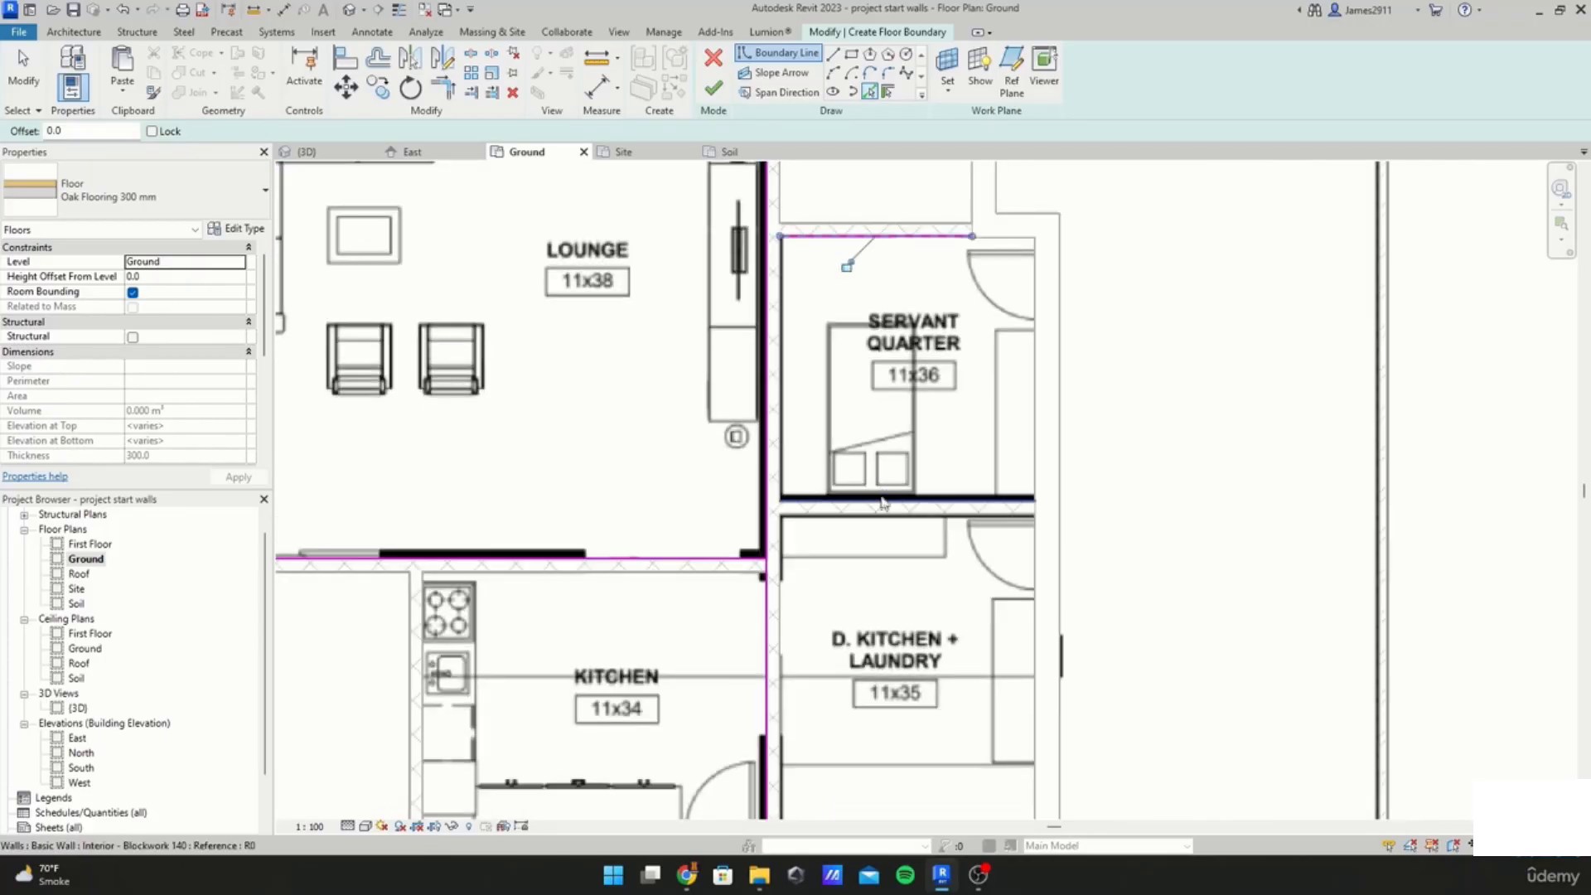
{"action": "left_click", "coordinate": [1034, 453]}
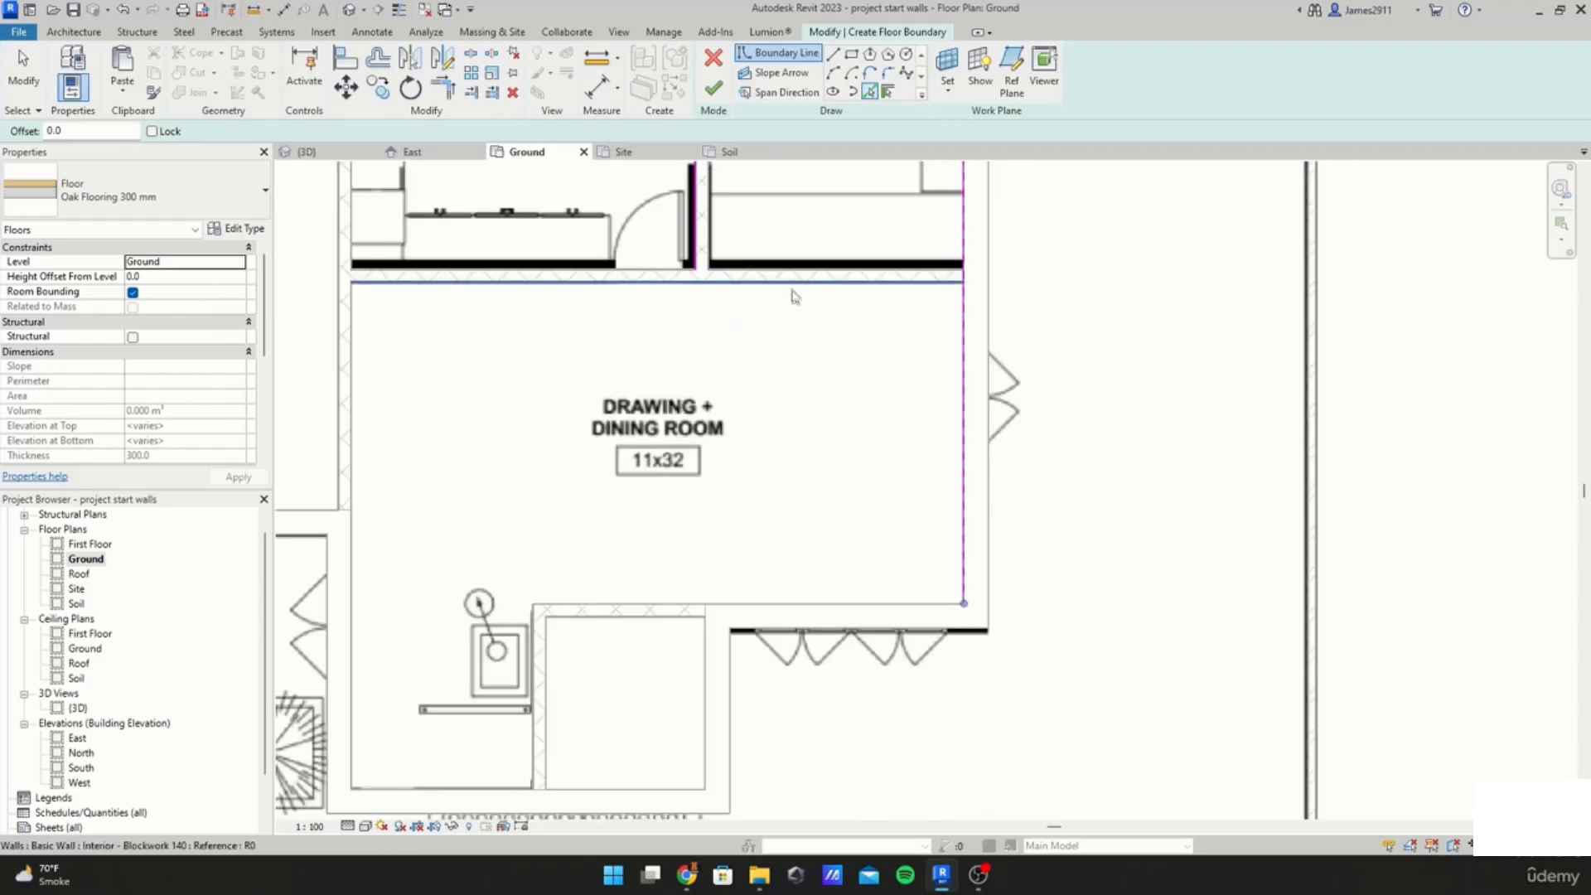
{"action": "left_click", "coordinate": [795, 289]}
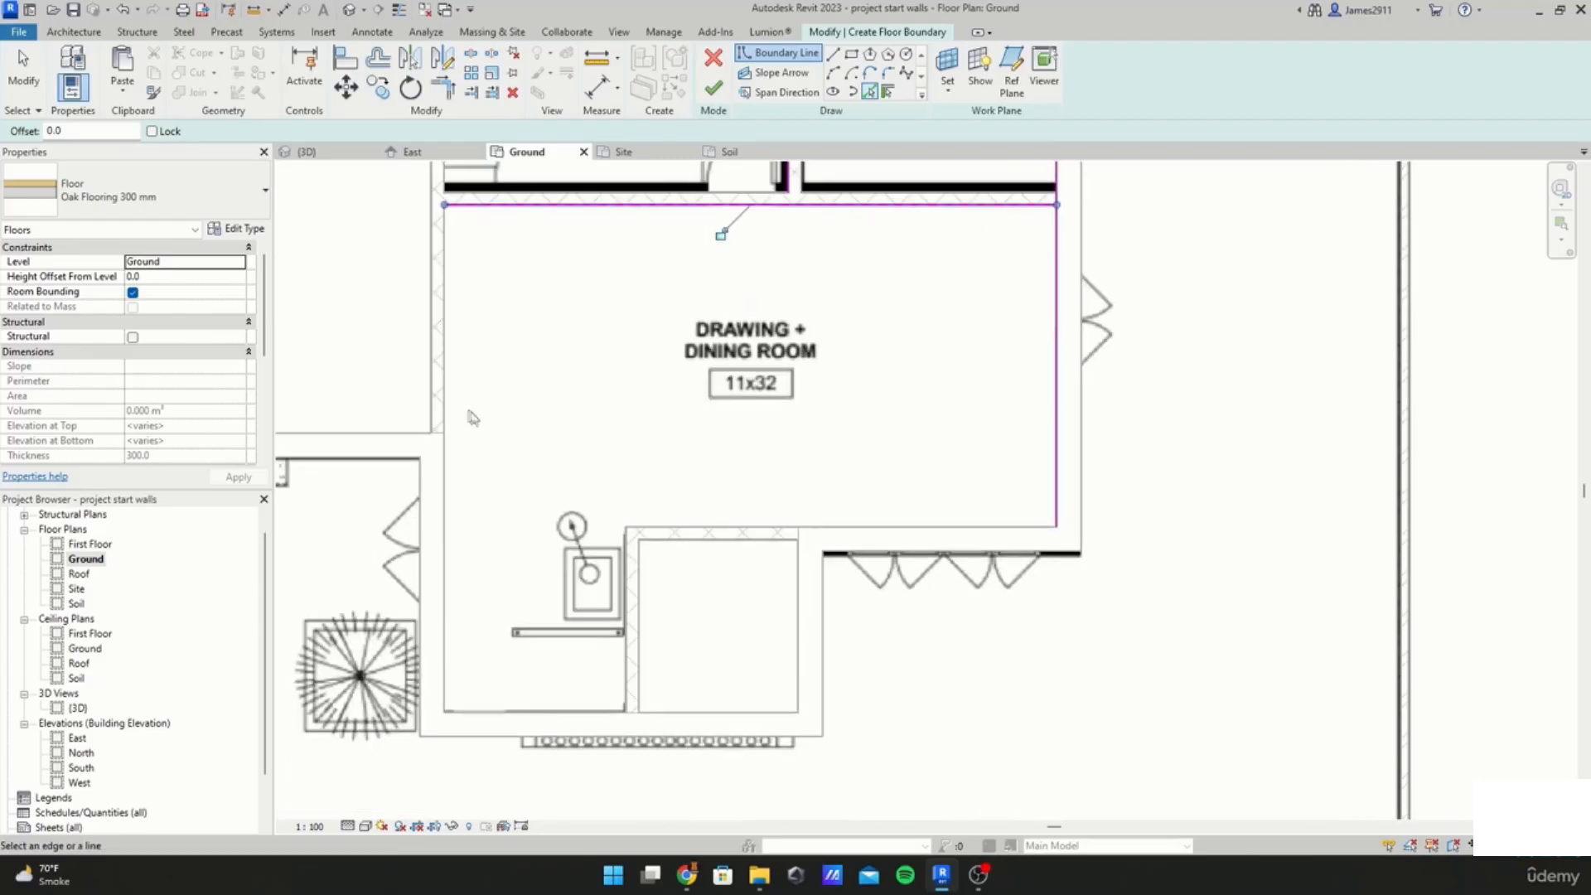
{"action": "left_click", "coordinate": [445, 448]}
{"action": "left_click", "coordinate": [530, 711]}
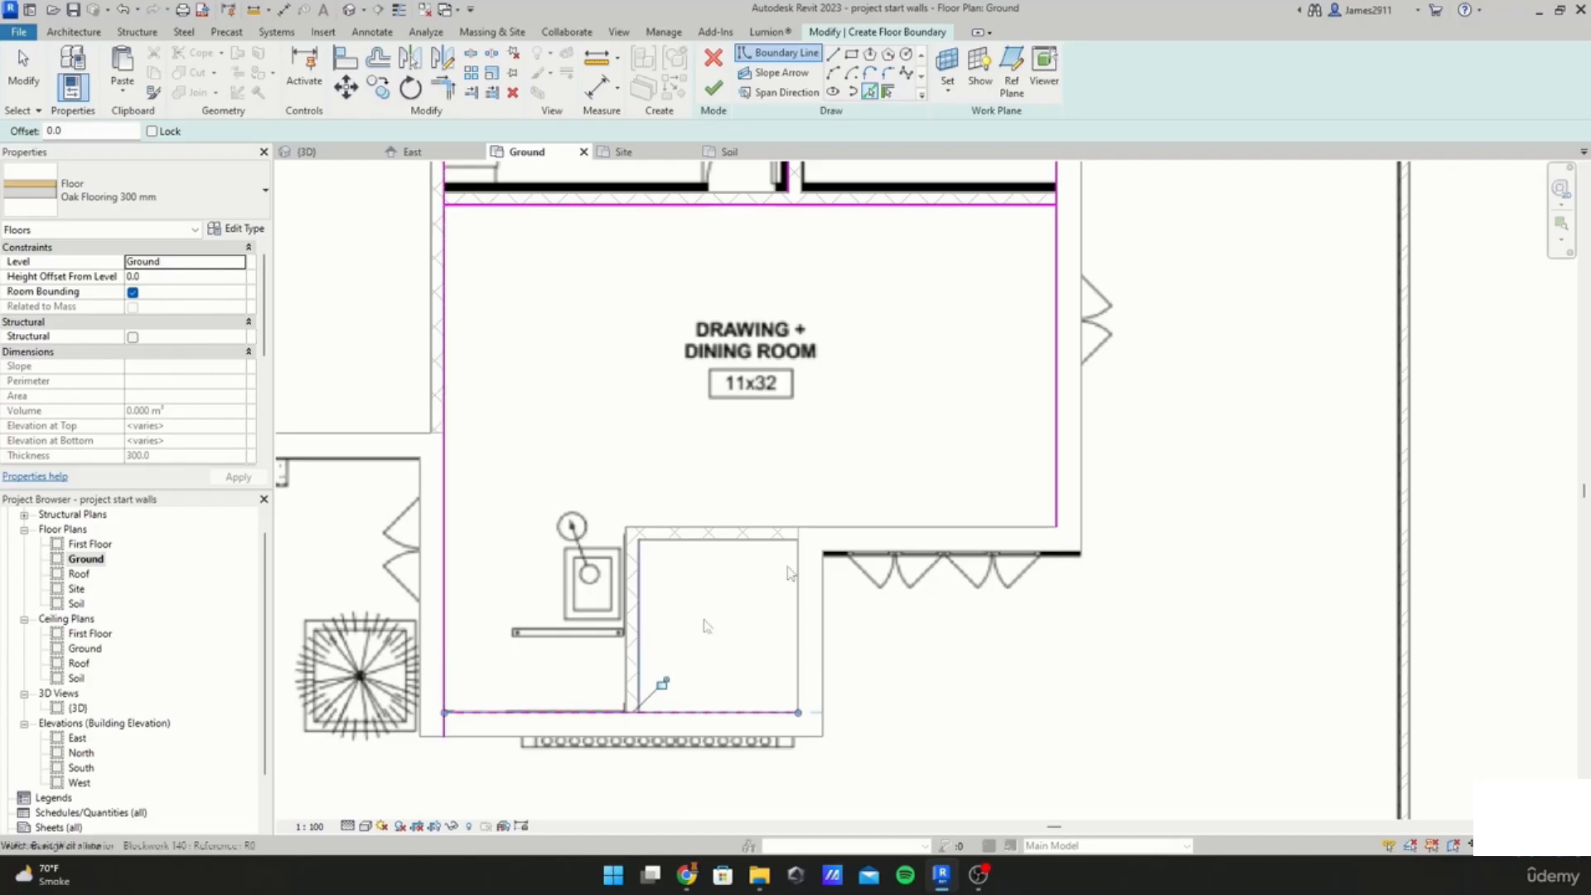
{"action": "left_click", "coordinate": [874, 528]}
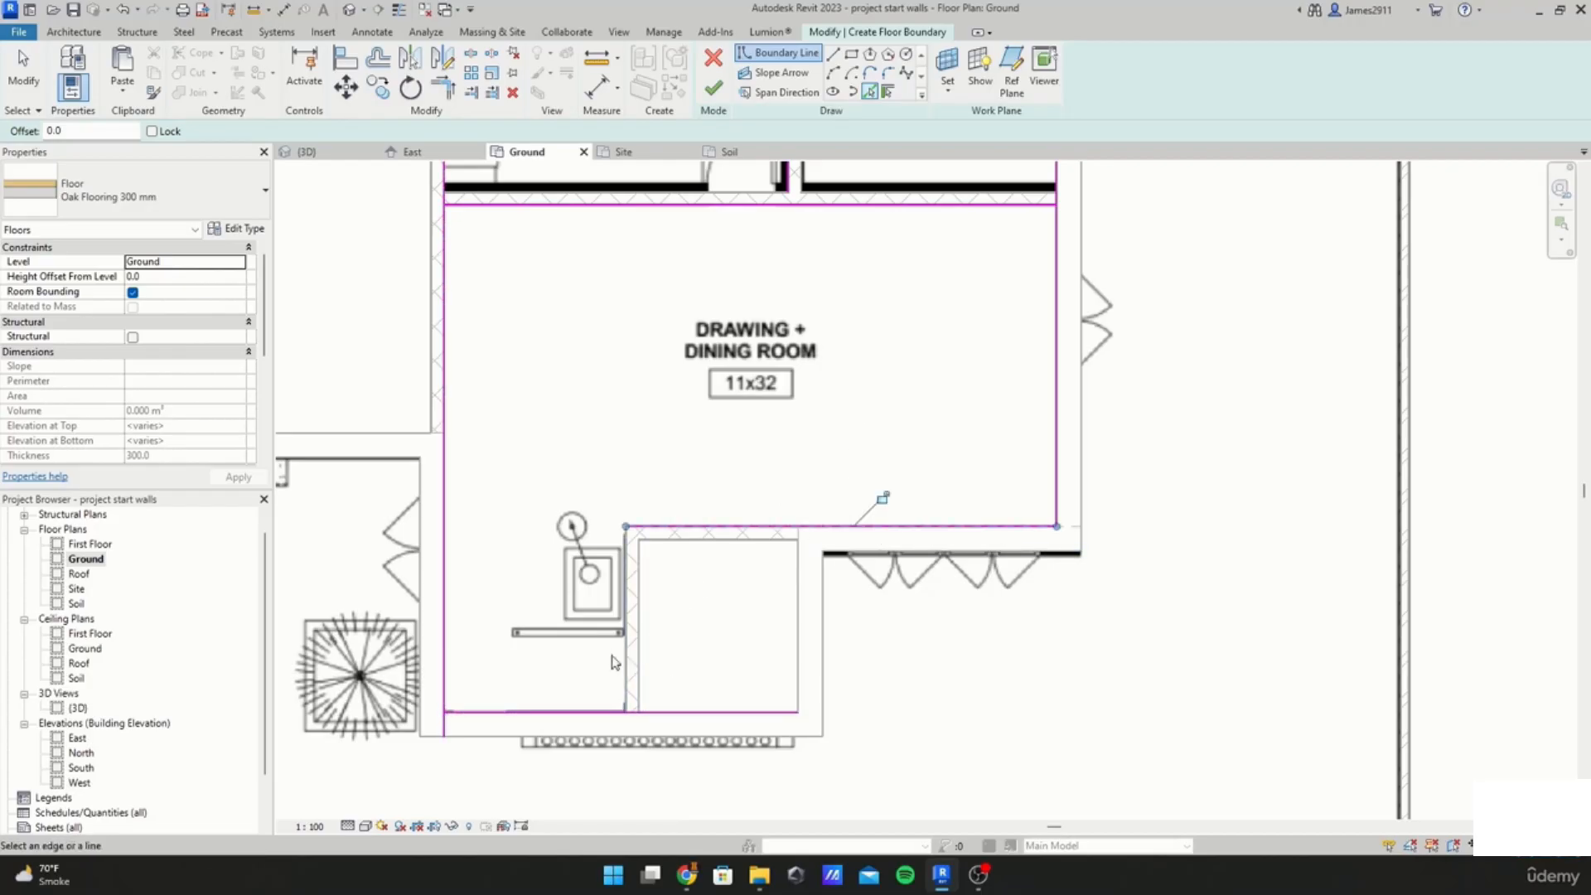
Step: Use Trim/Extend to Corner to close the boundary line corners around the drawing and dining room
{"action": "key", "text": "Escape"}
{"action": "key", "text": "t"}
{"action": "key", "text": "r"}
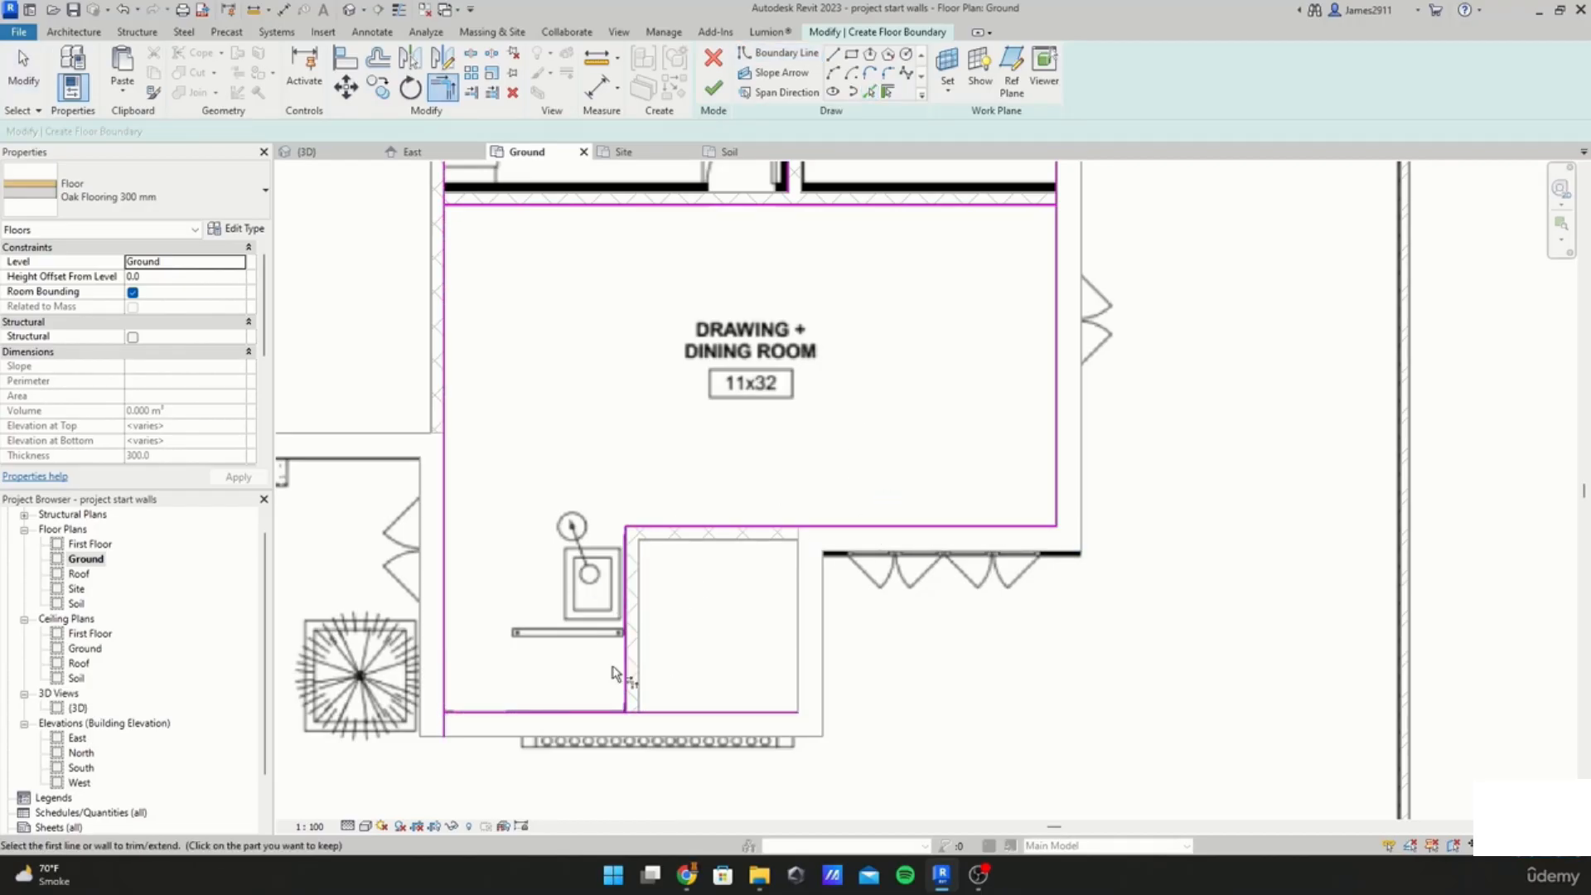
{"action": "left_click", "coordinate": [626, 673]}
{"action": "left_click", "coordinate": [582, 713]}
{"action": "left_click", "coordinate": [444, 634]}
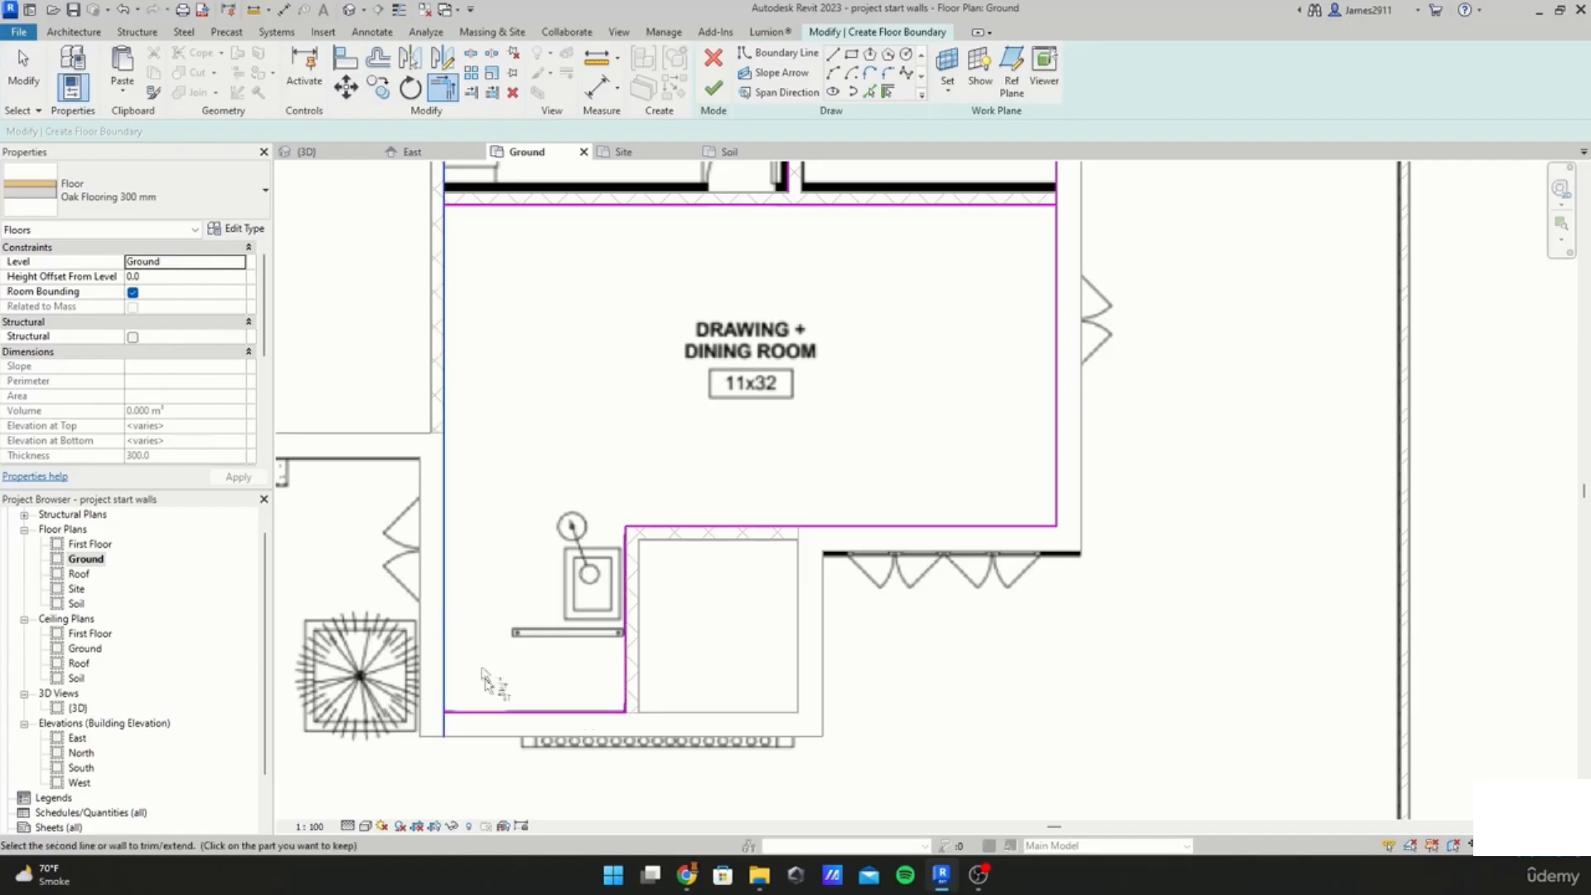
{"action": "middle_click_drag", "start_coordinate": [750, 481], "coordinate": [600, 643]}
{"action": "left_click", "coordinate": [905, 410]}
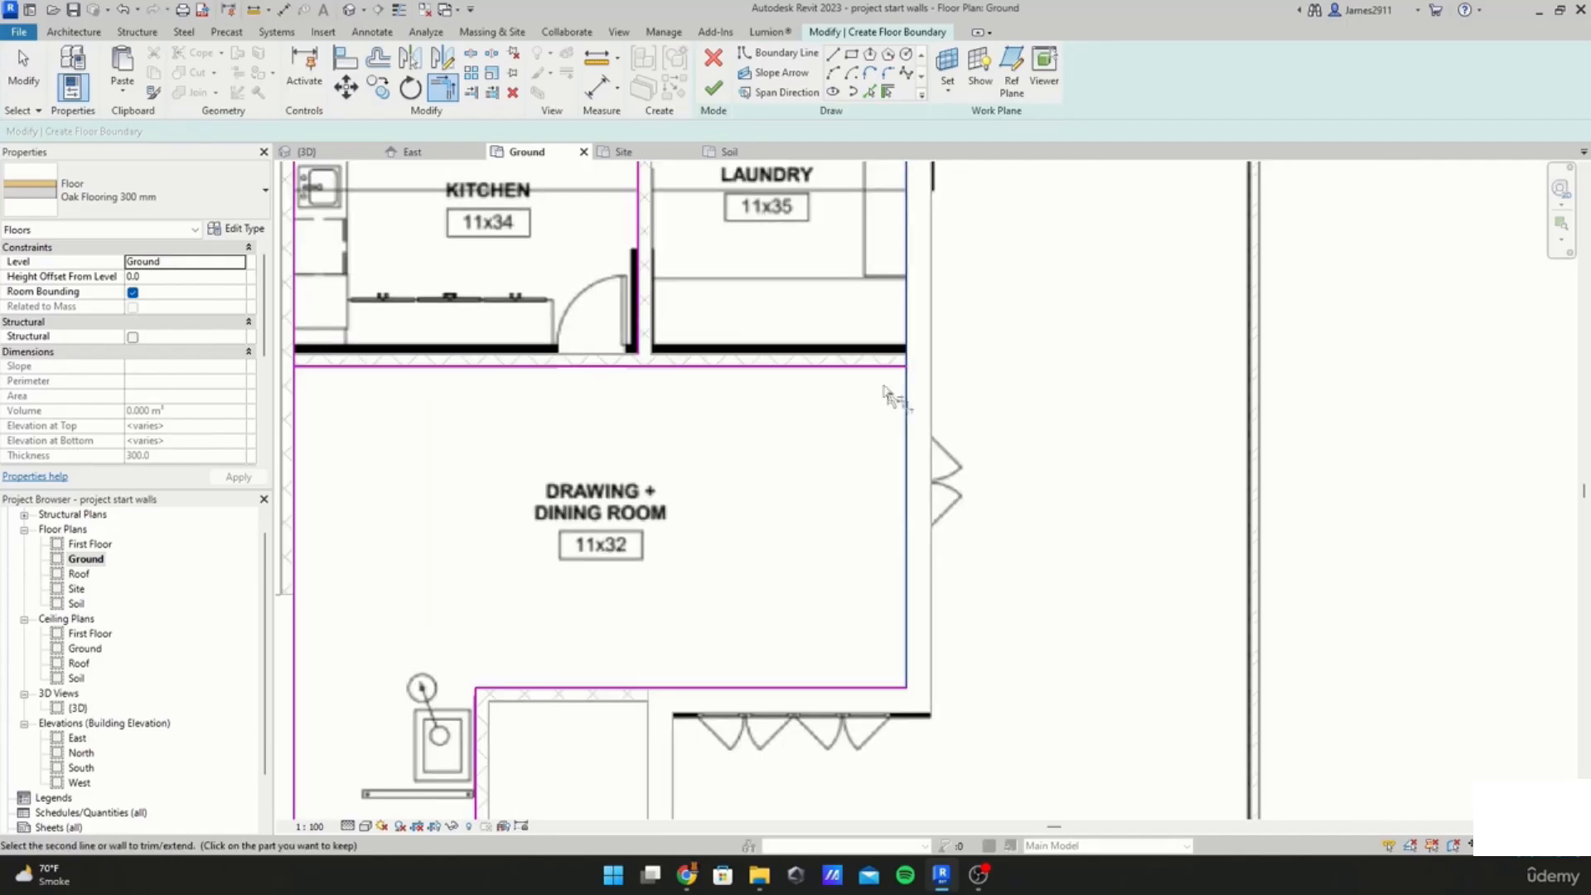
{"action": "left_click", "coordinate": [866, 367]}
{"action": "left_click", "coordinate": [1288, 833]}
{"action": "middle_click_drag", "start_coordinate": [356, 378], "coordinate": [642, 838]}
{"action": "middle_click_drag", "start_coordinate": [858, 514], "coordinate": [862, 561]}
{"action": "left_click", "coordinate": [868, 458]}
{"action": "left_click", "coordinate": [824, 498]}
{"action": "middle_click_drag", "start_coordinate": [826, 500], "coordinate": [916, 663]}
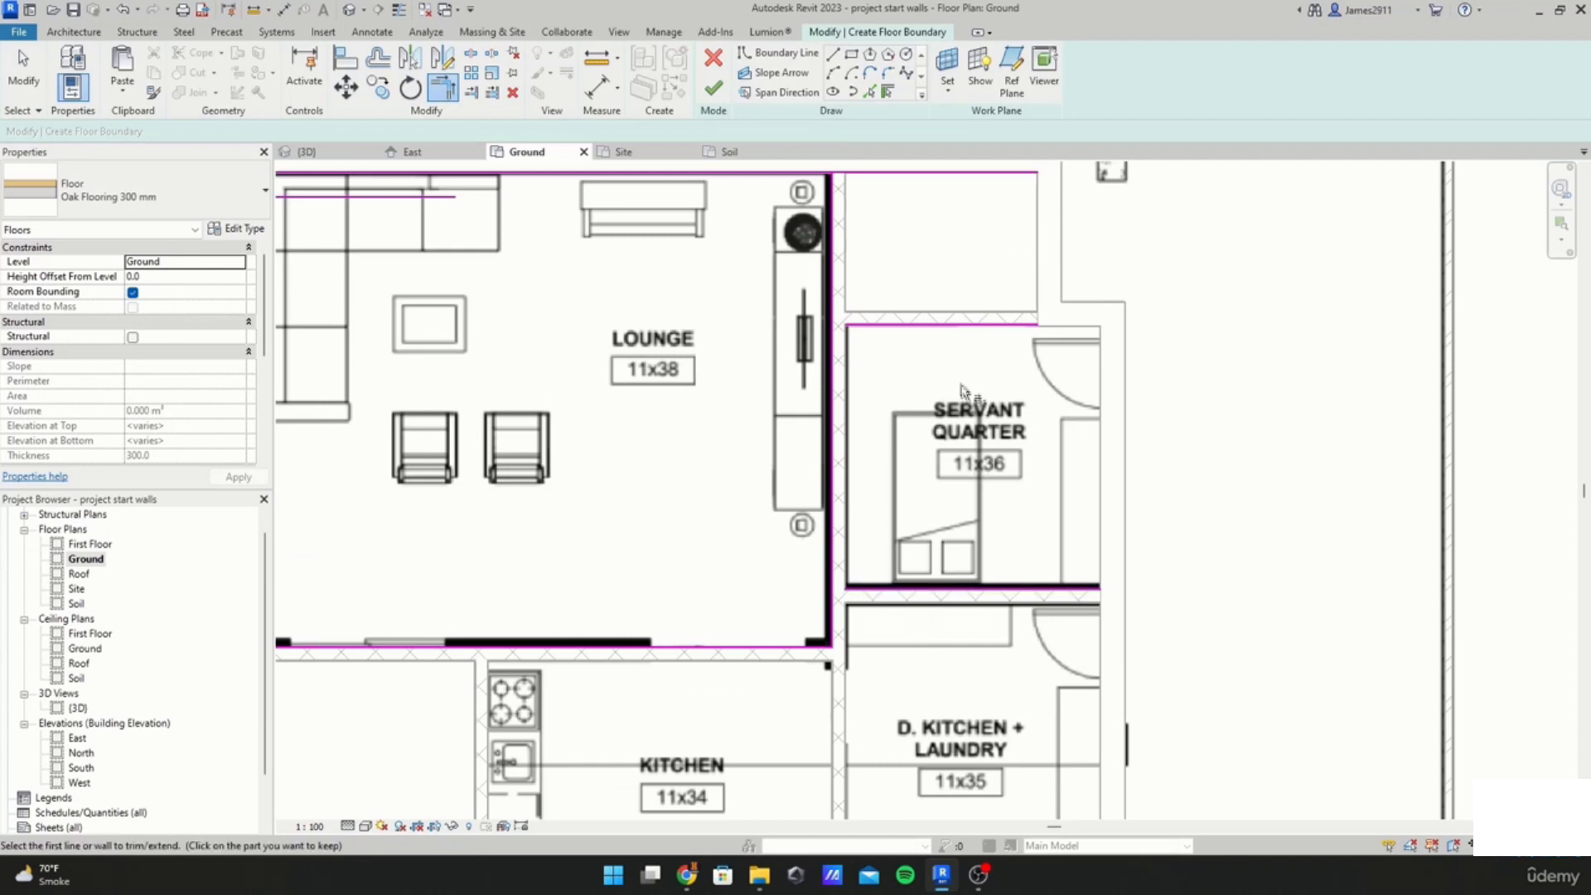
Step: Trim the boundary lines to clean corners around the lounge, servant quarter and bedroom
{"action": "middle_click_drag", "start_coordinate": [752, 234], "coordinate": [834, 366]}
{"action": "middle_click_drag", "start_coordinate": [509, 510], "coordinate": [828, 414]}
{"action": "left_click", "coordinate": [1139, 207]}
{"action": "left_click", "coordinate": [1229, 269]}
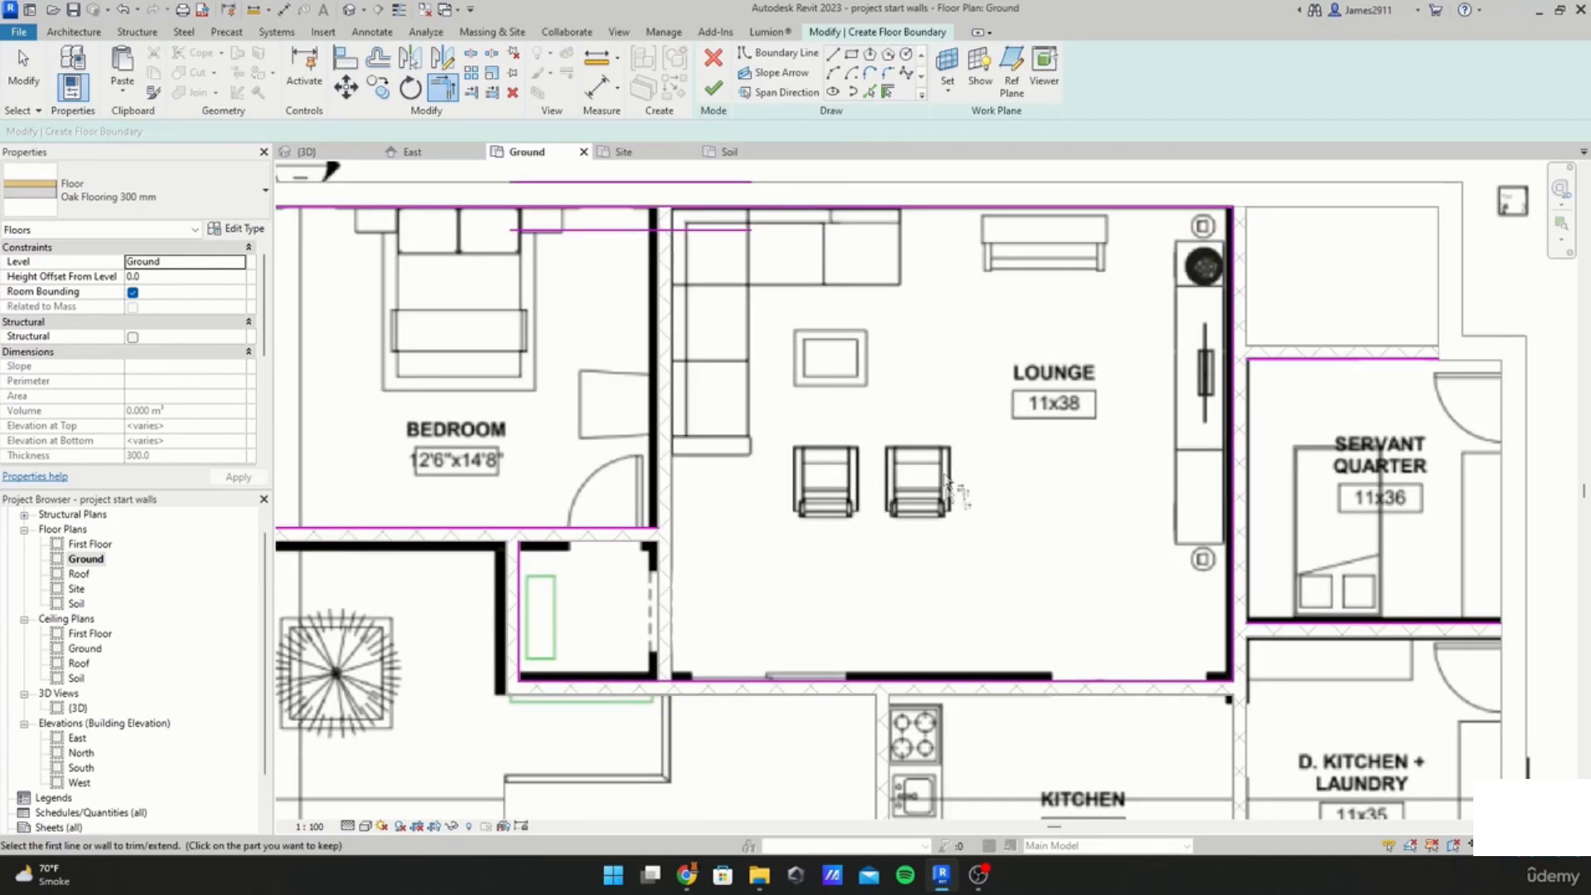
{"action": "middle_click_drag", "start_coordinate": [772, 501], "coordinate": [814, 411]}
{"action": "left_click", "coordinate": [617, 439]}
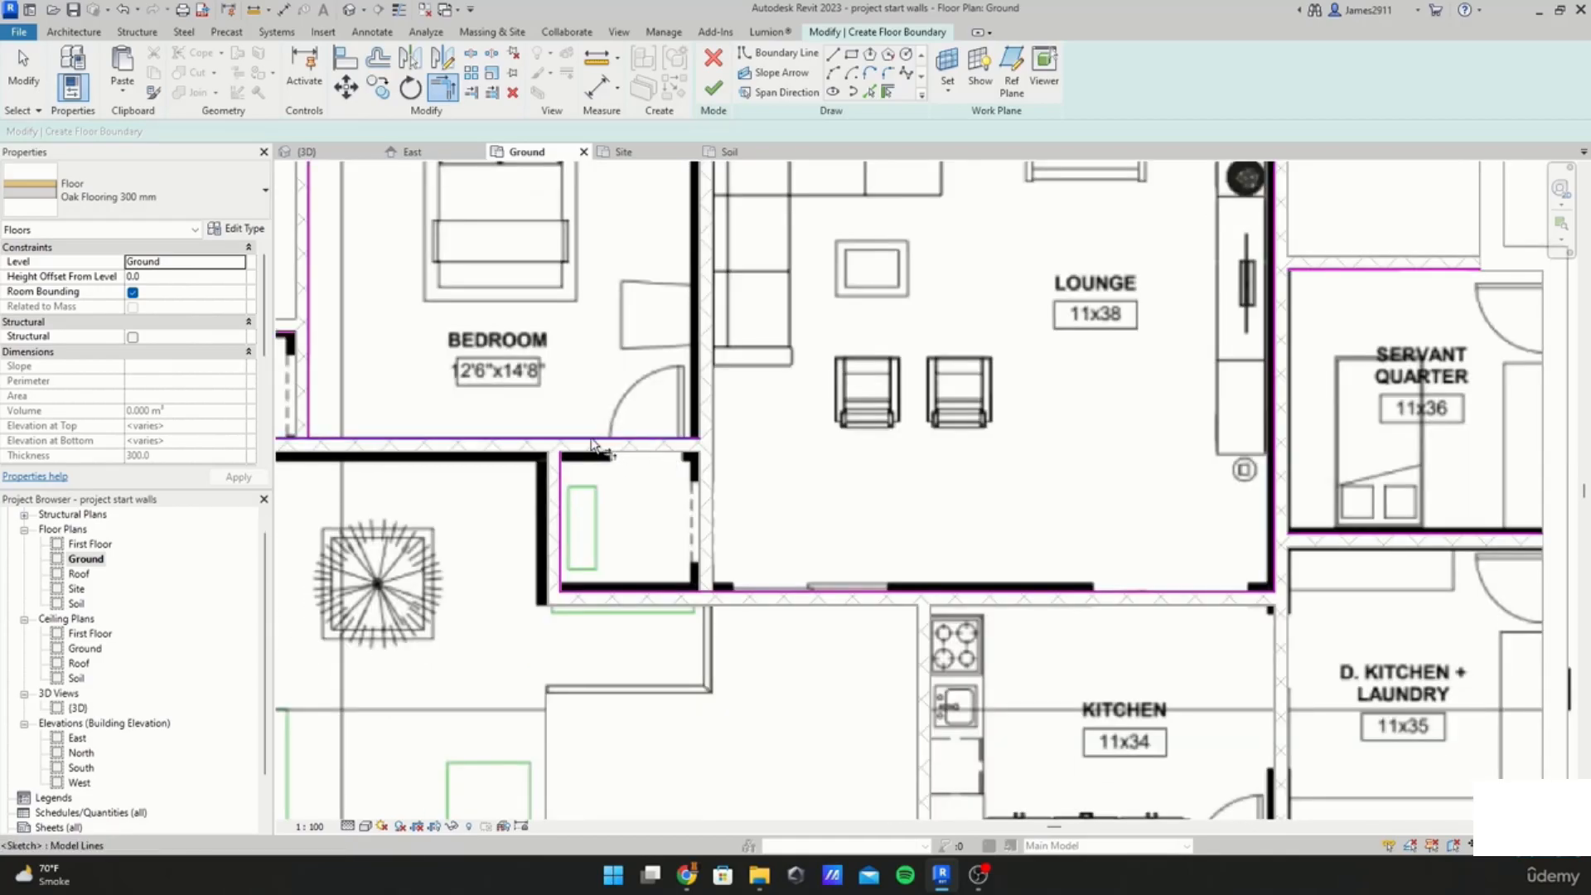
{"action": "left_click", "coordinate": [554, 480]}
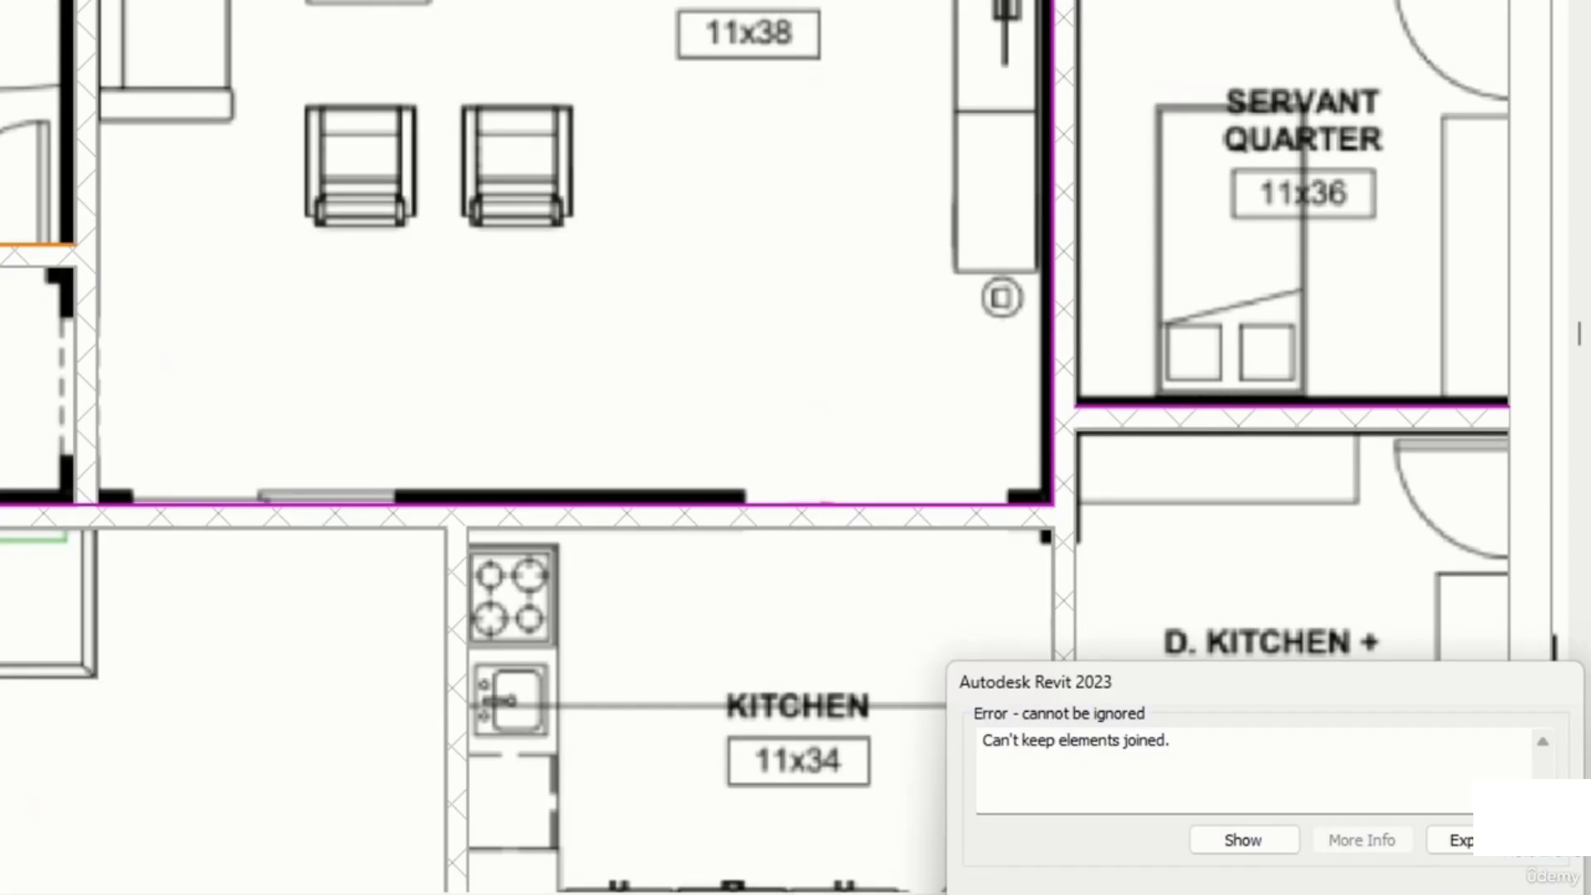
{"action": "key", "text": "Escape"}
{"action": "left_click", "coordinate": [561, 533]}
{"action": "left_click", "coordinate": [506, 440]}
{"action": "middle_click_drag", "start_coordinate": [429, 541], "coordinate": [866, 553]}
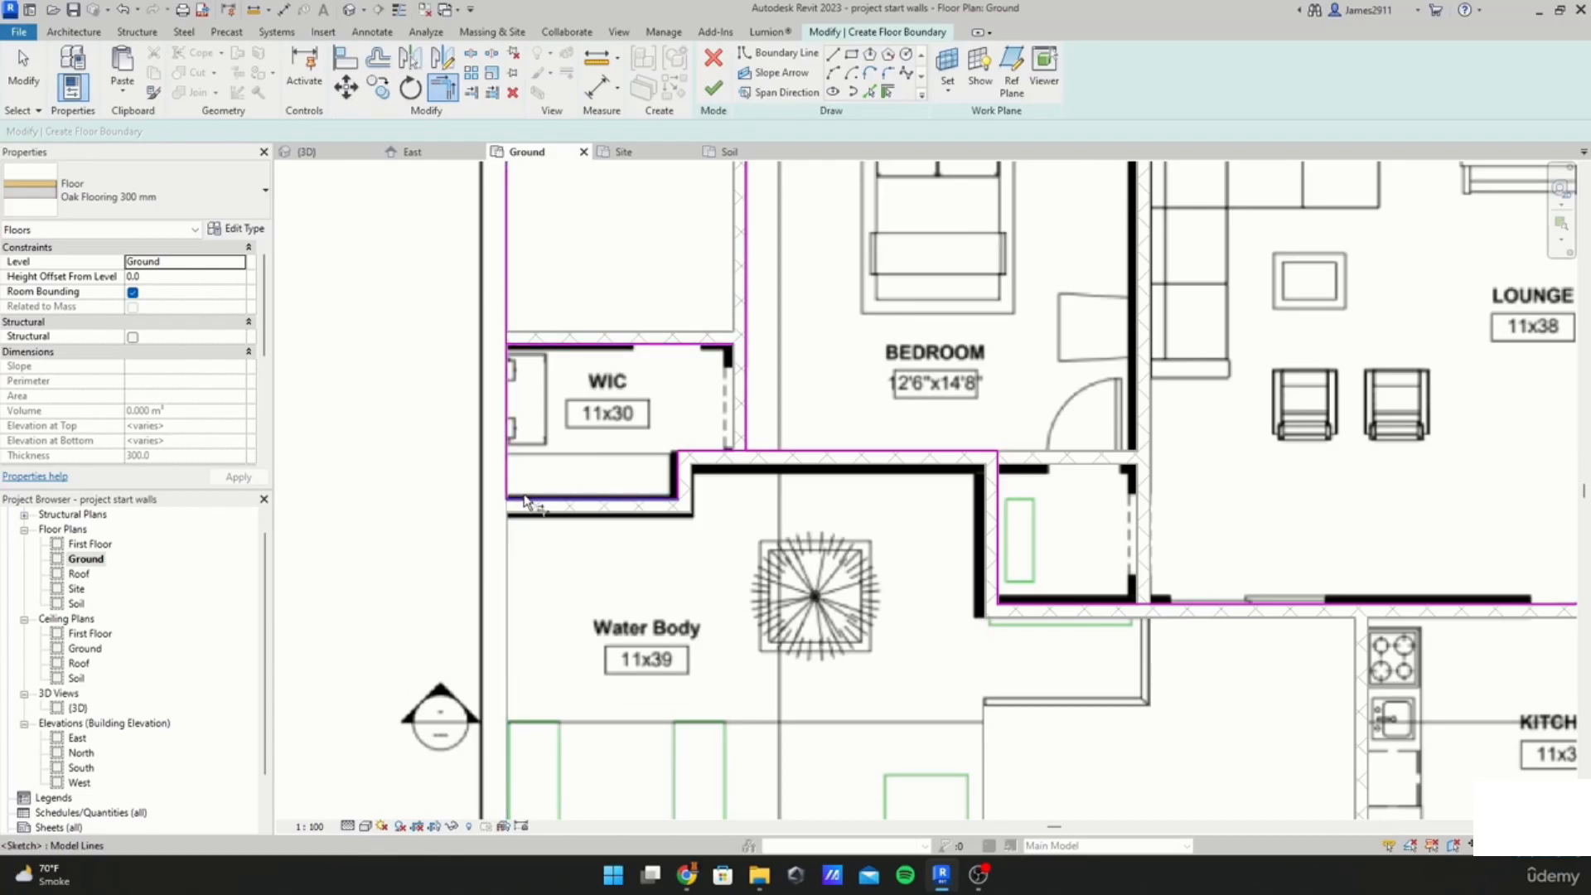
{"action": "middle_click_drag", "start_coordinate": [594, 388], "coordinate": [602, 501]}
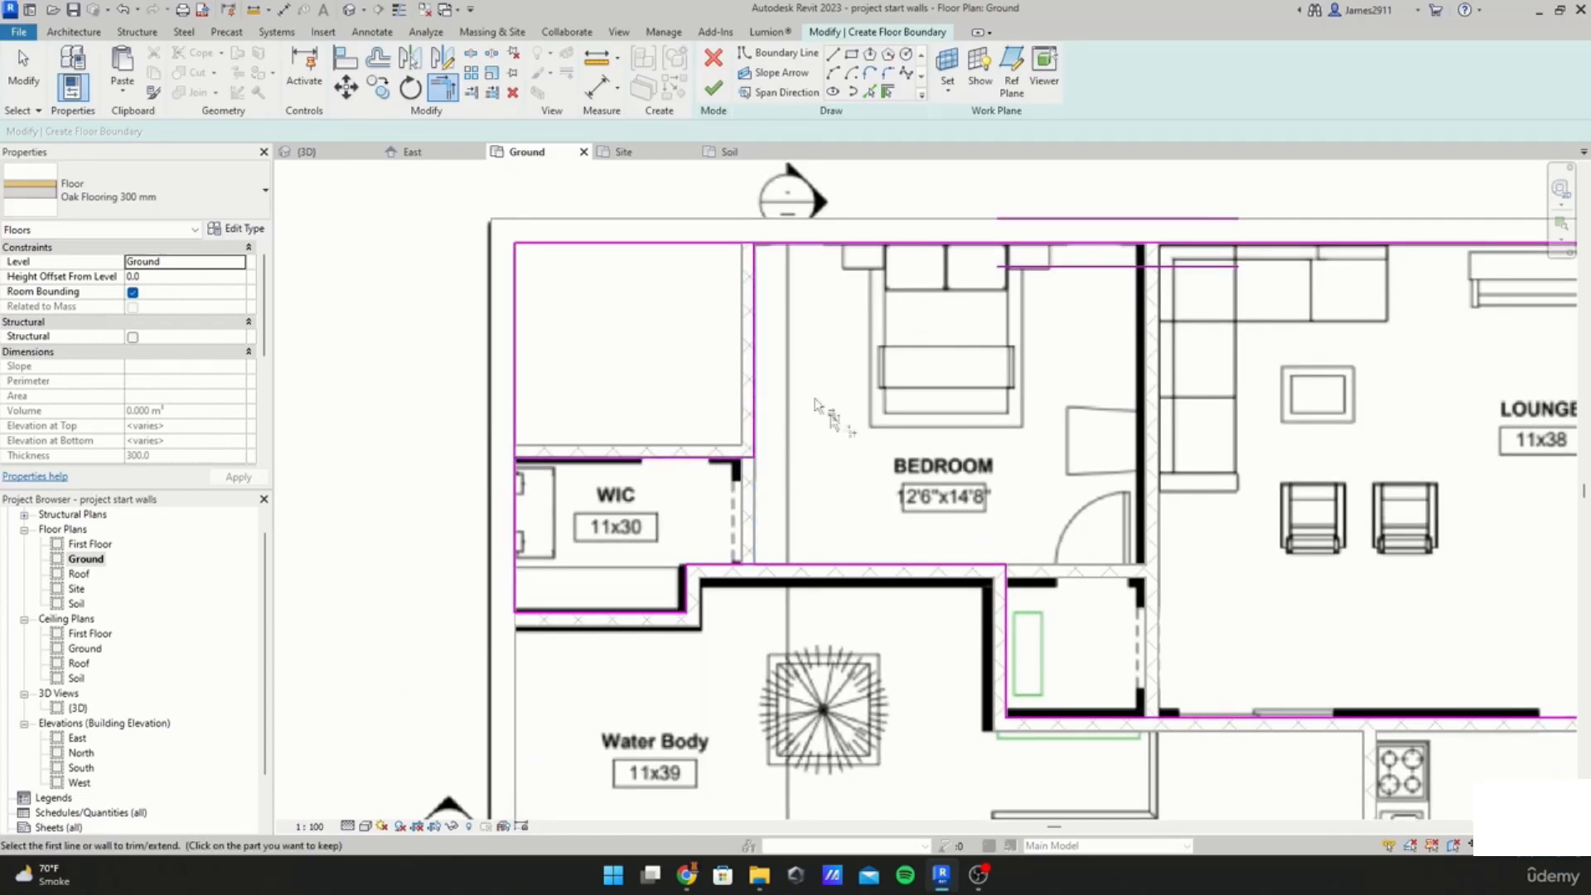
{"action": "middle_click_drag", "start_coordinate": [858, 451], "coordinate": [750, 438]}
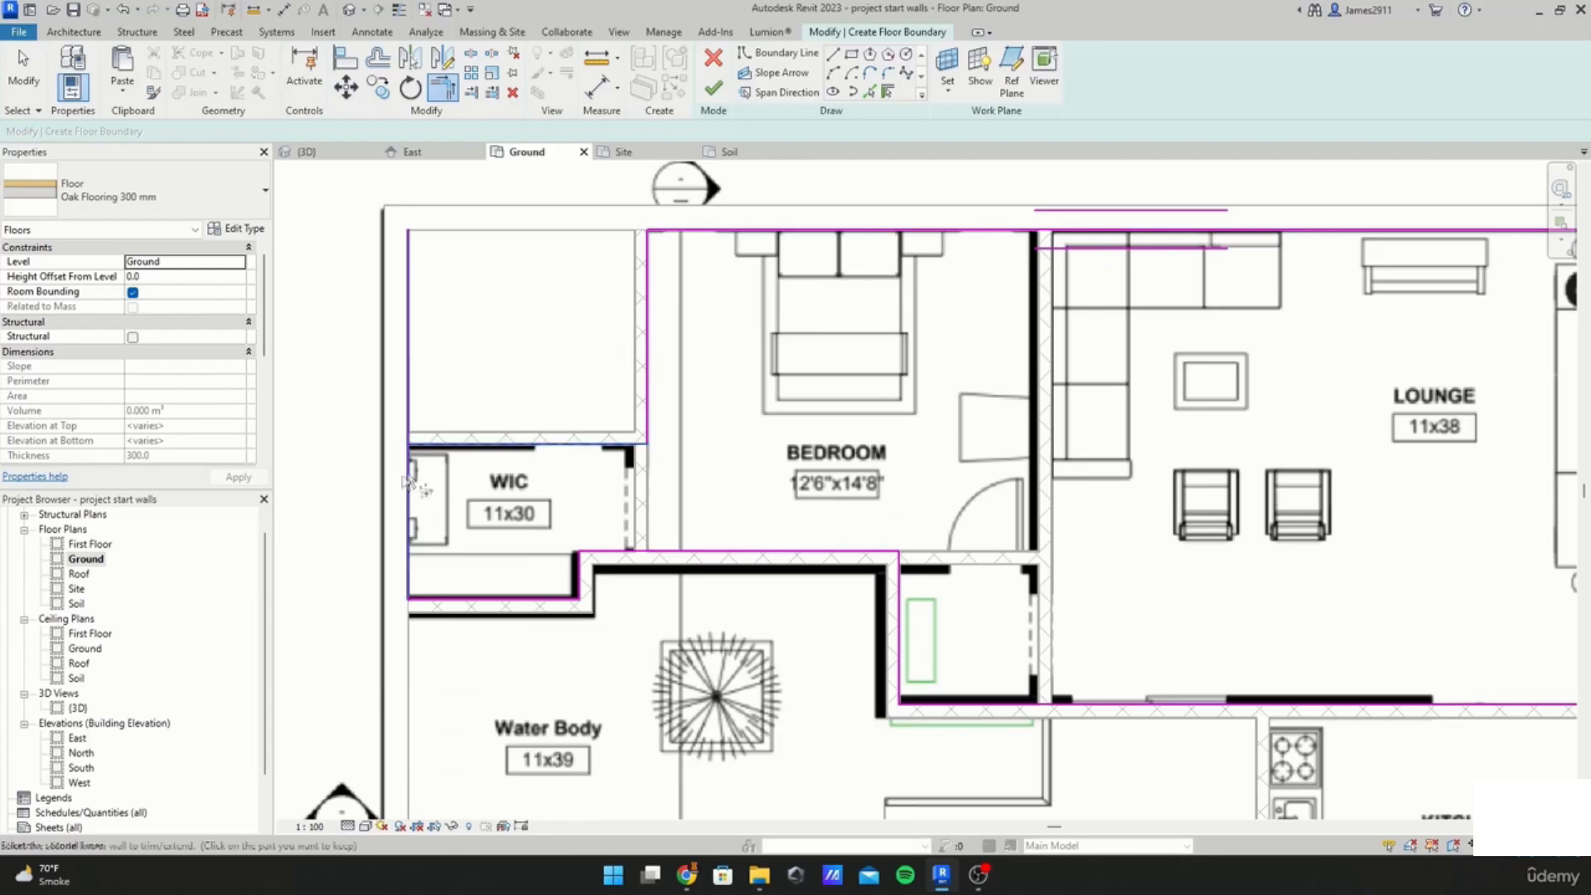
{"action": "scroll", "coordinate": [655, 553], "scroll_direction": "down", "scroll_amount": 3}
{"action": "middle_click_drag", "start_coordinate": [748, 515], "coordinate": [611, 485]}
{"action": "middle_click_drag", "start_coordinate": [1110, 414], "coordinate": [958, 376]}
{"action": "scroll", "coordinate": [1038, 416], "scroll_direction": "up", "scroll_amount": 2}
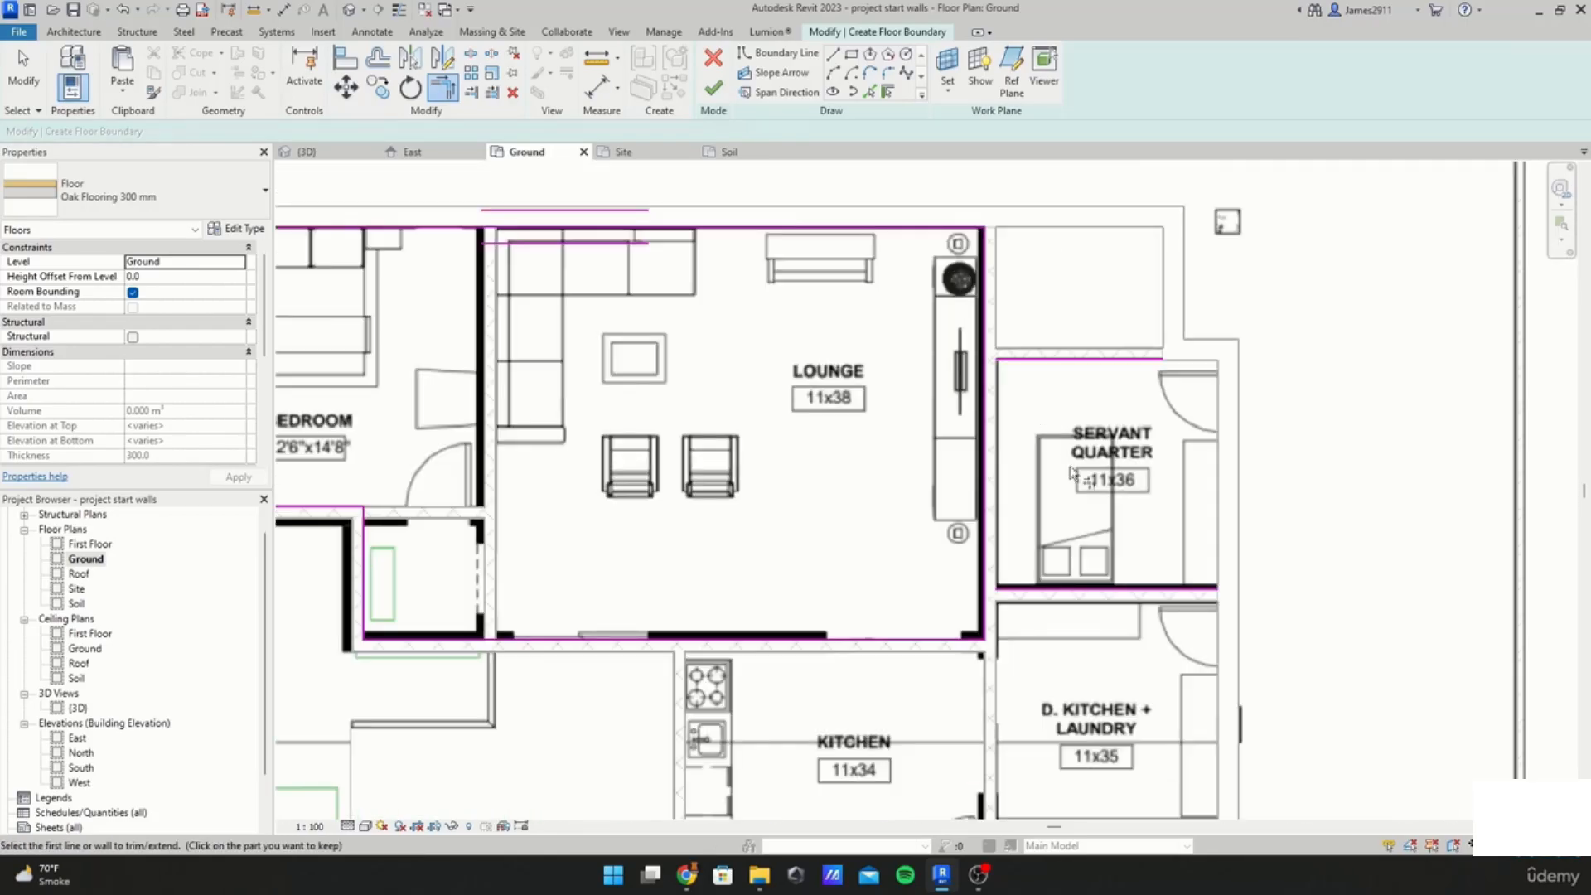
{"action": "middle_click_drag", "start_coordinate": [1084, 419], "coordinate": [982, 349]}
Step: Add the servant quarter's outer wall as a boundary line, trim its corner, and finish the oak floor
{"action": "left_click", "coordinate": [779, 52]}
{"action": "scroll", "coordinate": [971, 388], "scroll_direction": "up", "scroll_amount": 2}
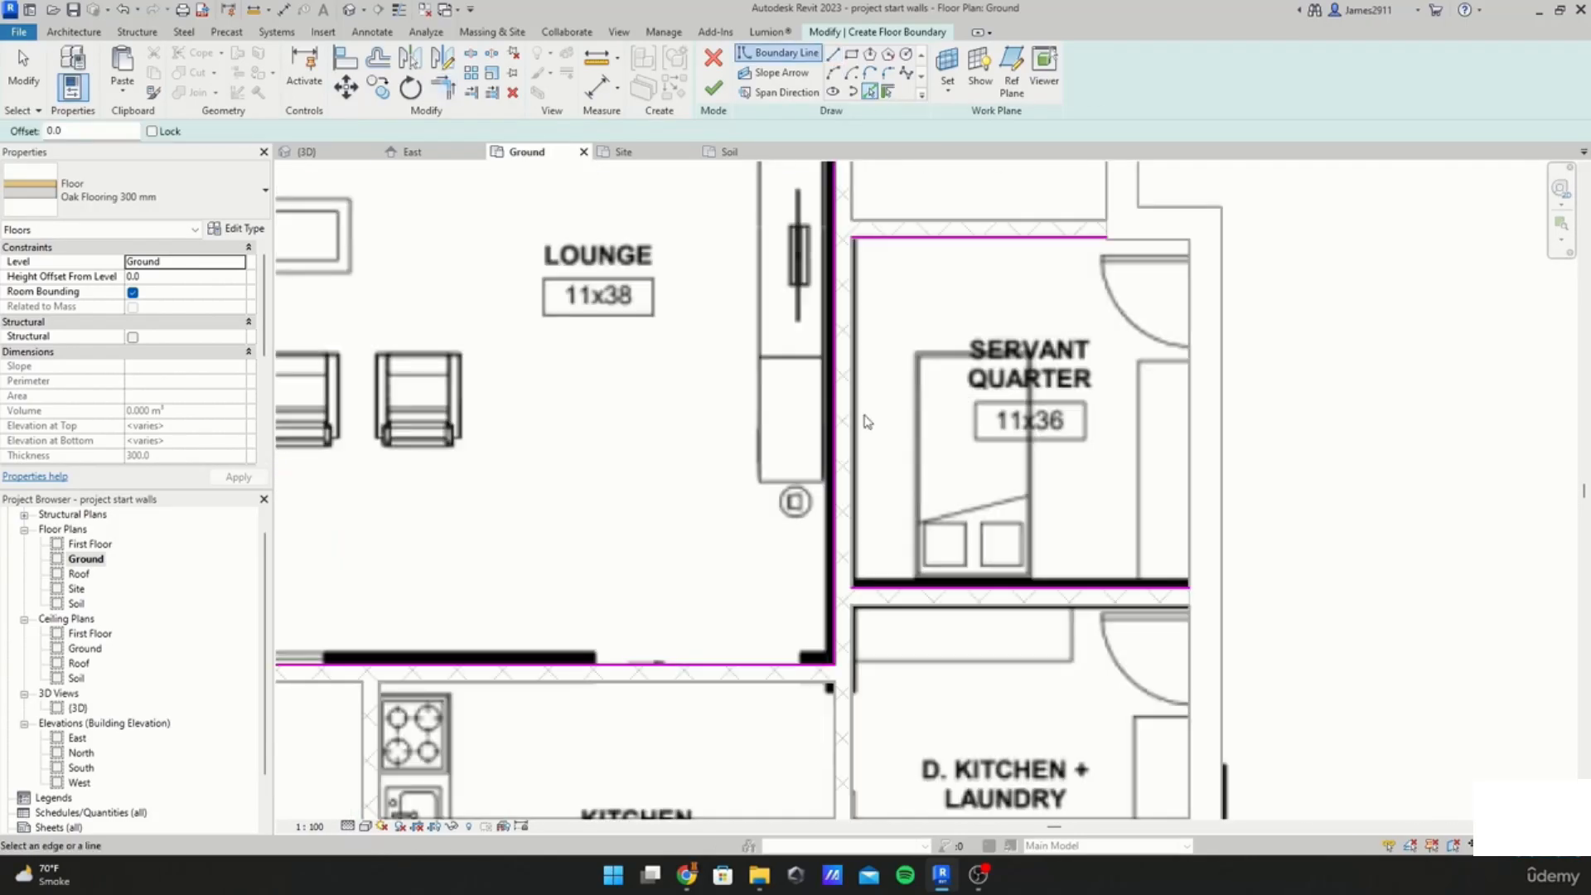
{"action": "left_click", "coordinate": [1189, 439]}
{"action": "key", "text": "t"}
{"action": "key", "text": "r"}
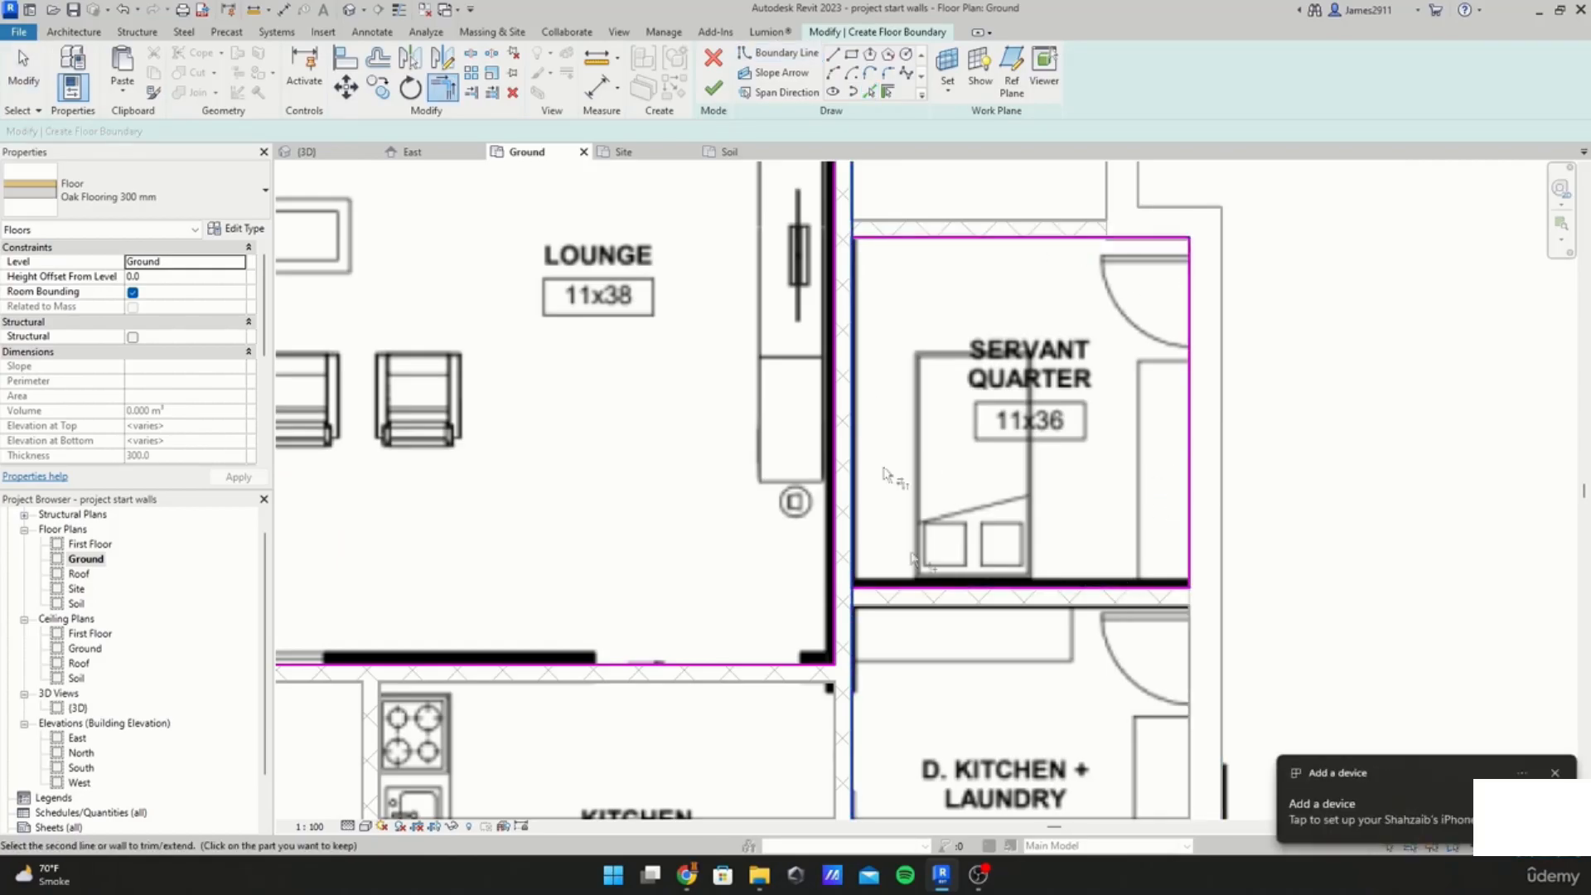
{"action": "scroll", "coordinate": [880, 319], "scroll_direction": "down", "scroll_amount": 4}
{"action": "left_click", "coordinate": [713, 89]}
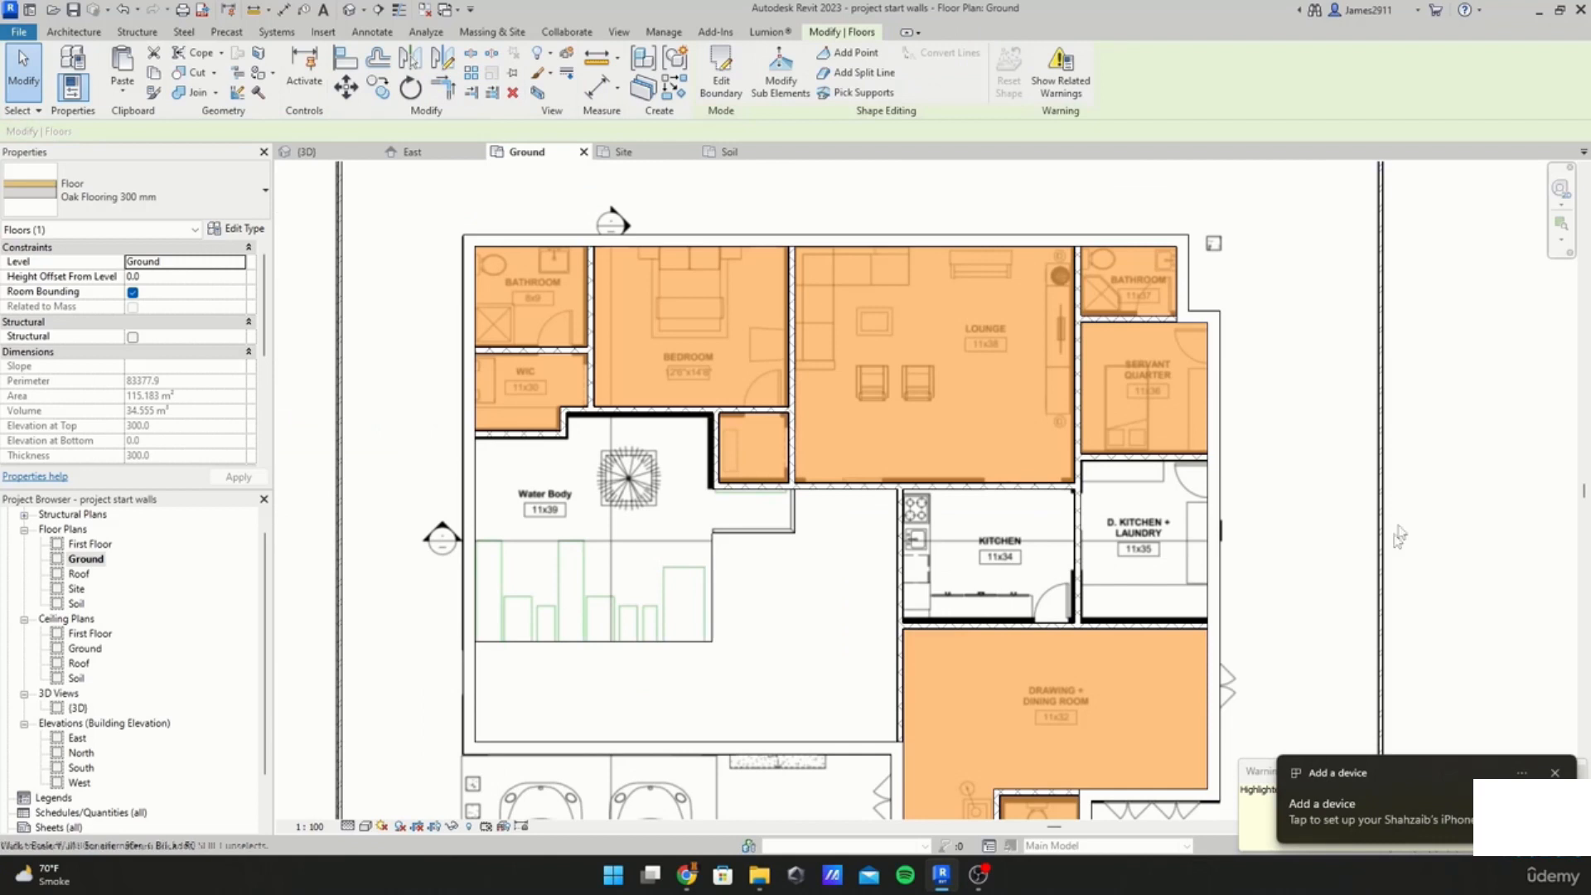
Step: Start a new floor near the car parking and set its type to Concrete 300 mm
{"action": "left_click", "coordinate": [1395, 532]}
{"action": "scroll", "coordinate": [962, 695], "scroll_direction": "down", "scroll_amount": 1}
{"action": "middle_click_drag", "start_coordinate": [961, 694], "coordinate": [960, 312]}
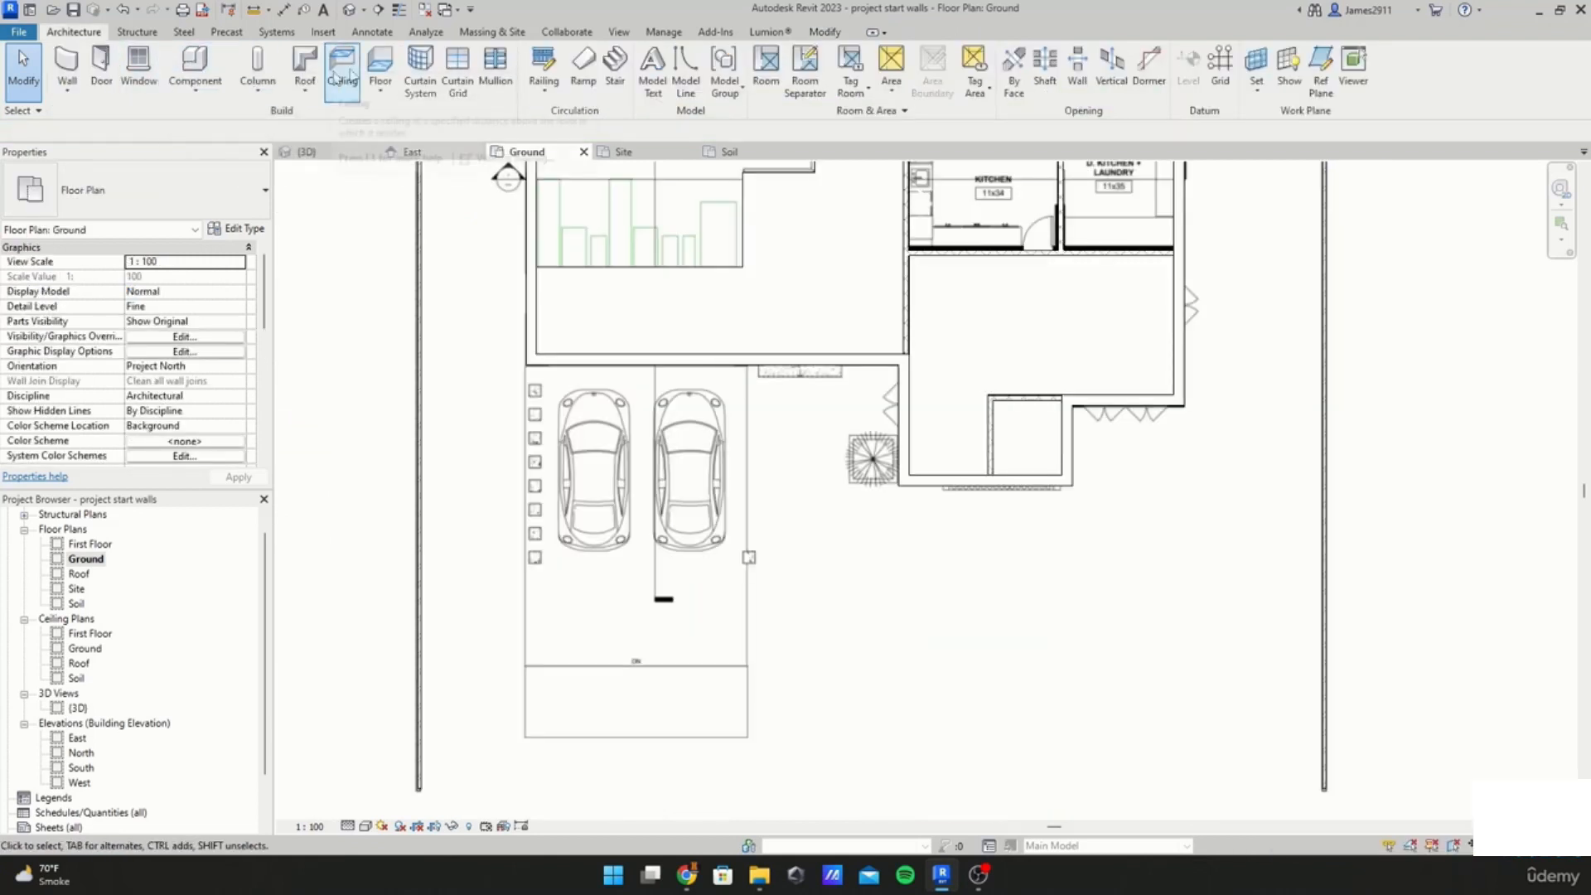
{"action": "left_click", "coordinate": [379, 66]}
{"action": "left_click", "coordinate": [191, 195]}
{"action": "scroll", "coordinate": [124, 332], "scroll_direction": "up", "scroll_amount": 1}
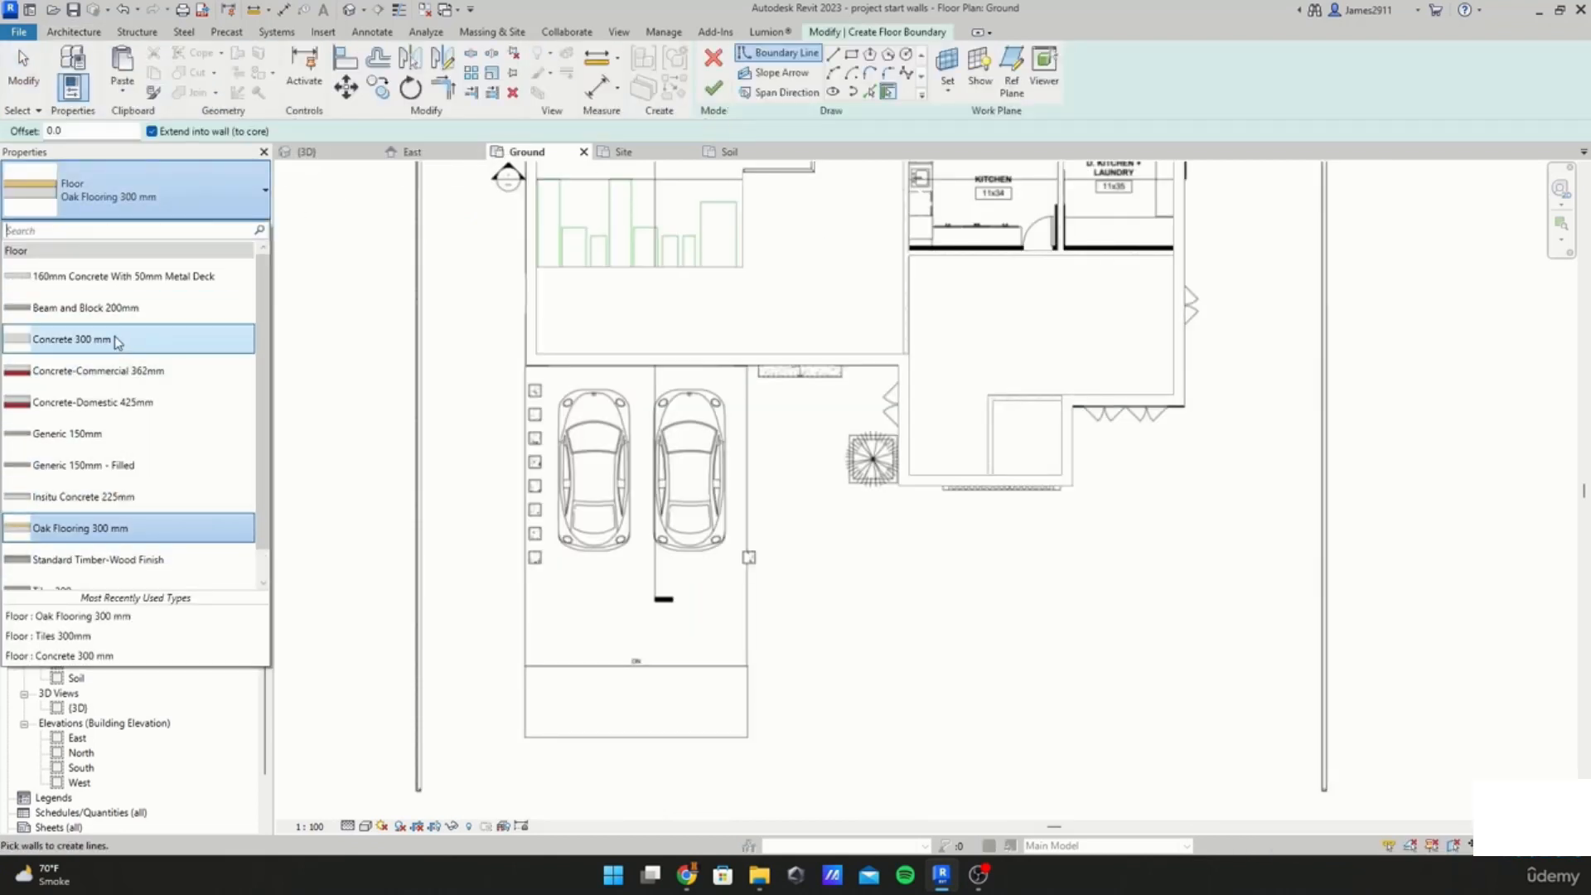
{"action": "left_click", "coordinate": [74, 338]}
Step: Sketch a rectangular boundary over the car parking area and finish the concrete floor
{"action": "left_click", "coordinate": [851, 56]}
{"action": "scroll", "coordinate": [541, 411], "scroll_direction": "up", "scroll_amount": 4}
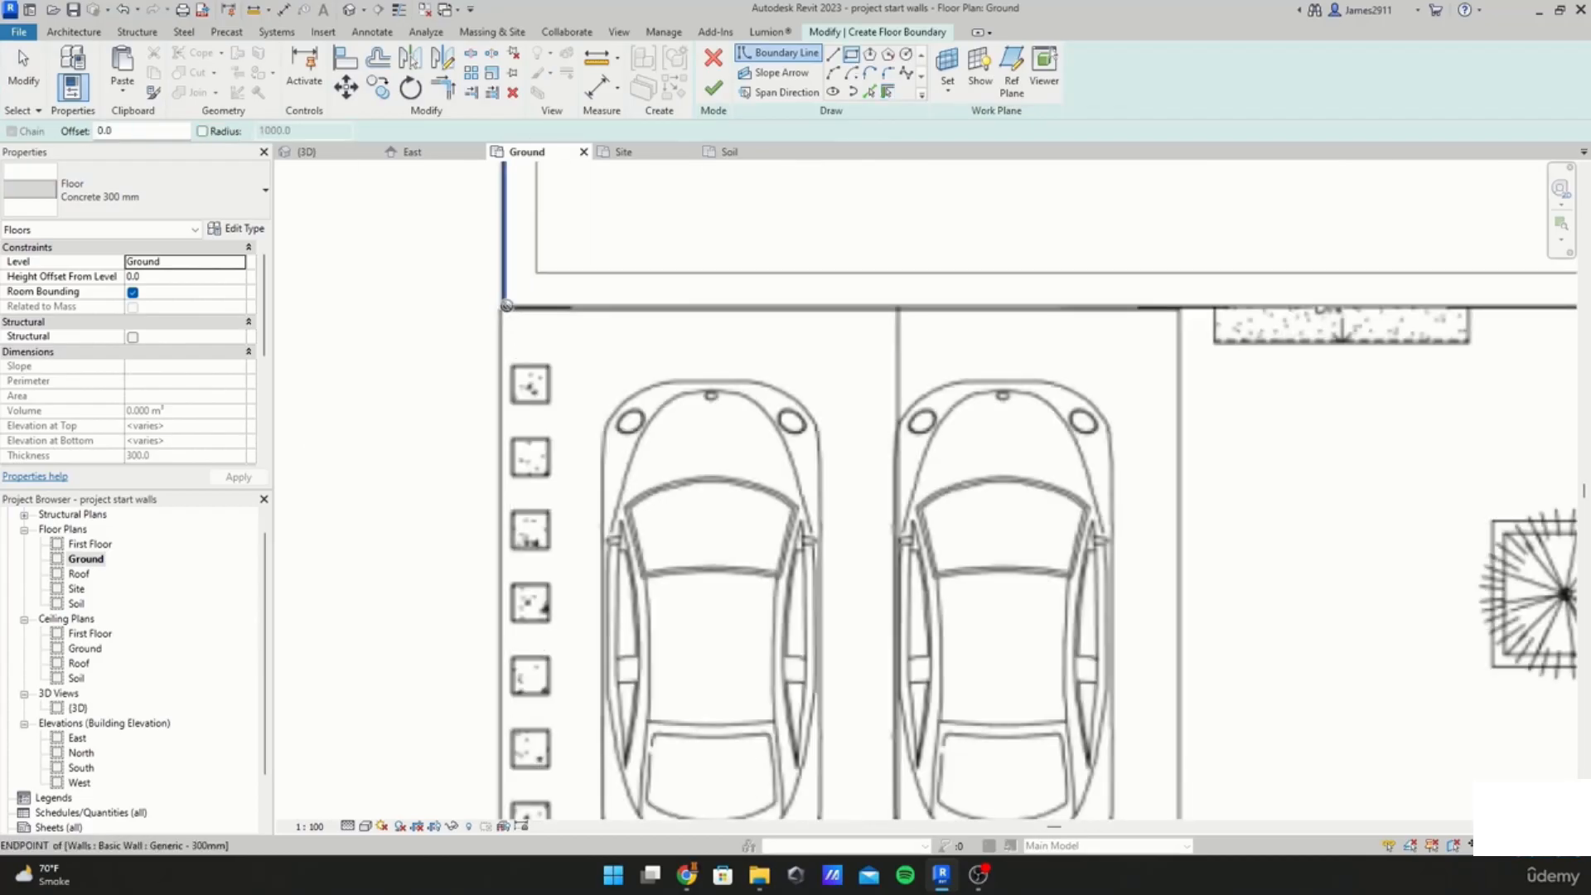
{"action": "left_click", "coordinate": [497, 311]}
{"action": "scroll", "coordinate": [913, 373], "scroll_direction": "down", "scroll_amount": 2}
{"action": "left_click", "coordinate": [1042, 587]}
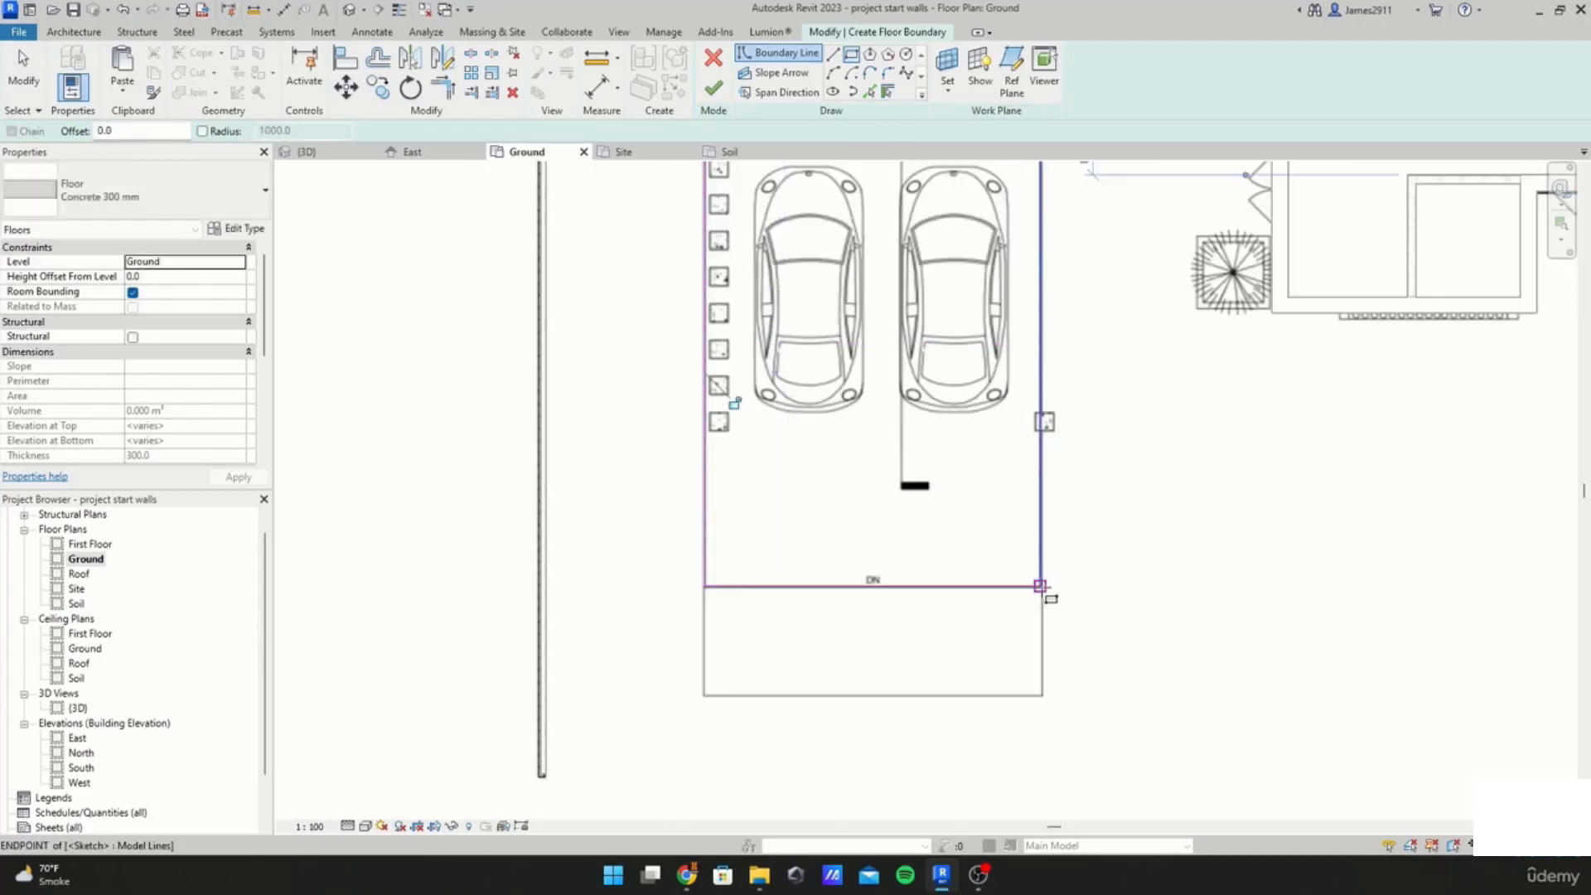
{"action": "middle_click_drag", "start_coordinate": [1079, 177], "coordinate": [895, 557]}
{"action": "scroll", "coordinate": [936, 535], "scroll_direction": "down", "scroll_amount": 2}
{"action": "middle_click_drag", "start_coordinate": [1006, 502], "coordinate": [863, 641]}
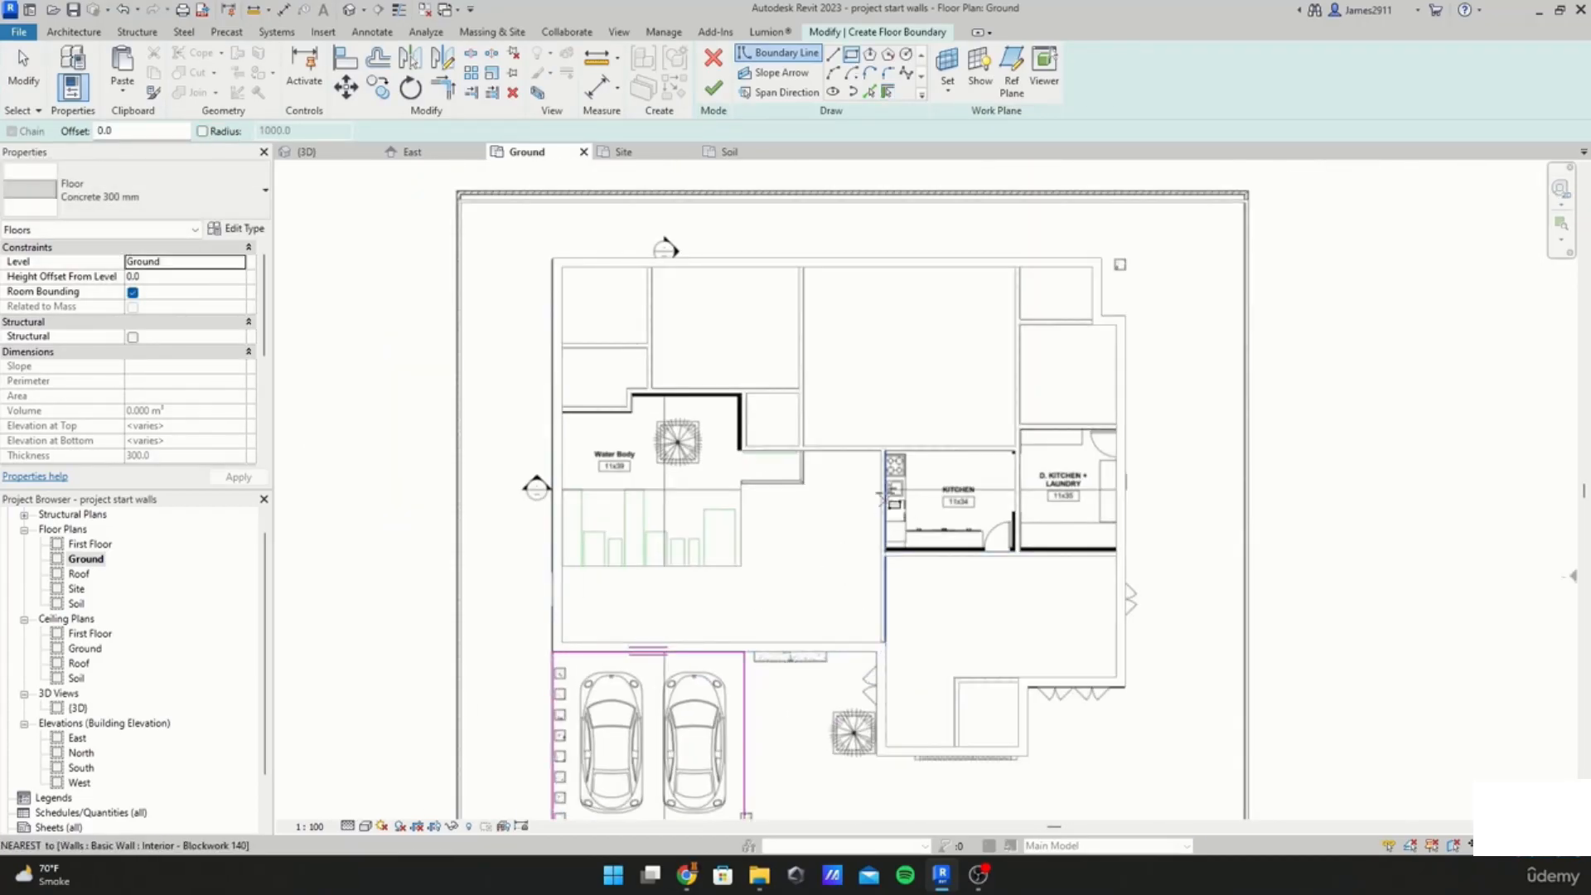
{"action": "left_click", "coordinate": [714, 88]}
{"action": "key", "text": "Escape"}
Step: Zoom around the ground plan and open the East elevation view
{"action": "scroll", "coordinate": [566, 329], "scroll_direction": "up", "scroll_amount": 2}
{"action": "scroll", "coordinate": [566, 329], "scroll_direction": "up", "scroll_amount": 3}
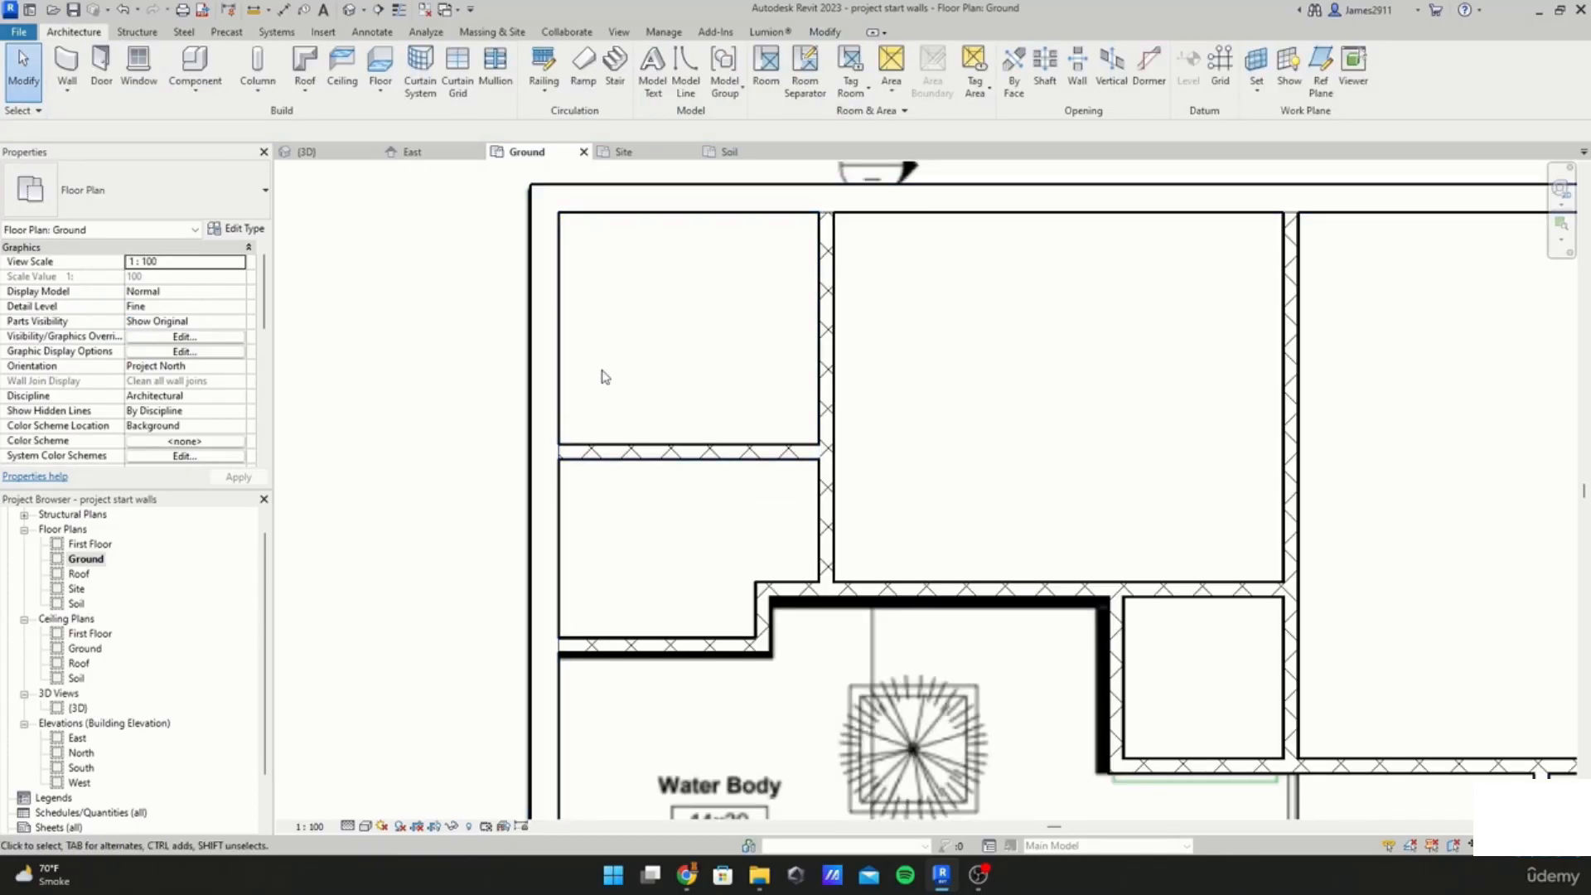
{"action": "scroll", "coordinate": [810, 285], "scroll_direction": "up", "scroll_amount": 4}
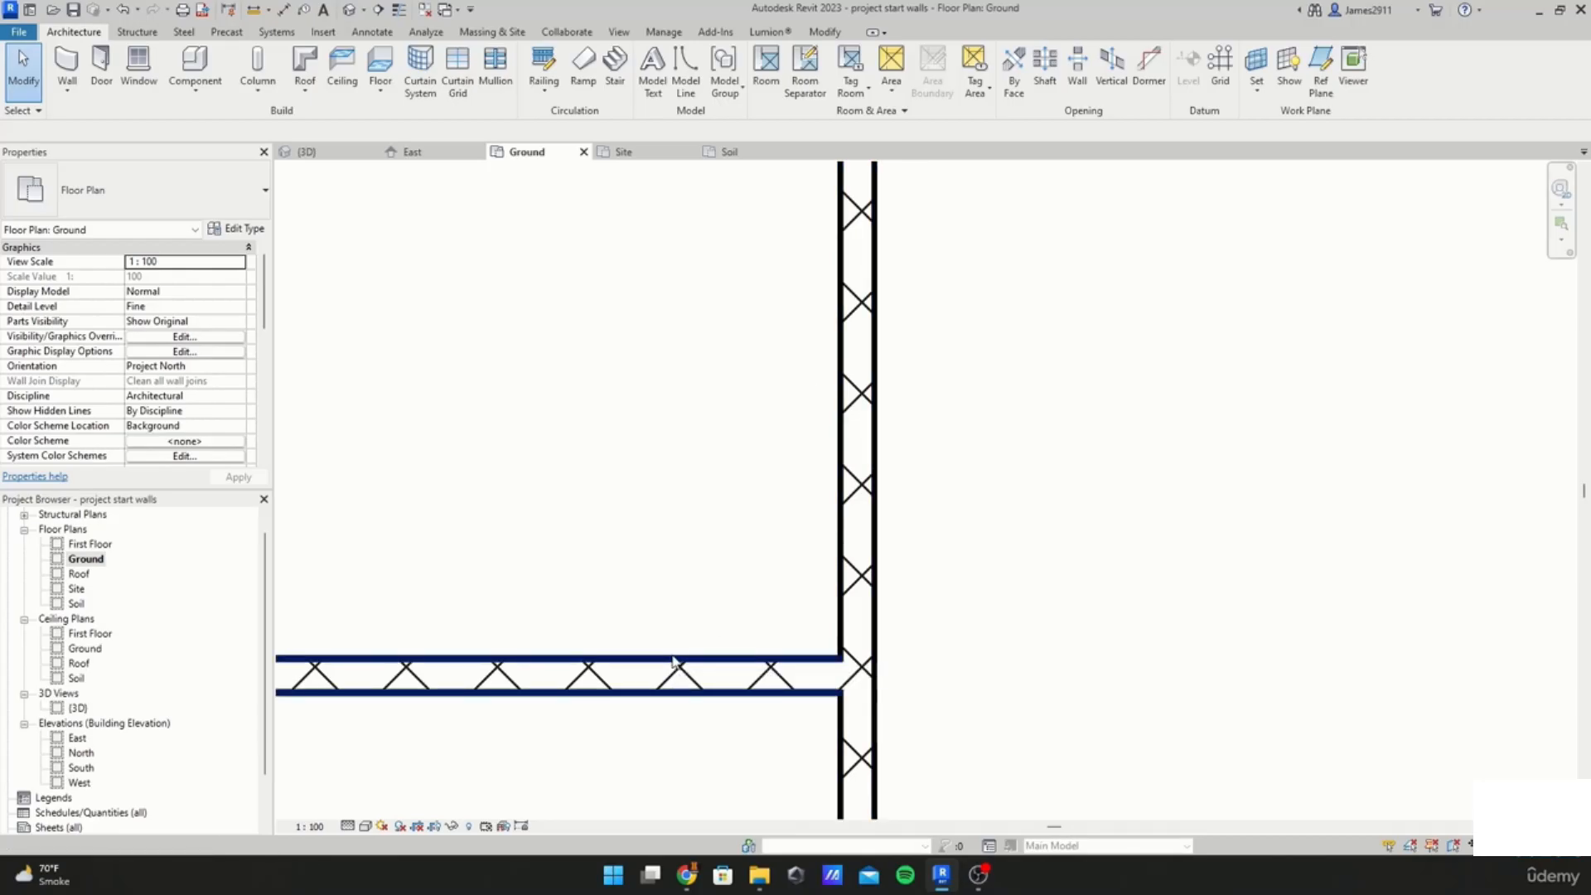
{"action": "scroll", "coordinate": [675, 646], "scroll_direction": "down", "scroll_amount": 5}
{"action": "scroll", "coordinate": [111, 757], "scroll_direction": "down", "scroll_amount": 1}
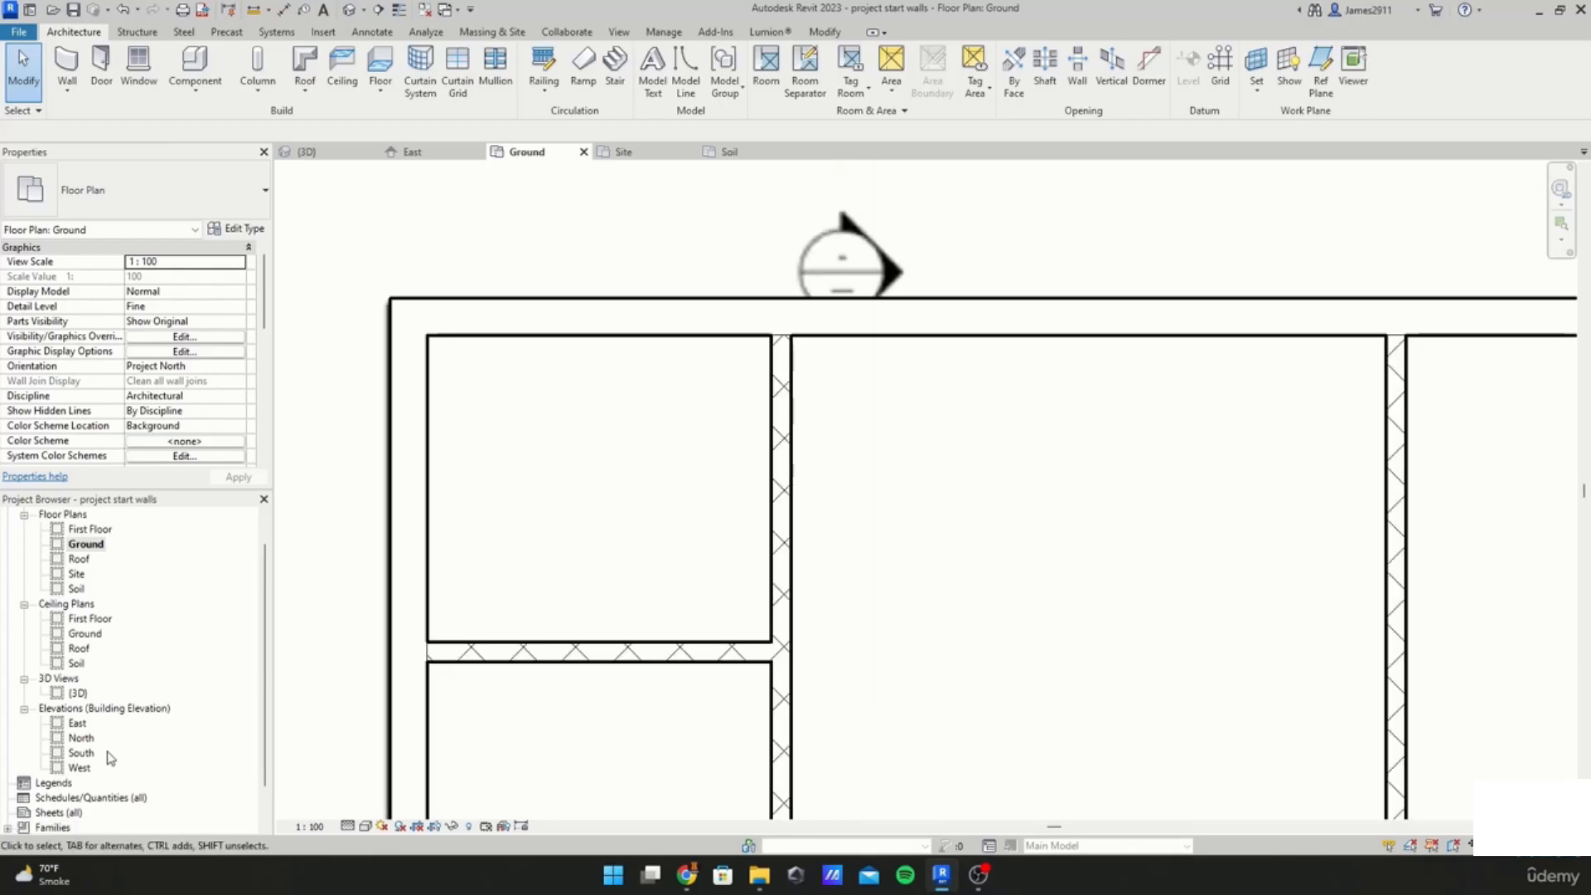
{"action": "left_click", "coordinate": [73, 723]}
{"action": "double_click", "coordinate": [77, 724]}
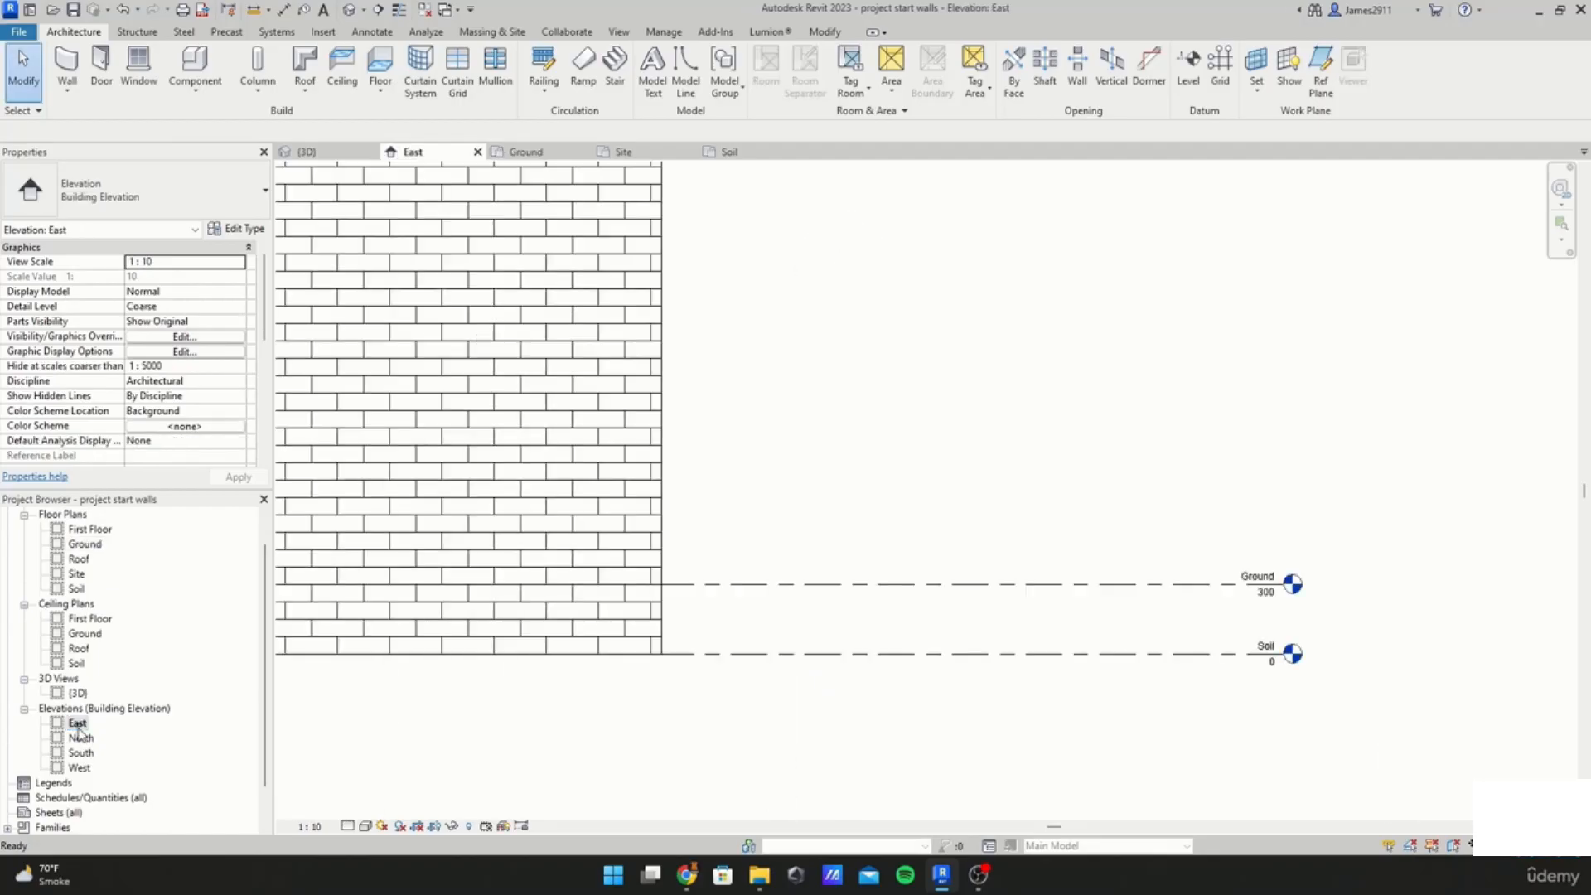
{"action": "scroll", "coordinate": [787, 580], "scroll_direction": "down", "scroll_amount": 3}
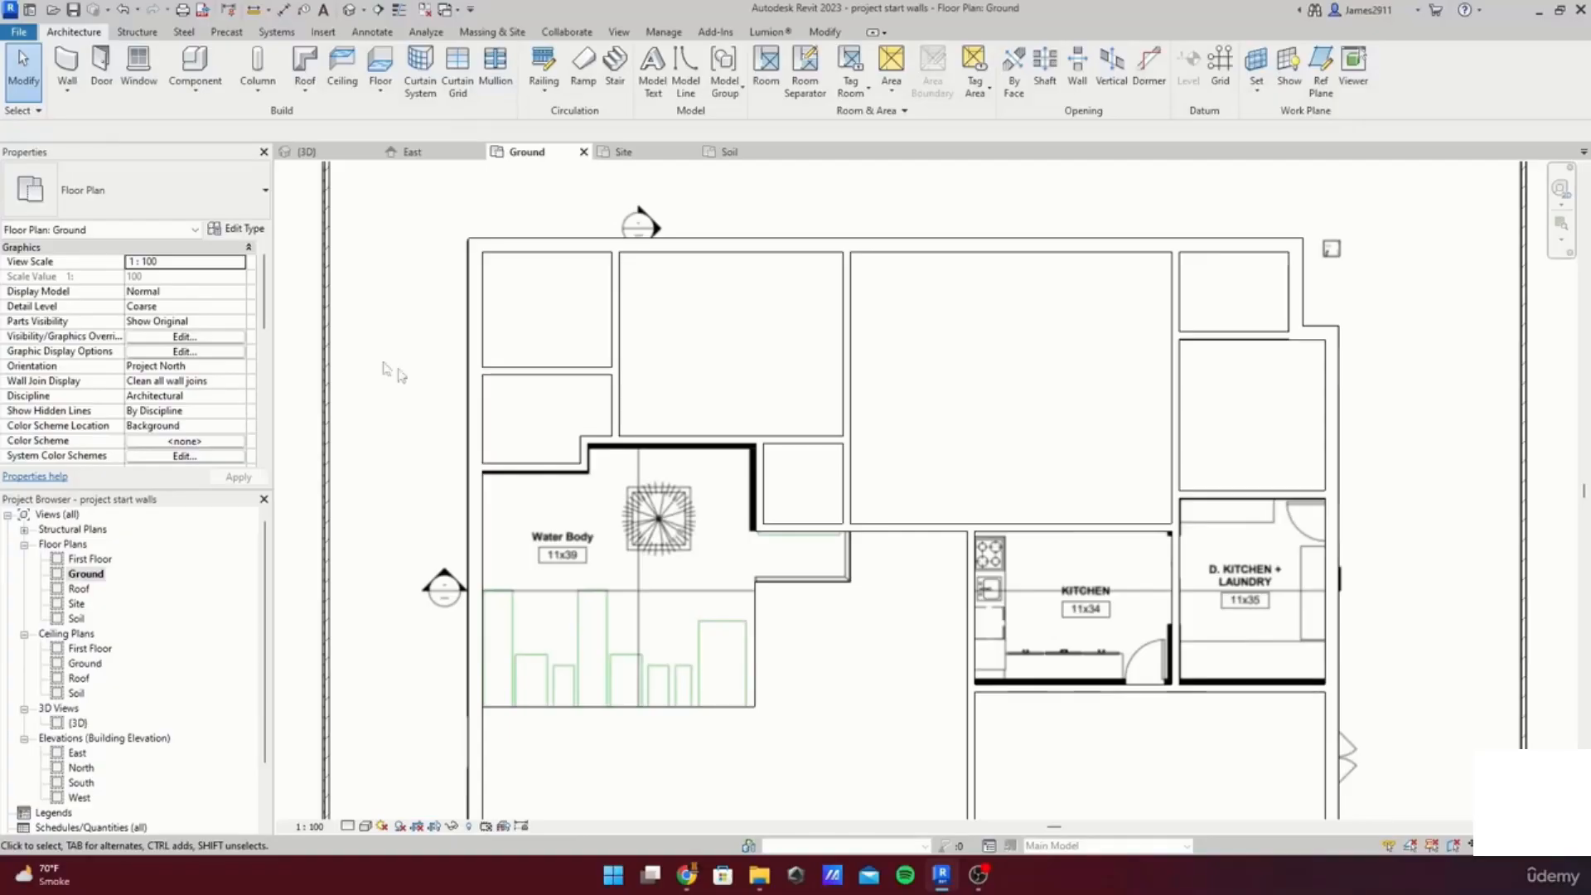
Step: Set the surface foreground pattern of the tile floor's Tiles 15 x 15 material to Crosshatch
{"action": "left_click", "coordinate": [500, 319]}
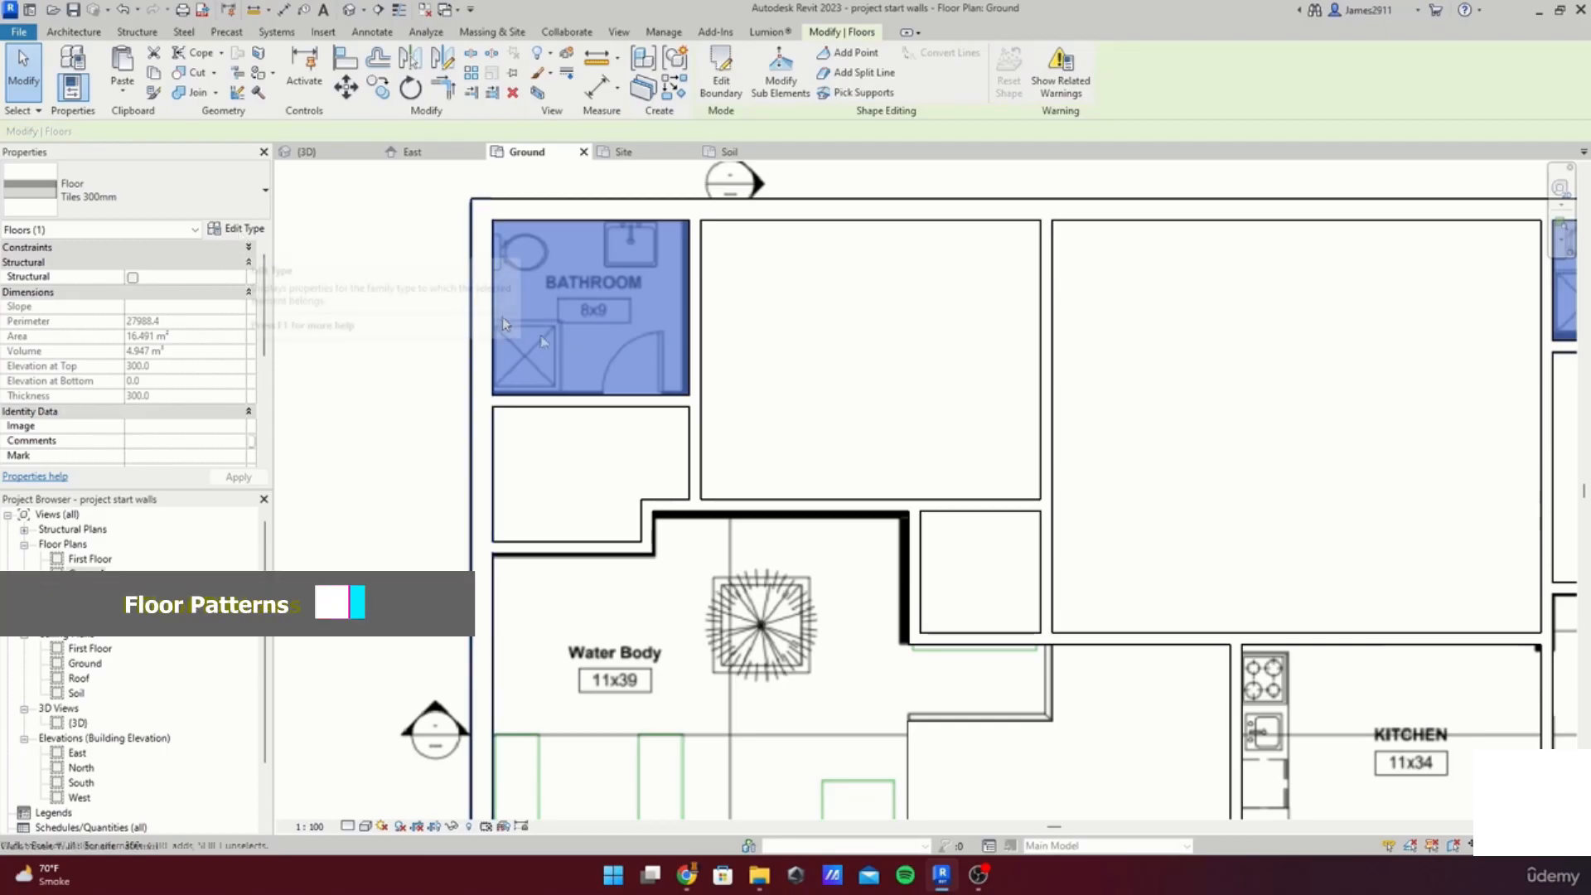
{"action": "scroll", "coordinate": [808, 387], "scroll_direction": "down", "scroll_amount": 2}
{"action": "scroll", "coordinate": [630, 353], "scroll_direction": "up", "scroll_amount": 2}
{"action": "left_click", "coordinate": [630, 327]}
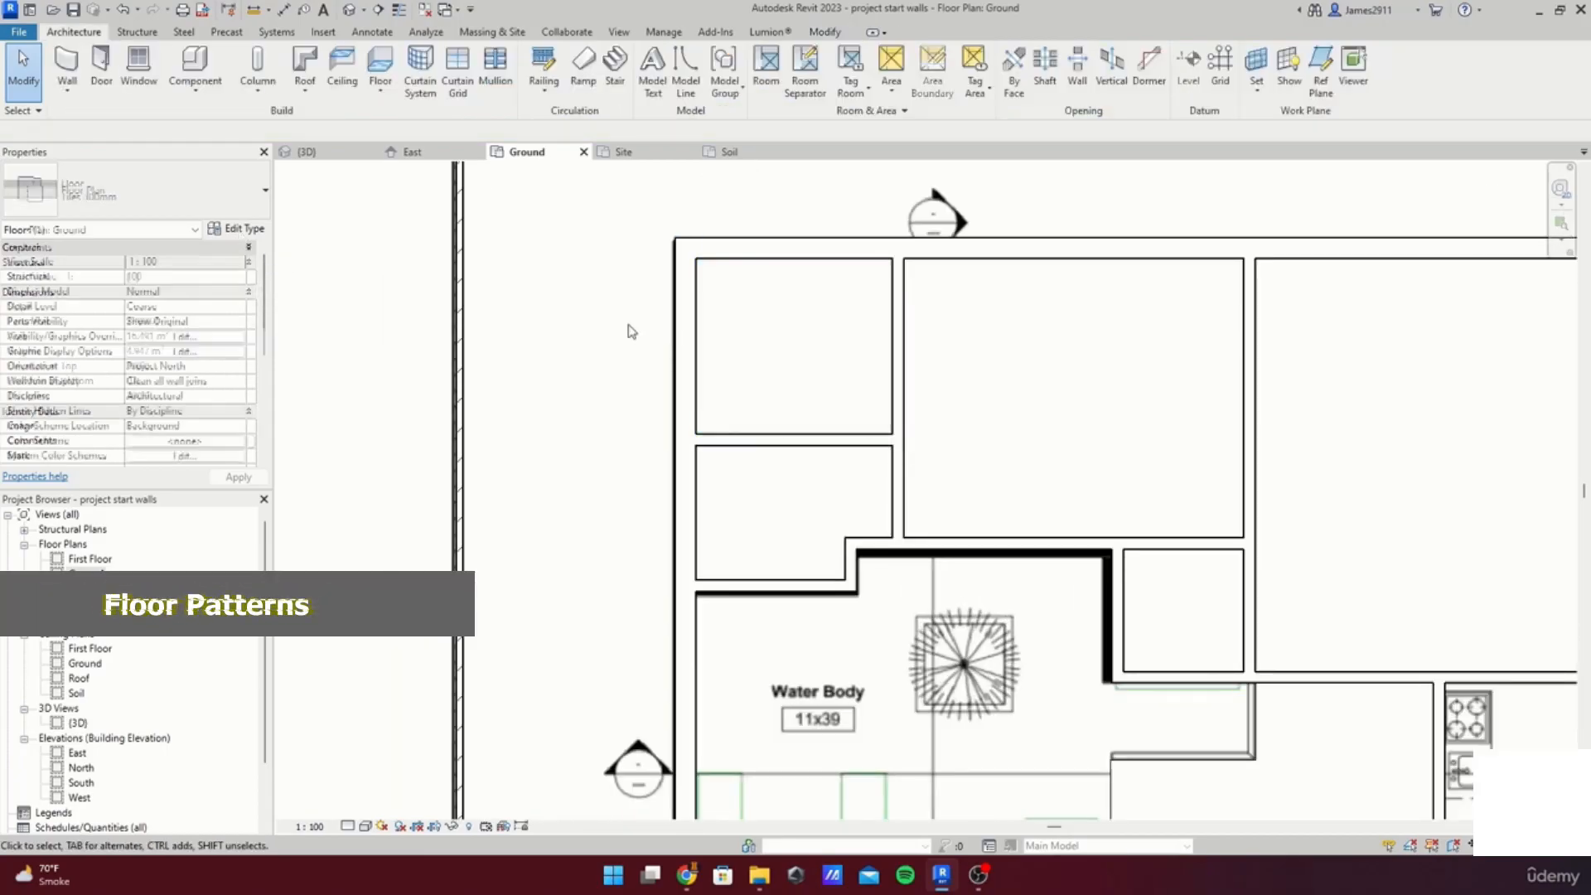
{"action": "scroll", "coordinate": [694, 324], "scroll_direction": "up", "scroll_amount": 1}
{"action": "scroll", "coordinate": [699, 323], "scroll_direction": "up", "scroll_amount": 1}
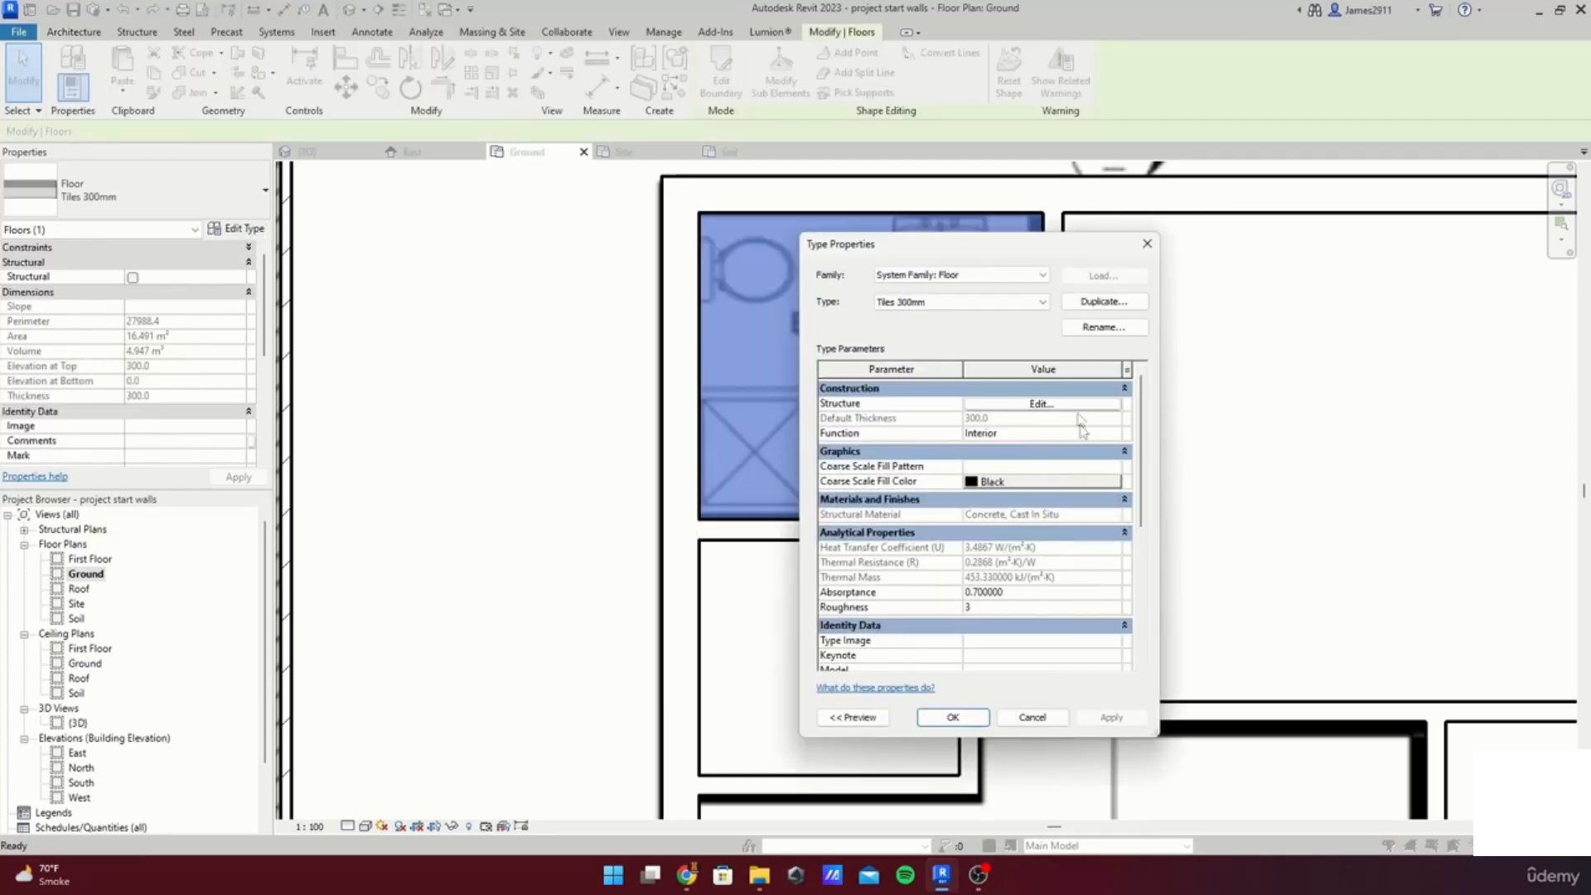
{"action": "left_click", "coordinate": [1074, 404]}
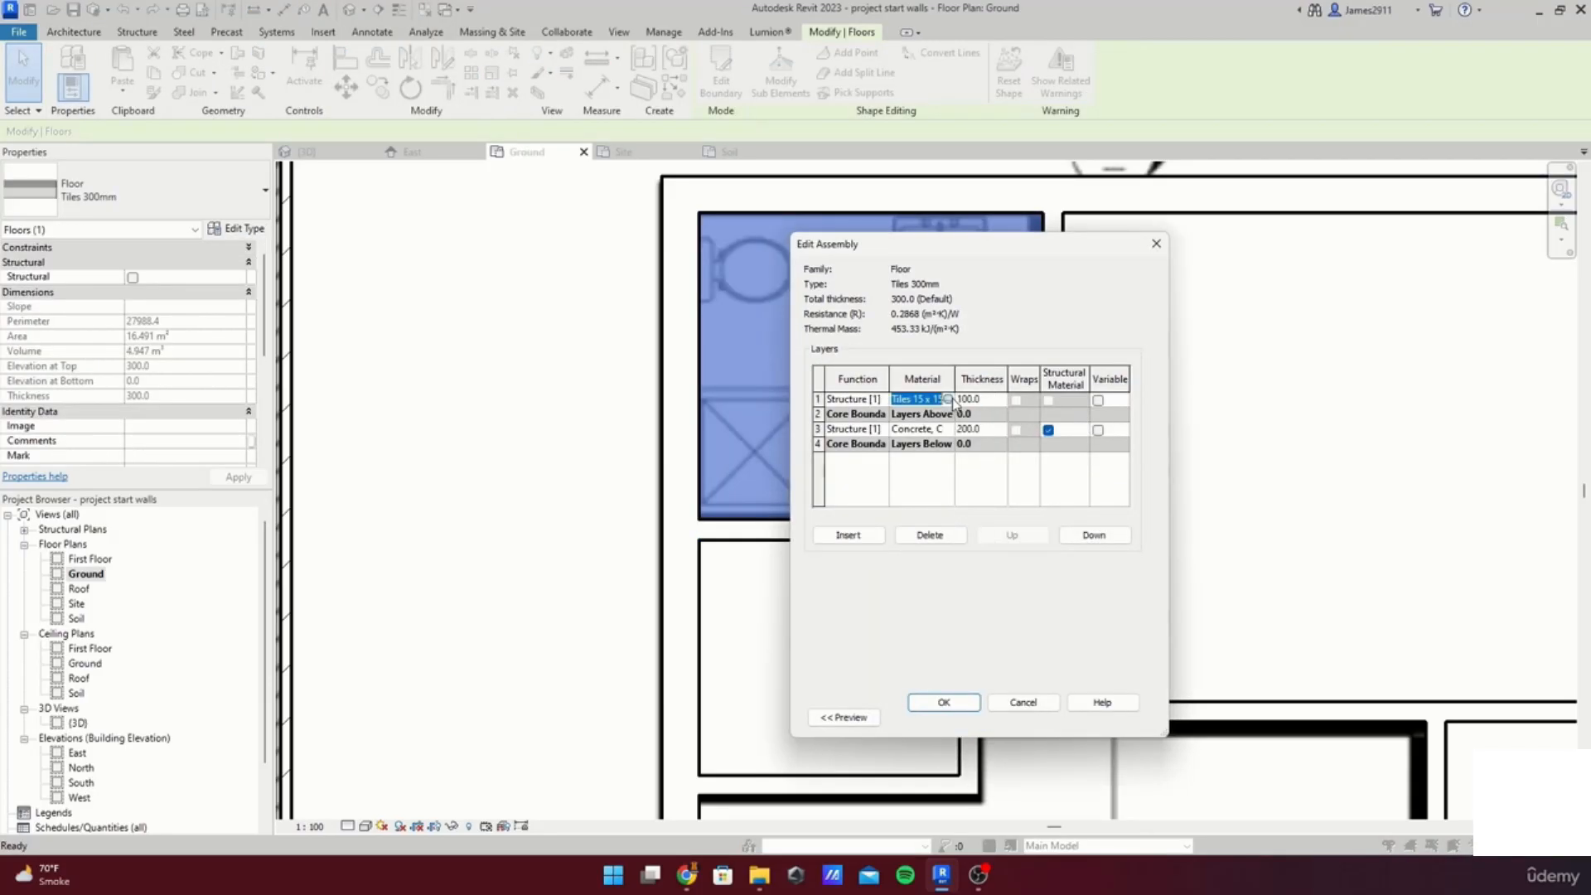
{"action": "left_click", "coordinate": [949, 400]}
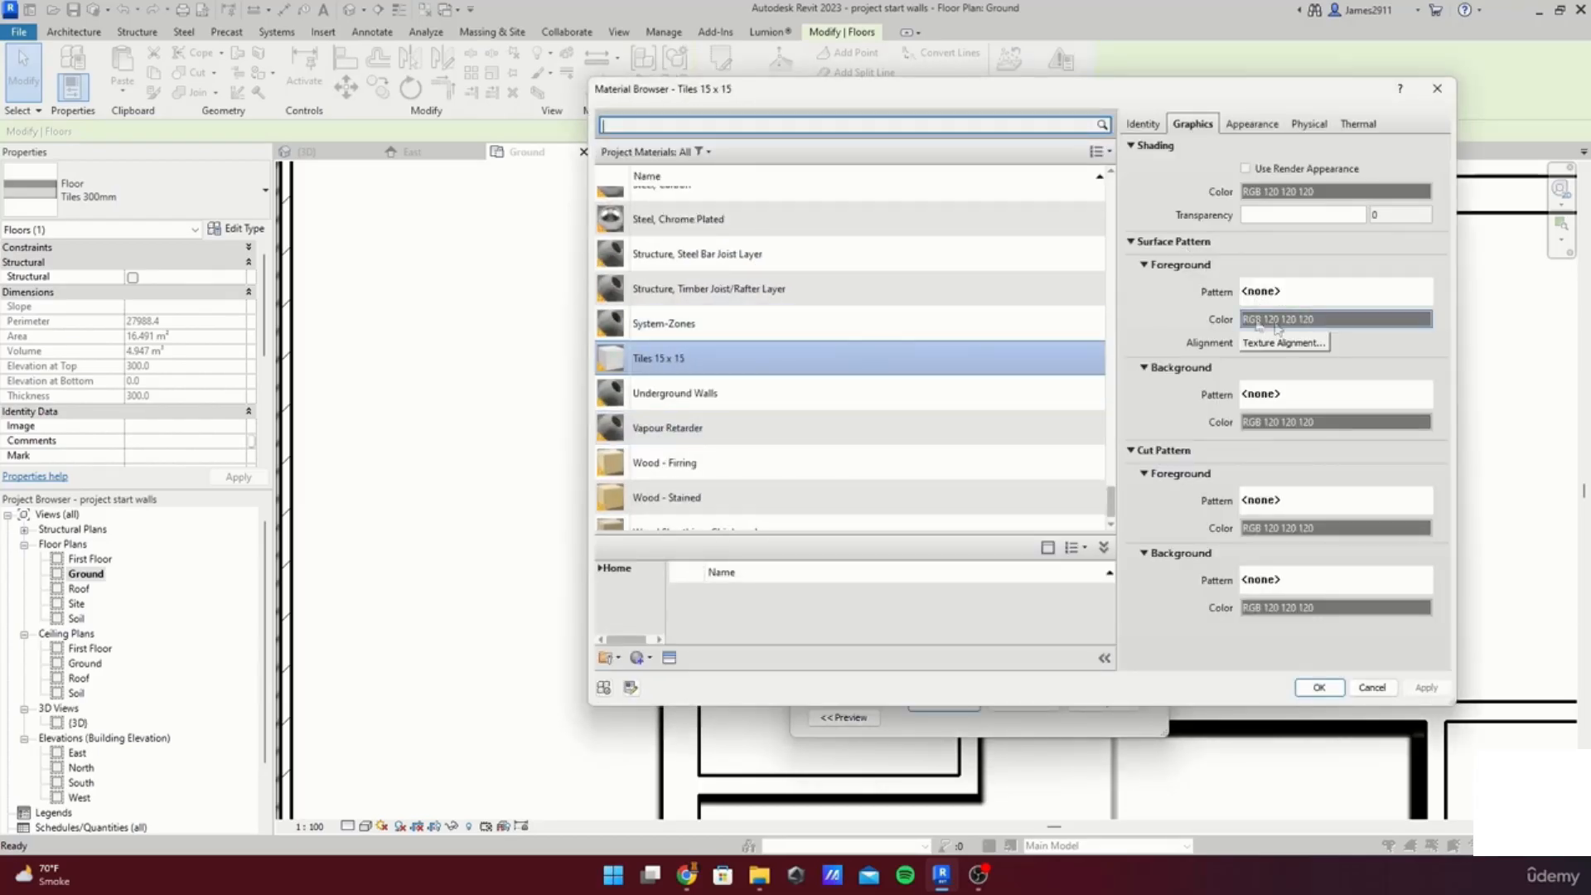
{"action": "left_click", "coordinate": [1289, 299]}
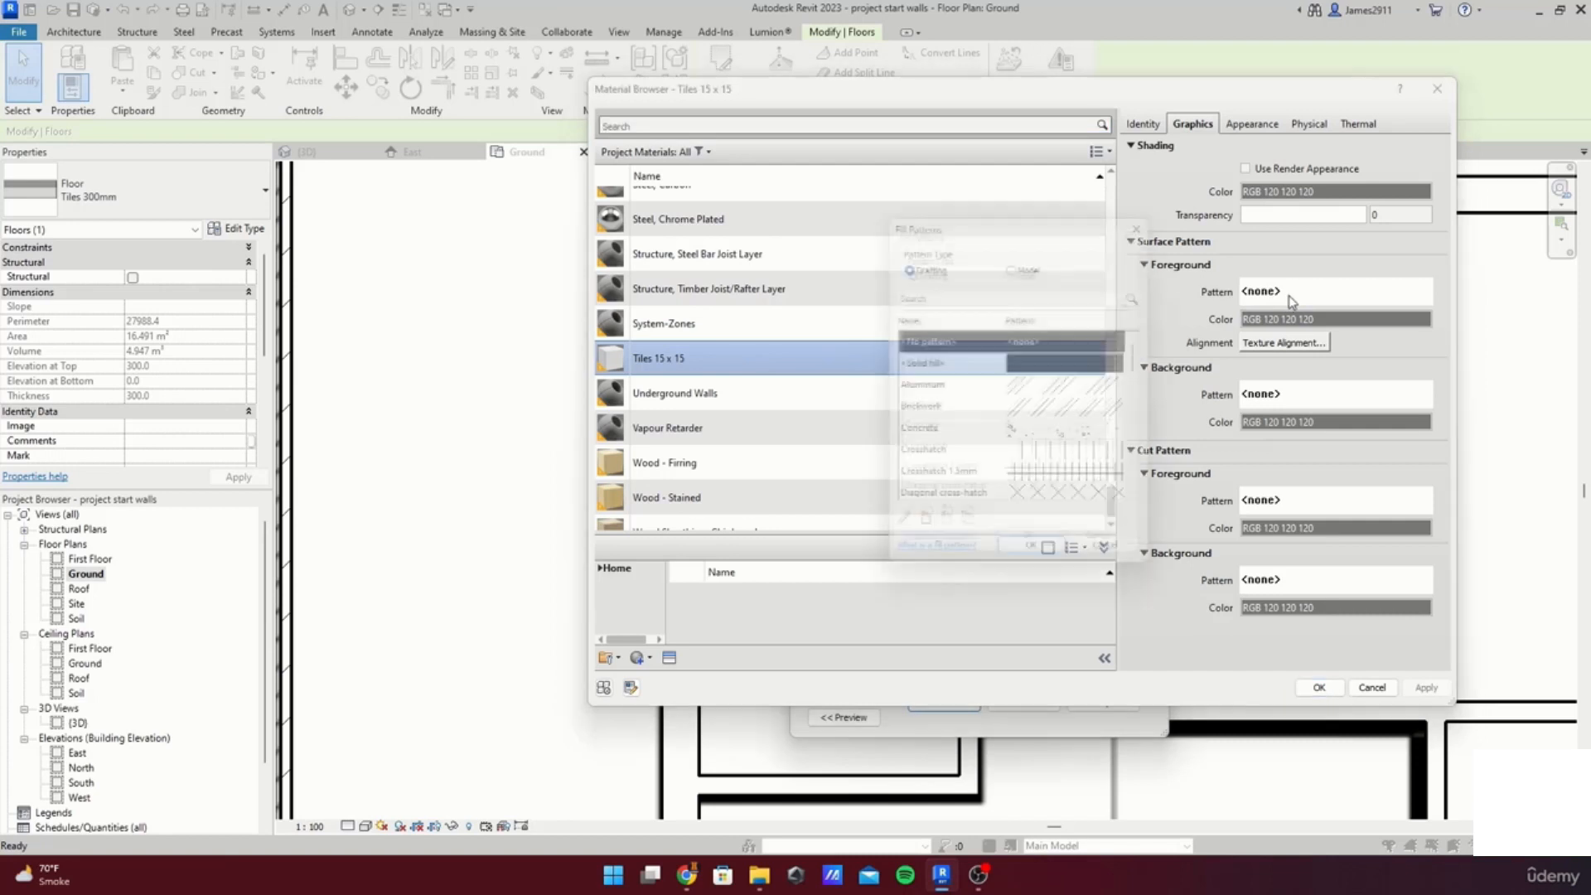
{"action": "left_click", "coordinate": [1032, 460]}
{"action": "left_click", "coordinate": [1036, 557]}
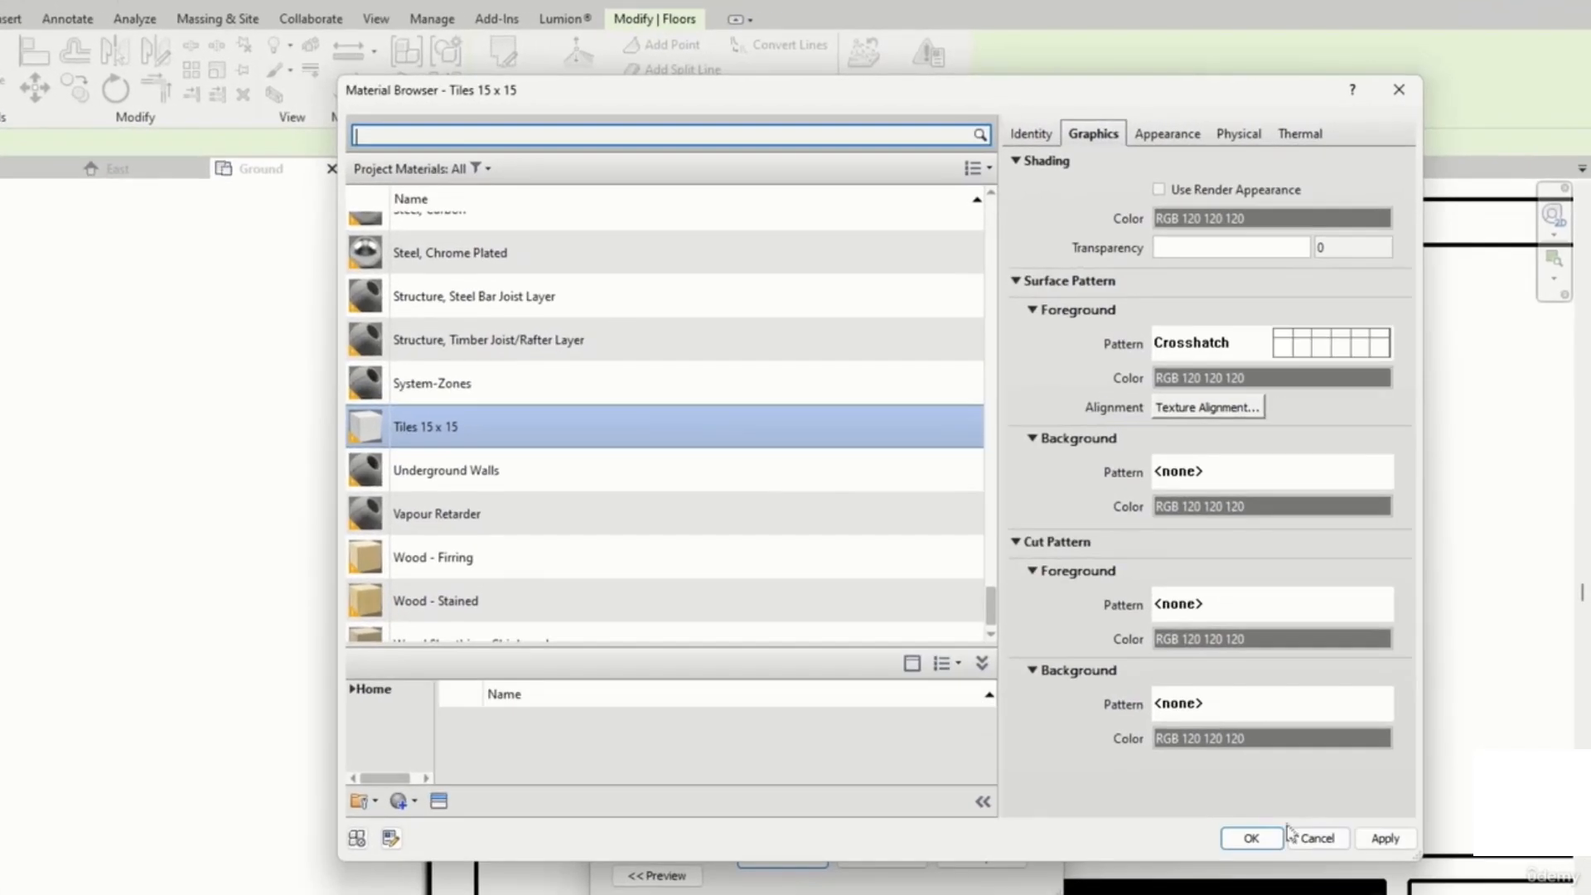
{"action": "left_click", "coordinate": [1382, 839]}
{"action": "left_click", "coordinate": [1250, 837]}
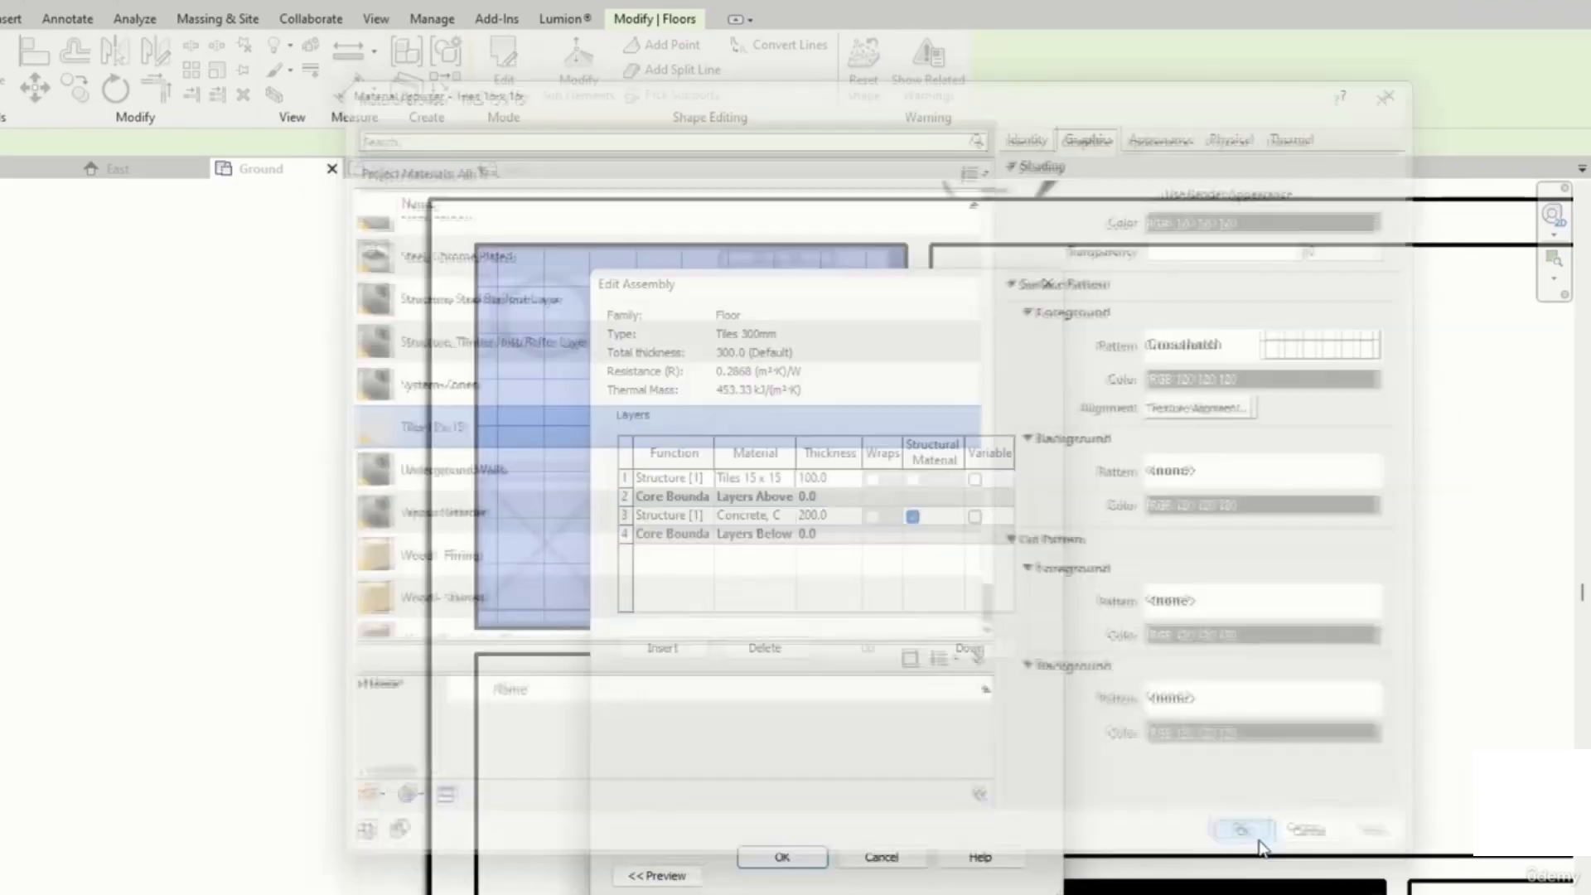
{"action": "left_click", "coordinate": [783, 859]}
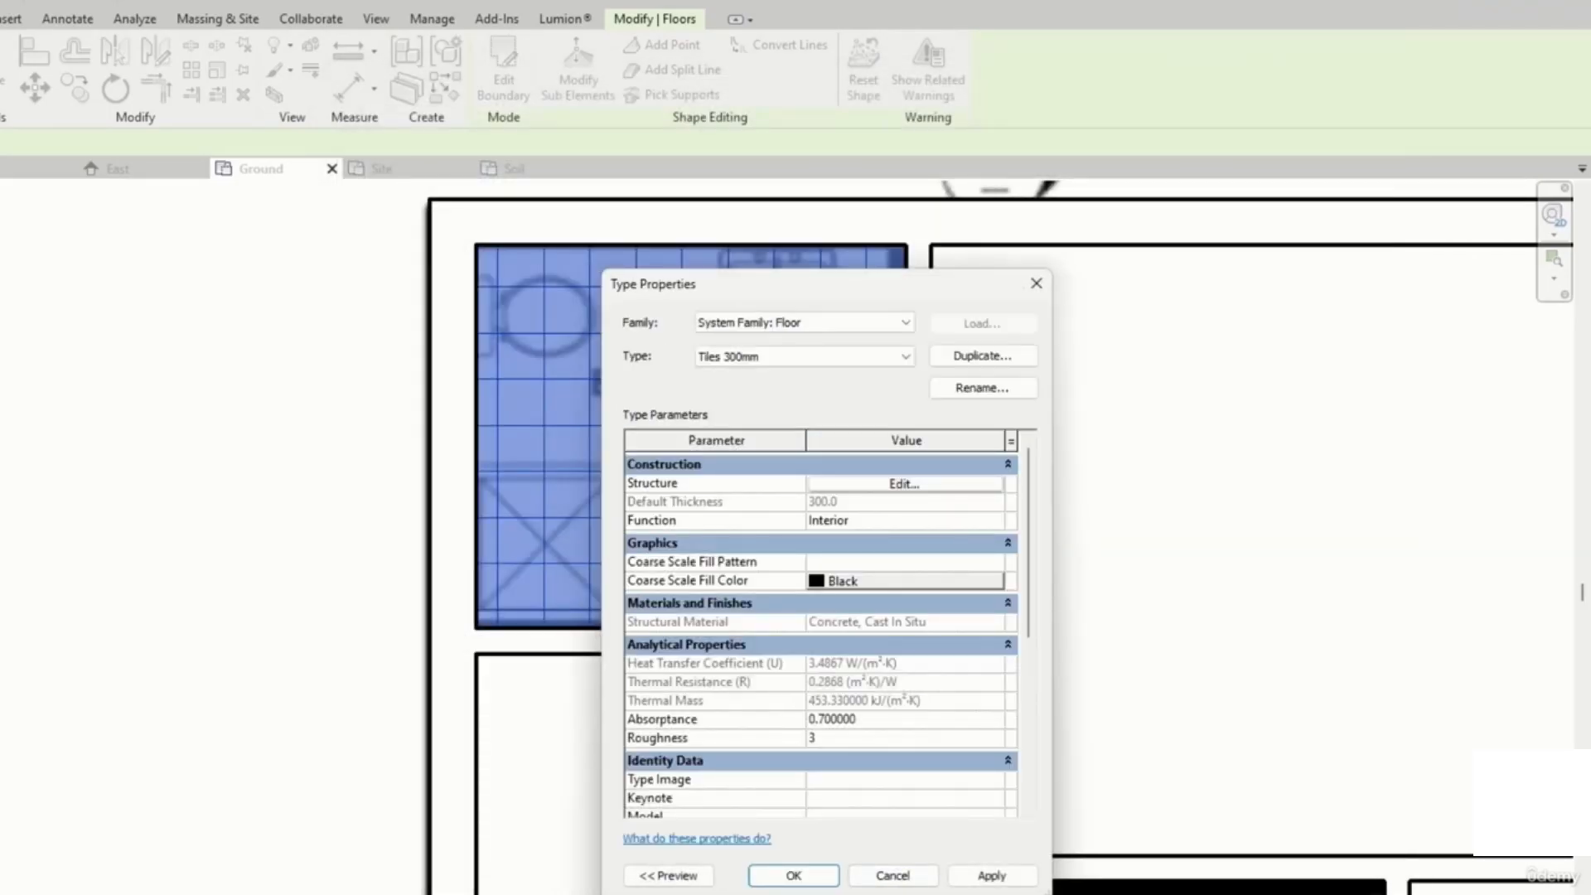
{"action": "left_click", "coordinate": [992, 875]}
{"action": "left_click", "coordinate": [828, 876]}
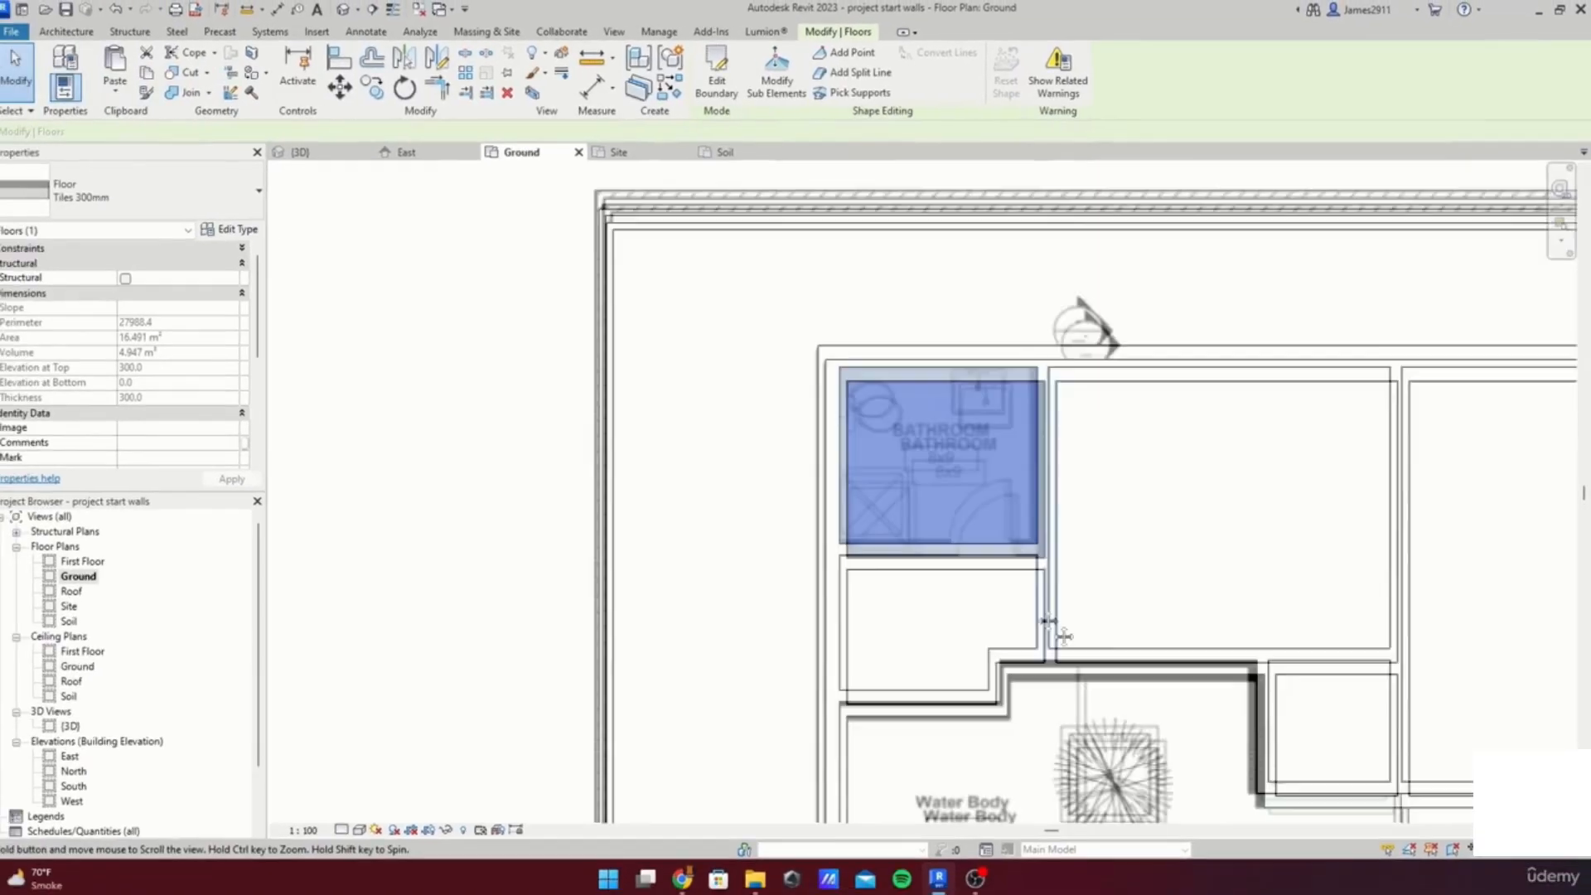
Step: Set the surface foreground pattern of the oak floor's Oak Flooring material to Horizontal 1.5mm
{"action": "middle_click_drag", "start_coordinate": [1048, 621], "coordinate": [951, 494]}
{"action": "middle_click_drag", "start_coordinate": [1181, 609], "coordinate": [942, 470]}
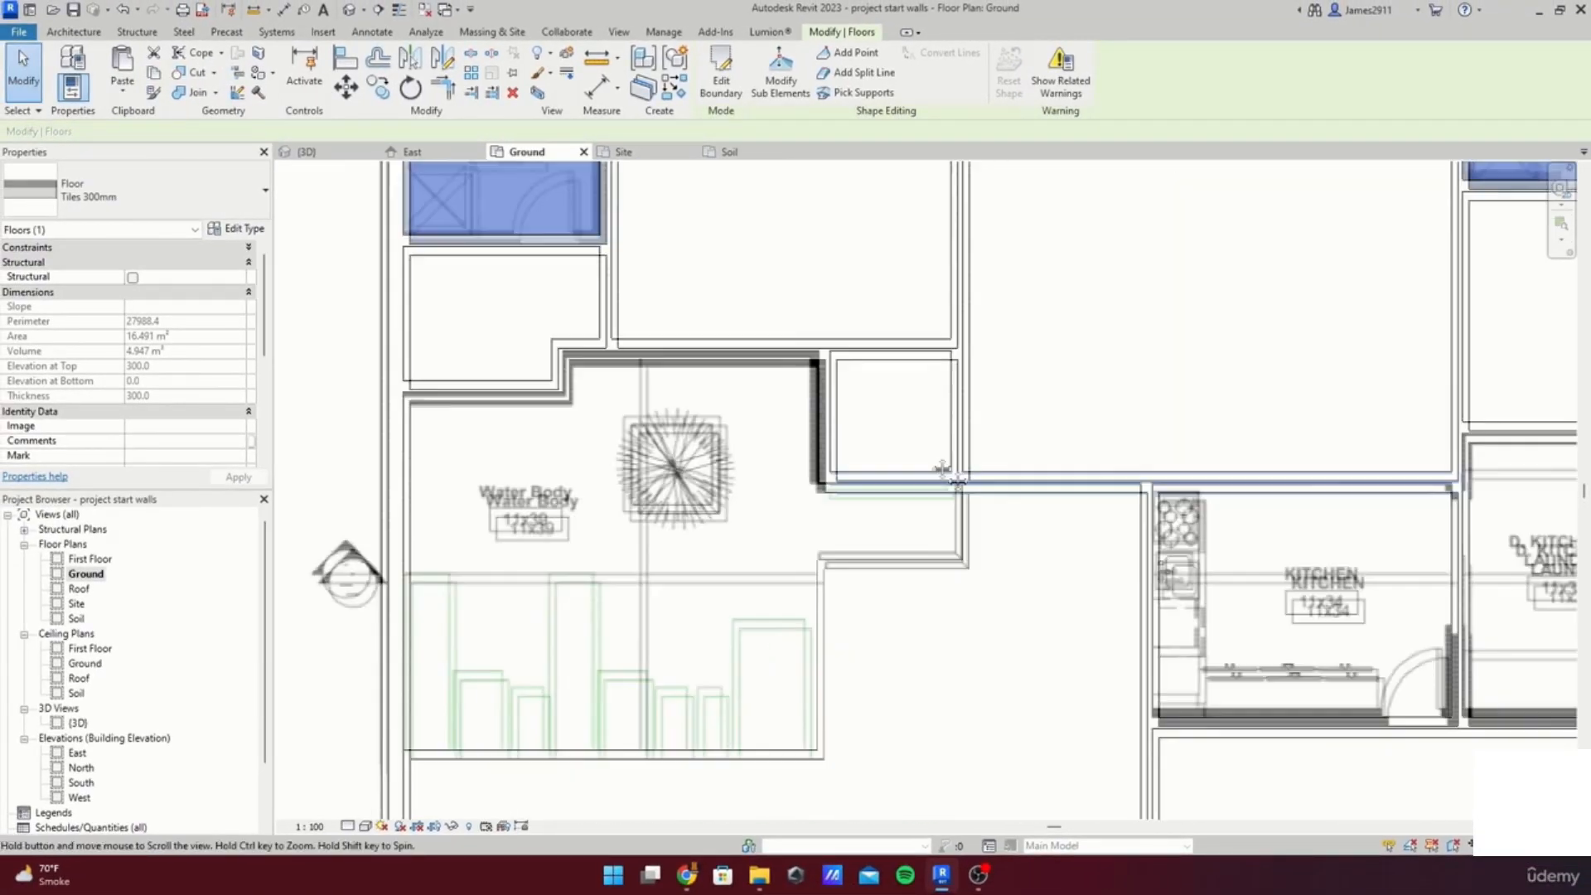
{"action": "left_click", "coordinate": [894, 461]}
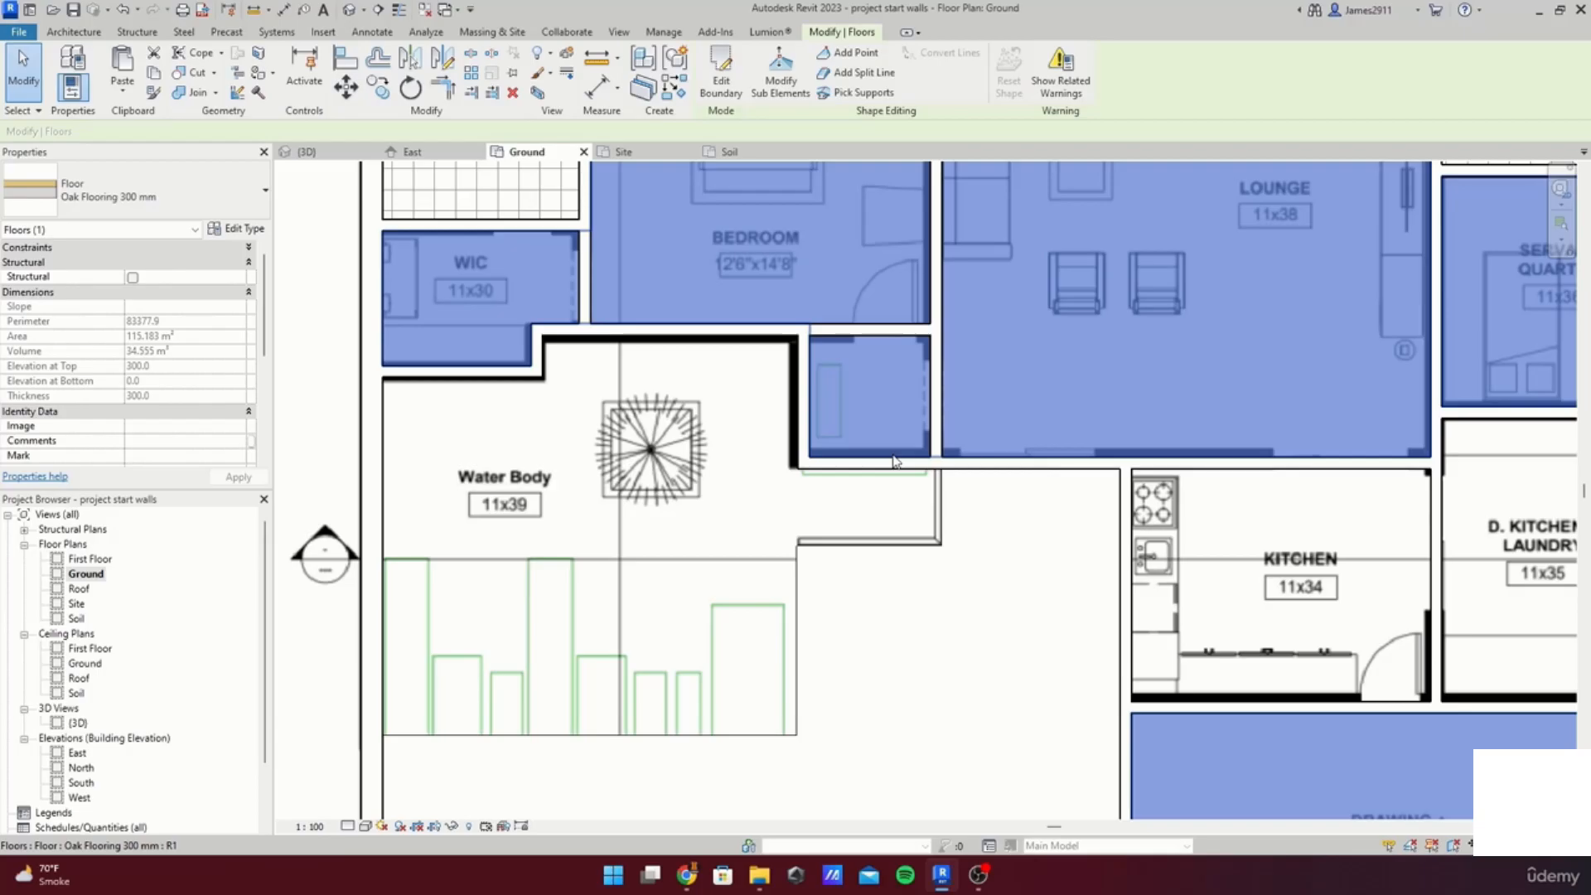
{"action": "scroll", "coordinate": [894, 461], "scroll_direction": "down", "scroll_amount": 1}
{"action": "middle_click_drag", "start_coordinate": [894, 461], "coordinate": [902, 601]}
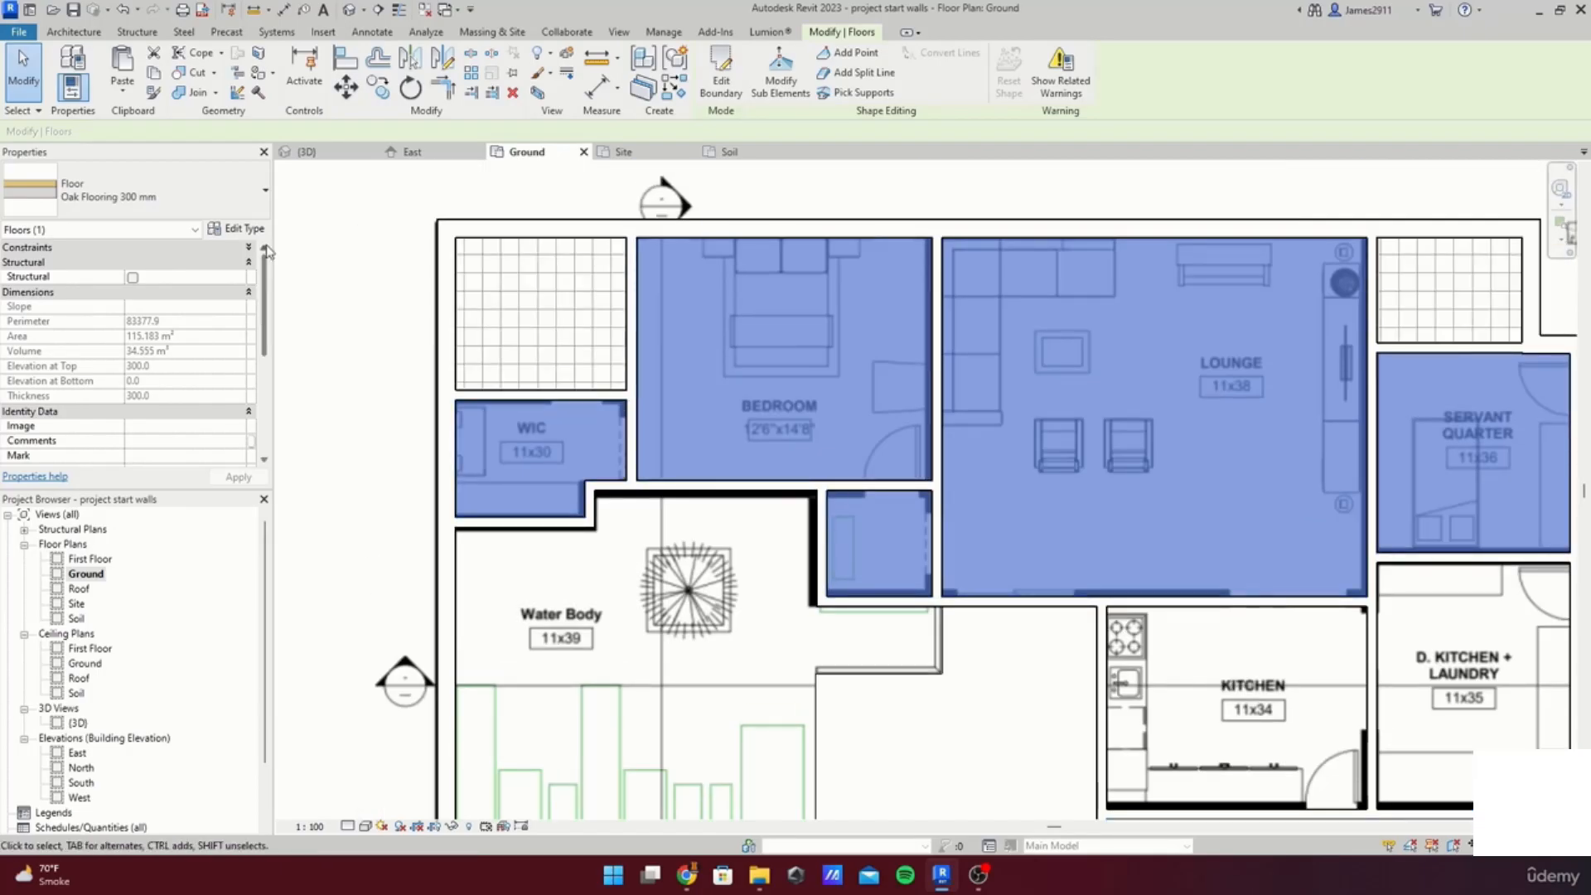
{"action": "left_click", "coordinate": [238, 228]}
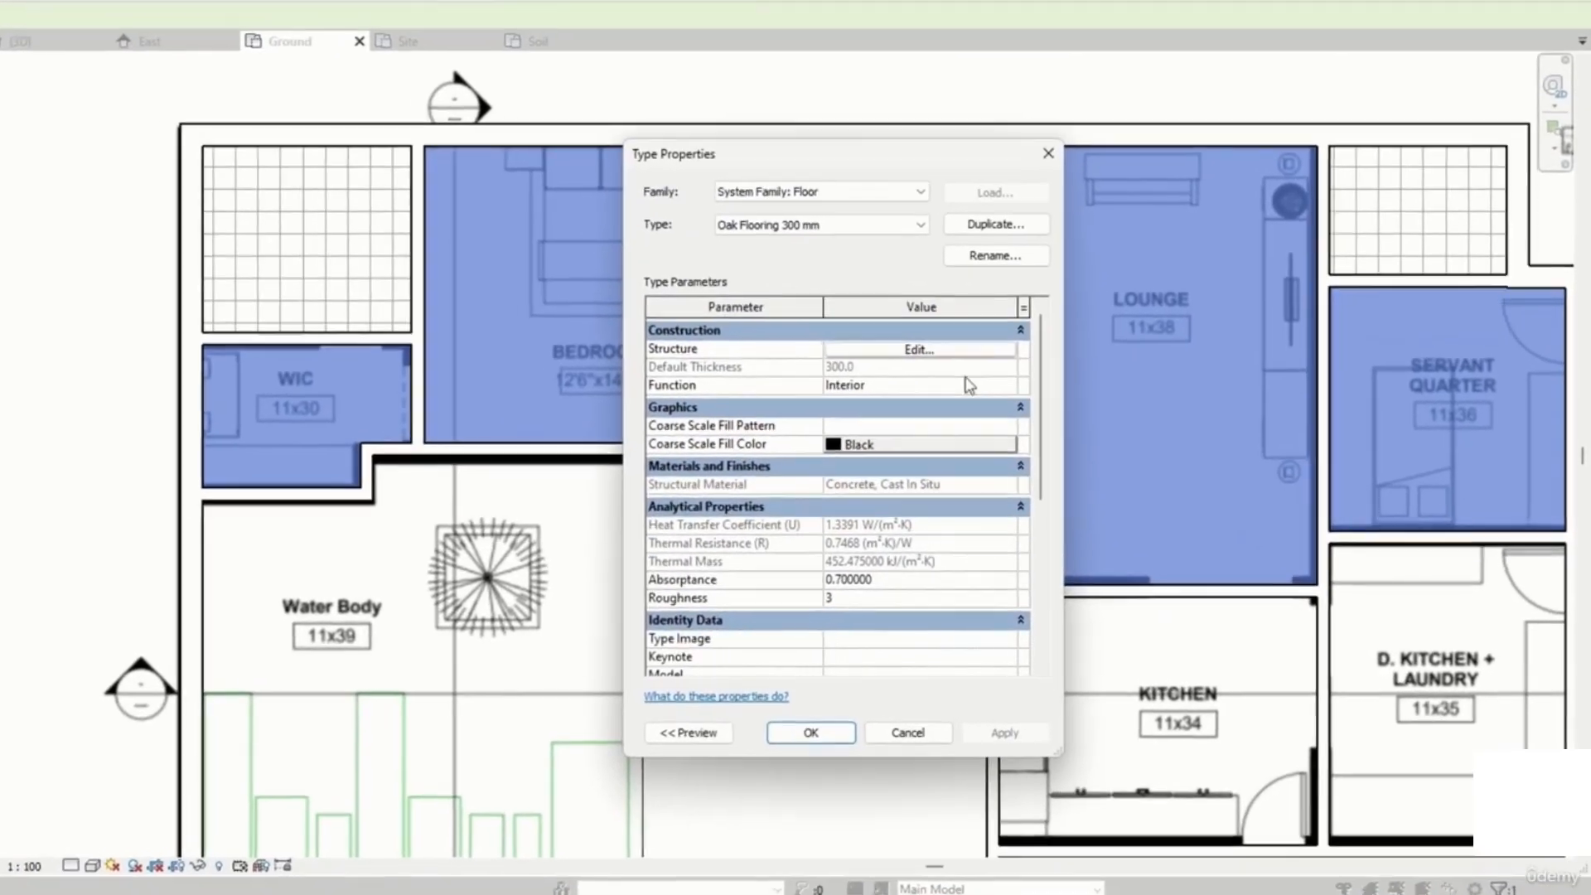
{"action": "left_click", "coordinate": [919, 349]}
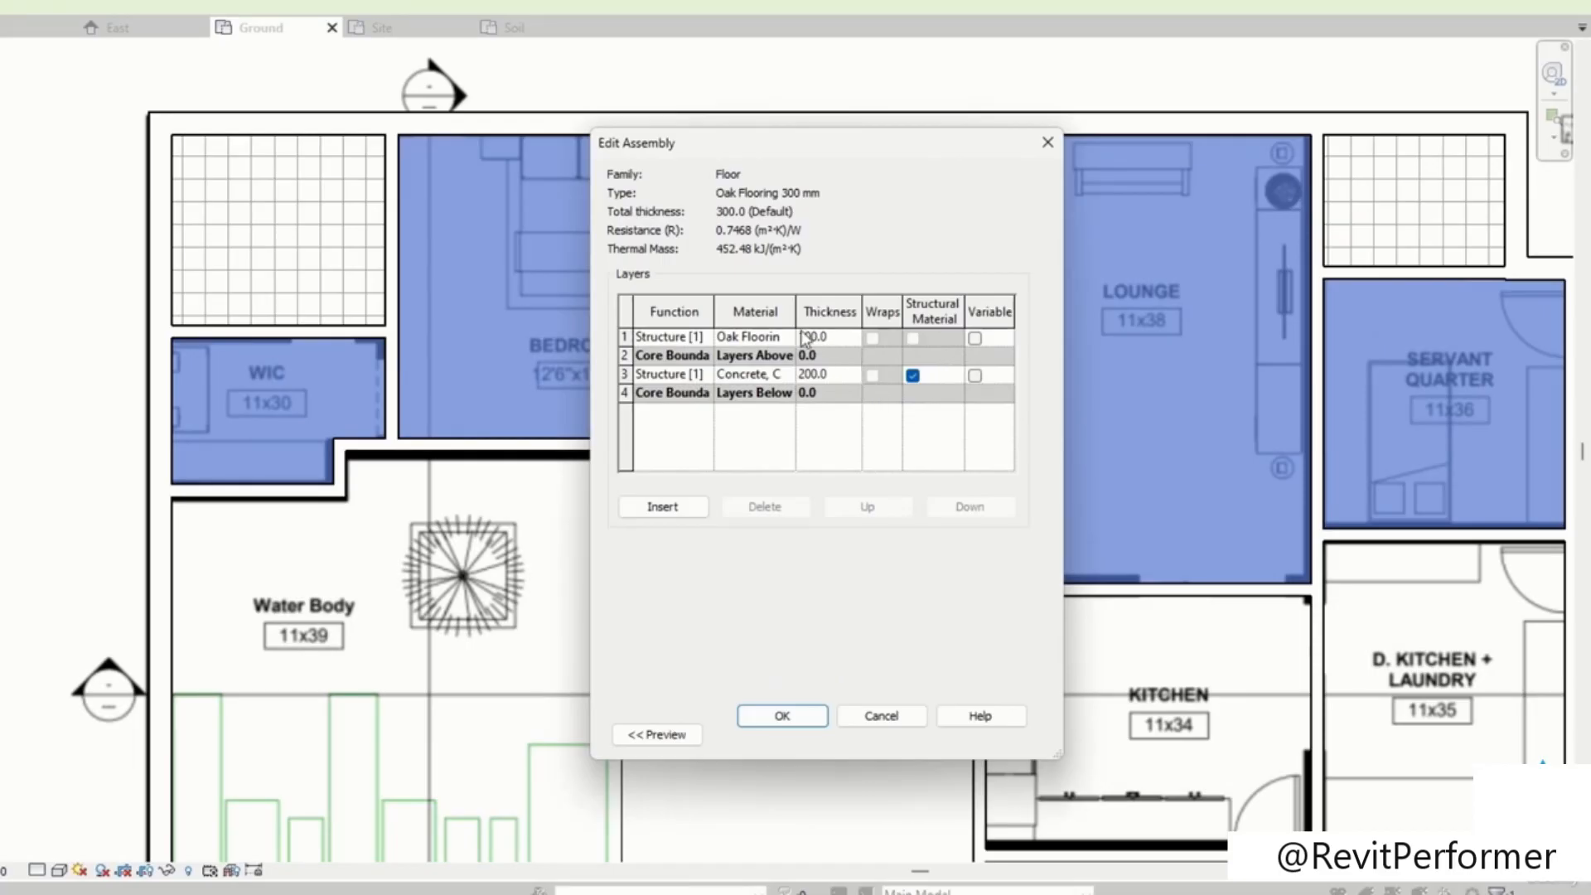
{"action": "left_click", "coordinate": [793, 338]}
{"action": "left_click", "coordinate": [787, 338]}
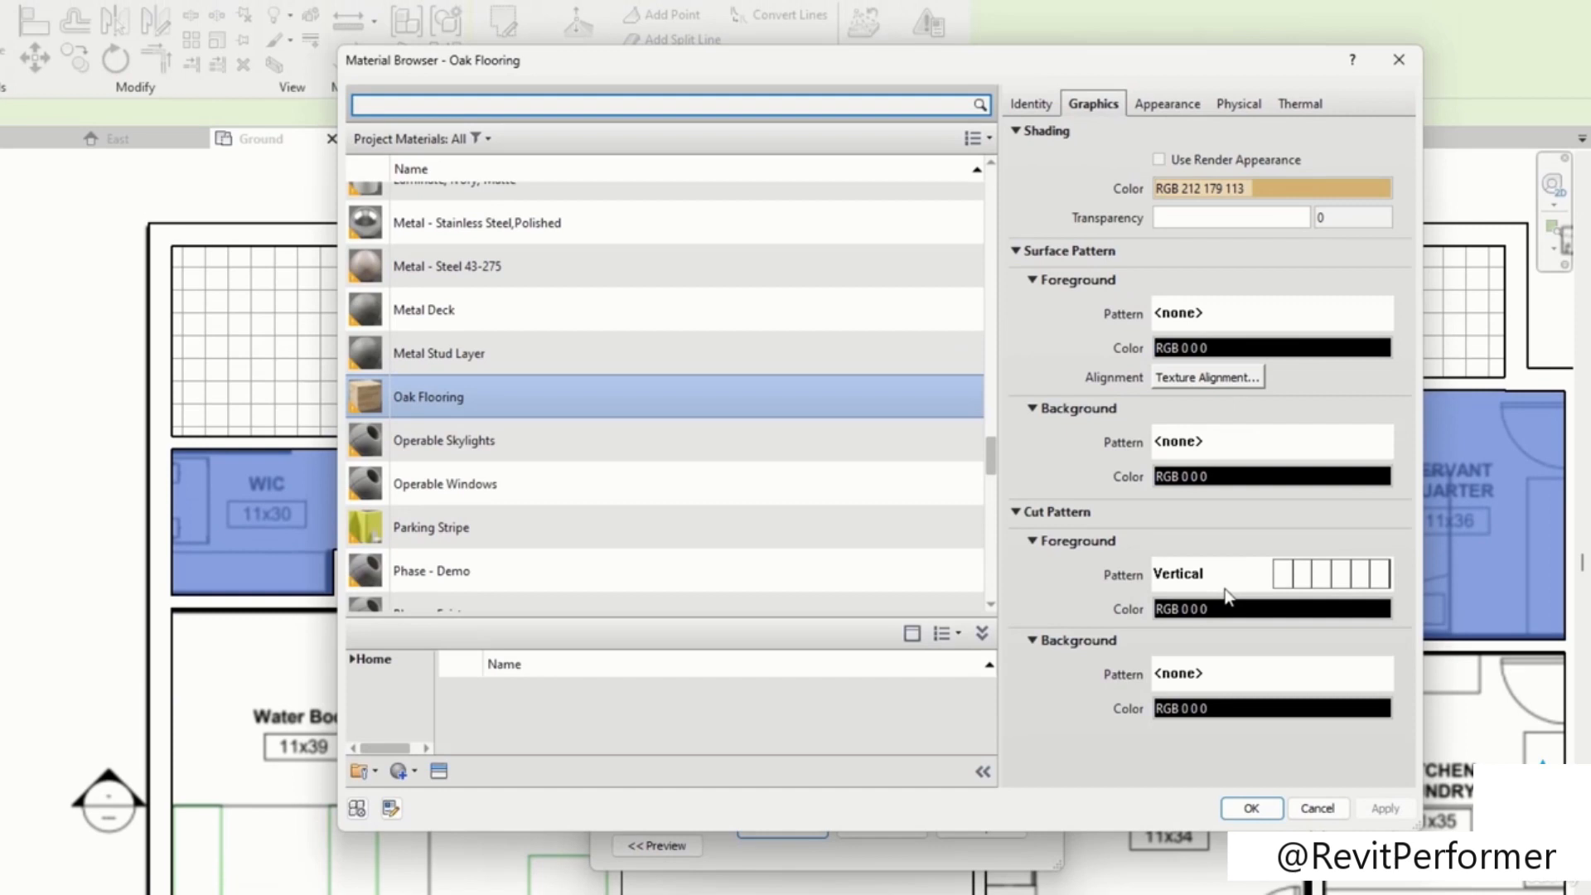
{"action": "left_click", "coordinate": [1354, 312]}
{"action": "scroll", "coordinate": [881, 517], "scroll_direction": "down", "scroll_amount": 3}
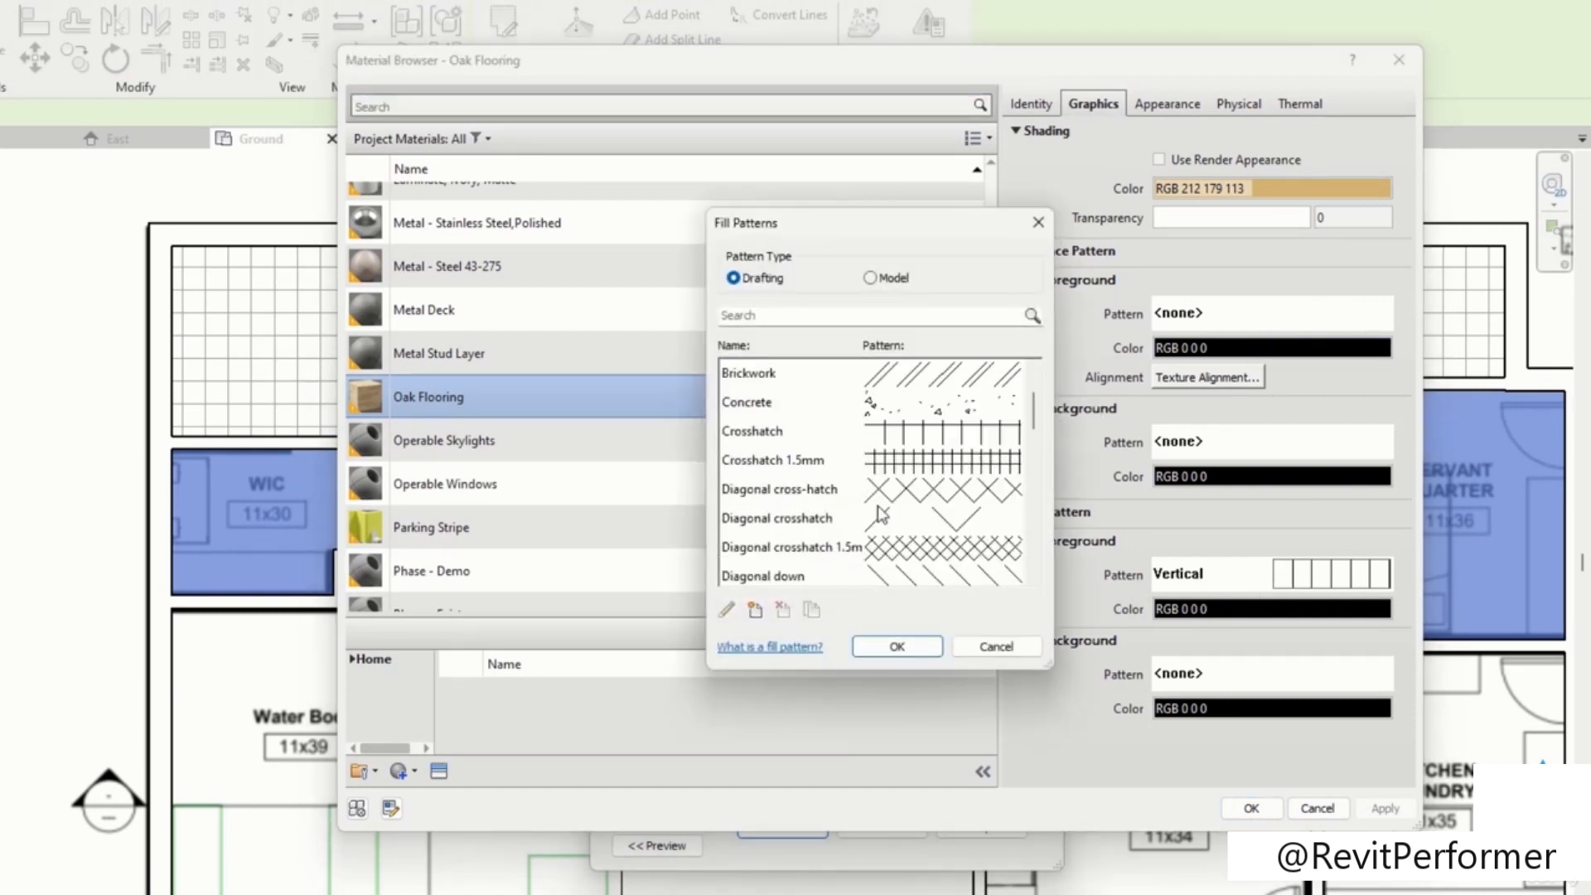
{"action": "scroll", "coordinate": [904, 491], "scroll_direction": "down", "scroll_amount": 3}
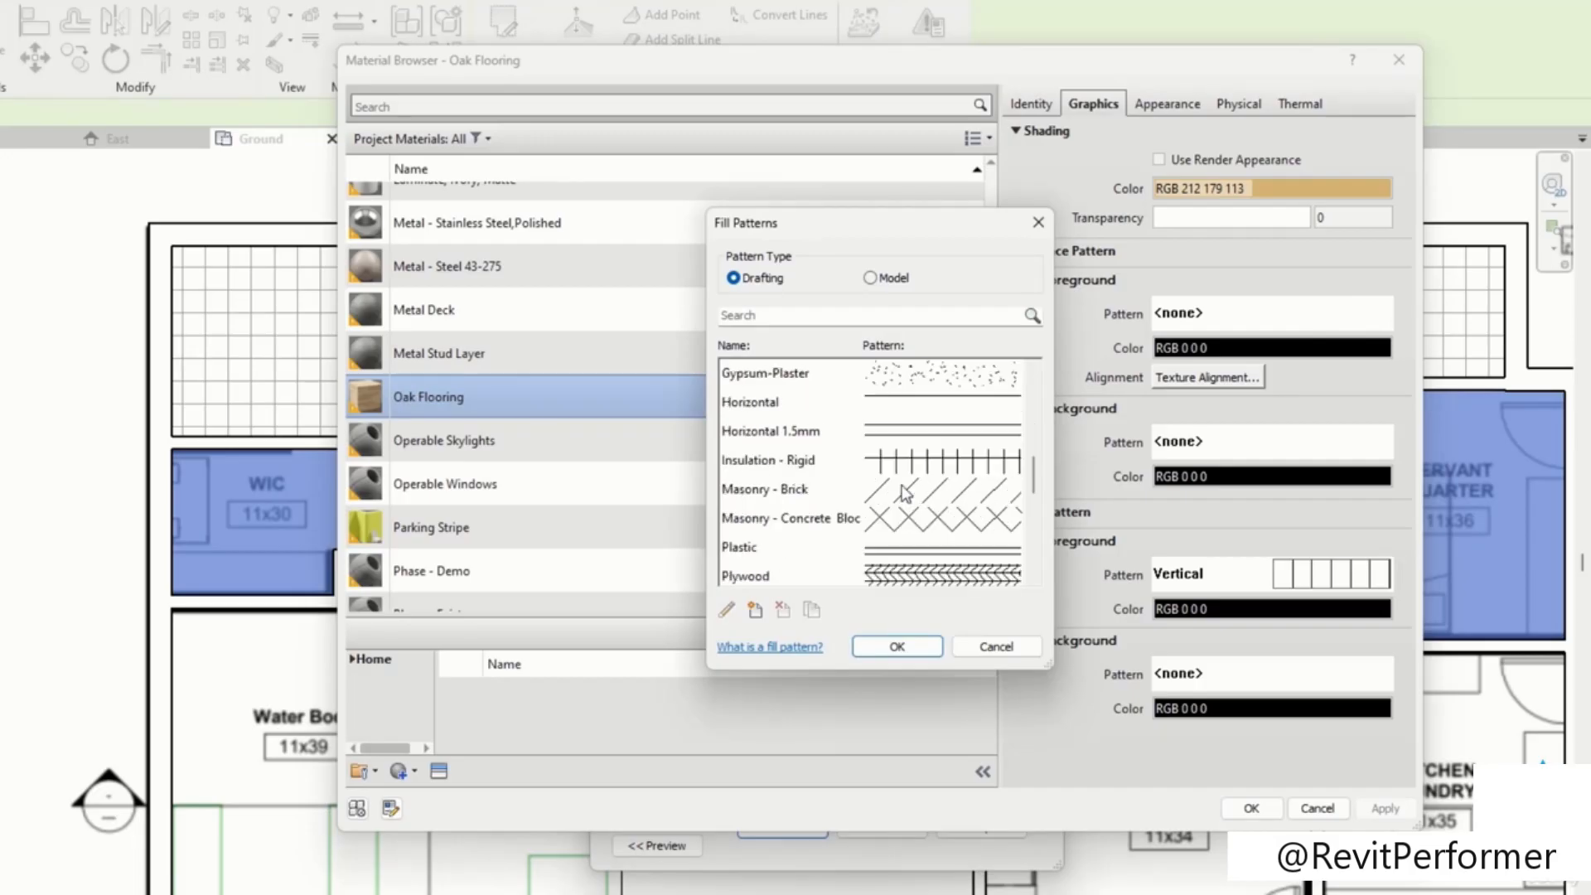
{"action": "scroll", "coordinate": [926, 441], "scroll_direction": "up", "scroll_amount": 1}
{"action": "scroll", "coordinate": [878, 418], "scroll_direction": "up", "scroll_amount": 1}
{"action": "left_click", "coordinate": [891, 518]}
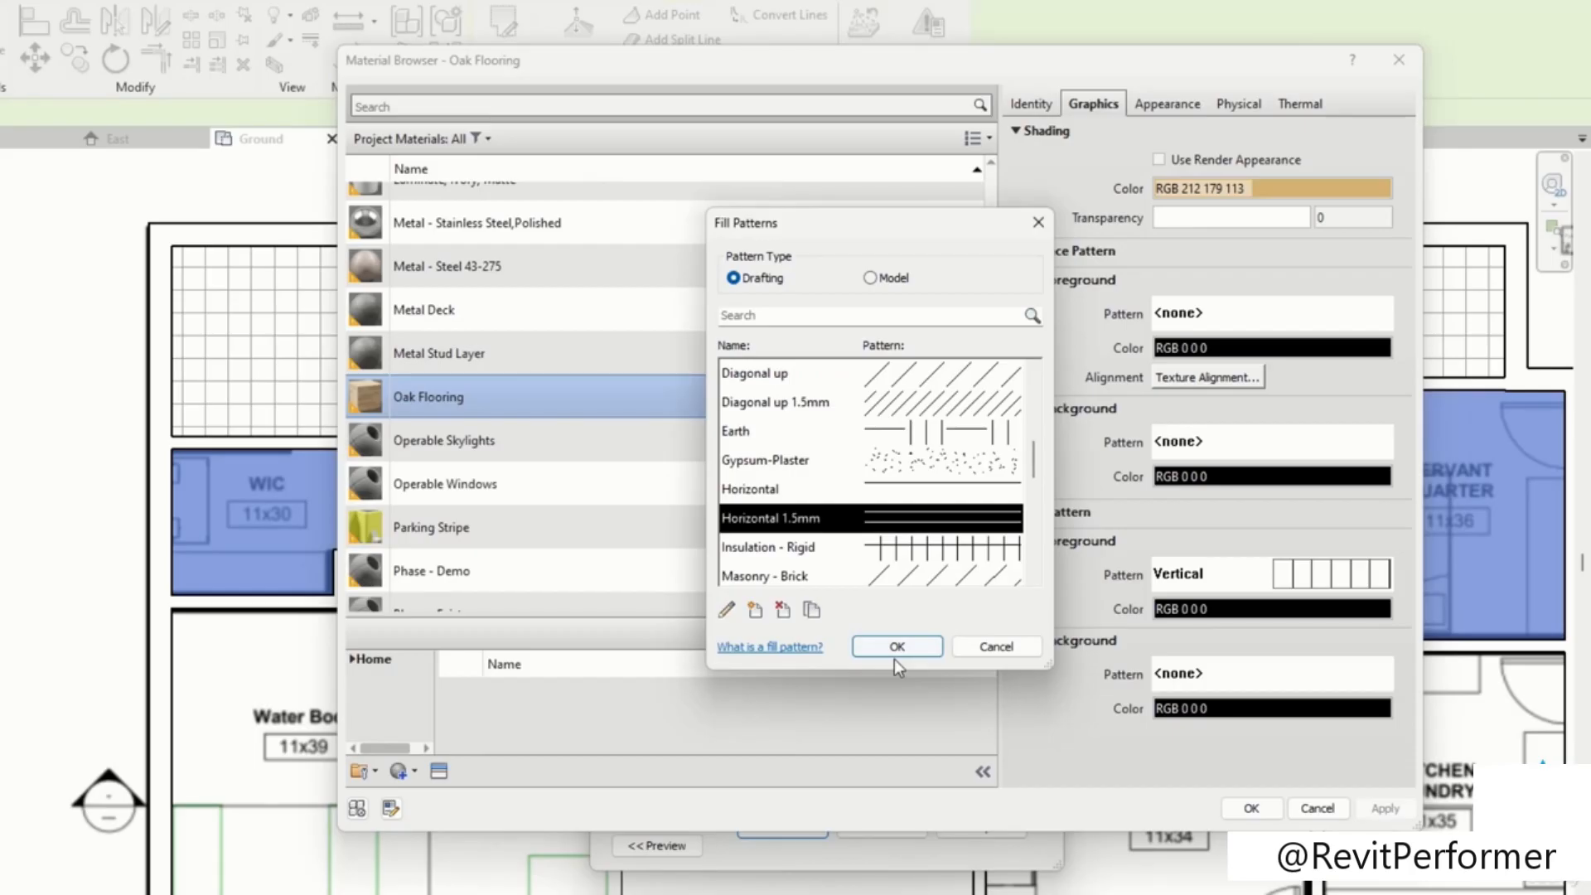
{"action": "left_click", "coordinate": [899, 653]}
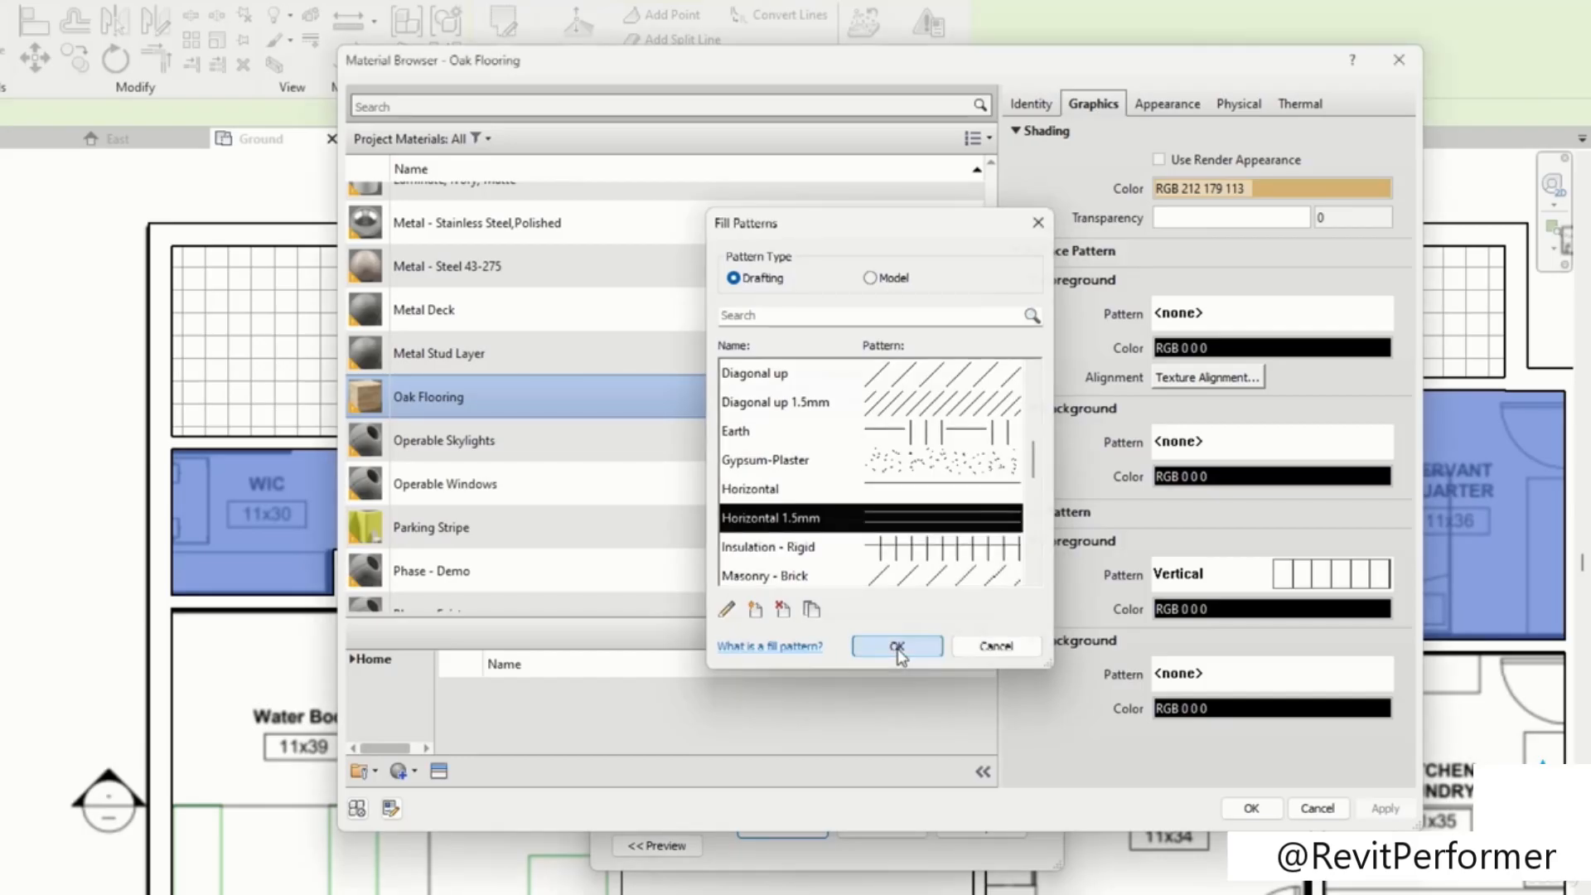
{"action": "left_click", "coordinate": [897, 652]}
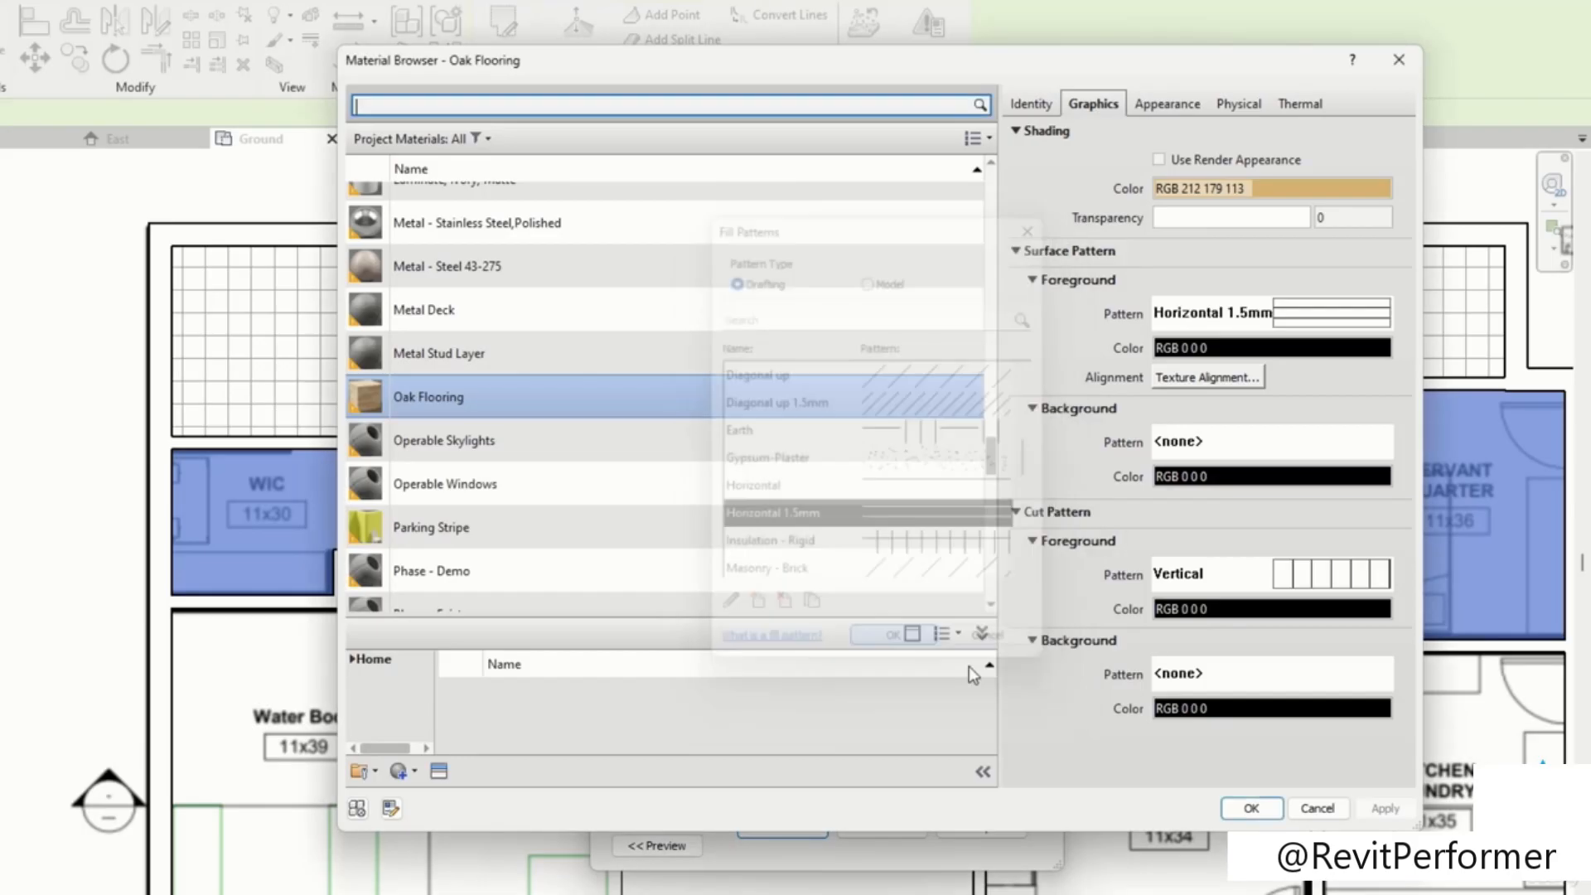
{"action": "left_click", "coordinate": [1250, 808]}
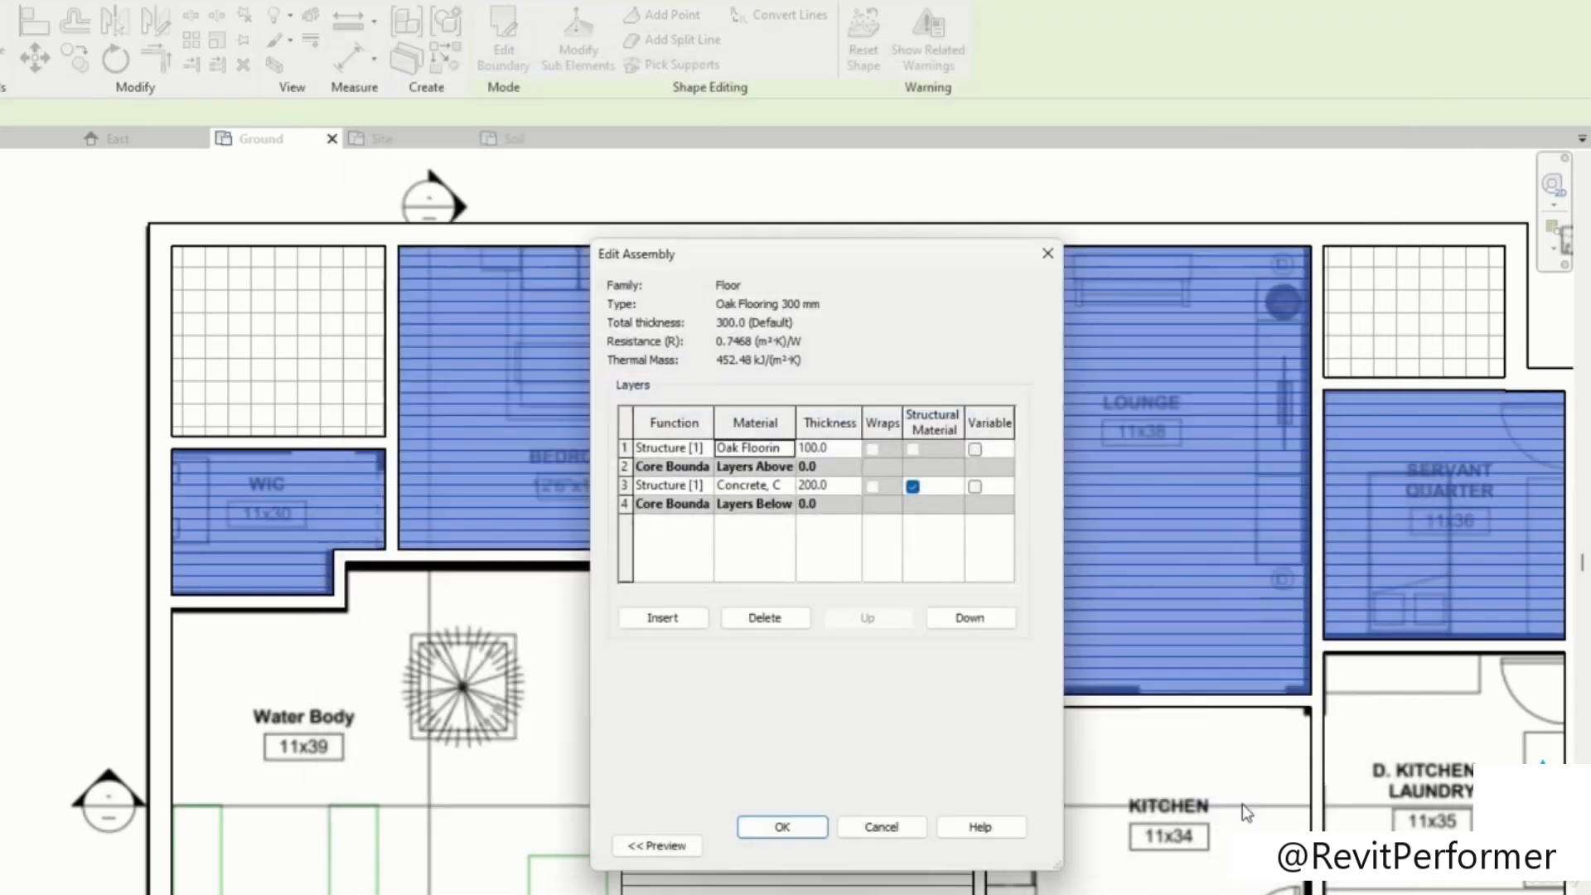
{"action": "left_click", "coordinate": [782, 827]}
{"action": "left_click", "coordinate": [951, 841]}
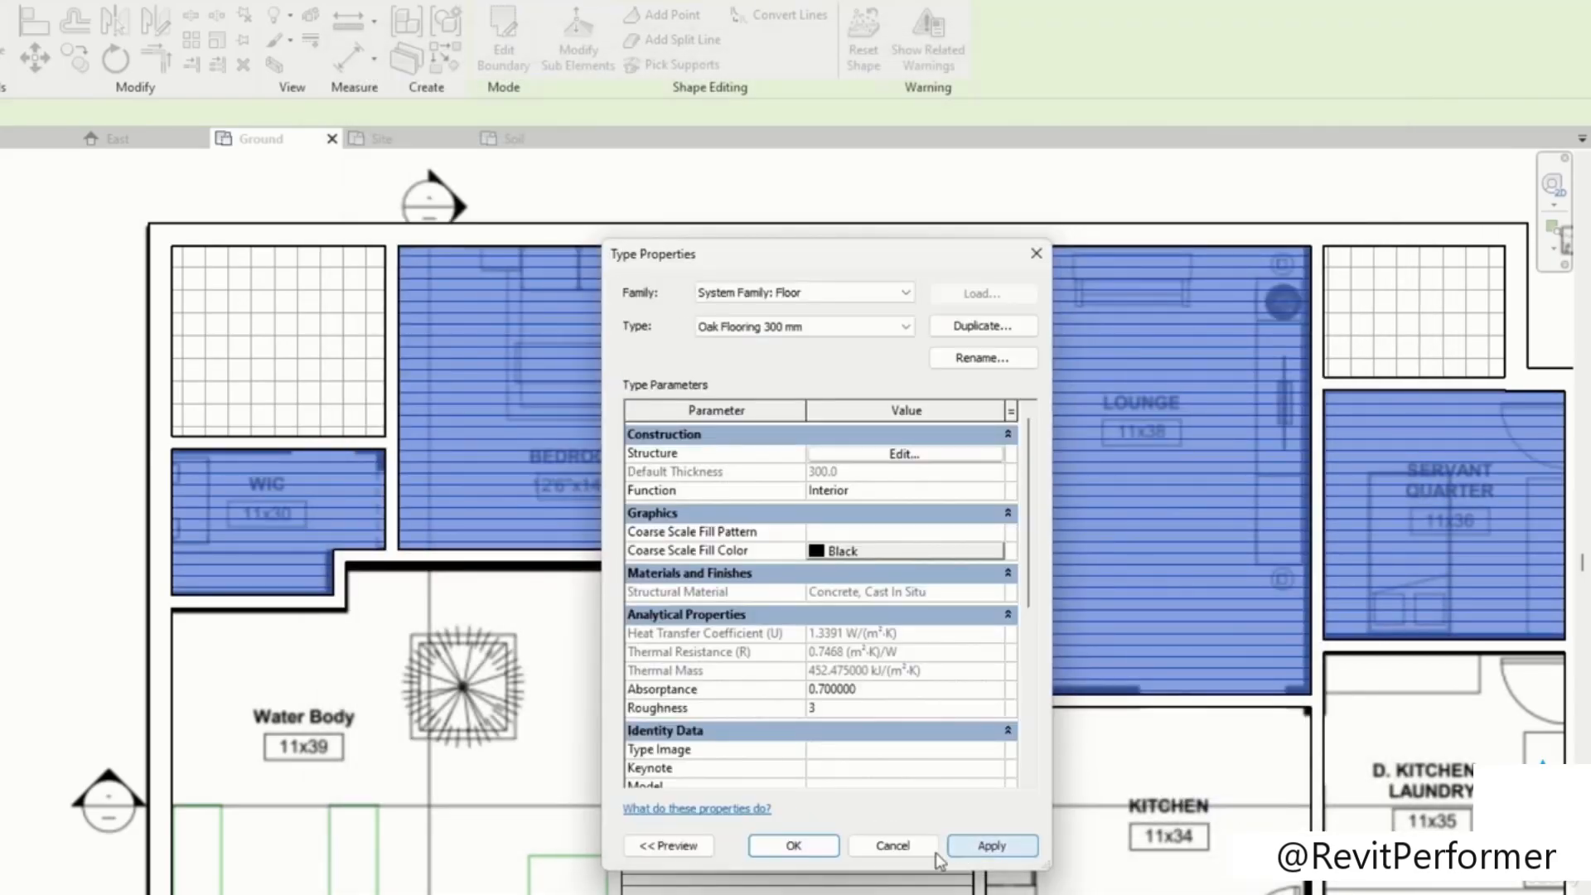
{"action": "left_click", "coordinate": [794, 845]}
{"action": "left_click", "coordinate": [541, 389]}
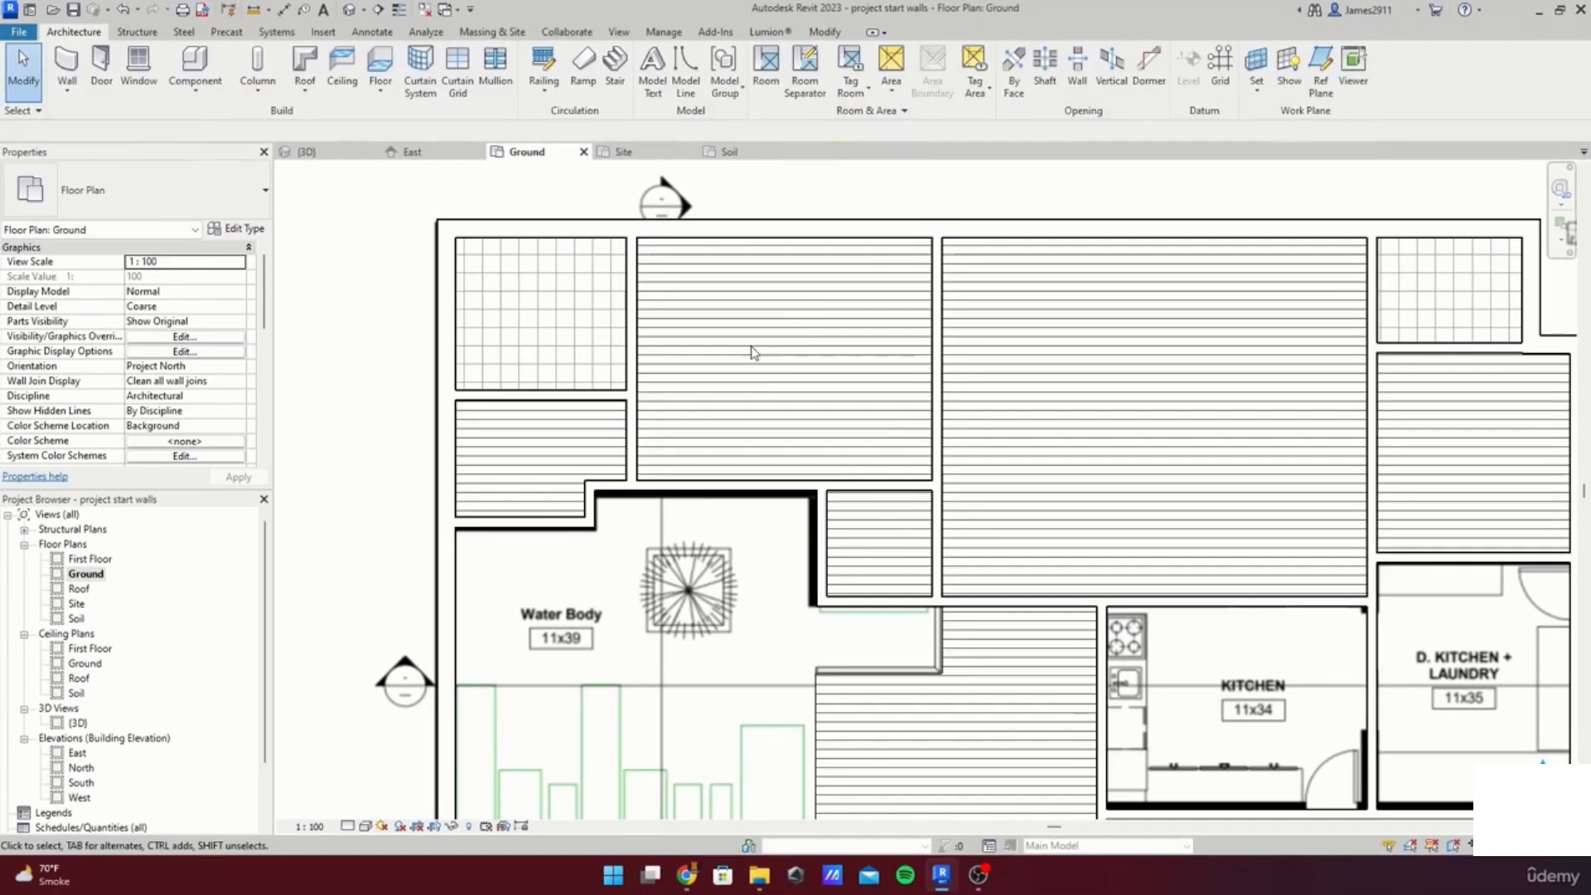
{"action": "scroll", "coordinate": [1041, 495], "scroll_direction": "down", "scroll_amount": 2}
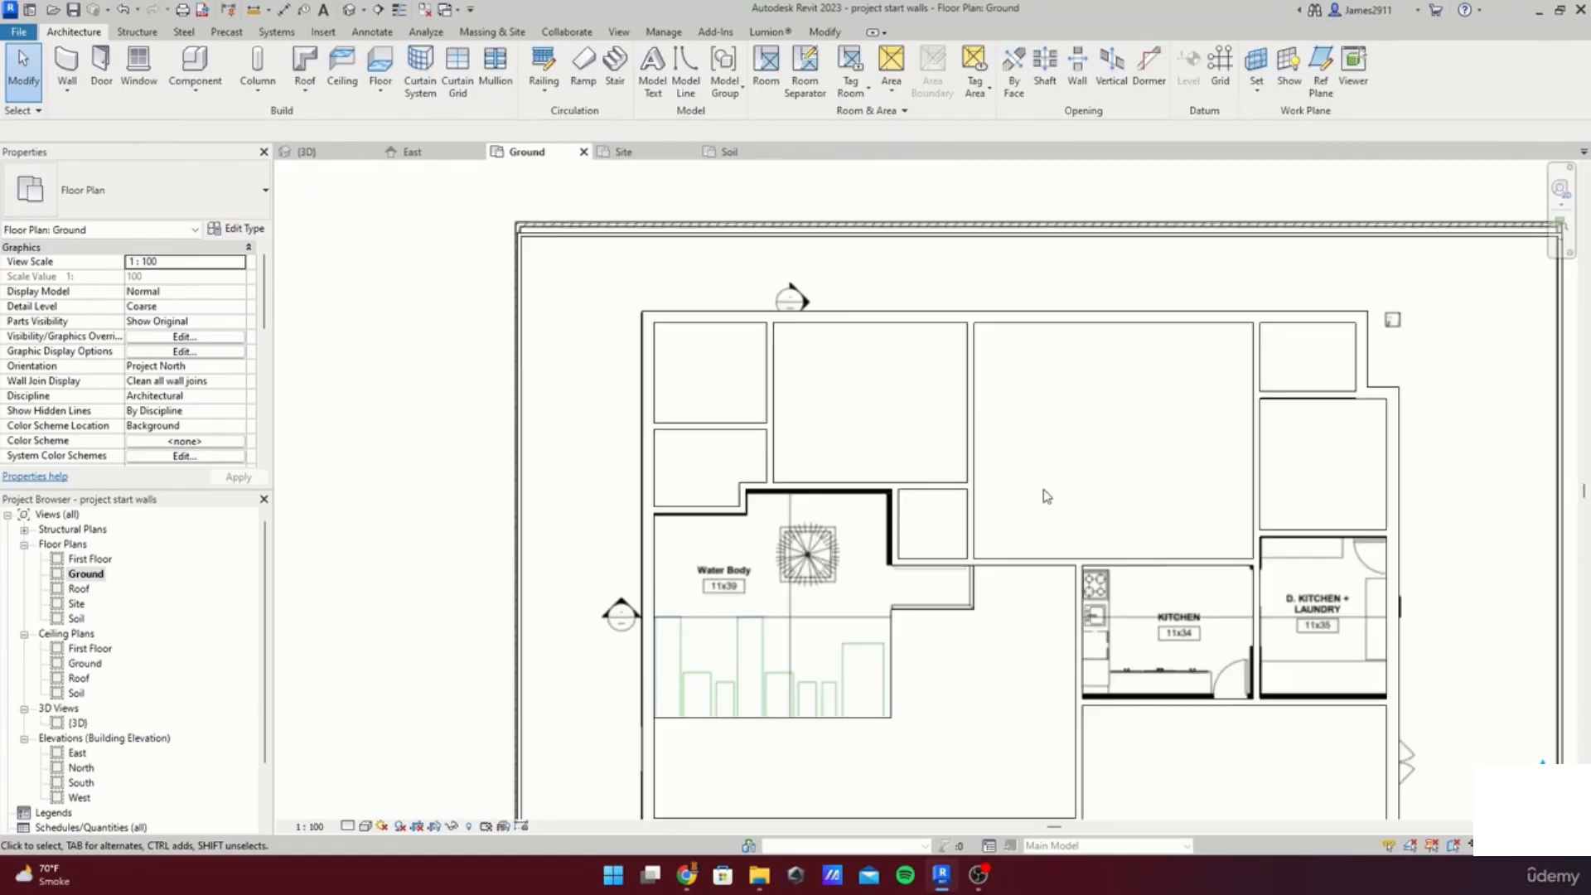
{"action": "middle_click_drag", "start_coordinate": [1041, 496], "coordinate": [847, 339]}
{"action": "scroll", "coordinate": [922, 745], "scroll_direction": "up", "scroll_amount": 2}
{"action": "double_click", "coordinate": [1160, 809]}
{"action": "middle_click_drag", "start_coordinate": [1162, 812], "coordinate": [1046, 730]}
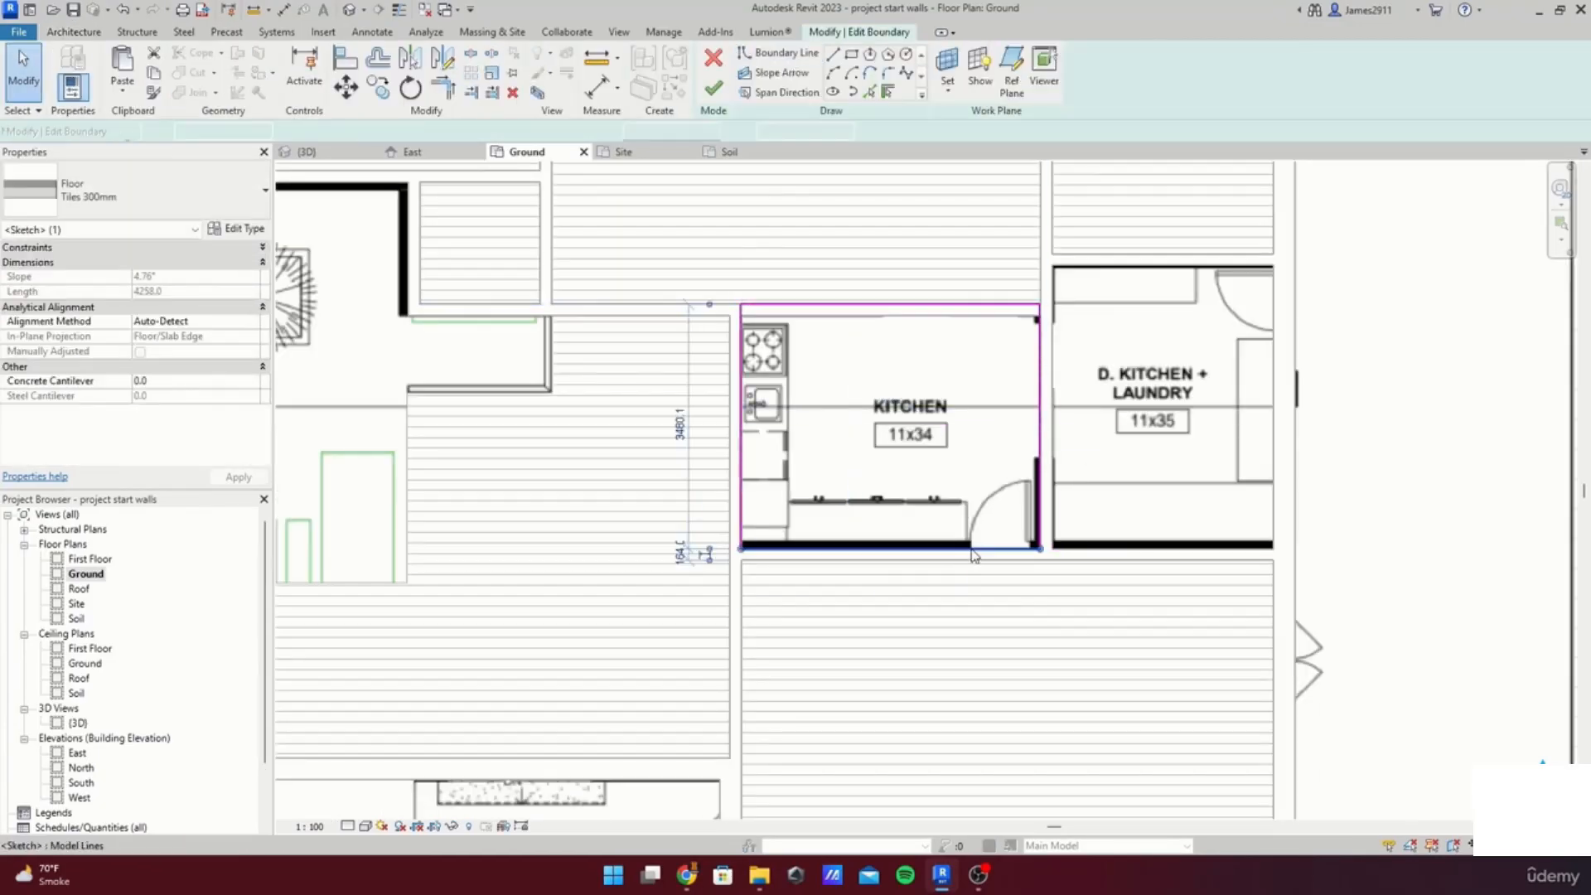
{"action": "scroll", "coordinate": [977, 557], "scroll_direction": "up", "scroll_amount": 2}
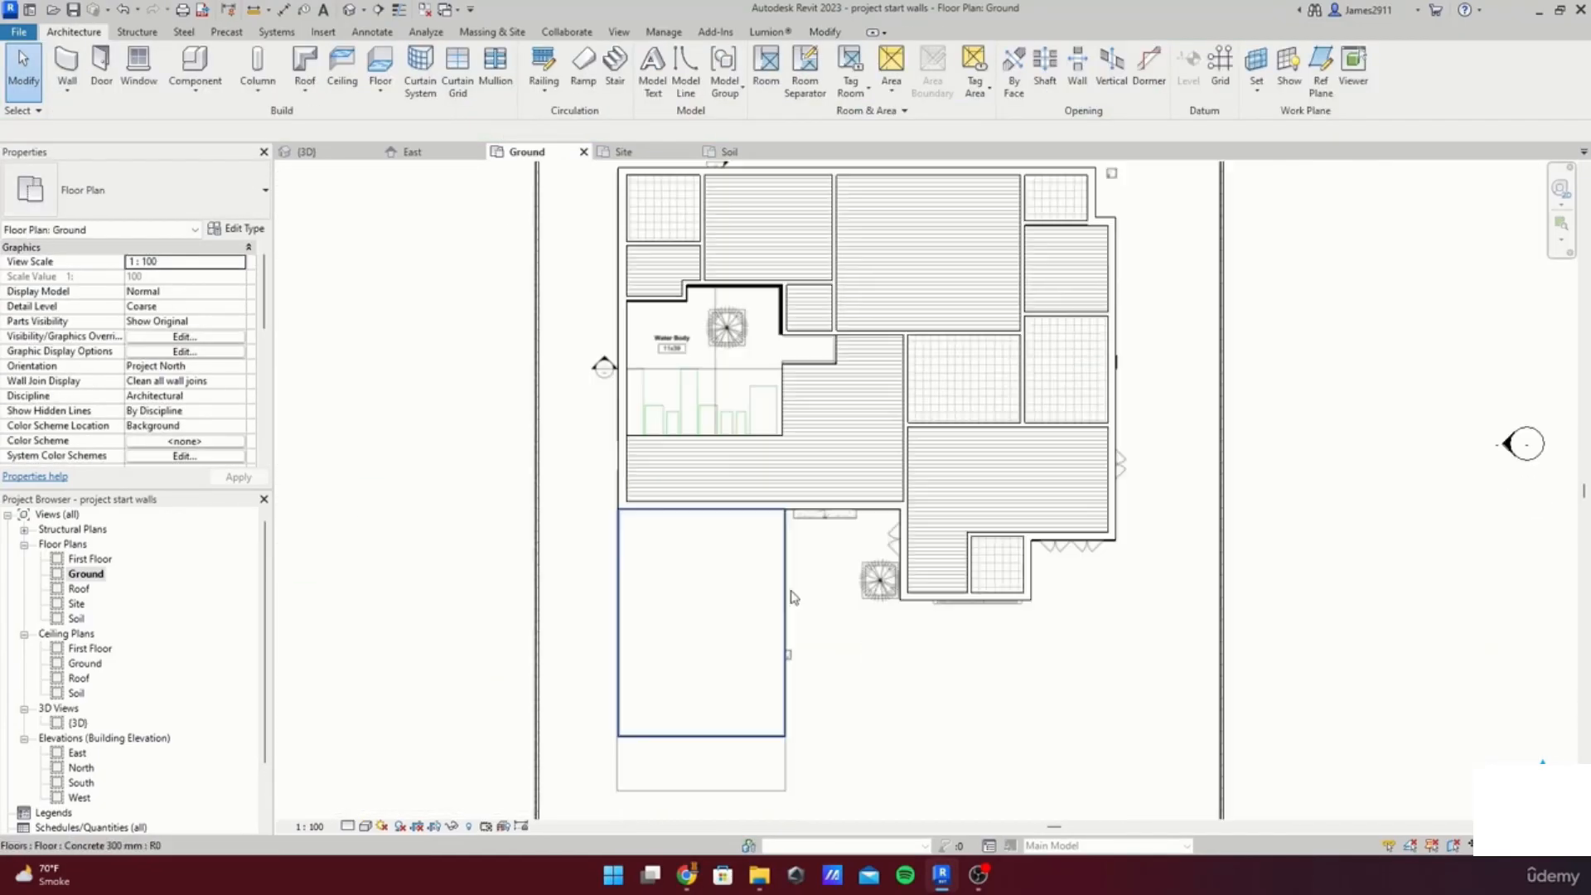
Step: Set the surface foreground pattern of the car parking floor's Concrete, Cast In Situ material to Concrete
{"action": "left_click", "coordinate": [791, 593]}
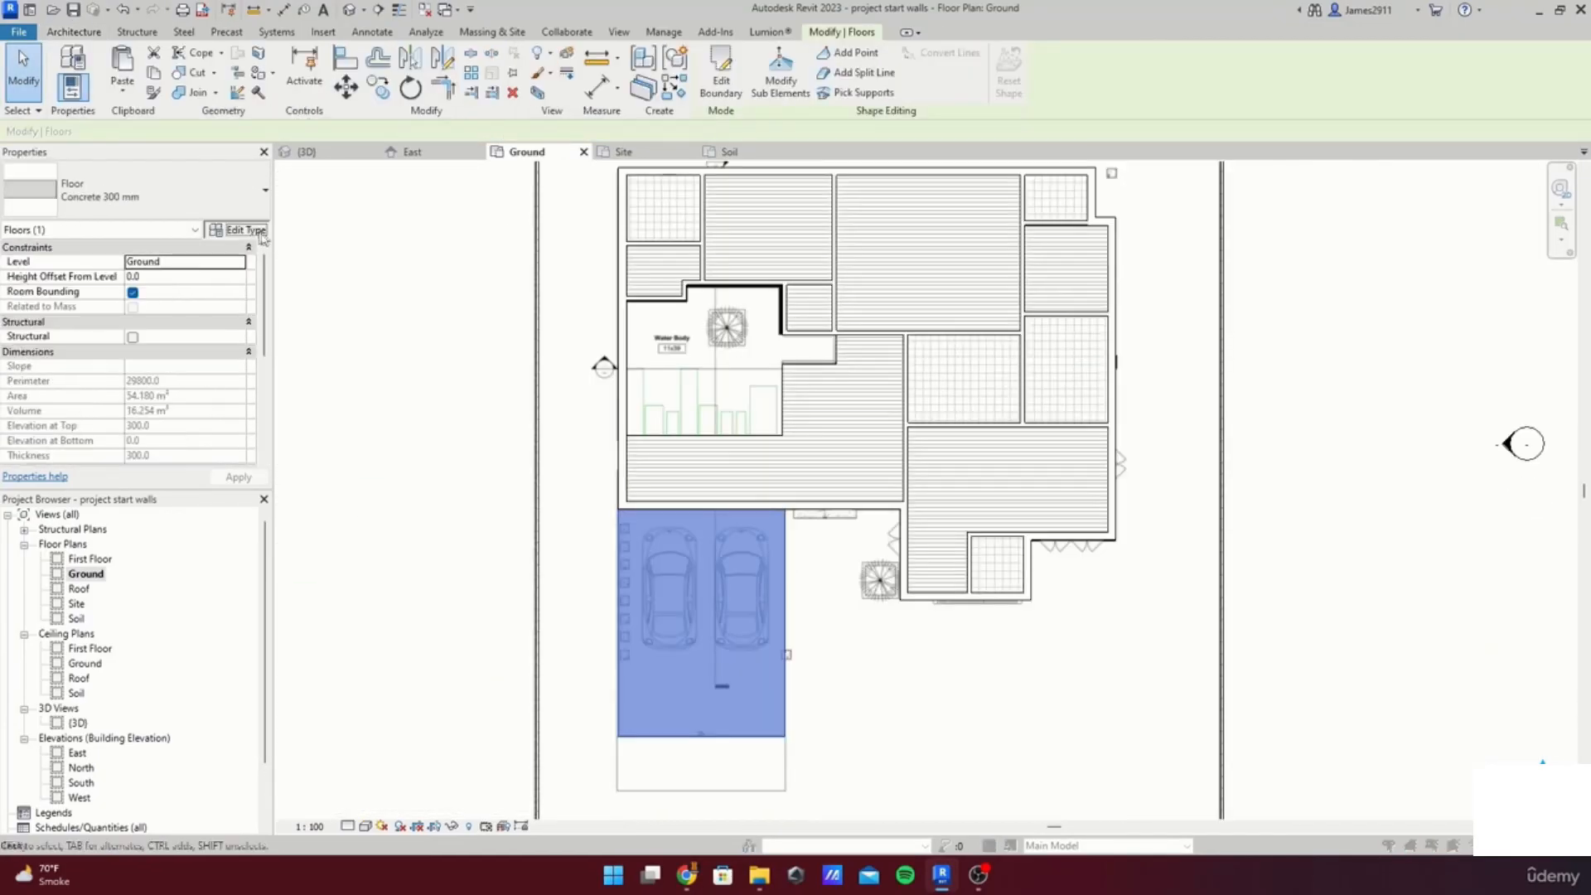
{"action": "left_click", "coordinate": [236, 228]}
{"action": "left_click", "coordinate": [1069, 419]}
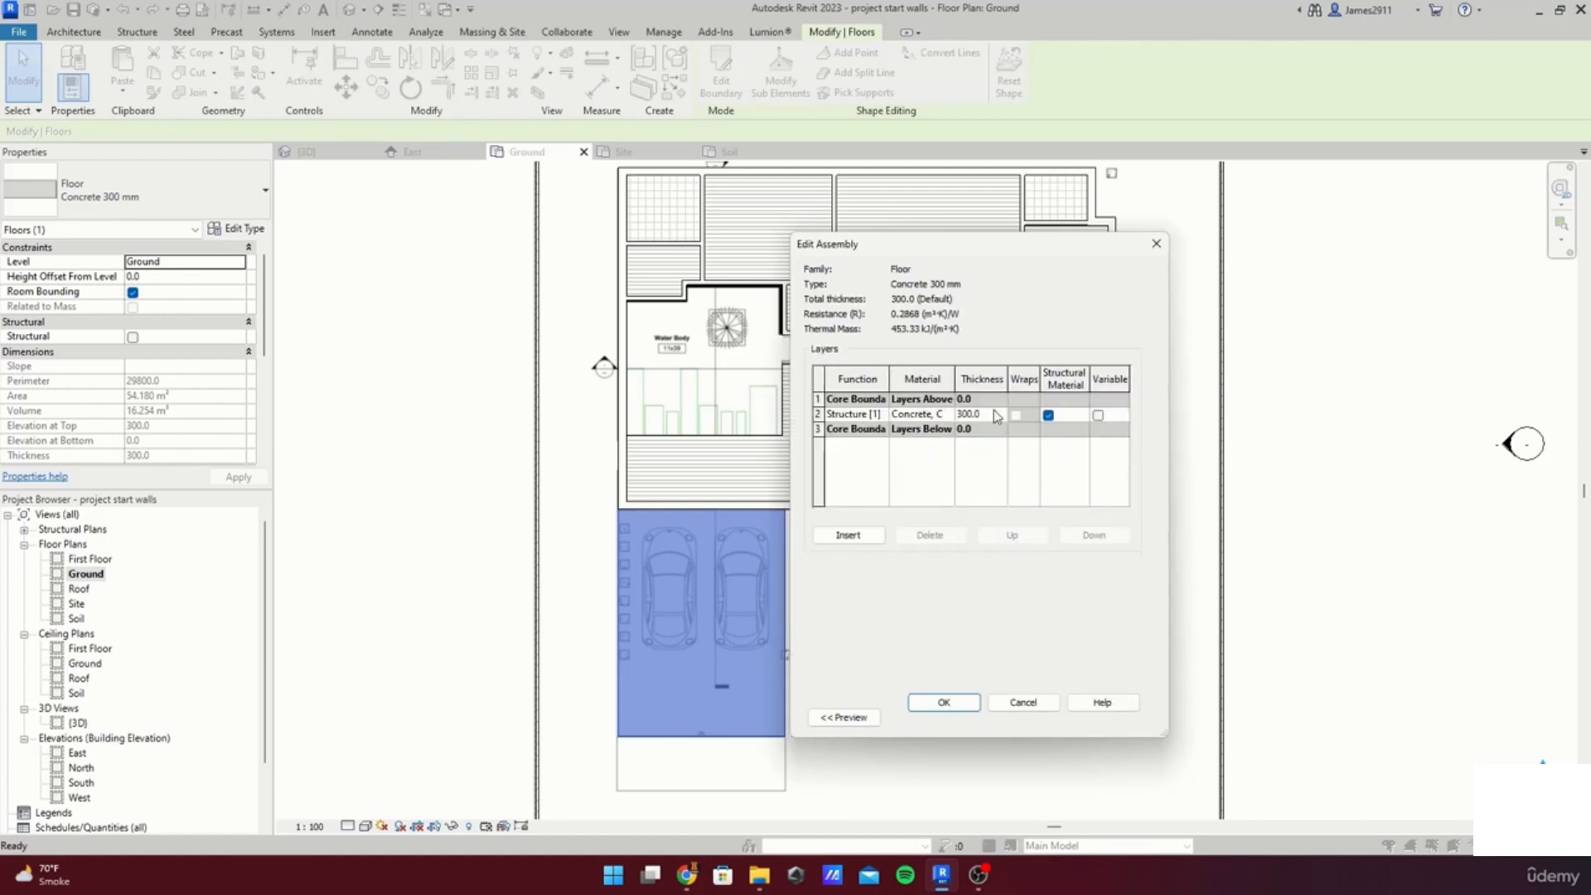
{"action": "left_click", "coordinate": [949, 416]}
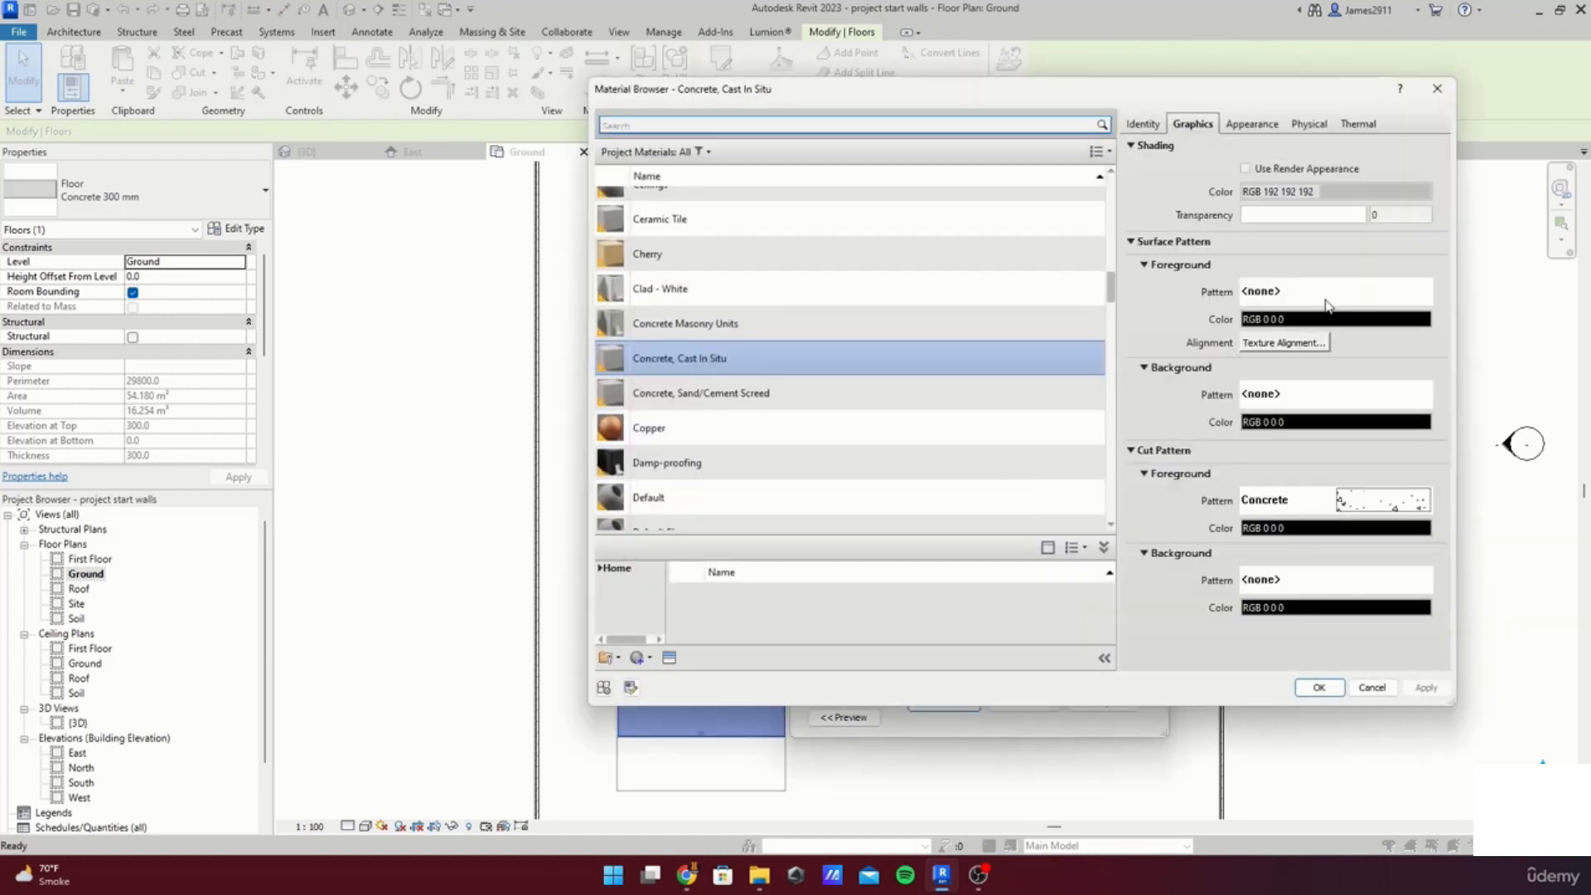
{"action": "left_click", "coordinate": [1251, 395]}
{"action": "left_click", "coordinate": [1054, 433]}
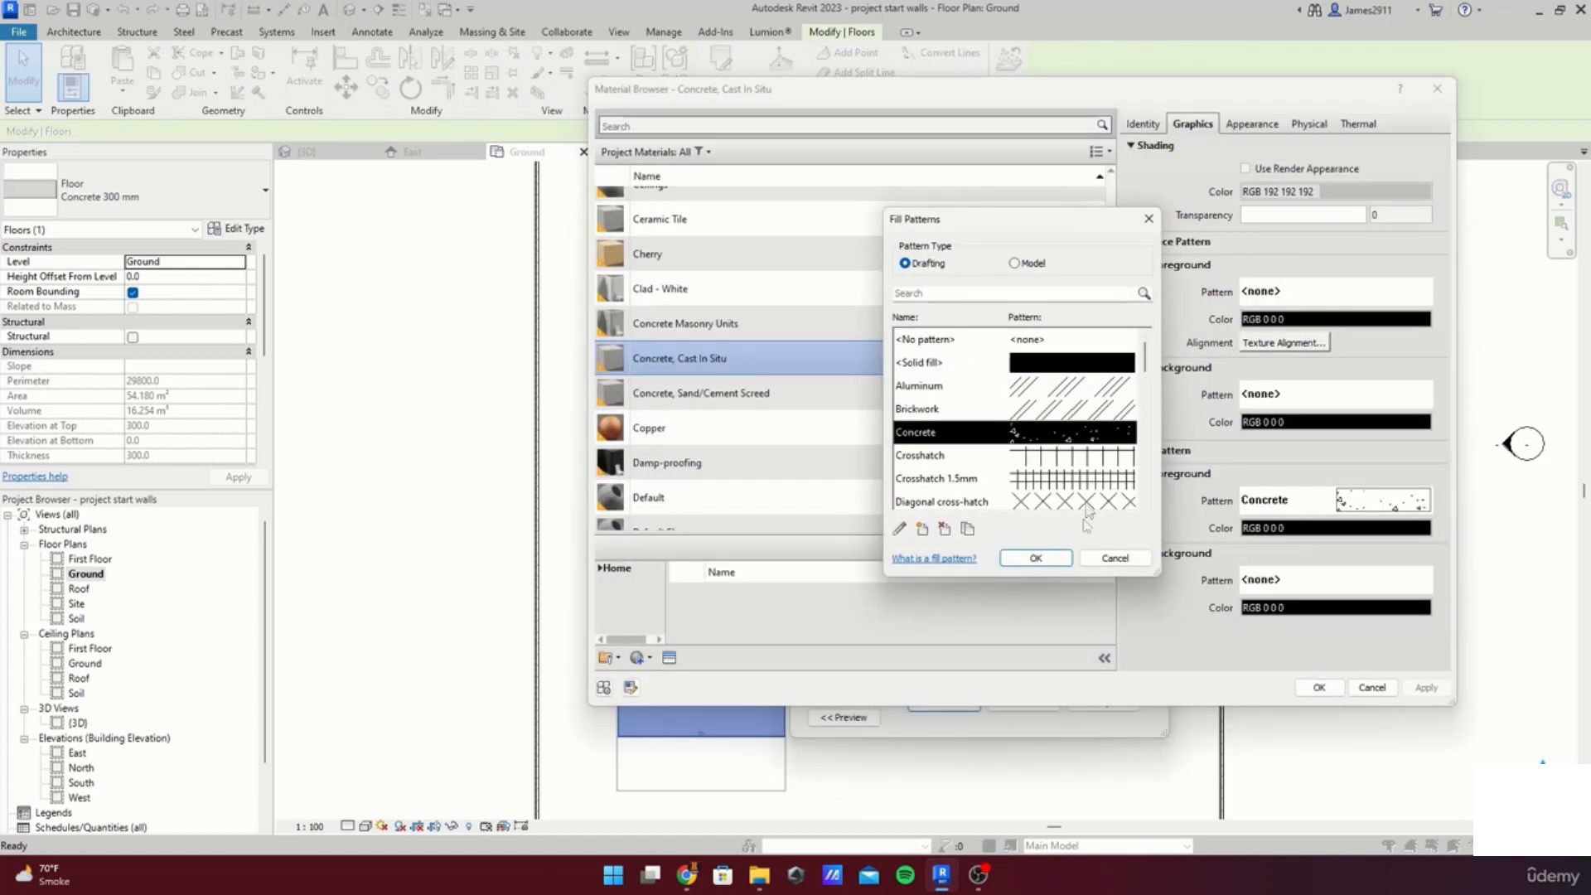
{"action": "left_click", "coordinate": [1036, 559]}
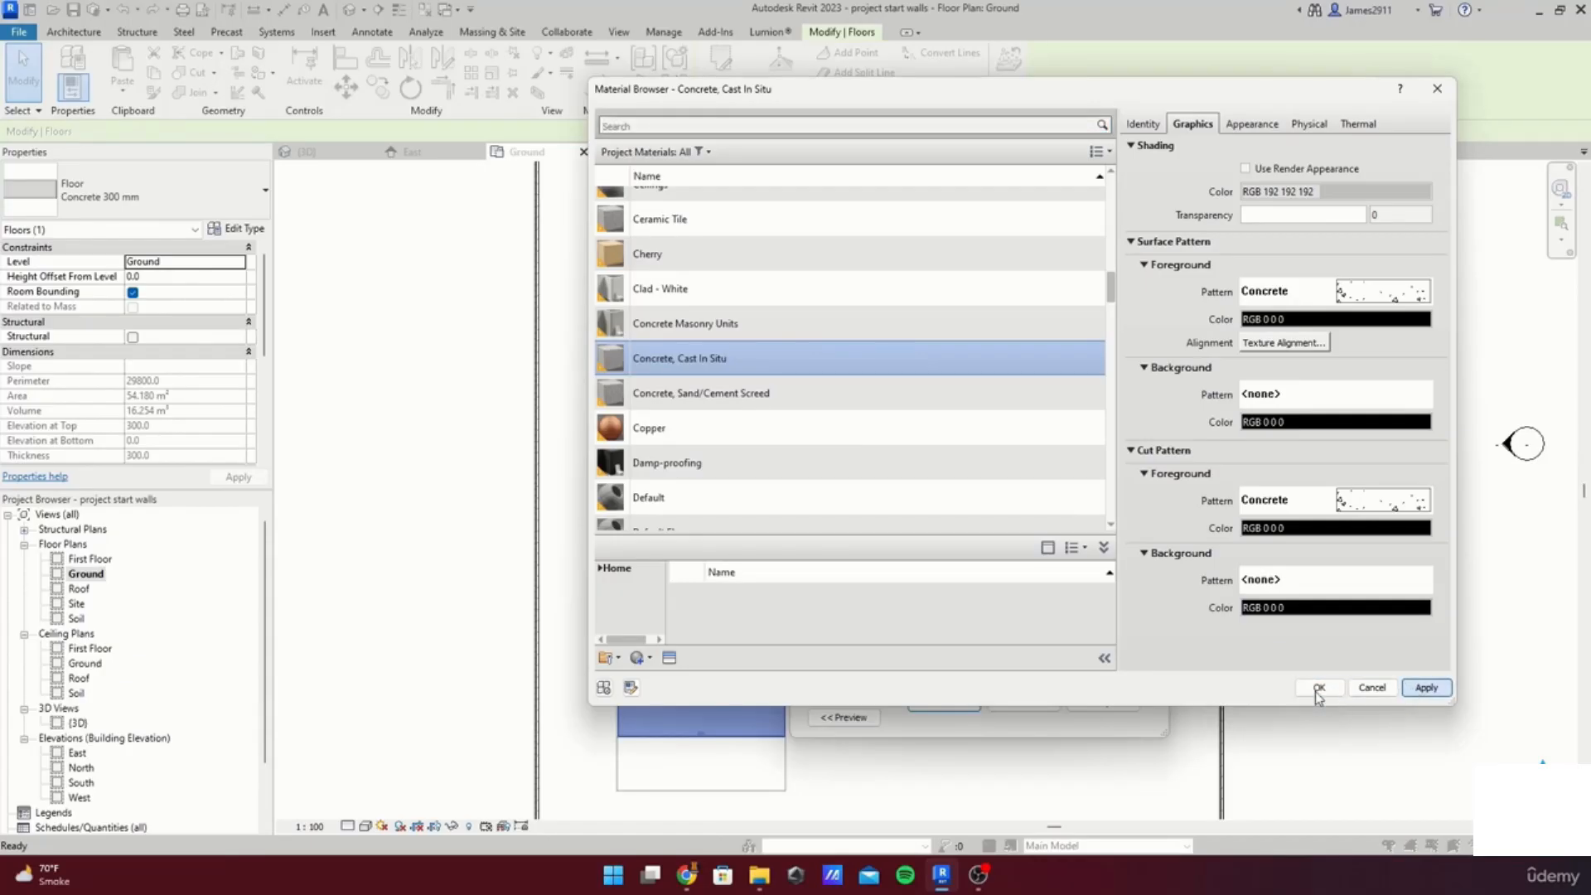
{"action": "left_click", "coordinate": [1319, 687]}
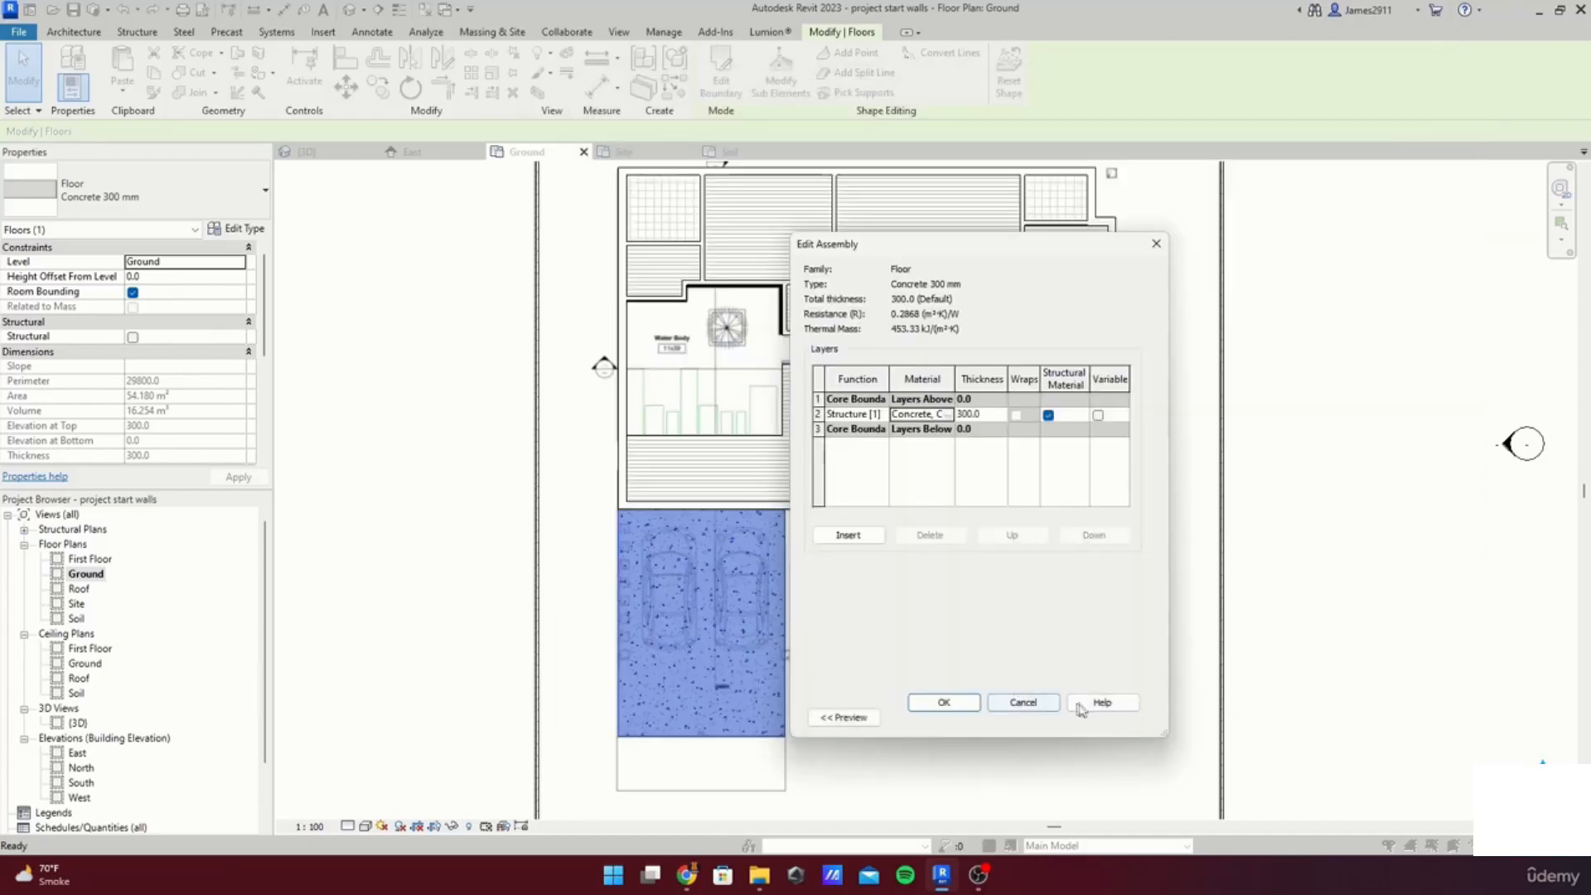
{"action": "left_click", "coordinate": [943, 702]}
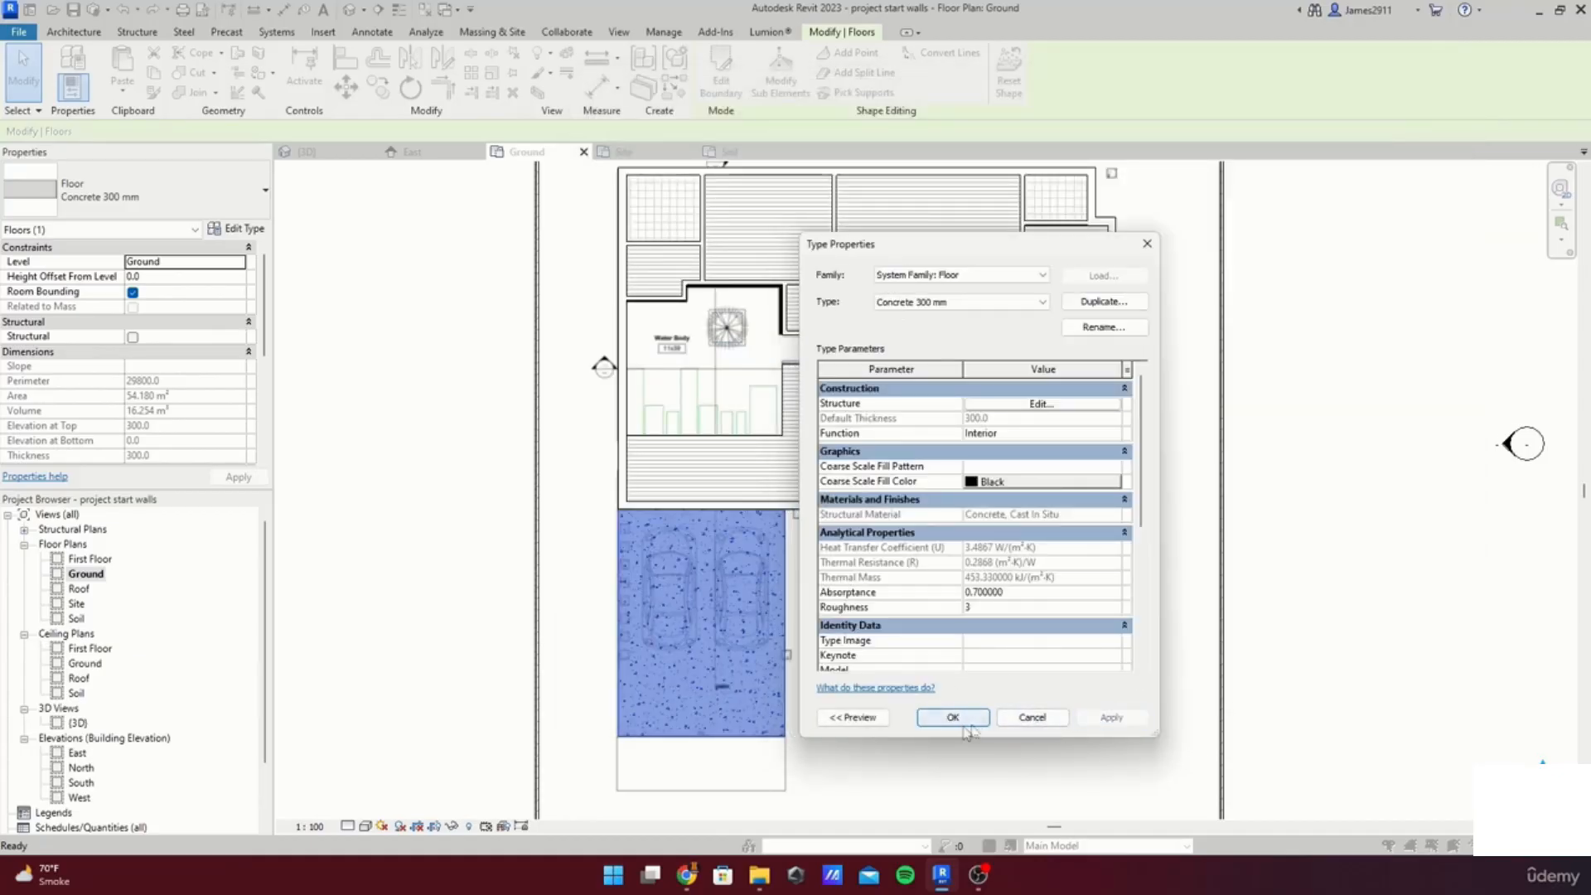
{"action": "left_click", "coordinate": [953, 718]}
Step: Start a Concrete 300 mm floor sketch on the Ground plan and attempt to finish it while still empty
{"action": "left_click", "coordinate": [1364, 633]}
{"action": "scroll", "coordinate": [812, 414], "scroll_direction": "up", "scroll_amount": 5}
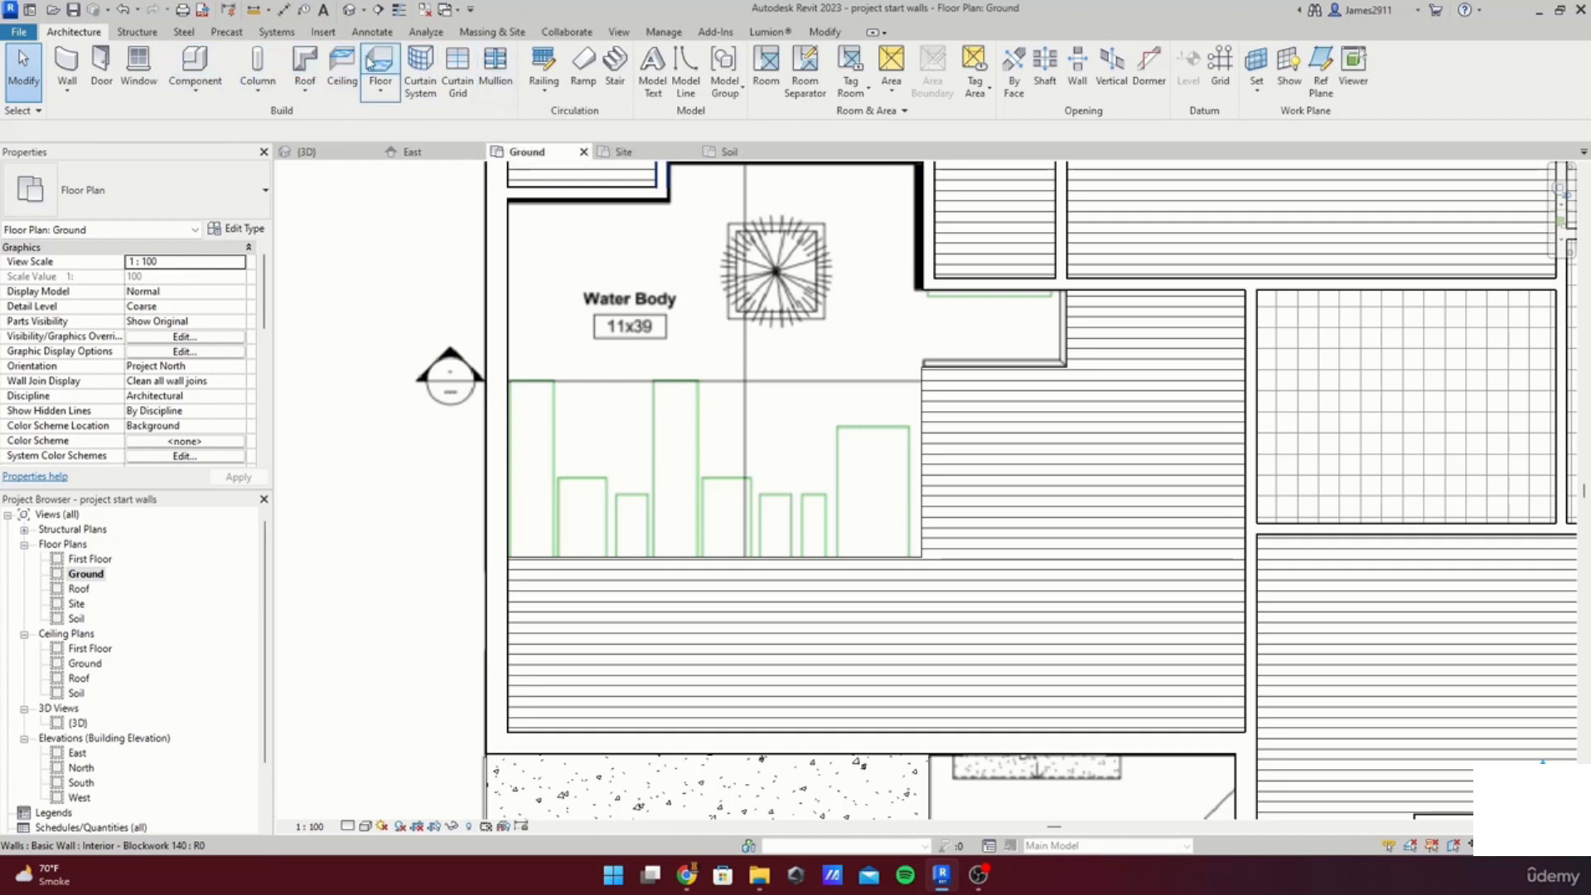
{"action": "left_click", "coordinate": [380, 65]}
{"action": "scroll", "coordinate": [706, 461], "scroll_direction": "down", "scroll_amount": 3}
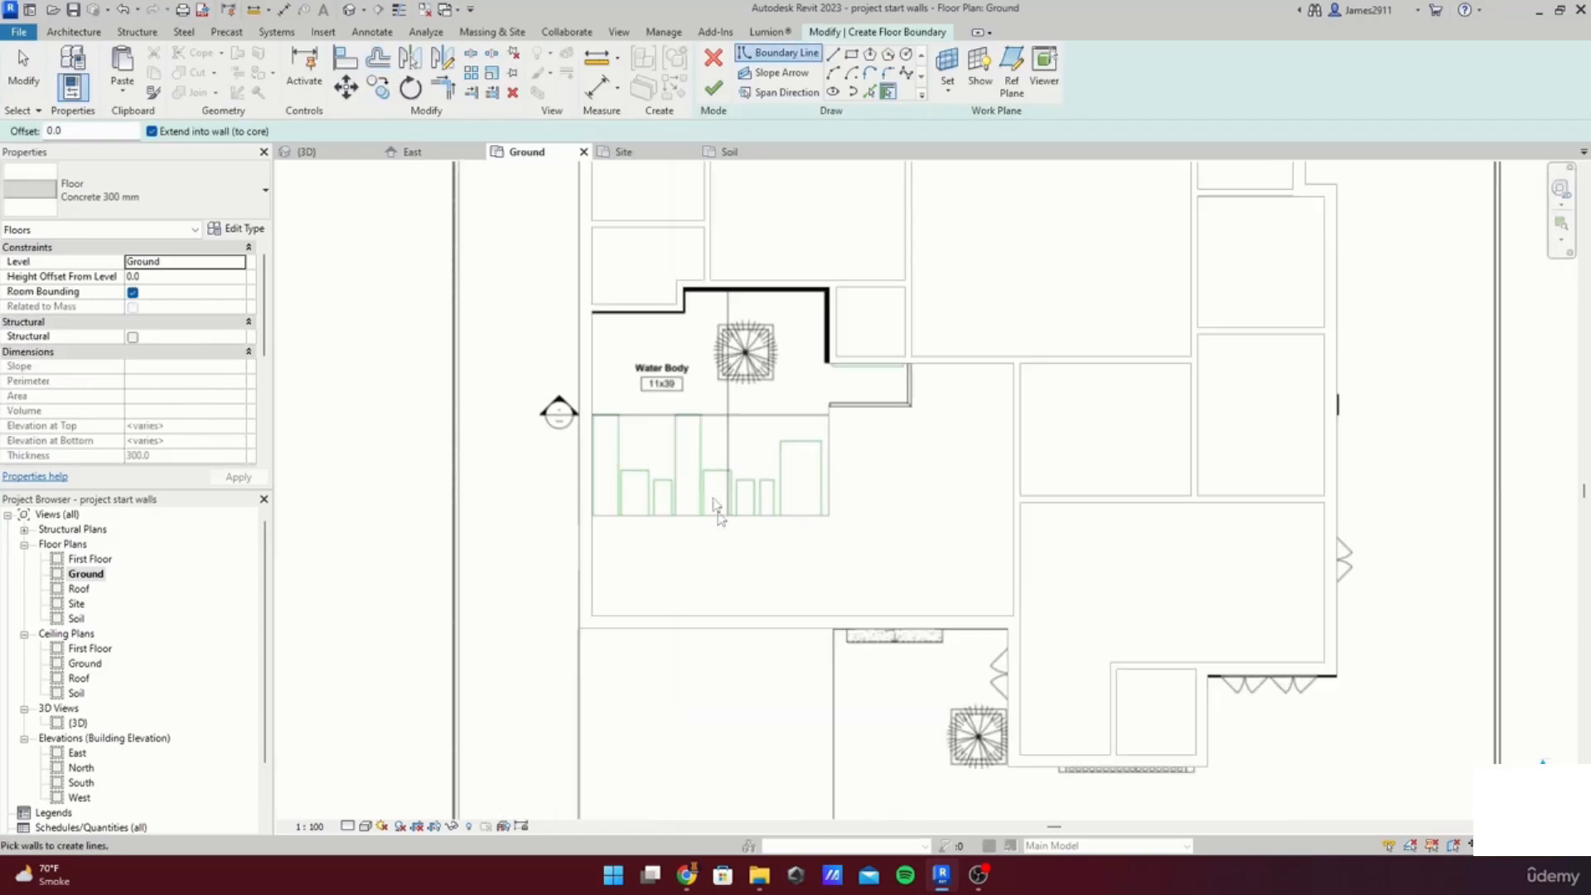
{"action": "middle_click_drag", "start_coordinate": [721, 511], "coordinate": [698, 315]}
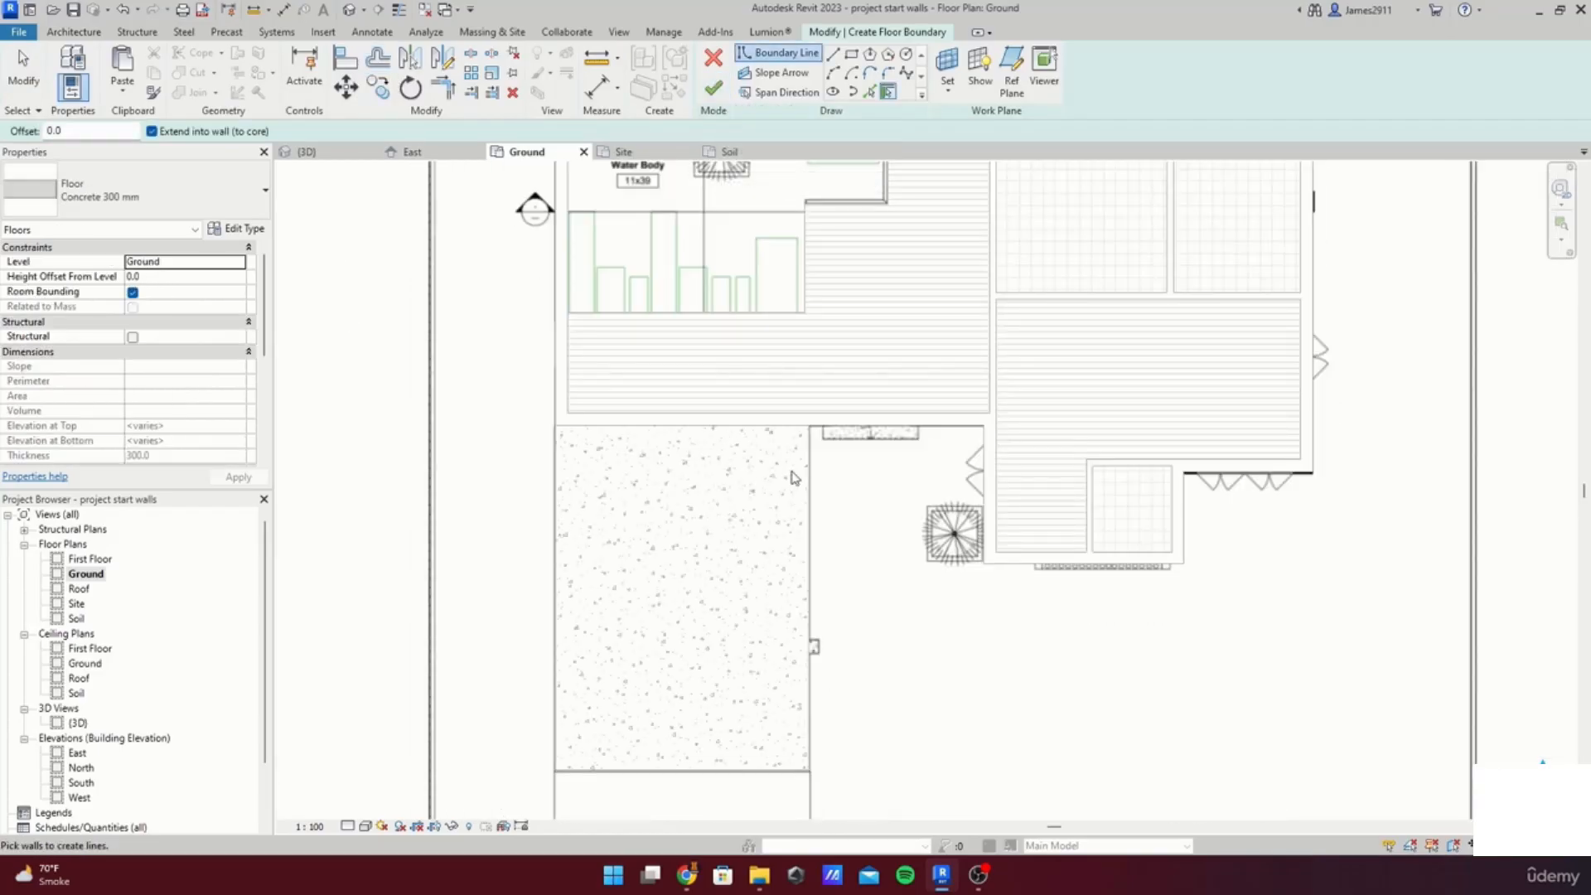
{"action": "middle_click_drag", "start_coordinate": [783, 485], "coordinate": [791, 584]}
{"action": "left_click", "coordinate": [726, 89]}
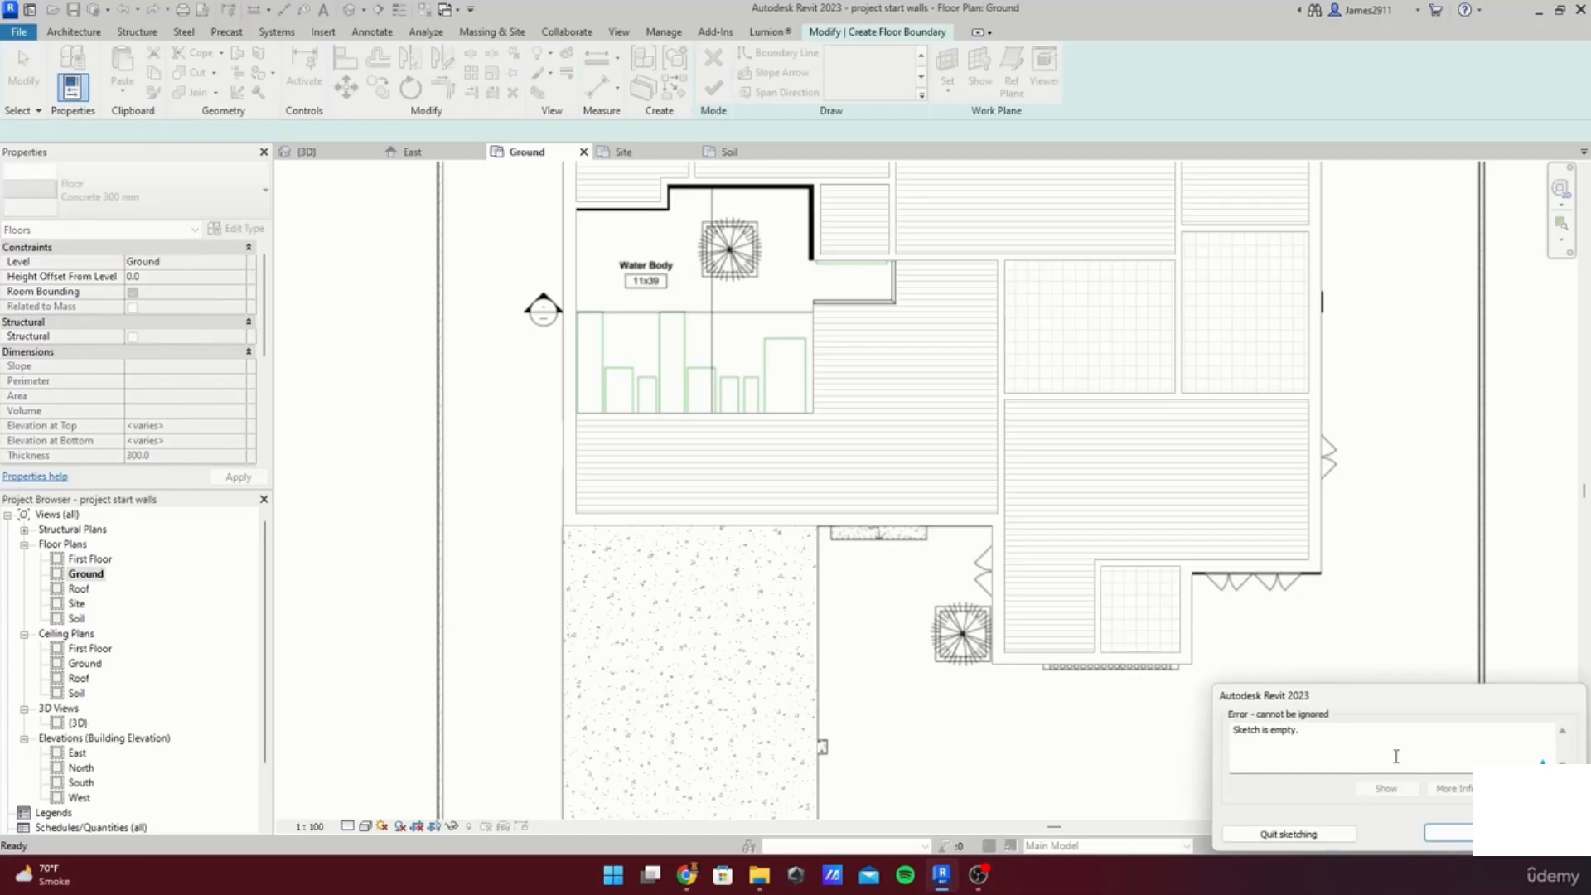
{"action": "left_click", "coordinate": [1458, 837]}
Step: Sketch a closed chain of boundary lines tracing the stepped planter outline below the water body
{"action": "left_click", "coordinate": [834, 55]}
{"action": "scroll", "coordinate": [602, 352], "scroll_direction": "up", "scroll_amount": 5}
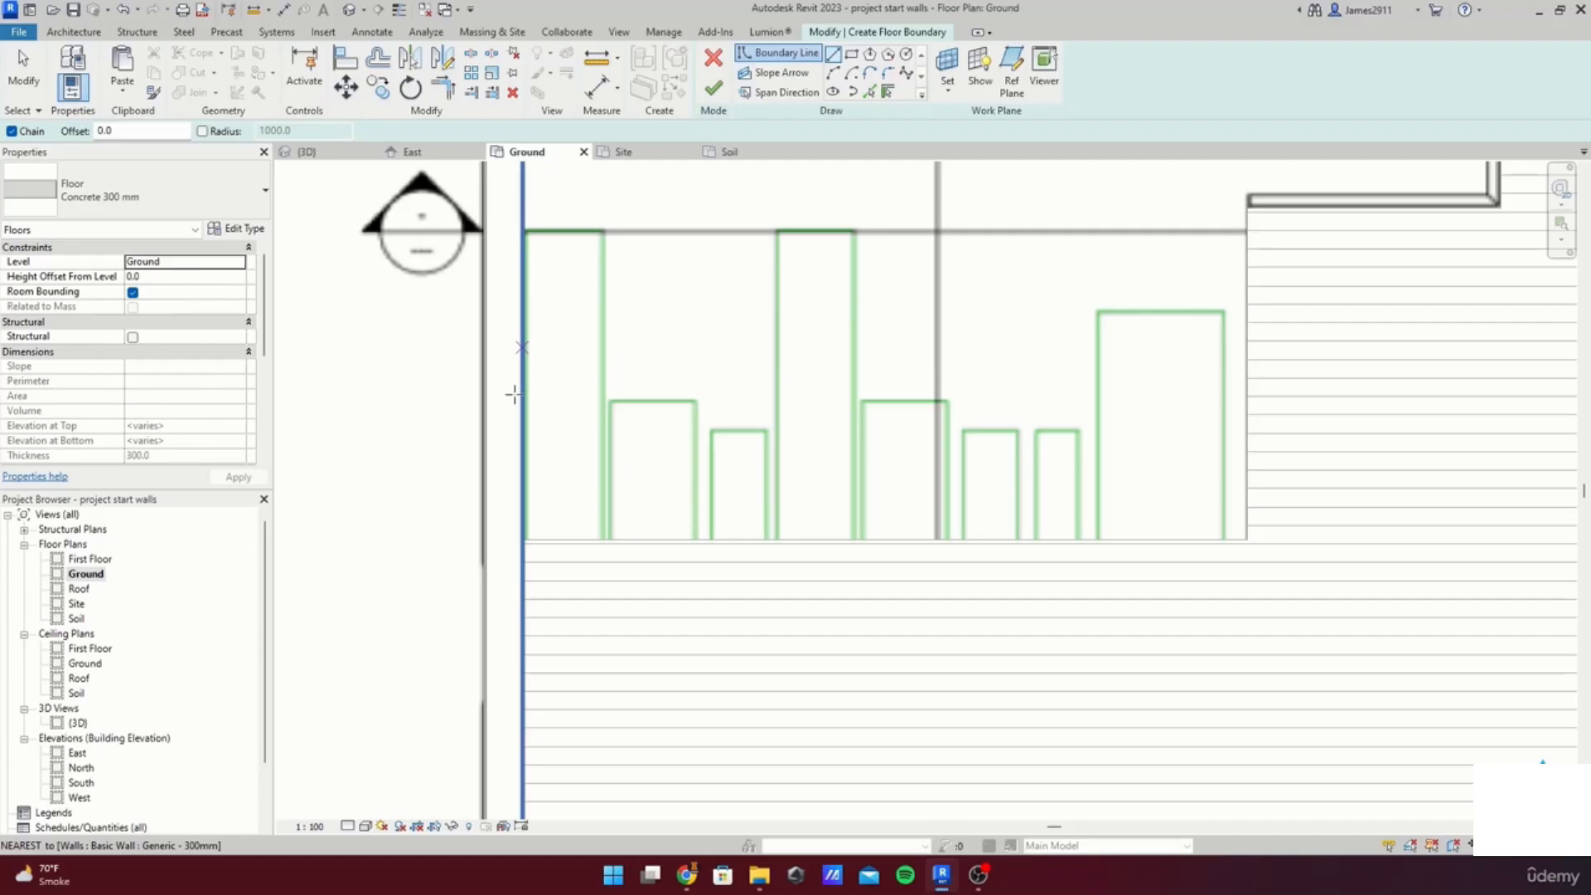
{"action": "left_click", "coordinate": [522, 539]}
{"action": "left_click", "coordinate": [522, 232]}
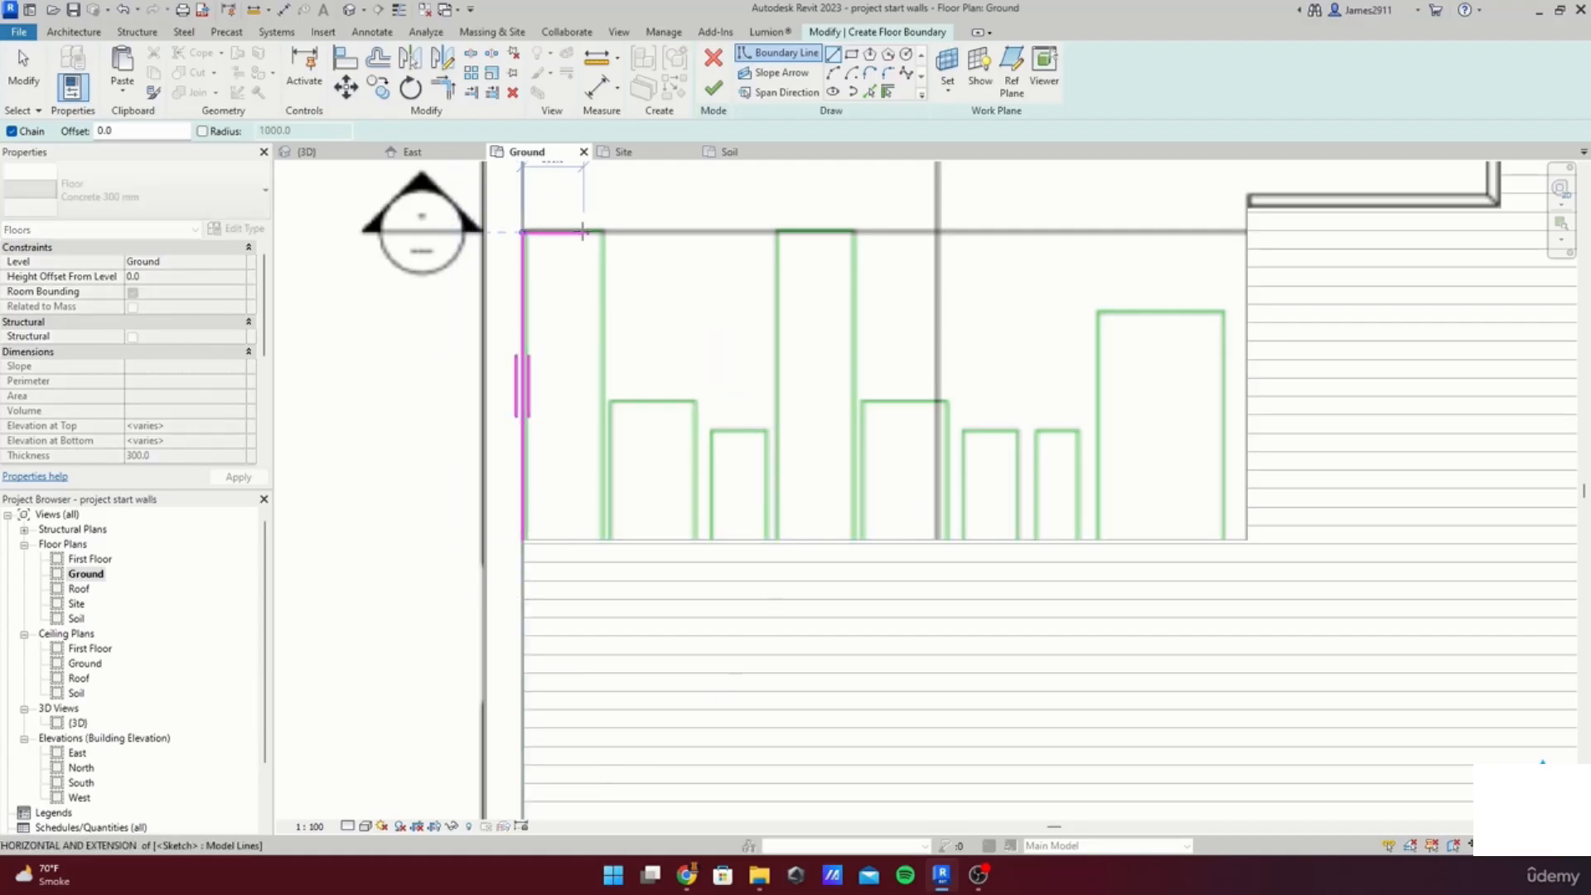
{"action": "left_click", "coordinate": [608, 232]}
{"action": "left_click", "coordinate": [609, 404]}
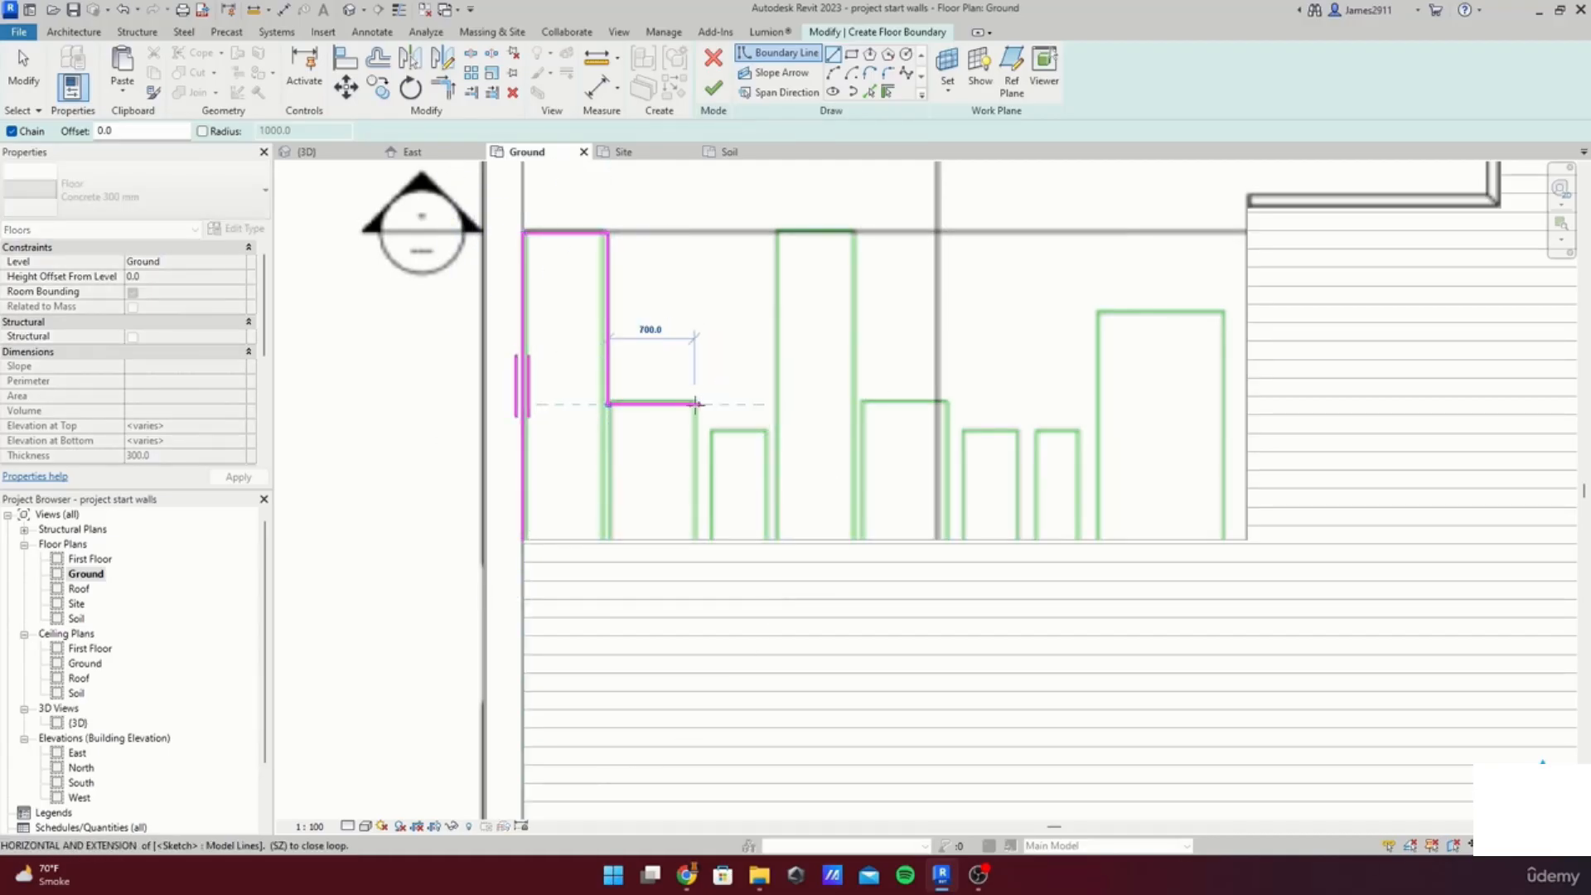
{"action": "left_click", "coordinate": [694, 404]}
{"action": "left_click", "coordinate": [695, 440]}
{"action": "left_click", "coordinate": [779, 440]}
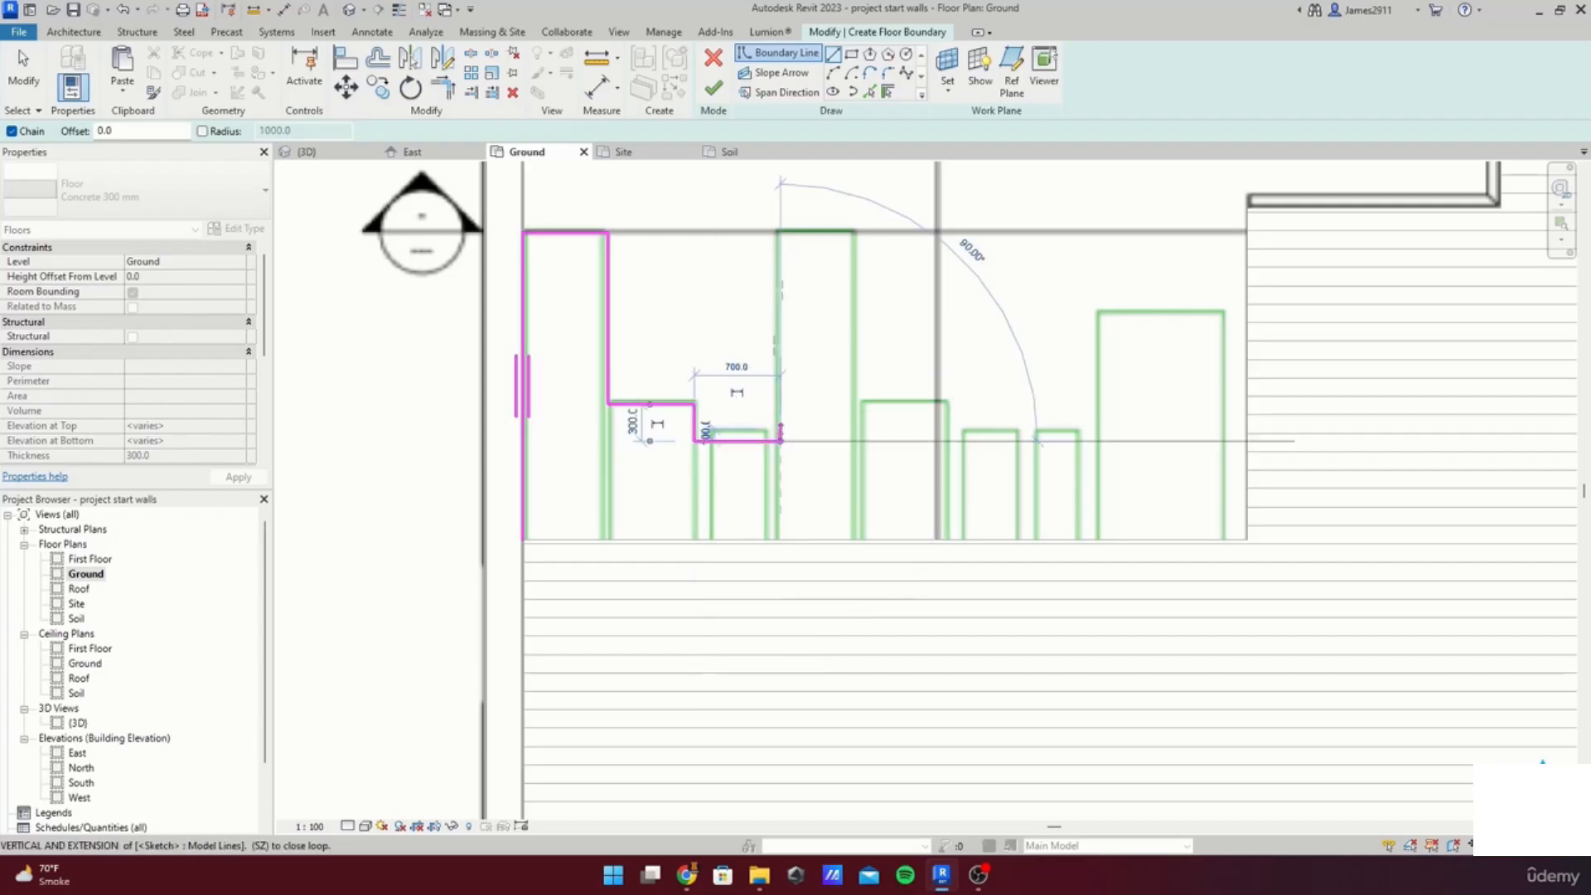
{"action": "left_click", "coordinate": [779, 232]}
{"action": "left_click", "coordinate": [853, 232]}
{"action": "left_click", "coordinate": [854, 404]}
{"action": "left_click", "coordinate": [940, 403]}
{"action": "left_click", "coordinate": [940, 440]}
{"action": "left_click", "coordinate": [1015, 440]}
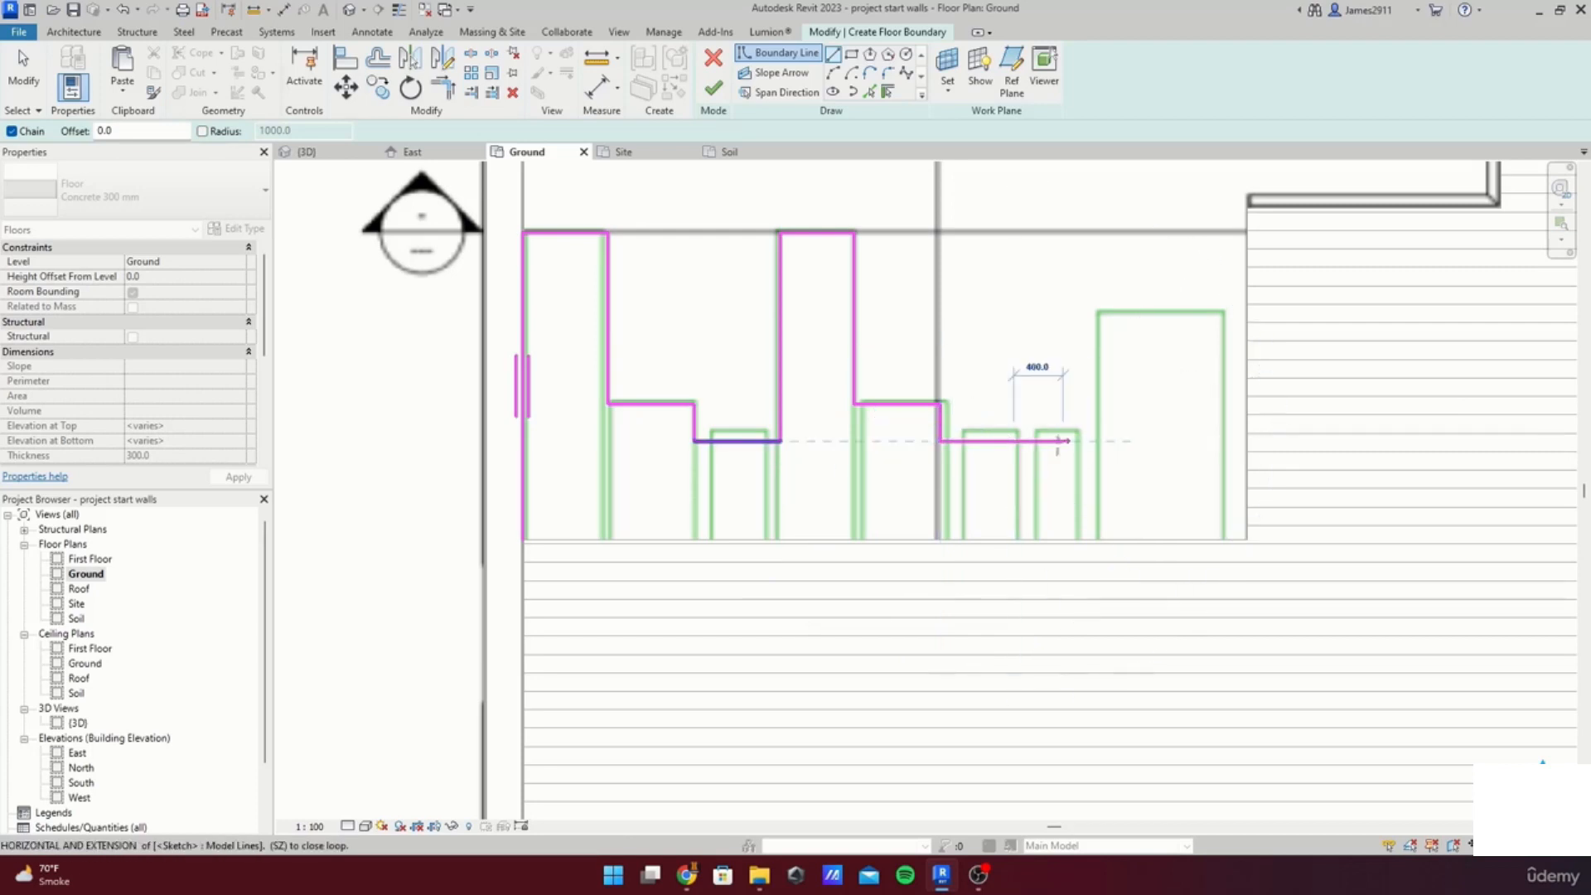
{"action": "left_click", "coordinate": [1015, 465]}
{"action": "left_click", "coordinate": [1075, 465]}
{"action": "left_click", "coordinate": [1076, 310]}
{"action": "left_click", "coordinate": [1223, 307]}
{"action": "left_click", "coordinate": [1223, 538]}
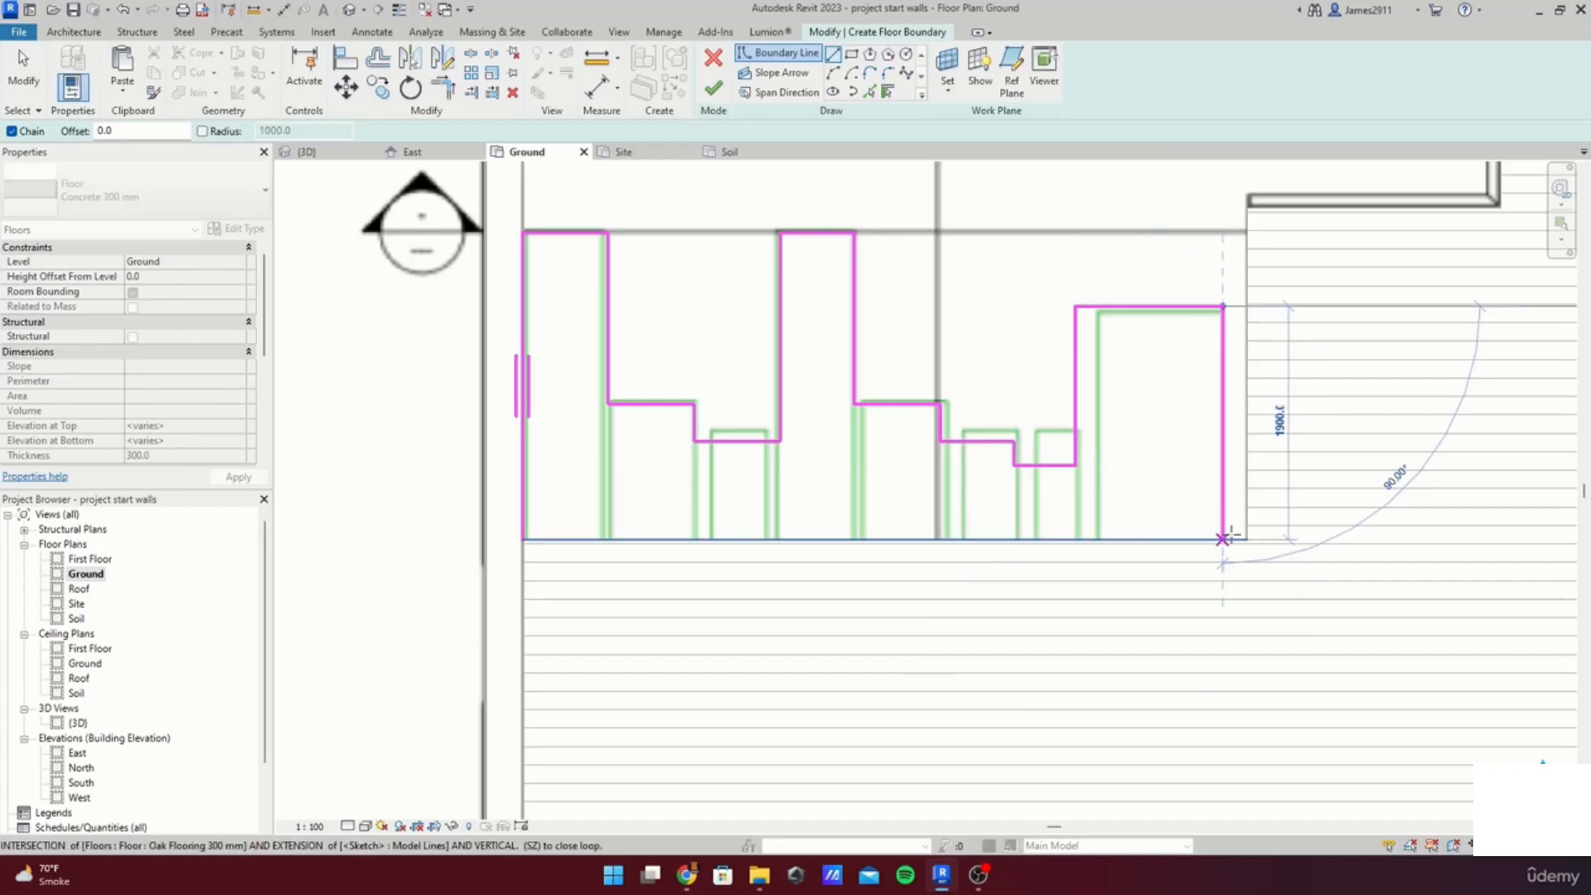
Step: Finish the concrete floor under the water body and save the project
{"action": "left_click", "coordinate": [536, 516]}
{"action": "left_click", "coordinate": [713, 89]}
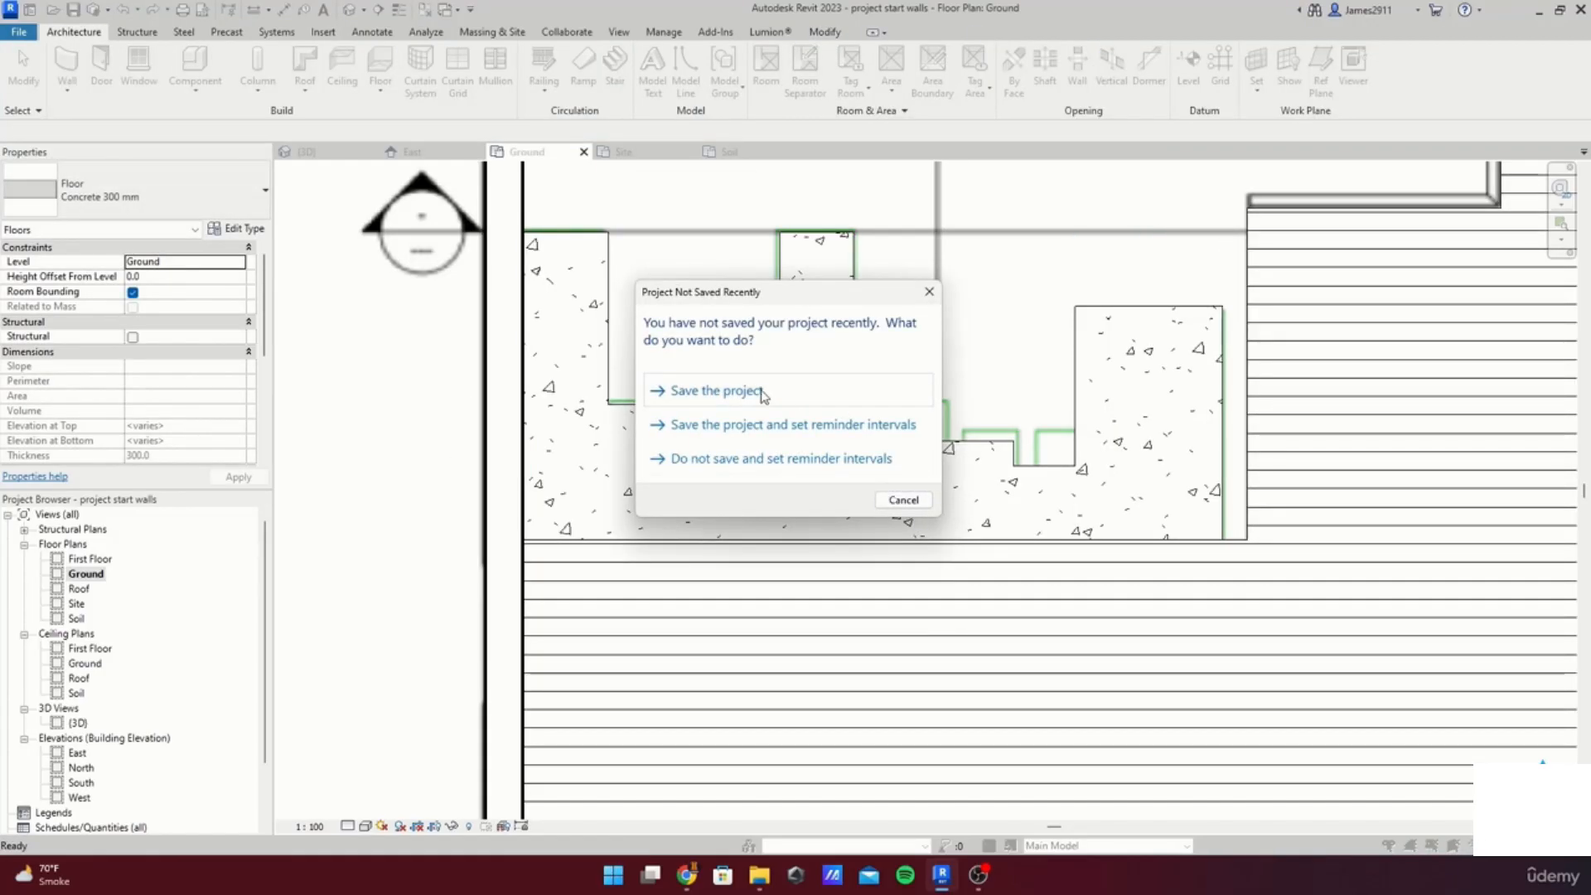
{"action": "left_click", "coordinate": [834, 396]}
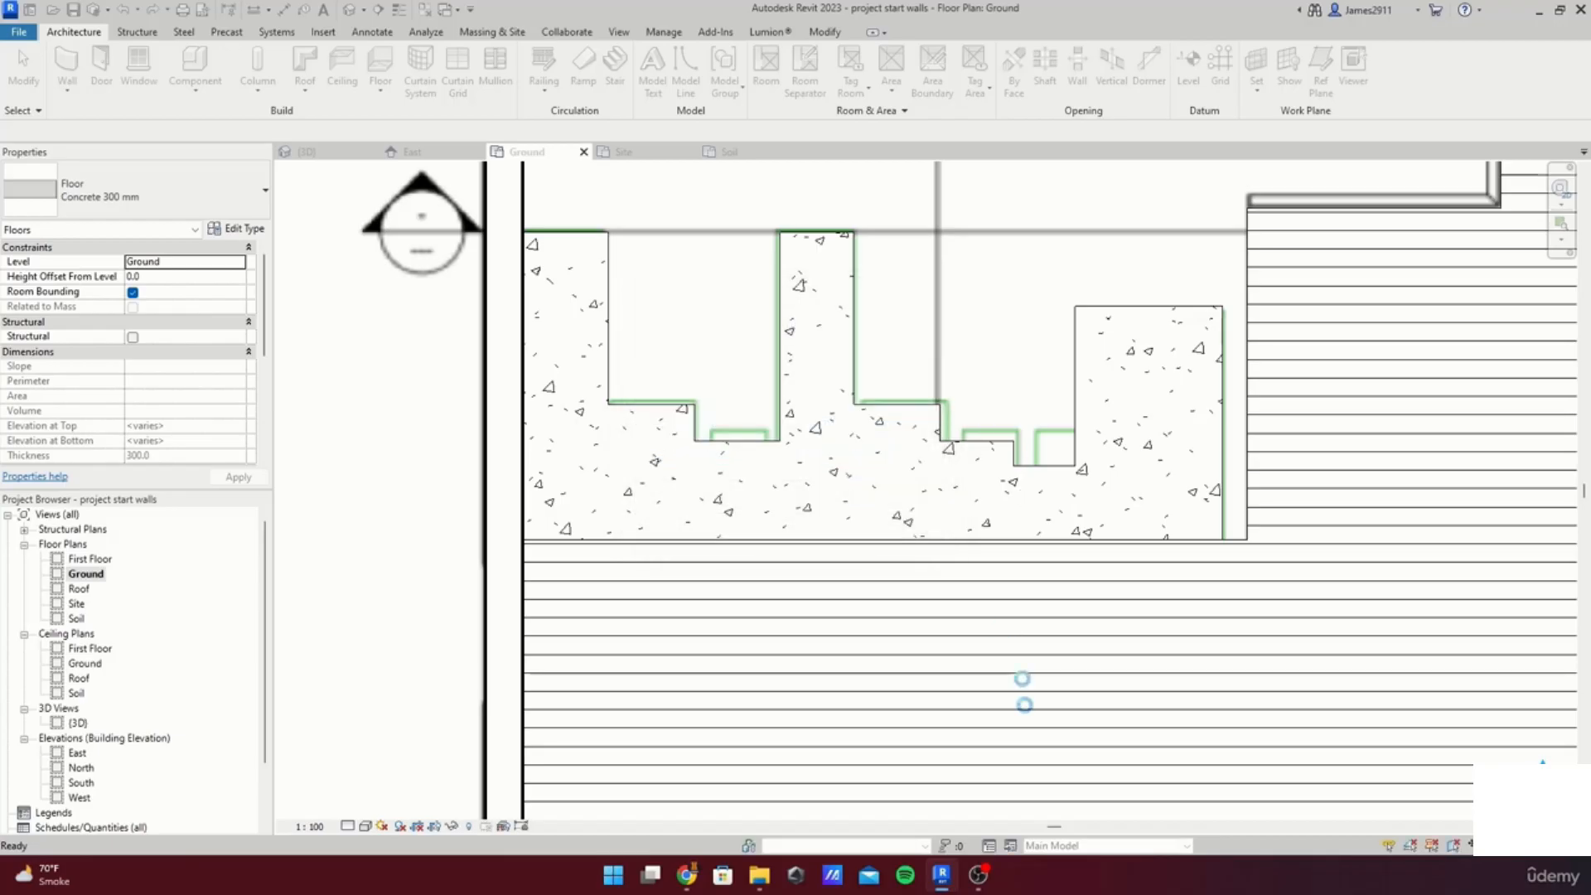
Step: Open the First Floor plan view and review its view properties
{"action": "scroll", "coordinate": [912, 659], "scroll_direction": "down", "scroll_amount": 3}
{"action": "left_click", "coordinate": [632, 567]}
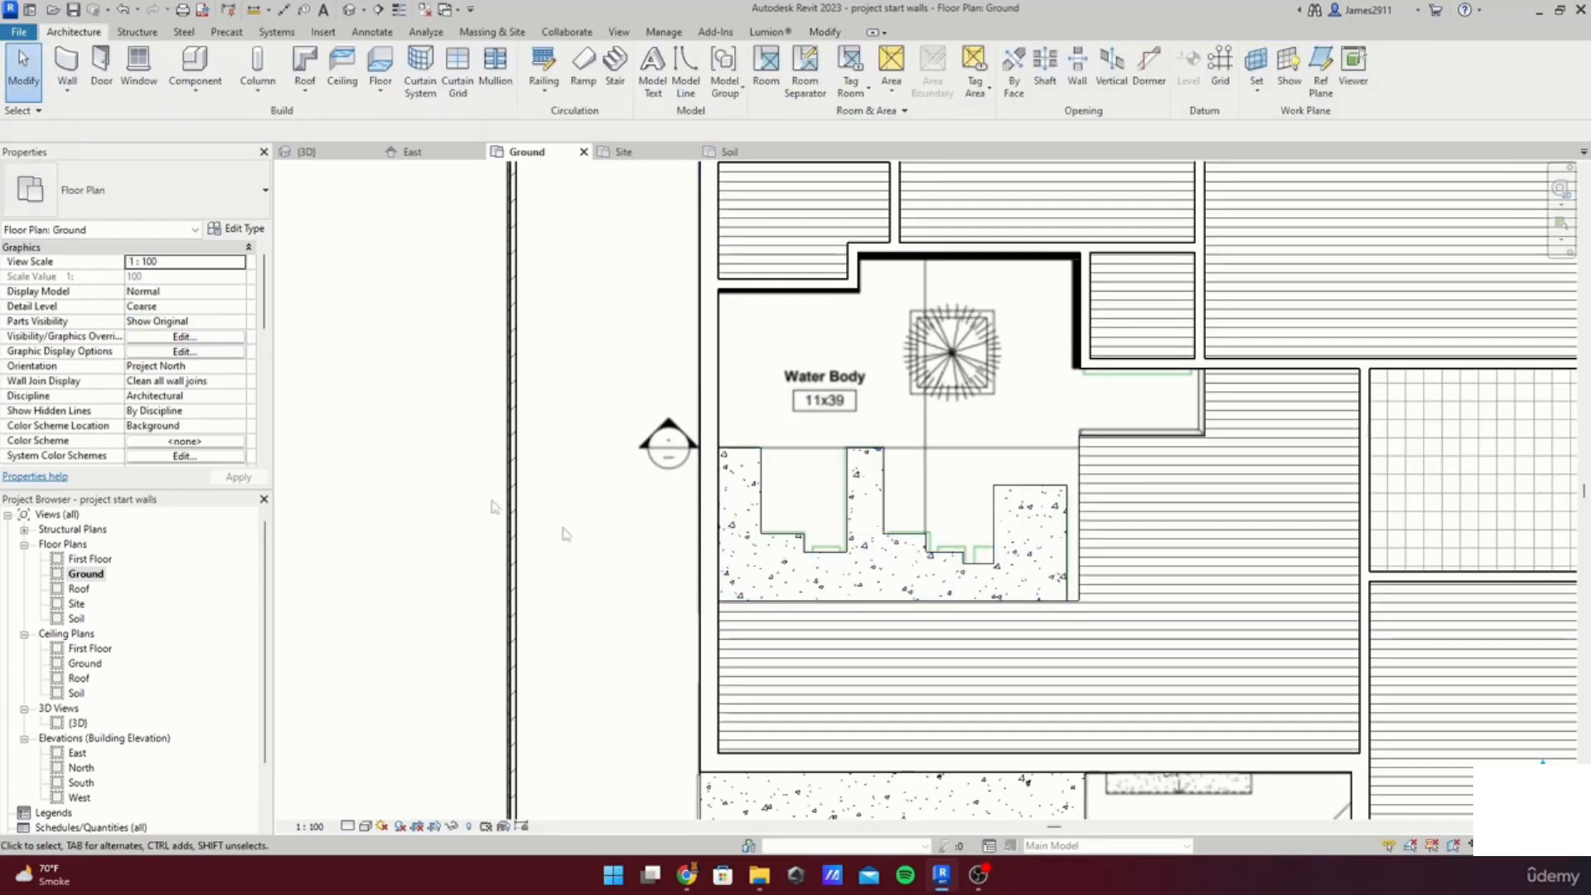
{"action": "scroll", "coordinate": [831, 638], "scroll_direction": "down", "scroll_amount": 4}
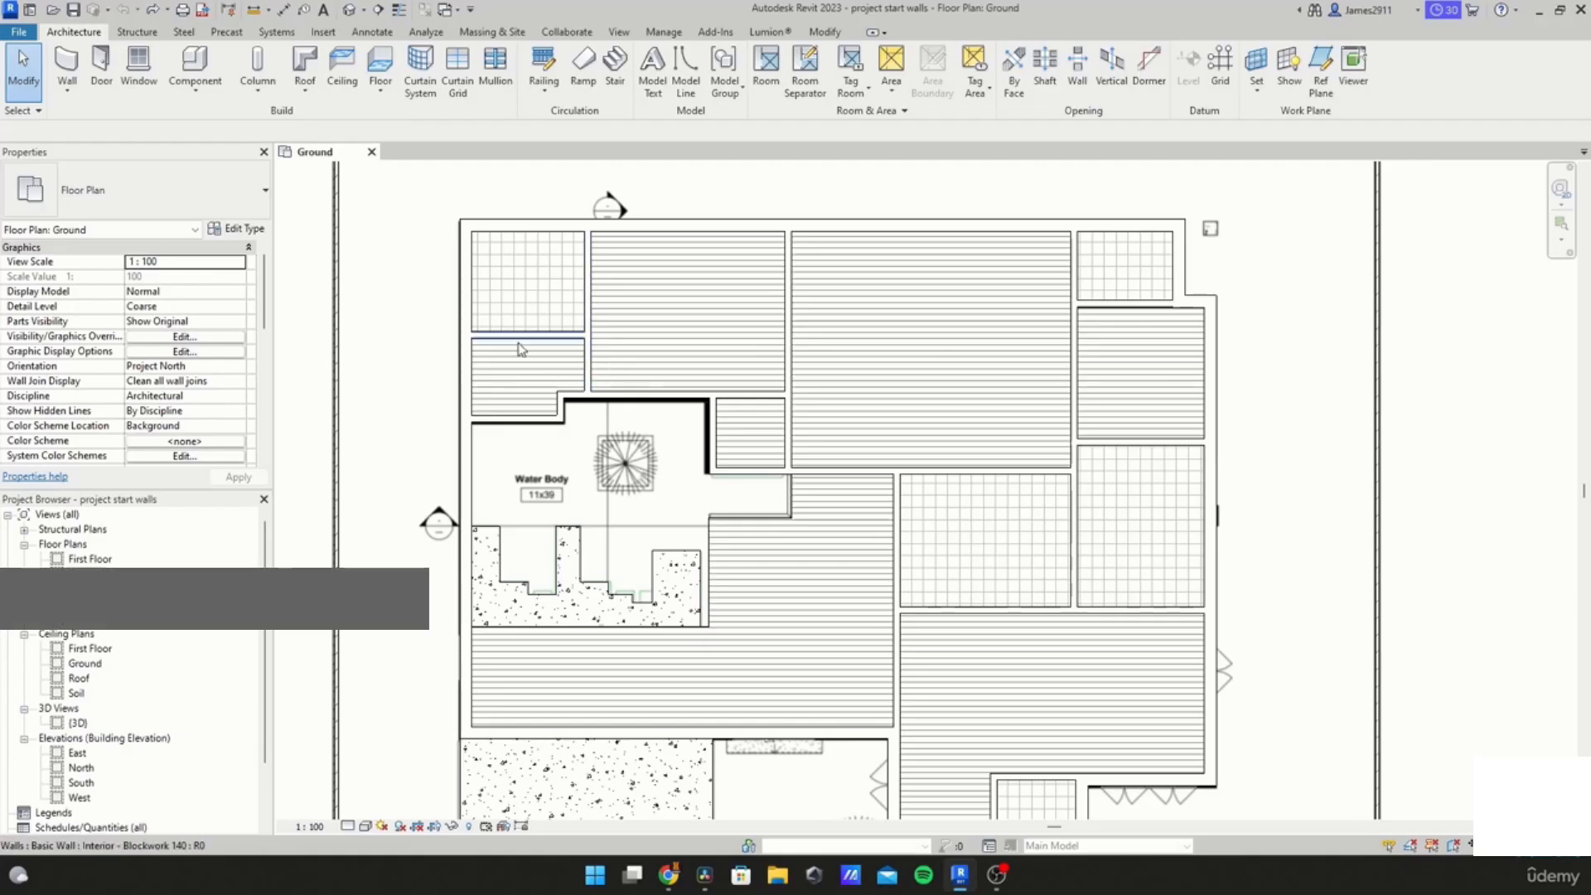
{"action": "double_click", "coordinate": [91, 559]}
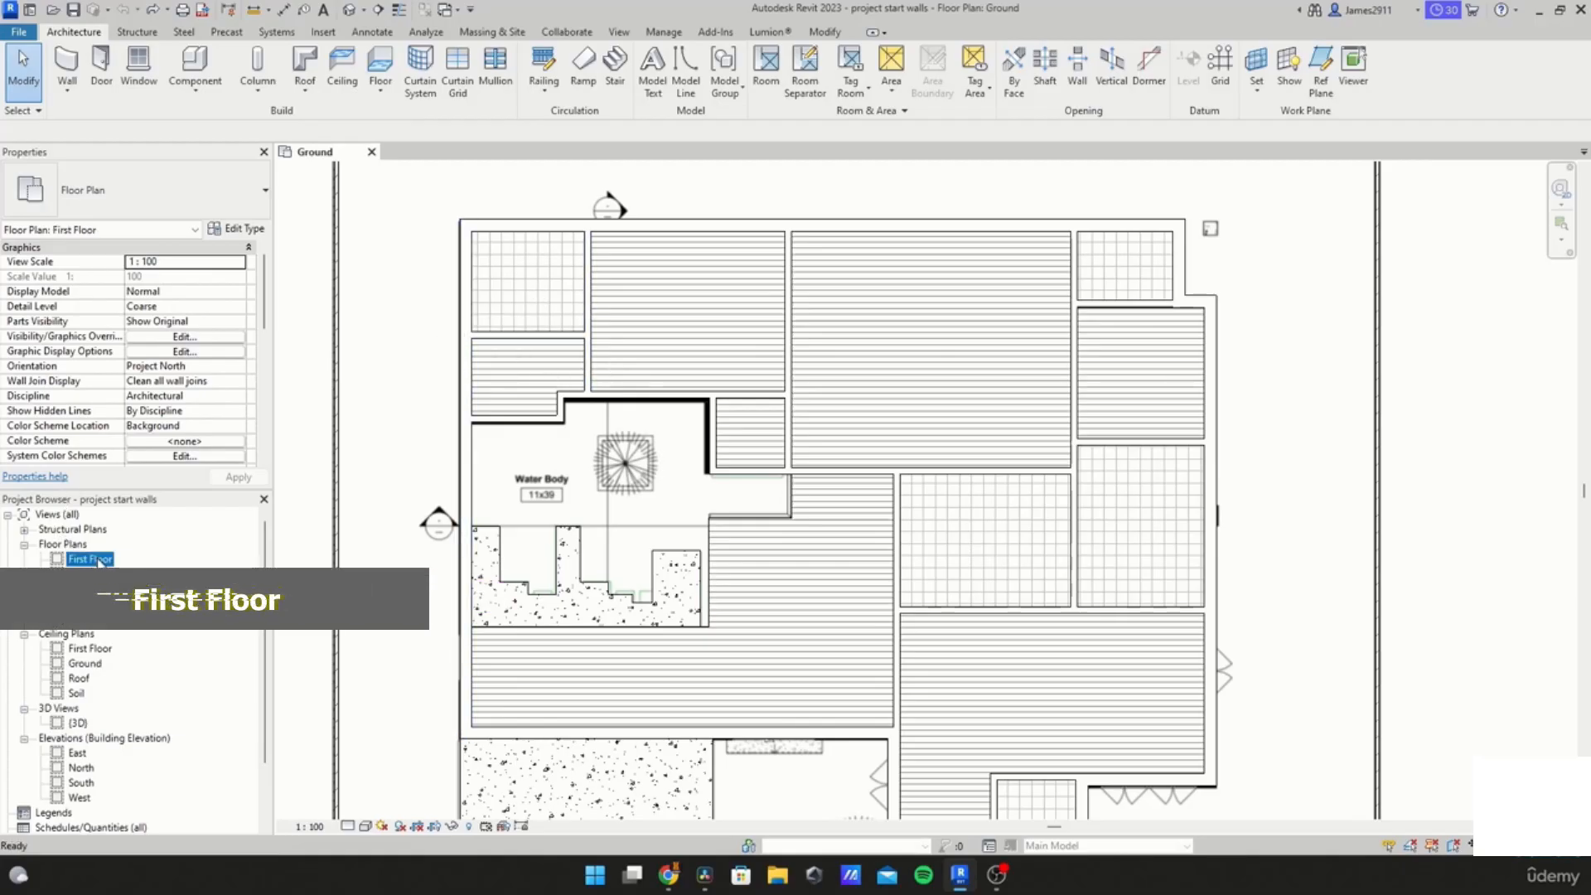
{"action": "scroll", "coordinate": [796, 426], "scroll_direction": "down", "scroll_amount": 3}
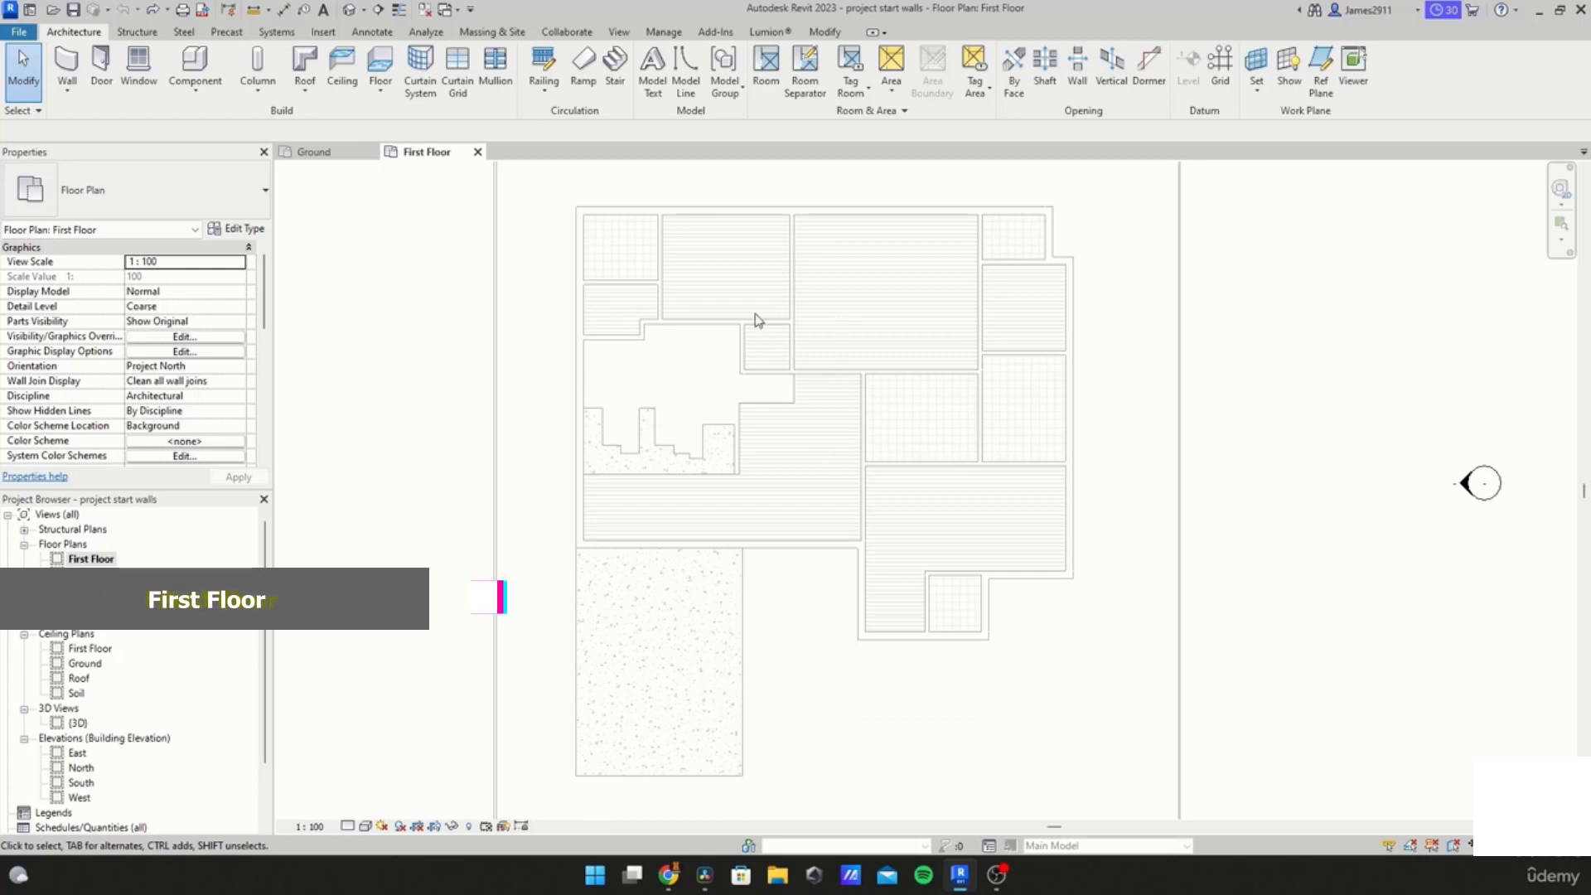
{"action": "scroll", "coordinate": [870, 355], "scroll_direction": "down", "scroll_amount": 1}
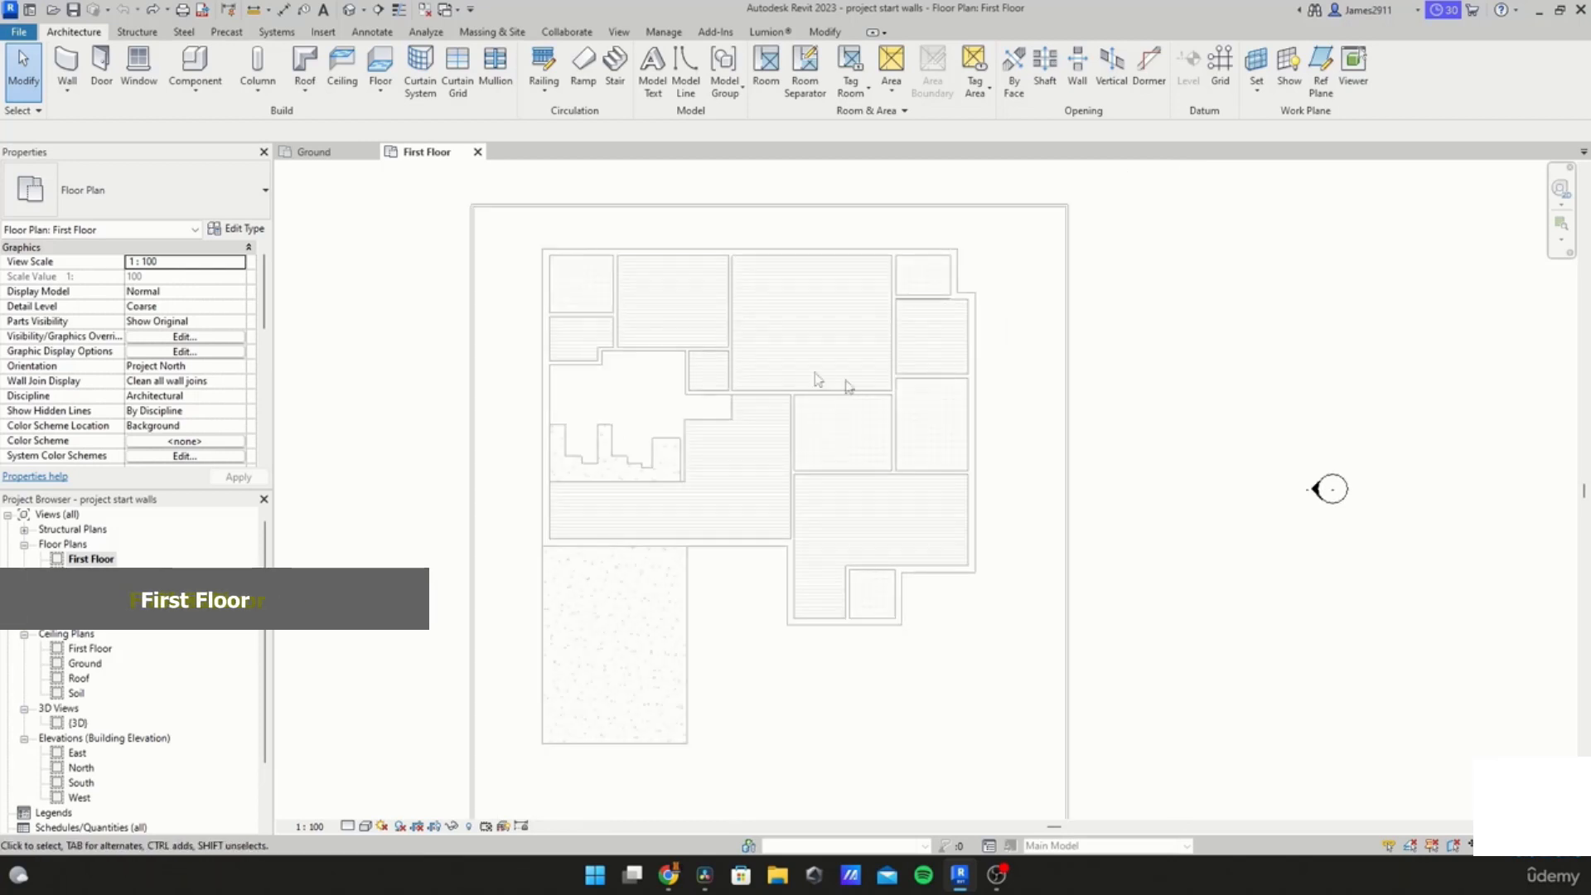
{"action": "scroll", "coordinate": [225, 390], "scroll_direction": "down", "scroll_amount": 4}
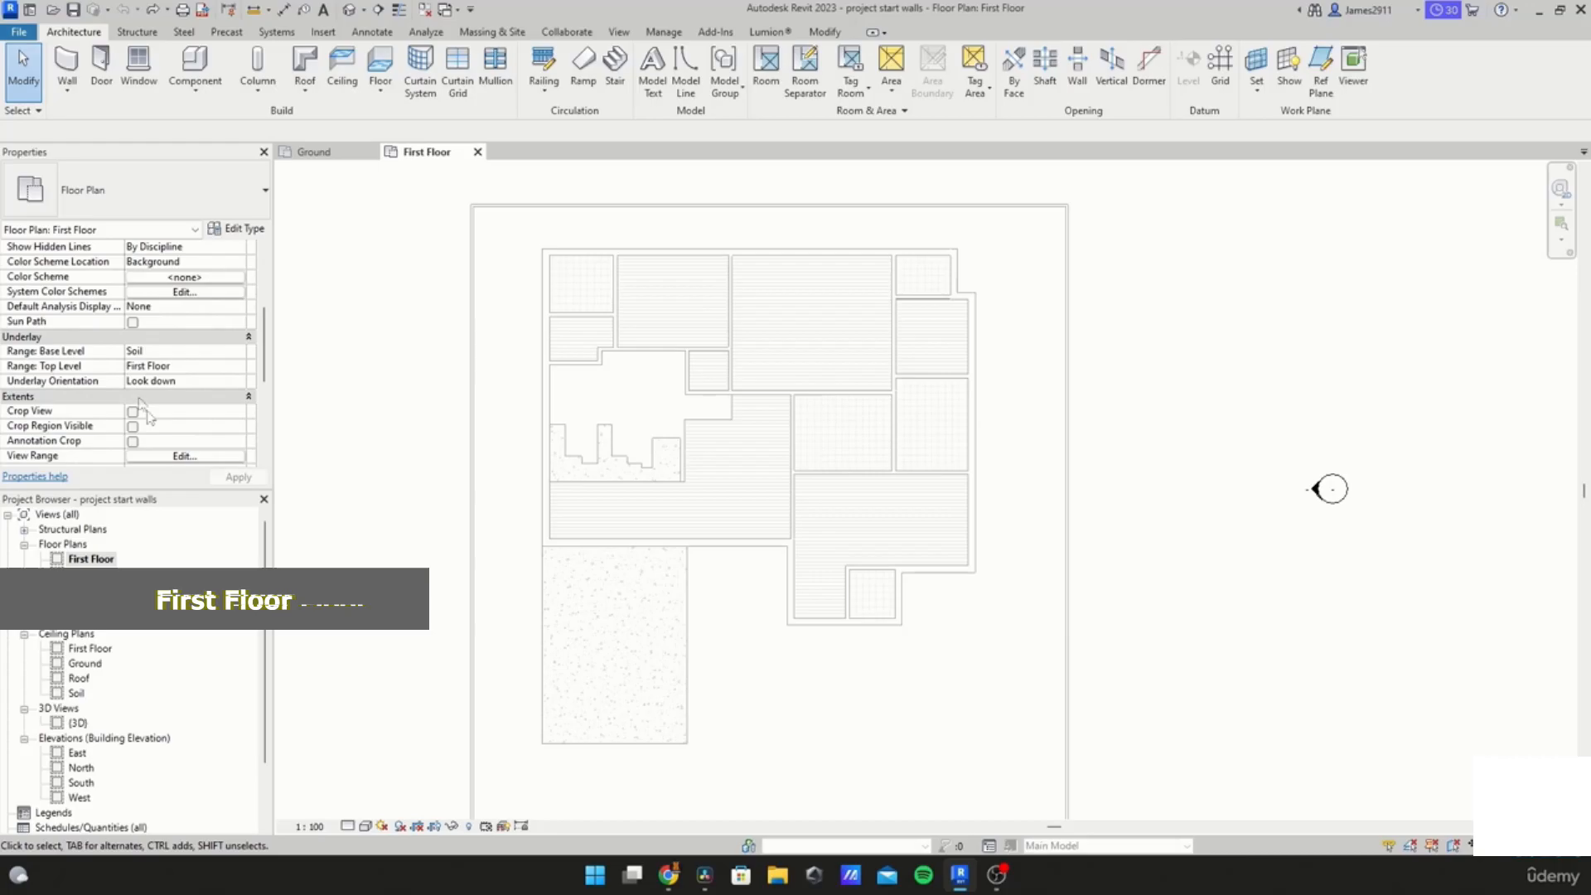
{"action": "scroll", "coordinate": [148, 398], "scroll_direction": "down", "scroll_amount": 3}
{"action": "scroll", "coordinate": [95, 273], "scroll_direction": "up", "scroll_amount": 6}
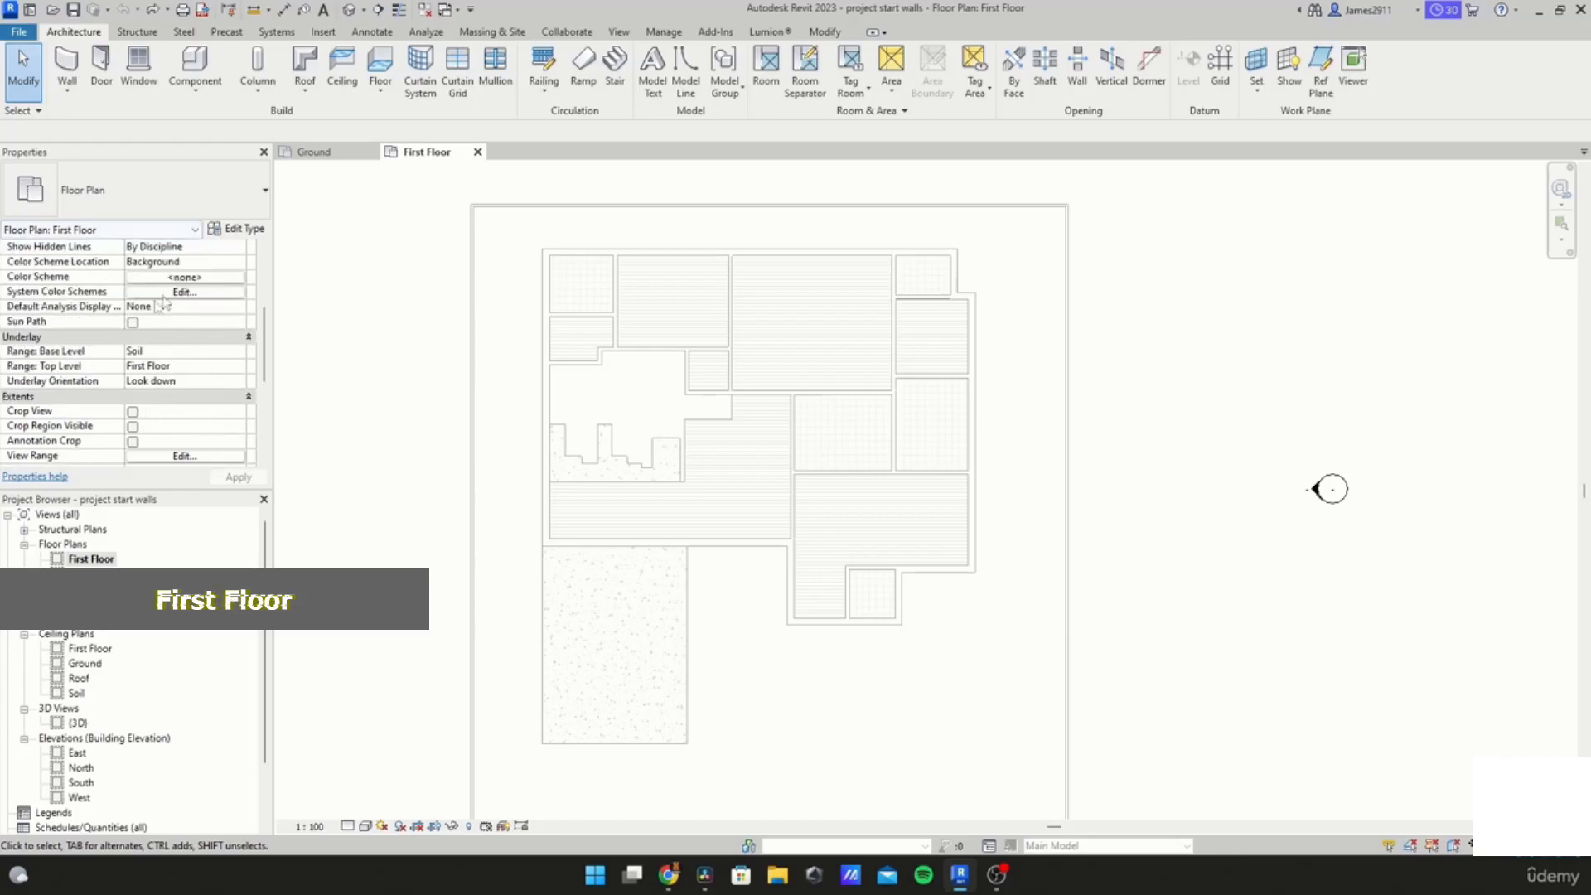
{"action": "scroll", "coordinate": [124, 315], "scroll_direction": "down", "scroll_amount": 1}
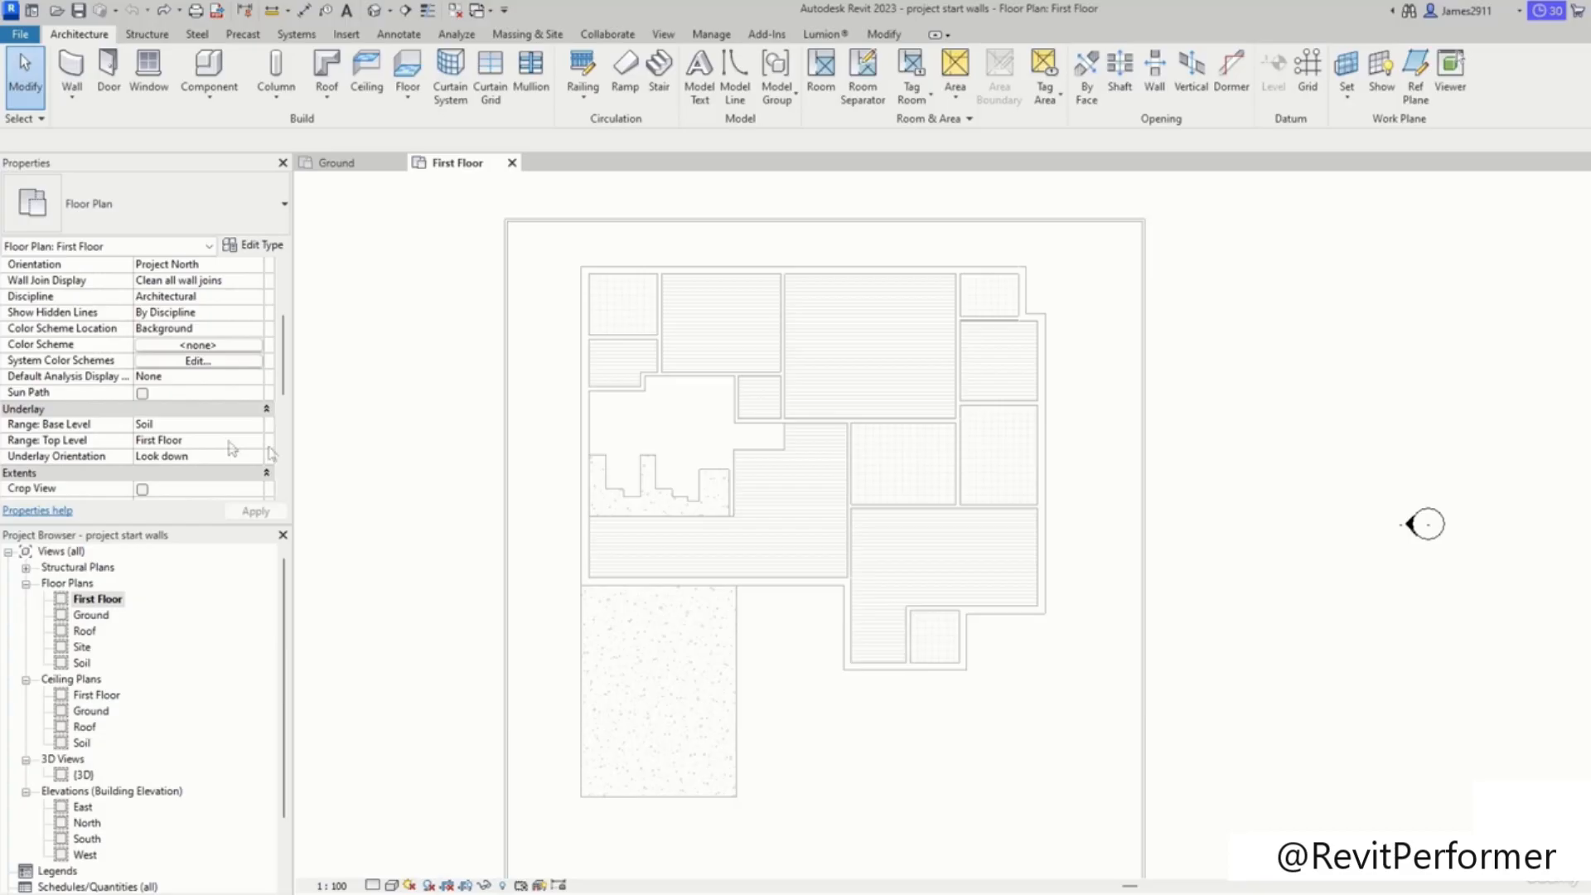
Step: Switch the First Floor view's underlay base level to None and back to Soil
{"action": "left_click", "coordinate": [261, 428]}
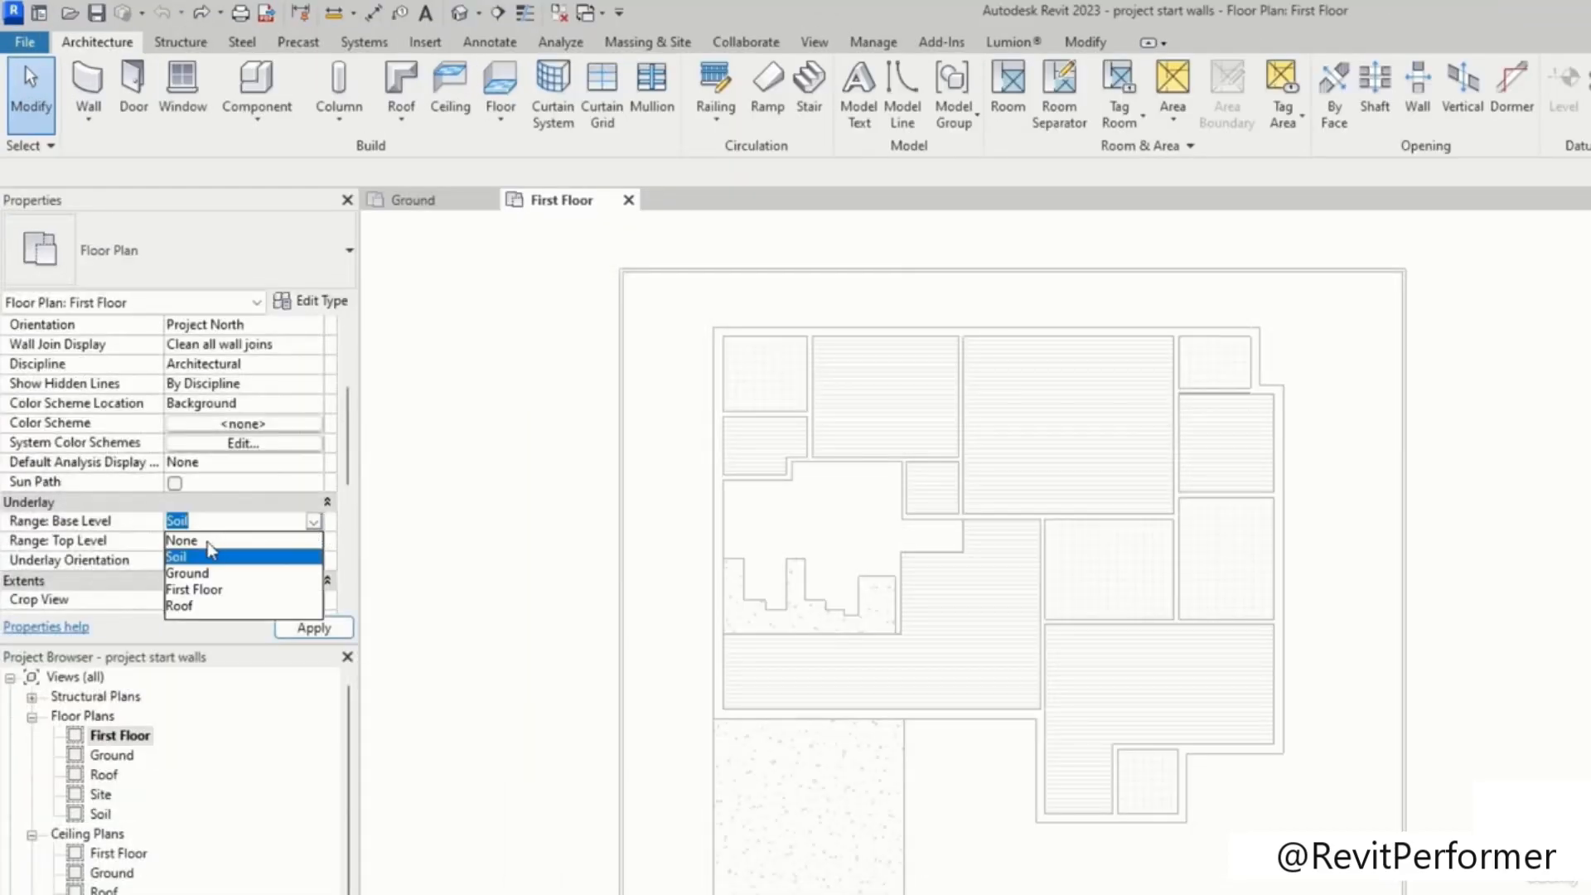
{"action": "left_click", "coordinate": [199, 541]}
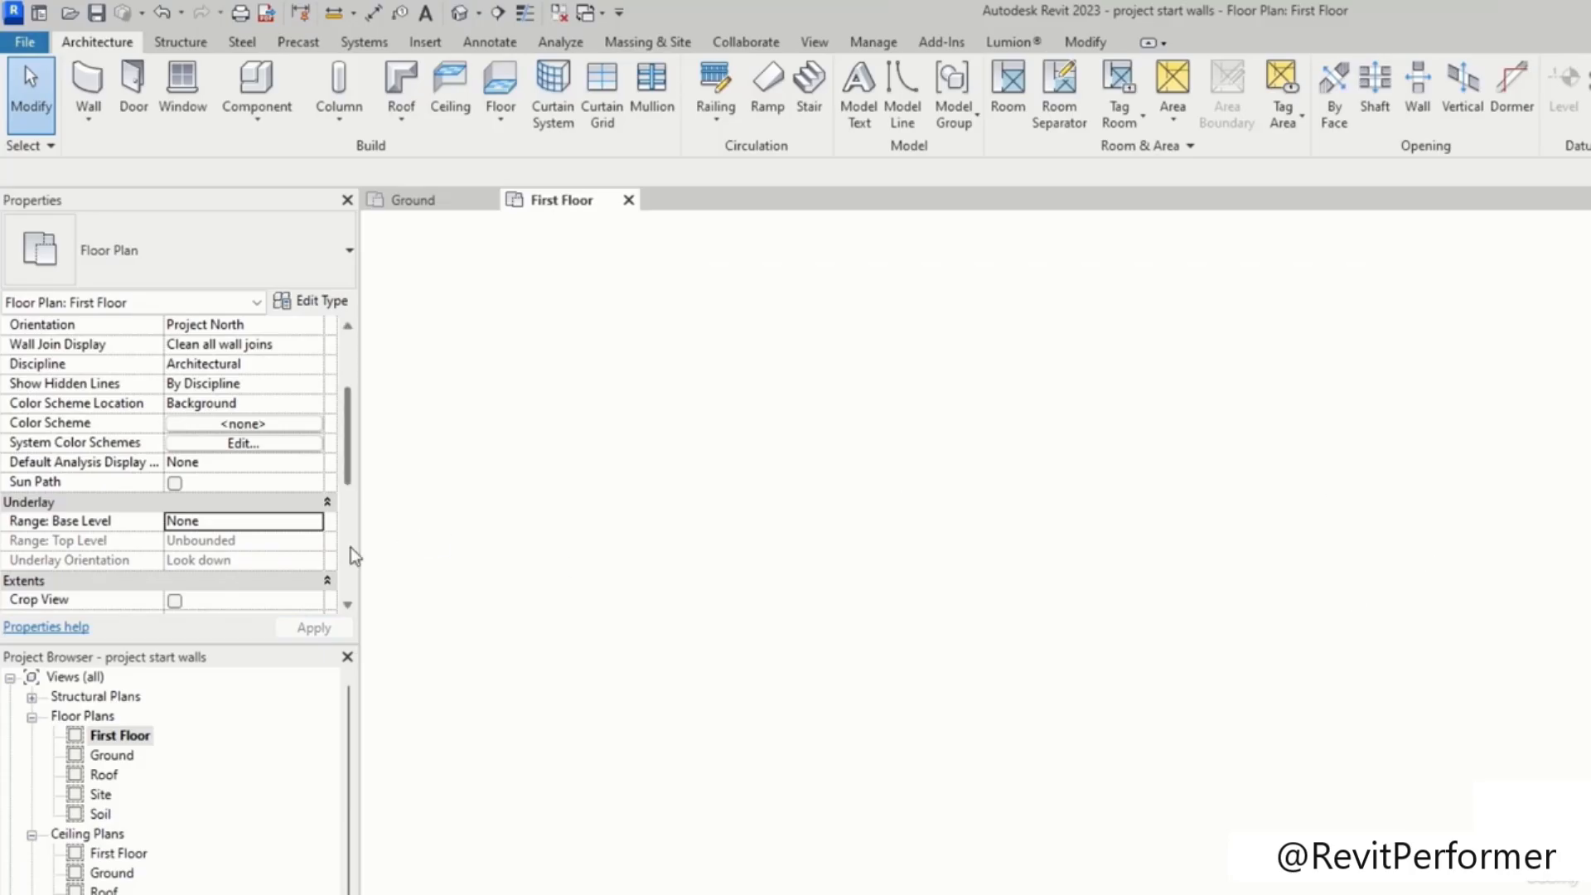
{"action": "left_click", "coordinate": [314, 524]}
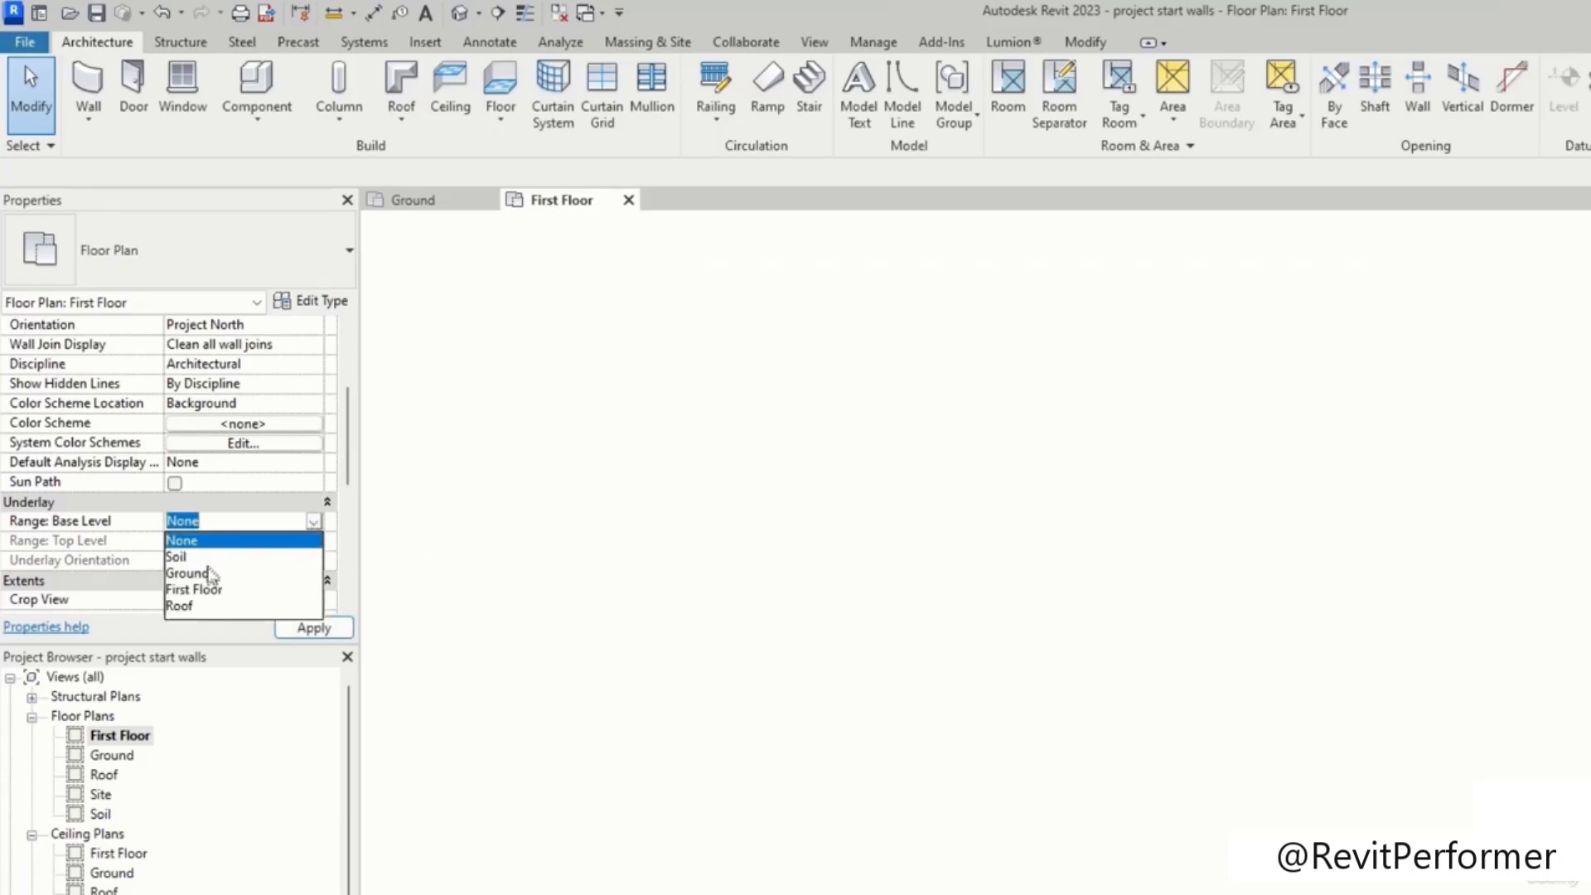
{"action": "left_click", "coordinate": [190, 556]}
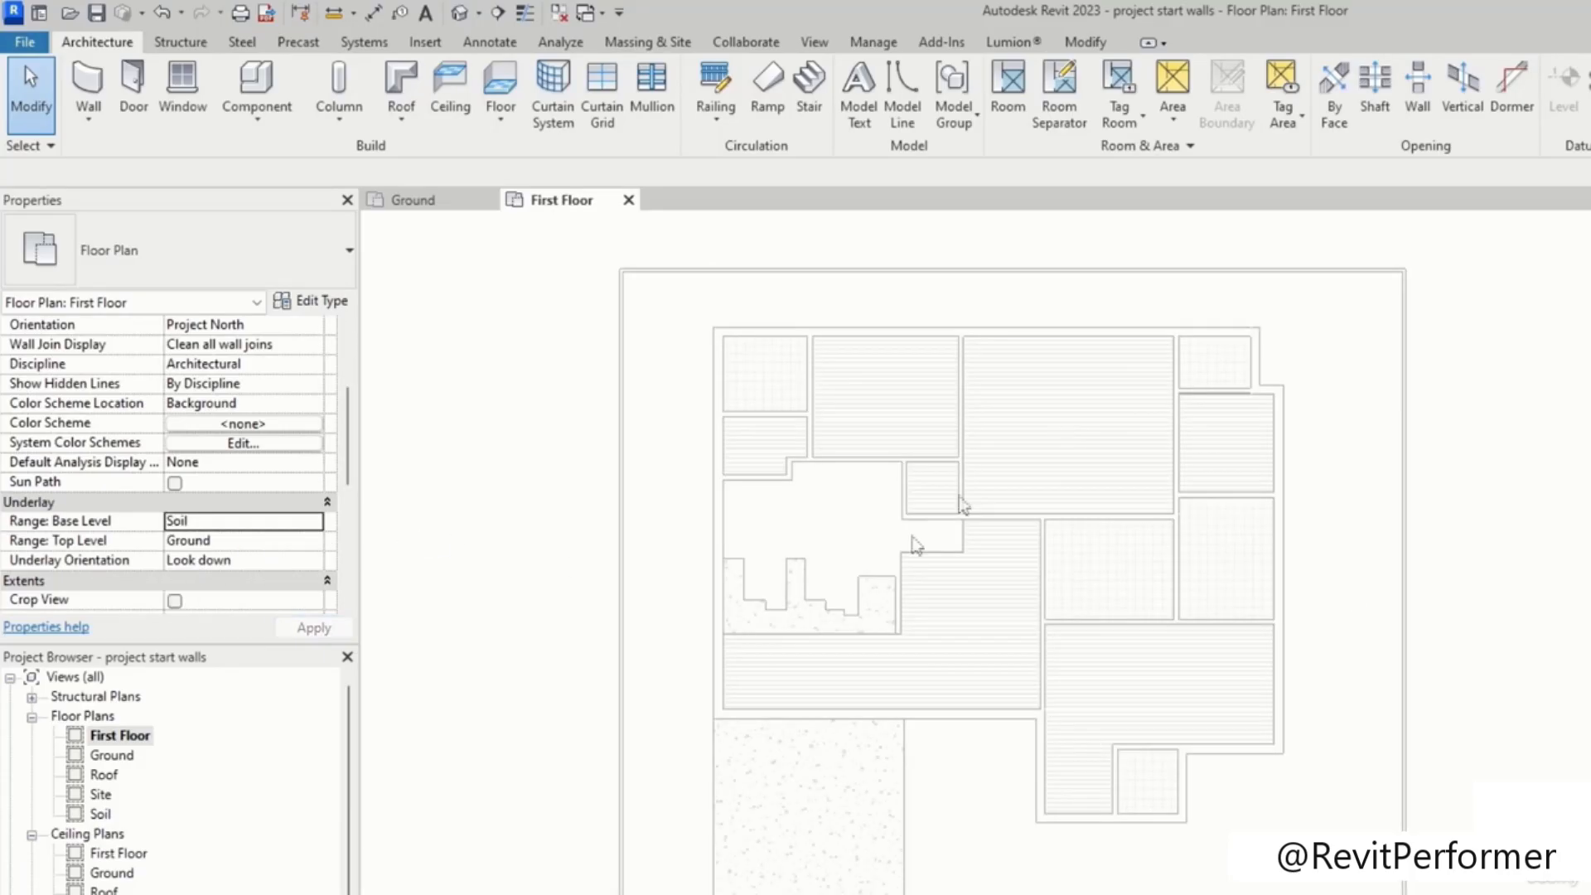
{"action": "left_click", "coordinate": [120, 735]}
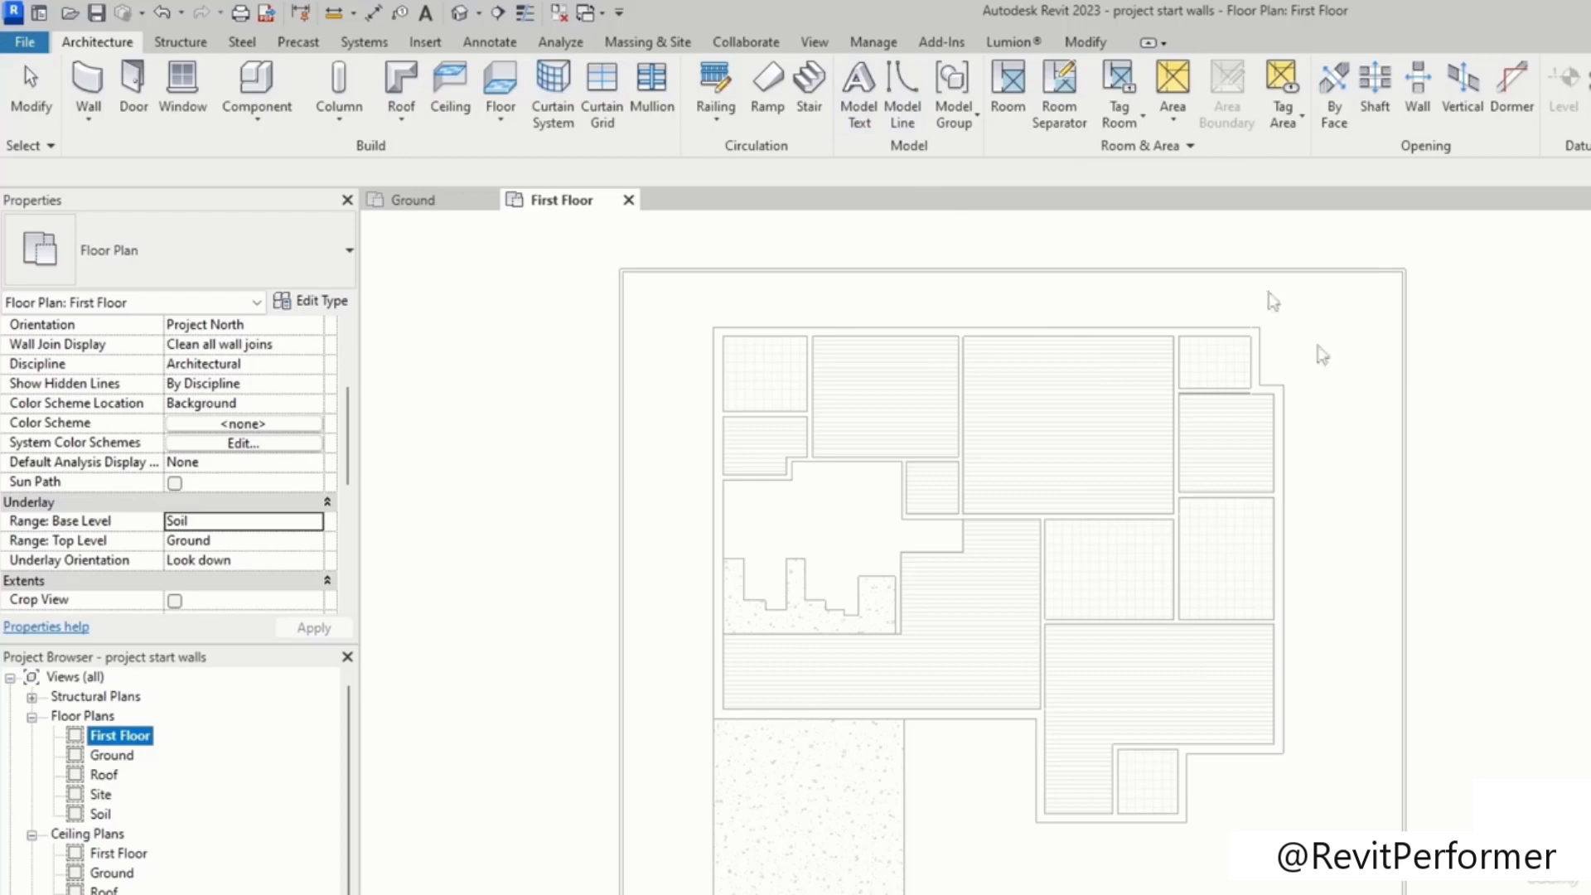
{"action": "scroll", "coordinate": [1107, 490], "scroll_direction": "up", "scroll_amount": 1}
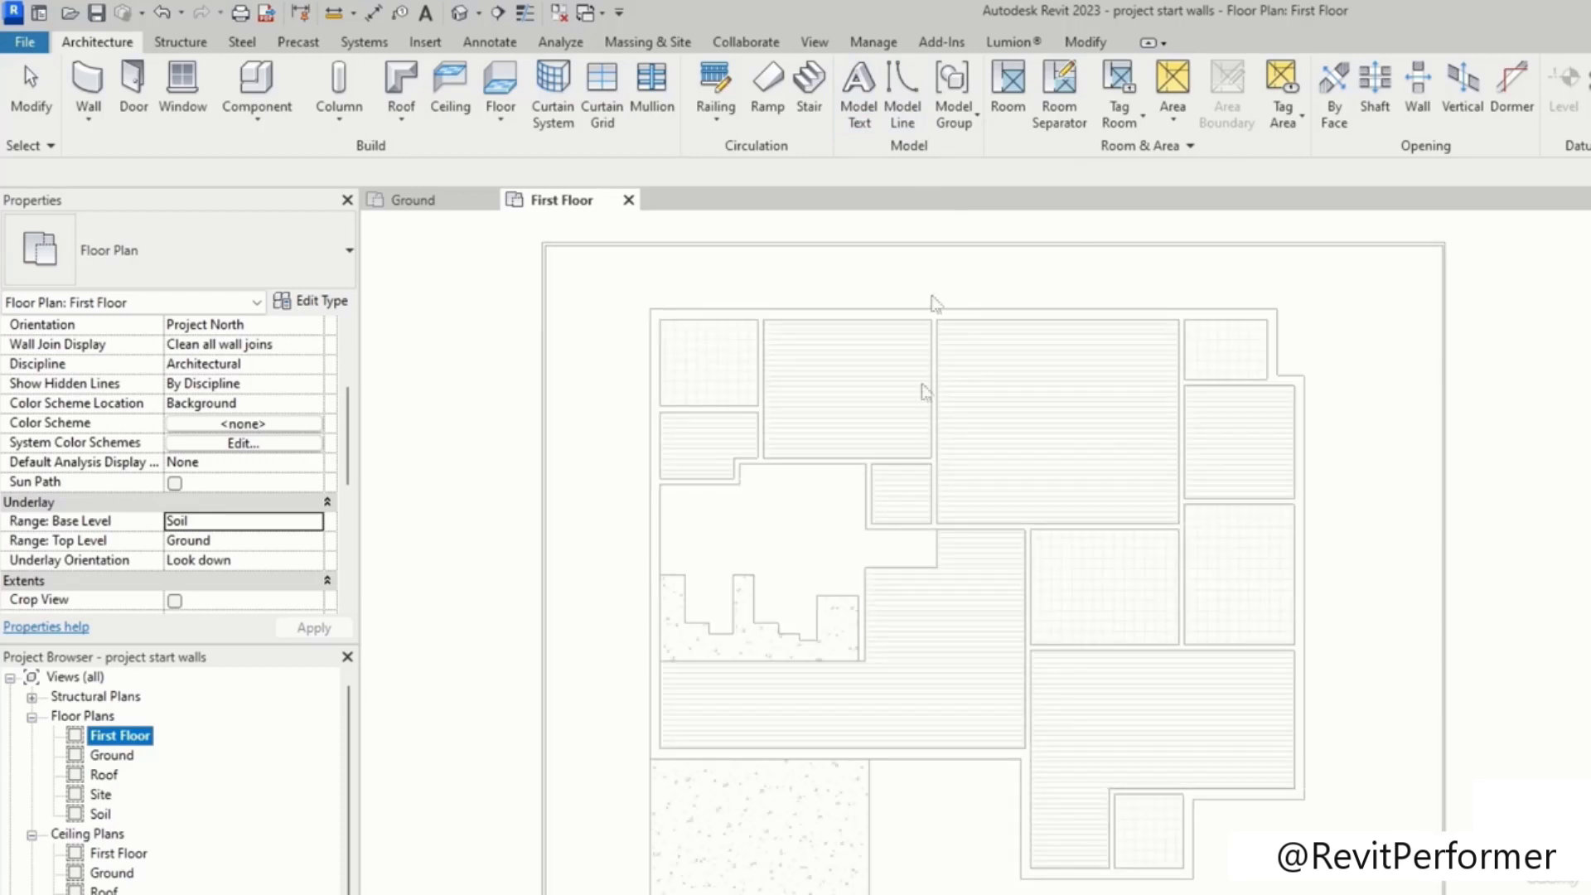
{"action": "left_click", "coordinate": [905, 97]}
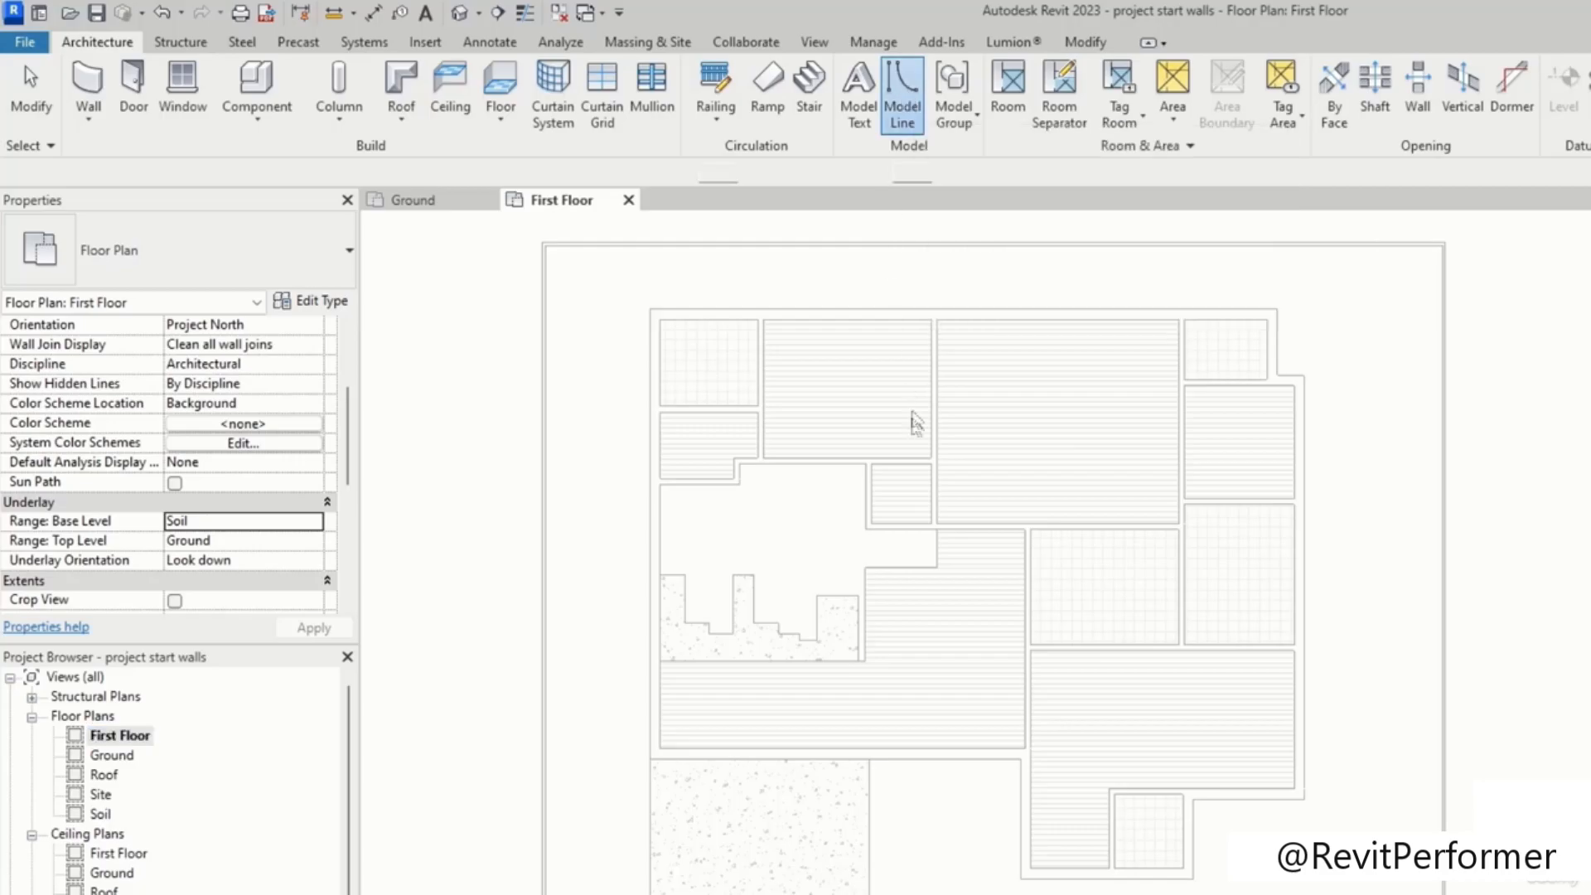
{"action": "left_click", "coordinate": [979, 122]}
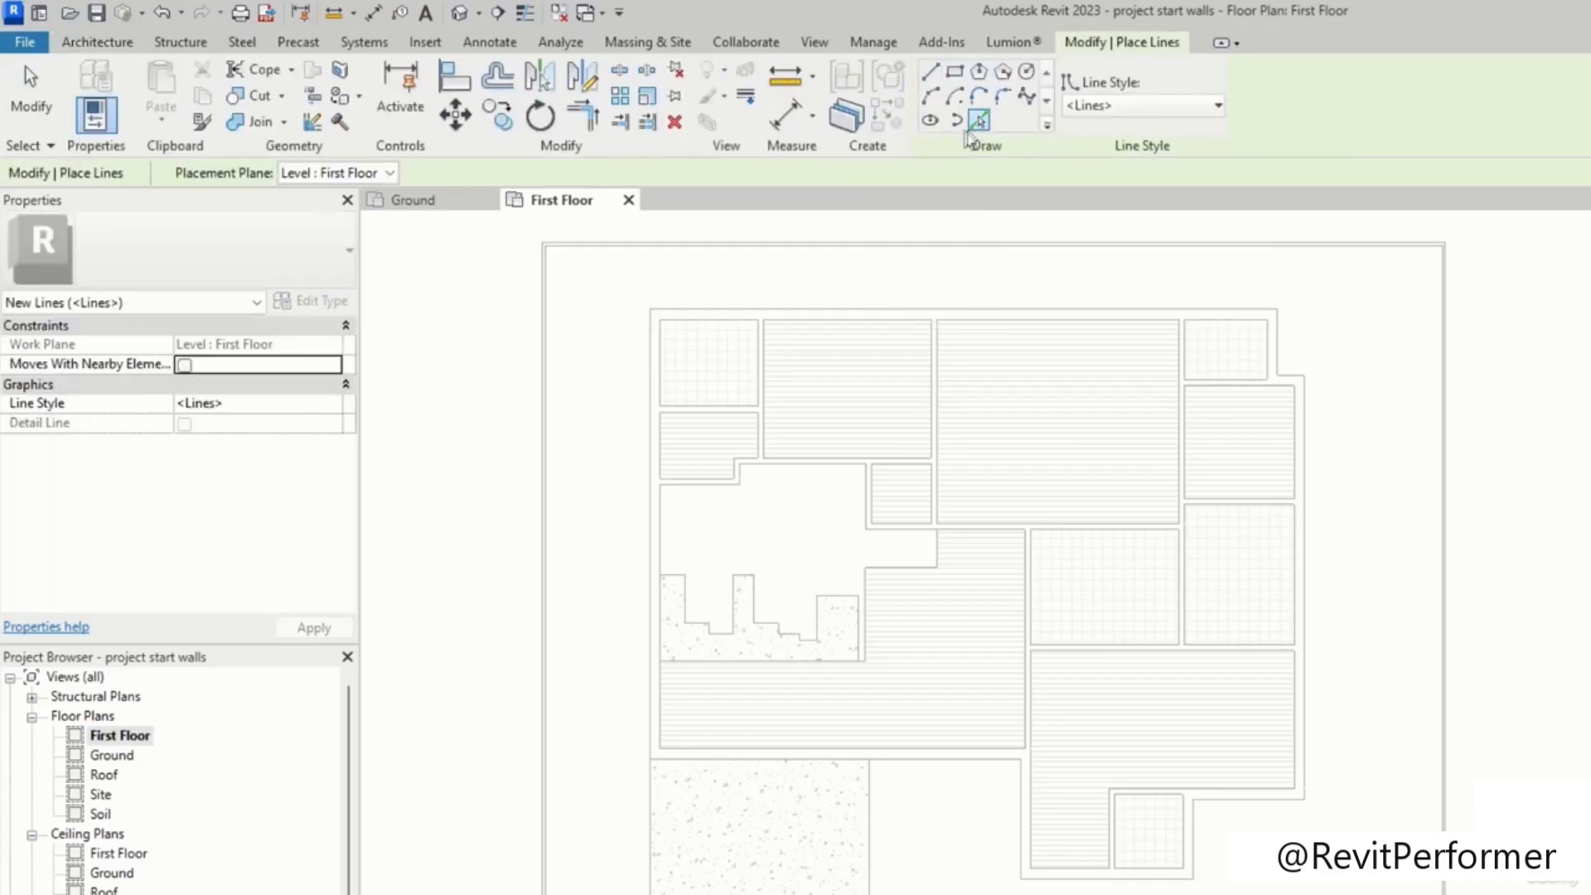
{"action": "key", "text": "Escape"}
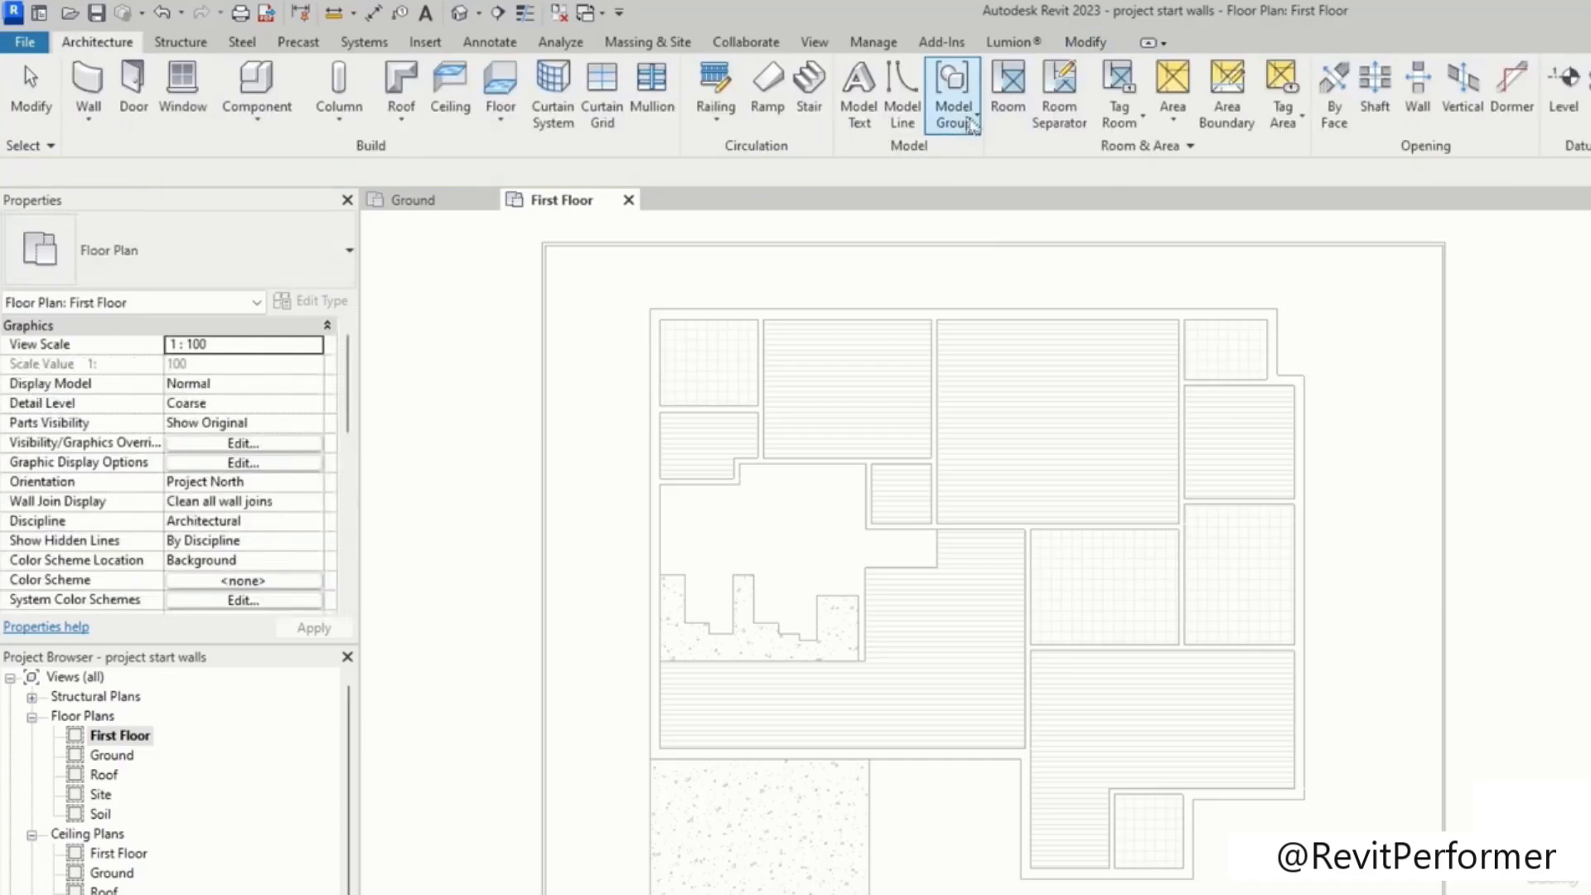
Step: Pick the outer edges of the underlaid plan as model lines on the First Floor
{"action": "left_click", "coordinate": [909, 95]}
{"action": "left_click", "coordinate": [978, 123]}
{"action": "scroll", "coordinate": [853, 327], "scroll_direction": "up", "scroll_amount": 3}
{"action": "middle_click_drag", "start_coordinate": [837, 300], "coordinate": [912, 320]}
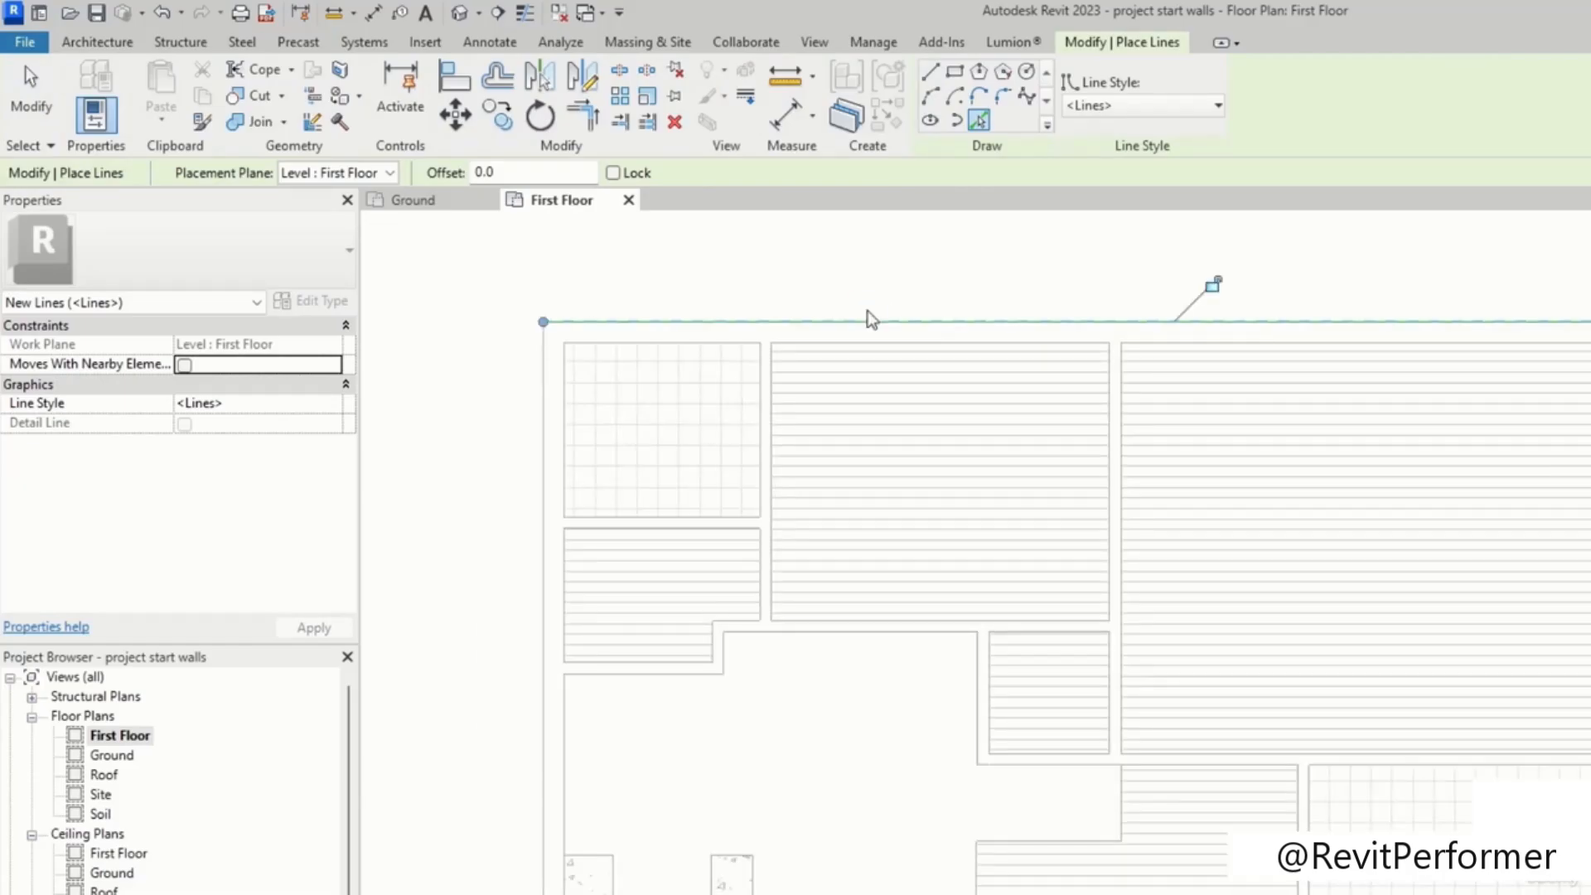
{"action": "left_click", "coordinate": [544, 502]}
{"action": "middle_click_drag", "start_coordinate": [895, 719], "coordinate": [1018, 233]}
{"action": "middle_click_drag", "start_coordinate": [802, 816], "coordinate": [870, 593]}
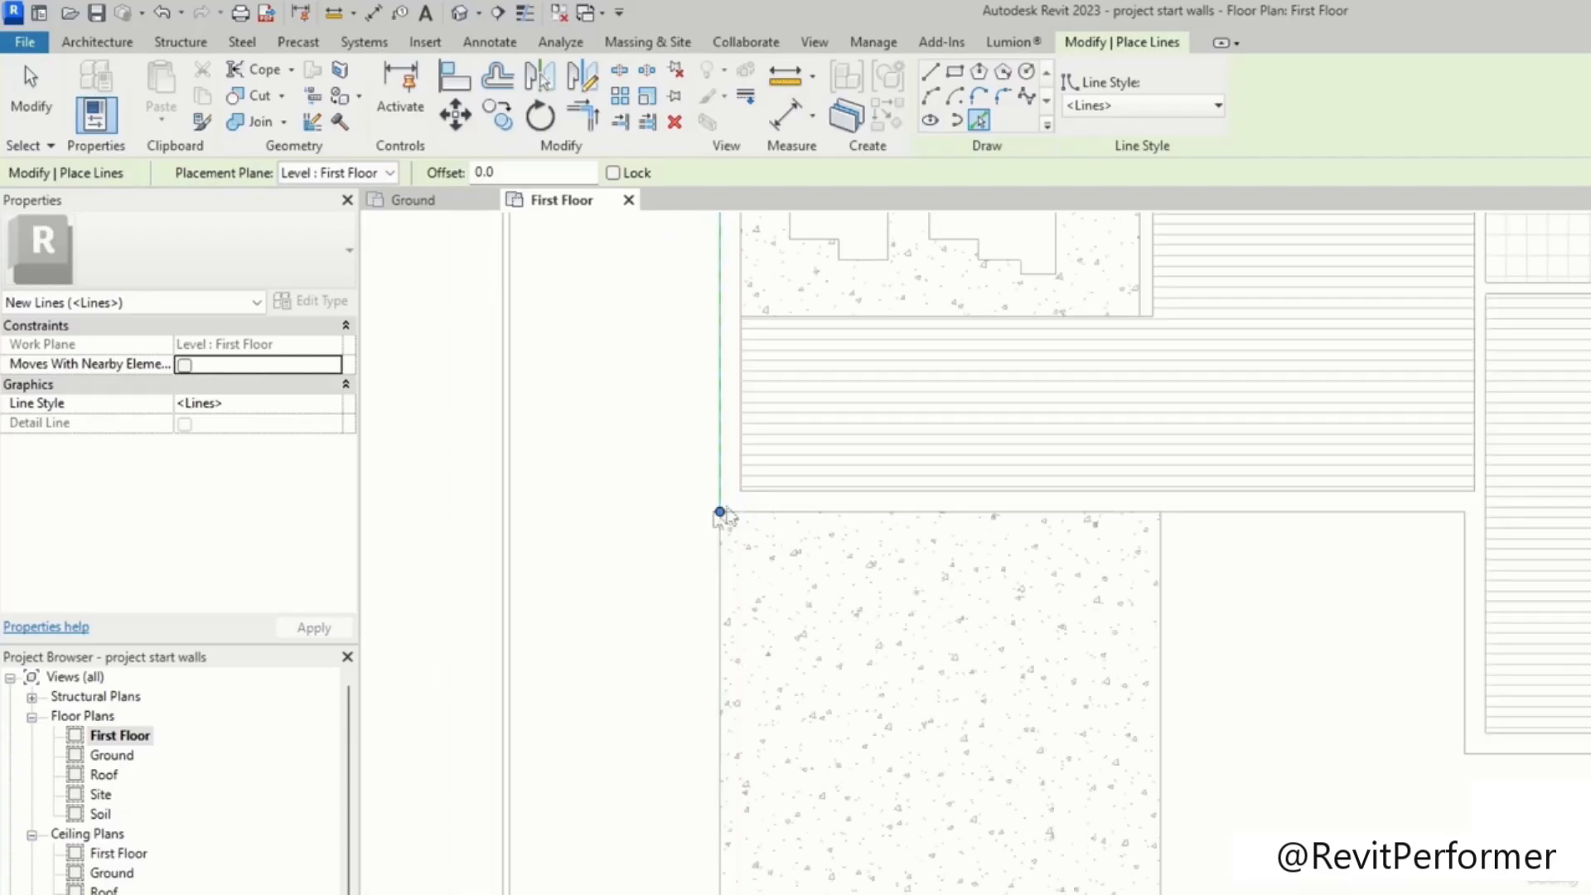
{"action": "left_click", "coordinate": [719, 524]}
{"action": "key", "text": "Escape"}
{"action": "key", "text": "Escape"}
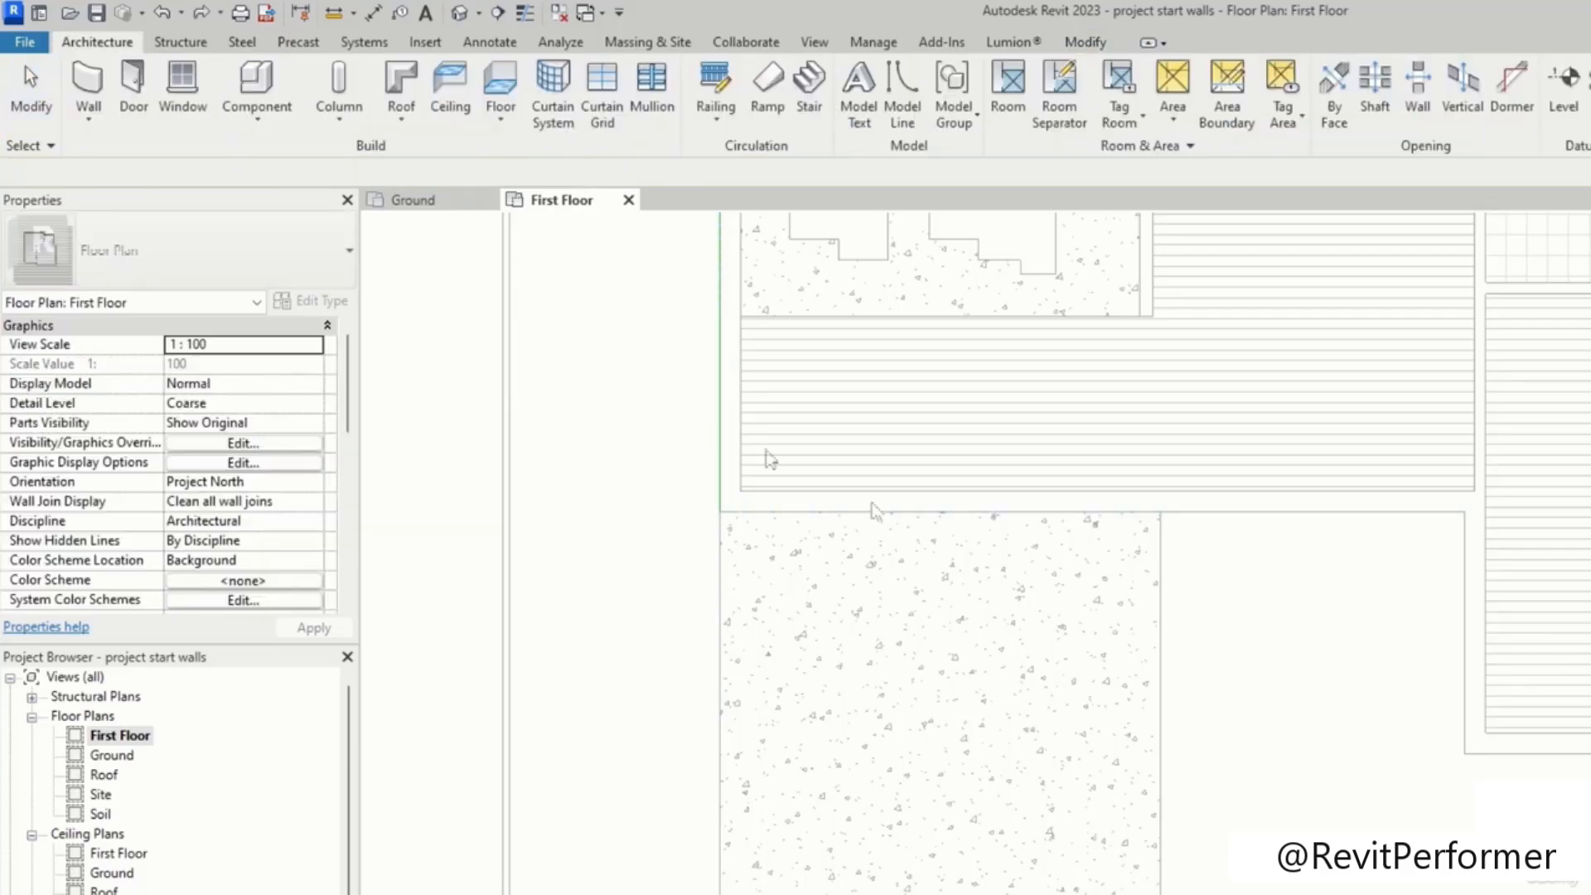
Step: Adjust the end of the left vertical model line to the corner of the outline
{"action": "left_click", "coordinate": [903, 95]}
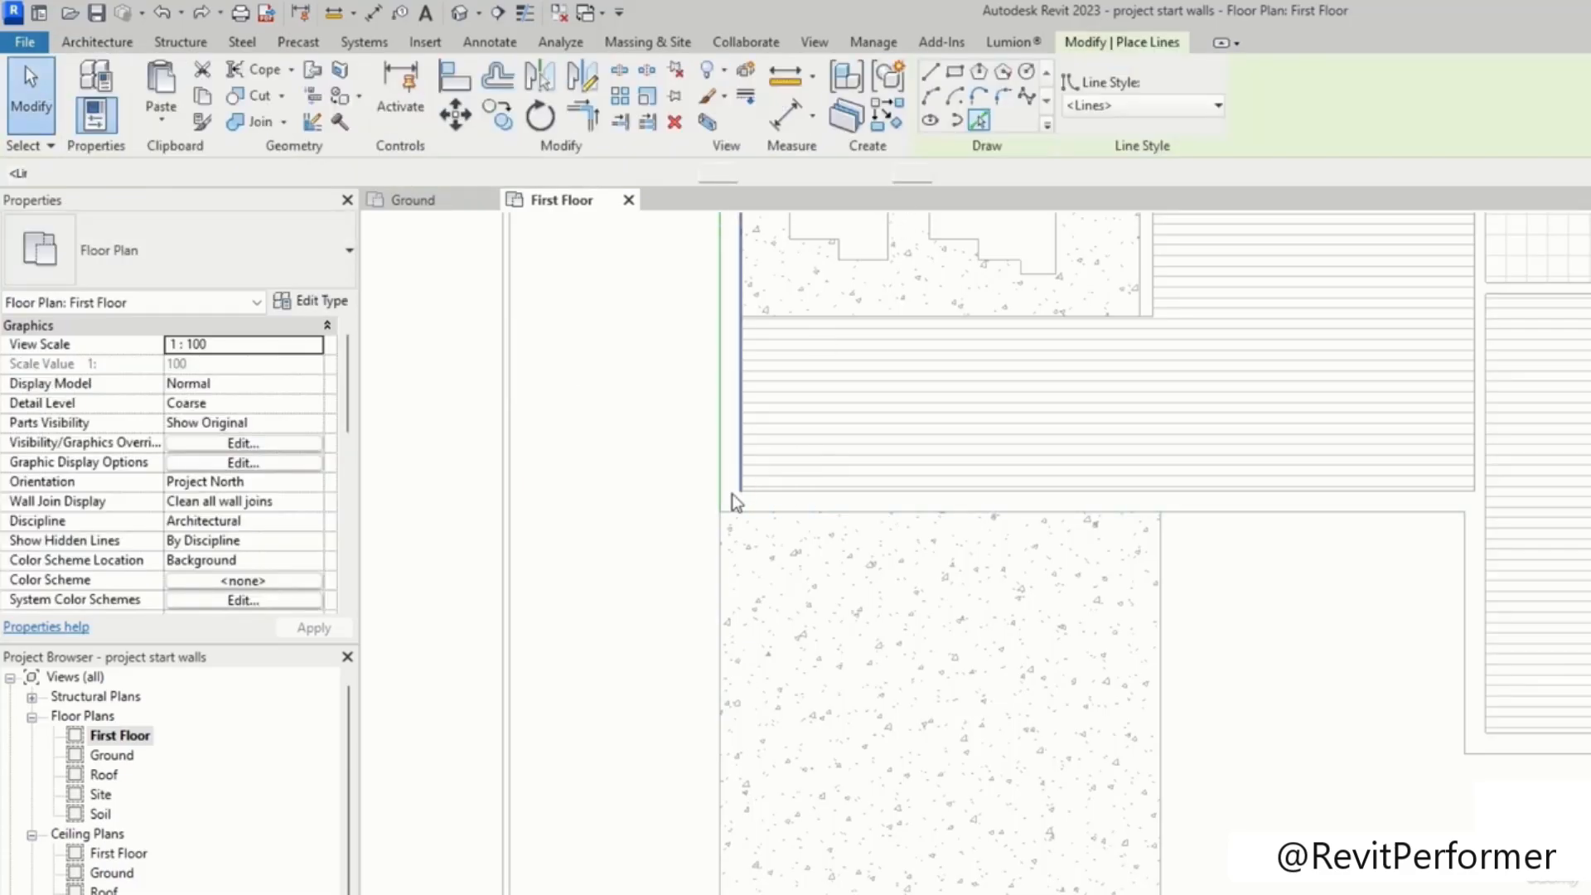
{"action": "key", "text": "Escape"}
{"action": "left_click", "coordinate": [720, 515]}
{"action": "left_click_drag", "start_coordinate": [732, 702], "coordinate": [719, 512]}
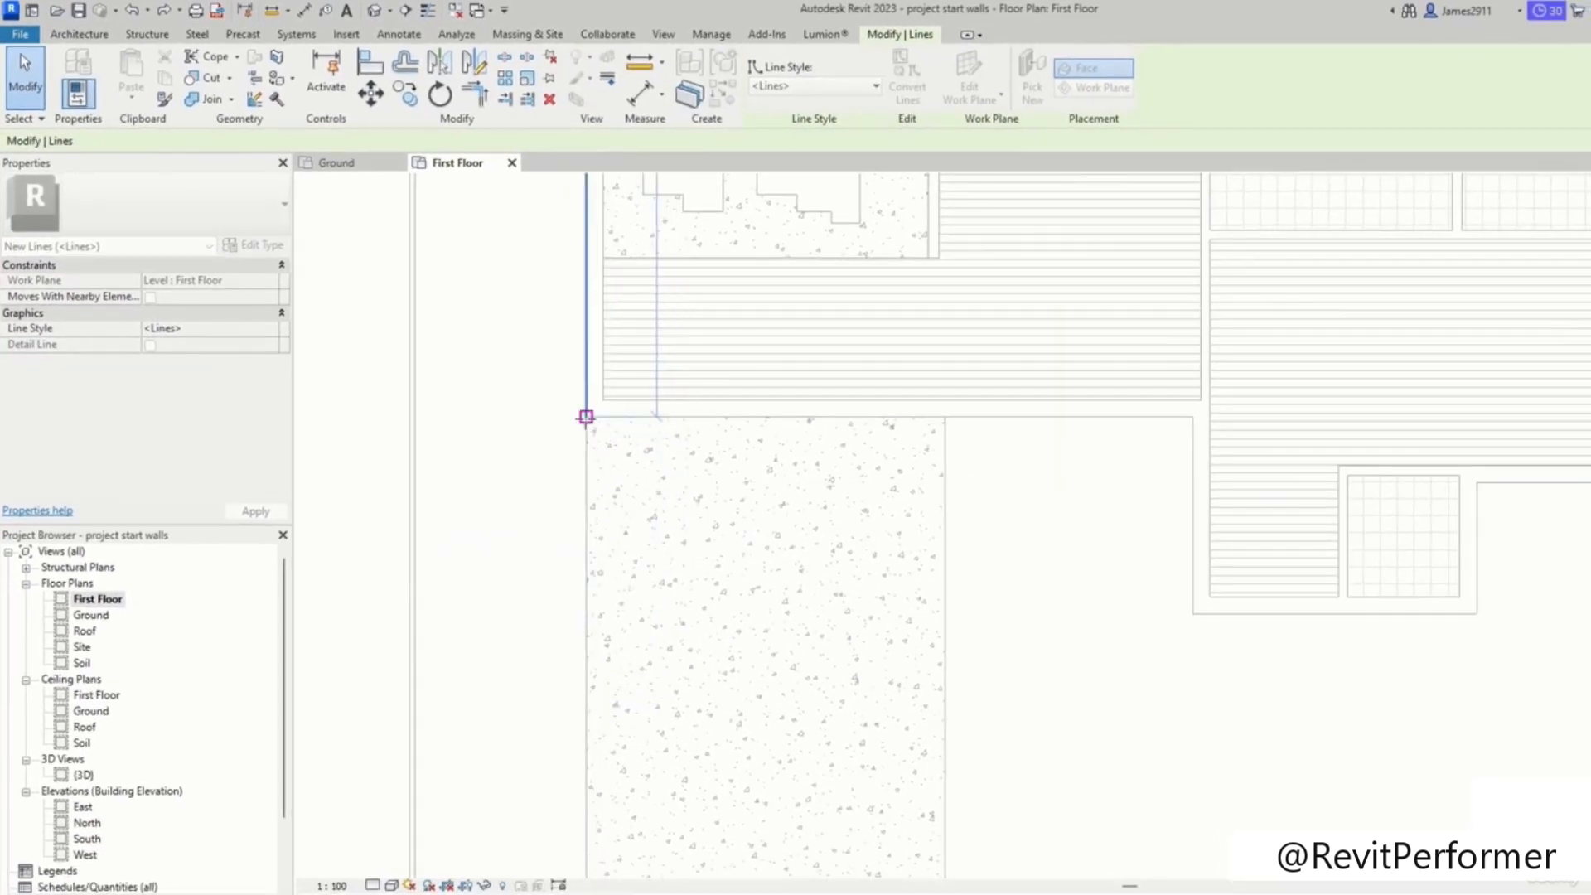
{"action": "scroll", "coordinate": [586, 416], "scroll_direction": "down", "scroll_amount": 5}
{"action": "key", "text": "Escape"}
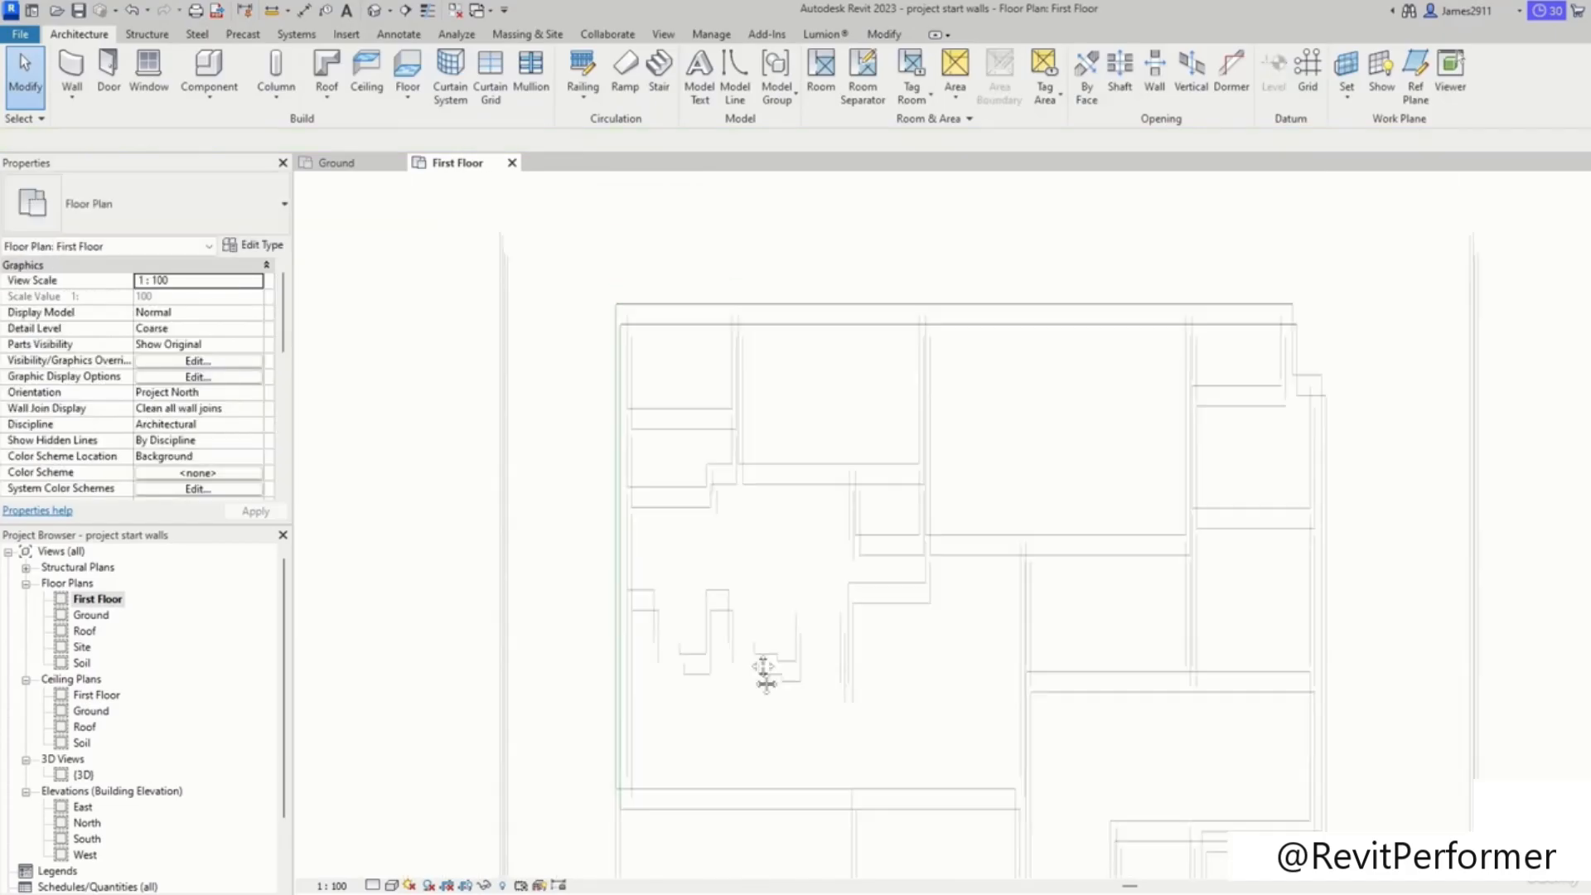
{"action": "middle_click_drag", "start_coordinate": [1332, 424], "coordinate": [1182, 350]}
{"action": "scroll", "coordinate": [1182, 350], "scroll_direction": "down", "scroll_amount": 1}
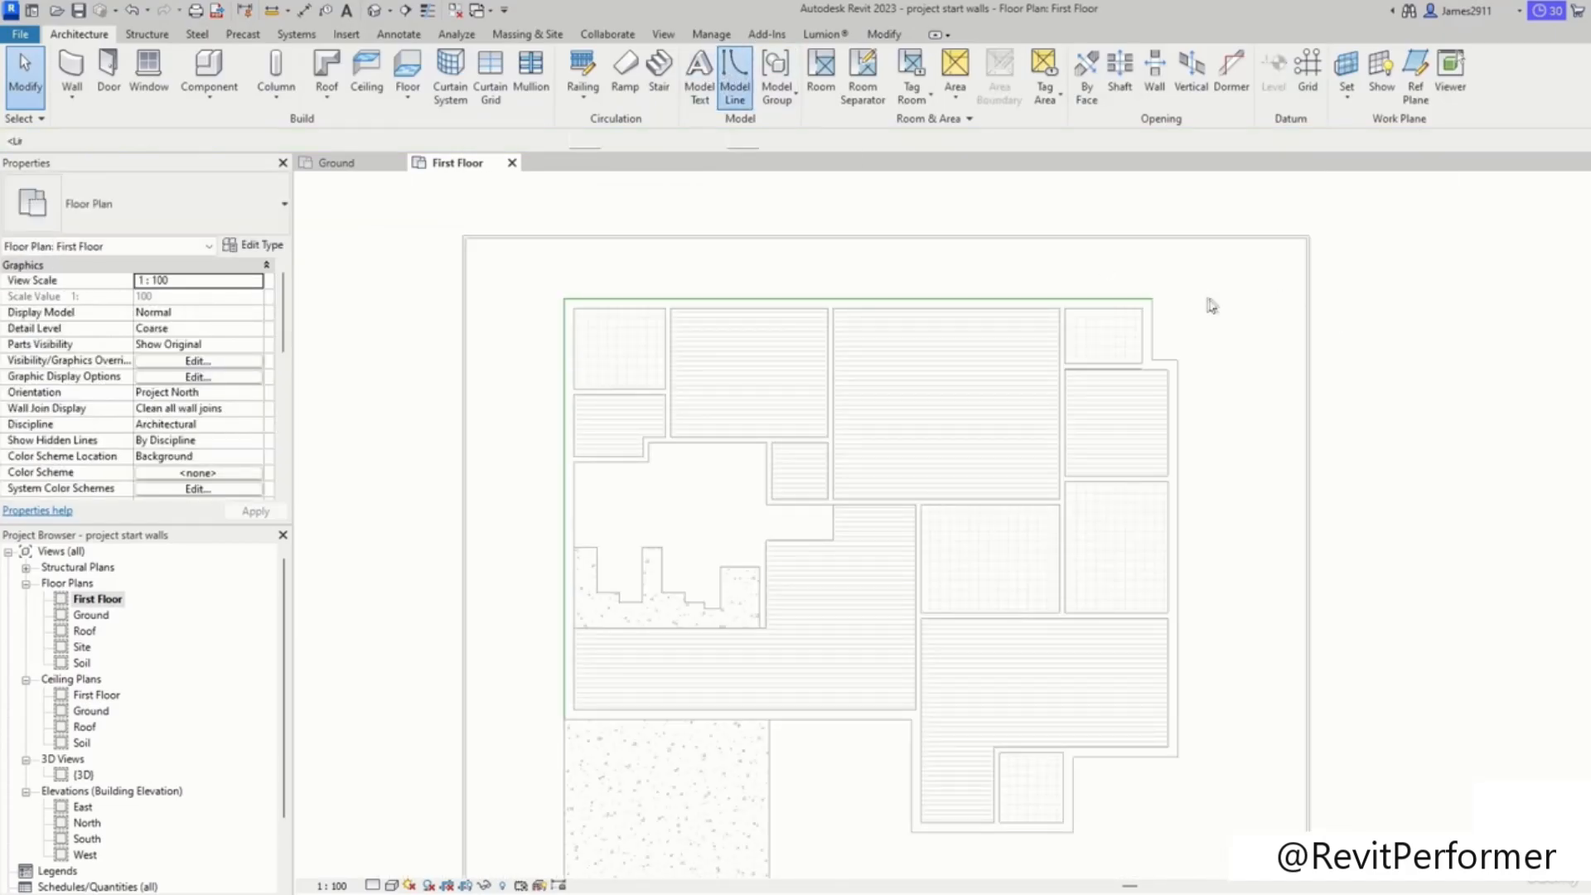
Step: Trace the remaining outer outline of the First Floor with connected model lines
{"action": "key", "text": "Escape"}
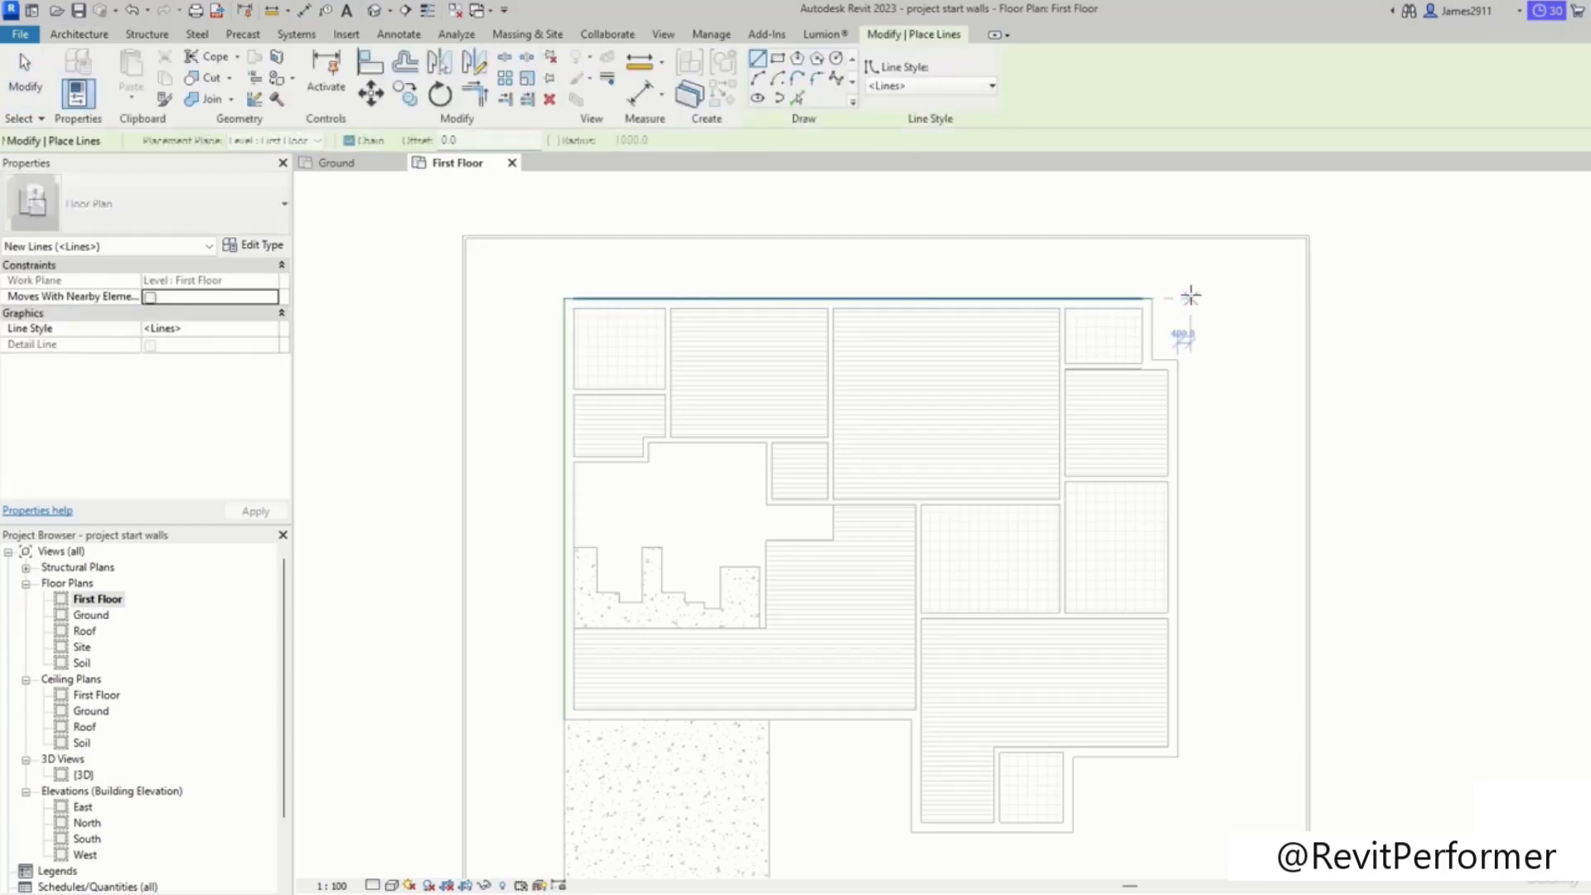
{"action": "left_click", "coordinate": [1178, 299]}
{"action": "middle_click_drag", "start_coordinate": [1178, 822], "coordinate": [1136, 490]}
{"action": "left_click", "coordinate": [1133, 433]}
{"action": "left_click", "coordinate": [1030, 432]}
{"action": "left_click", "coordinate": [1030, 506]}
{"action": "left_click", "coordinate": [867, 506]}
{"action": "left_click", "coordinate": [867, 599]}
{"action": "left_click", "coordinate": [522, 598]}
{"action": "left_click", "coordinate": [521, 394]}
{"action": "key", "text": "Escape"}
{"action": "key", "text": "Escape"}
{"action": "scroll", "coordinate": [828, 409], "scroll_direction": "down", "scroll_amount": 1}
{"action": "middle_click_drag", "start_coordinate": [870, 302], "coordinate": [872, 447]}
{"action": "scroll", "coordinate": [803, 540], "scroll_direction": "up", "scroll_amount": 3}
{"action": "middle_click_drag", "start_coordinate": [785, 559], "coordinate": [760, 760]}
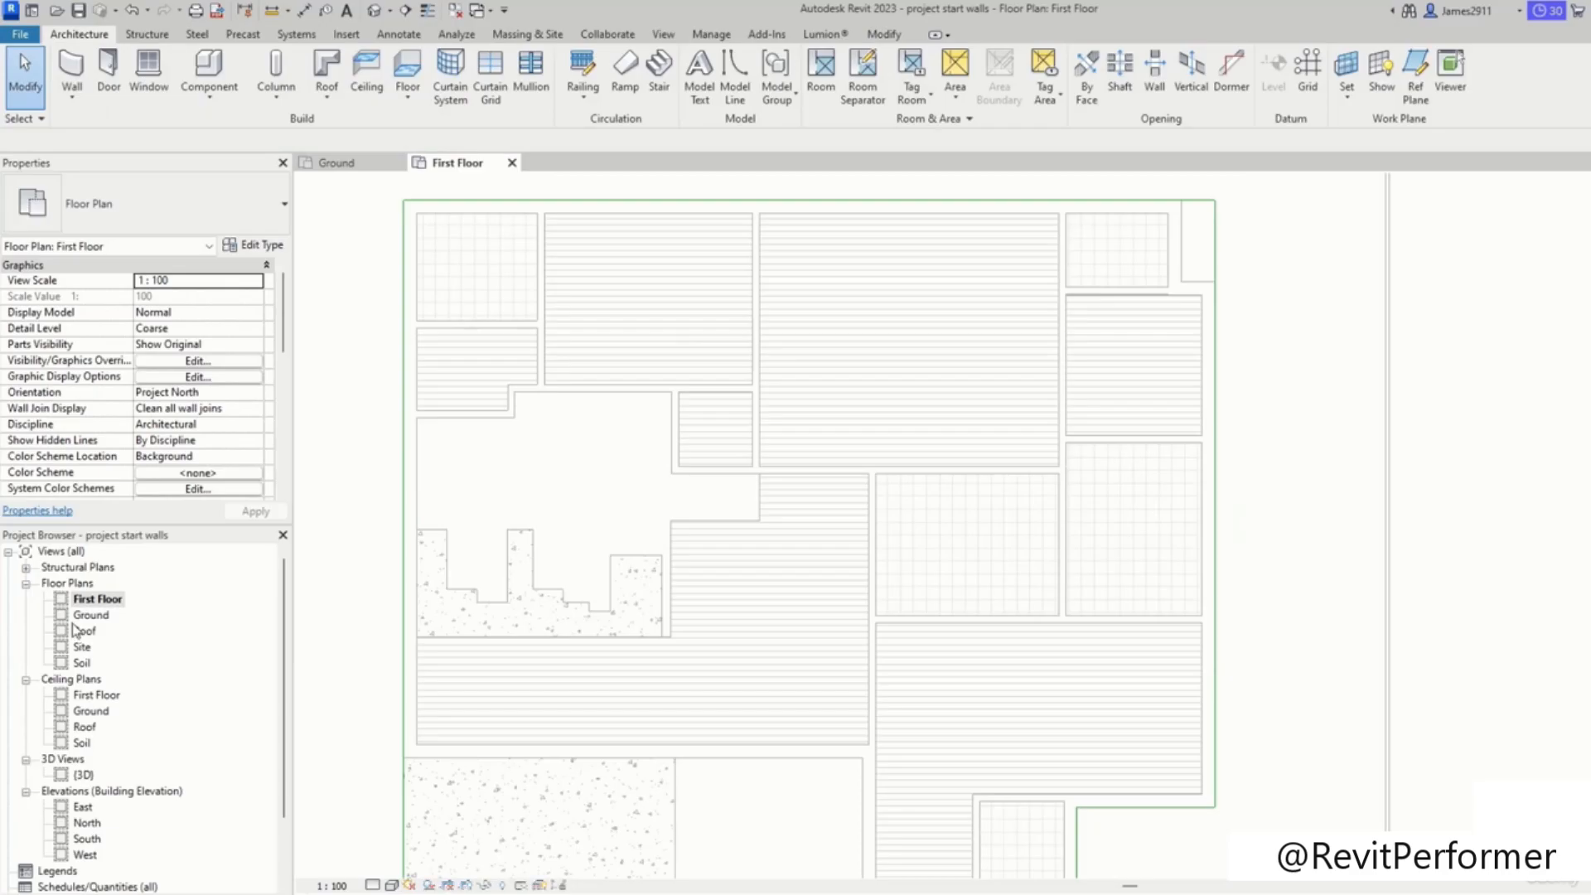
Step: Open the Ground floor plan to inspect its walls, then return to the First Floor view
{"action": "double_click", "coordinate": [89, 614]}
{"action": "scroll", "coordinate": [539, 531], "scroll_direction": "up", "scroll_amount": 2}
{"action": "middle_click_drag", "start_coordinate": [590, 254], "coordinate": [577, 425]}
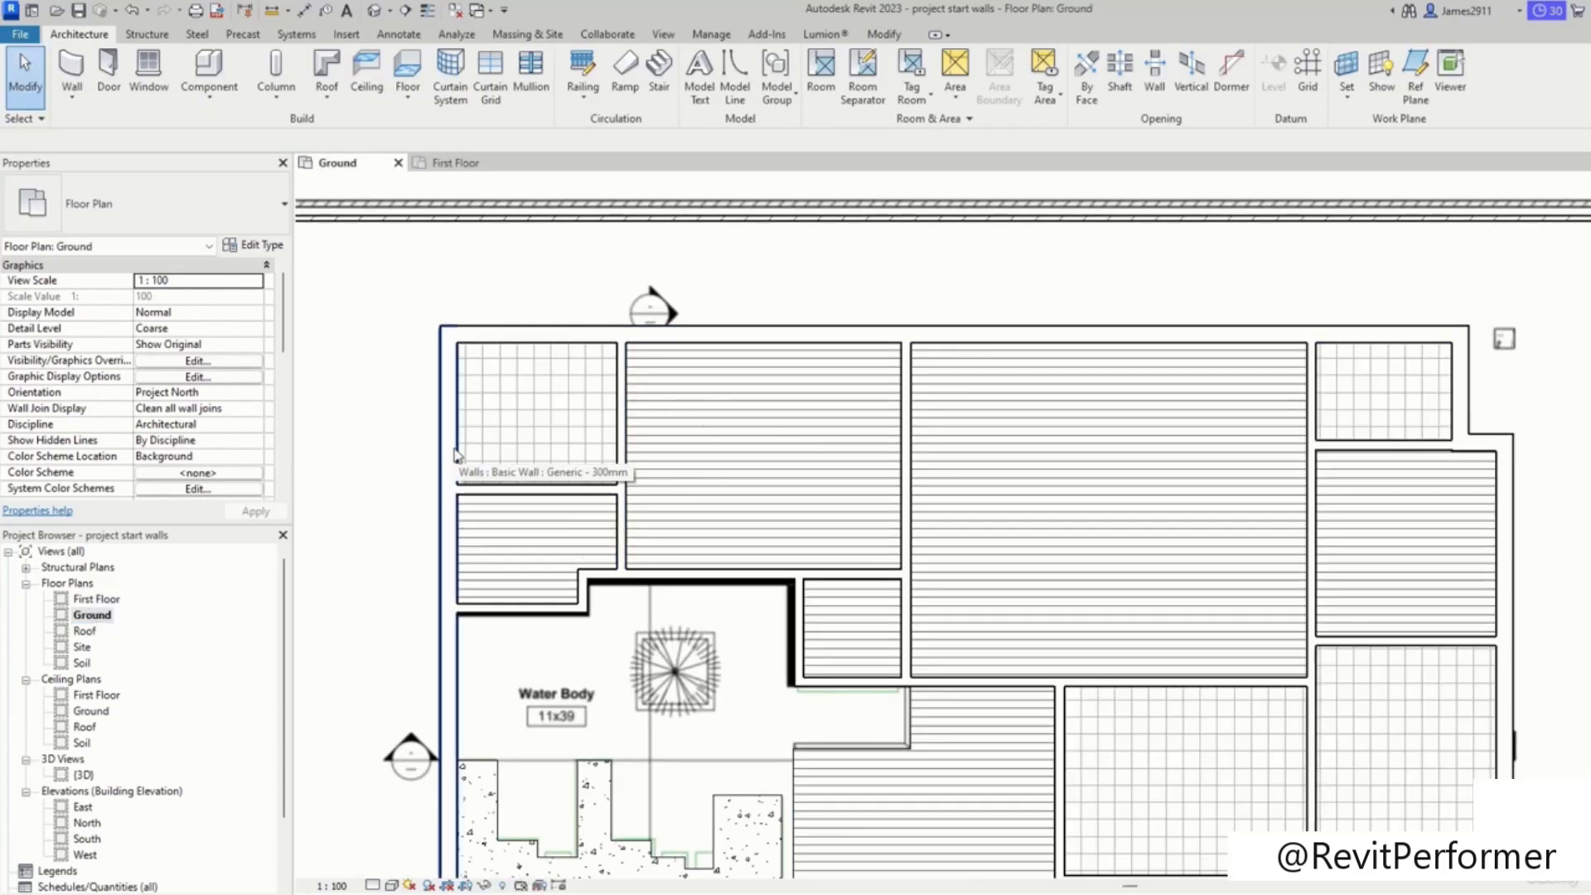
{"action": "left_click", "coordinate": [456, 456]}
{"action": "key", "text": "Escape"}
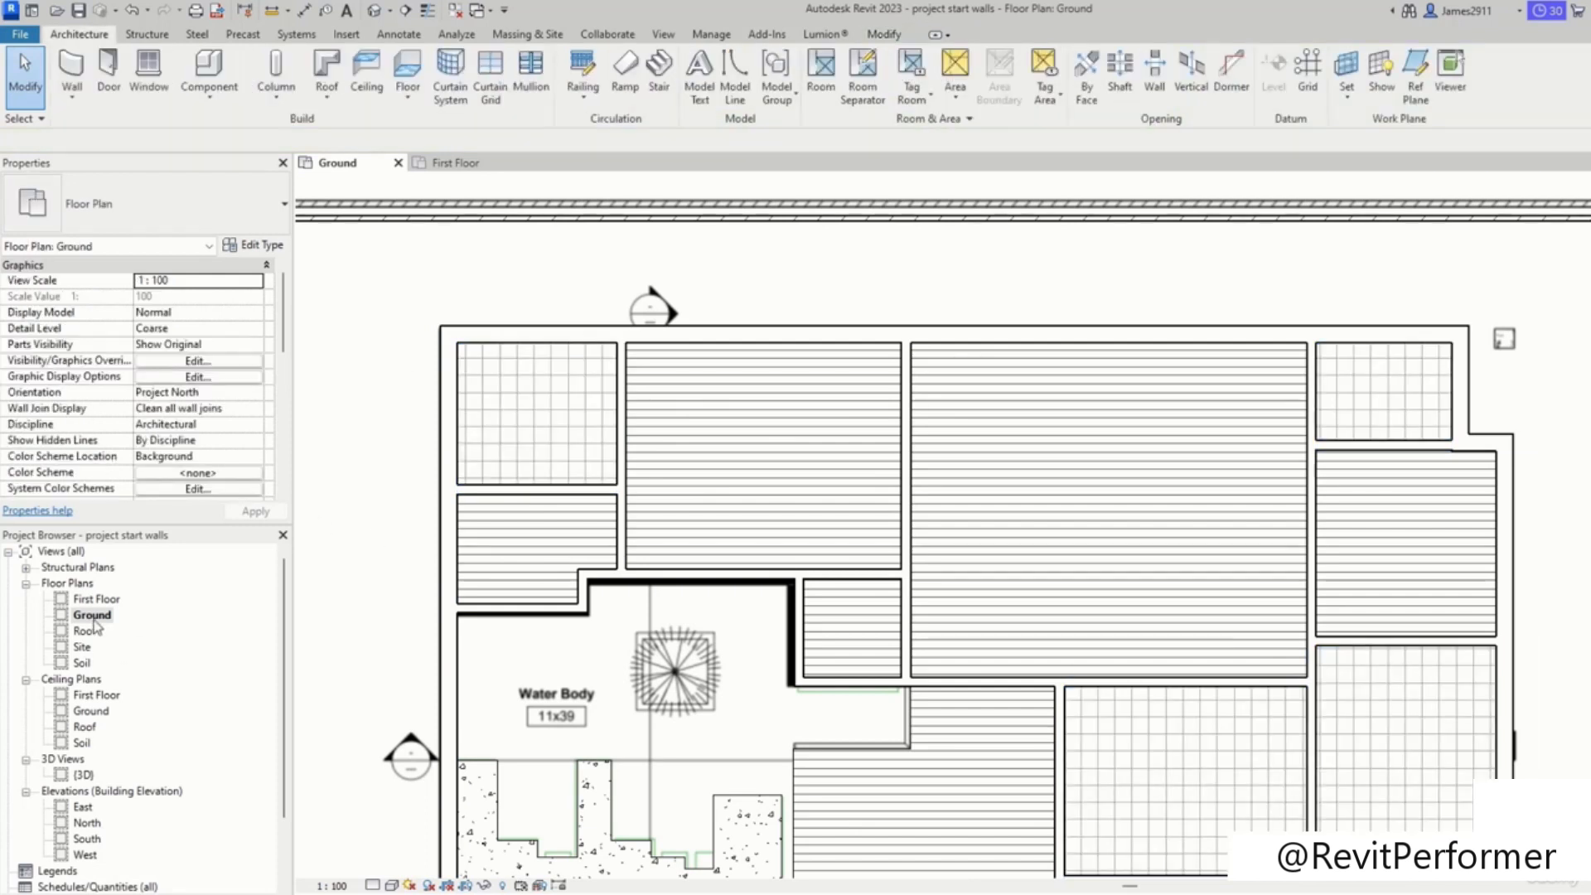
{"action": "key", "text": "ctrl+Tab"}
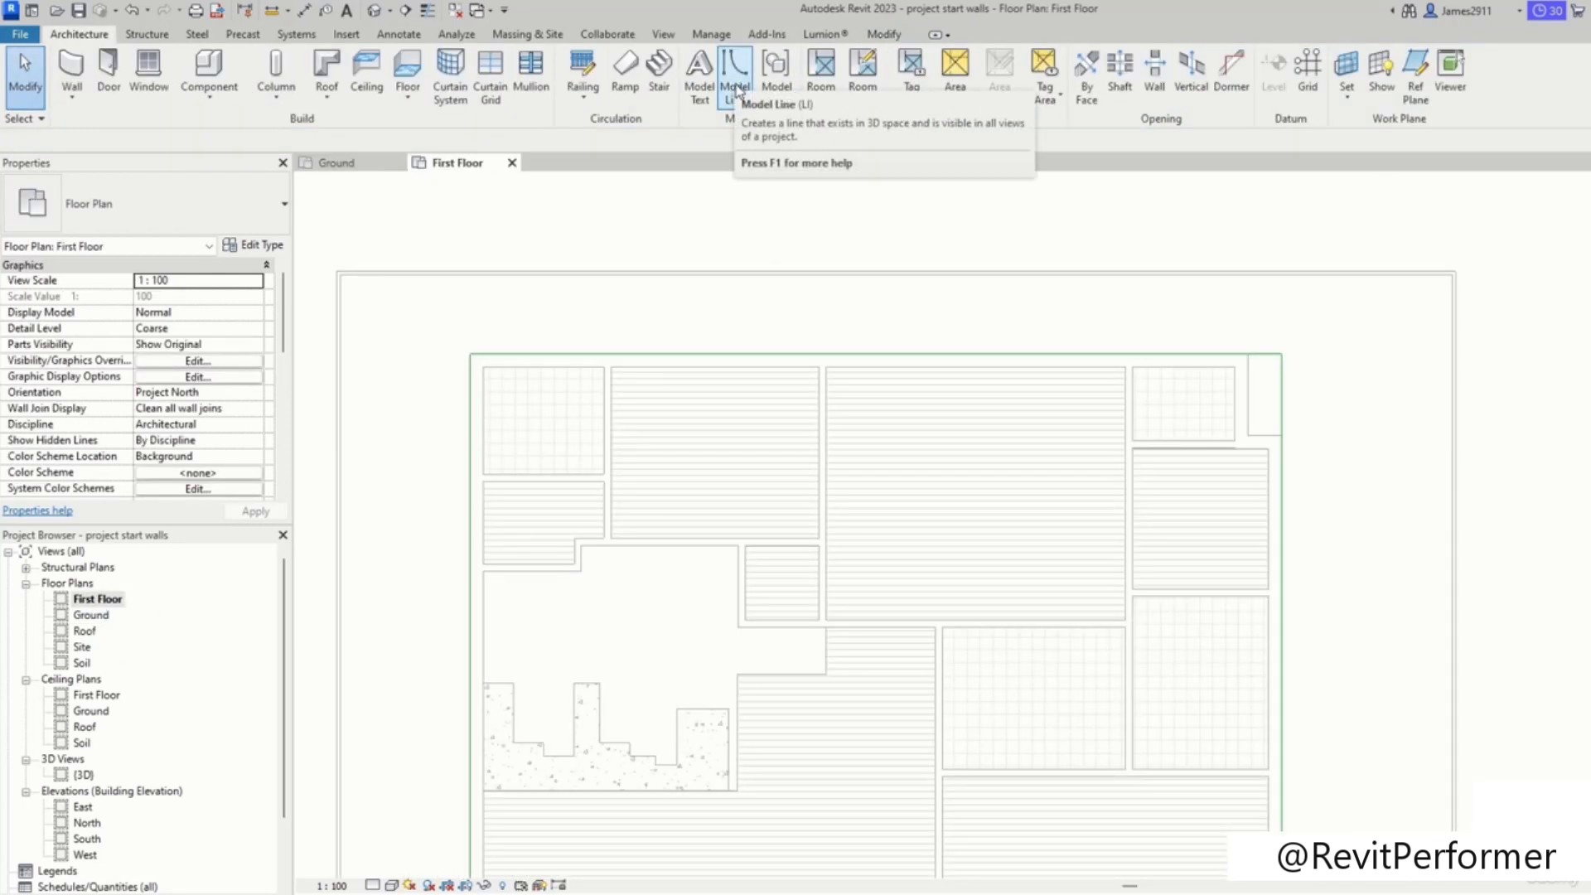
Step: Start a floor, sketch and corner-trim a boundary around the top-left room, and set the type to Tiles 300mm
{"action": "left_click", "coordinate": [424, 83]}
{"action": "scroll", "coordinate": [564, 419], "scroll_direction": "up", "scroll_amount": 3}
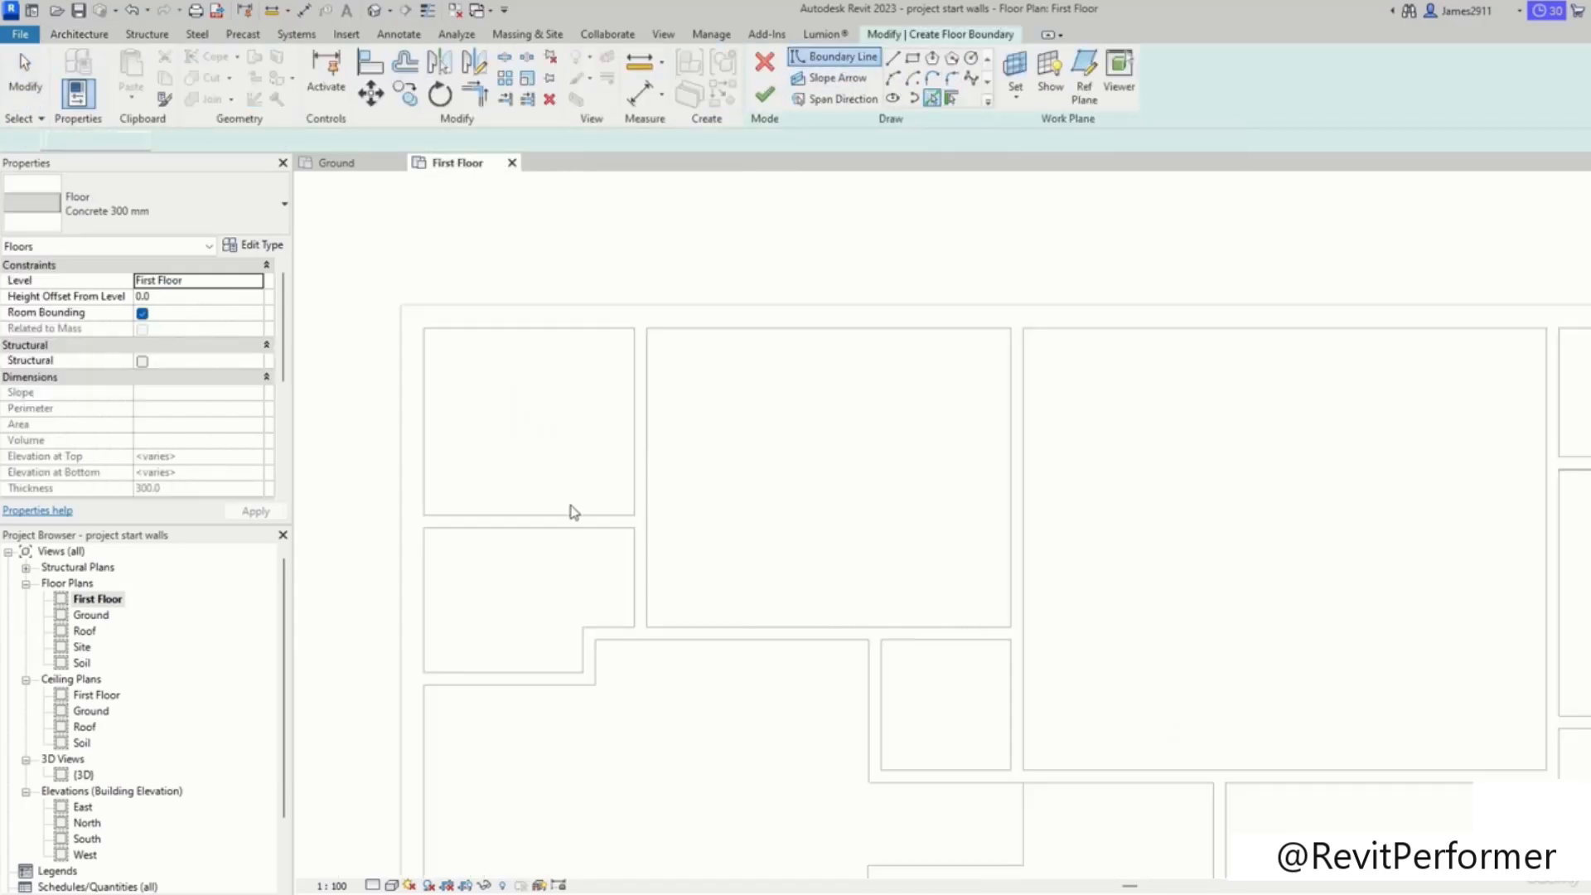
{"action": "left_click", "coordinate": [570, 518]}
{"action": "left_click", "coordinate": [424, 405]}
{"action": "left_click", "coordinate": [544, 326]}
{"action": "left_click", "coordinate": [631, 409]}
{"action": "key", "text": "t"}
{"action": "key", "text": "r"}
{"action": "left_click", "coordinate": [456, 329]}
{"action": "left_click", "coordinate": [634, 413]}
{"action": "left_click", "coordinate": [633, 474]}
{"action": "left_click", "coordinate": [573, 524]}
{"action": "left_click", "coordinate": [426, 513]}
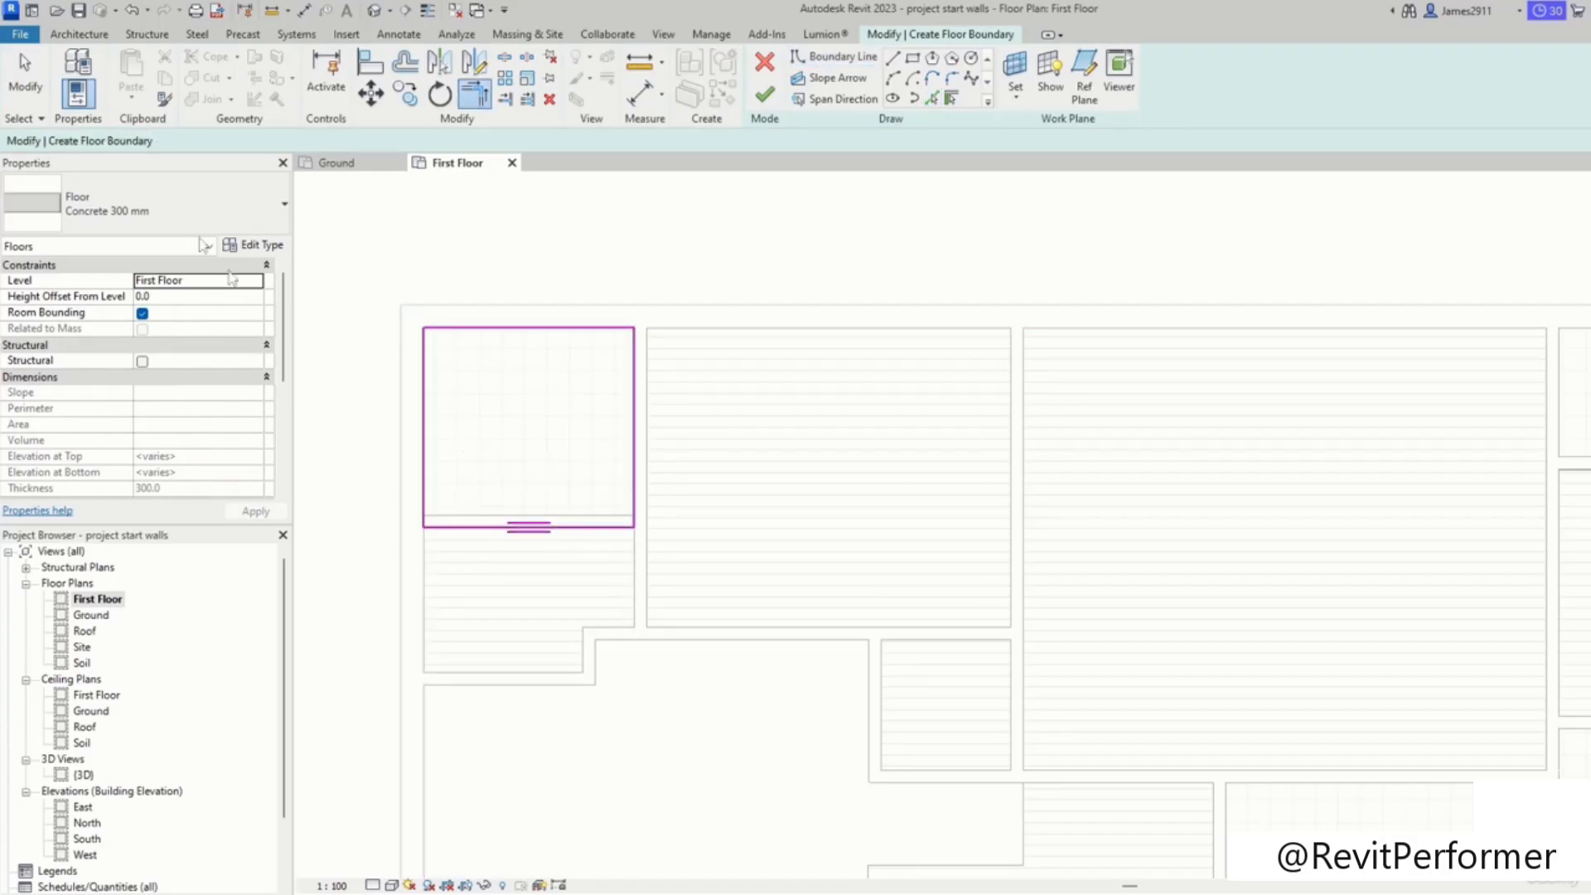
{"action": "left_click", "coordinate": [204, 238]}
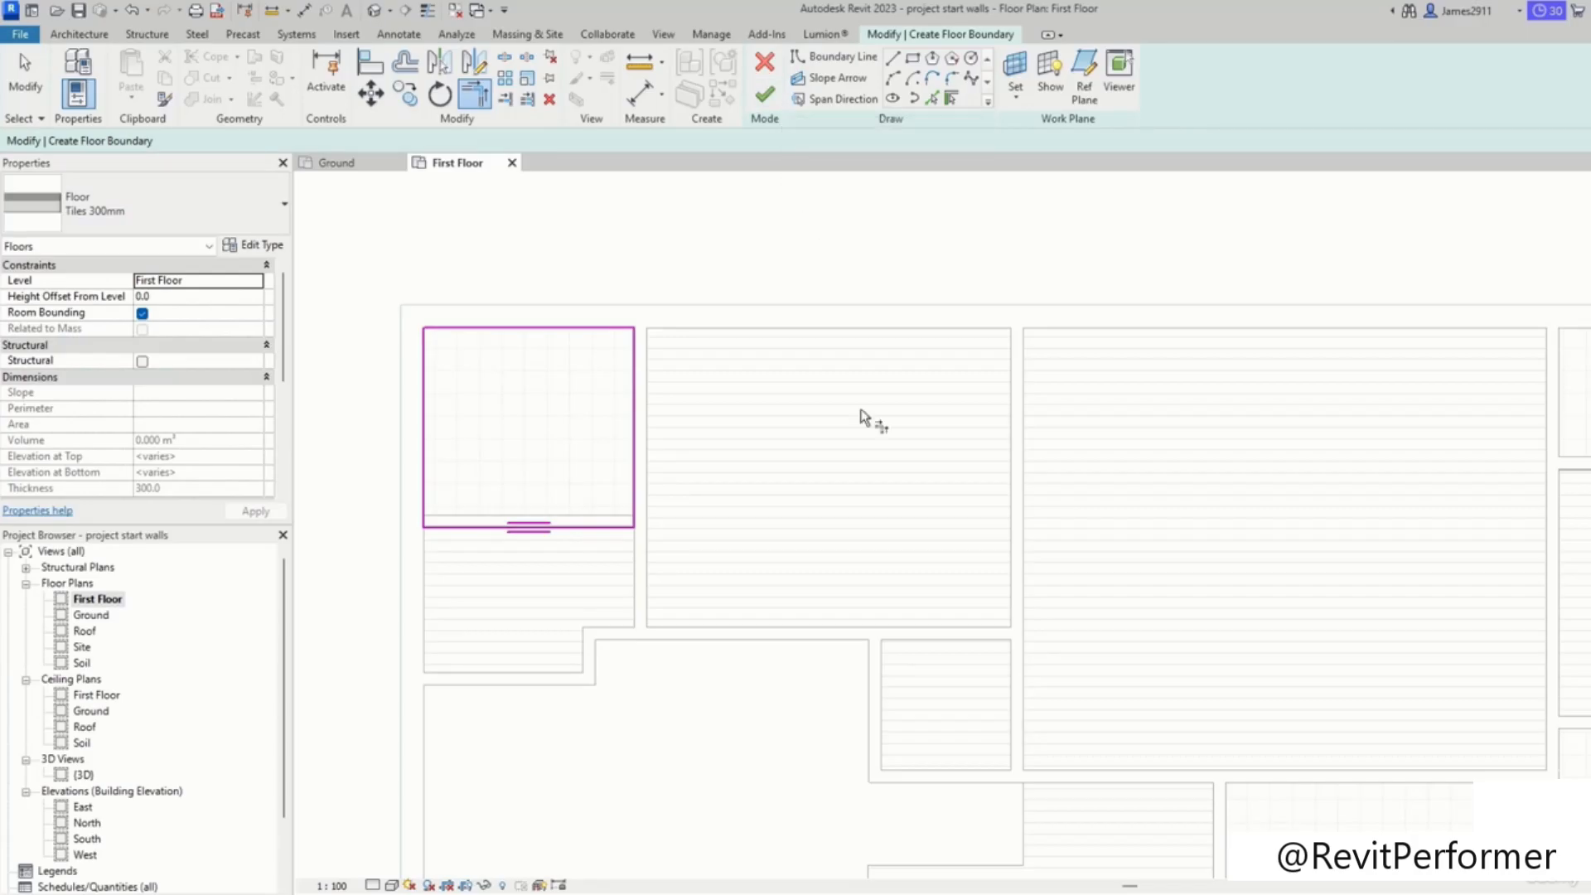
Step: Sketch rectangular floor boundaries around the two stacked rooms on the right side
{"action": "scroll", "coordinate": [1009, 511], "scroll_direction": "down", "scroll_amount": 2}
{"action": "scroll", "coordinate": [750, 427], "scroll_direction": "up", "scroll_amount": 4}
{"action": "middle_click_drag", "start_coordinate": [1077, 634], "coordinate": [1016, 412]}
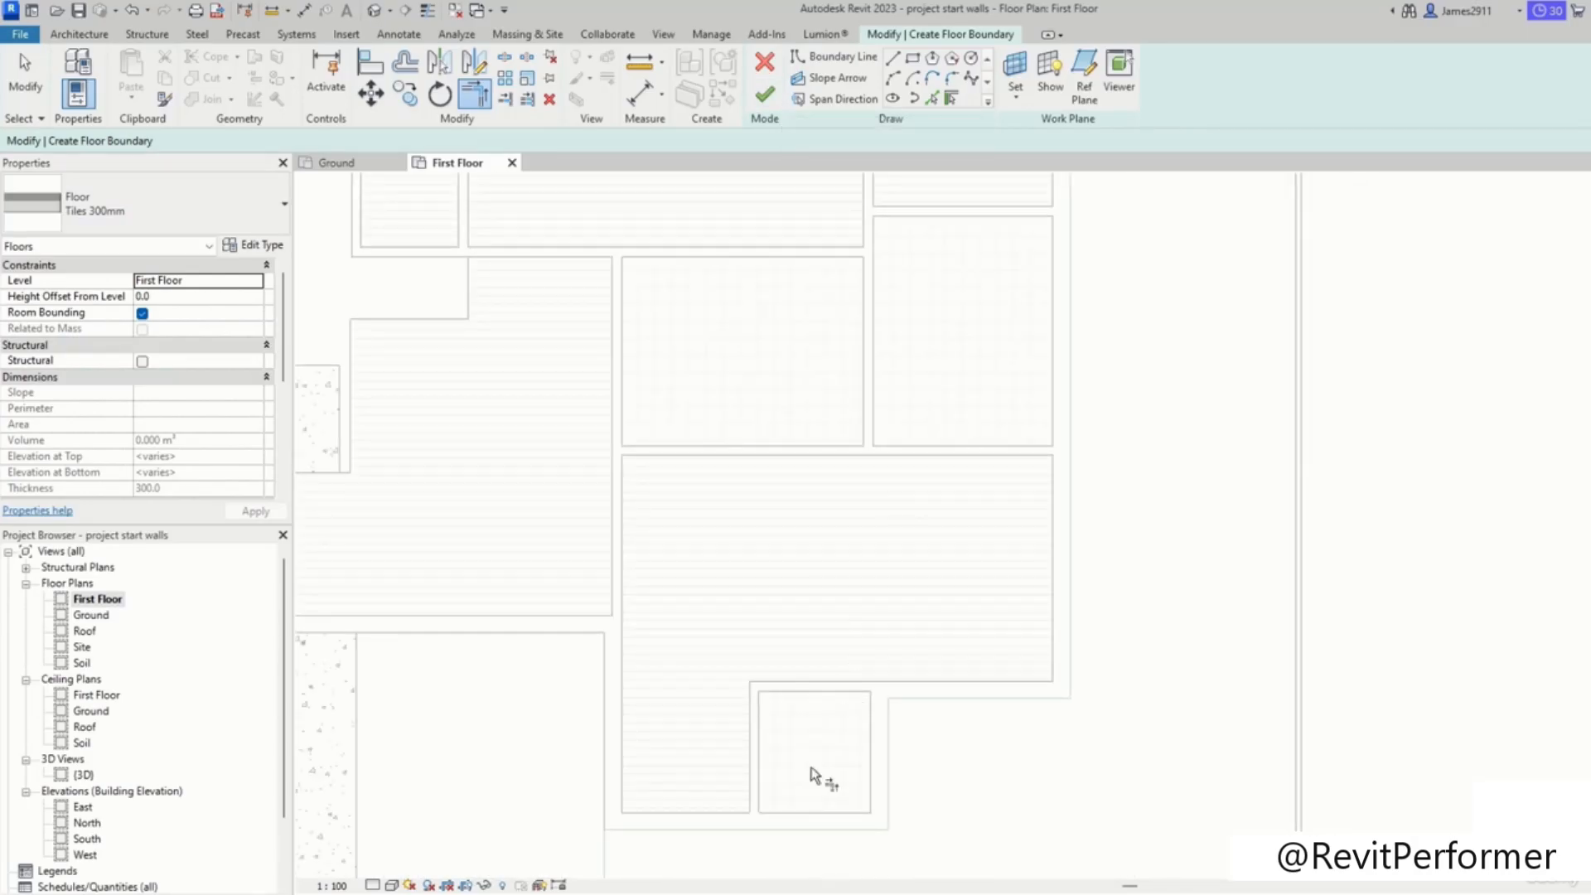
{"action": "scroll", "coordinate": [795, 696], "scroll_direction": "down", "scroll_amount": 3}
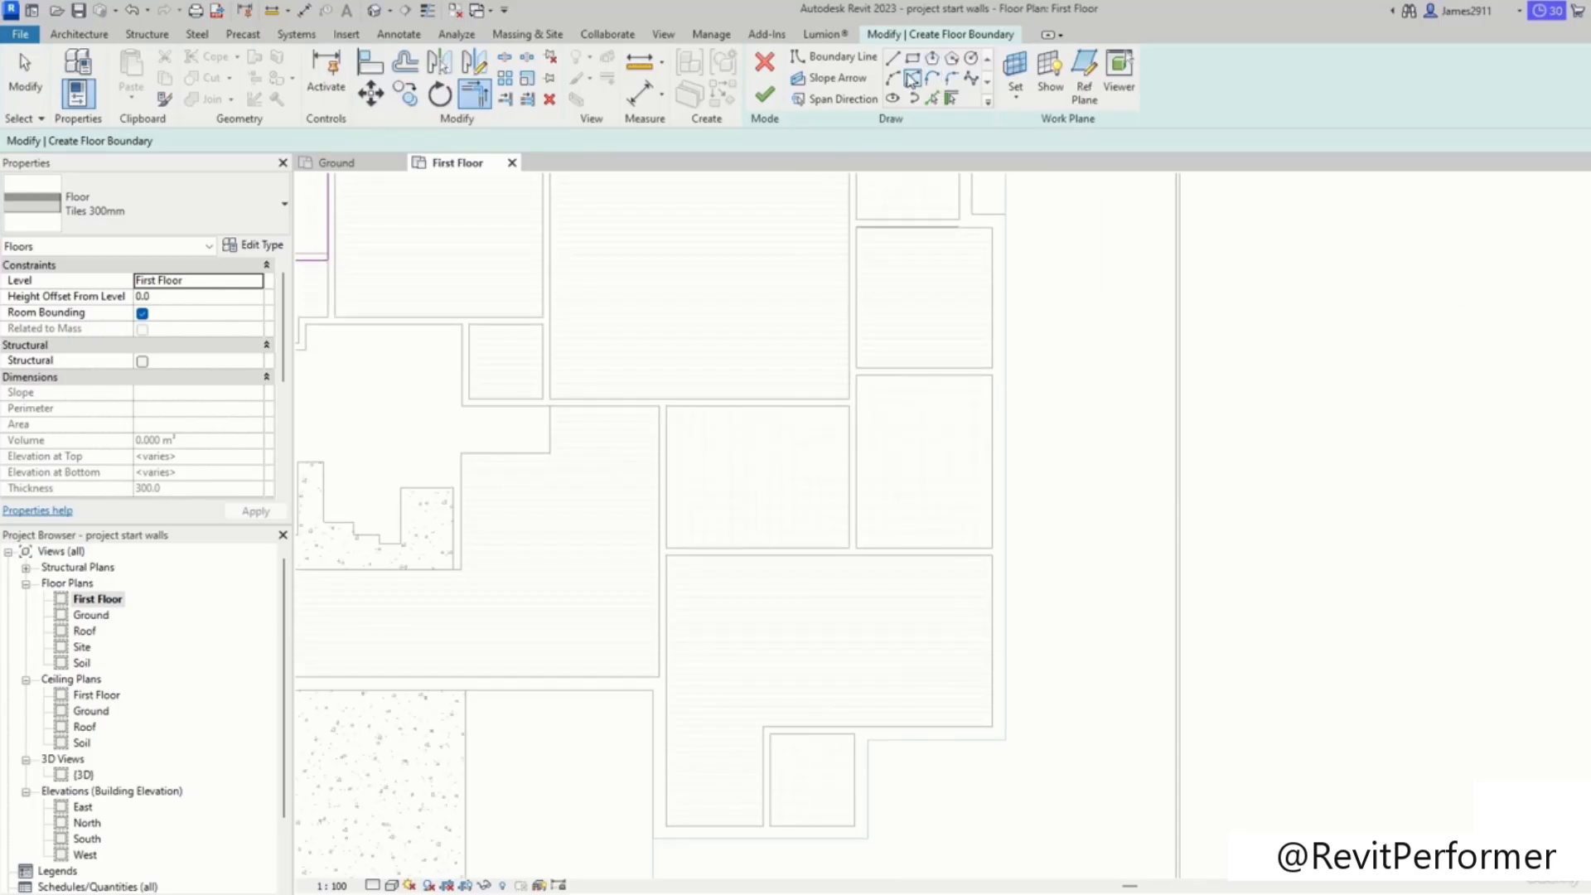
{"action": "left_click", "coordinate": [913, 60]}
{"action": "left_click", "coordinate": [992, 727]}
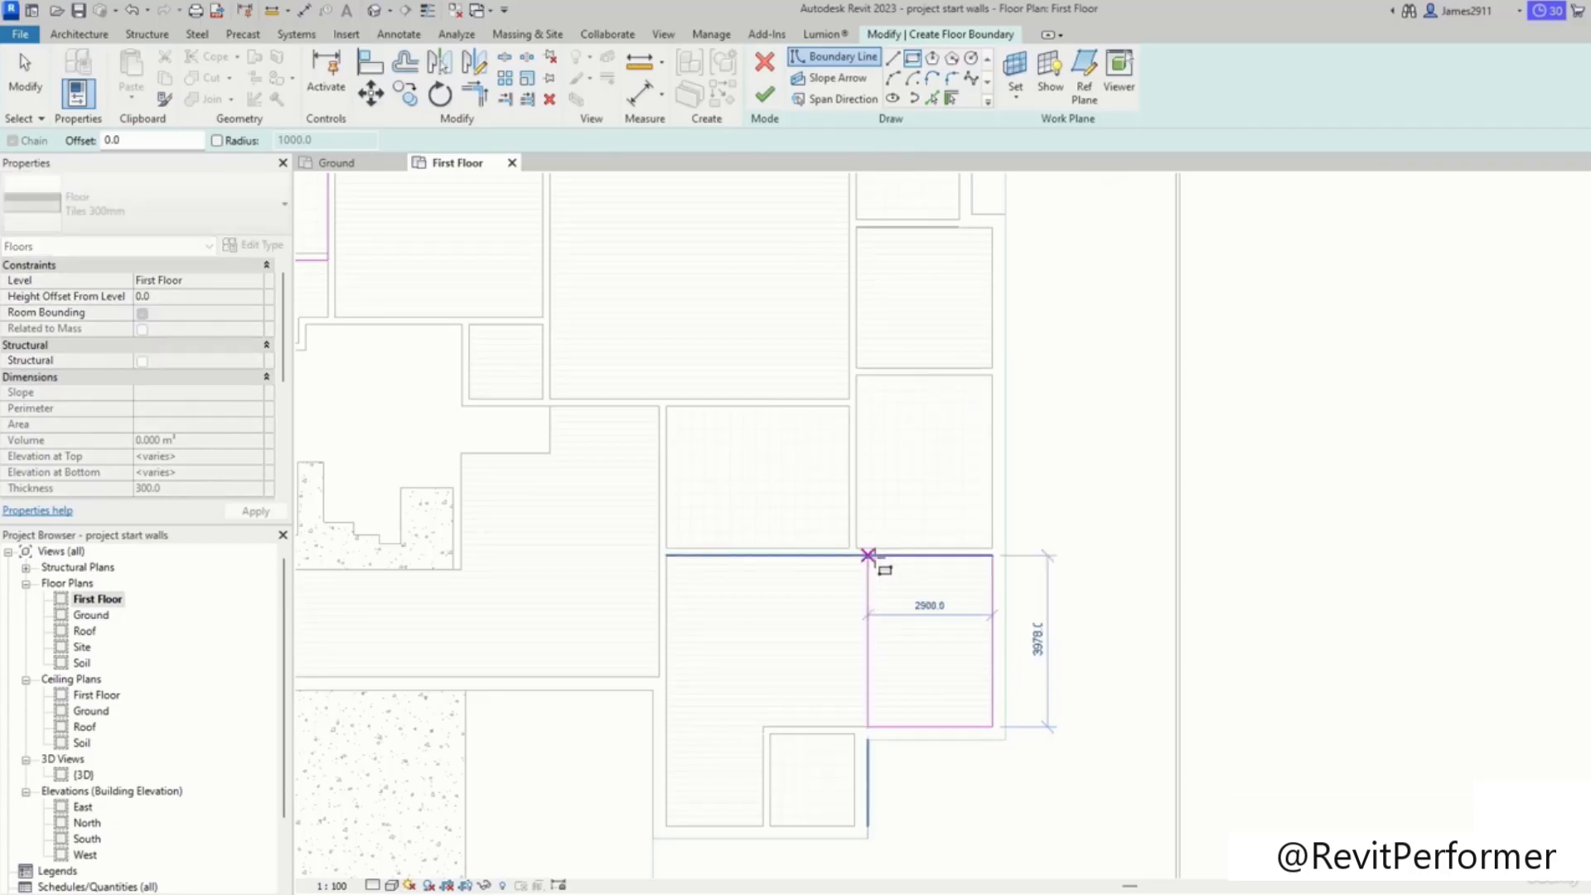
{"action": "left_click", "coordinate": [868, 555]}
{"action": "key", "text": "Escape"}
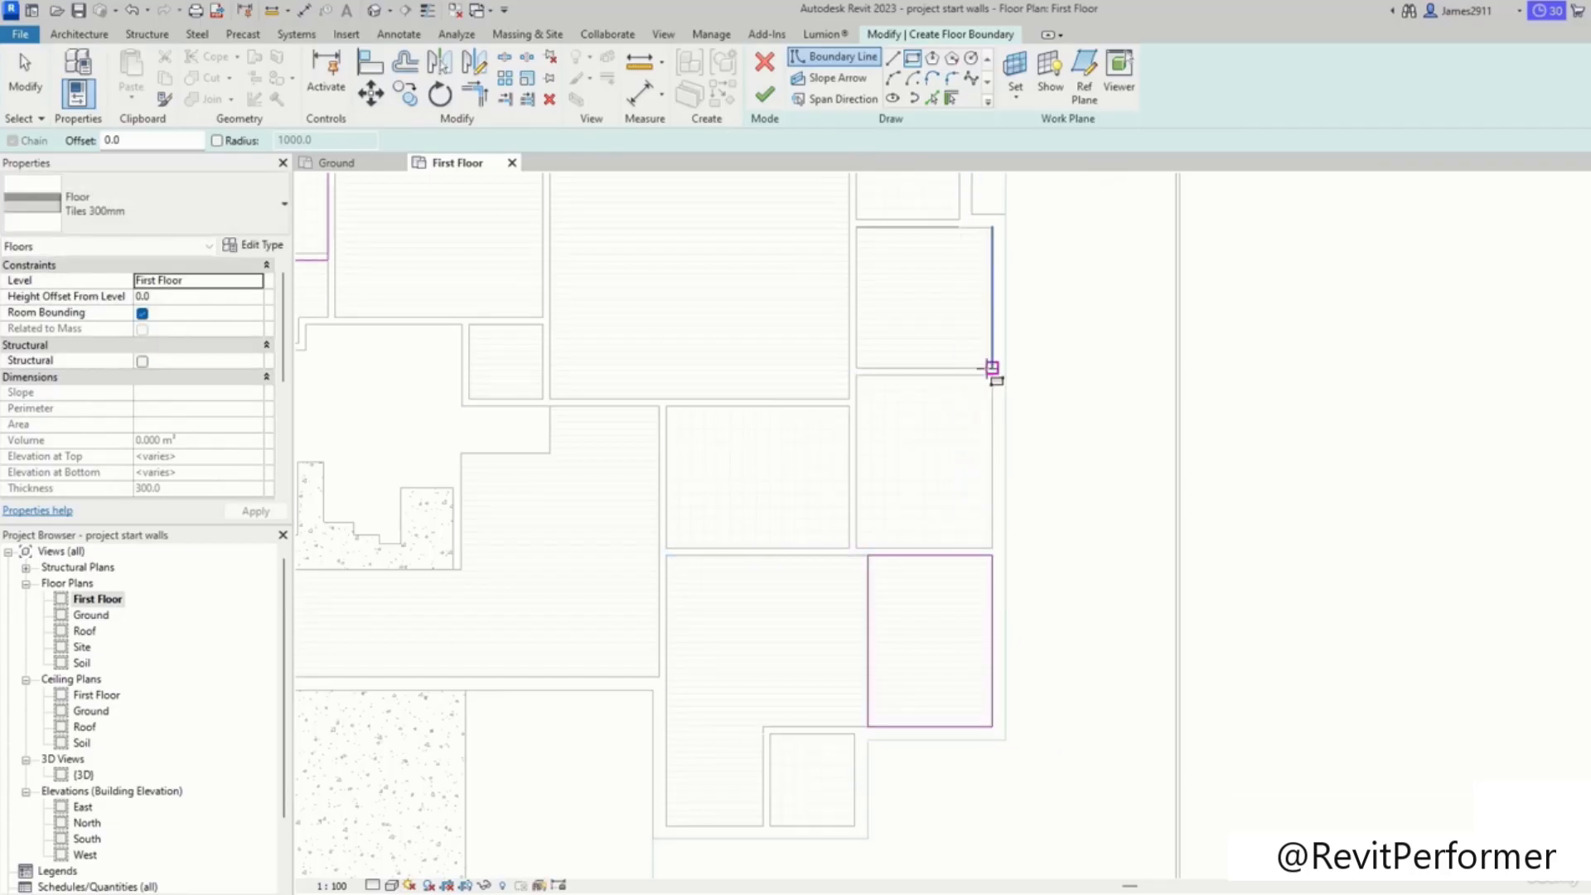
{"action": "left_click", "coordinate": [992, 376]}
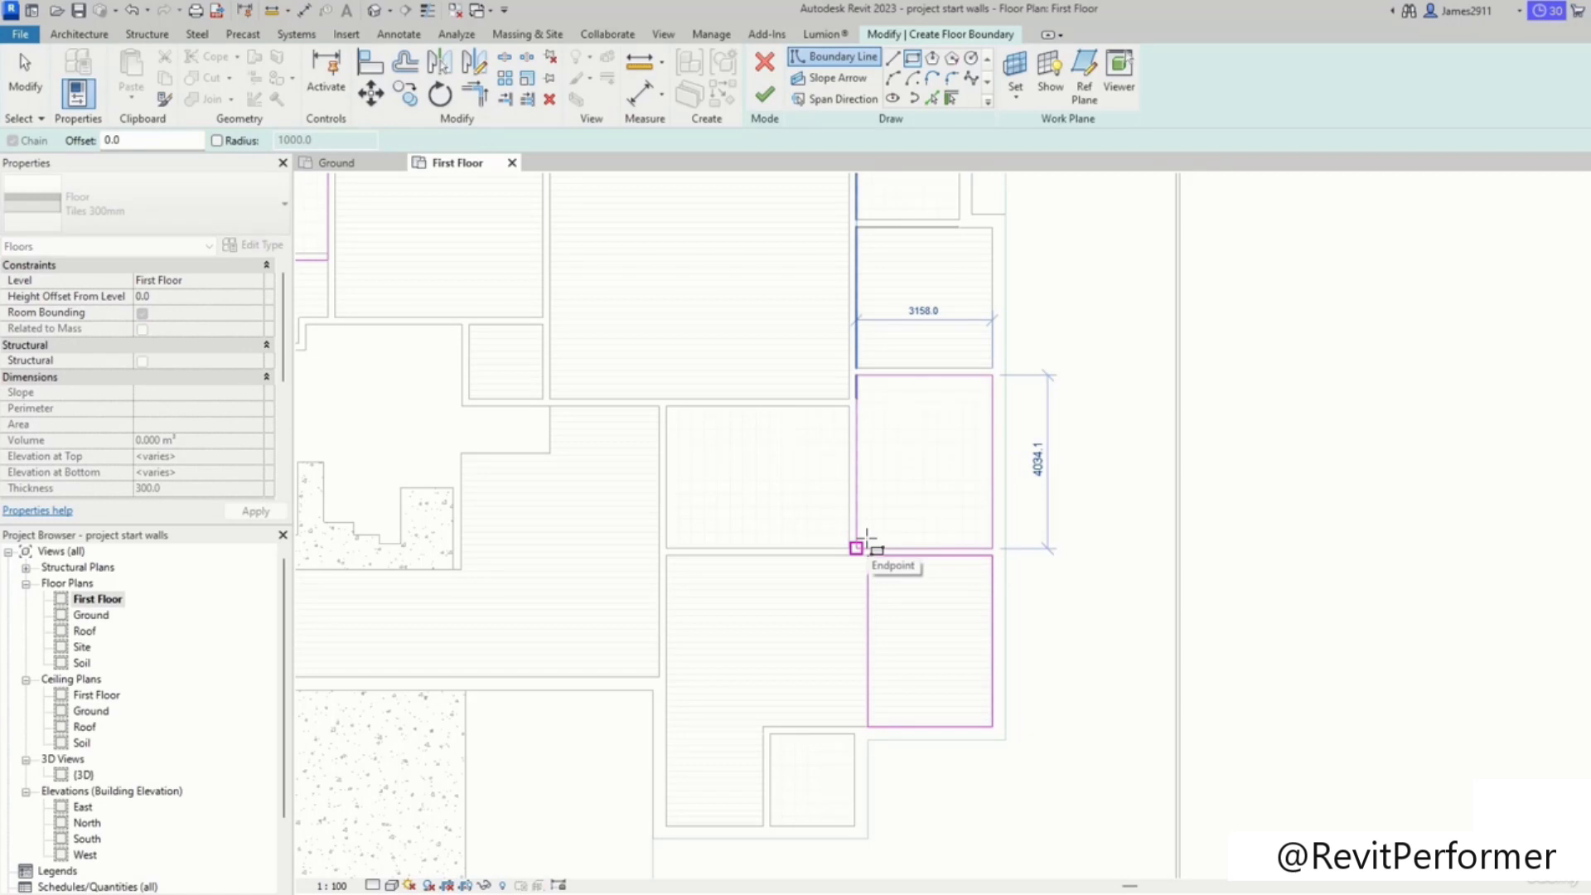
{"action": "scroll", "coordinate": [863, 540], "scroll_direction": "up", "scroll_amount": 2}
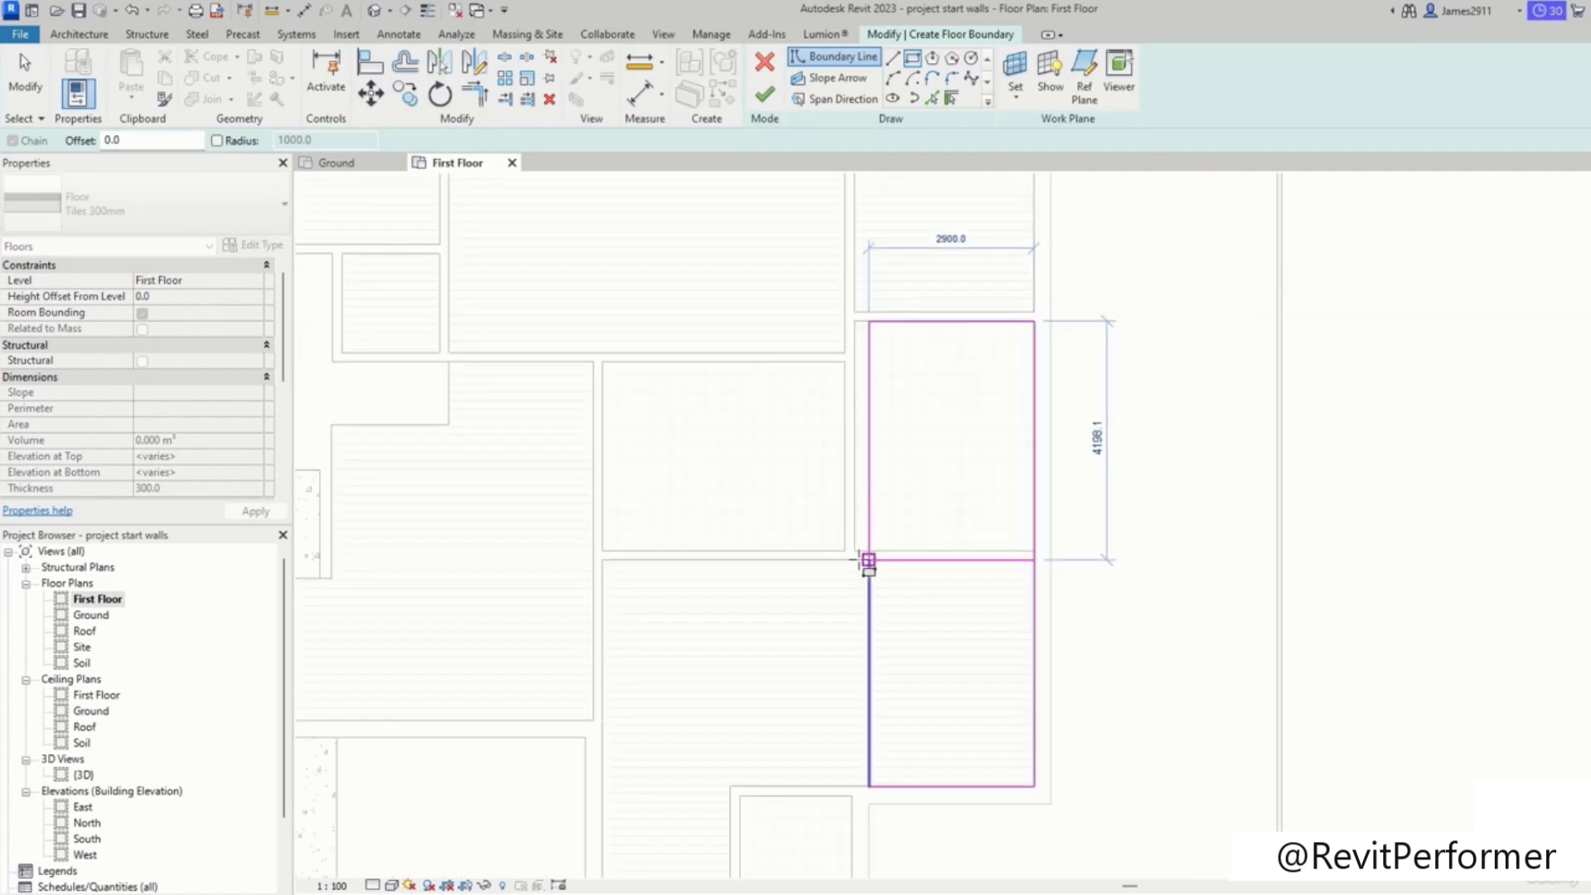
{"action": "scroll", "coordinate": [850, 554], "scroll_direction": "up", "scroll_amount": 3}
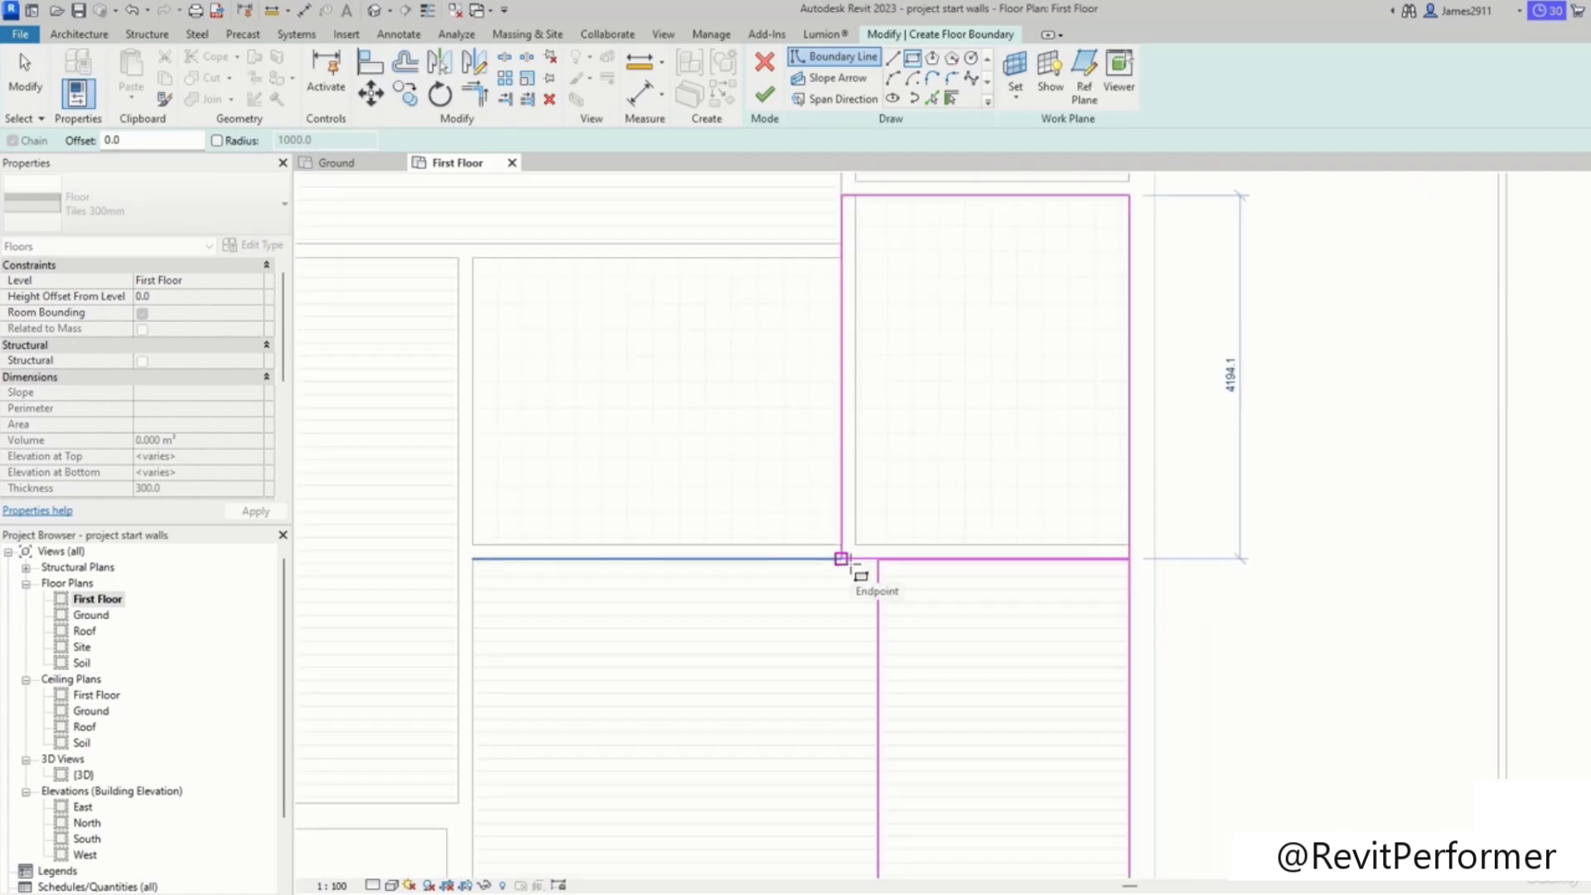
{"action": "left_click", "coordinate": [844, 557]}
Step: Finish the Tiles 300mm floor and choose not to attach walls to it
{"action": "left_click", "coordinate": [782, 93]}
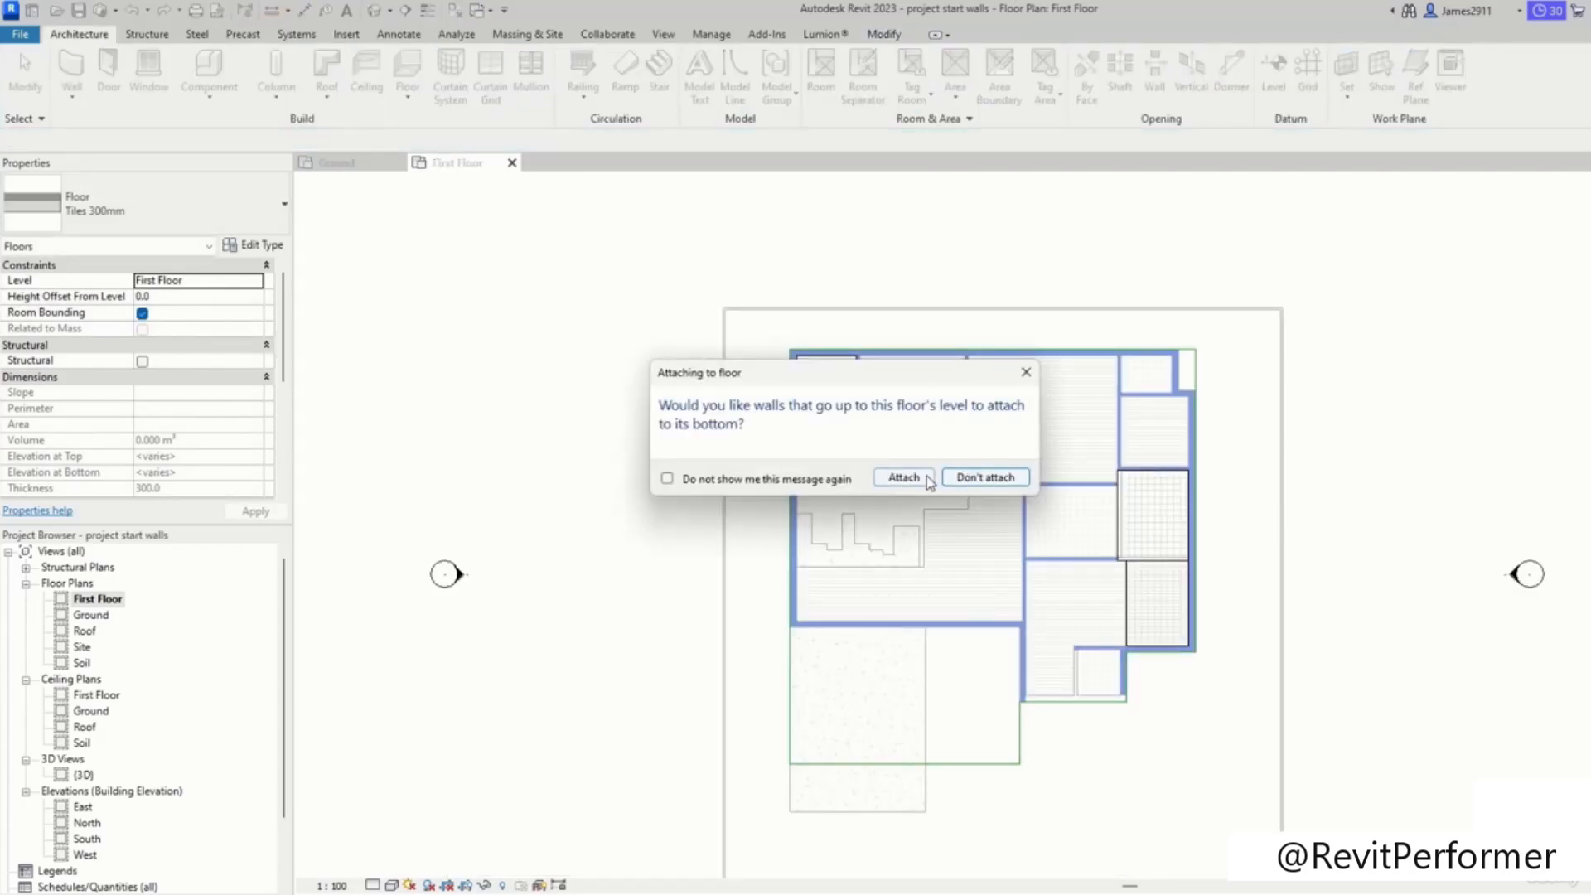
{"action": "left_click", "coordinate": [984, 478]}
{"action": "scroll", "coordinate": [1250, 551], "scroll_direction": "down", "scroll_amount": 4}
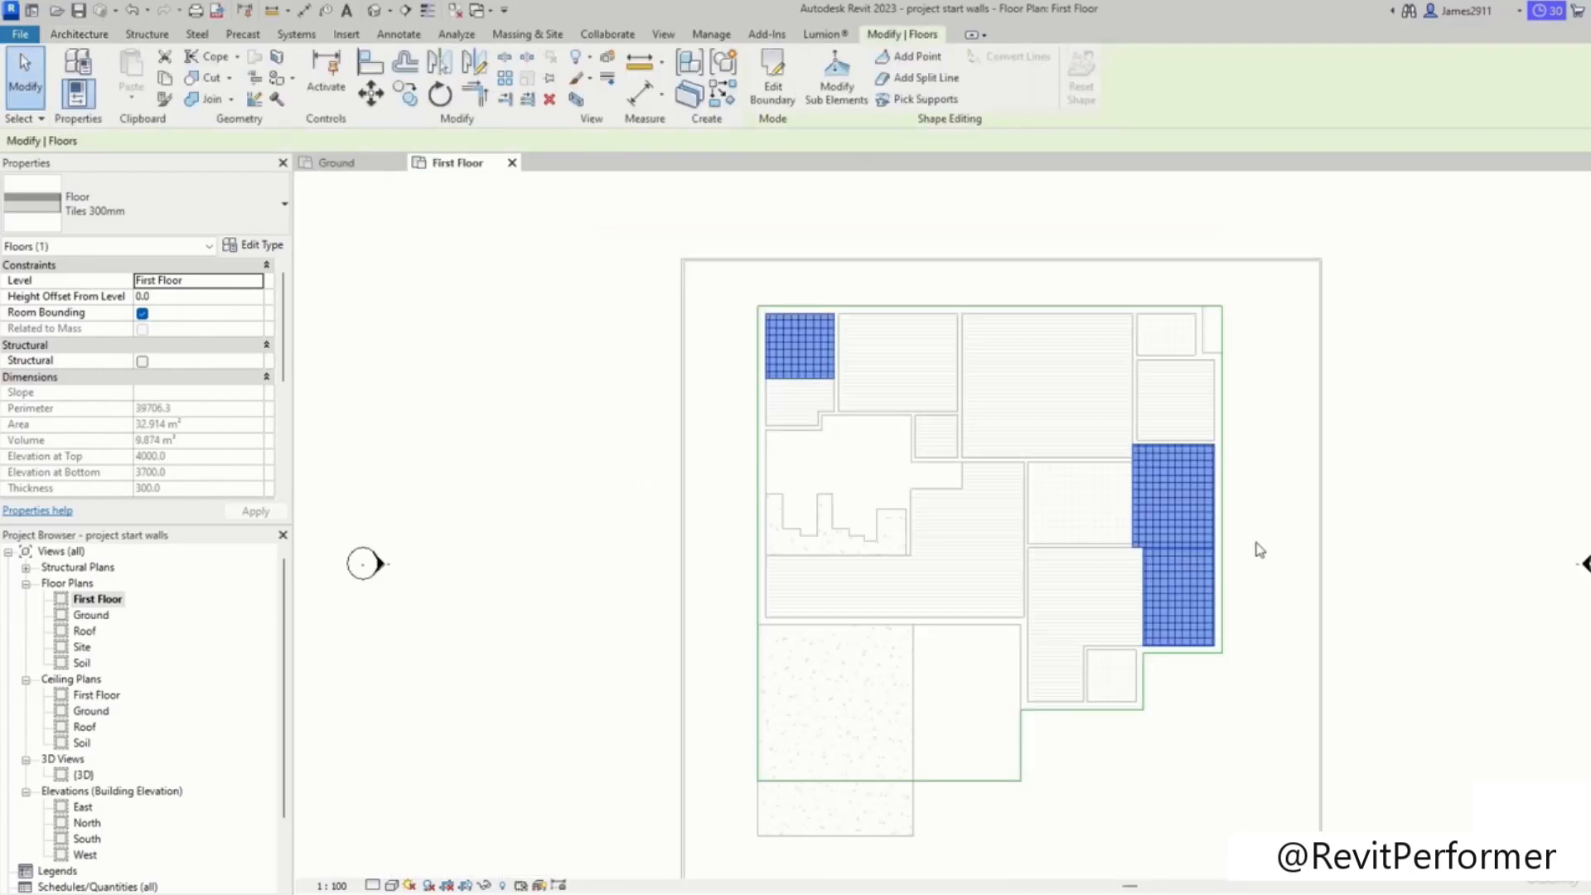
{"action": "key", "text": "Escape"}
{"action": "middle_click_drag", "start_coordinate": [1148, 534], "coordinate": [1019, 622]}
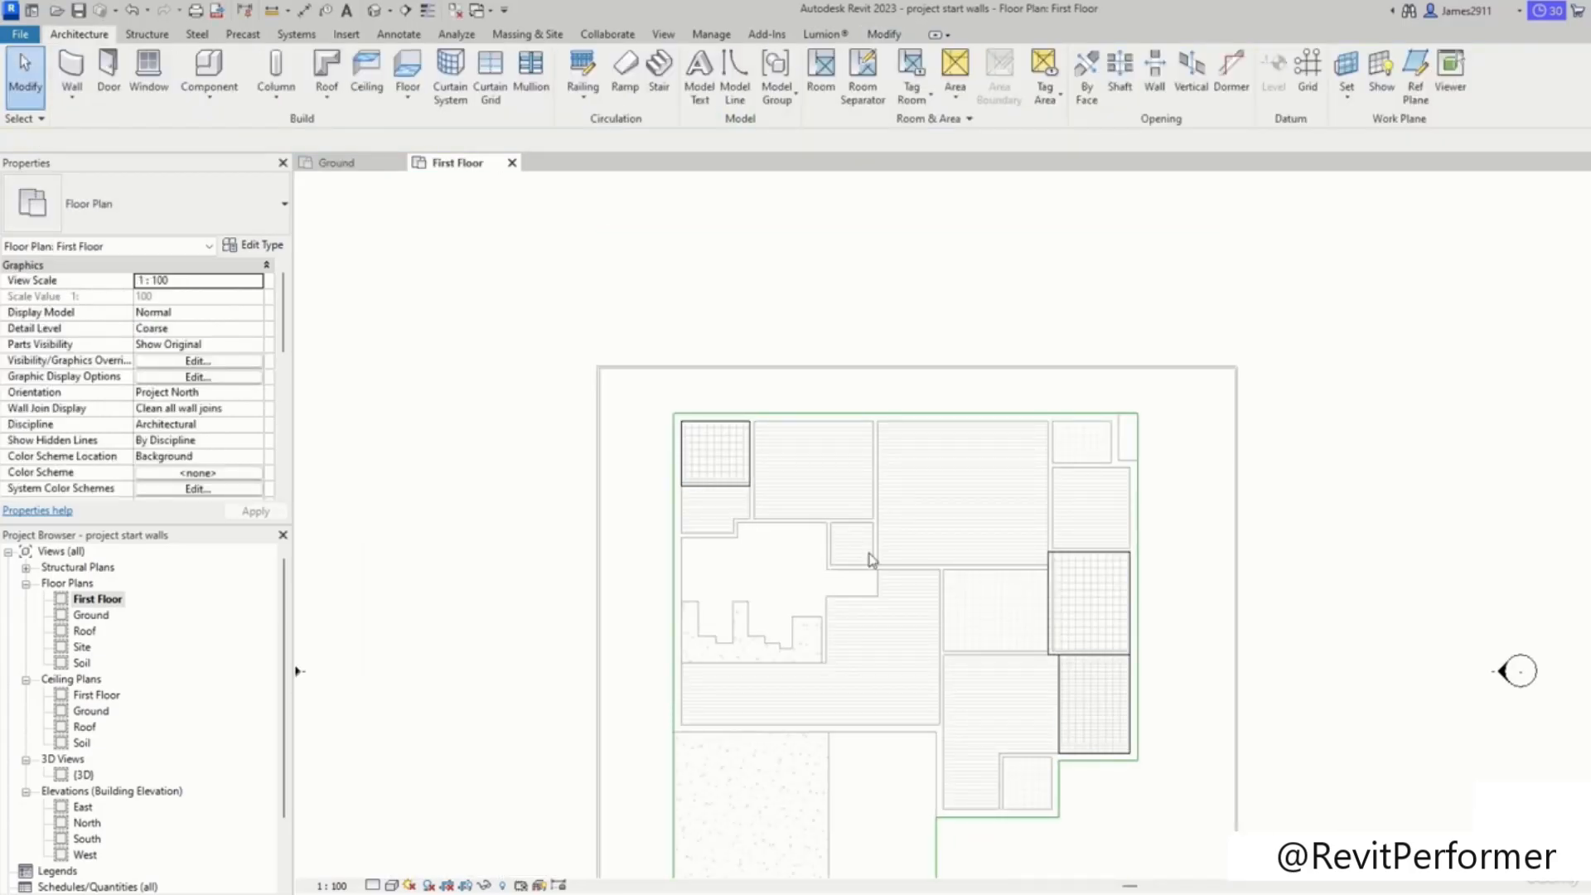
Step: Start an Oak Flooring 300 mm floor and pick lines around the upper middle rooms, trimming corners
{"action": "middle_click_drag", "start_coordinate": [870, 560], "coordinate": [950, 425]}
{"action": "scroll", "coordinate": [738, 295], "scroll_direction": "up", "scroll_amount": 5}
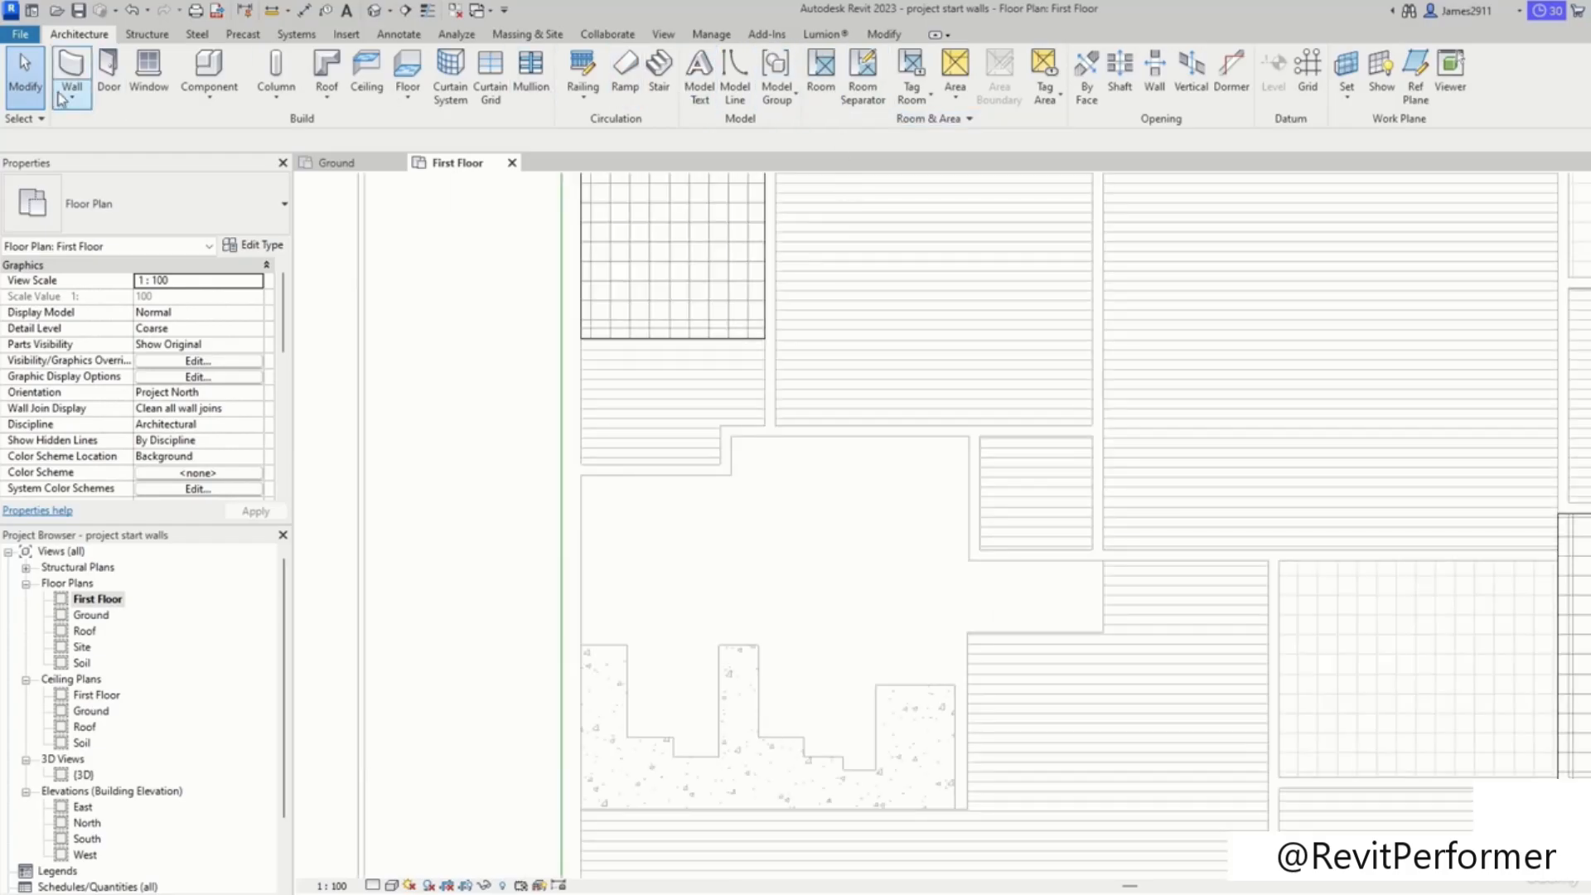
{"action": "left_click", "coordinate": [407, 71]}
{"action": "left_click", "coordinate": [932, 98]}
{"action": "left_click", "coordinate": [655, 338]}
{"action": "left_click", "coordinate": [580, 402]}
{"action": "left_click", "coordinate": [642, 465]}
{"action": "left_click", "coordinate": [720, 447]}
{"action": "left_click", "coordinate": [749, 426]}
{"action": "left_click", "coordinate": [765, 394]}
{"action": "key", "text": "ctrl+z"}
{"action": "left_click", "coordinate": [1103, 300]}
{"action": "middle_click_drag", "start_coordinate": [1098, 300], "coordinate": [1084, 511]}
{"action": "left_click", "coordinate": [920, 358]}
{"action": "key", "text": "t"}
{"action": "key", "text": "r"}
{"action": "left_click", "coordinate": [752, 396]}
{"action": "left_click", "coordinate": [816, 356]}
{"action": "left_click", "coordinate": [999, 356]}
{"action": "left_click", "coordinate": [1089, 430]}
{"action": "left_click", "coordinate": [1291, 760]}
{"action": "key", "text": "t"}
{"action": "key", "text": "r"}
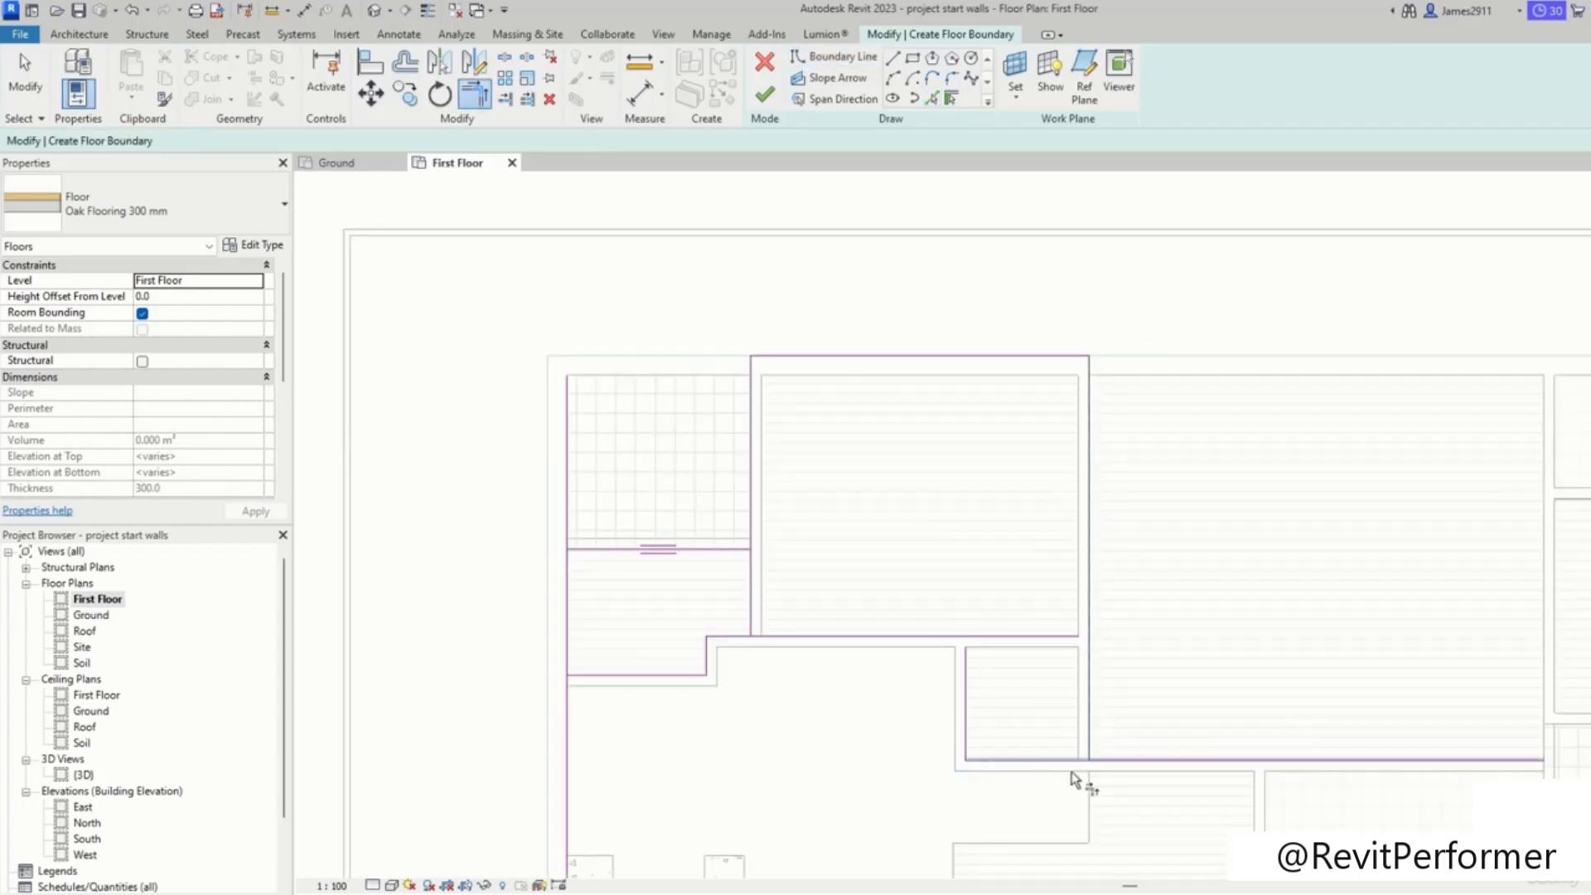
Step: Trim and adjust the upper region's boundary lines into a closed loop
{"action": "middle_click_drag", "start_coordinate": [847, 686], "coordinate": [1047, 657]}
{"action": "left_click", "coordinate": [916, 521]}
{"action": "left_click", "coordinate": [951, 543]}
{"action": "left_click", "coordinate": [870, 521]}
{"action": "left_click", "coordinate": [767, 553]}
{"action": "left_click", "coordinate": [952, 456]}
{"action": "left_click", "coordinate": [887, 520]}
{"action": "left_click", "coordinate": [769, 480]}
{"action": "left_click", "coordinate": [802, 521]}
{"action": "left_click", "coordinate": [768, 564]}
{"action": "left_click", "coordinate": [816, 520]}
{"action": "scroll", "coordinate": [1218, 704], "scroll_direction": "down", "scroll_amount": 1}
{"action": "middle_click_drag", "start_coordinate": [1218, 704], "coordinate": [817, 625]}
{"action": "left_click", "coordinate": [840, 645]}
{"action": "left_click", "coordinate": [871, 599]}
{"action": "middle_click_drag", "start_coordinate": [941, 484], "coordinate": [953, 292]}
{"action": "scroll", "coordinate": [952, 292], "scroll_direction": "down", "scroll_amount": 1}
Step: Pick and trim boundary lines around the lower-right room, then finish the floor without attaching walls
{"action": "left_click", "coordinate": [932, 98]}
{"action": "middle_click_drag", "start_coordinate": [970, 557], "coordinate": [977, 379]}
{"action": "middle_click_drag", "start_coordinate": [1098, 481], "coordinate": [857, 489]}
{"action": "left_click", "coordinate": [769, 532]}
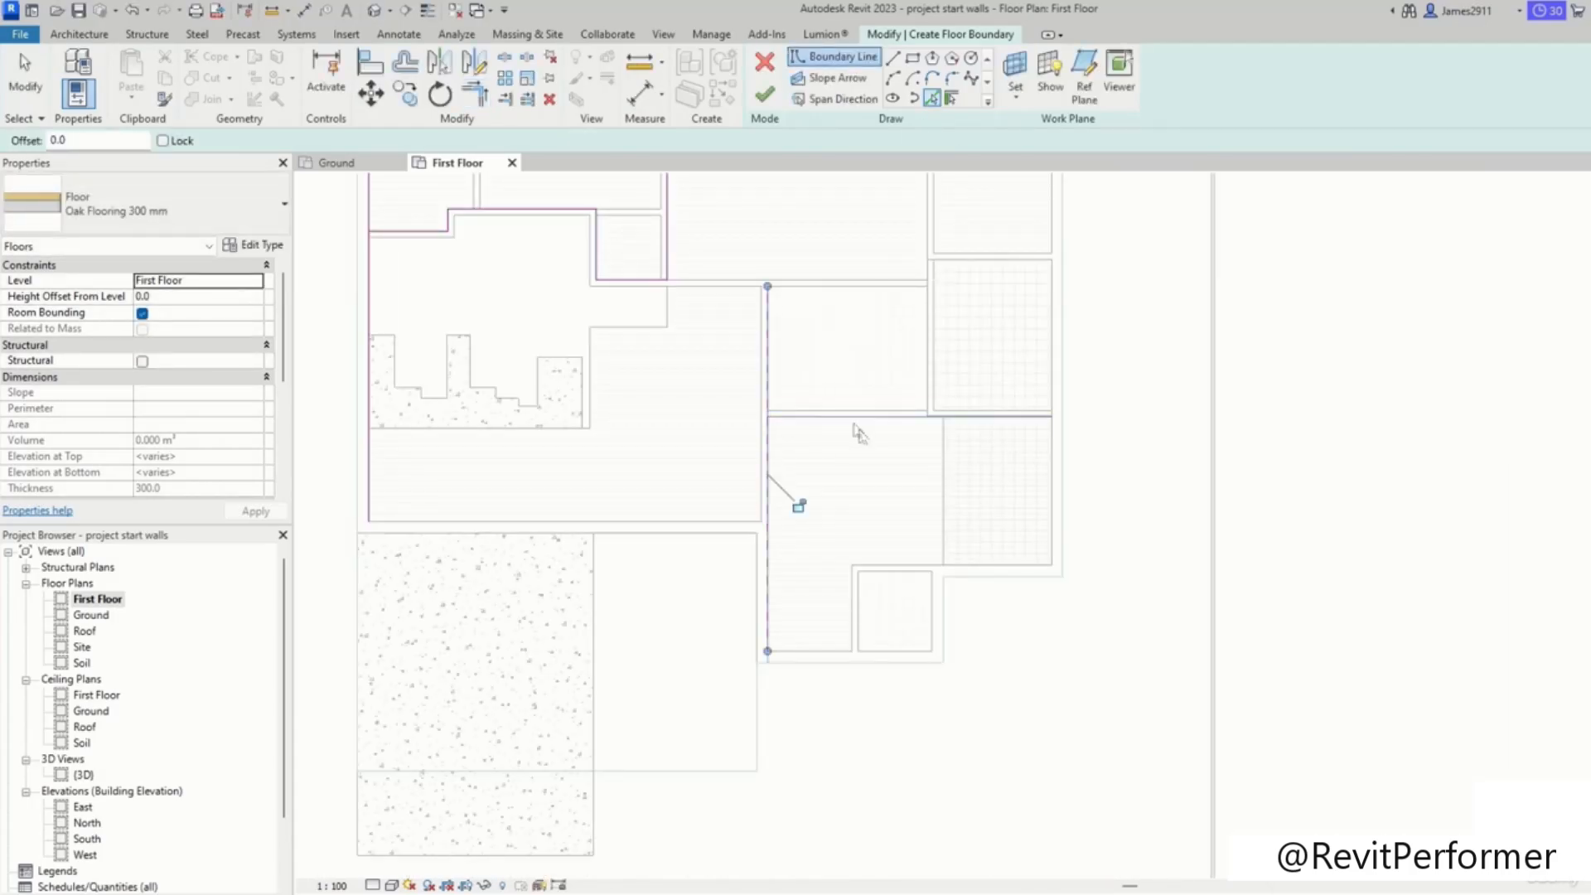
{"action": "left_click", "coordinate": [876, 662]}
{"action": "key", "text": "Escape"}
{"action": "key", "text": "Escape"}
{"action": "scroll", "coordinate": [784, 585], "scroll_direction": "up", "scroll_amount": 2}
{"action": "left_click", "coordinate": [757, 620]}
{"action": "left_click_drag", "start_coordinate": [757, 620], "coordinate": [742, 624]}
{"action": "key", "text": "t"}
{"action": "key", "text": "r"}
{"action": "left_click", "coordinate": [853, 703]}
{"action": "middle_click_drag", "start_coordinate": [797, 335], "coordinate": [830, 537]}
{"action": "left_click", "coordinate": [793, 476]}
{"action": "left_click", "coordinate": [737, 522]}
{"action": "left_click", "coordinate": [917, 473]}
{"action": "left_click", "coordinate": [1020, 531]}
{"action": "scroll", "coordinate": [1128, 652], "scroll_direction": "down", "scroll_amount": 2}
{"action": "left_click", "coordinate": [538, 448]}
{"action": "left_click", "coordinate": [498, 442]}
{"action": "left_click", "coordinate": [765, 96]}
{"action": "left_click", "coordinate": [1001, 478]}
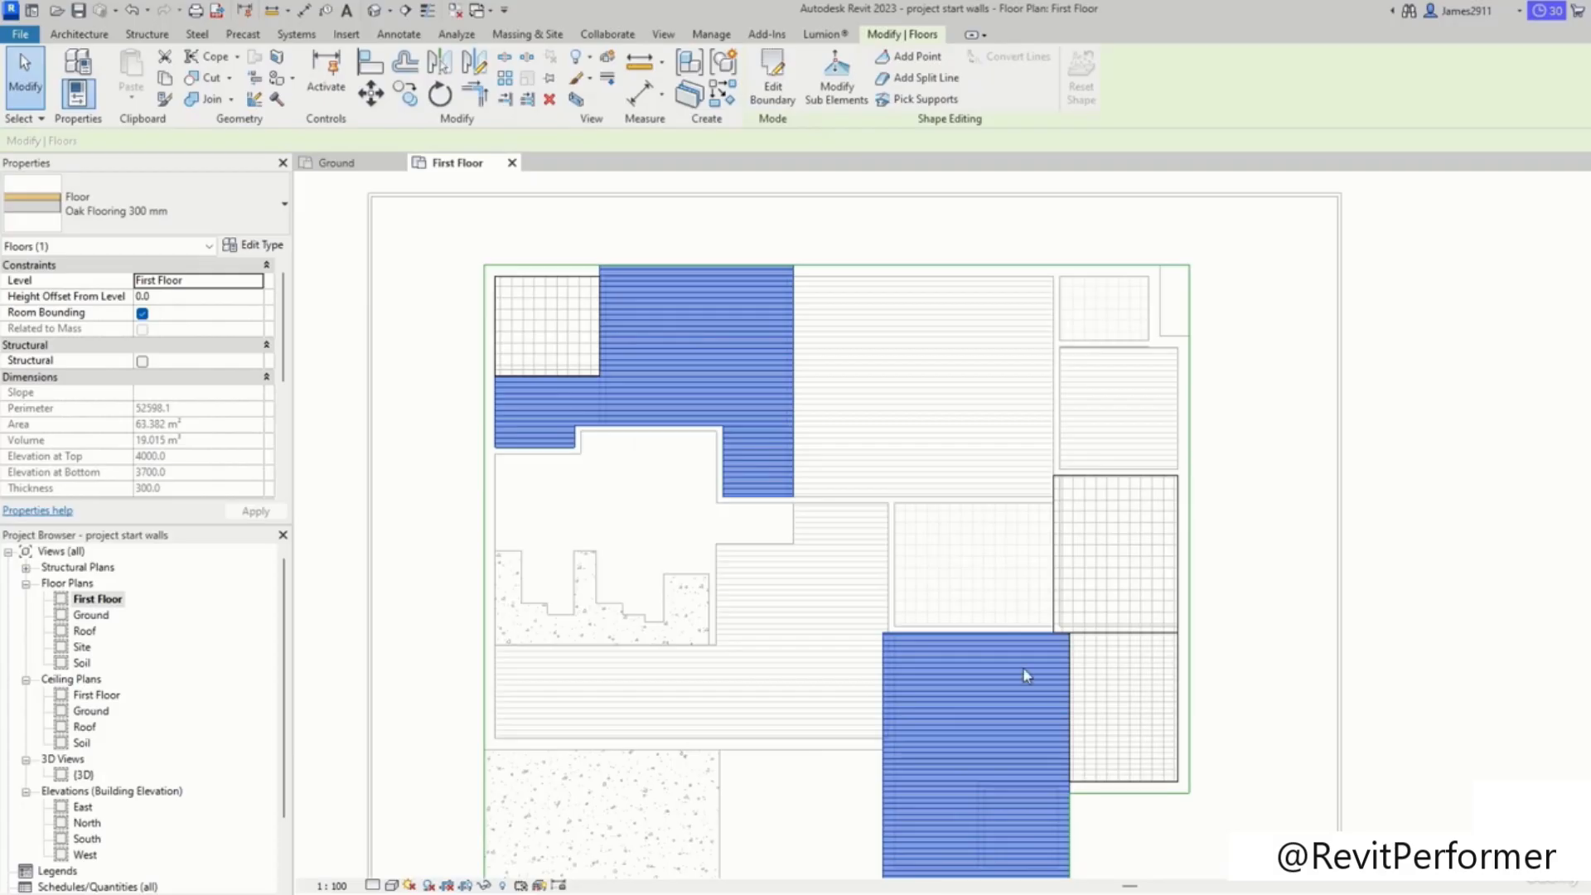
Step: Start another floor and set its type to Concrete 300 mm
{"action": "left_click", "coordinate": [1199, 862]}
{"action": "scroll", "coordinate": [1198, 862], "scroll_direction": "down", "scroll_amount": 1}
{"action": "middle_click_drag", "start_coordinate": [1069, 875], "coordinate": [1035, 859]}
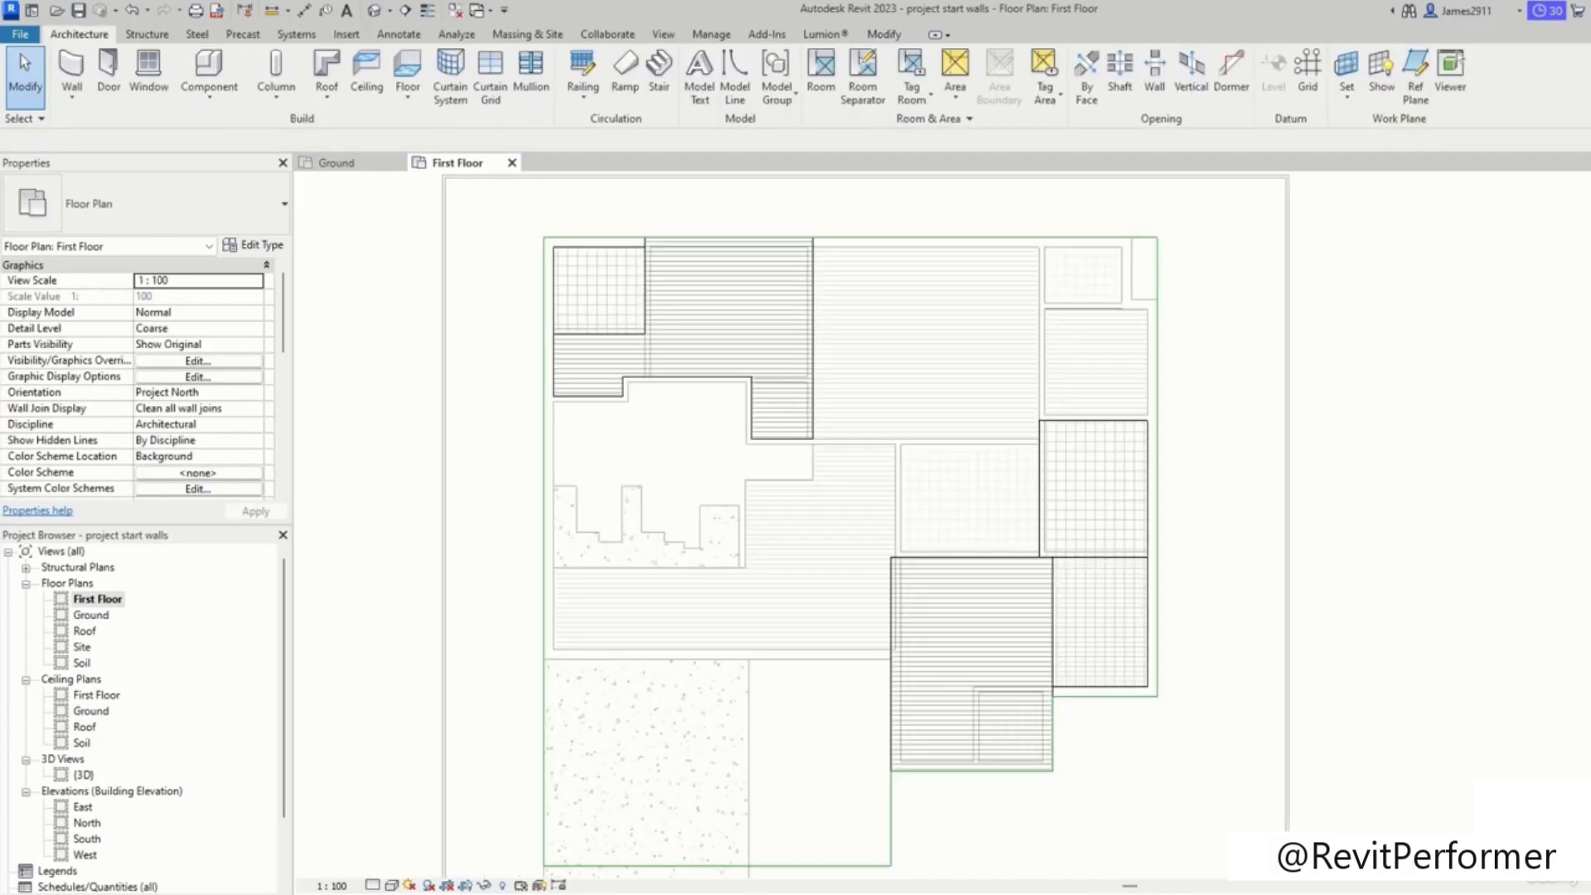
{"action": "left_click", "coordinate": [1368, 666]}
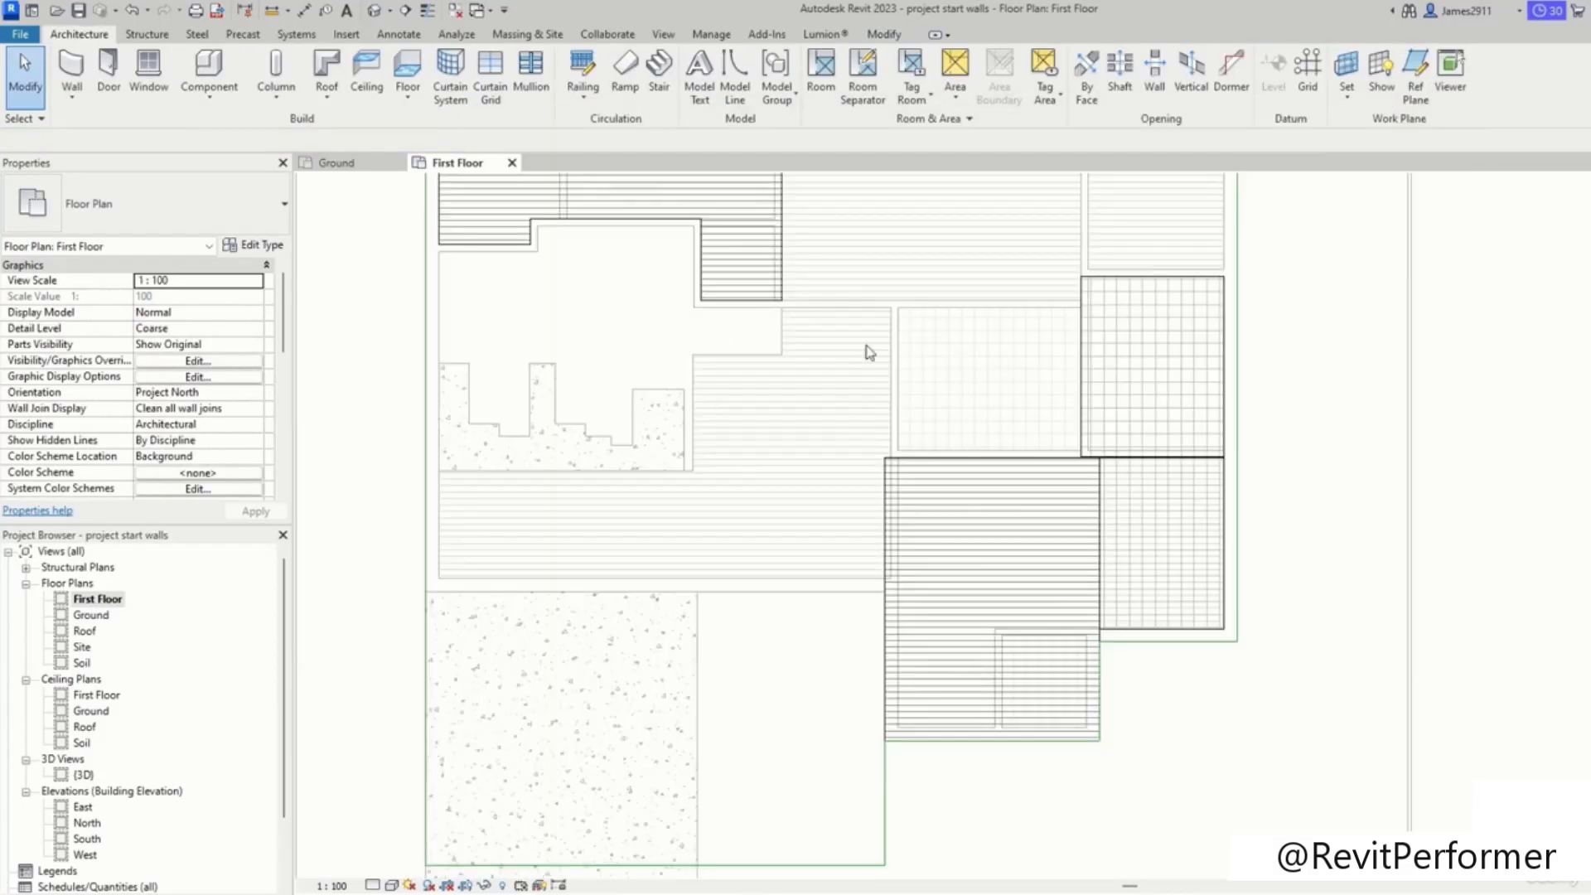
{"action": "scroll", "coordinate": [876, 378], "scroll_direction": "up", "scroll_amount": 1}
{"action": "middle_click_drag", "start_coordinate": [878, 379], "coordinate": [990, 419]}
{"action": "scroll", "coordinate": [633, 386], "scroll_direction": "down", "scroll_amount": 2}
{"action": "middle_click_drag", "start_coordinate": [633, 386], "coordinate": [630, 324]}
{"action": "left_click", "coordinate": [426, 106]}
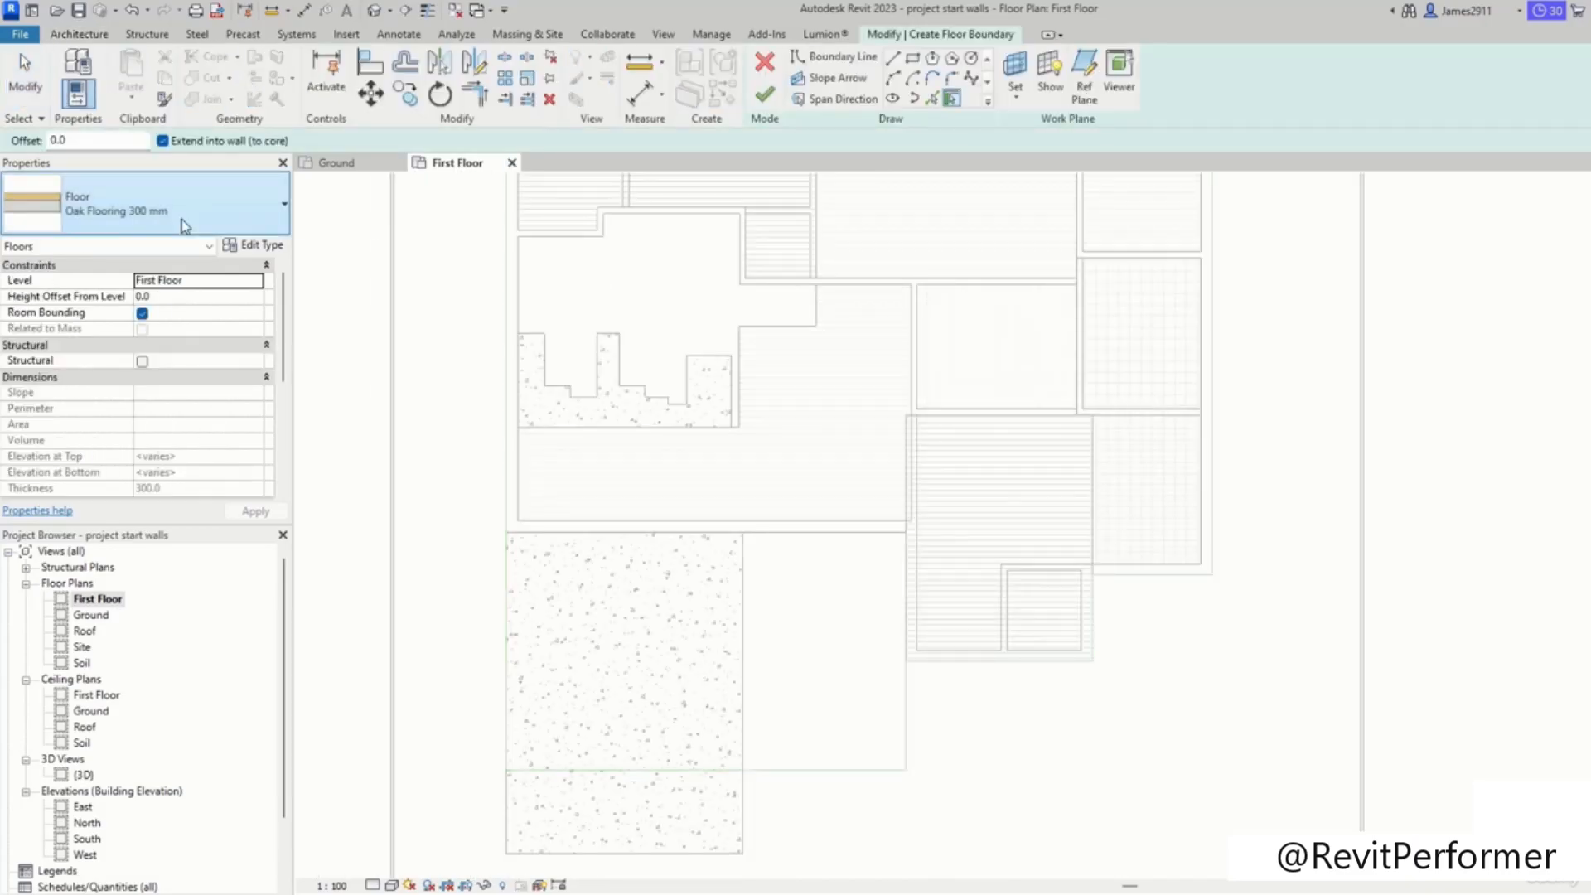
{"action": "left_click", "coordinate": [181, 219]}
{"action": "scroll", "coordinate": [943, 596], "scroll_direction": "down", "scroll_amount": 1}
{"action": "mouse_move", "coordinate": [943, 596]}
{"action": "middle_mouse_down"}
{"action": "mouse_move", "coordinate": [849, 737]}
{"action": "mouse_move", "coordinate": [824, 686]}
{"action": "mouse_move", "coordinate": [852, 625]}
{"action": "middle_mouse_up"}
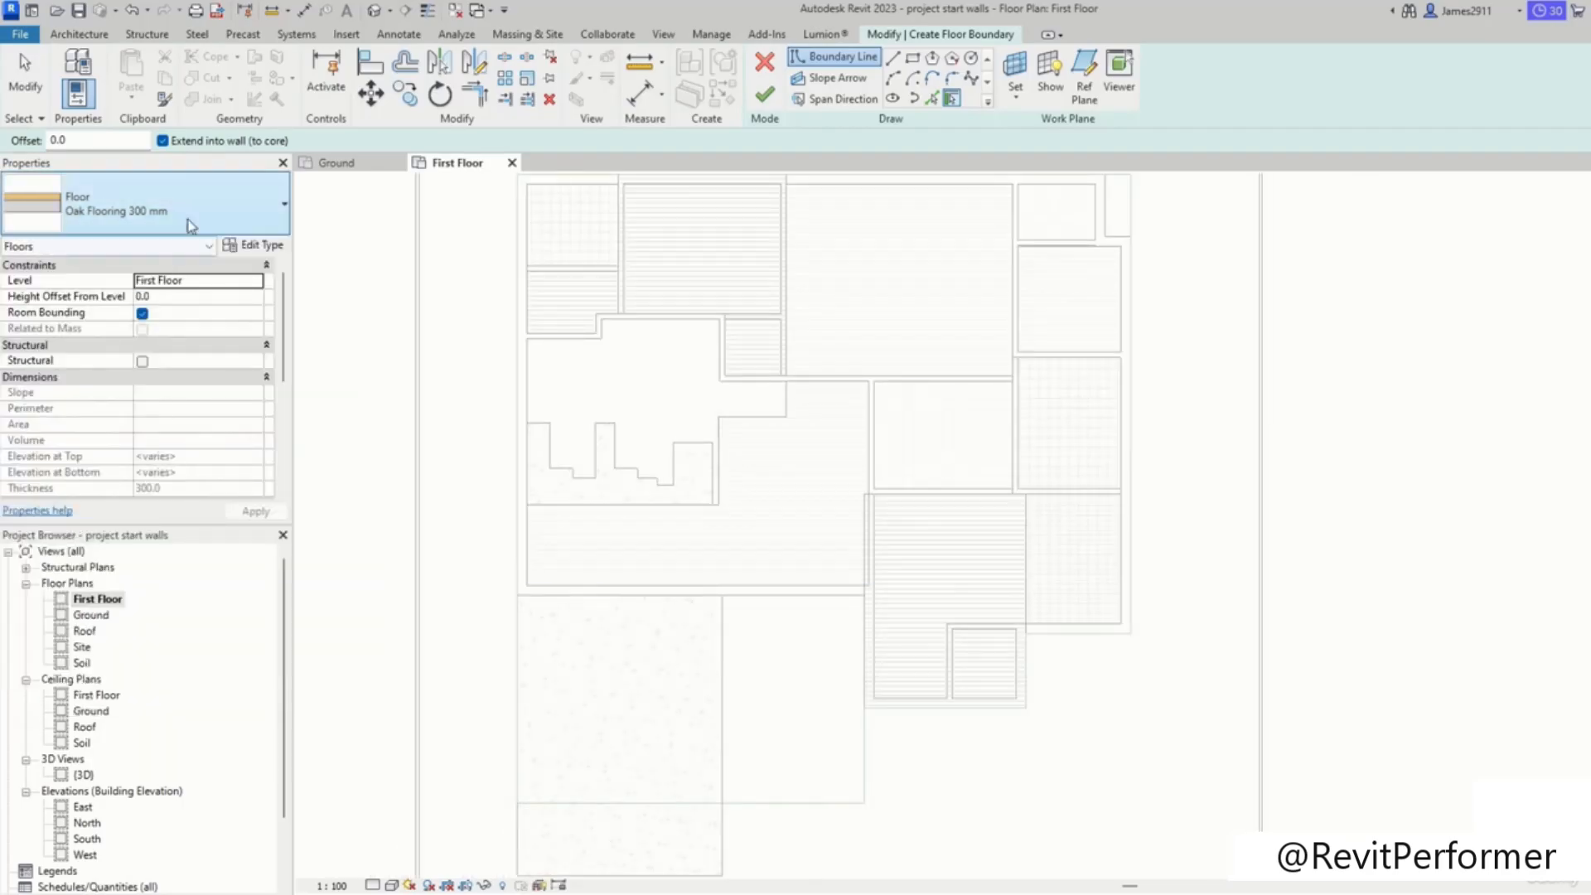
{"action": "left_click", "coordinate": [165, 208]}
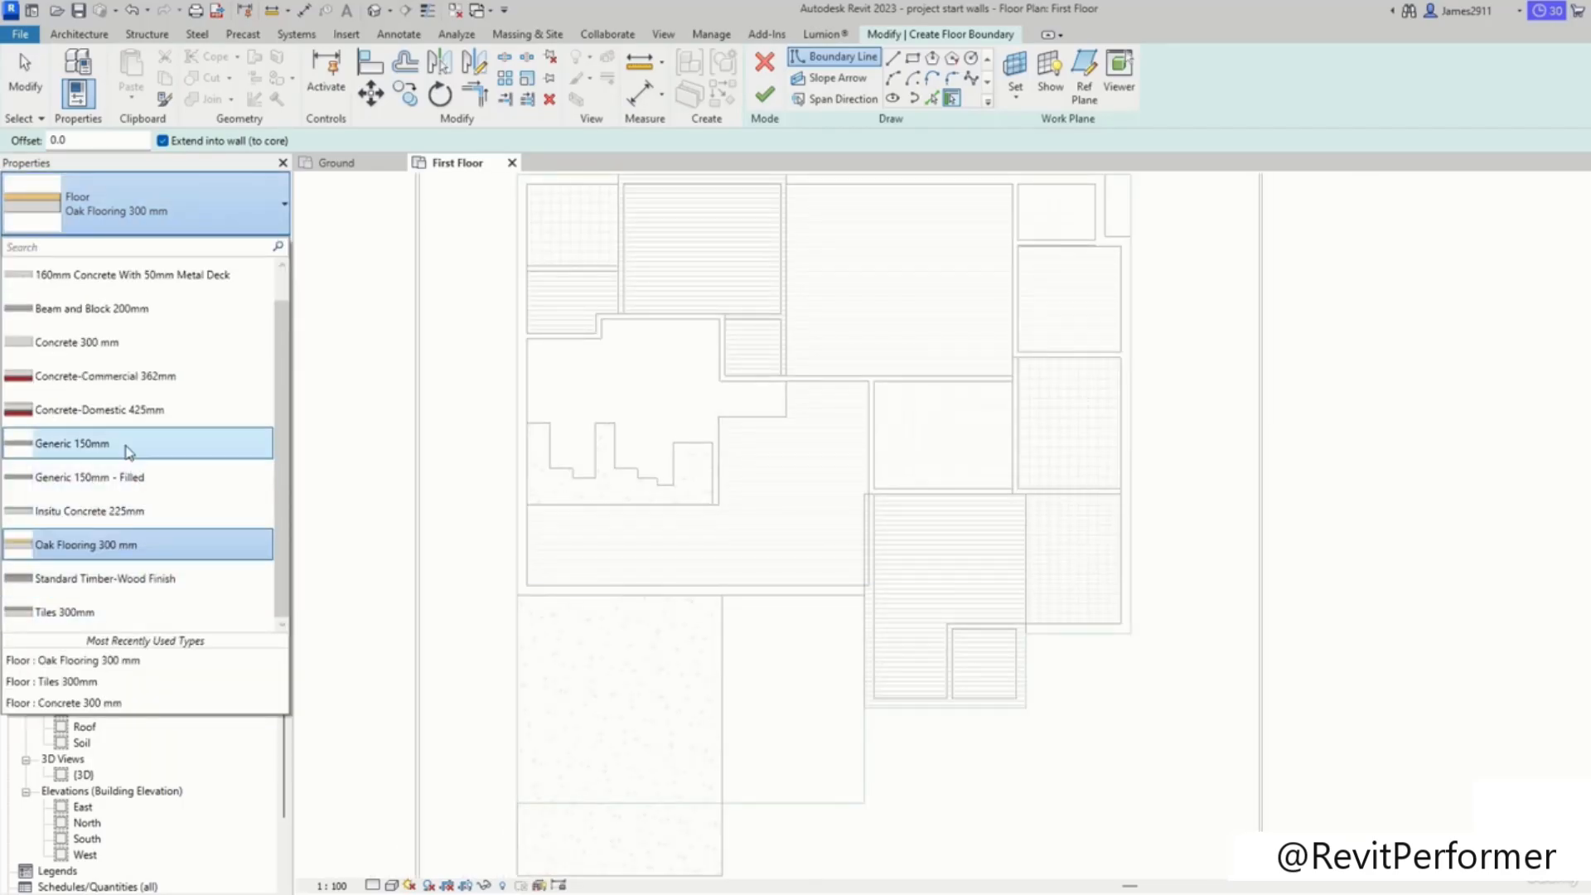
{"action": "scroll", "coordinate": [133, 431], "scroll_direction": "up", "scroll_amount": 1}
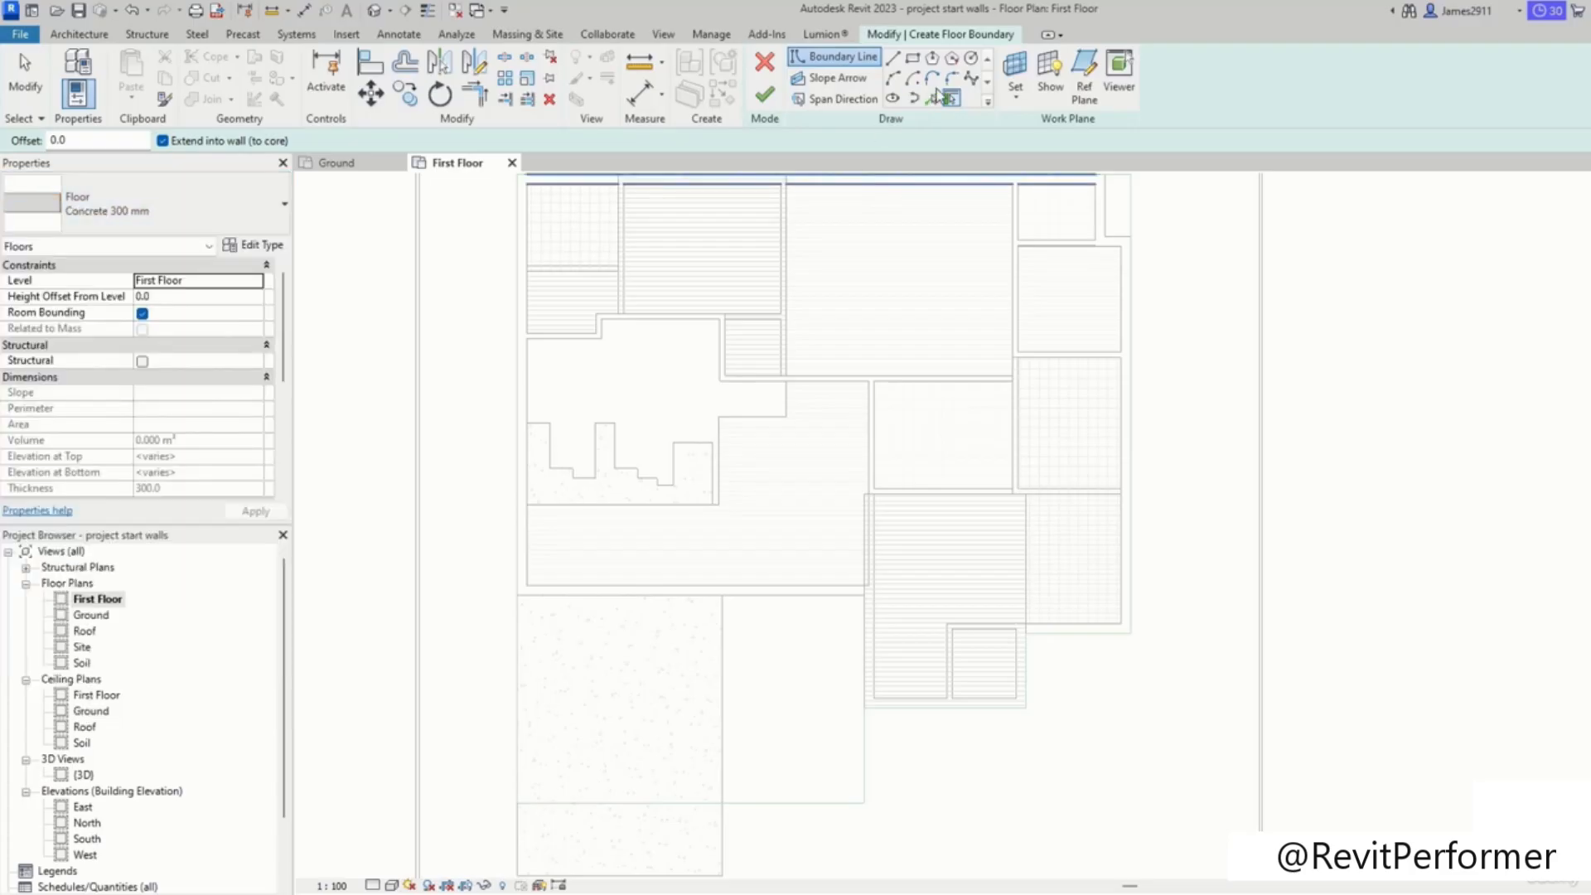
Step: Sketch rectangular boundaries around the lower-left paved area and the upper-right room
{"action": "left_click", "coordinate": [912, 57]}
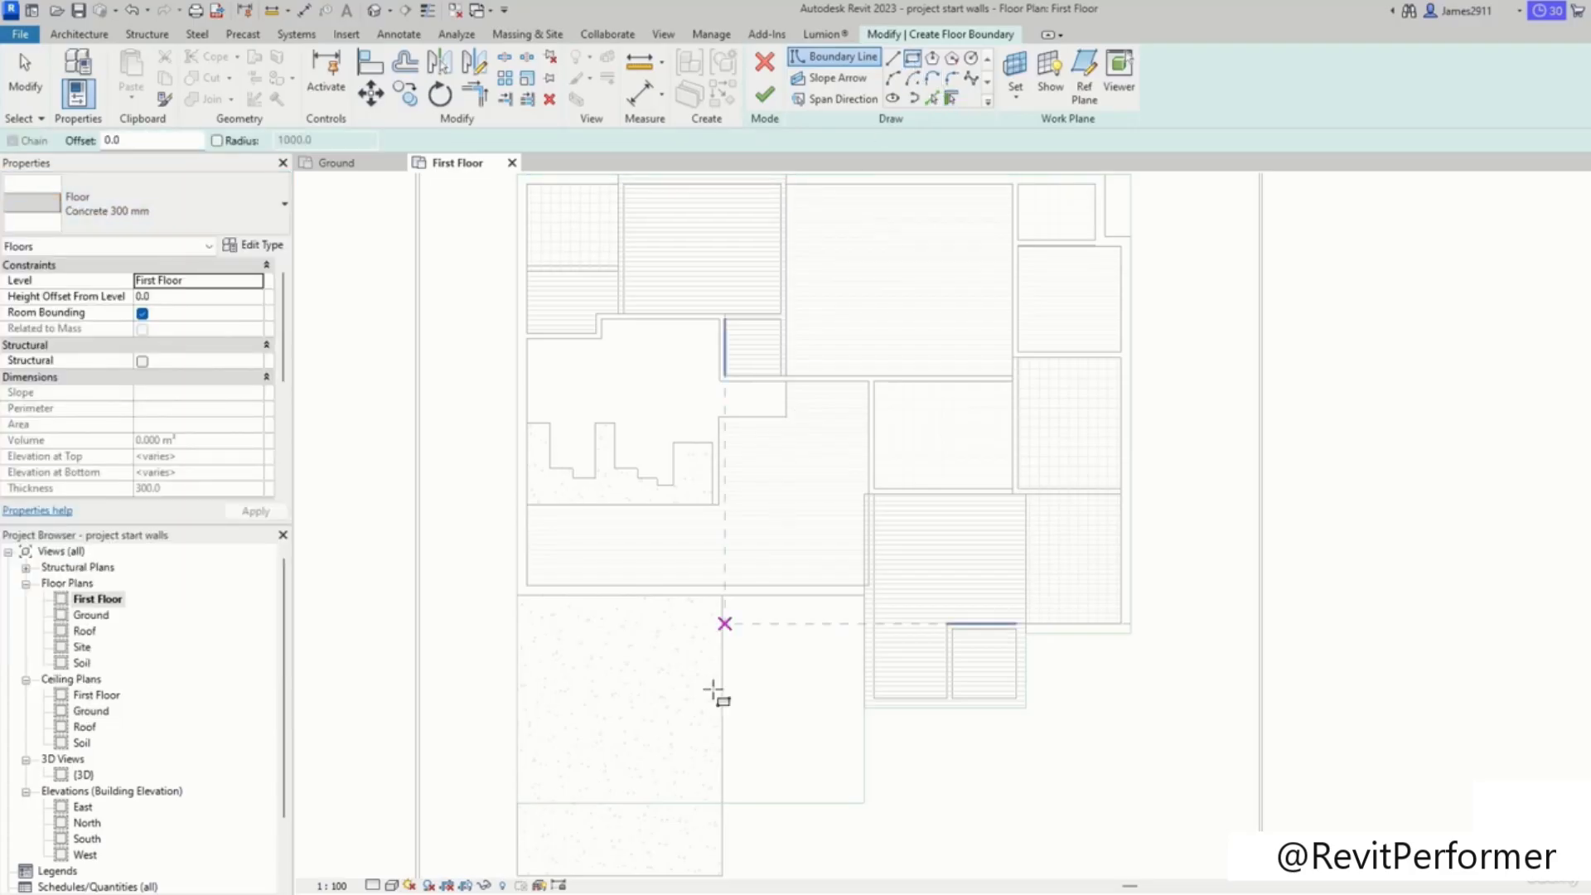
{"action": "left_click", "coordinate": [864, 783]}
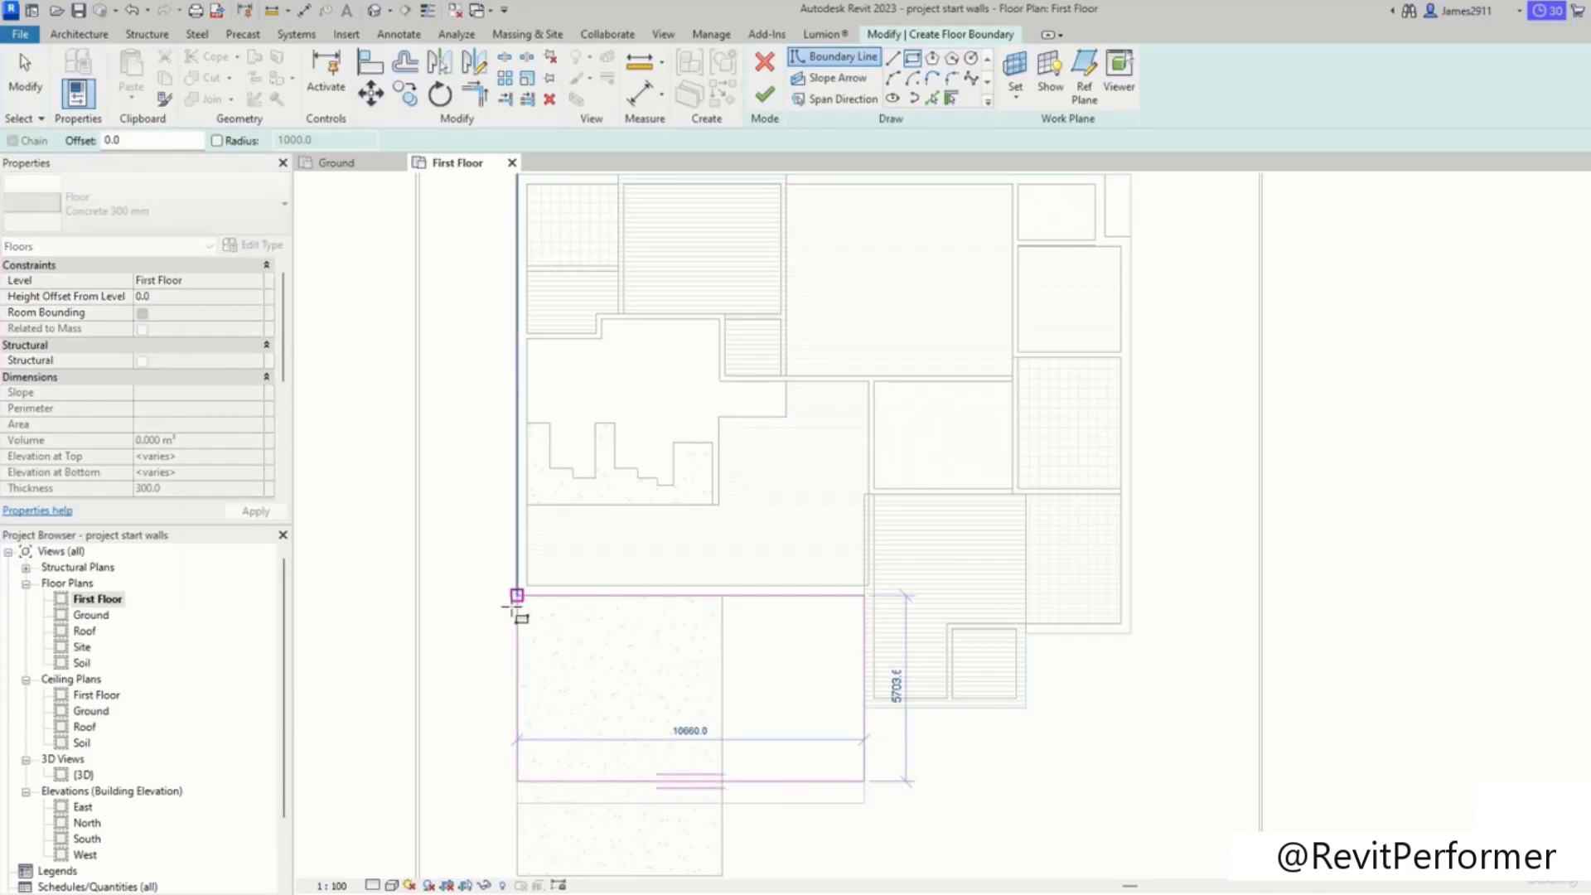
{"action": "left_click", "coordinate": [517, 595]}
{"action": "middle_click_drag", "start_coordinate": [1067, 278], "coordinate": [962, 506]}
{"action": "scroll", "coordinate": [1026, 586], "scroll_direction": "up", "scroll_amount": 4}
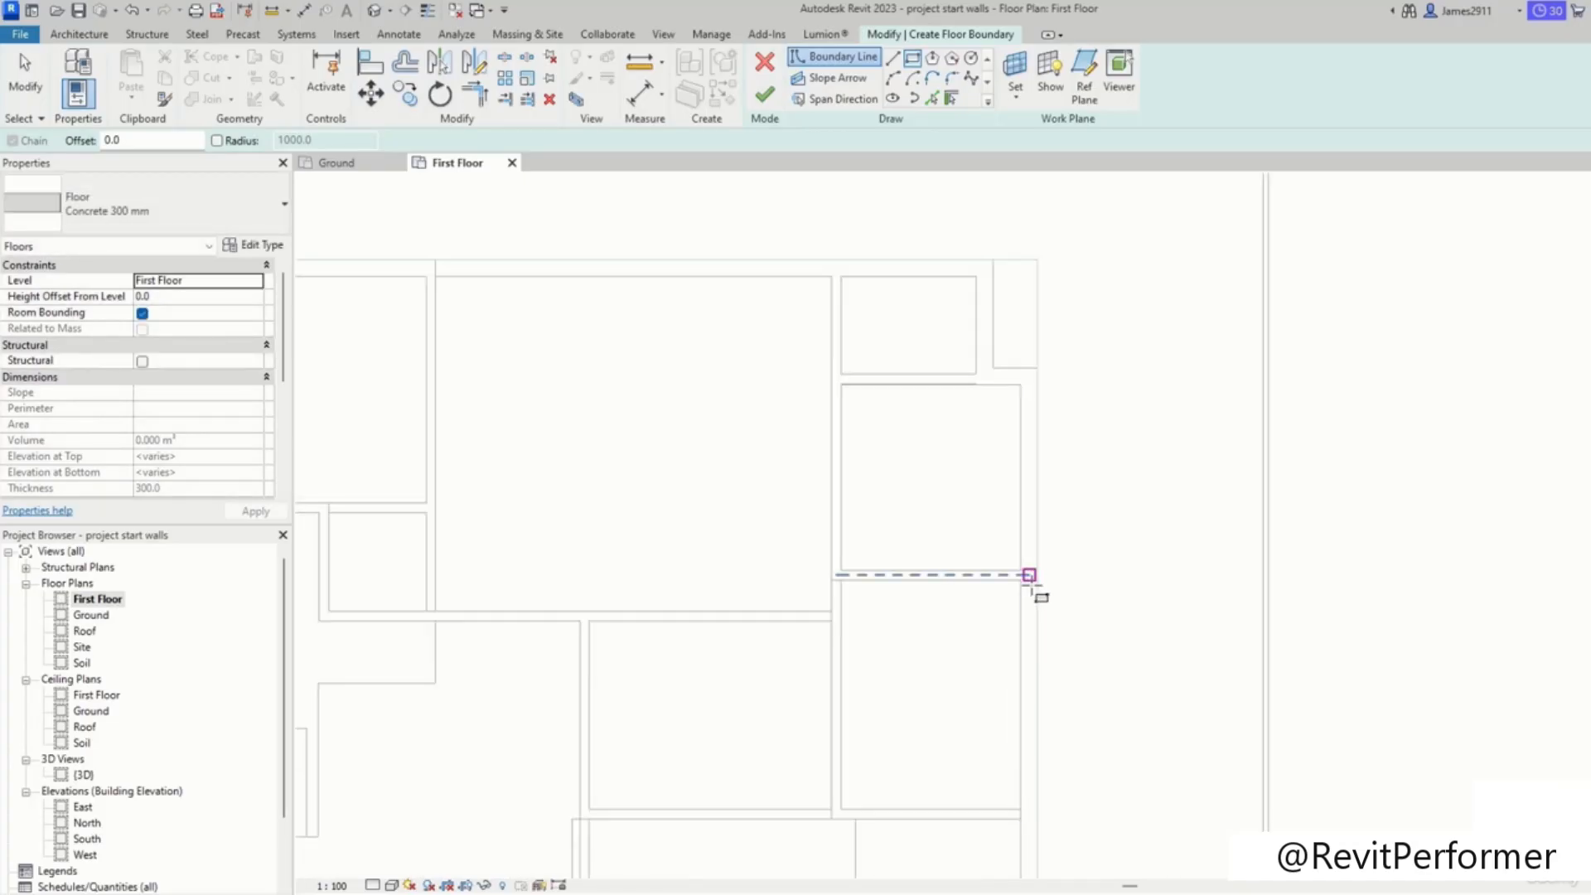
{"action": "left_click", "coordinate": [1028, 575]}
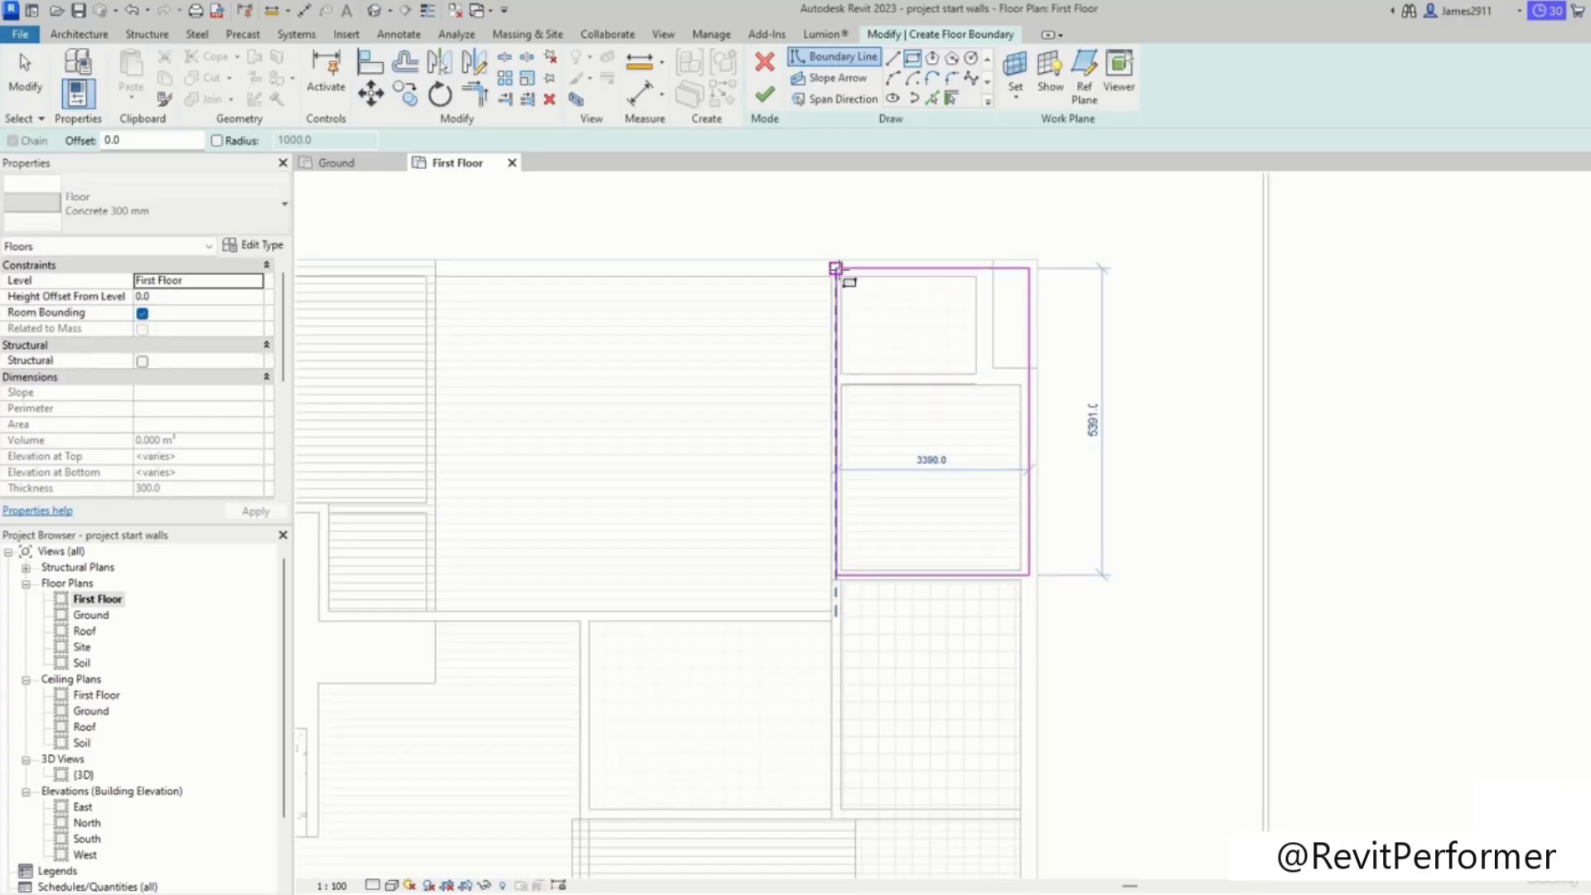
{"action": "left_click", "coordinate": [835, 260]}
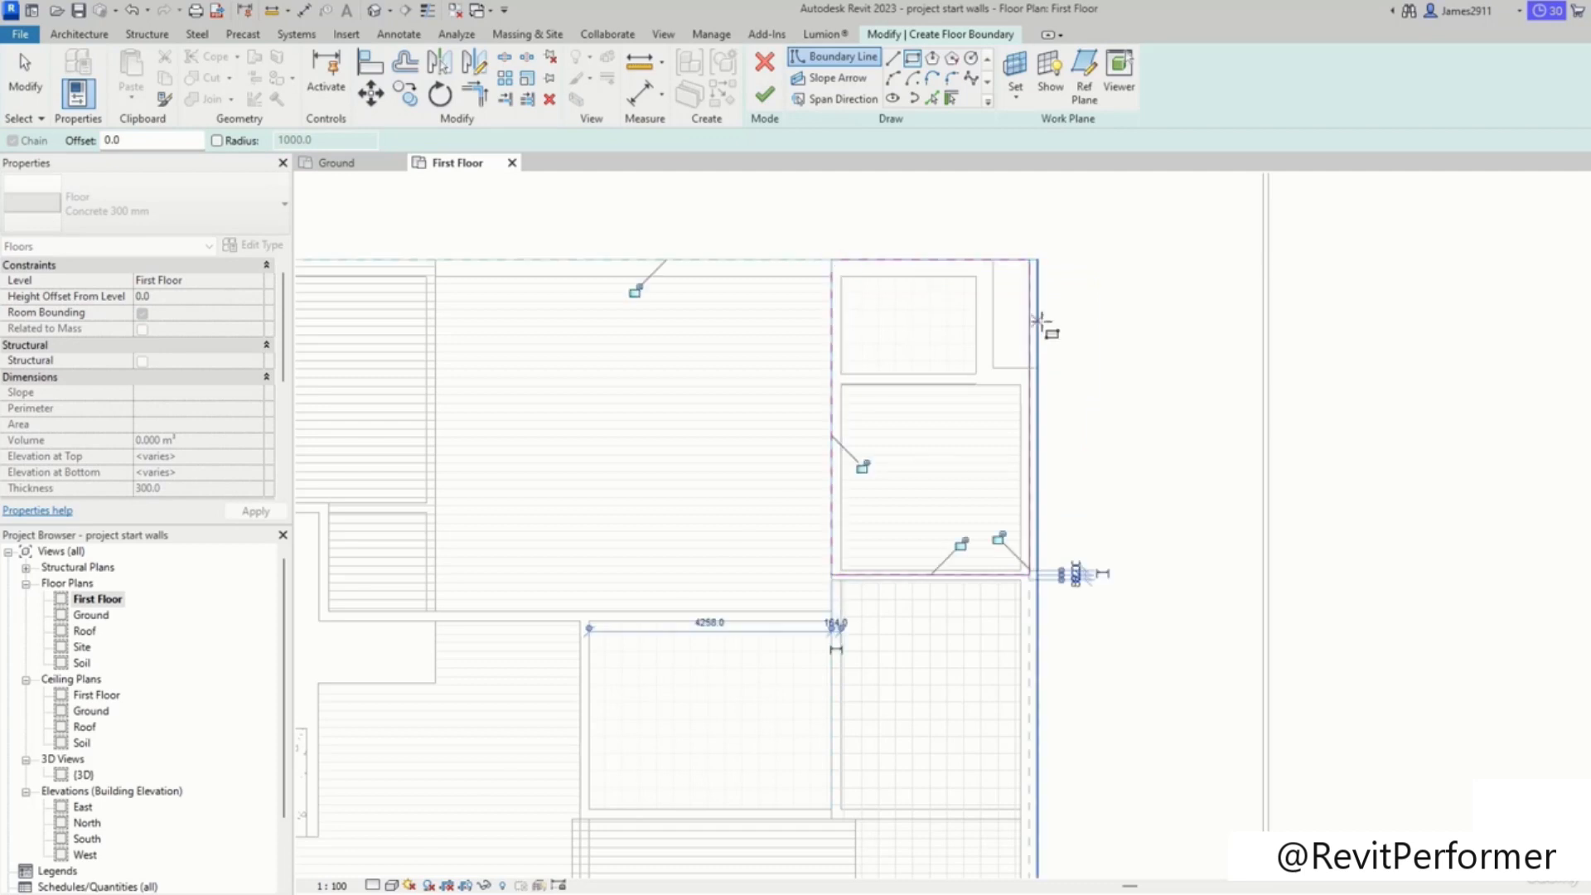
{"action": "key", "text": "Escape"}
Step: Select and inspect the right boundary line of the upper-right rectangle
{"action": "left_click", "coordinate": [1035, 360]}
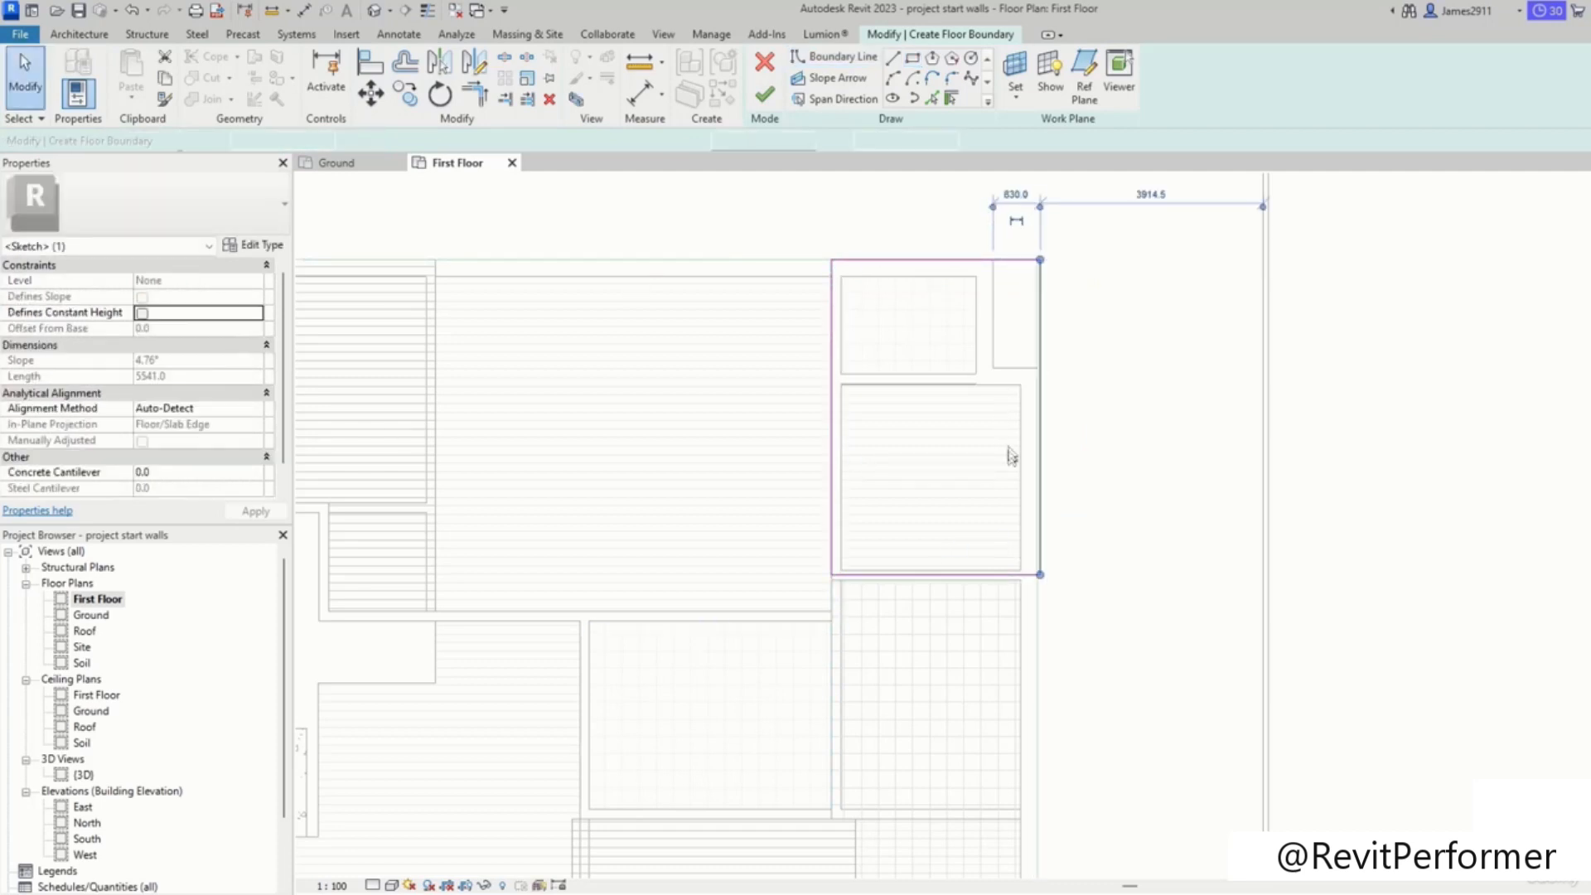
{"action": "scroll", "coordinate": [1028, 460], "scroll_direction": "up", "scroll_amount": 3}
{"action": "scroll", "coordinate": [837, 473], "scroll_direction": "down", "scroll_amount": 2}
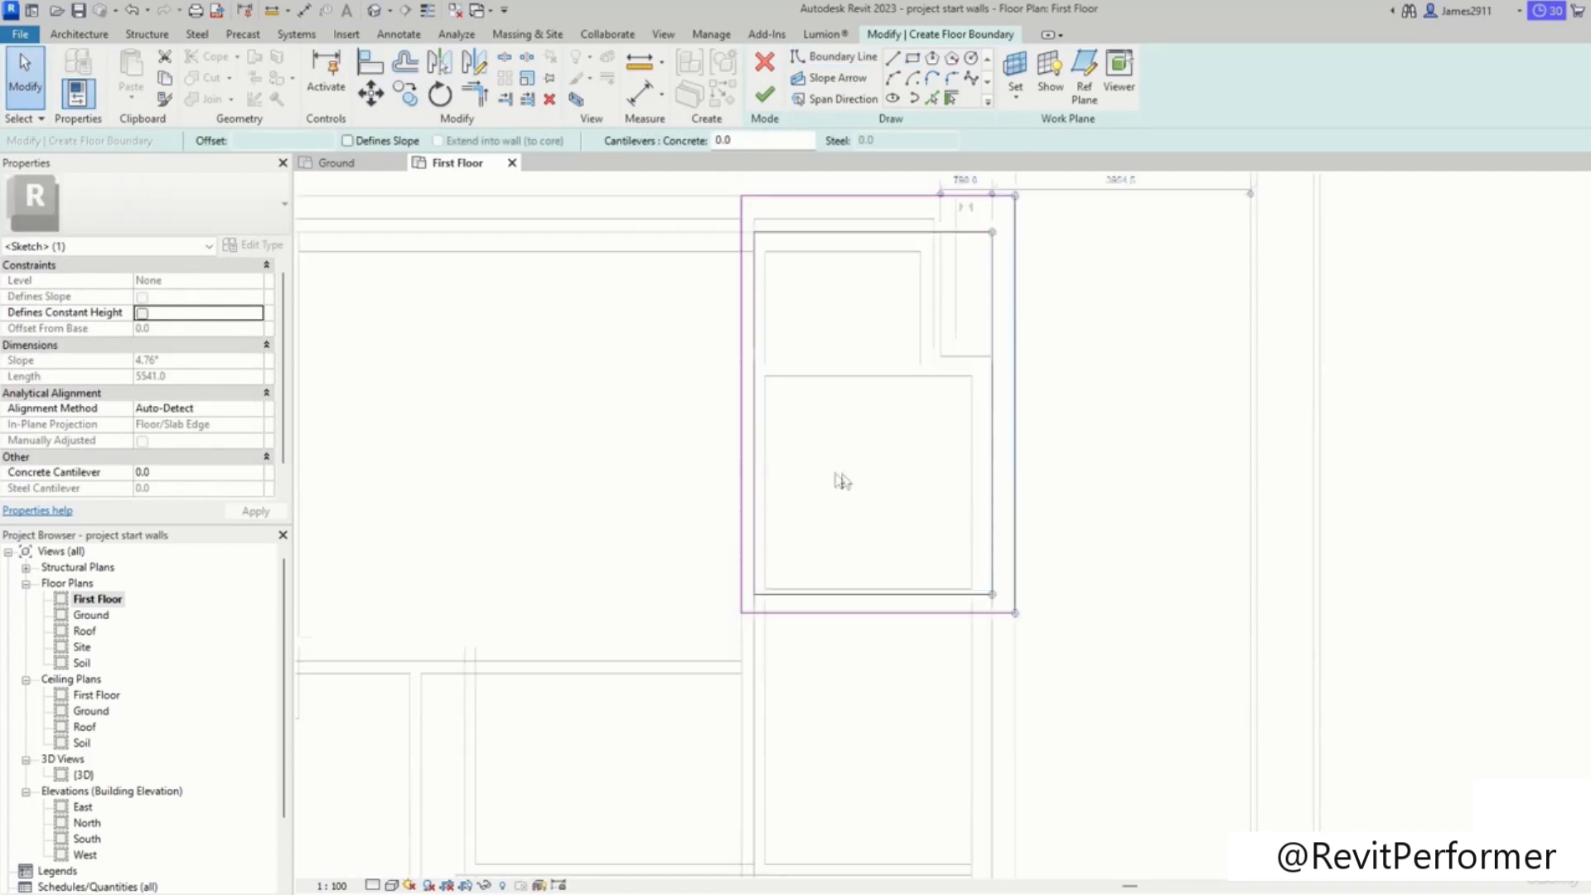
{"action": "middle_click_drag", "start_coordinate": [533, 322], "coordinate": [1185, 307]}
{"action": "scroll", "coordinate": [1021, 428], "scroll_direction": "down", "scroll_amount": 1}
{"action": "middle_click_drag", "start_coordinate": [1111, 561], "coordinate": [994, 560]}
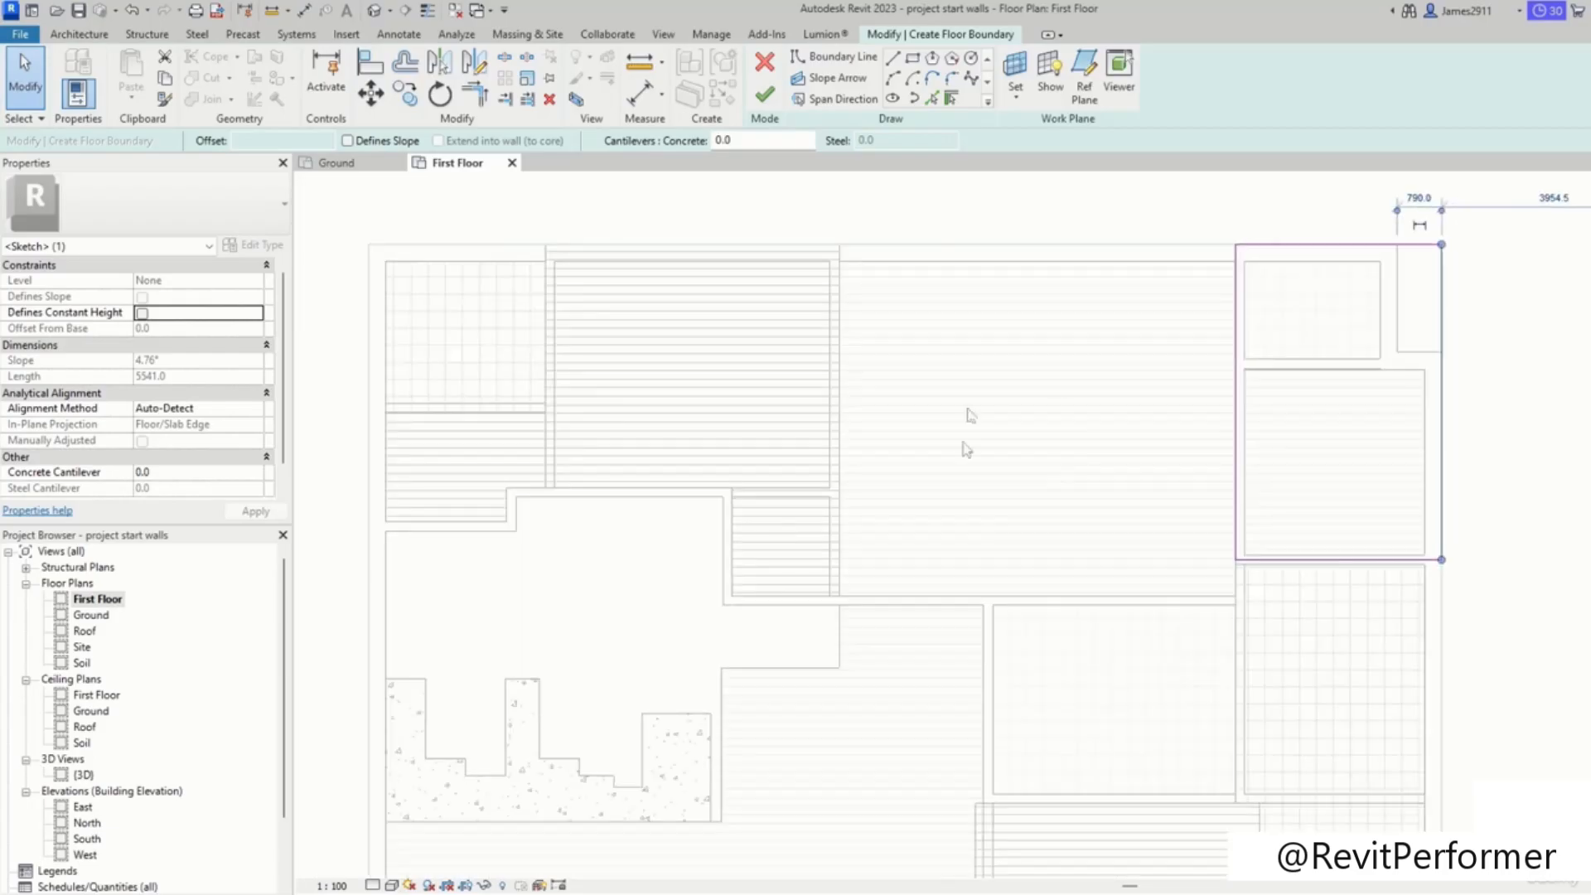
{"action": "left_click", "coordinate": [1032, 423]}
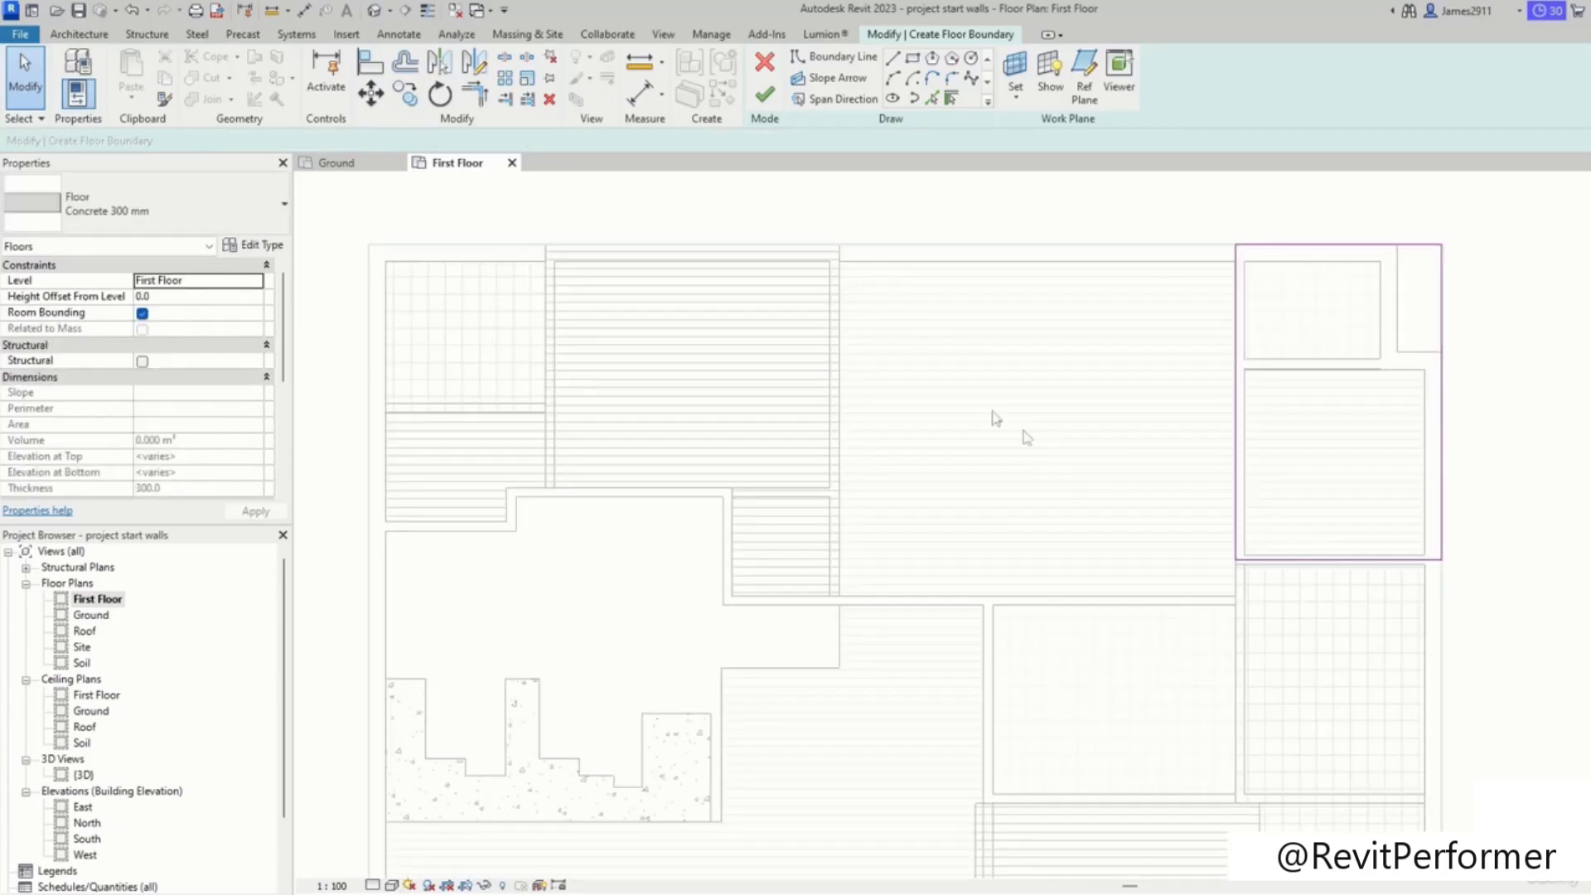
{"action": "scroll", "coordinate": [947, 514], "scroll_direction": "down", "scroll_amount": 1}
{"action": "middle_click_drag", "start_coordinate": [611, 626], "coordinate": [686, 508]}
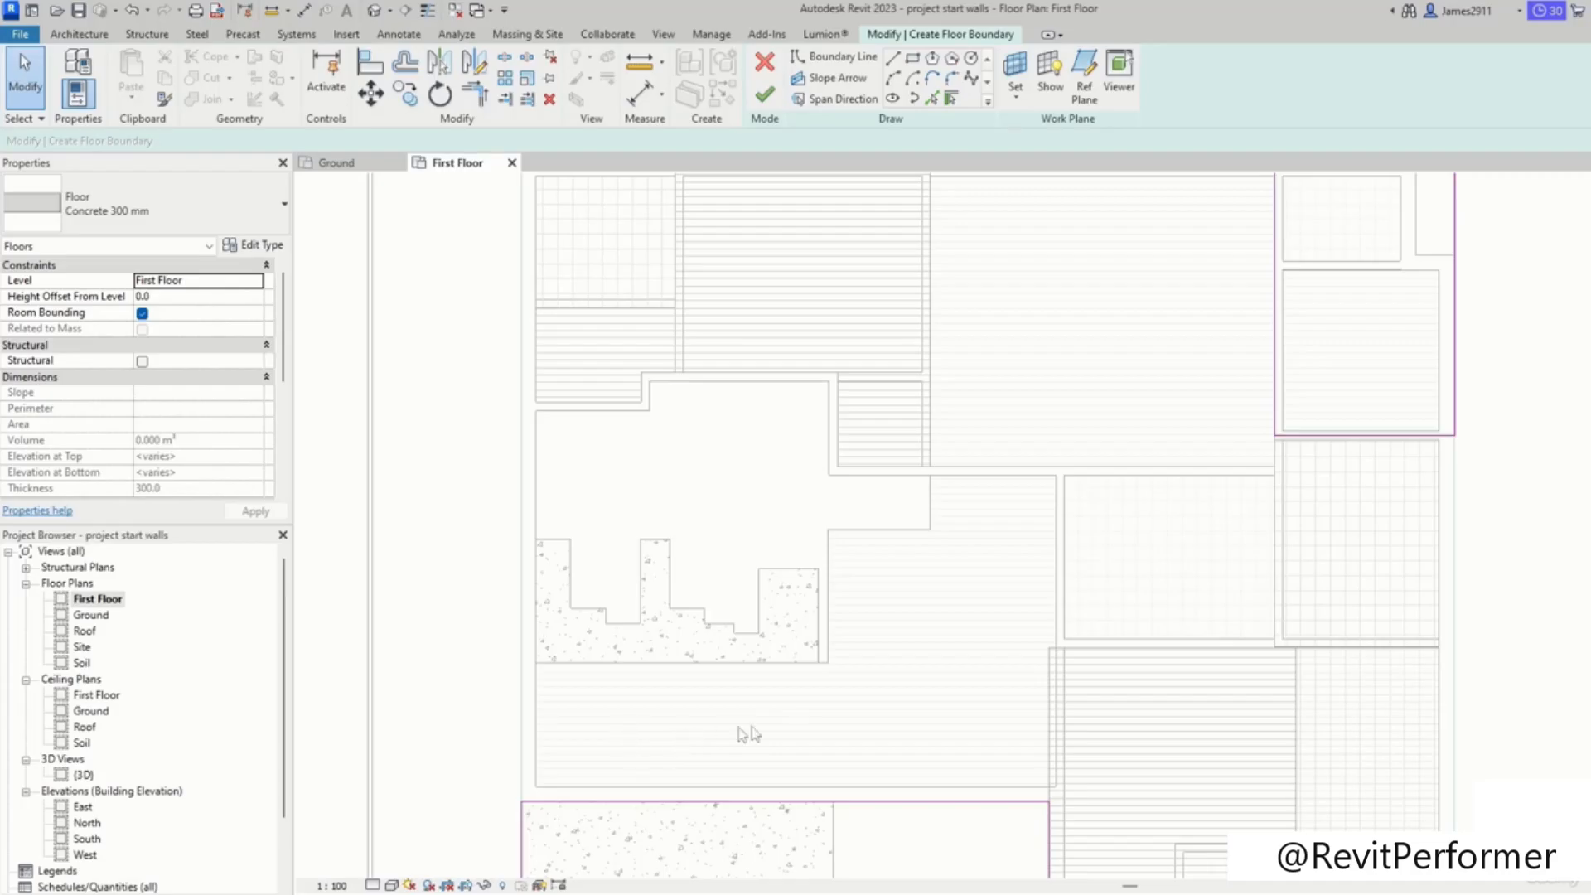
Step: Finish the Concrete 300 mm floor and dismiss the wall-attach prompt
{"action": "left_click", "coordinate": [764, 98]}
{"action": "scroll", "coordinate": [1099, 597], "scroll_direction": "down", "scroll_amount": 5}
{"action": "left_click", "coordinate": [968, 478]}
{"action": "scroll", "coordinate": [1000, 495], "scroll_direction": "up", "scroll_amount": 4}
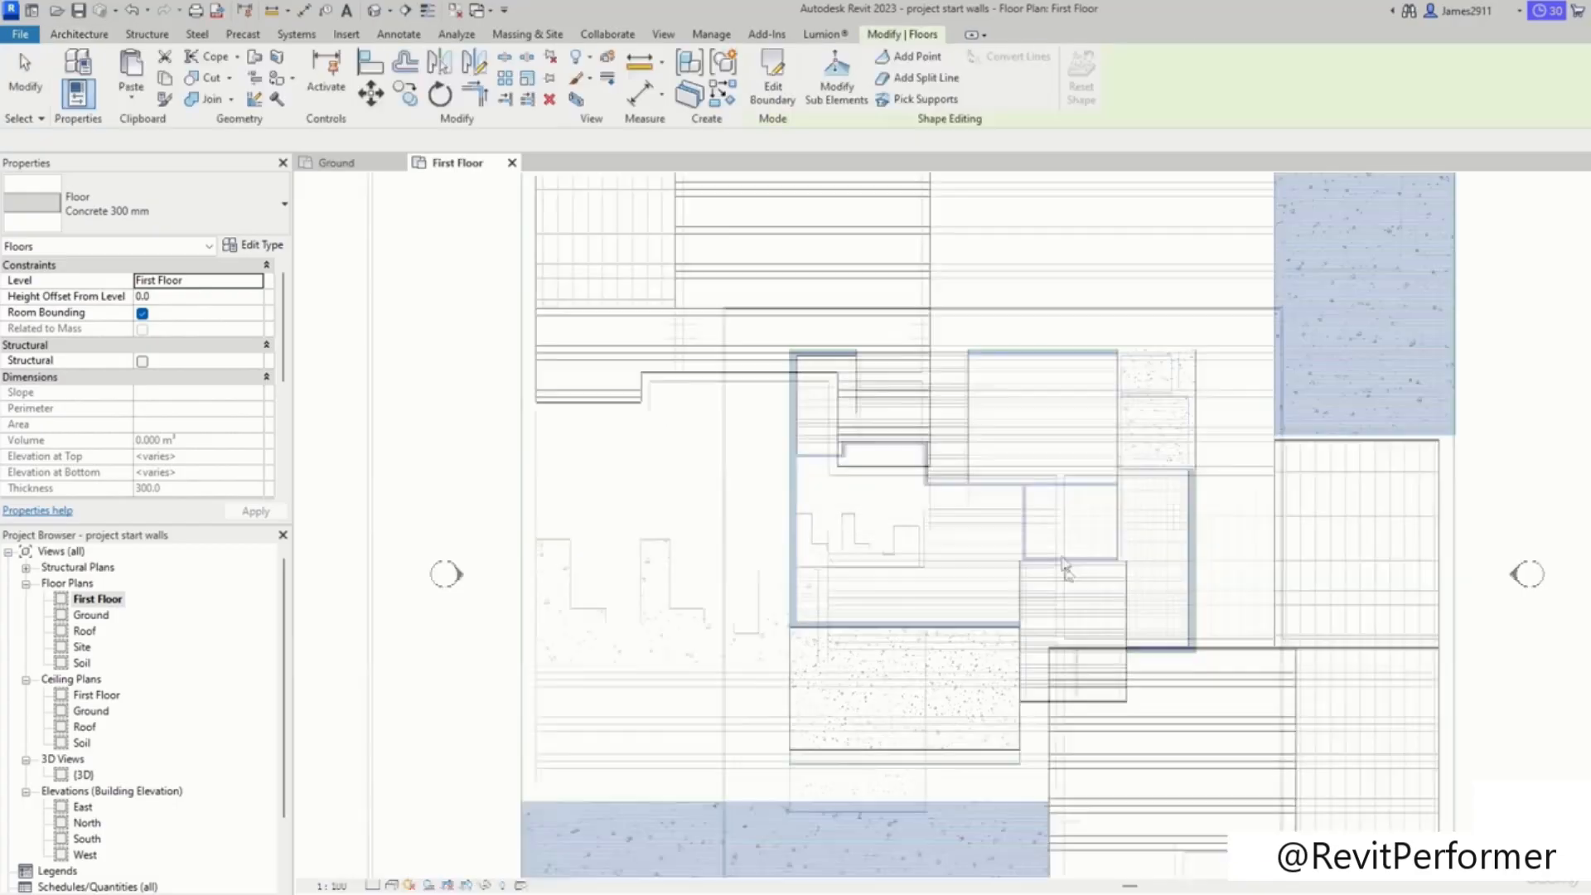
{"action": "scroll", "coordinate": [1029, 663], "scroll_direction": "down", "scroll_amount": 2}
{"action": "left_click", "coordinate": [1426, 591]}
{"action": "middle_click_drag", "start_coordinate": [1437, 607], "coordinate": [1425, 605]}
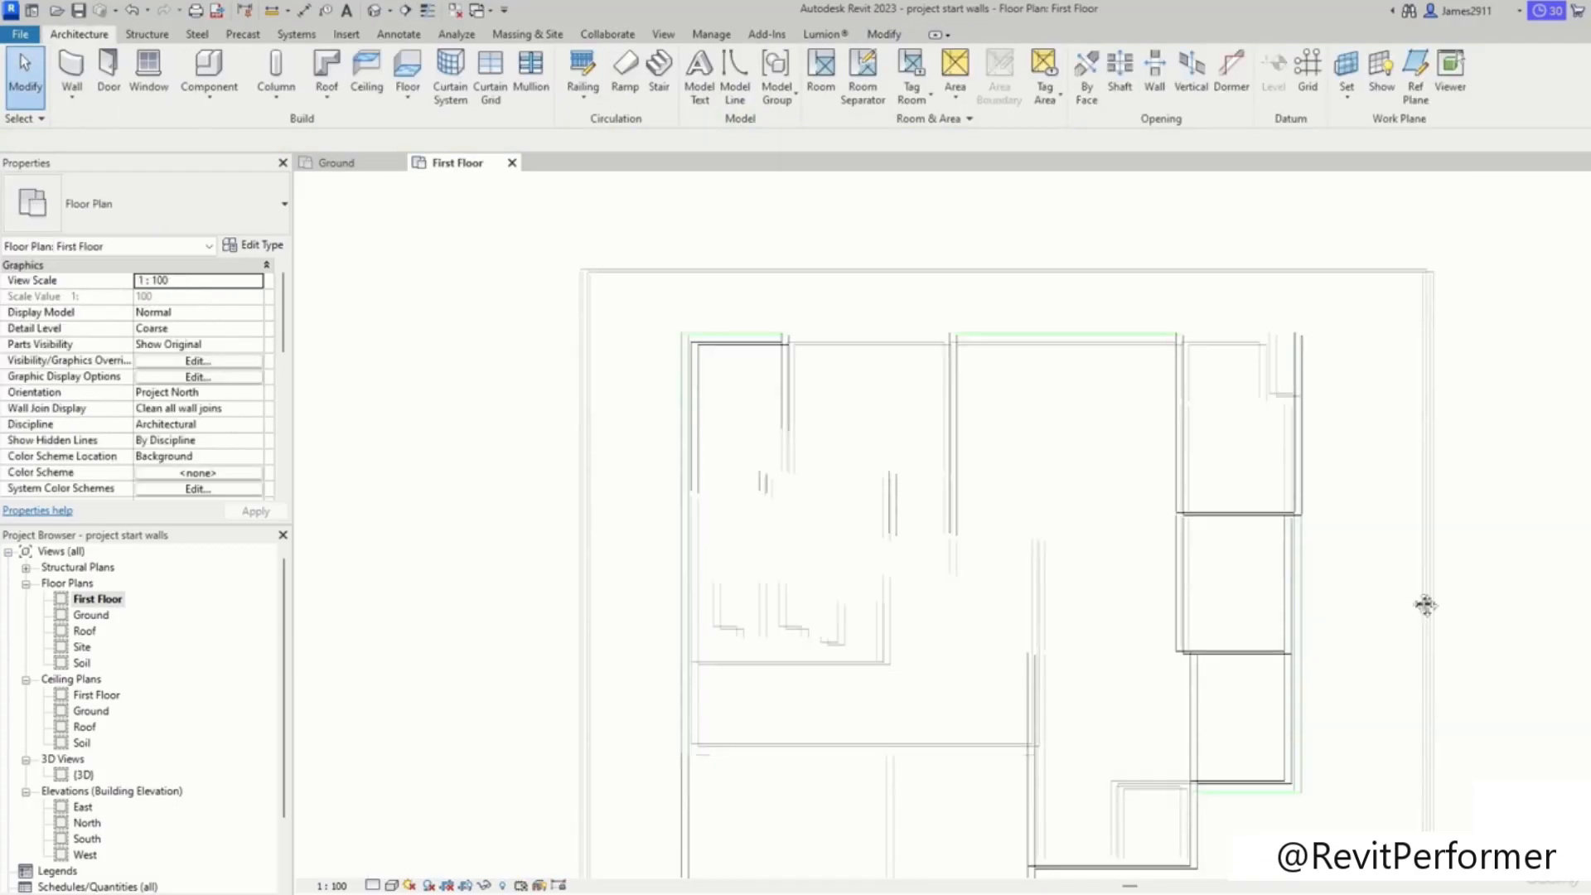